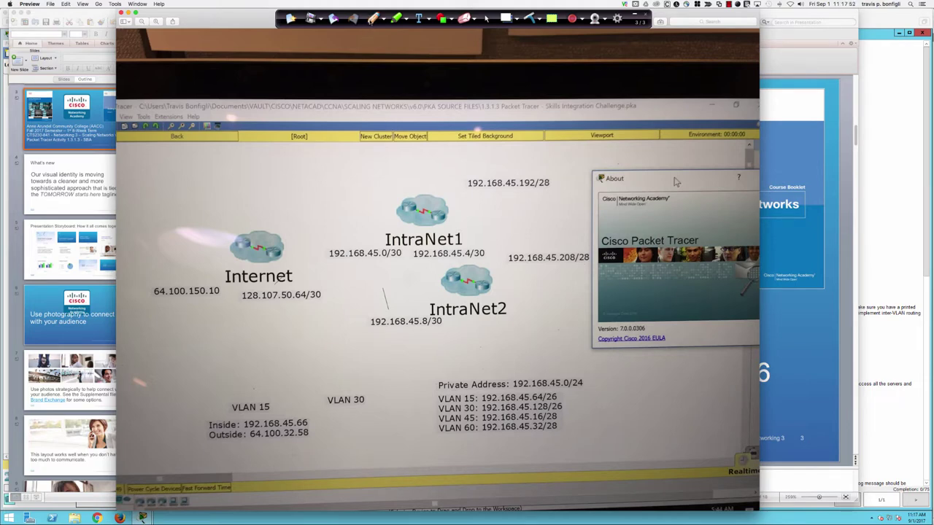
{"action": "left_click", "coordinate": [373, 17]}
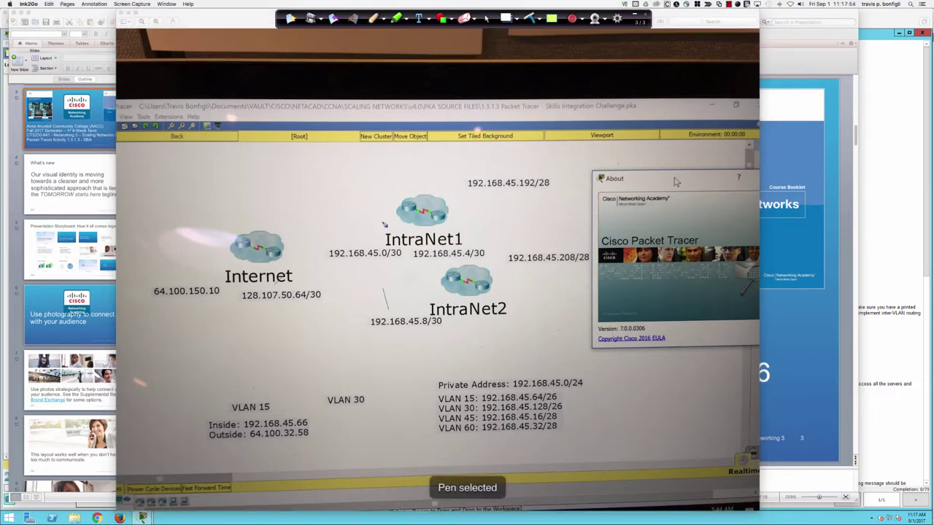
{"action": "left_click", "coordinate": [386, 20]}
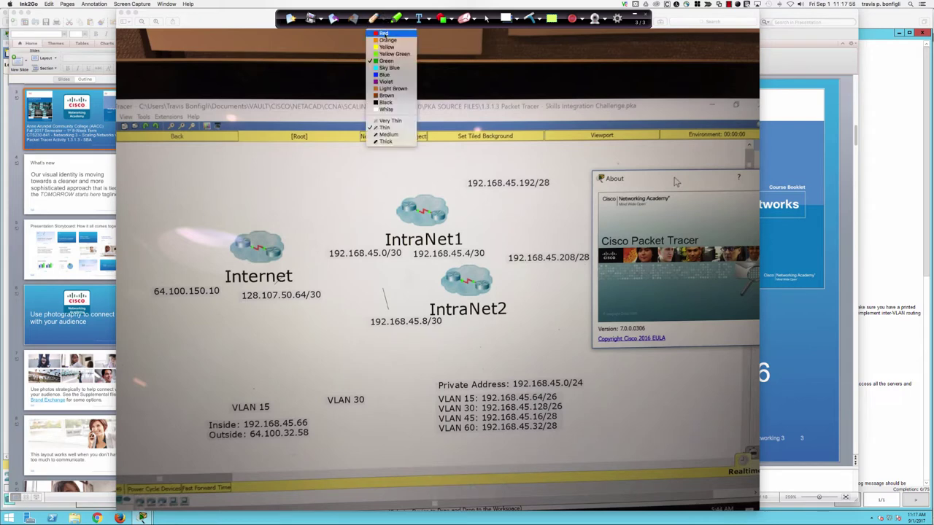
{"action": "left_click", "coordinate": [384, 33]}
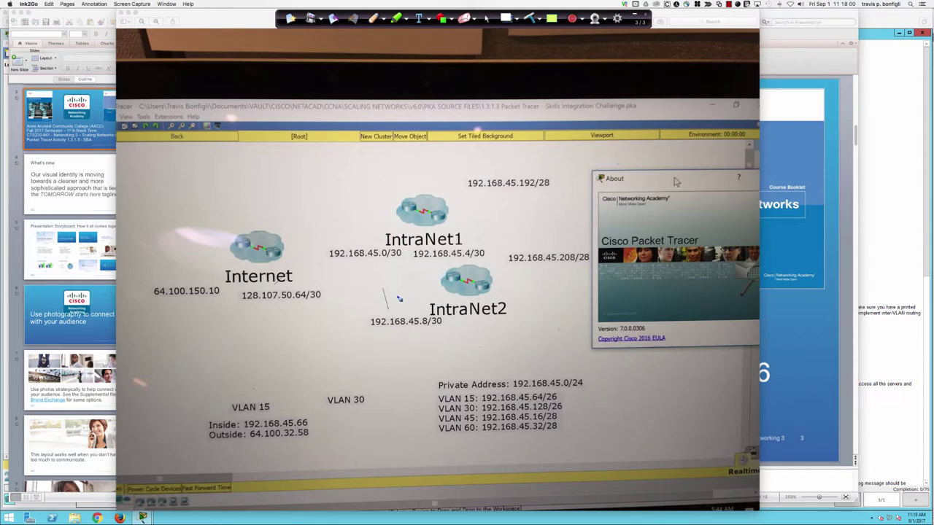
{"action": "mouse_move", "coordinate": [379, 279]}
{"action": "left_mouse_down"}
{"action": "mouse_move", "coordinate": [389, 316]}
{"action": "mouse_move", "coordinate": [402, 297]}
{"action": "mouse_move", "coordinate": [379, 278]}
{"action": "left_mouse_up"}
{"action": "mouse_move", "coordinate": [506, 280]}
{"action": "left_mouse_down"}
{"action": "mouse_move", "coordinate": [458, 261]}
{"action": "mouse_move", "coordinate": [510, 290]}
{"action": "mouse_move", "coordinate": [513, 281]}
{"action": "left_mouse_up"}
{"action": "left_click_drag", "start_coordinate": [441, 322], "coordinate": [506, 317]}
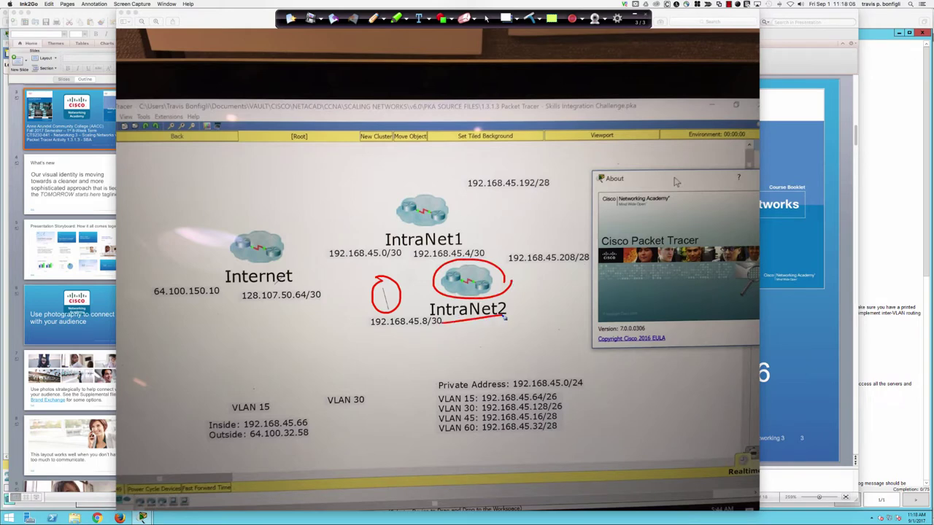
{"action": "left_click_drag", "start_coordinate": [615, 395], "coordinate": [585, 414]}
{"action": "mouse_move", "coordinate": [588, 400]}
{"action": "left_mouse_down"}
{"action": "mouse_move", "coordinate": [585, 415]}
{"action": "mouse_move", "coordinate": [601, 413]}
{"action": "left_mouse_up"}
{"action": "mouse_move", "coordinate": [623, 322]}
{"action": "left_mouse_down"}
{"action": "mouse_move", "coordinate": [594, 333]}
{"action": "mouse_move", "coordinate": [648, 334]}
{"action": "mouse_move", "coordinate": [655, 325]}
{"action": "mouse_move", "coordinate": [631, 323]}
{"action": "left_mouse_up"}
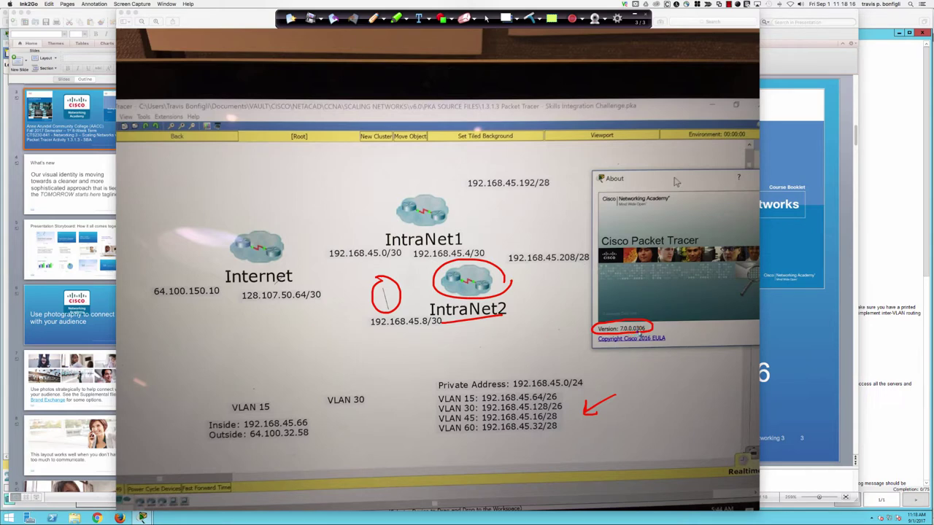
{"action": "mouse_move", "coordinate": [620, 310]}
{"action": "left_mouse_down"}
{"action": "mouse_move", "coordinate": [645, 342]}
{"action": "mouse_move", "coordinate": [616, 345]}
{"action": "left_mouse_up"}
{"action": "mouse_move", "coordinate": [613, 303]}
{"action": "left_mouse_down"}
{"action": "mouse_move", "coordinate": [665, 321]}
{"action": "mouse_move", "coordinate": [593, 308]}
{"action": "left_mouse_up"}
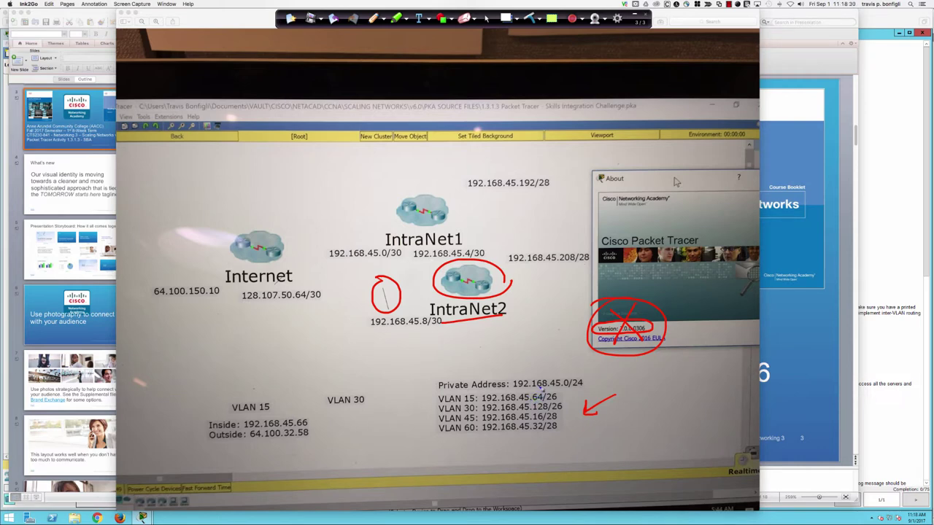
{"action": "mouse_move", "coordinate": [625, 367]}
{"action": "left_mouse_down"}
{"action": "mouse_move", "coordinate": [651, 367]}
{"action": "mouse_move", "coordinate": [651, 386]}
{"action": "mouse_move", "coordinate": [673, 380]}
{"action": "mouse_move", "coordinate": [676, 397]}
{"action": "mouse_move", "coordinate": [656, 402]}
{"action": "mouse_move", "coordinate": [683, 405]}
{"action": "left_mouse_up"}
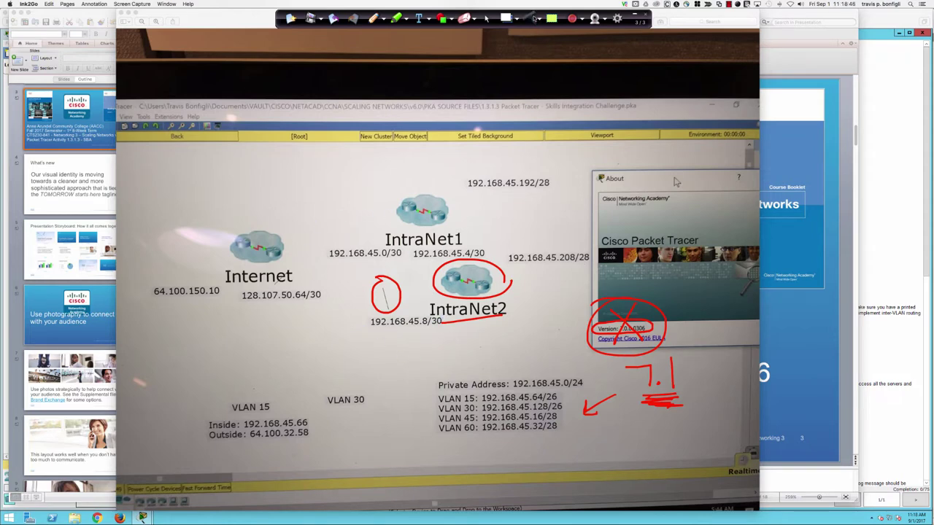
{"action": "left_click", "coordinate": [464, 18]}
{"action": "left_click", "coordinate": [486, 18]}
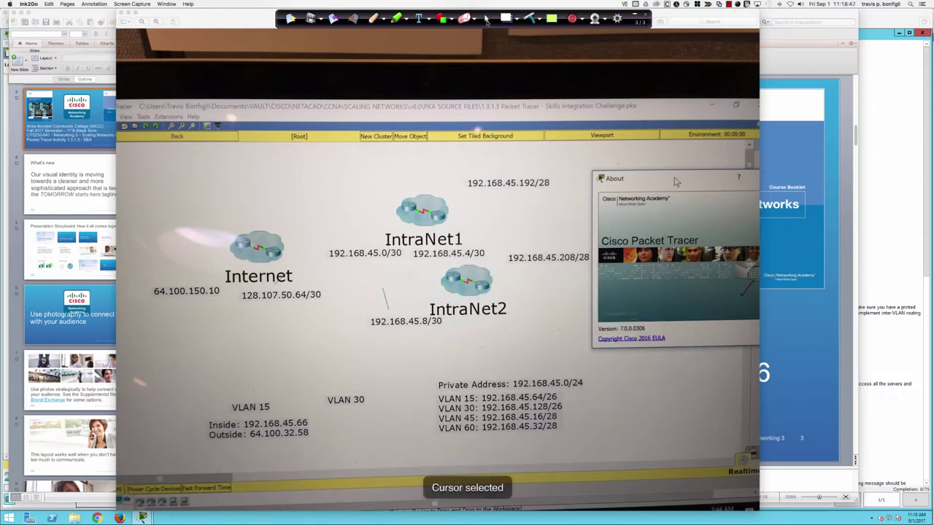
Close the PowerPoint photo overlay and switch to Packet Tracer running in VMware Fusion
{"action": "left_click", "coordinate": [121, 14]}
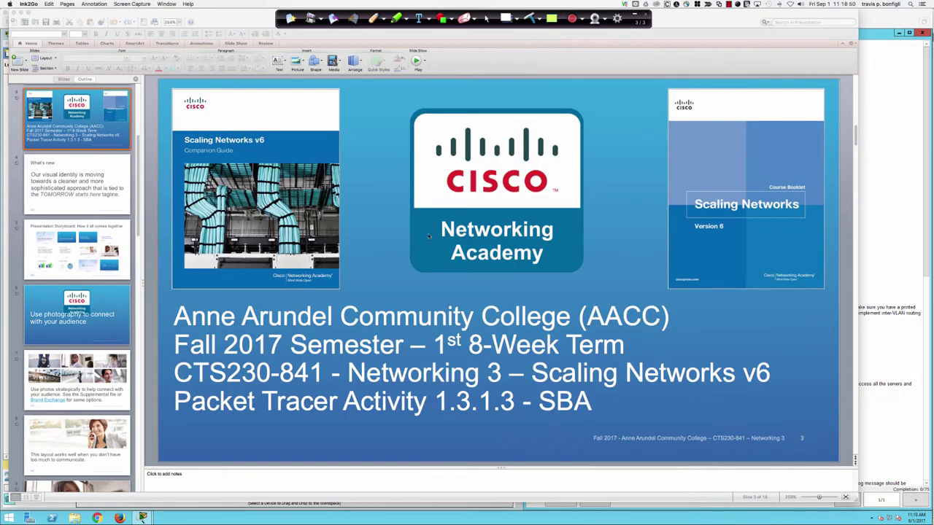
{"action": "key", "text": "super+Tab"}
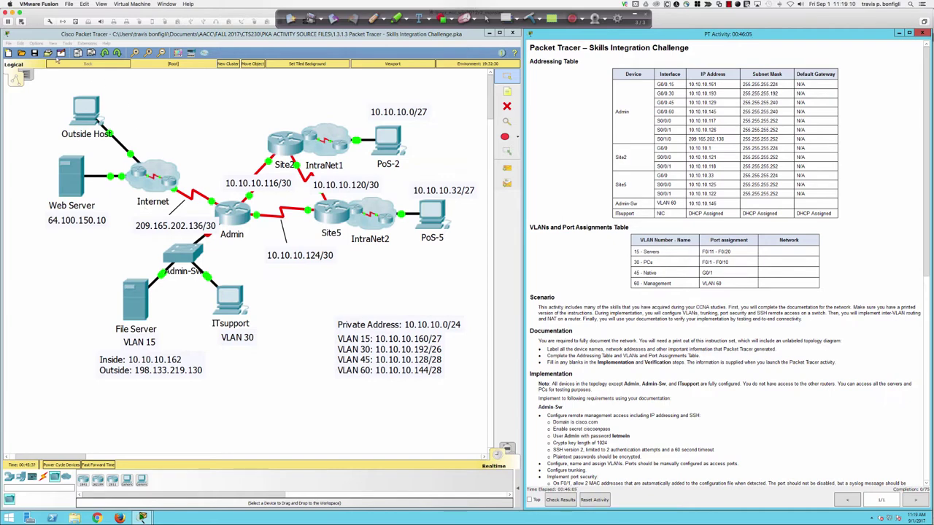
{"action": "left_click", "coordinate": [106, 44]}
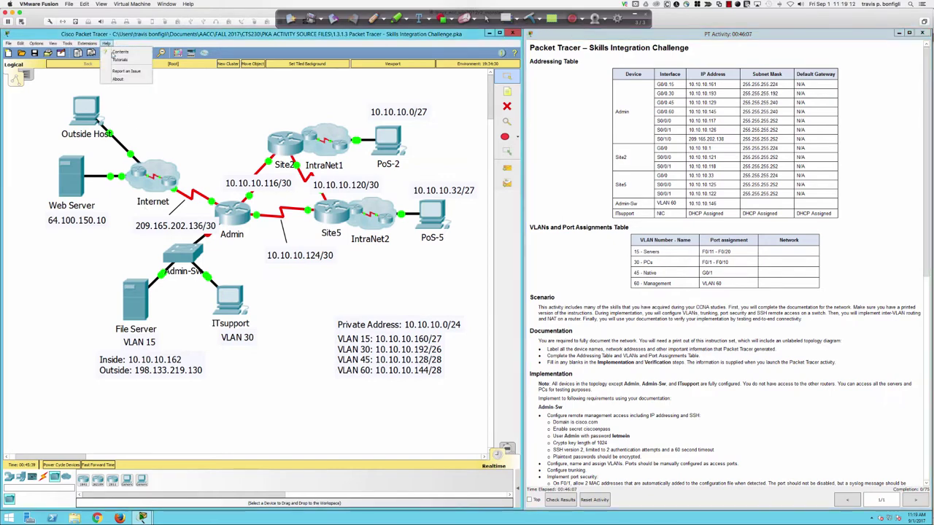
{"action": "left_click", "coordinate": [117, 78]}
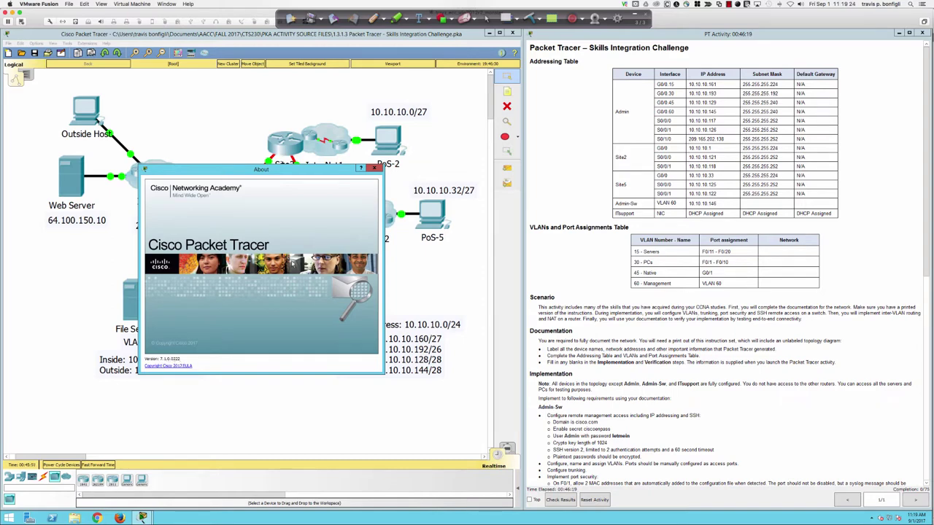
{"action": "left_click", "coordinate": [375, 170]}
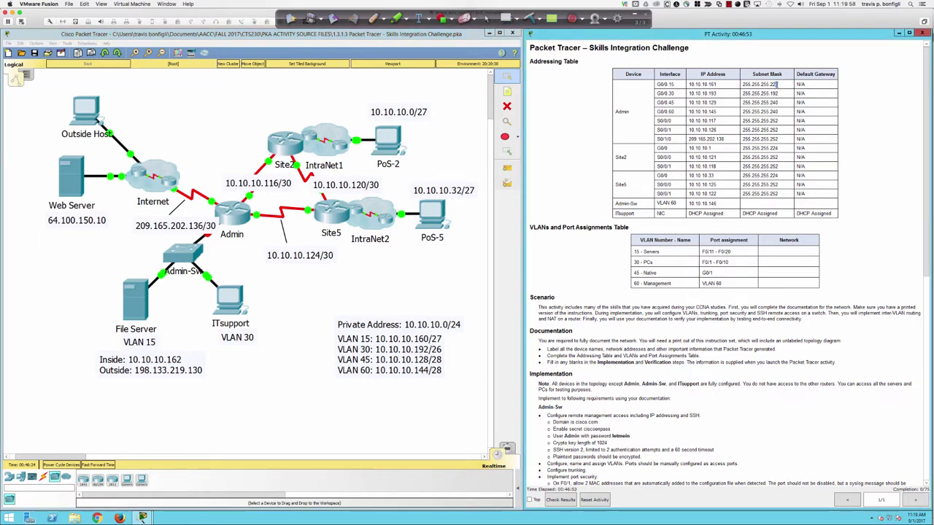
{"action": "double_click", "coordinate": [773, 93]}
{"action": "double_click", "coordinate": [773, 103]}
{"action": "left_click", "coordinate": [664, 89]}
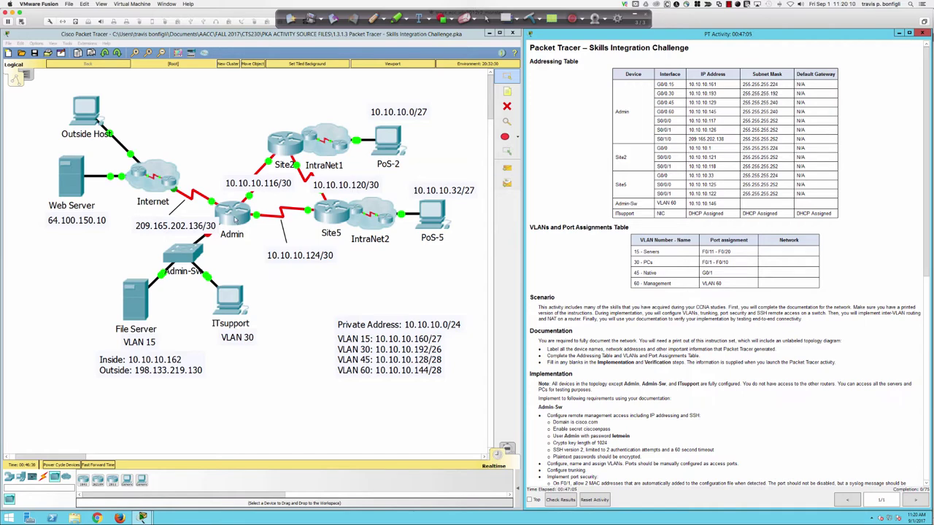
{"action": "scroll", "coordinate": [561, 281], "scroll_direction": "down", "scroll_amount": 5}
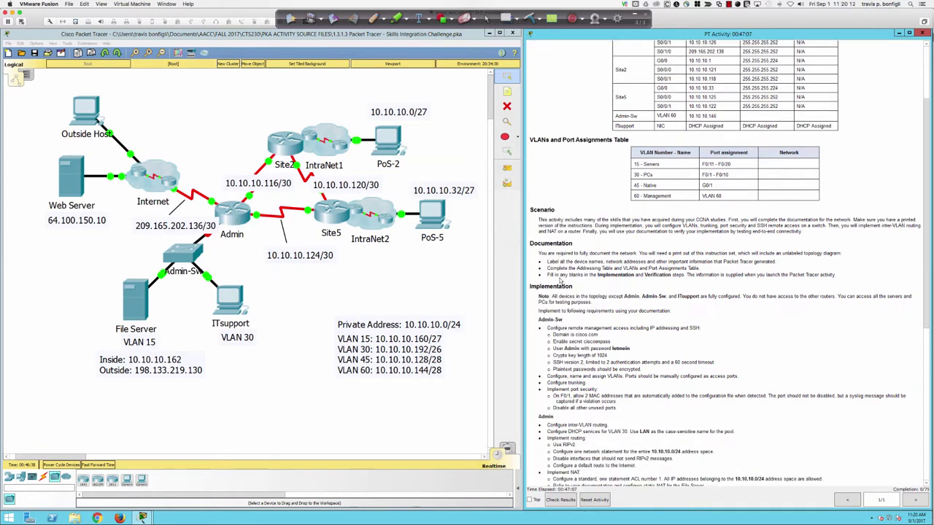
{"action": "scroll", "coordinate": [559, 278], "scroll_direction": "down", "scroll_amount": 2}
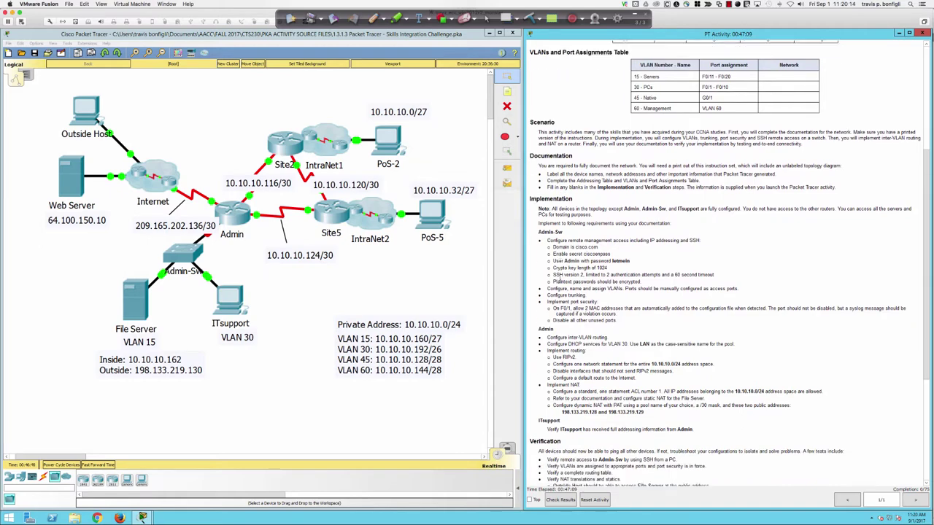
{"action": "scroll", "coordinate": [558, 275], "scroll_direction": "up", "scroll_amount": 1}
Highlight the note on which devices need configuring, then move the HQ-Sw CLI window top-left
{"action": "scroll", "coordinate": [594, 204], "scroll_direction": "down", "scroll_amount": 1}
{"action": "left_click_drag", "start_coordinate": [560, 165], "coordinate": [709, 167]}
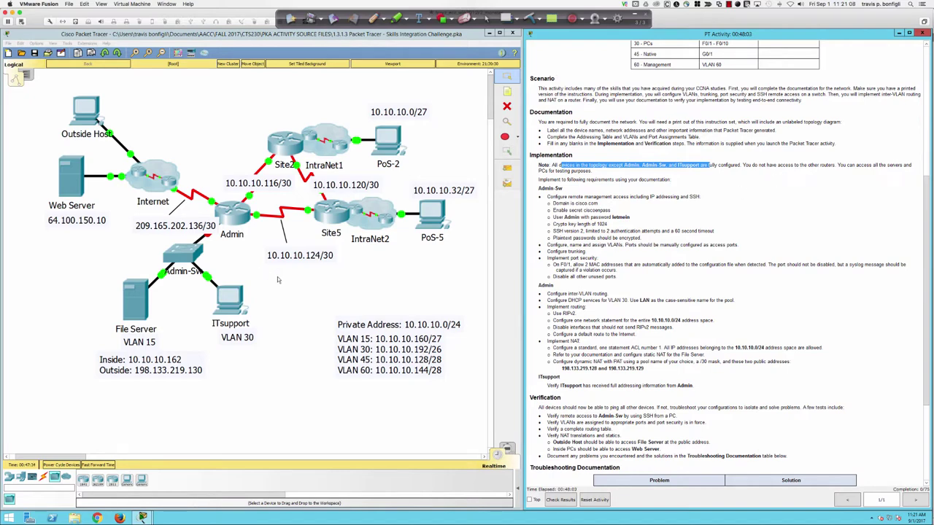
{"action": "left_click", "coordinate": [243, 251]}
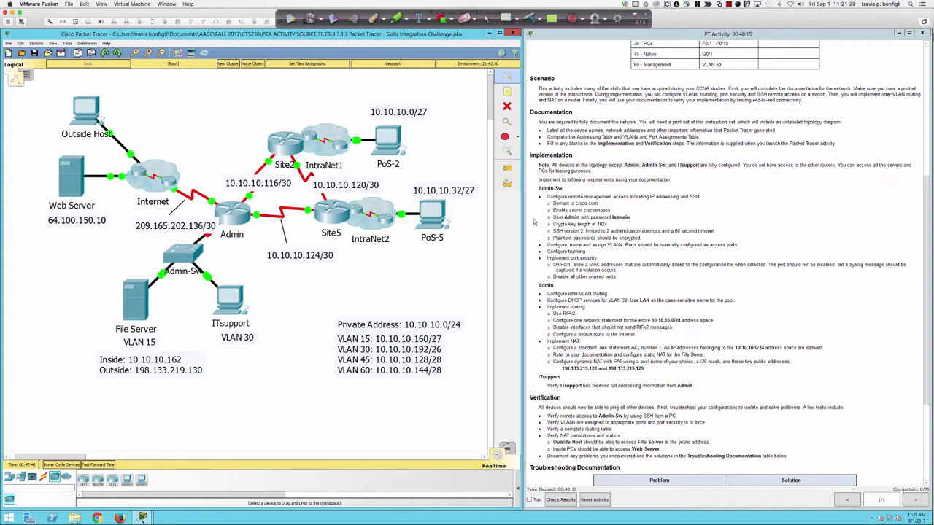
{"action": "scroll", "coordinate": [536, 222], "scroll_direction": "down", "scroll_amount": 3}
{"action": "left_click_drag", "start_coordinate": [453, 165], "coordinate": [97, 64]}
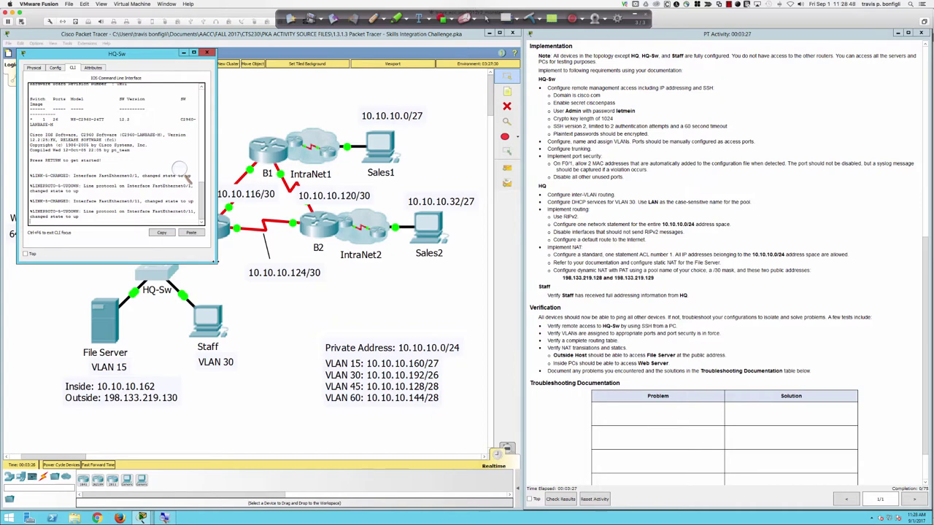
Enlarge the HQ-Sw CLI window to show the C2960 boot output, then expand Magnifier's controls
{"action": "left_click_drag", "start_coordinate": [217, 264], "coordinate": [518, 470]}
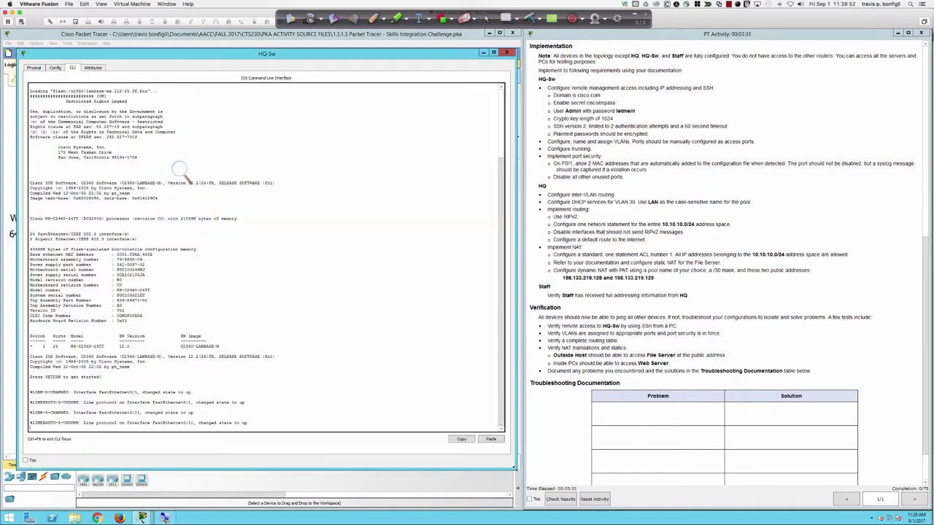
{"action": "scroll", "coordinate": [109, 354], "scroll_direction": "up", "scroll_amount": 1}
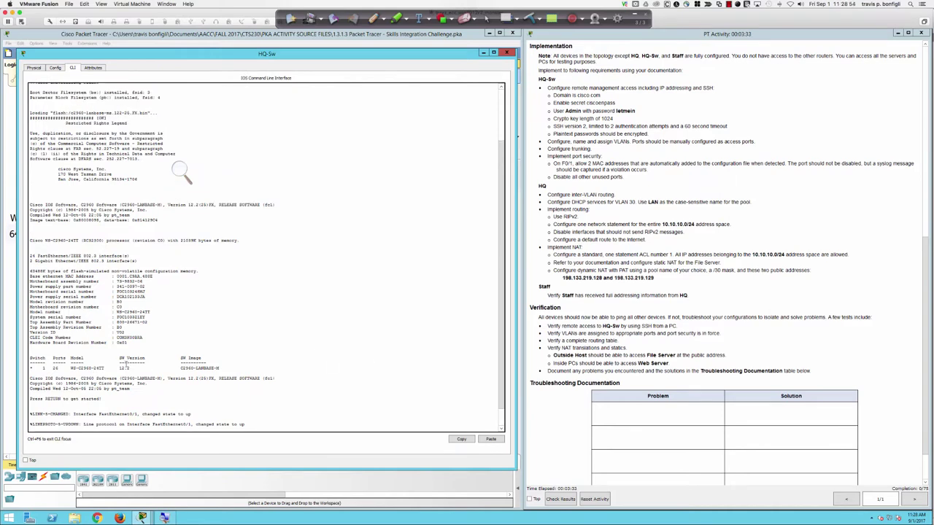
{"action": "scroll", "coordinate": [227, 376], "scroll_direction": "down", "scroll_amount": 1}
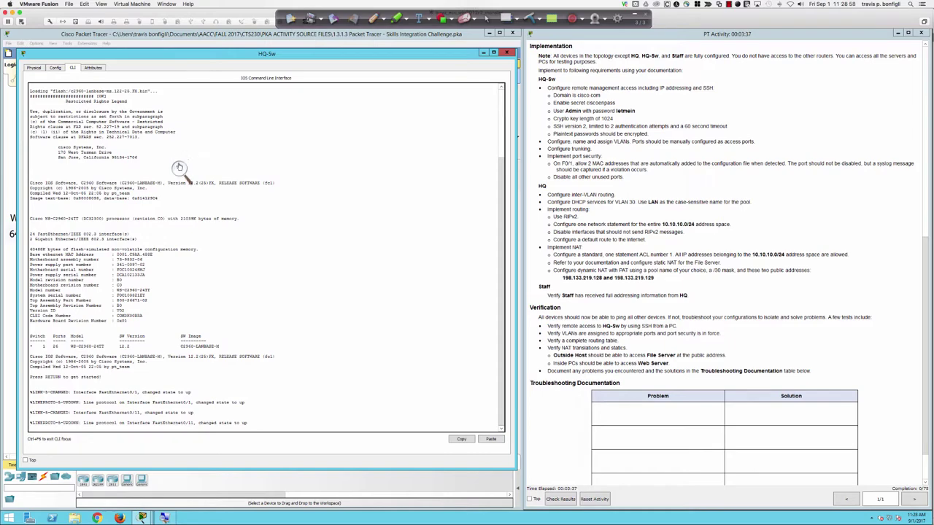
{"action": "left_click", "coordinate": [180, 172]}
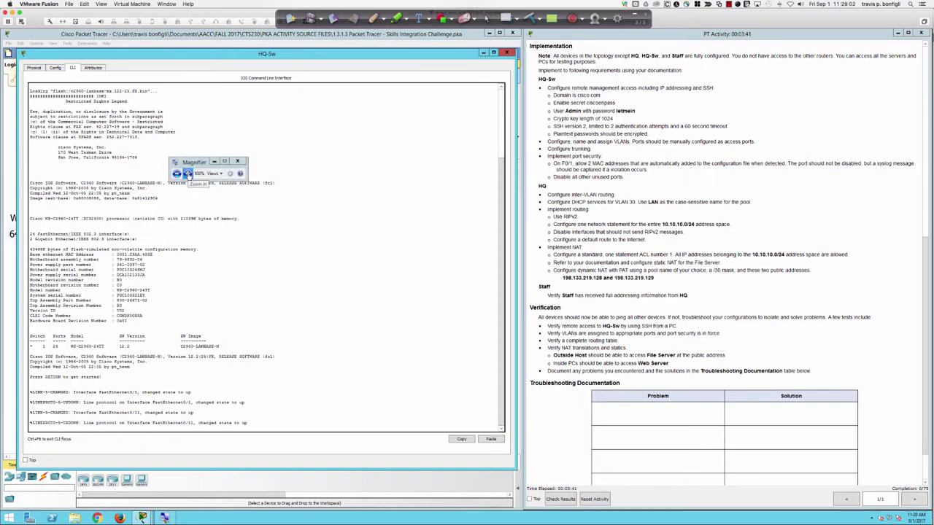
Try 200% Magnifier zoom twice, reset to 100% and close it, then reach the HQ-Sw> prompt
{"action": "left_click", "coordinate": [188, 173]}
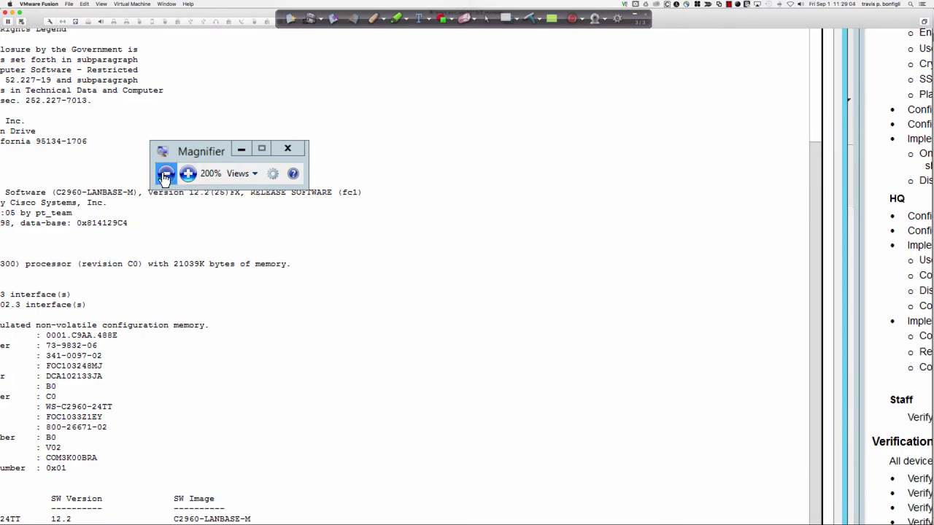
{"action": "left_click", "coordinate": [166, 174]}
{"action": "left_click", "coordinate": [213, 174]}
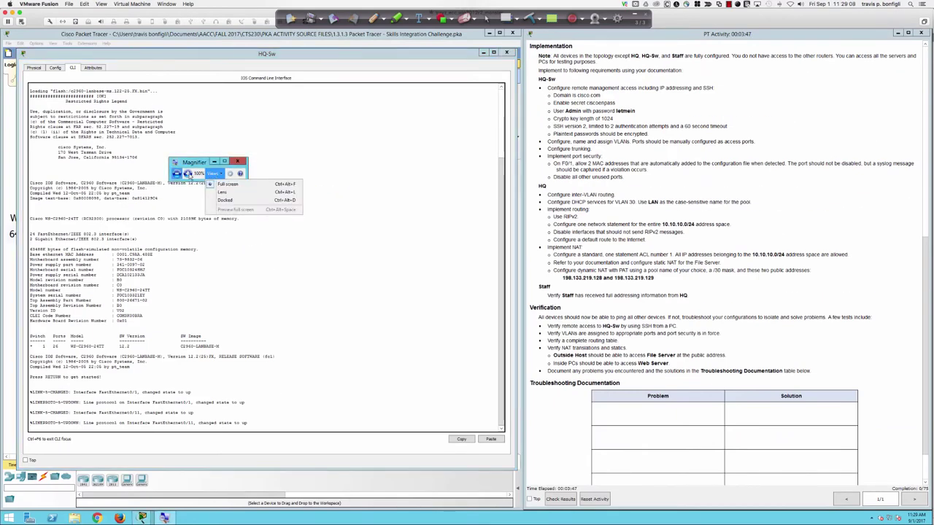
{"action": "left_click", "coordinate": [188, 173]}
{"action": "left_click", "coordinate": [165, 173]}
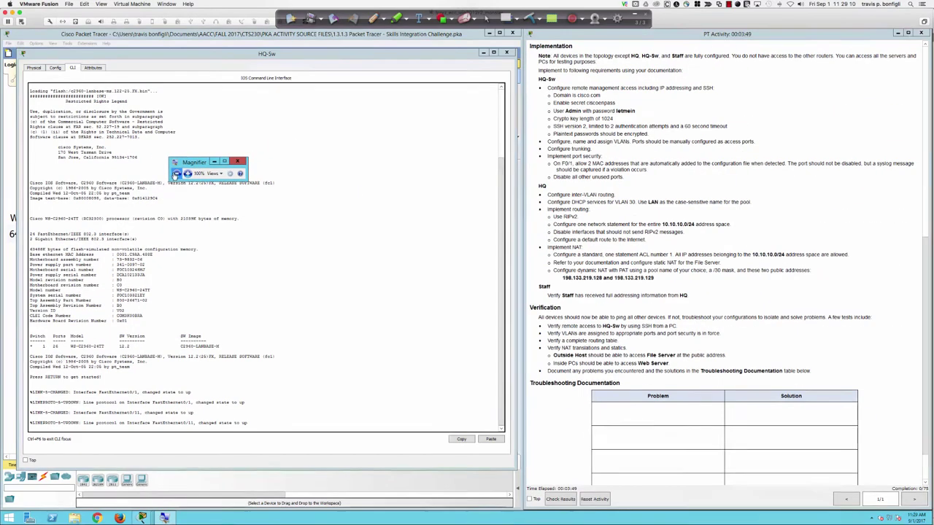
{"action": "left_click", "coordinate": [237, 162]}
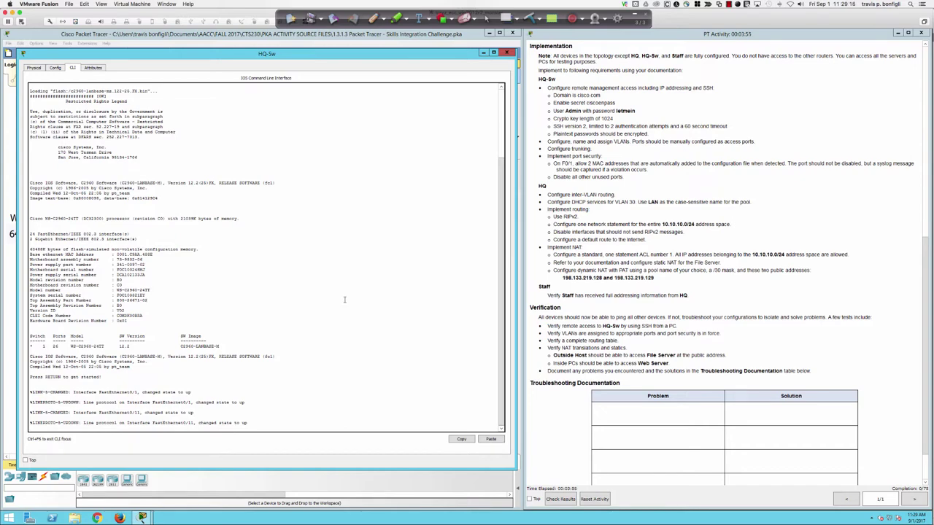
{"action": "key", "text": "Return"}
{"action": "key", "text": "Return"}
{"action": "key", "text": "Return"}
{"action": "key", "text": "Return"}
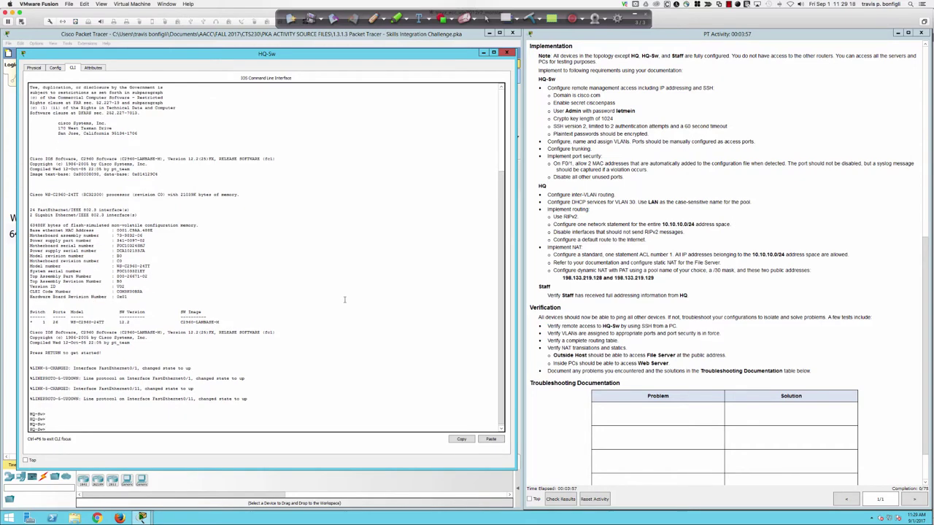
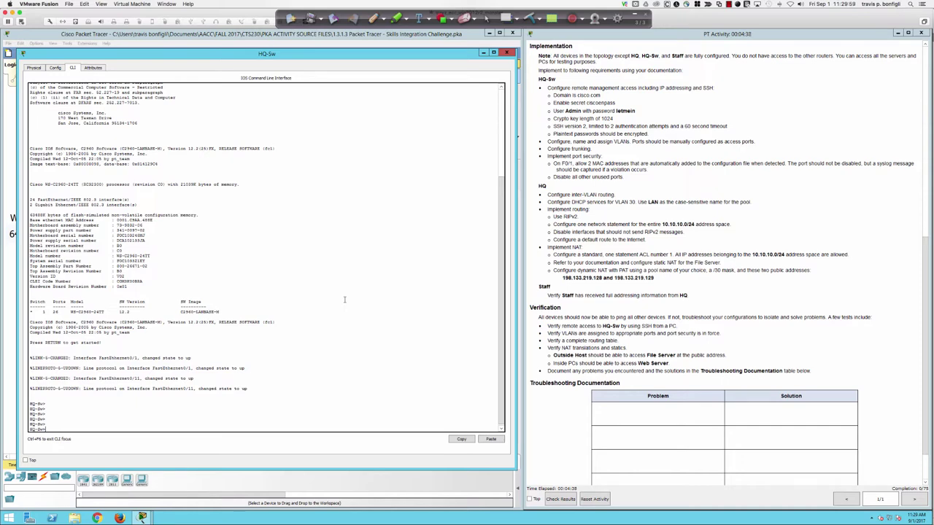
On HQ-Sw, enter privileged and global configuration mode and set ip domain-name cisco.com
{"action": "key", "text": "Return"}
{"action": "key", "text": "Return"}
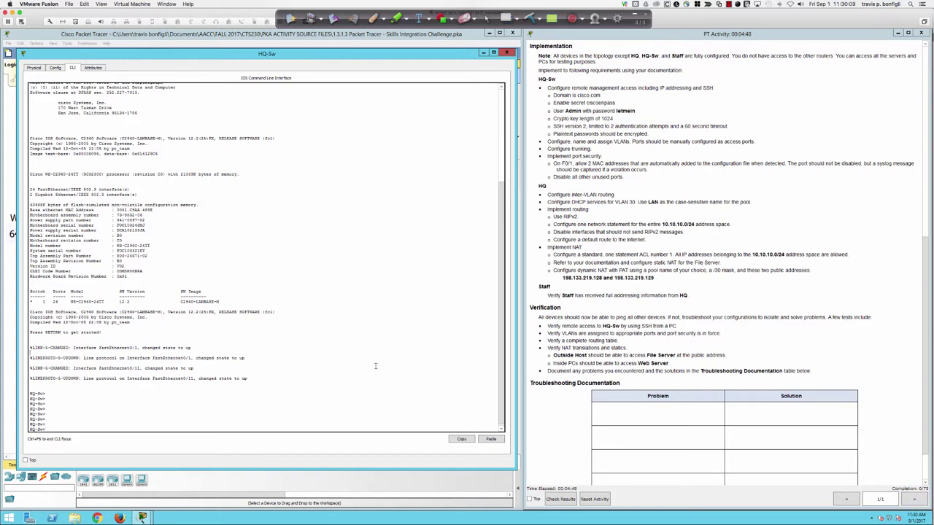
{"action": "key", "text": "Return"}
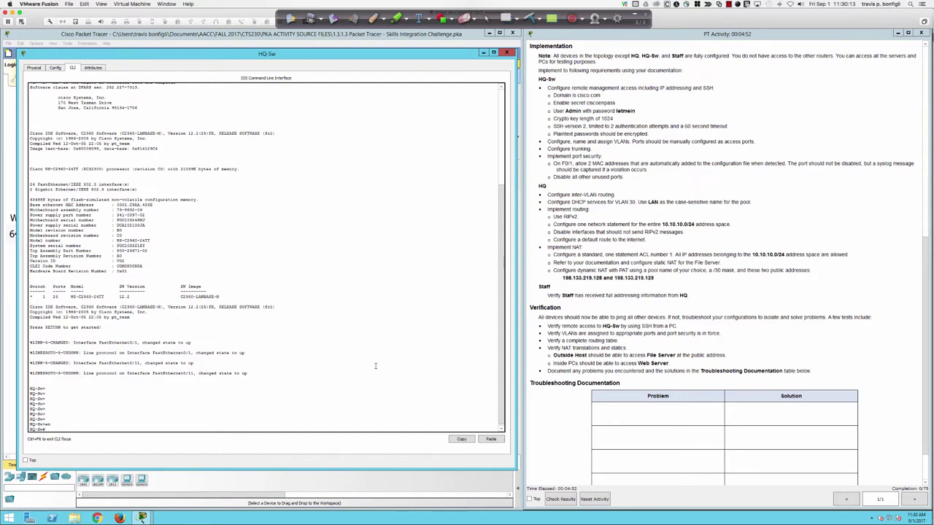
{"action": "type", "text": "conf t"}
{"action": "key", "text": "Return"}
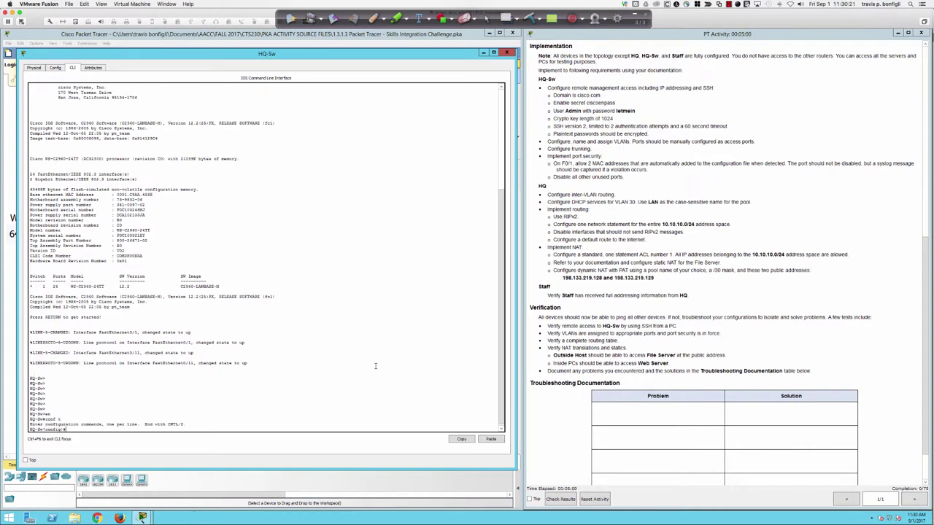
{"action": "key", "text": "Return"}
{"action": "key", "text": "Return"}
{"action": "key", "text": "Return"}
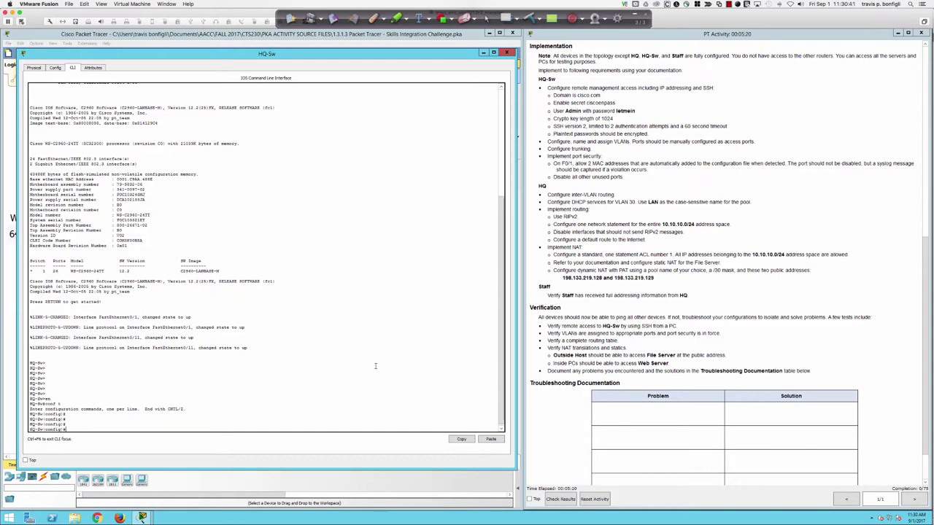
{"action": "type", "text": "domain-name cisco.com"}
{"action": "key", "text": "Return"}
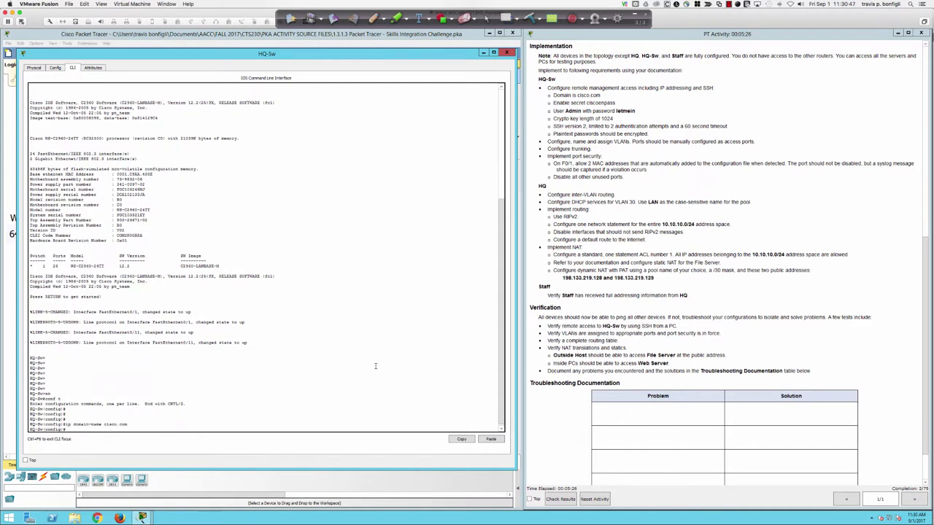
Configure the HQ-Sw enable secret with the activity's required secret password
{"action": "mouse_move", "coordinate": [923, 490]}
{"action": "key", "text": "Tab"}
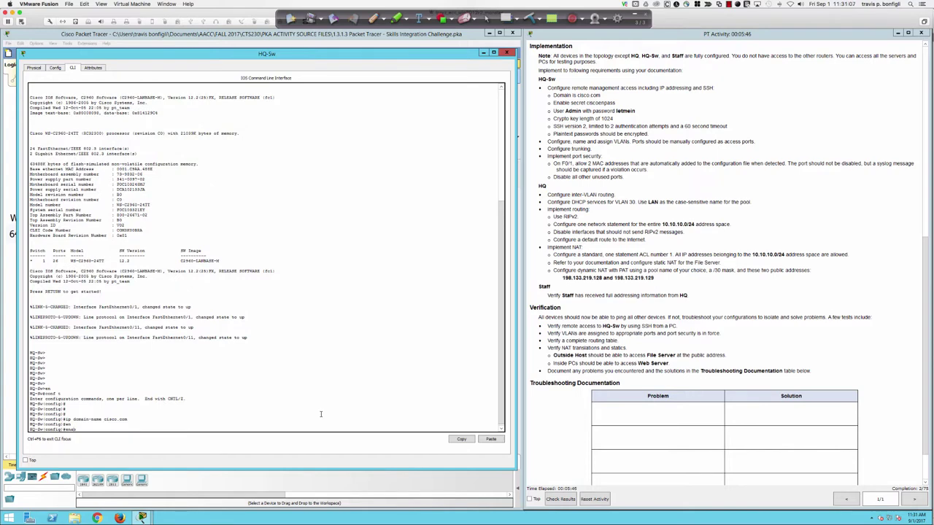
{"action": "type", "text": "able sec"}
{"action": "key", "text": "Tab"}
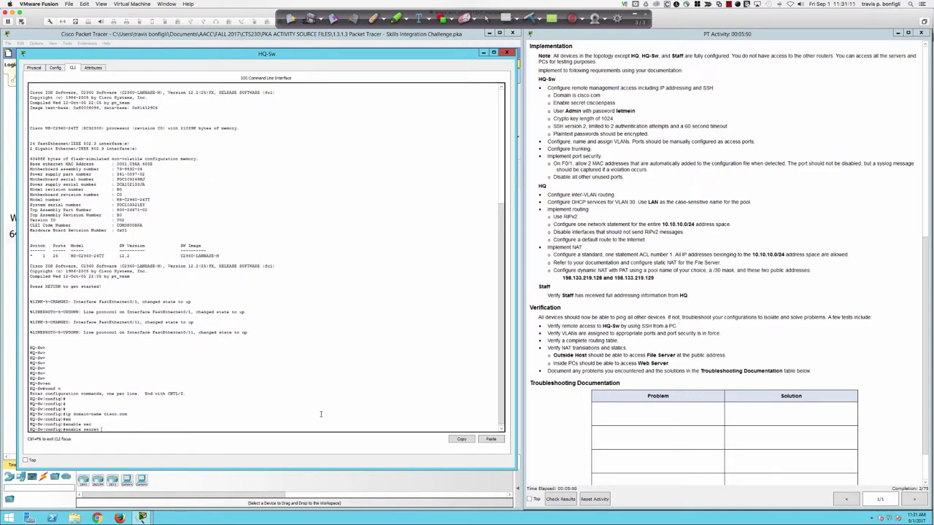
{"action": "type", "text": "ciscoenpass"}
{"action": "key", "text": "Return"}
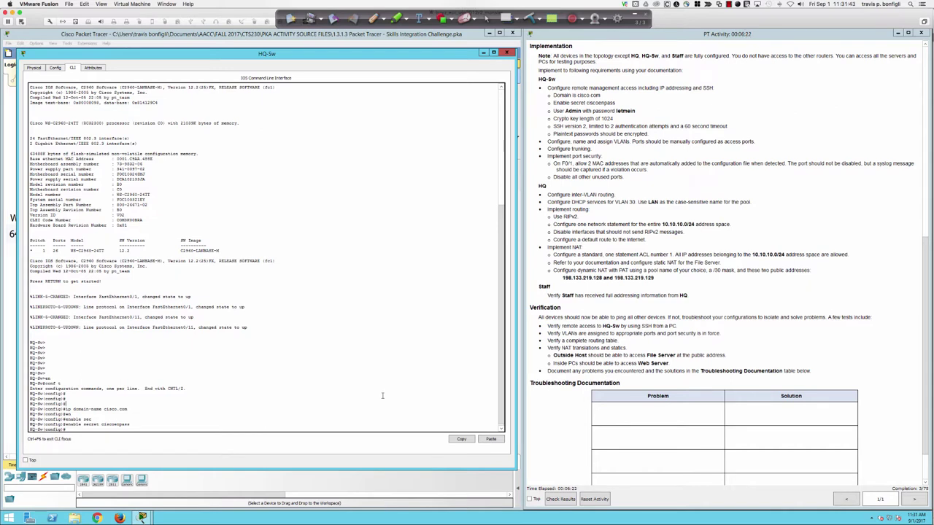
{"action": "key", "text": "Return"}
{"action": "key", "text": "Return"}
{"action": "key", "text": "Return"}
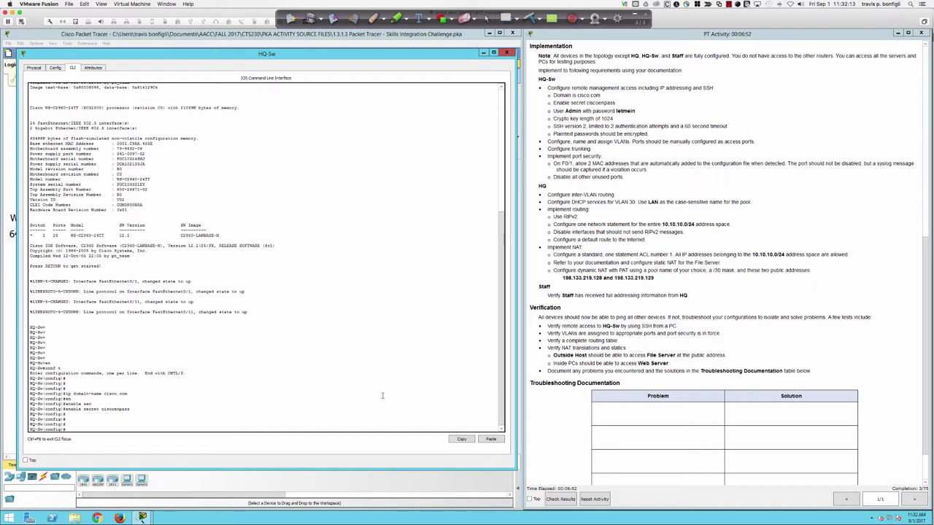
Create local user Admin with the activity's plaintext password
{"action": "type", "text": "username Admin ?"}
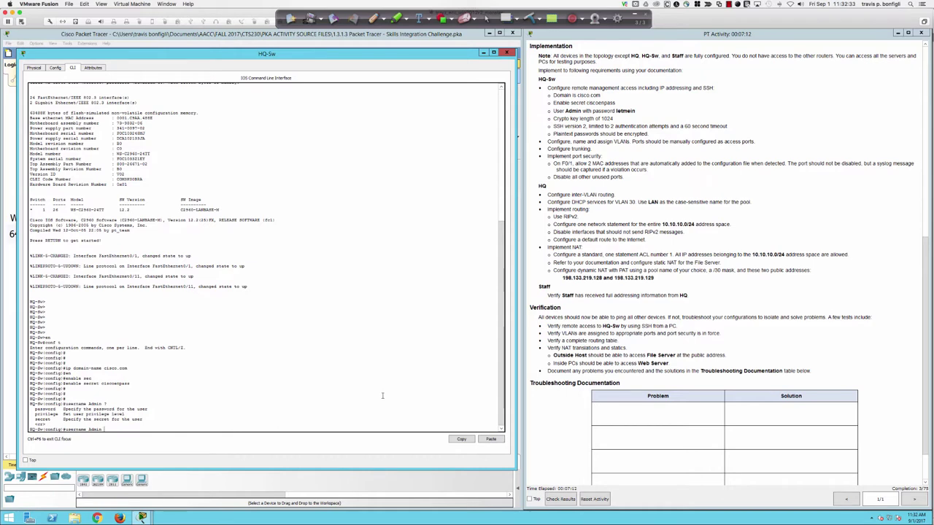
{"action": "key", "text": "Tab"}
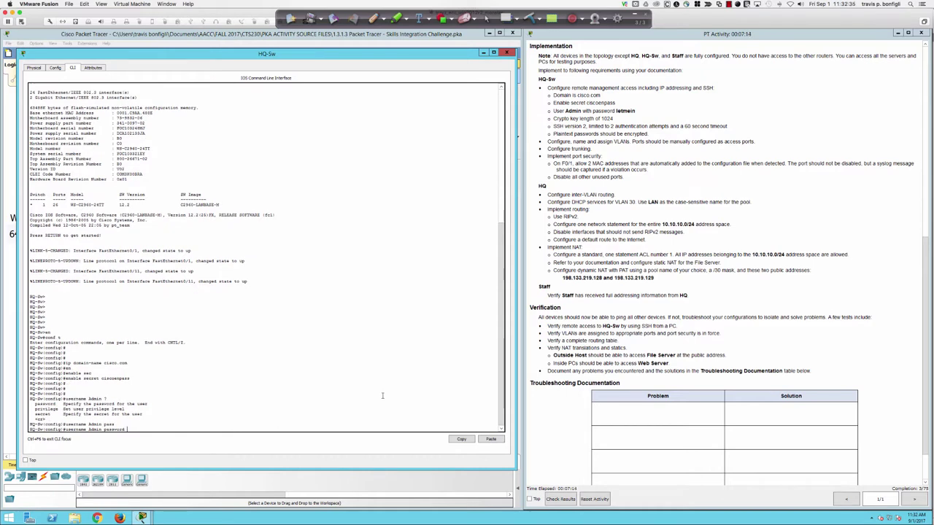
{"action": "type", "text": "letmein"}
{"action": "key", "text": "Return"}
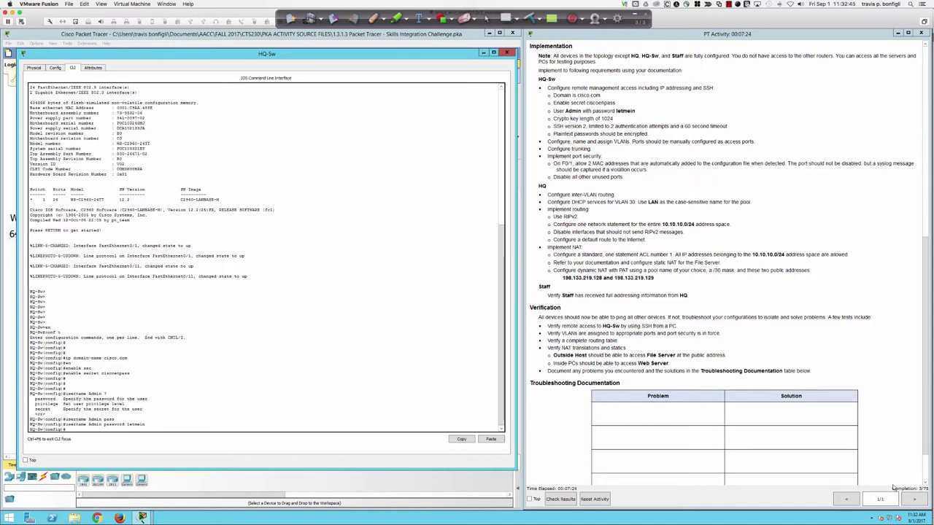
Remove the Admin username entry with the no form of the command
{"action": "key", "text": "Up"}
{"action": "key", "text": "Home"}
{"action": "type", "text": "no"}
{"action": "key", "text": "Return"}
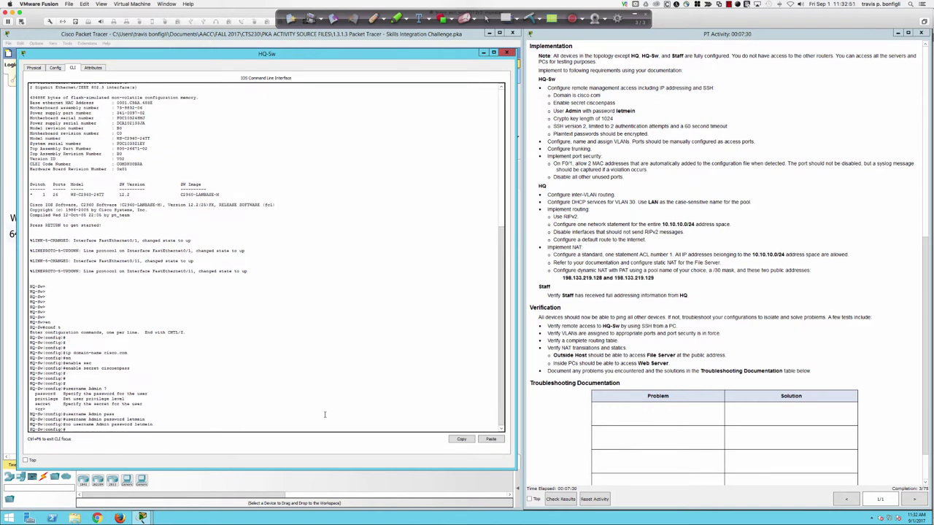
{"action": "key", "text": "Return"}
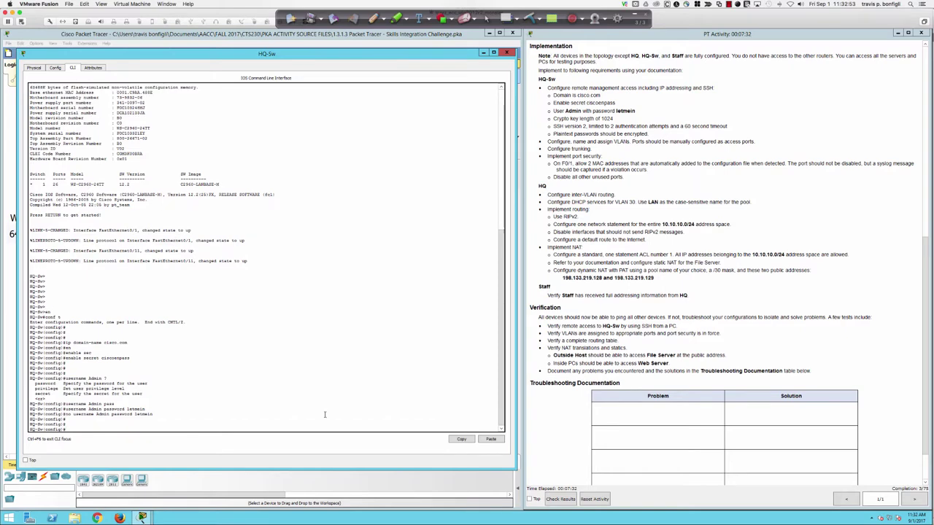
Explore the username secret option, then re-create Admin with its password
{"action": "type", "text": "username Admin"}
{"action": "type", "text": "sec"}
{"action": "key", "text": "Tab"}
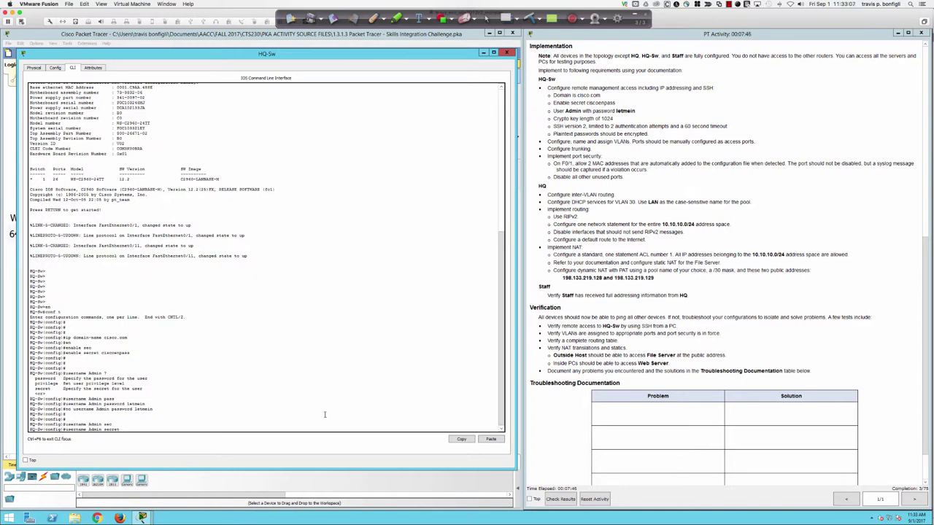
{"action": "type", "text": "?"}
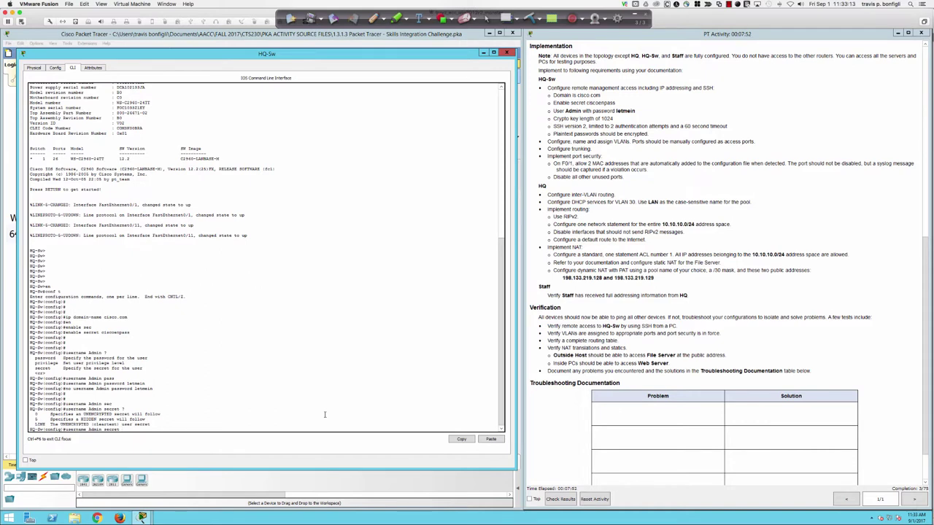
{"action": "type", "text": "letme"}
{"action": "key", "text": "BackSpace"}
{"action": "key", "text": "BackSpace"}
{"action": "key", "text": "BackSpace"}
{"action": "key", "text": "BackSpace"}
{"action": "key", "text": "BackSpace"}
{"action": "key", "text": "BackSpace"}
{"action": "key", "text": "BackSpace"}
{"action": "key", "text": "BackSpace"}
{"action": "key", "text": "BackSpace"}
{"action": "key", "text": "BackSpace"}
{"action": "key", "text": "BackSpace"}
{"action": "key", "text": "BackSpace"}
{"action": "key", "text": "BackSpace"}
{"action": "key", "text": "BackSpace"}
{"action": "key", "text": "BackSpace"}
{"action": "key", "text": "BackSpace"}
{"action": "key", "text": "BackSpace"}
{"action": "key", "text": "BackSpace"}
{"action": "key", "text": "BackSpace"}
{"action": "key", "text": "BackSpace"}
{"action": "key", "text": "BackSpace"}
{"action": "key", "text": "BackSpace"}
{"action": "key", "text": "BackSpace"}
{"action": "key", "text": "BackSpace"}
{"action": "key", "text": "BackSpace"}
{"action": "key", "text": "BackSpace"}
{"action": "key", "text": "BackSpace"}
{"action": "key", "text": "BackSpace"}
{"action": "key", "text": "Up"}
{"action": "key", "text": "Up"}
{"action": "key", "text": "Return"}
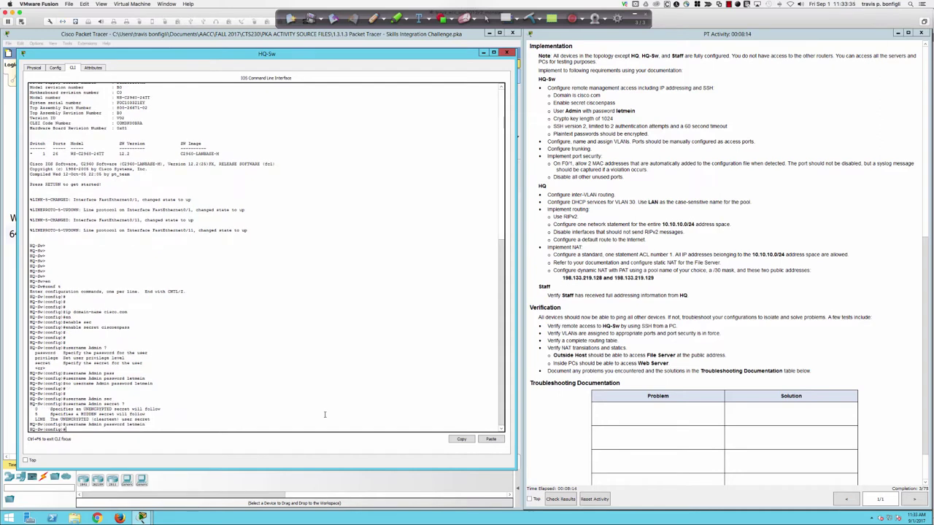
Check Admin's plaintext password in the running config, then enable service password-encryption
{"action": "key", "text": "Return"}
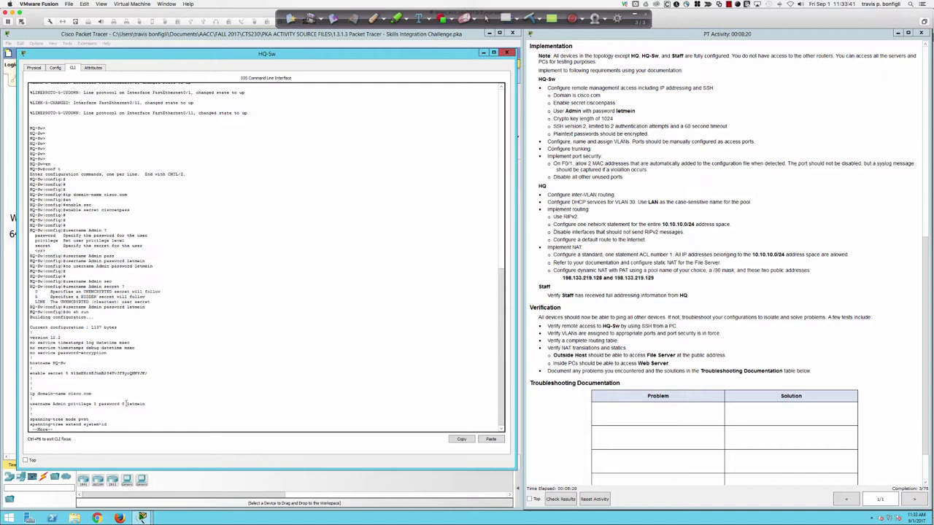
{"action": "mouse_move", "coordinate": [127, 403]}
{"action": "left_mouse_down"}
{"action": "mouse_move", "coordinate": [148, 403]}
{"action": "mouse_move", "coordinate": [128, 404]}
{"action": "left_mouse_up"}
{"action": "key", "text": "ctrl+c"}
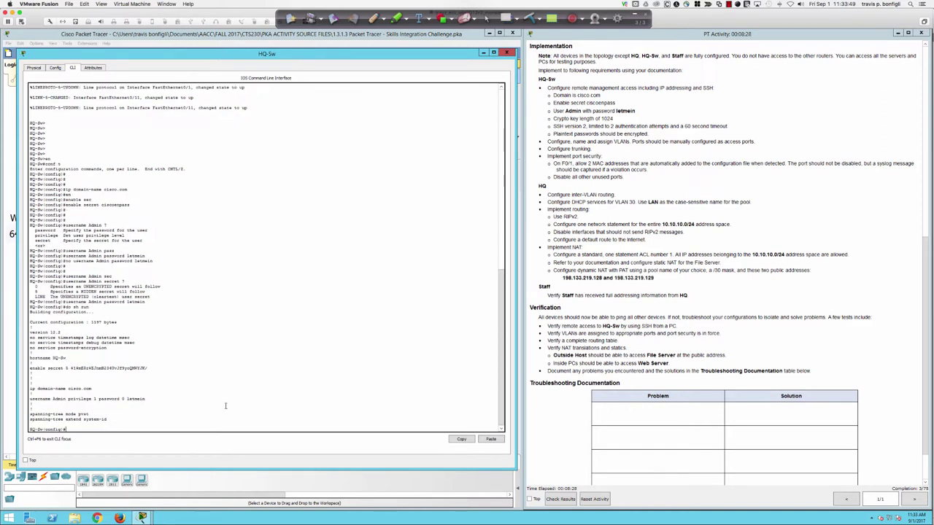
{"action": "type", "text": "service pass"}
{"action": "key", "text": "Tab"}
{"action": "key", "text": "Return"}
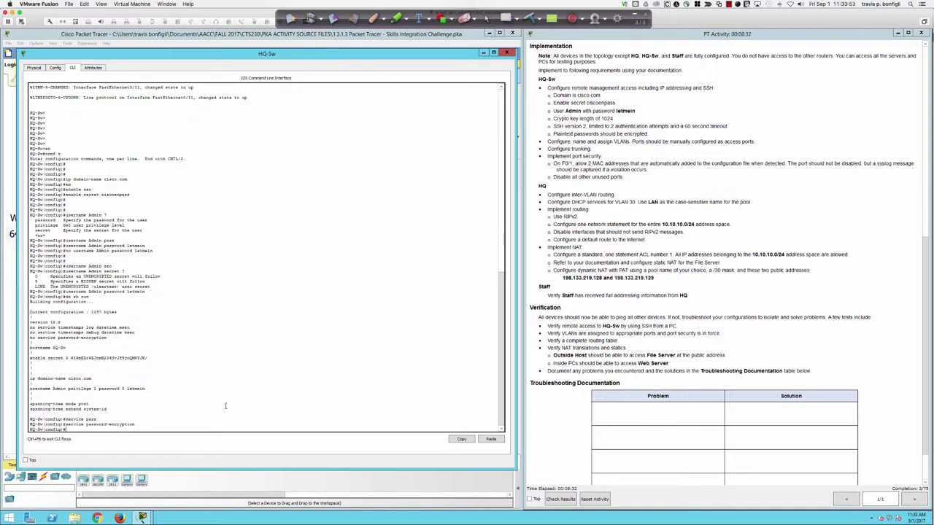
Redisplay the running configuration and copy Admin's type 7 password hash
{"action": "key", "text": "Up"}
{"action": "key", "text": "Up"}
{"action": "key", "text": "Return"}
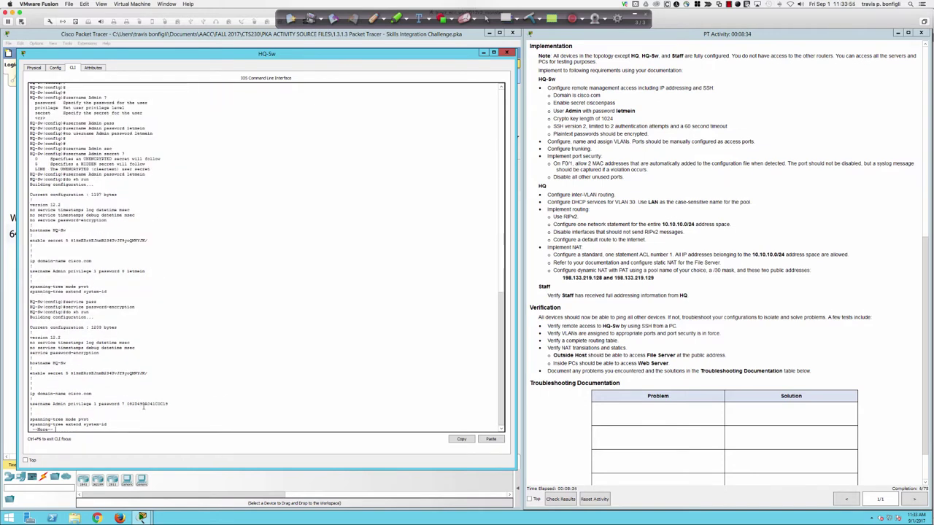
{"action": "left_click_drag", "start_coordinate": [127, 404], "coordinate": [170, 403]}
{"action": "right_click", "coordinate": [144, 409]}
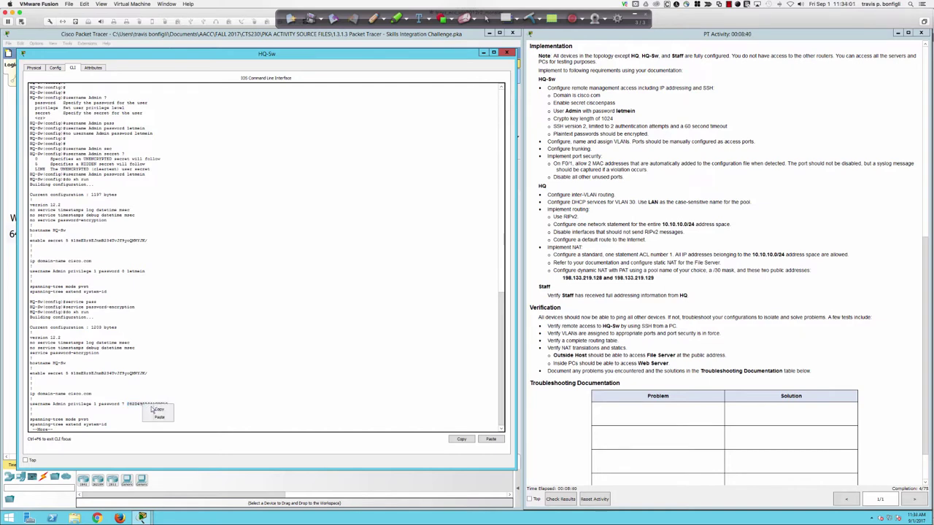
{"action": "left_click", "coordinate": [157, 407]}
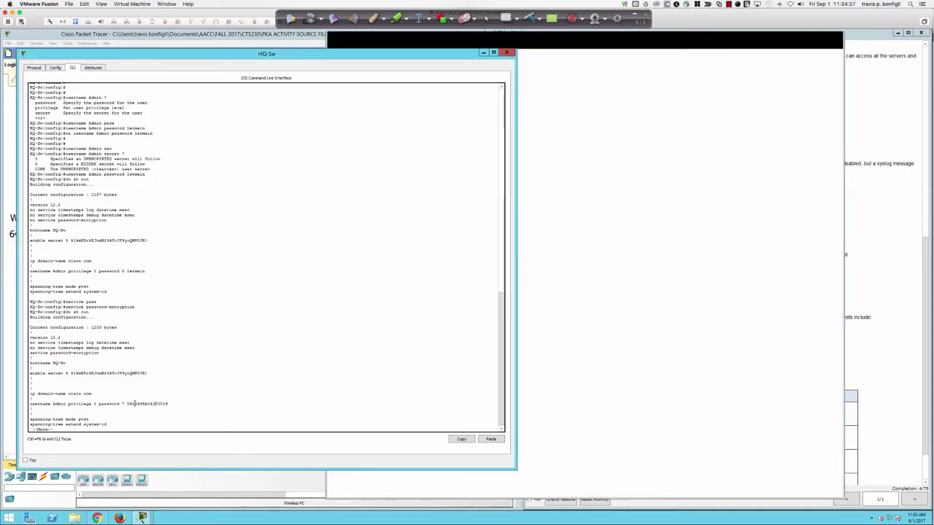
Load google.com in the Chrome window's address bar
{"action": "double_click", "coordinate": [154, 404]}
{"action": "left_click", "coordinate": [613, 227]}
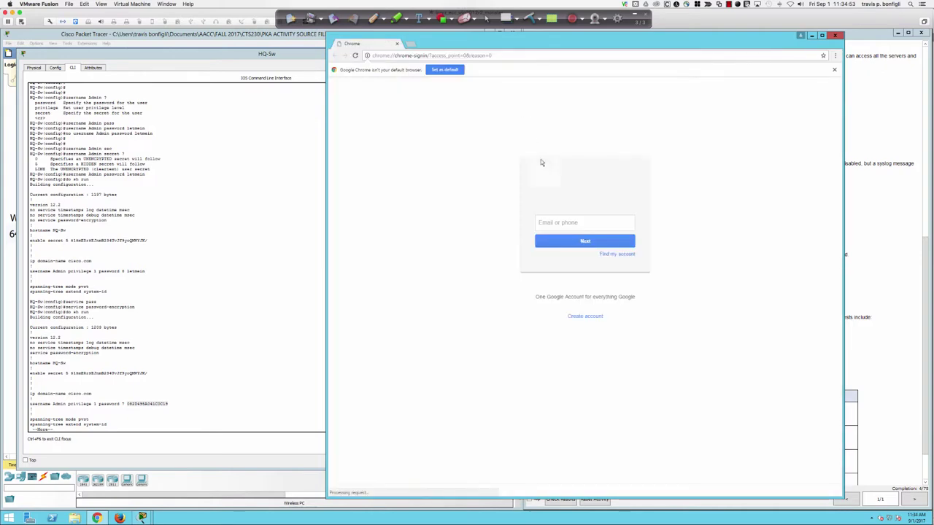
{"action": "left_click", "coordinate": [499, 55]}
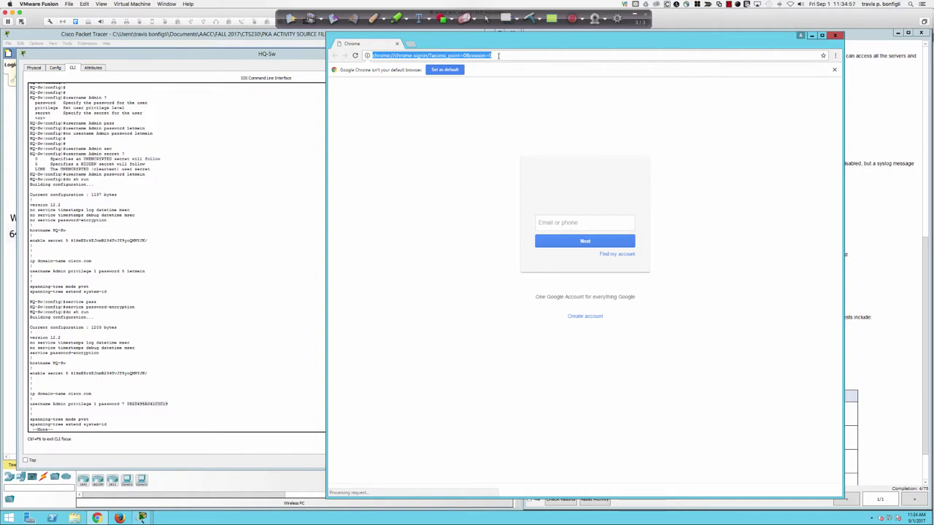
{"action": "type", "text": "google.com"}
{"action": "key", "text": "Return"}
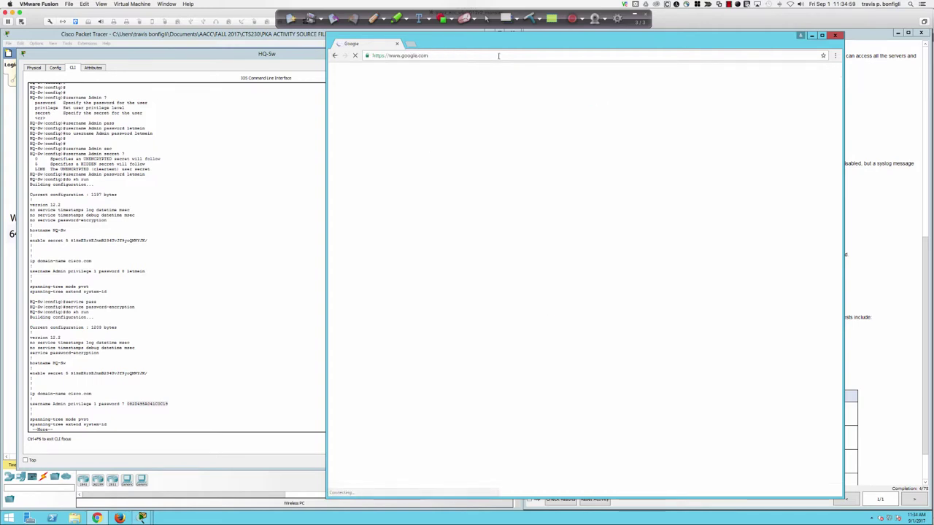
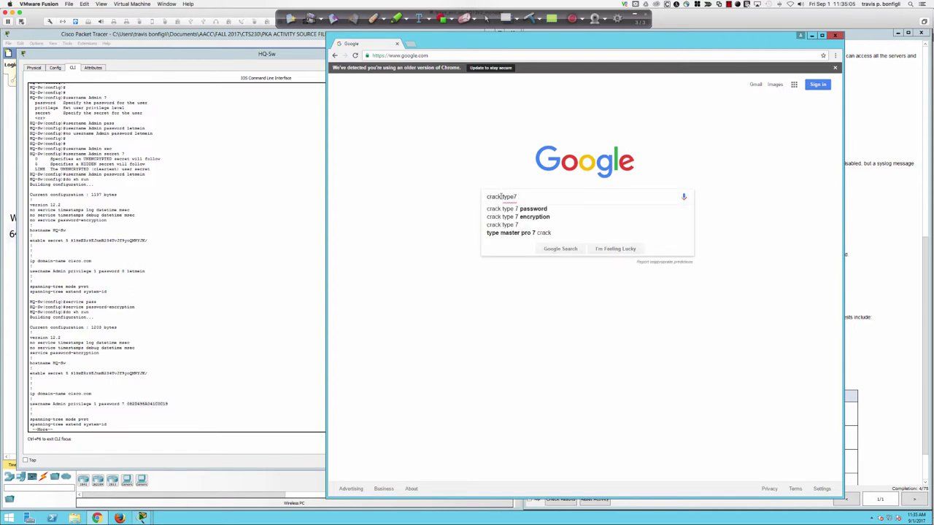
Extend the Google search query to 'crack type7 pass' to find Cisco type 7 password cracking suggestions
{"action": "type", "text": "pass"}
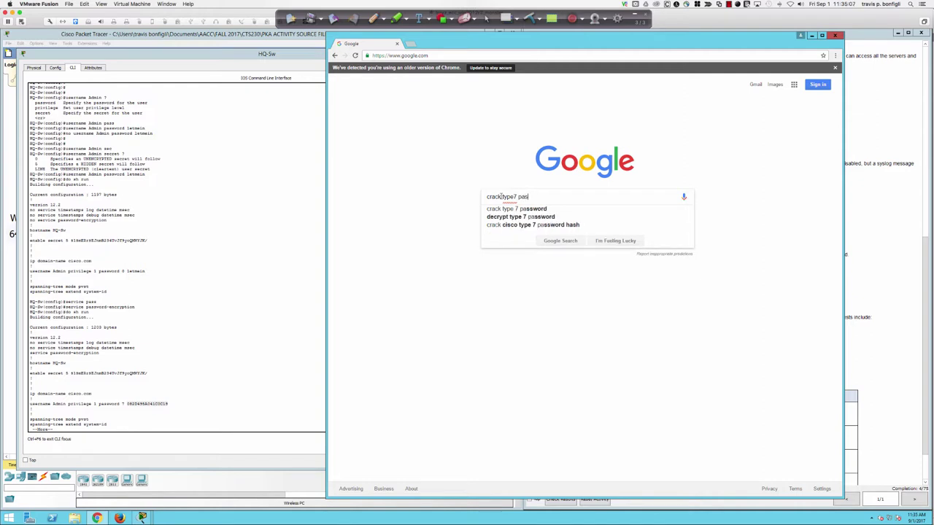
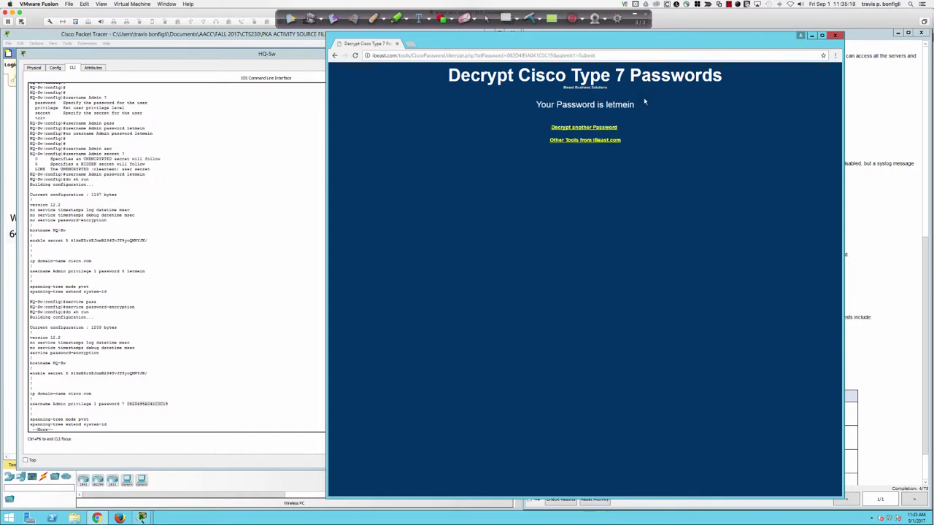
Select the plain-text admin password revealed by the Type 7 decrypter
{"action": "left_click_drag", "start_coordinate": [605, 105], "coordinate": [636, 105]}
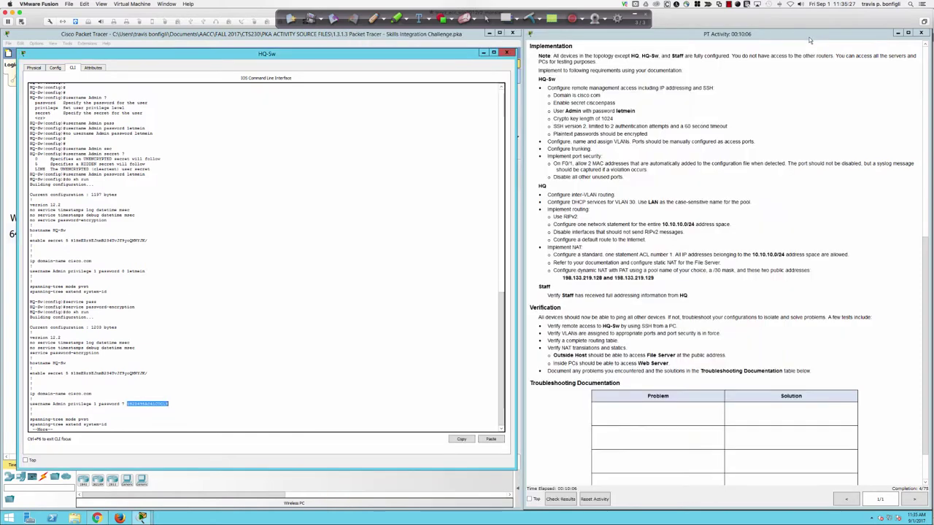
Negate HQ-Sw's plain Admin password and recreate Admin with an encrypted secret
{"action": "left_click", "coordinate": [811, 35]}
{"action": "left_click", "coordinate": [170, 405]}
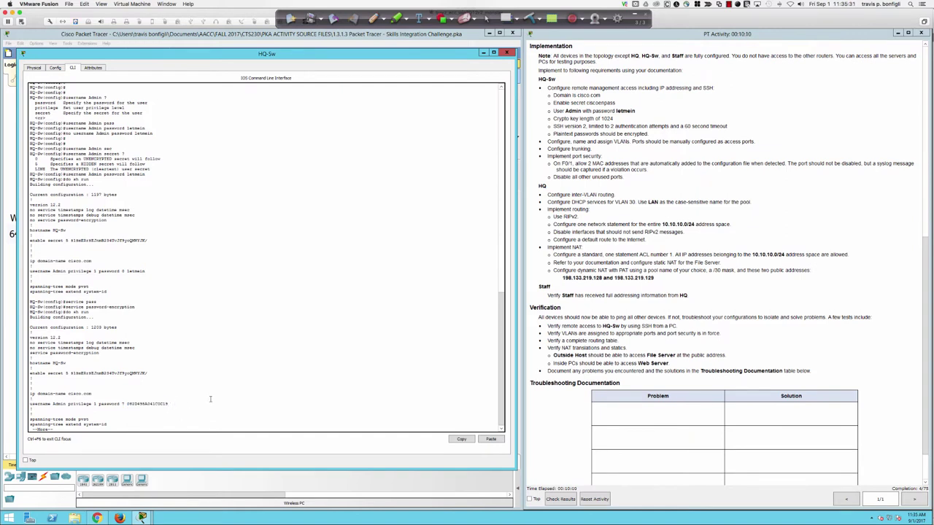
{"action": "key", "text": "q"}
{"action": "key", "text": "Up"}
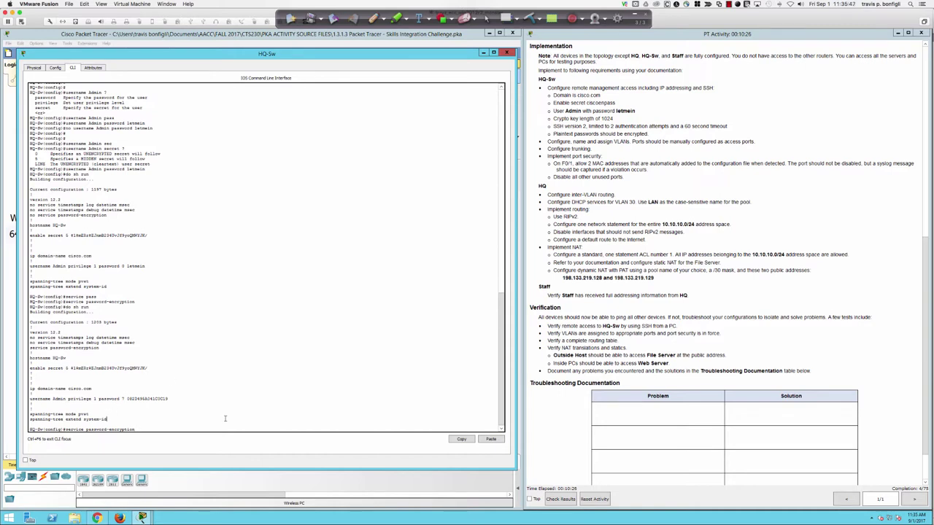
{"action": "key", "text": "Up"}
{"action": "key", "text": "Up"}
{"action": "type", "text": "no"}
{"action": "key", "text": "Return"}
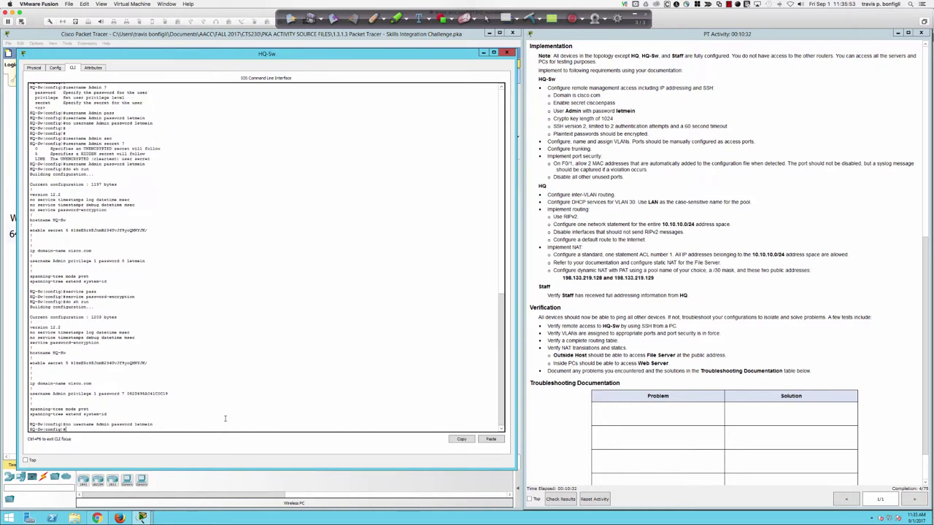
{"action": "type", "text": "username Admin secret letmein"}
{"action": "key", "text": "Return"}
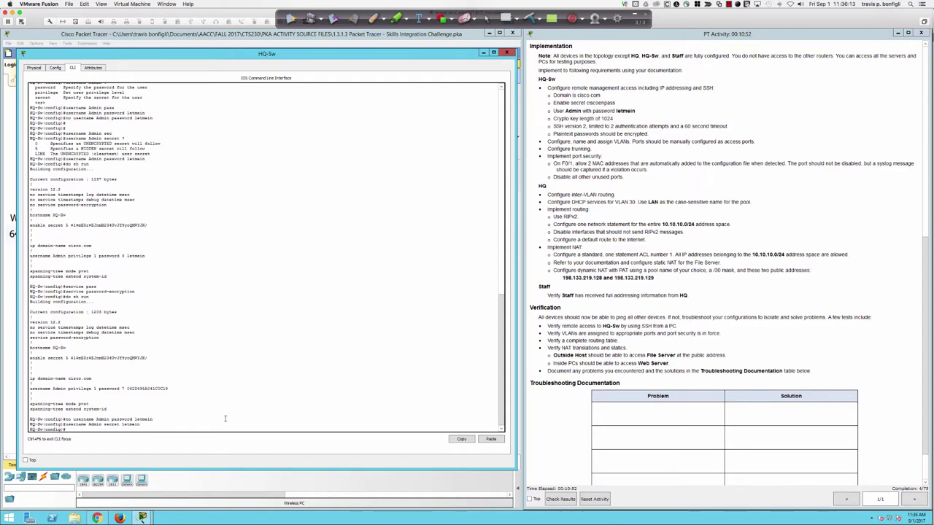
Display HQ-Sw's running configuration with 'do sh run'
{"action": "key", "text": "Return"}
{"action": "key", "text": "Return"}
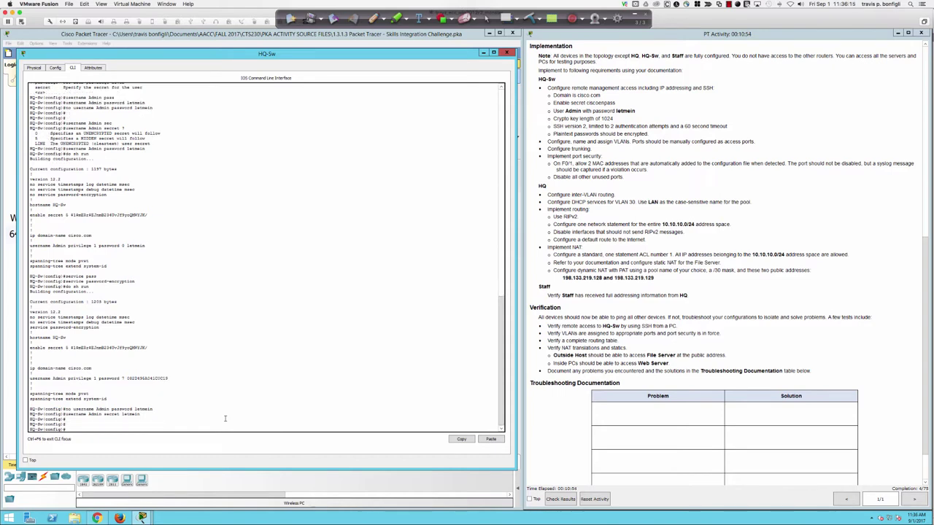
{"action": "type", "text": "do sh run"}
{"action": "key", "text": "Return"}
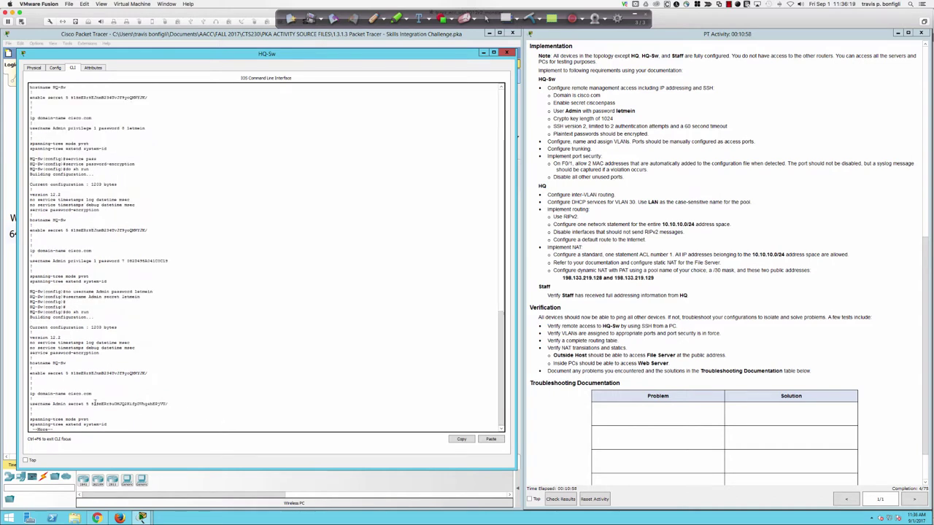
{"action": "left_click_drag", "start_coordinate": [145, 405], "coordinate": [169, 403]}
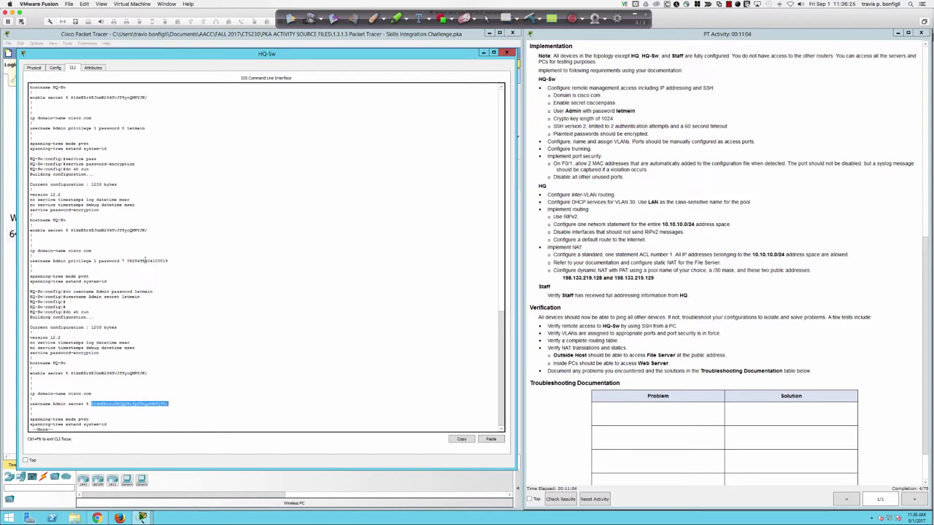
{"action": "double_click", "coordinate": [145, 261]}
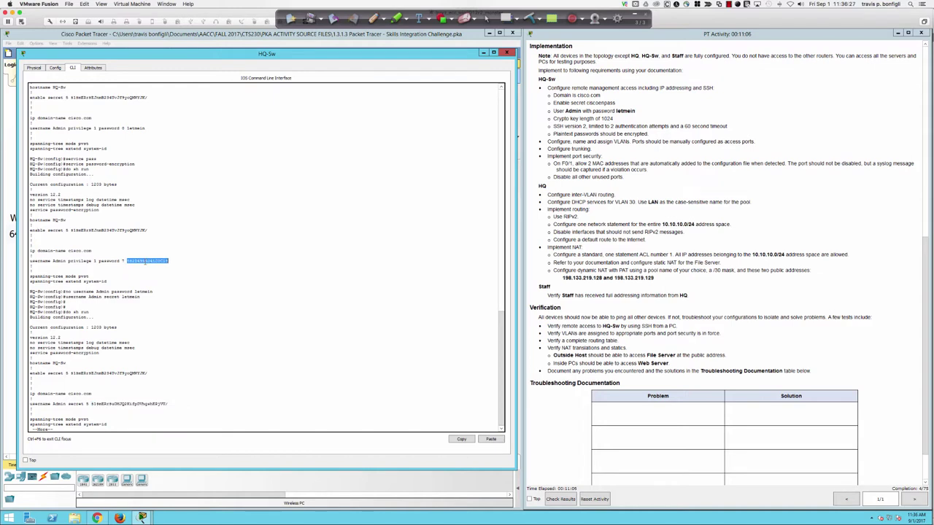
{"action": "double_click", "coordinate": [151, 402]}
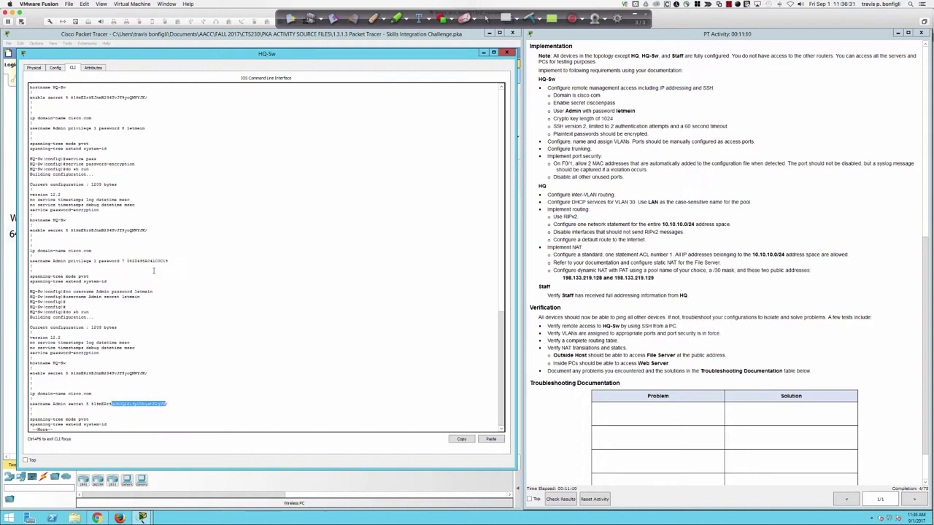
{"action": "double_click", "coordinate": [146, 261]}
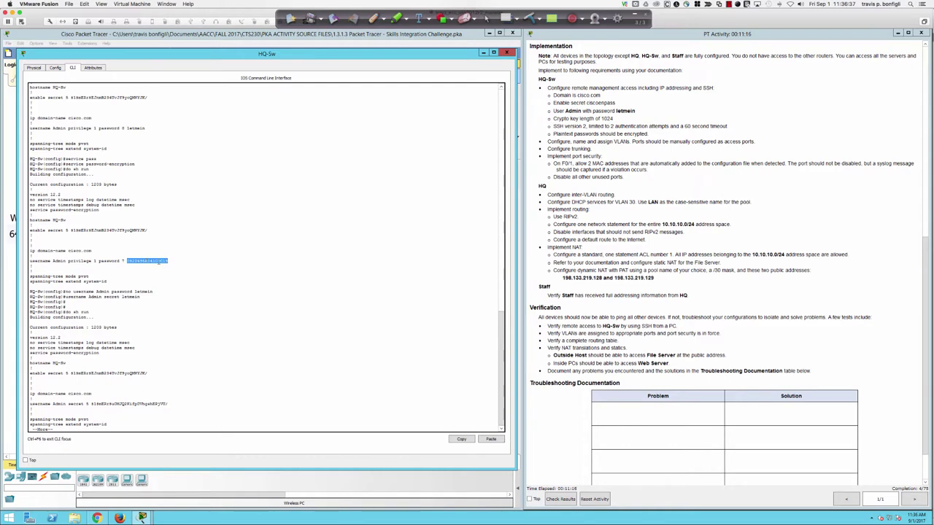
{"action": "left_click", "coordinate": [173, 268]}
{"action": "double_click", "coordinate": [143, 261]}
{"action": "left_click", "coordinate": [122, 260]}
{"action": "double_click", "coordinate": [144, 261]}
{"action": "double_click", "coordinate": [136, 128]}
{"action": "double_click", "coordinate": [147, 261]}
{"action": "left_click", "coordinate": [223, 283]}
{"action": "double_click", "coordinate": [136, 129]}
{"action": "double_click", "coordinate": [146, 260]}
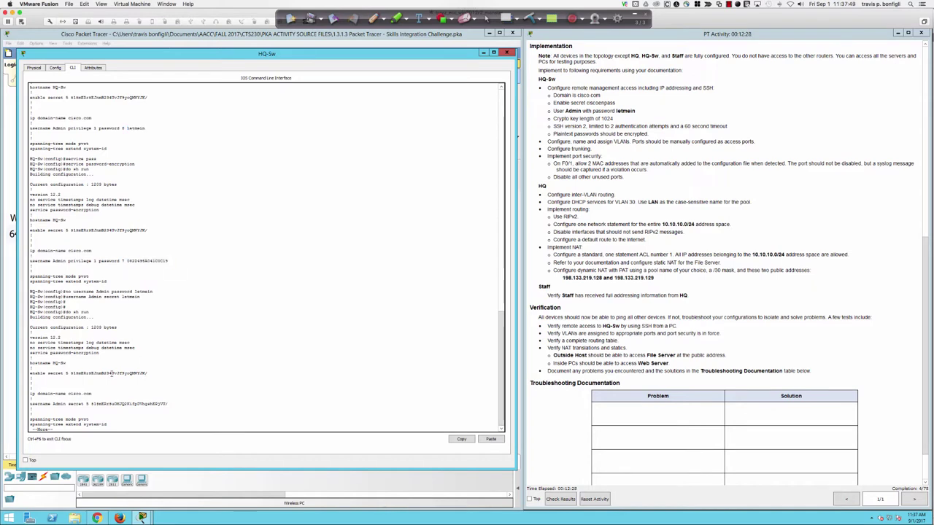
{"action": "double_click", "coordinate": [111, 373]}
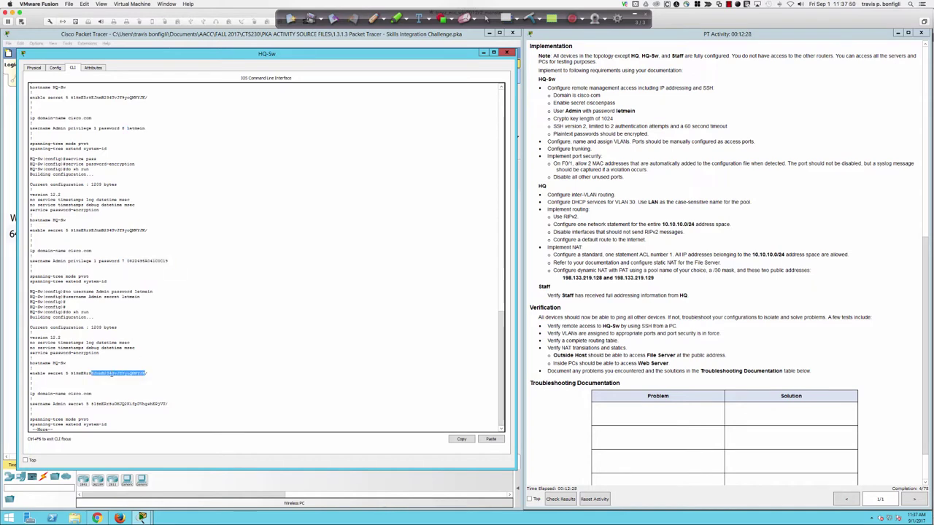
{"action": "left_click", "coordinate": [175, 374]}
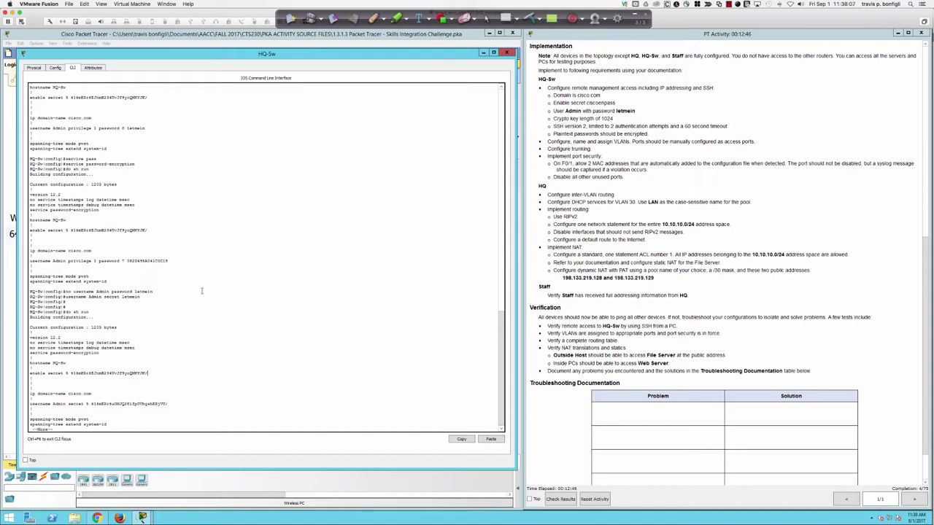
{"action": "left_click_drag", "start_coordinate": [112, 403], "coordinate": [166, 403]}
{"action": "left_click", "coordinate": [207, 376]}
Switch to SecureCRT and decline the switch's initial configuration dialog with 'no'
{"action": "key", "text": "super+Tab"}
{"action": "key", "text": "super+Tab"}
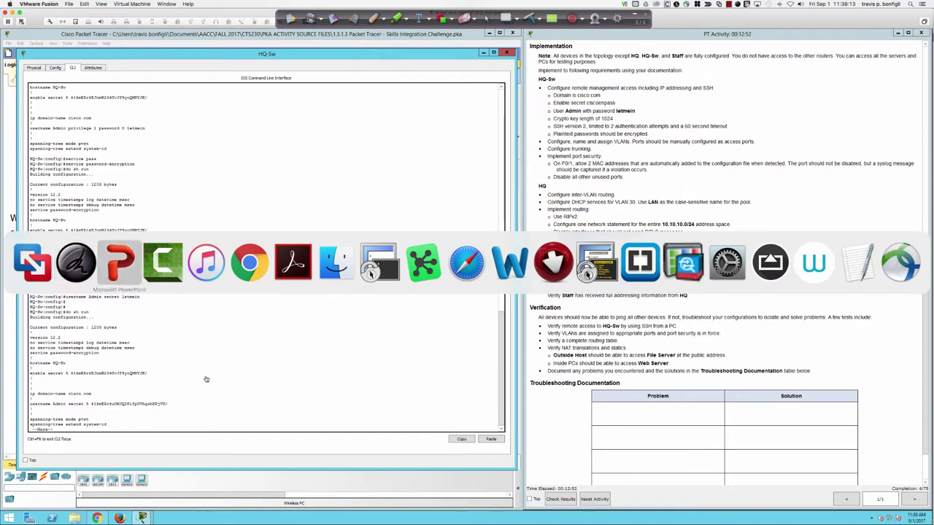
{"action": "key", "text": "super+Tab"}
{"action": "key", "text": "super+Tab"}
{"action": "key", "text": "super+Tab"}
{"action": "key", "text": "super+Tab"}
{"action": "key", "text": "super+Tab"}
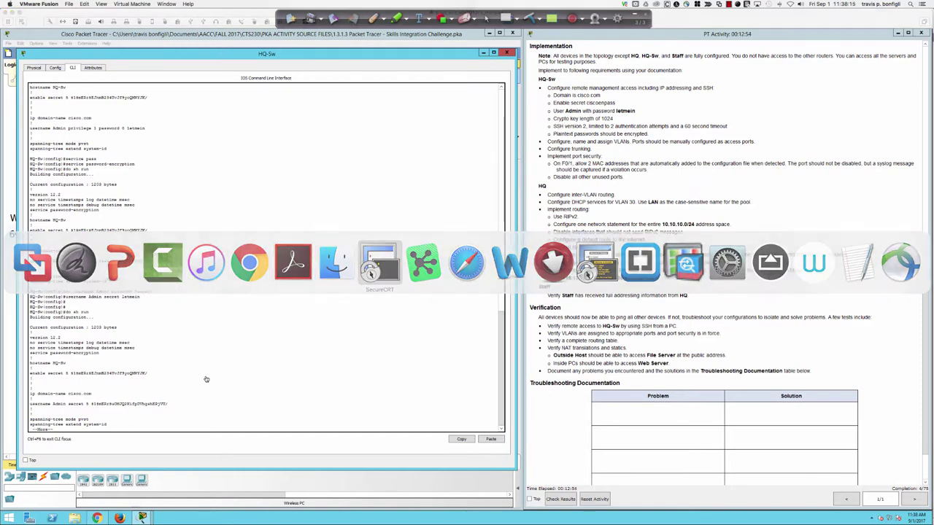
{"action": "key", "text": "Escape"}
{"action": "key", "text": "super+Tab"}
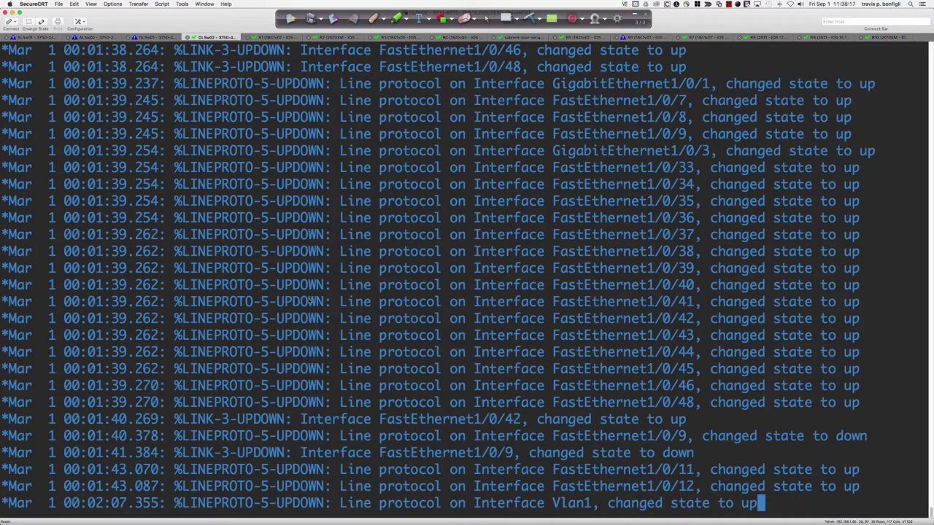
{"action": "key", "text": "Return"}
{"action": "key", "text": "Return"}
{"action": "key", "text": "Return"}
{"action": "key", "text": "Return"}
{"action": "key", "text": "Return"}
{"action": "key", "text": "Return"}
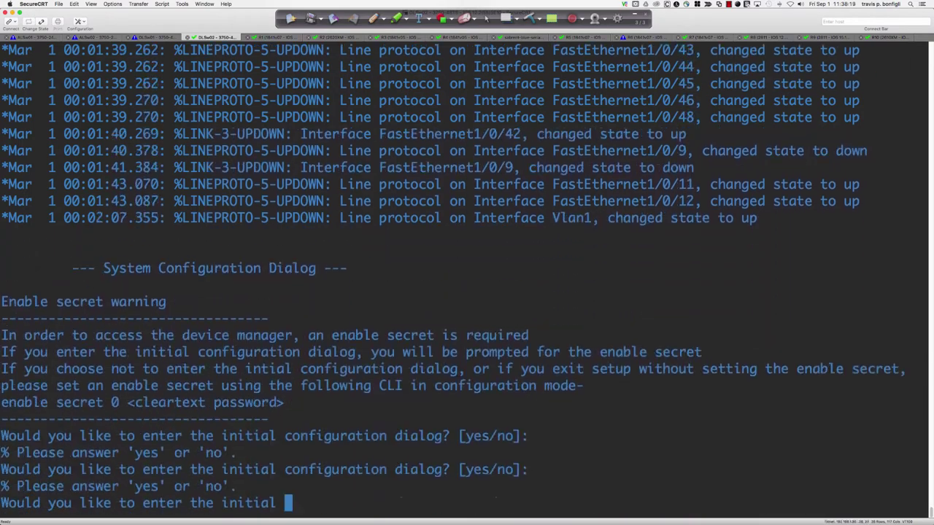
{"action": "type", "text": "no"}
{"action": "key", "text": "Return"}
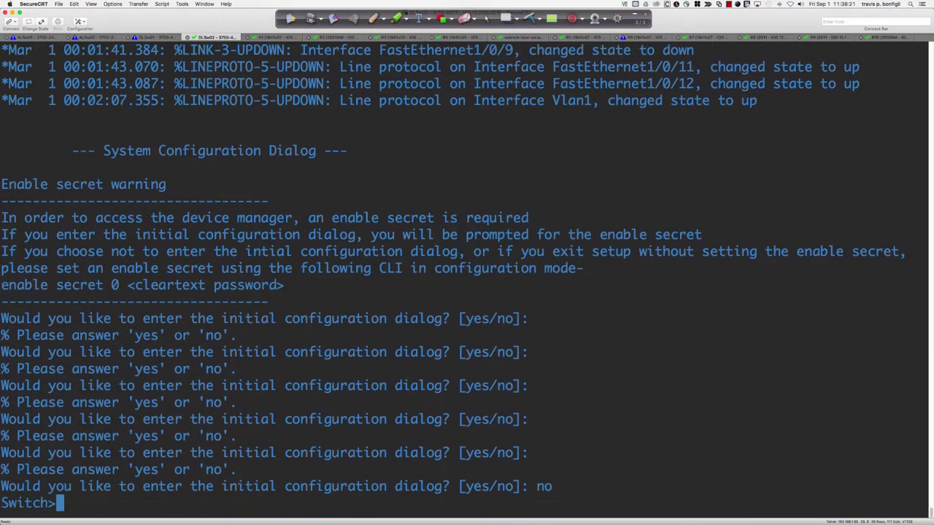
Enter privileged exec mode with 'en' and global configuration with 'conf t'
{"action": "key", "text": "Return"}
{"action": "key", "text": "Return"}
{"action": "type", "text": "en"}
{"action": "key", "text": "Return"}
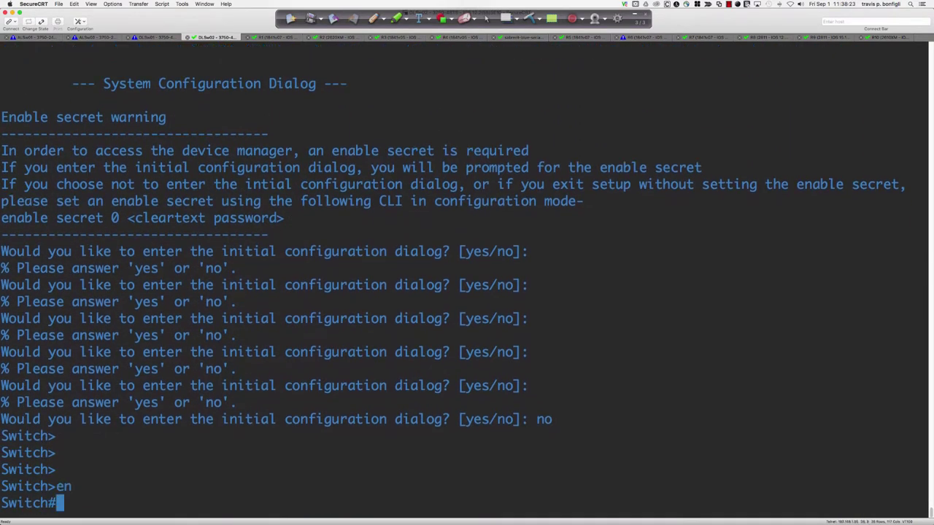
{"action": "key", "text": "Return"}
{"action": "key", "text": "Return"}
{"action": "key", "text": "Return"}
{"action": "type", "text": "conf t"}
{"action": "key", "text": "Return"}
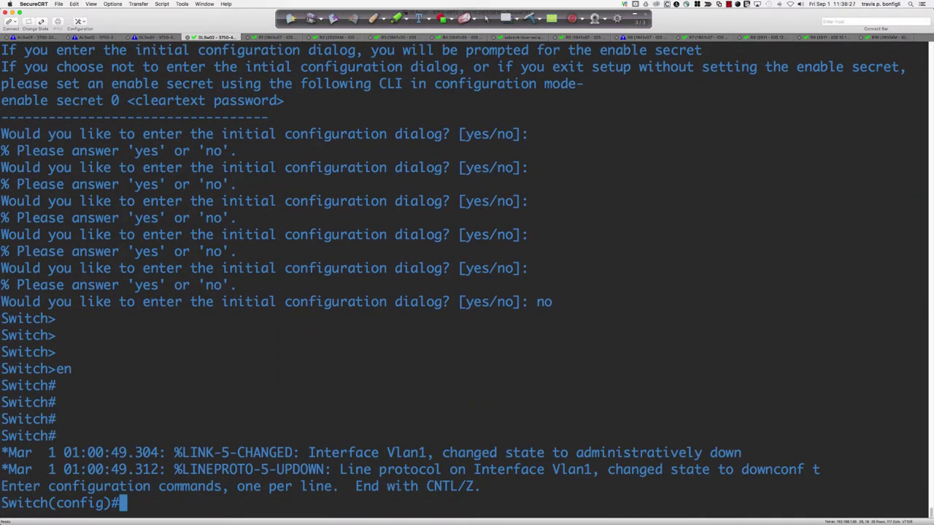
{"action": "key", "text": "Return"}
{"action": "key", "text": "Return"}
{"action": "key", "text": "Return"}
List the 'username Admin ?' options, highlighting secret and password
{"action": "type", "text": "user"}
{"action": "key", "text": "Tab"}
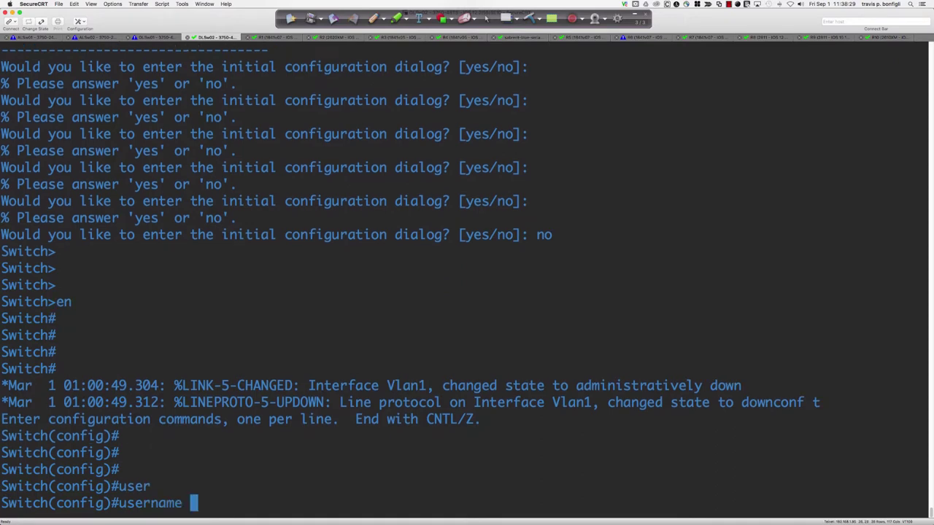
{"action": "type", "text": "Admin ?"}
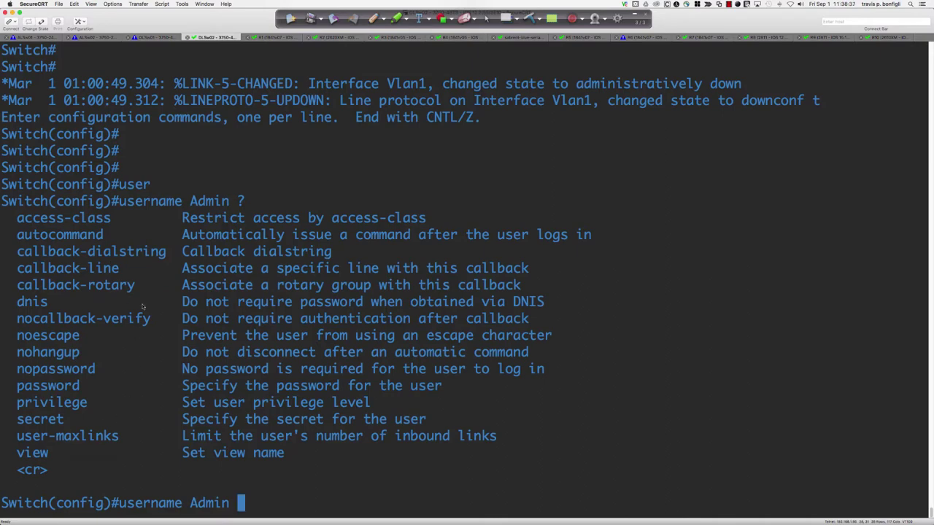
{"action": "left_click_drag", "start_coordinate": [67, 422], "coordinate": [19, 423]}
{"action": "left_click_drag", "start_coordinate": [58, 387], "coordinate": [18, 386]}
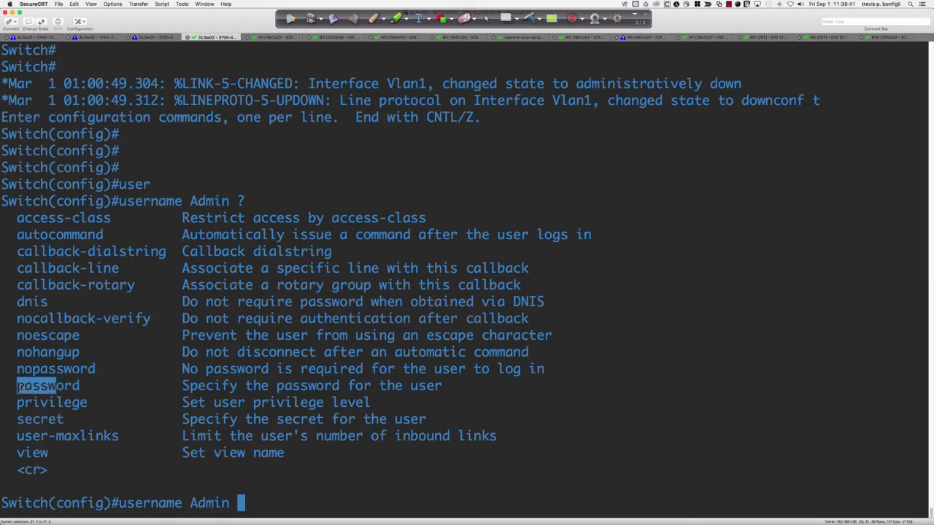
{"action": "left_click", "coordinate": [60, 386]}
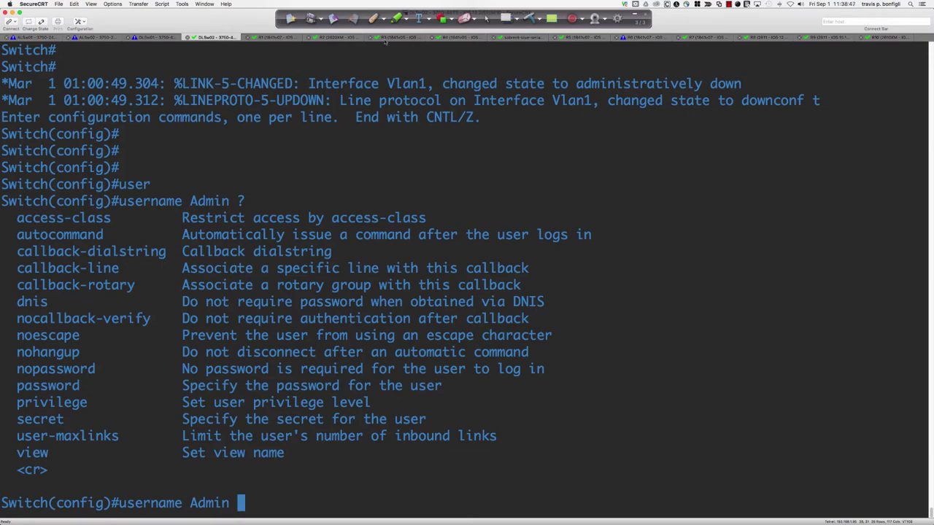
On the router console, enter privileged mode and check the IOS version 15.6(3)M2
{"action": "left_click", "coordinate": [569, 38]}
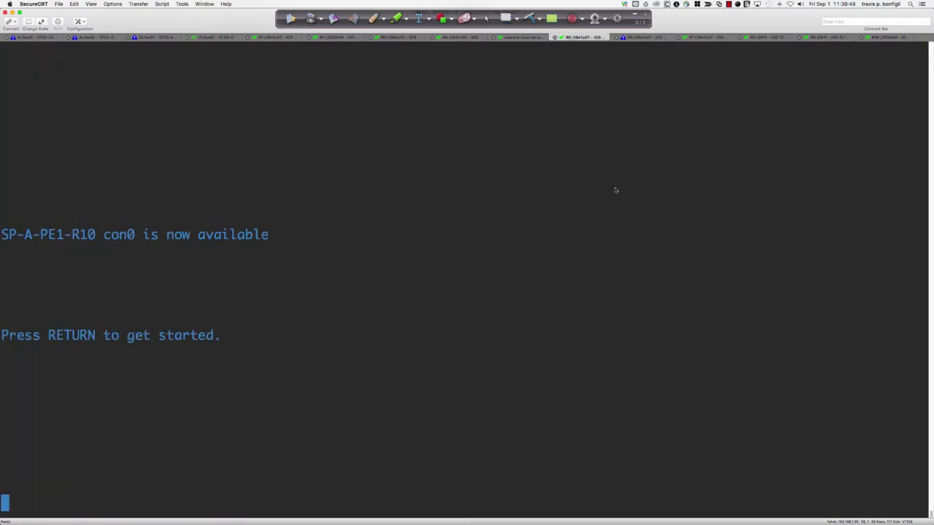
{"action": "key", "text": "Return"}
{"action": "key", "text": "Return"}
{"action": "key", "text": "Return"}
{"action": "key", "text": "Return"}
{"action": "type", "text": "en"}
{"action": "key", "text": "Return"}
{"action": "type", "text": "sh ver"}
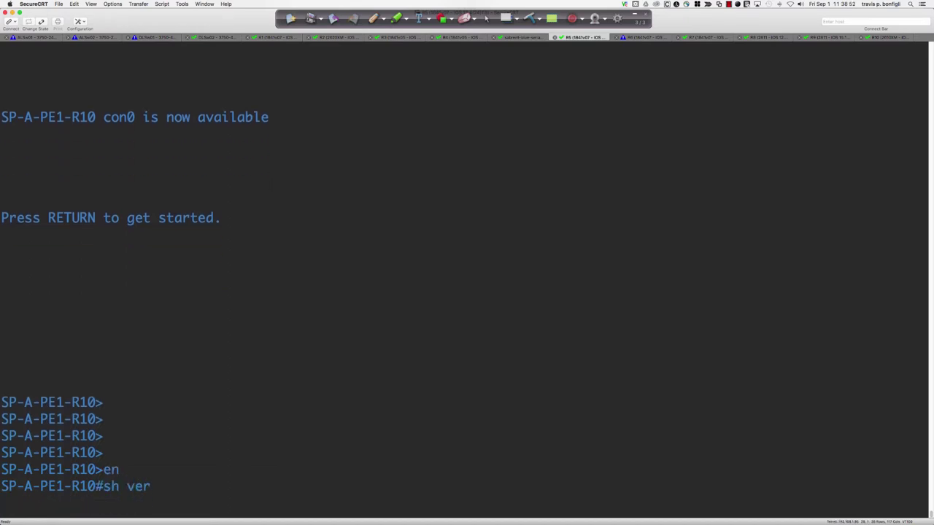
{"action": "key", "text": "Return"}
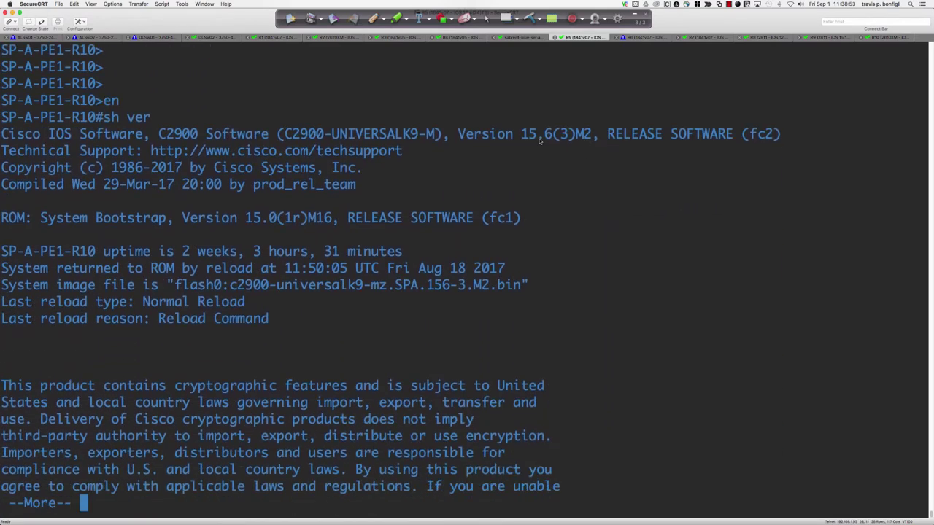
{"action": "left_click_drag", "start_coordinate": [521, 133], "coordinate": [592, 134]}
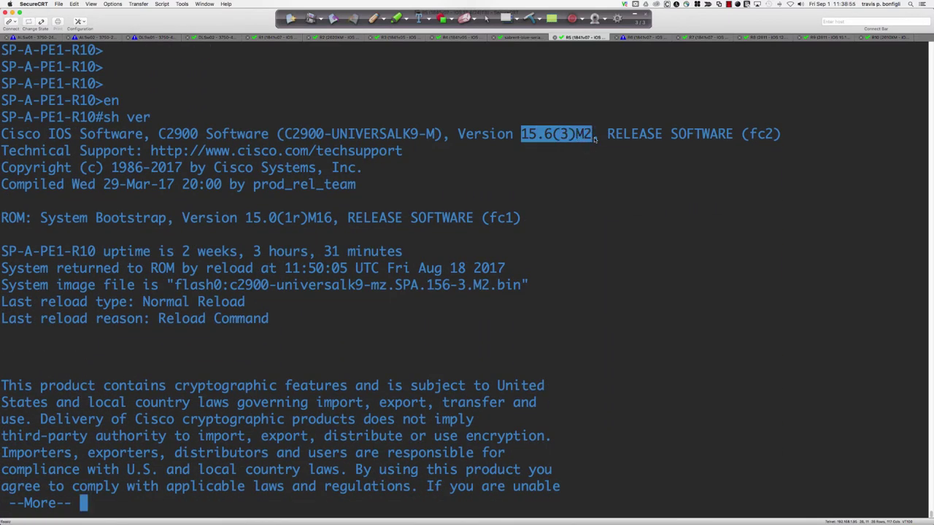
{"action": "left_click", "coordinate": [686, 268]}
Enter global configuration and list 'username Admin ?' options, noting algorithm-type
{"action": "type", "text": "q"}
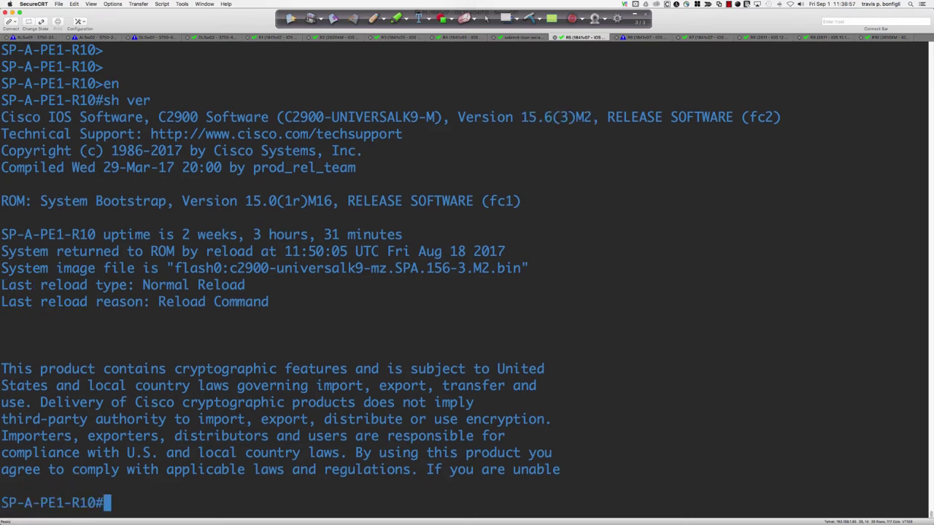
{"action": "type", "text": "conf t"}
{"action": "key", "text": "Return"}
{"action": "key", "text": "Return"}
{"action": "key", "text": "Return"}
{"action": "key", "text": "Return"}
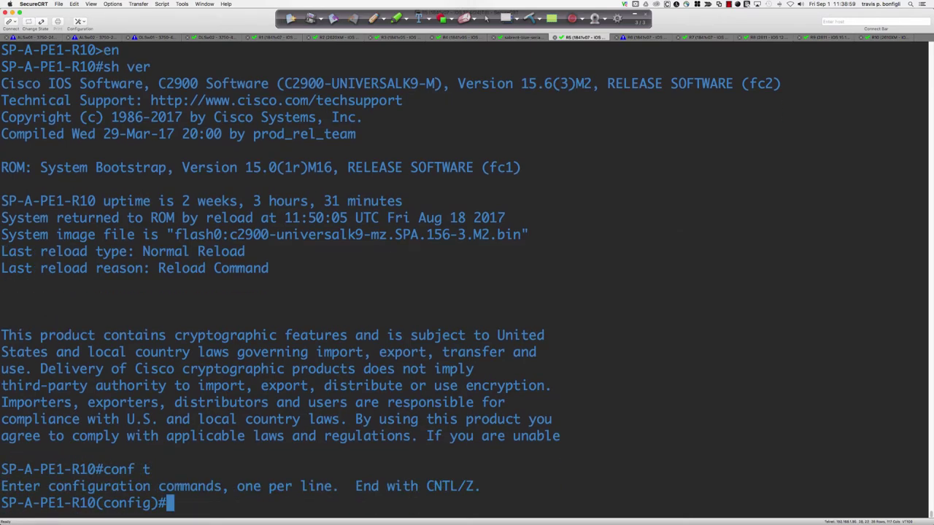
{"action": "key", "text": "Return"}
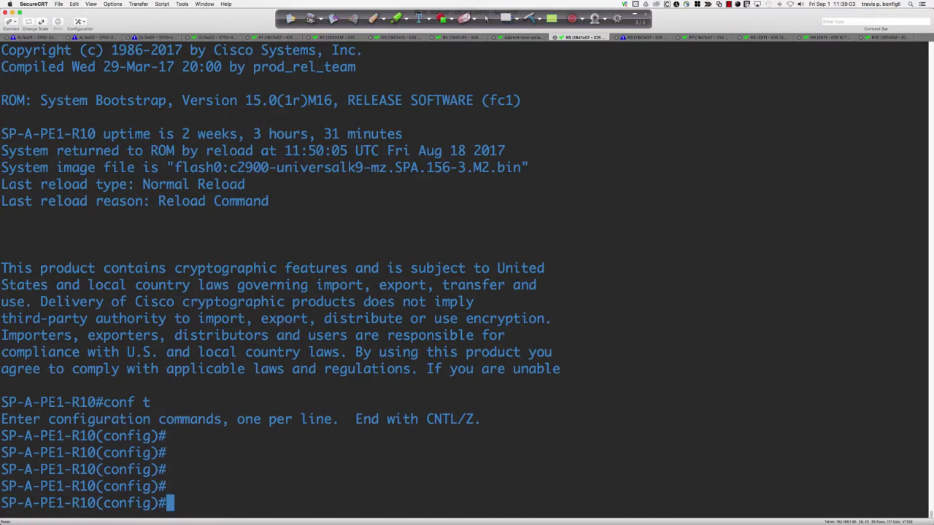
{"action": "type", "text": "username Admin"}
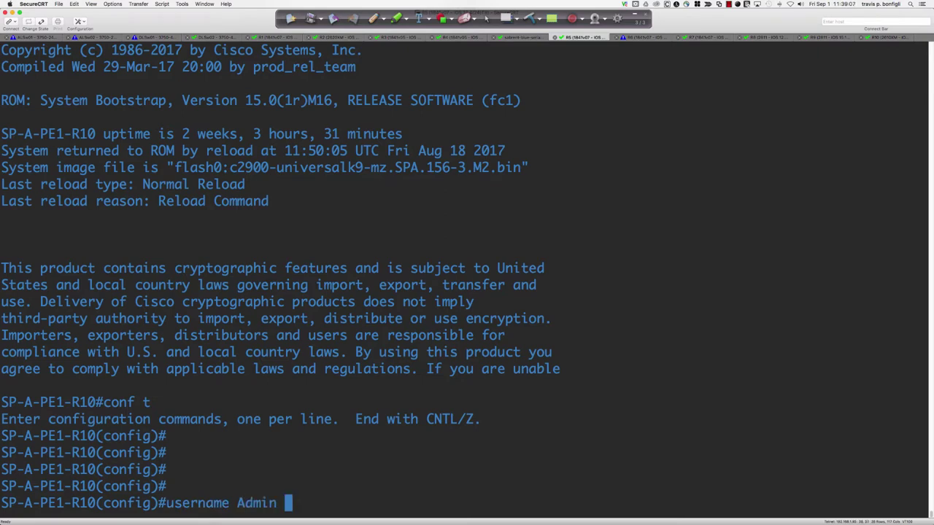
{"action": "type", "text": " ?"}
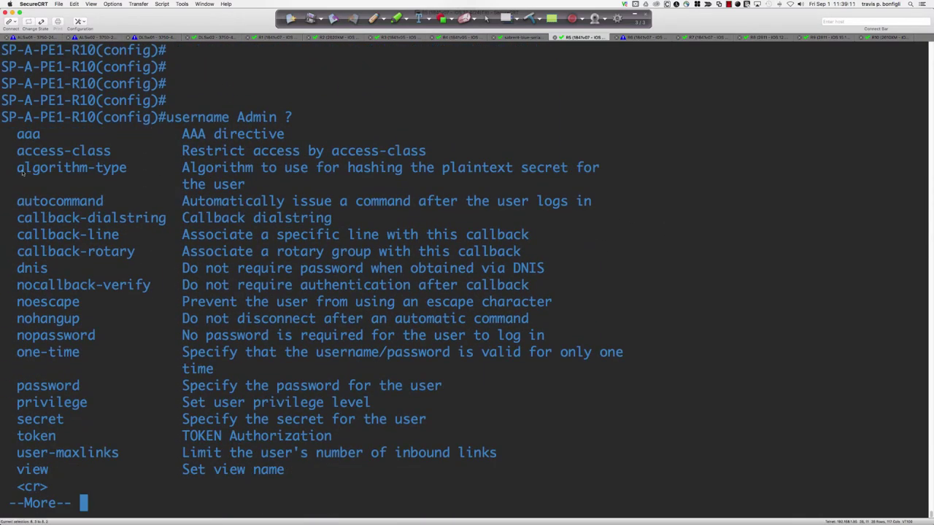
{"action": "left_click_drag", "start_coordinate": [17, 169], "coordinate": [126, 175]}
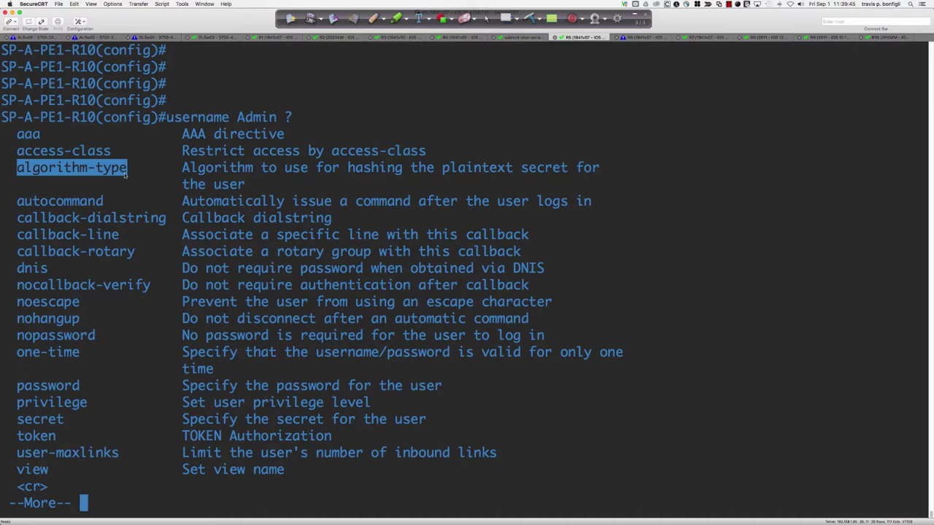
{"action": "key", "text": "space"}
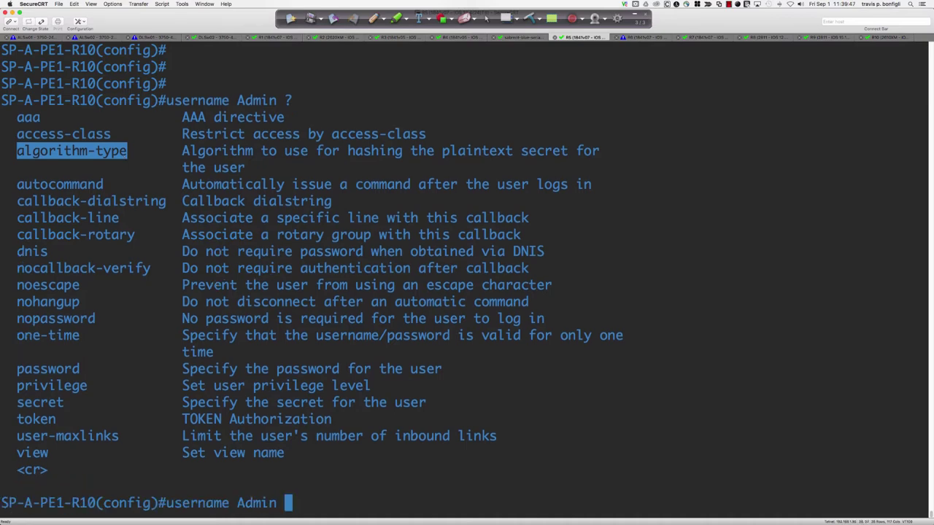
Add algorithm-type to the command and review the md5, scrypt and sha256 hashing choices
{"action": "type", "text": "algro"}
{"action": "key", "text": "Tab"}
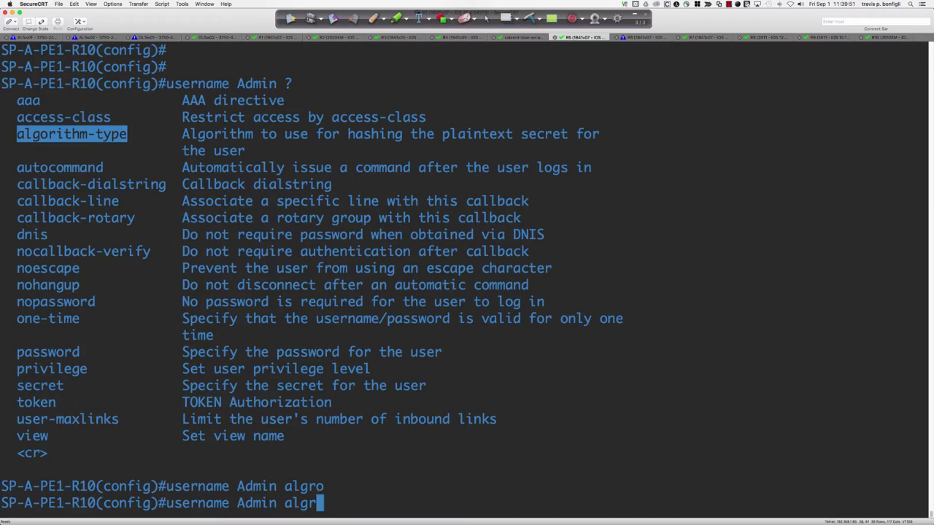
{"action": "key", "text": "BackSpace"}
{"action": "key", "text": "BackSpace"}
{"action": "key", "text": "BackSpace"}
{"action": "key", "text": "BackSpace"}
{"action": "key", "text": "BackSpace"}
{"action": "type", "text": "algor"}
{"action": "key", "text": "Tab"}
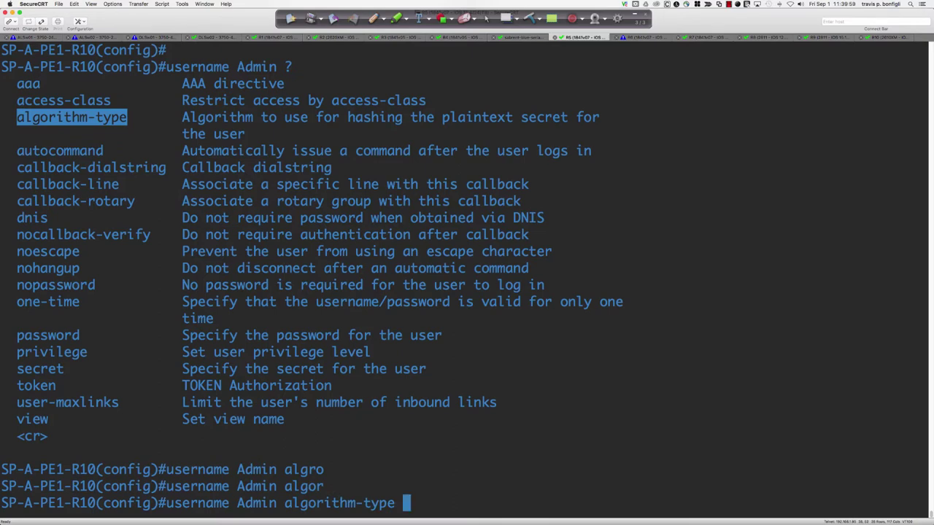
{"action": "type", "text": "?"}
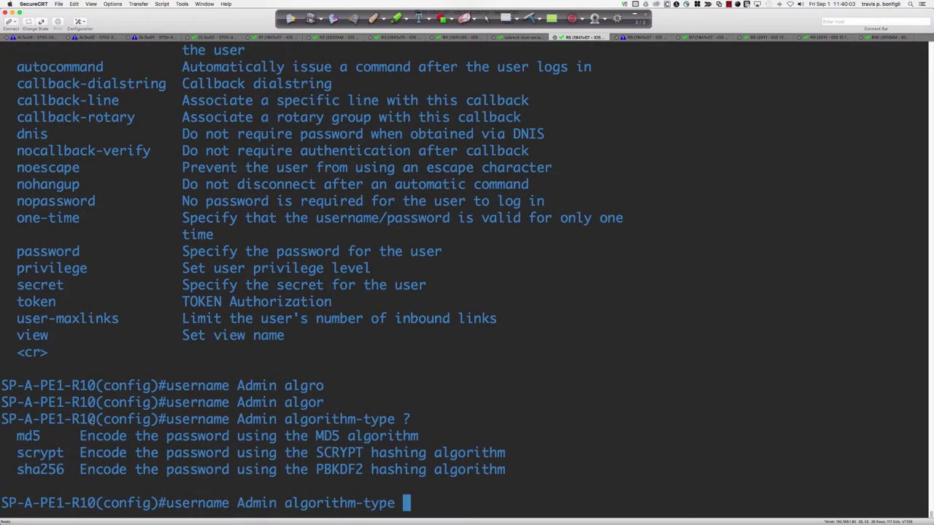
{"action": "left_click_drag", "start_coordinate": [19, 436], "coordinate": [44, 439]}
{"action": "left_click_drag", "start_coordinate": [16, 453], "coordinate": [65, 472]}
{"action": "left_click", "coordinate": [66, 455]}
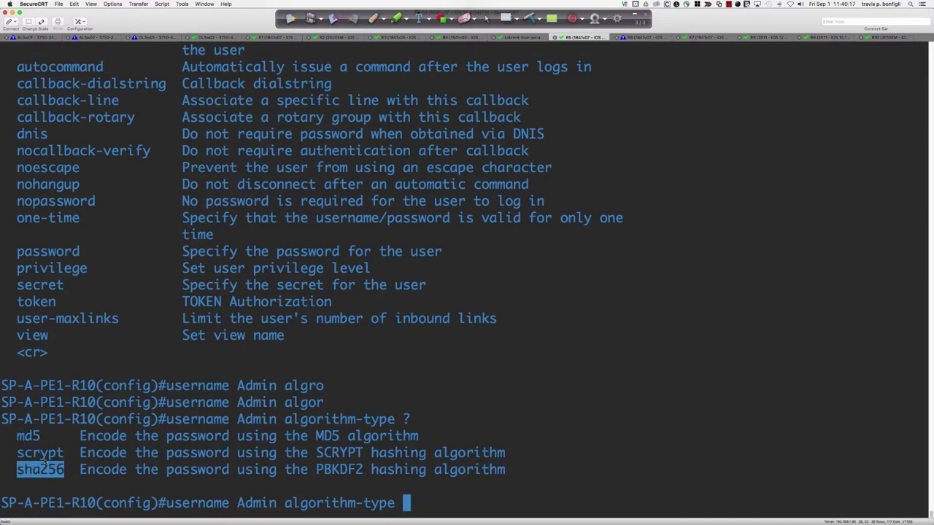
{"action": "left_click", "coordinate": [45, 459]}
{"action": "left_click_drag", "start_coordinate": [16, 453], "coordinate": [67, 457]}
{"action": "left_click", "coordinate": [654, 458]}
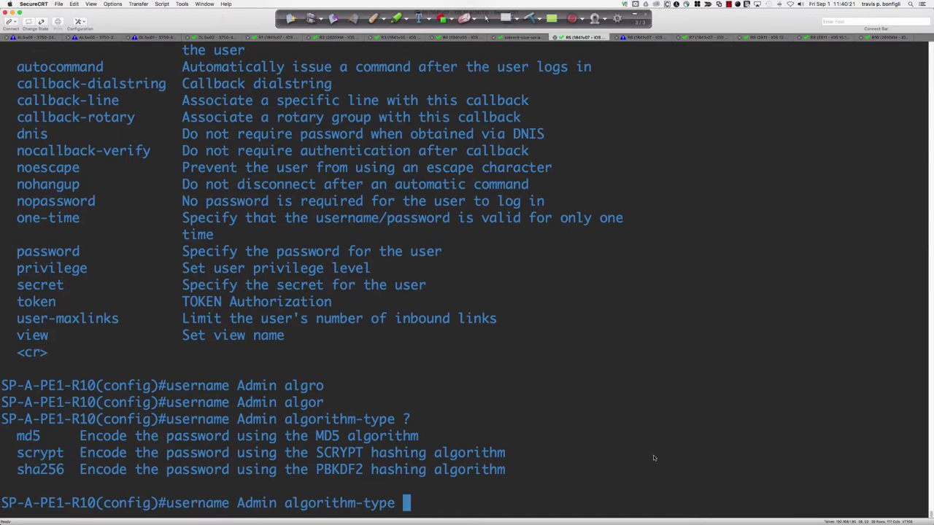
Finish 'username Admin algorithm-type scrypt secret' with the account password and run it
{"action": "type", "text": "scryp"}
{"action": "key", "text": "Tab"}
{"action": "type", "text": "?"}
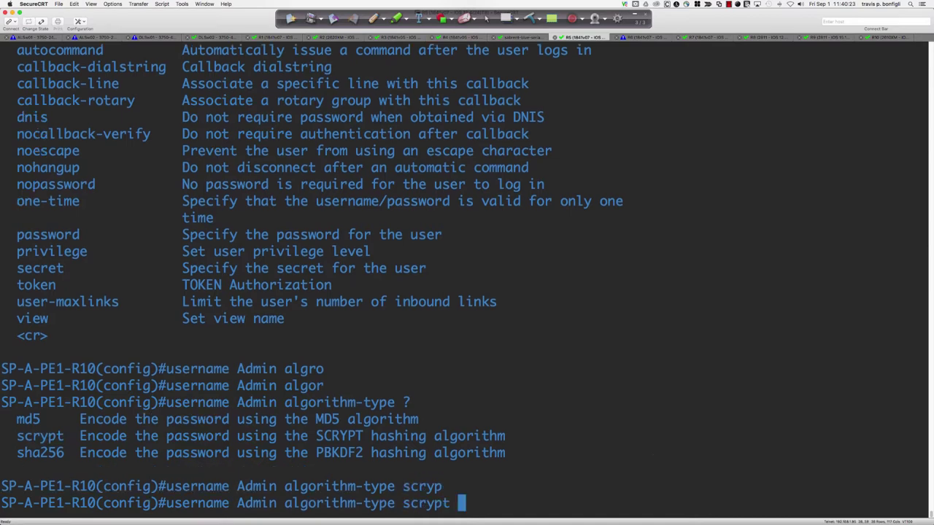
{"action": "type", "text": "sec"}
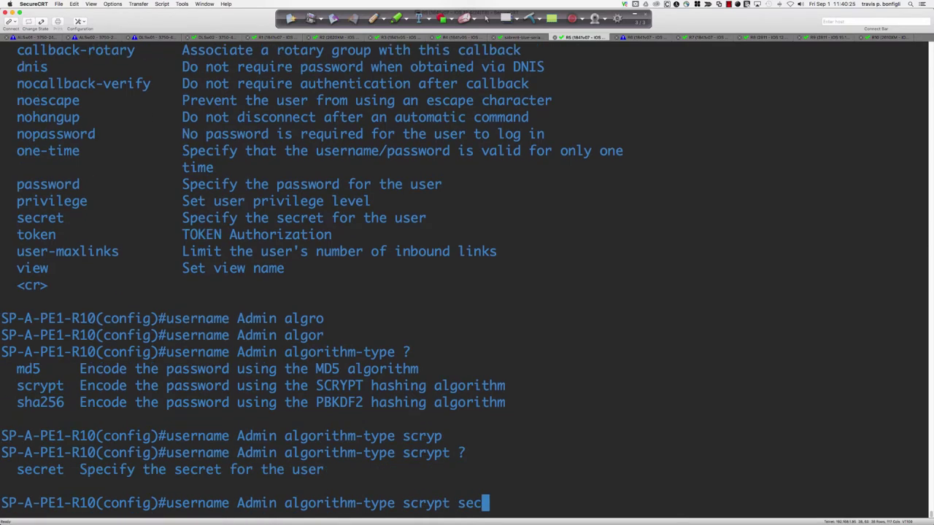
{"action": "key", "text": "Tab"}
{"action": "type", "text": "?"}
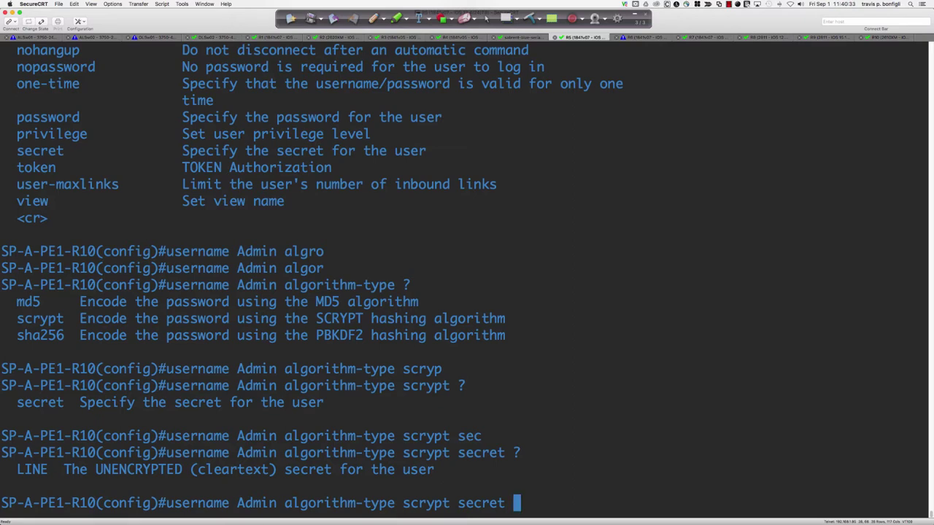
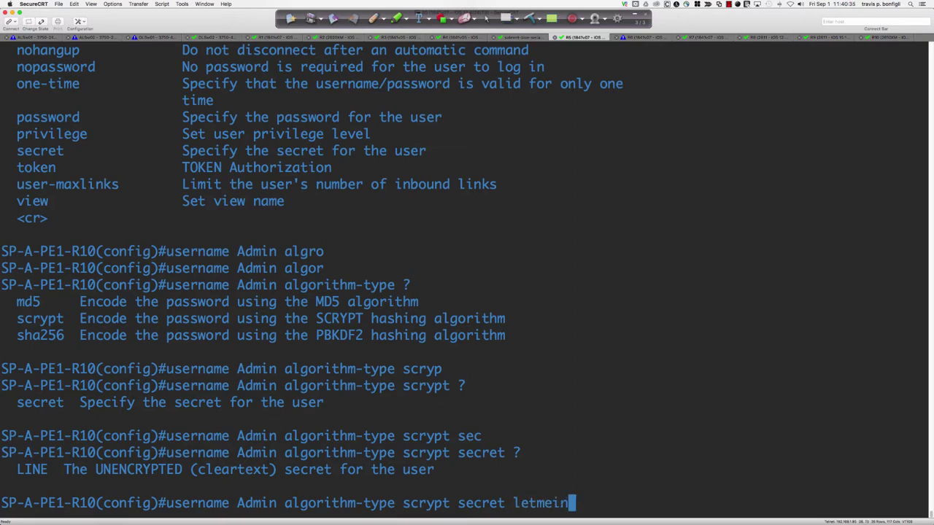
{"action": "key", "text": "Return"}
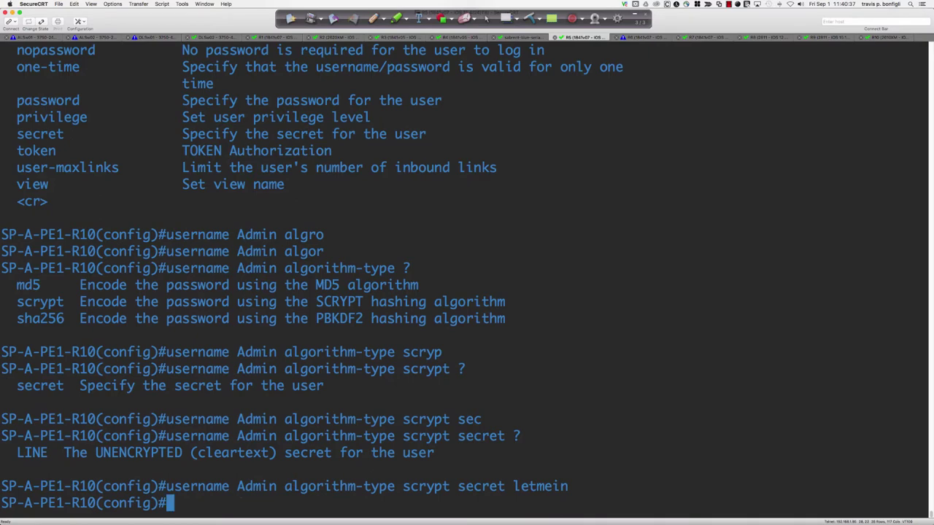
{"action": "key", "text": "Return"}
{"action": "key", "text": "Return"}
{"action": "key", "text": "Return"}
Filter the running config with 'do sh run | inc username', fixing the misspelling
{"action": "type", "text": "do"}
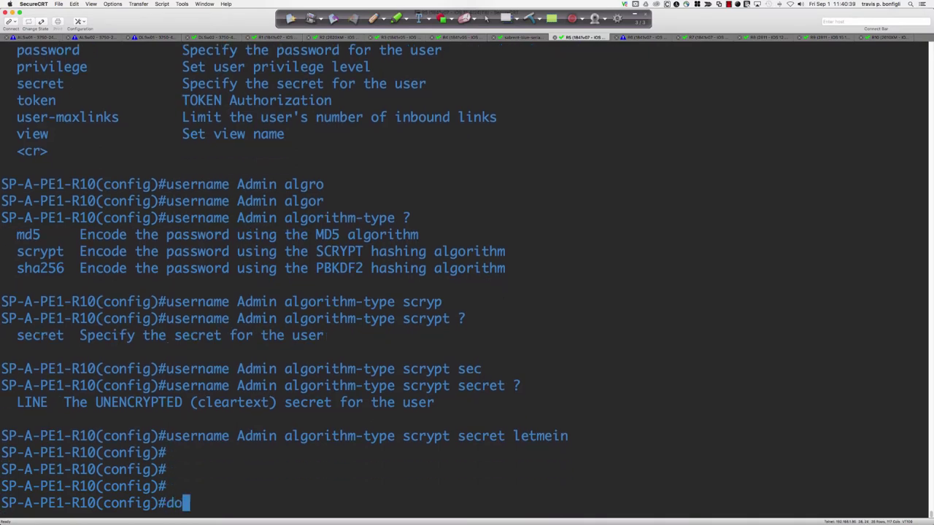
{"action": "type", "text": " sh run | inc usernmae"}
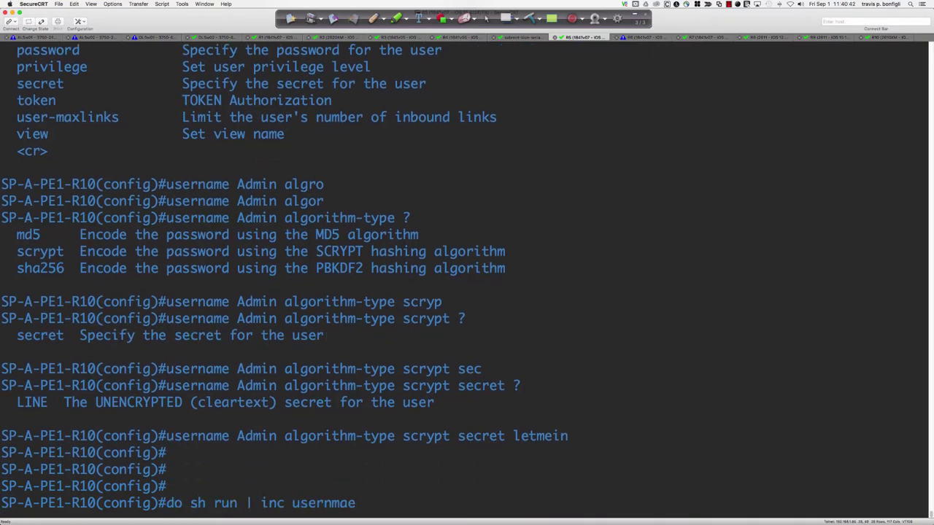
{"action": "key", "text": "Return"}
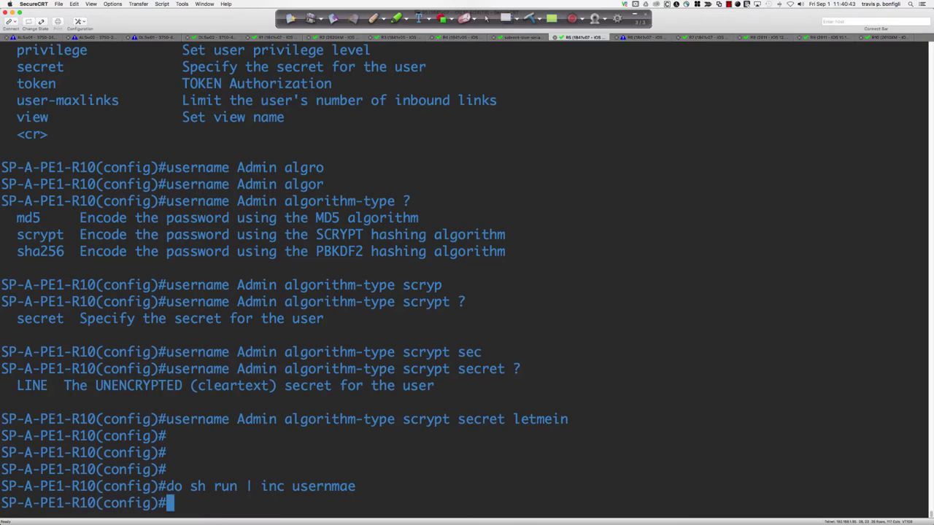
{"action": "key", "text": "Up"}
{"action": "key", "text": "BackSpace"}
{"action": "key", "text": "BackSpace"}
{"action": "key", "text": "BackSpace"}
{"action": "key", "text": "BackSpace"}
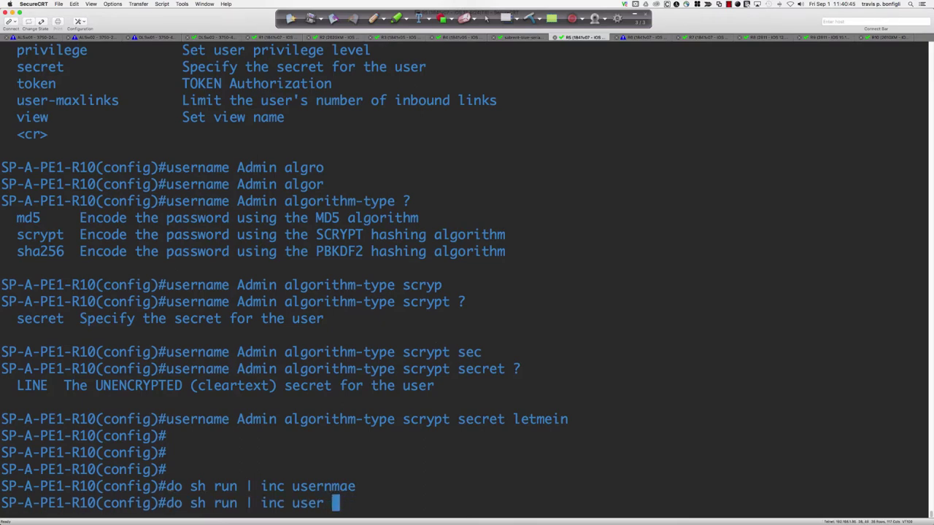
{"action": "type", "text": "name"}
{"action": "key", "text": "Return"}
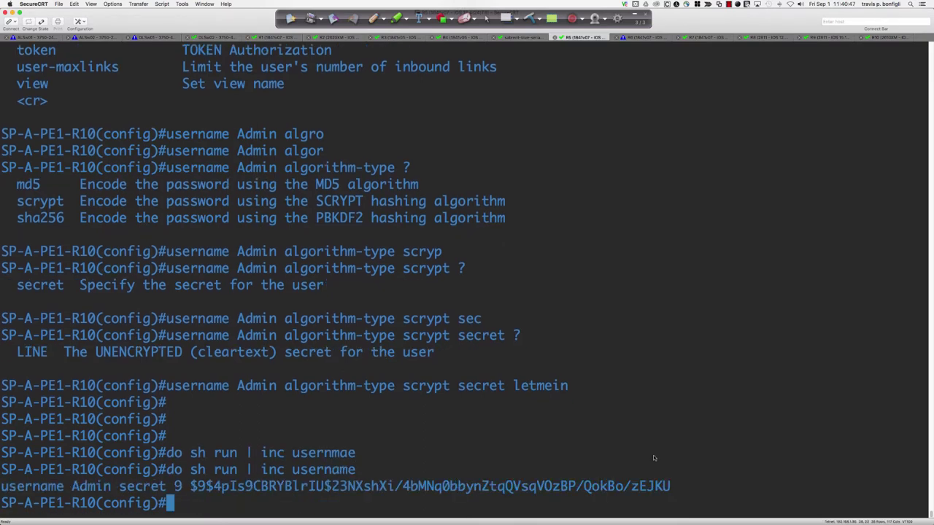
Highlight Admin's type 9 secret hash, then return to Packet Tracer
{"action": "double_click", "coordinate": [178, 487]}
{"action": "left_click", "coordinate": [191, 487]}
{"action": "left_click_drag", "start_coordinate": [251, 488], "coordinate": [423, 487]}
{"action": "left_click", "coordinate": [248, 487]}
{"action": "left_click_drag", "start_coordinate": [191, 487], "coordinate": [642, 487]}
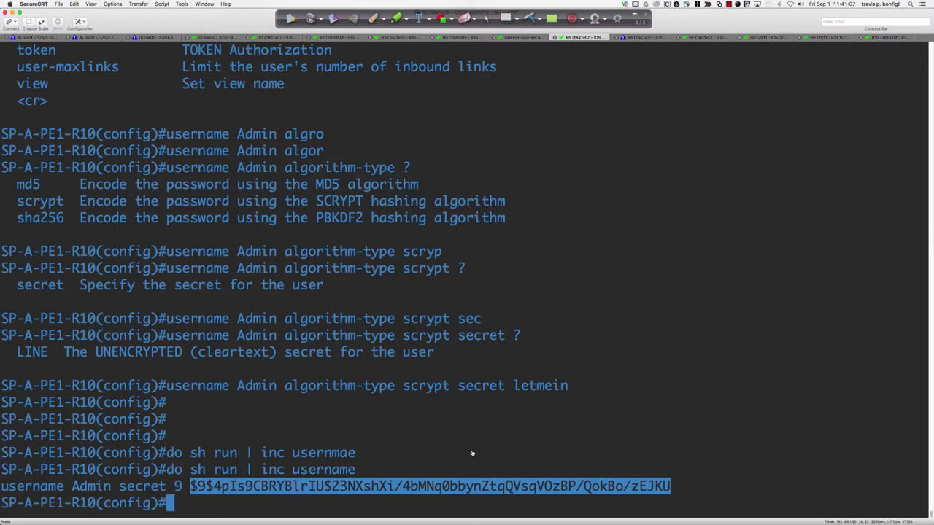
{"action": "key", "text": "super+Tab"}
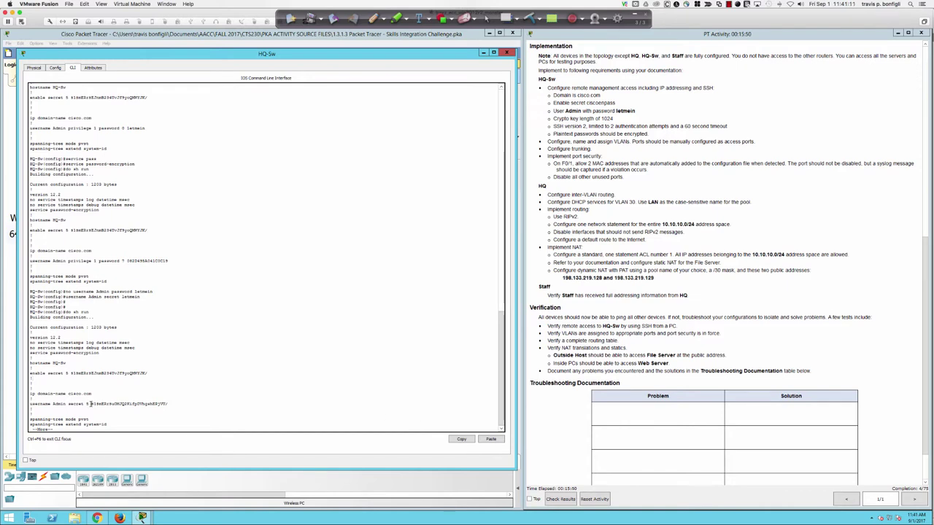
Highlight HQ-Sw's type 5 hash, then list the 'username Admin ?' options
{"action": "left_click_drag", "start_coordinate": [90, 404], "coordinate": [170, 405]}
{"action": "left_click", "coordinate": [175, 405]}
{"action": "key", "text": "space"}
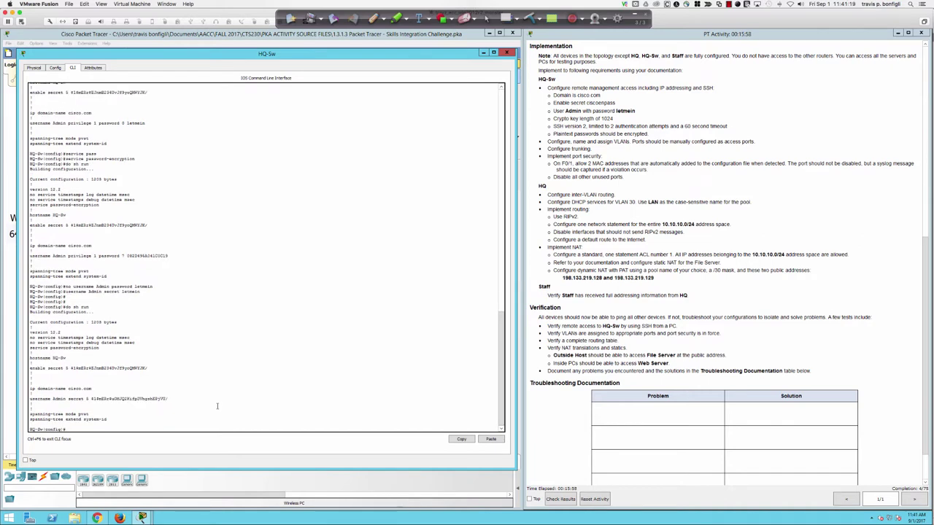
{"action": "type", "text": "username Admin ?"}
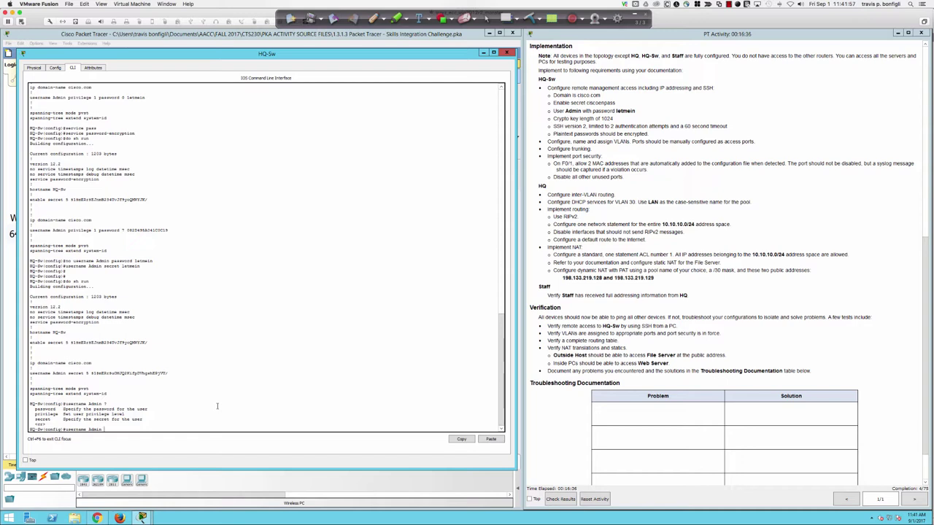
View HQ-Sw's help for 'crypto key generate rsa modulus', then return to SecureCRT
{"action": "key", "text": "BackSpace"}
{"action": "key", "text": "BackSpace"}
{"action": "key", "text": "BackSpace"}
{"action": "key", "text": "BackSpace"}
{"action": "key", "text": "BackSpace"}
{"action": "key", "text": "BackSpace"}
{"action": "key", "text": "BackSpace"}
{"action": "key", "text": "BackSpace"}
{"action": "key", "text": "BackSpace"}
{"action": "key", "text": "BackSpace"}
{"action": "key", "text": "BackSpace"}
{"action": "key", "text": "BackSpace"}
{"action": "key", "text": "BackSpace"}
{"action": "key", "text": "BackSpace"}
{"action": "key", "text": "BackSpace"}
{"action": "key", "text": "Return"}
{"action": "key", "text": "Return"}
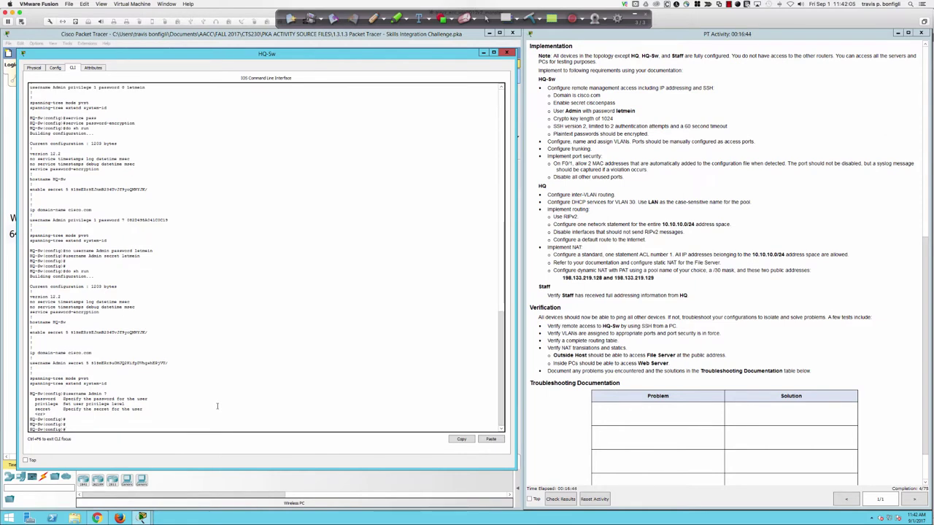
{"action": "type", "text": "cryp"}
{"action": "key", "text": "Tab"}
{"action": "type", "text": "key "}
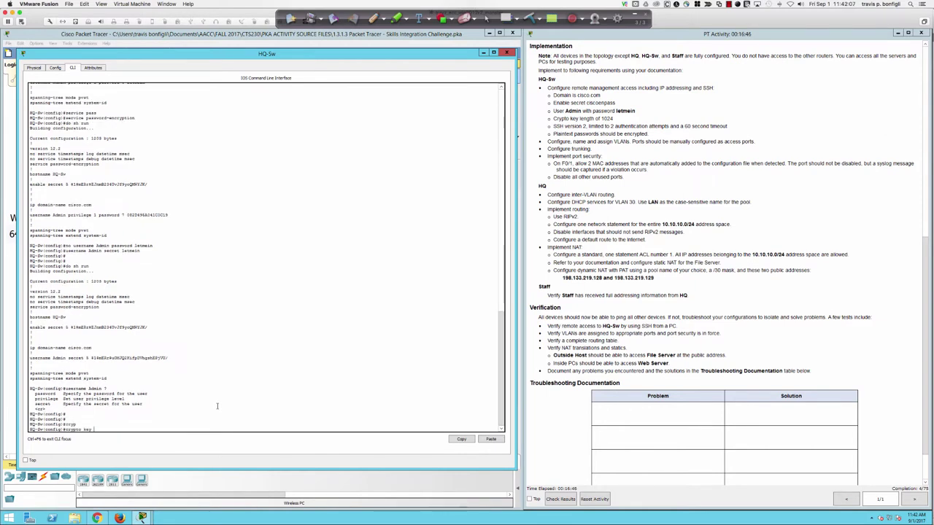
{"action": "type", "text": "gener"}
{"action": "key", "text": "Tab"}
{"action": "type", "text": "rsa"}
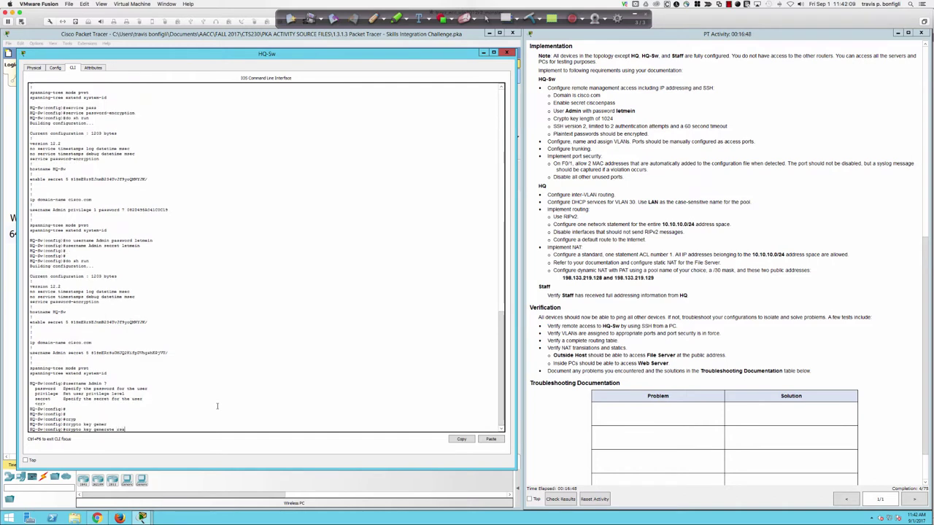
{"action": "key", "text": "Tab"}
{"action": "type", "text": "mod"}
{"action": "key", "text": "Tab"}
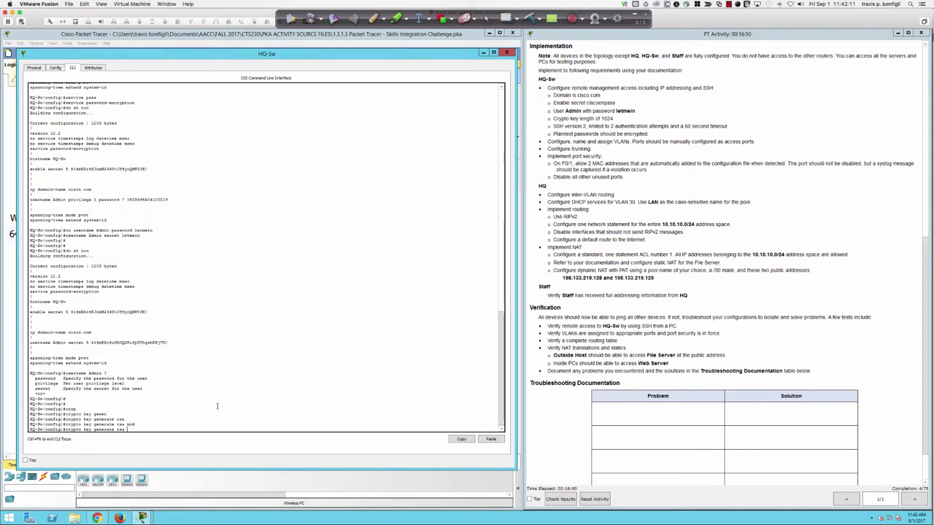
{"action": "type", "text": "?"}
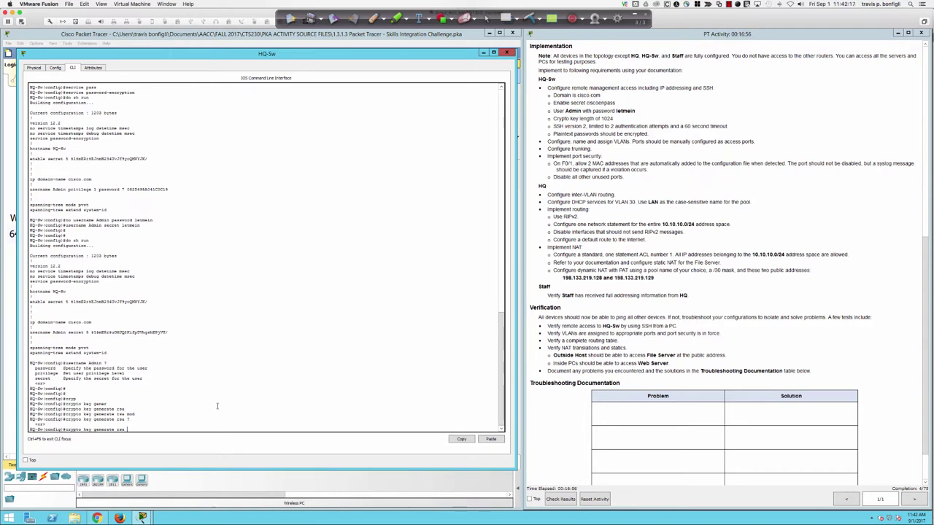
{"action": "key", "text": "super+Tab"}
Run 'crypto key generate rsa modulus 2048' on the router
{"action": "left_click", "coordinate": [689, 298]}
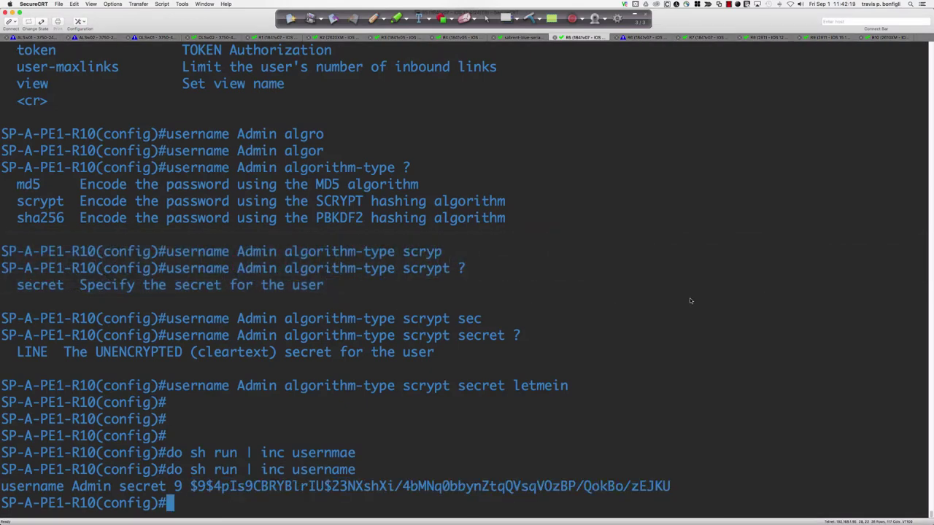
{"action": "key", "text": "Return"}
{"action": "key", "text": "Return"}
{"action": "key", "text": "Return"}
{"action": "key", "text": "Return"}
{"action": "type", "text": "crypto k"}
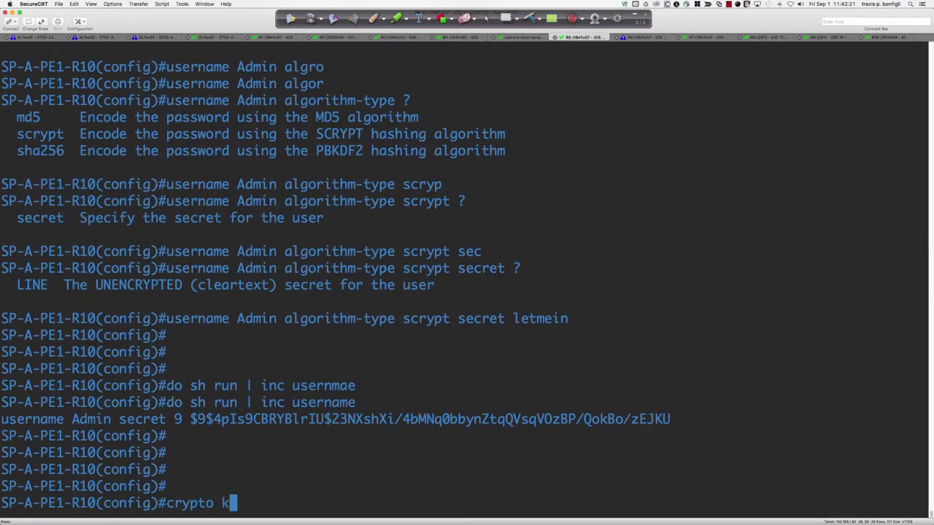
{"action": "type", "text": "ey gener"}
{"action": "key", "text": "Tab"}
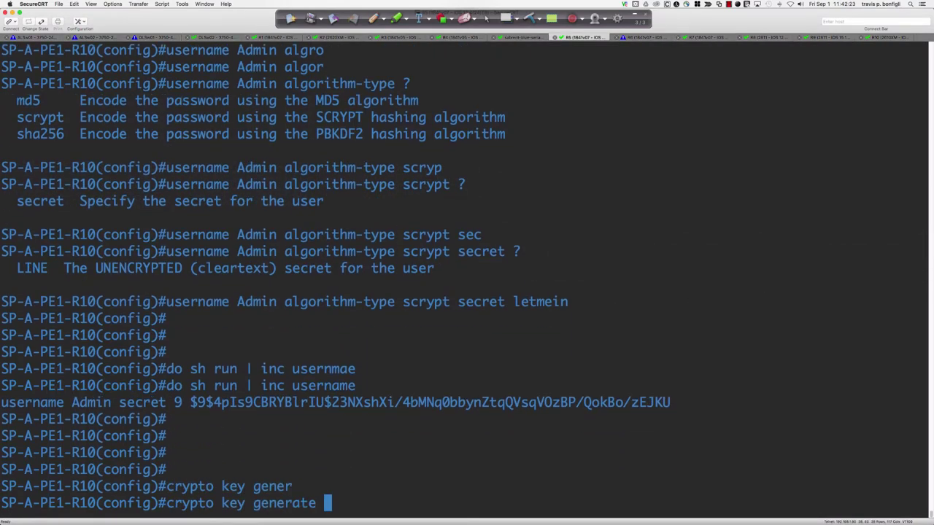
{"action": "type", "text": "rs"}
{"action": "key", "text": "Tab"}
{"action": "type", "text": "?"}
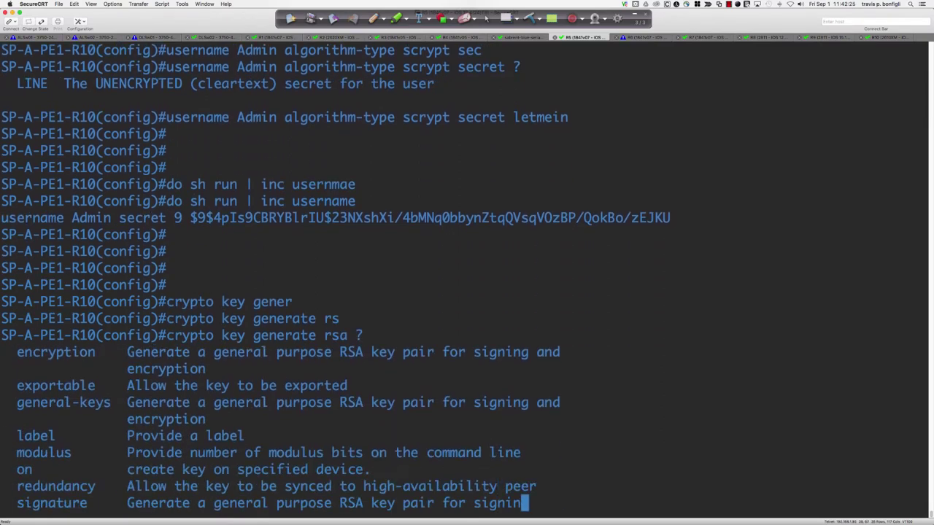
{"action": "key", "text": "BackSpace"}
{"action": "type", "text": "mod"}
{"action": "key", "text": "Tab"}
{"action": "type", "text": "?"}
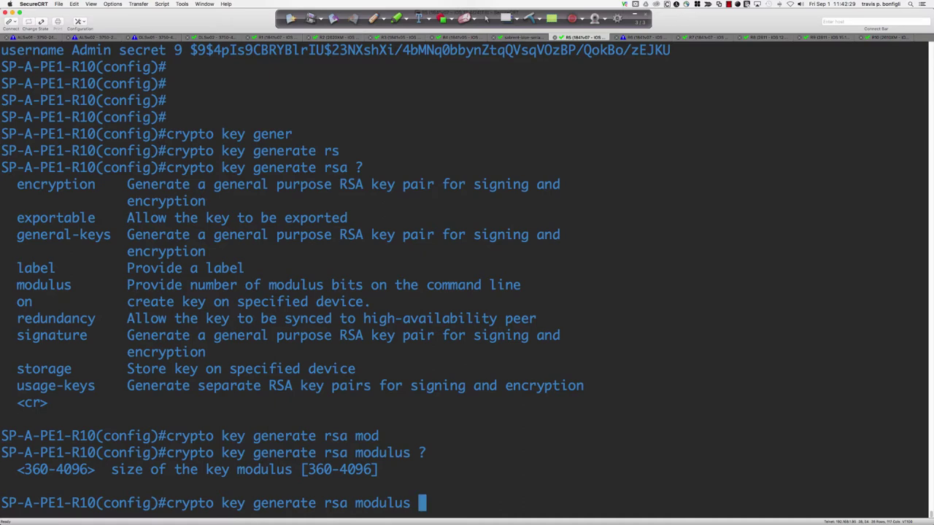
{"action": "type", "text": "2048"}
{"action": "key", "text": "Return"}
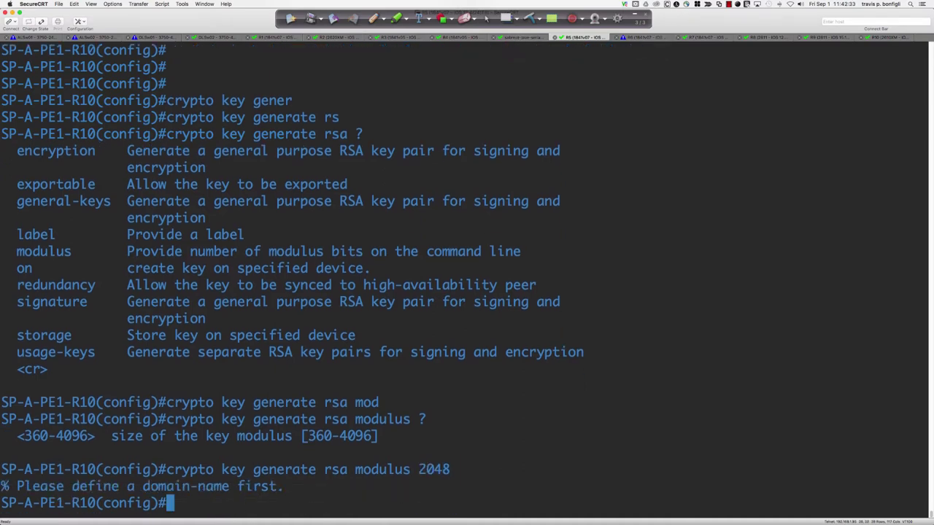
Set 'ip domain-name cisco.com', rerun 2048-bit RSA key generation, and switch to Packet Tracer
{"action": "type", "text": "ip domain-"}
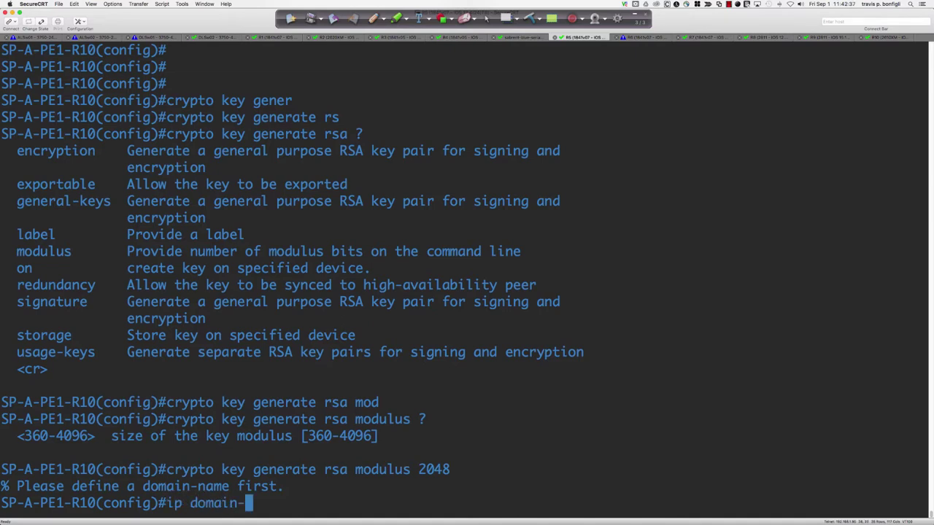
{"action": "type", "text": "name ciscocom"}
{"action": "key", "text": "Return"}
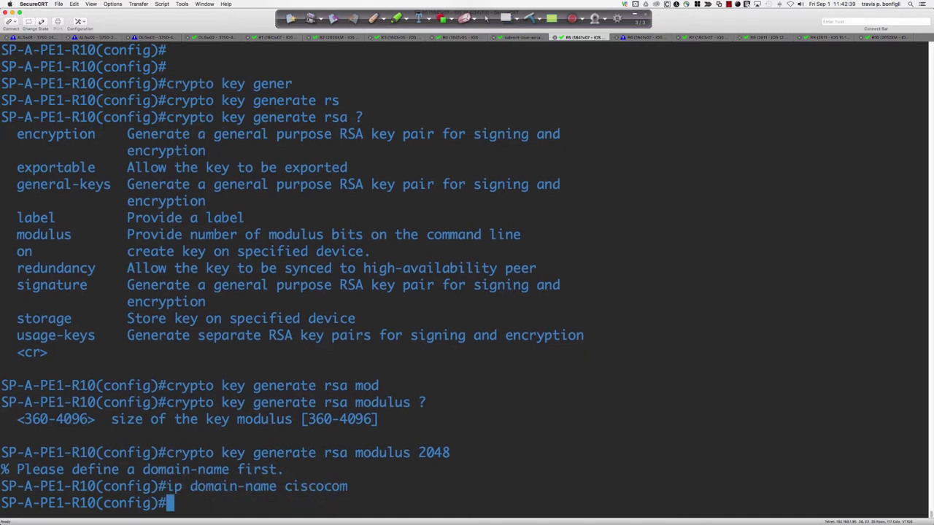
{"action": "key", "text": "Up"}
{"action": "key", "text": "Left"}
{"action": "key", "text": "Left"}
{"action": "key", "text": "Left"}
{"action": "type", "text": "."}
{"action": "key", "text": "Return"}
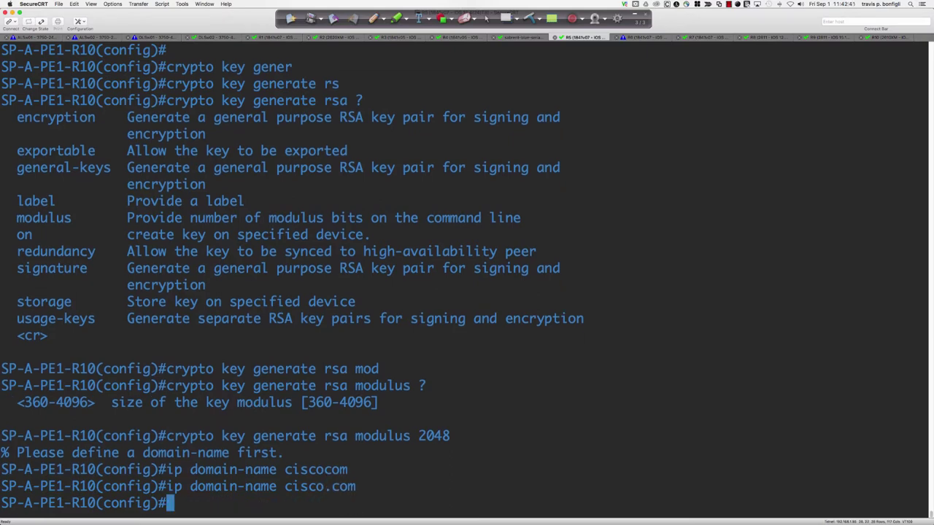
{"action": "key", "text": "Up"}
{"action": "key", "text": "Up"}
{"action": "key", "text": "Up"}
{"action": "key", "text": "Return"}
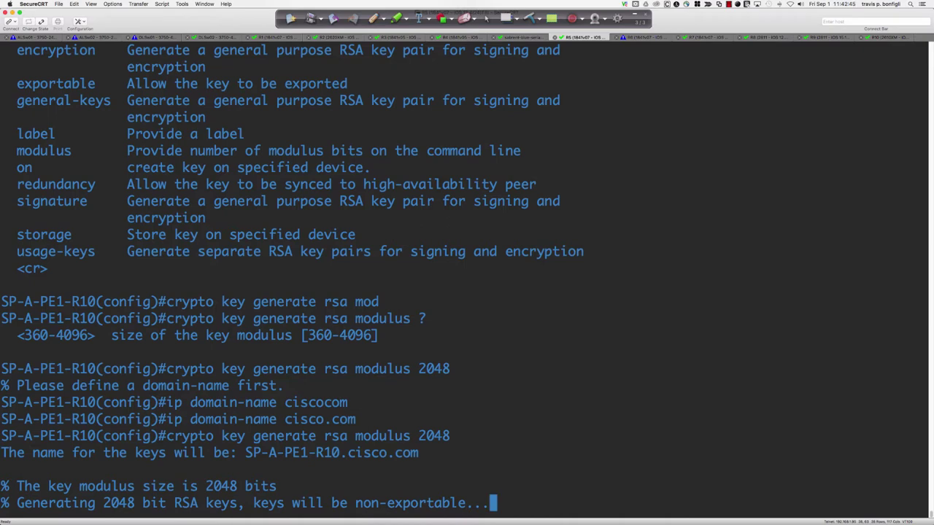
{"action": "key", "text": "super+Tab"}
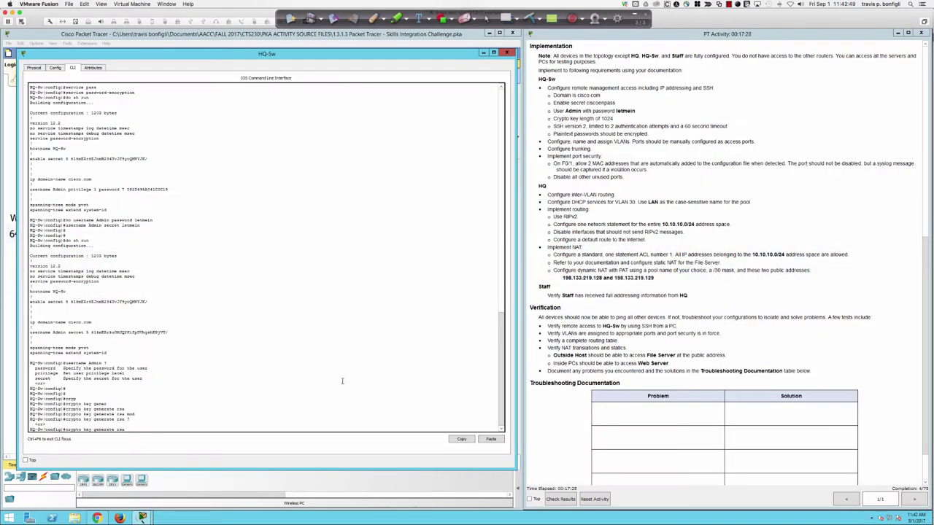
Generate HQ-Sw's RSA keys with a 1024-bit modulus and mark the SSH version 2 requirement
{"action": "key", "text": "Return"}
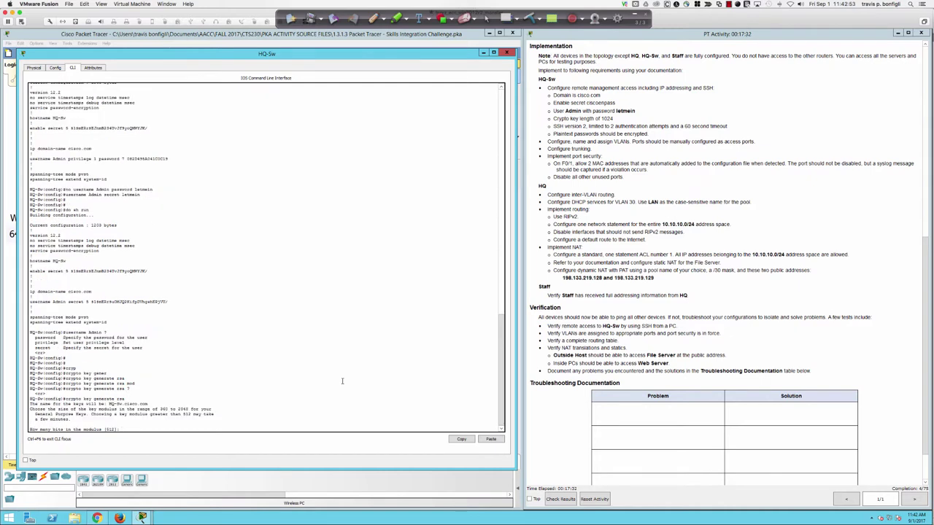
{"action": "type", "text": "1024"}
{"action": "key", "text": "Return"}
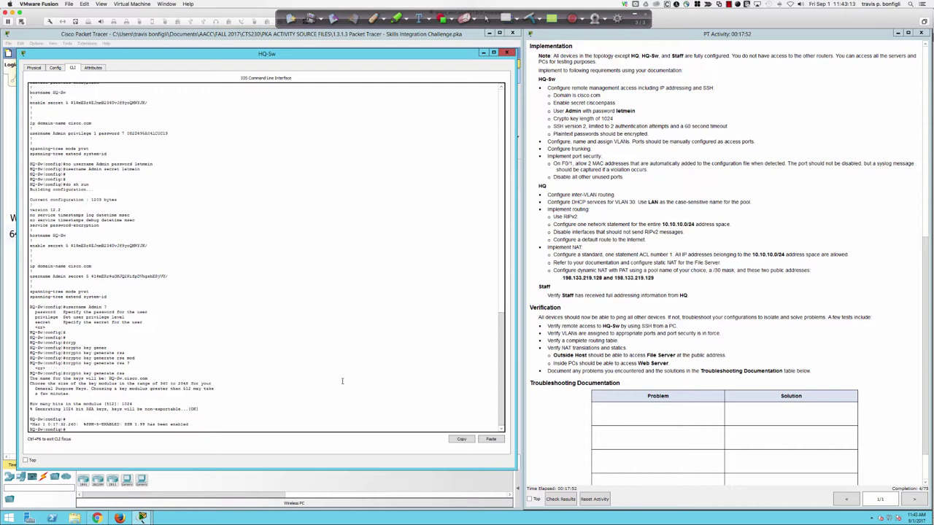
{"action": "key", "text": "Return"}
{"action": "key", "text": "Return"}
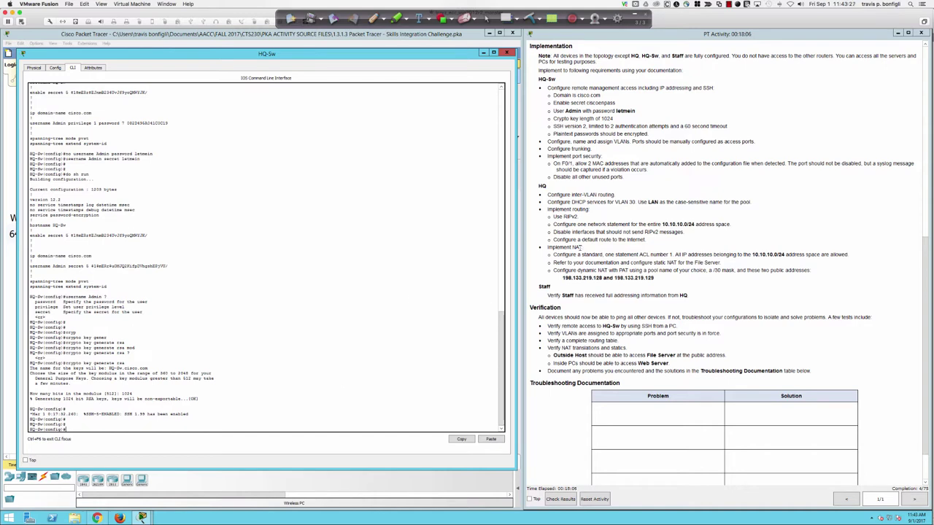
{"action": "left_click_drag", "start_coordinate": [552, 127], "coordinate": [735, 126]}
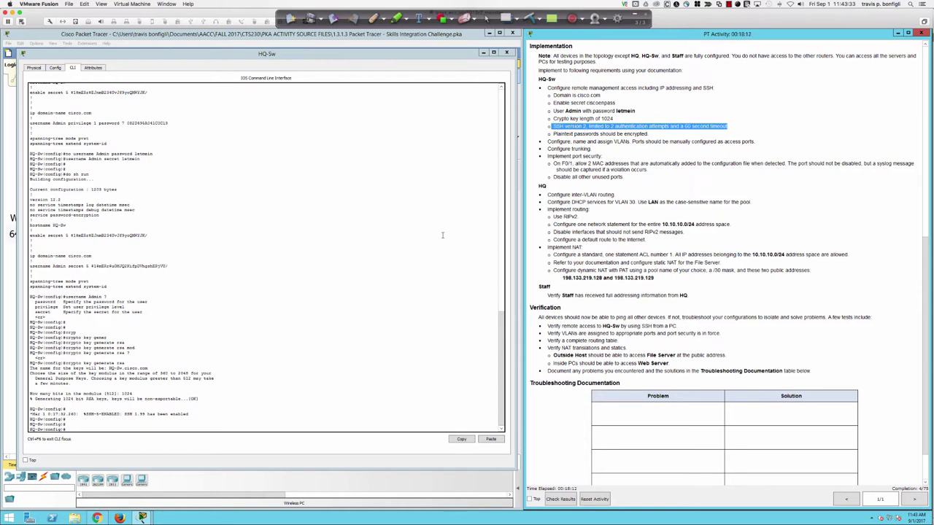
Set HQ-Sw to SSH version 2 with 'ip ssh version 2'
{"action": "left_click", "coordinate": [404, 246]}
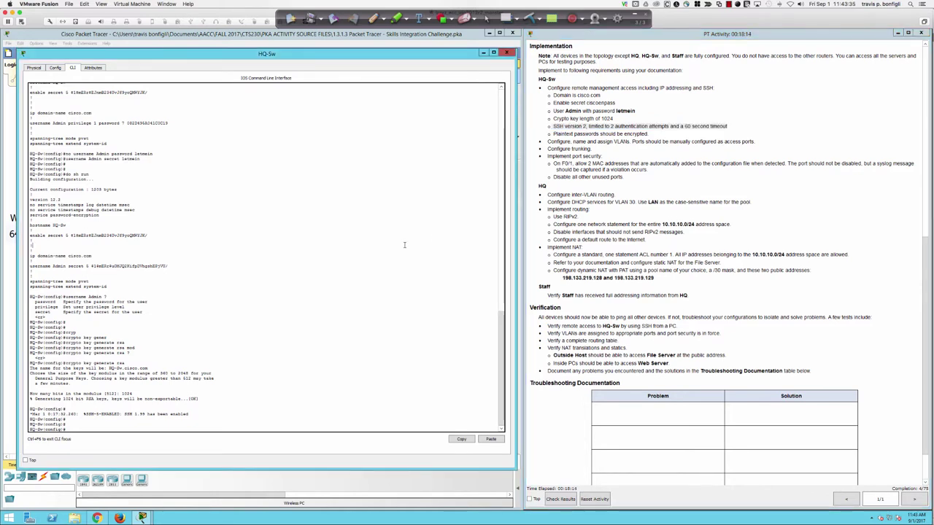
{"action": "key", "text": "Return"}
{"action": "key", "text": "Return"}
{"action": "type", "text": "ip"}
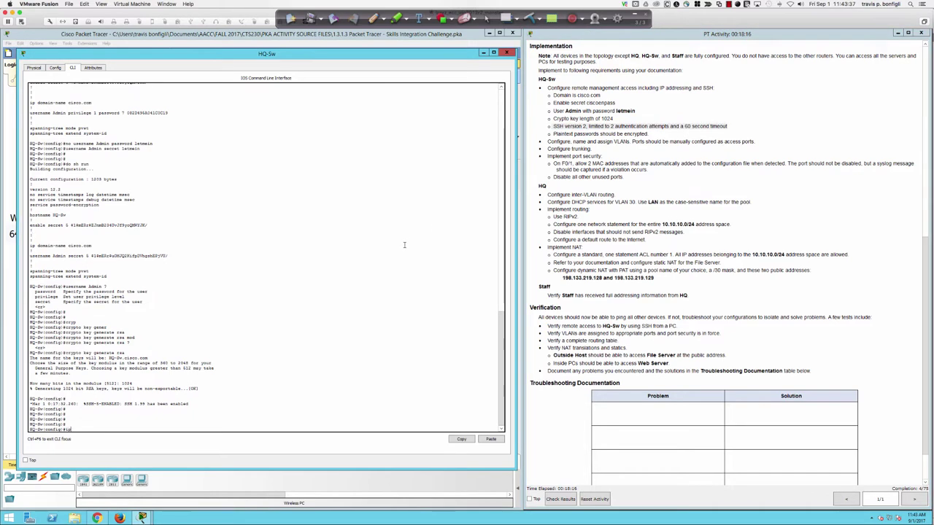
{"action": "type", "text": " ssh ver"}
{"action": "key", "text": "Tab"}
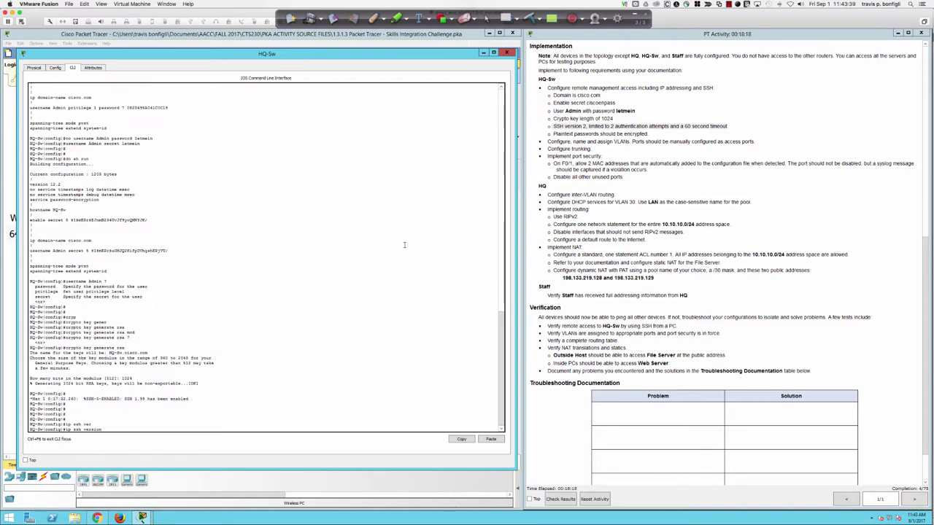
{"action": "type", "text": "2"}
{"action": "key", "text": "Return"}
Limit SSH authentication retries to 2 and set a 60-second SSH time-out
{"action": "type", "text": "ip"}
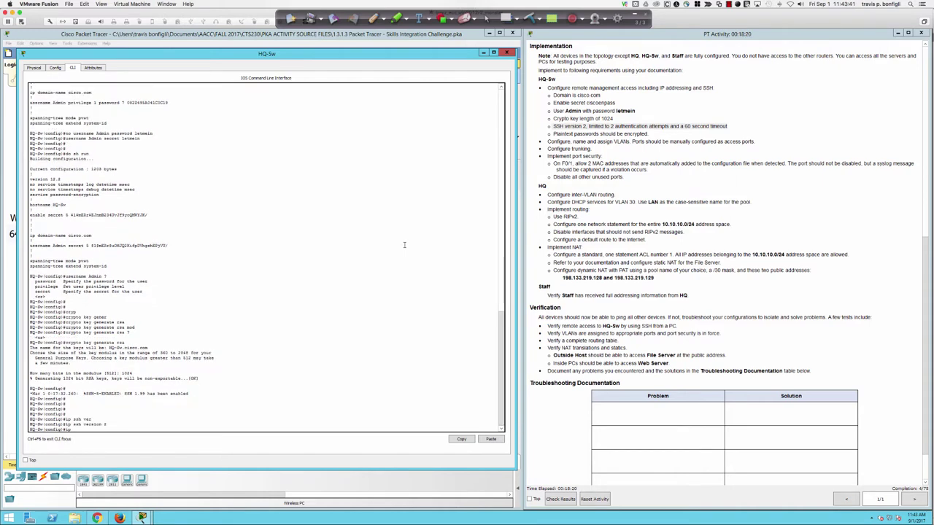
{"action": "type", "text": " ssh ?"}
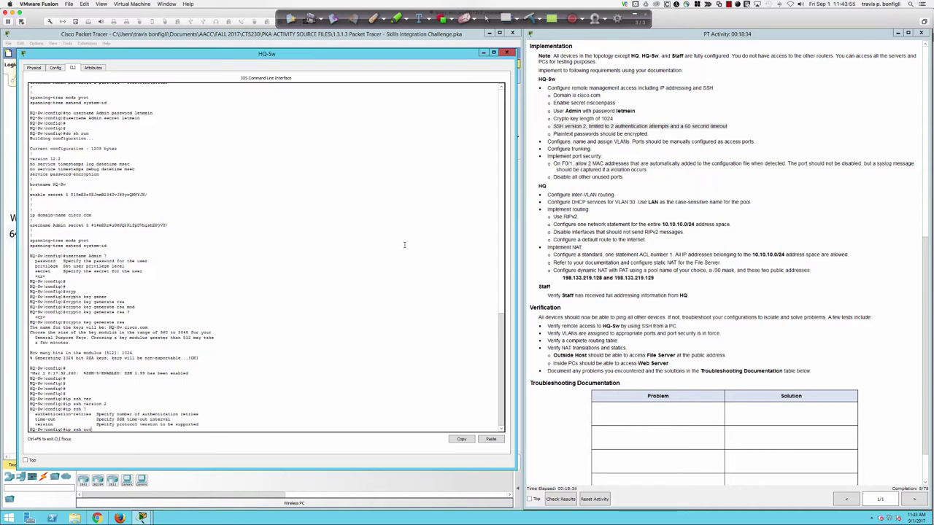
{"action": "type", "text": "uth"}
{"action": "key", "text": "Tab"}
{"action": "type", "text": "2"}
{"action": "key", "text": "Return"}
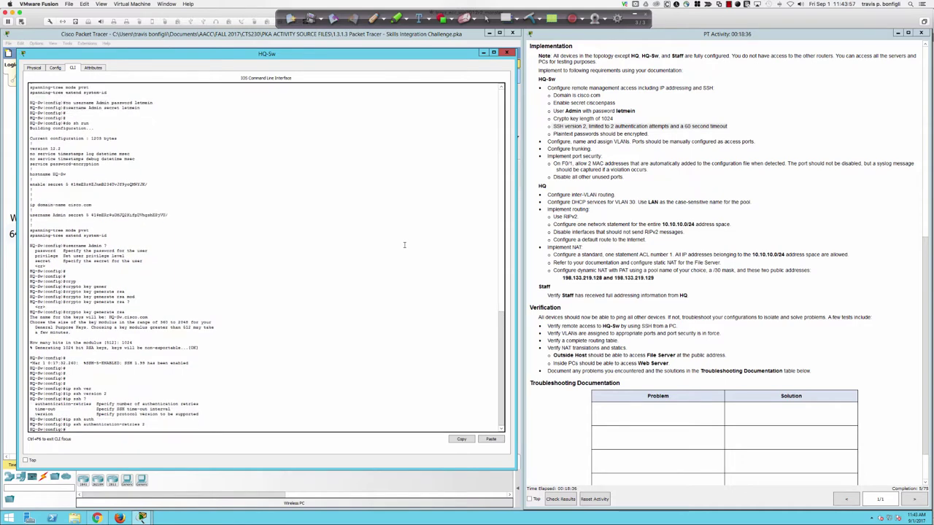
{"action": "type", "text": "ip ssh ti"}
{"action": "key", "text": "Tab"}
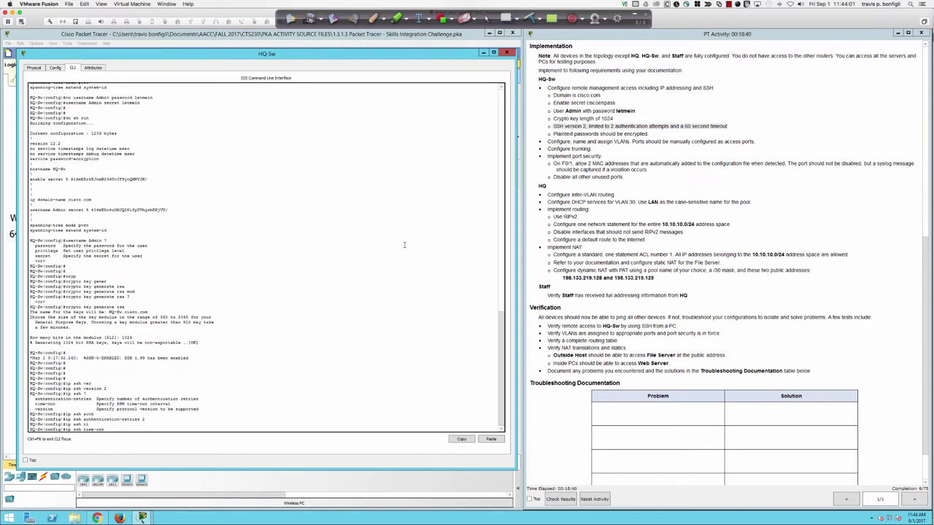
{"action": "type", "text": "60"}
{"action": "key", "text": "Return"}
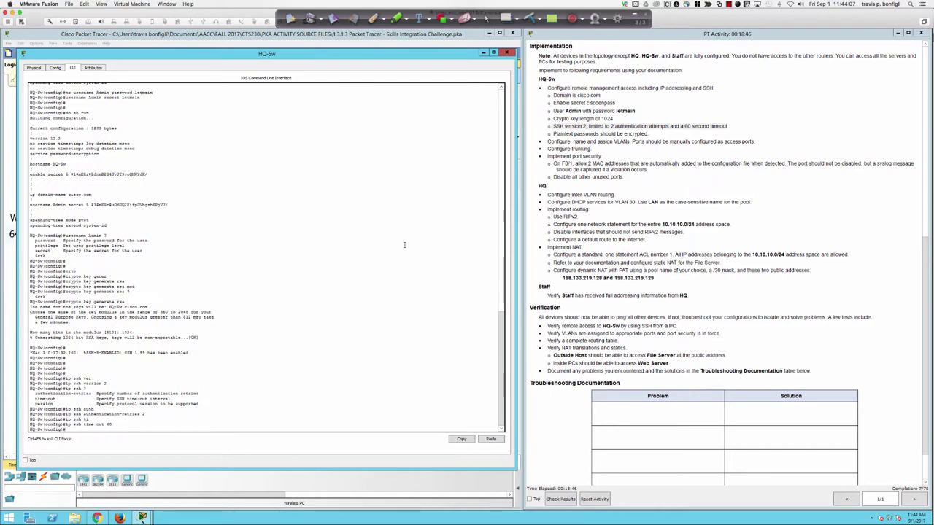
{"action": "key", "text": "Return"}
{"action": "key", "text": "Return"}
{"action": "key", "text": "Return"}
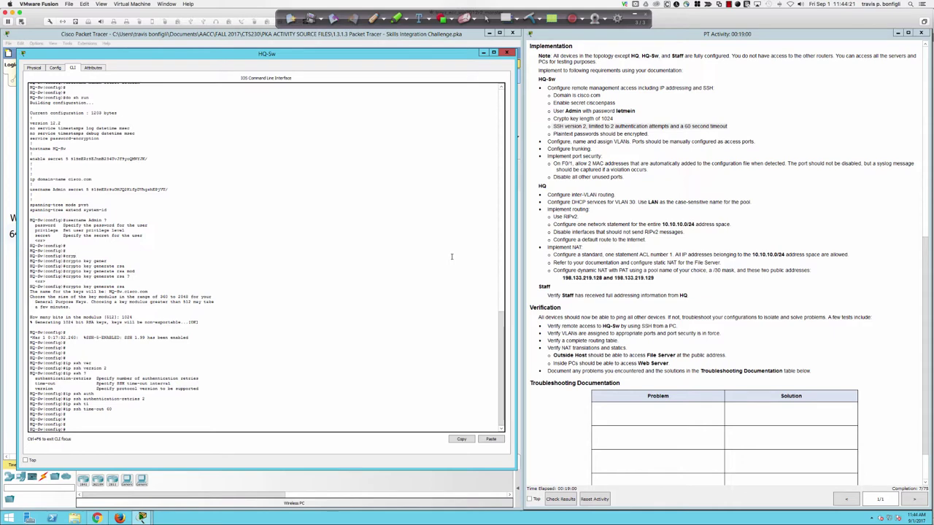
{"action": "key", "text": "Return"}
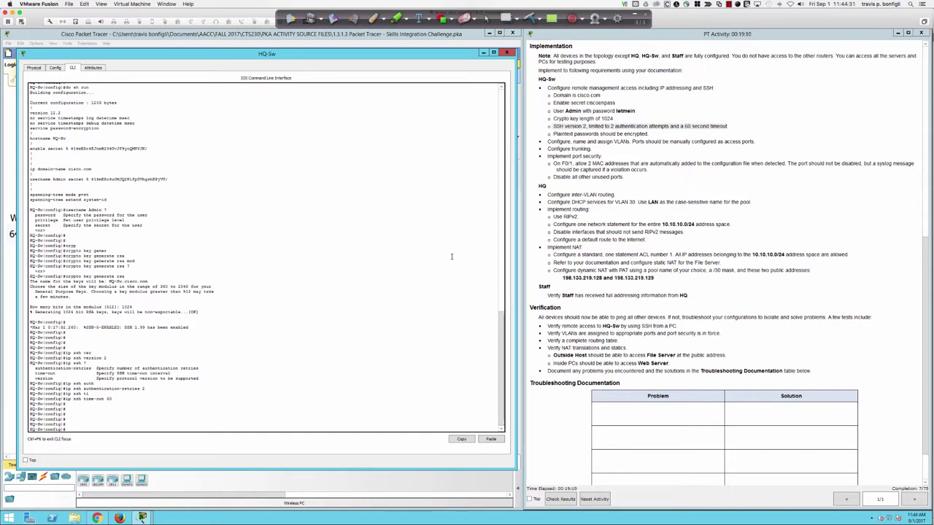
Highlight the SSH remote access verification requirement in the activity instructions
{"action": "key", "text": "Return"}
{"action": "key", "text": "Return"}
{"action": "key", "text": "Return"}
{"action": "left_click_drag", "start_coordinate": [546, 325], "coordinate": [679, 326]}
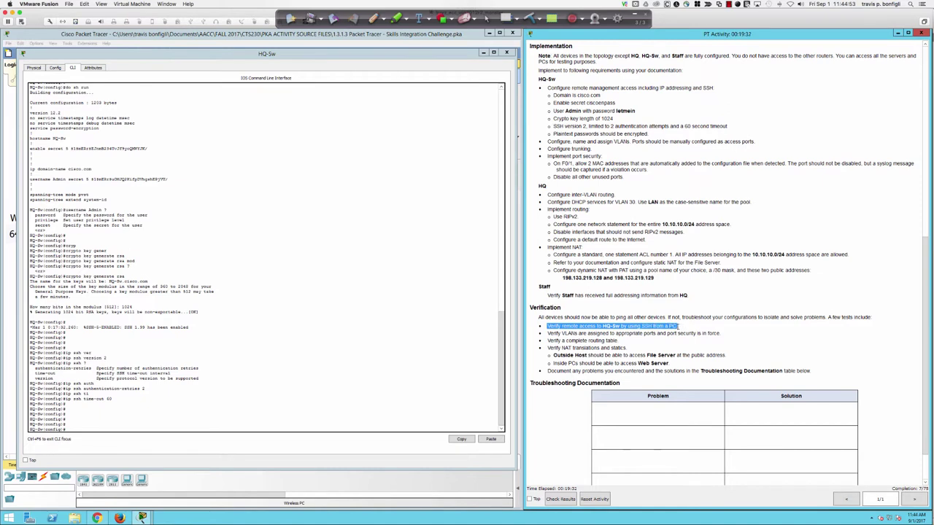
{"action": "left_click", "coordinate": [419, 359]}
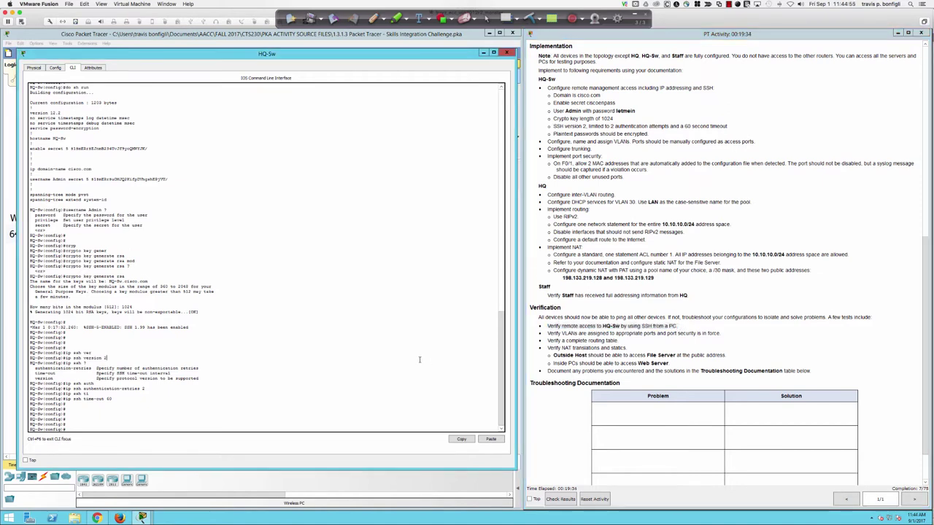
Enter configuration of vty lines 0–15 and begin typing 'login local'
{"action": "key", "text": "Return"}
{"action": "key", "text": "Return"}
{"action": "key", "text": "Return"}
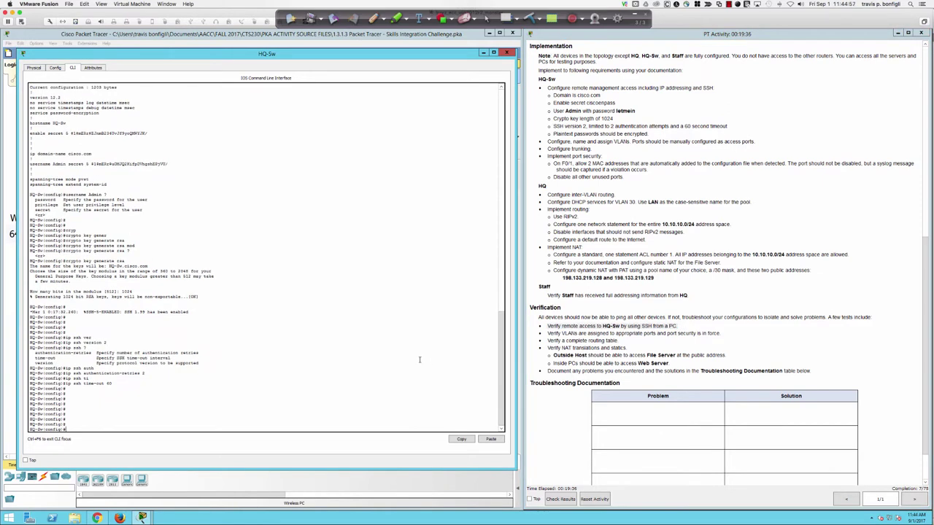
{"action": "type", "text": "line vty 0 15"}
{"action": "key", "text": "Return"}
{"action": "type", "text": "login local"}
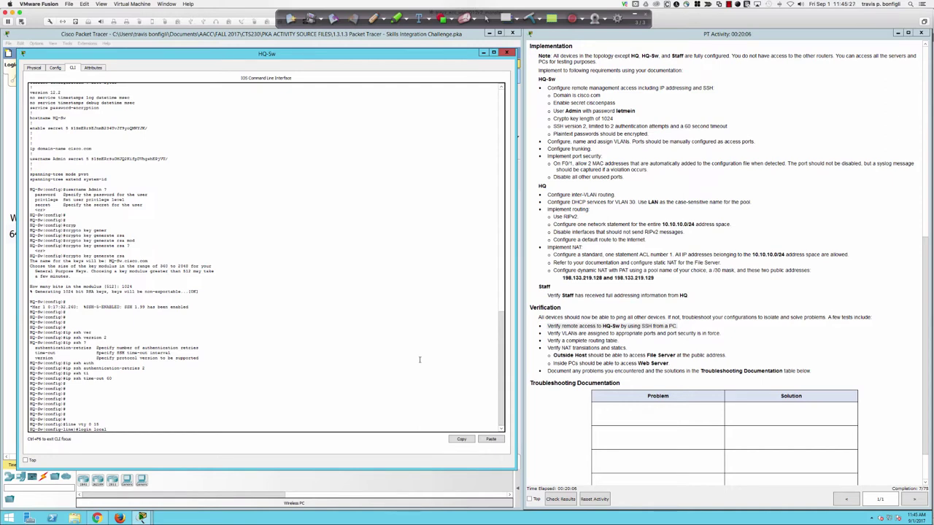
{"action": "key", "text": "Return"}
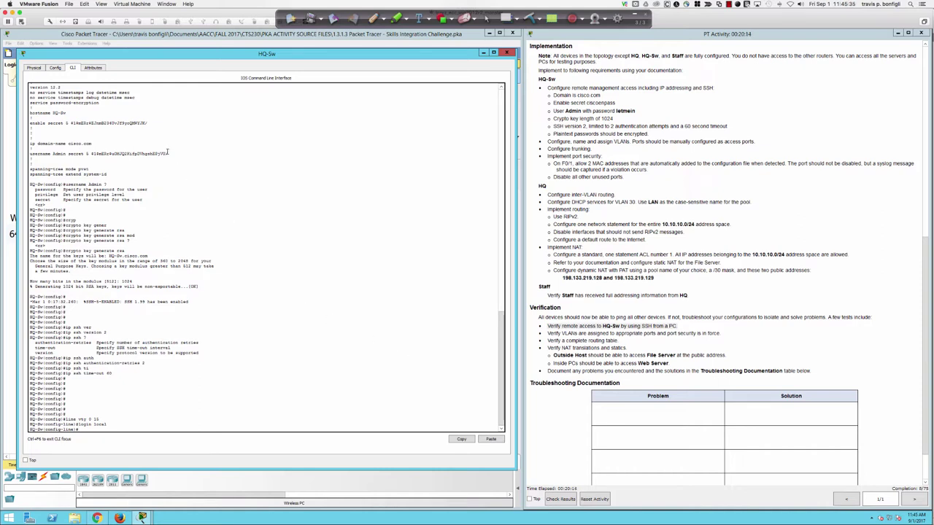
{"action": "left_click_drag", "start_coordinate": [167, 153], "coordinate": [29, 154]}
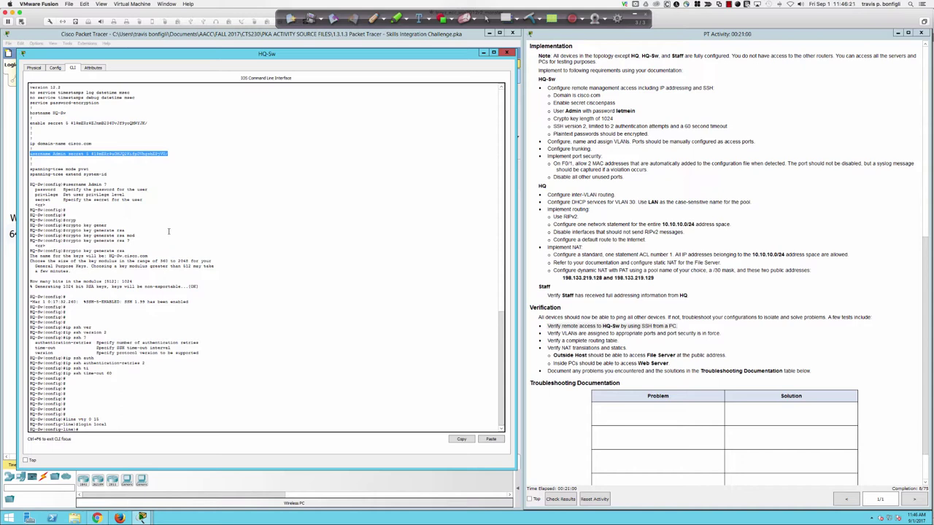
{"action": "key", "text": "Return"}
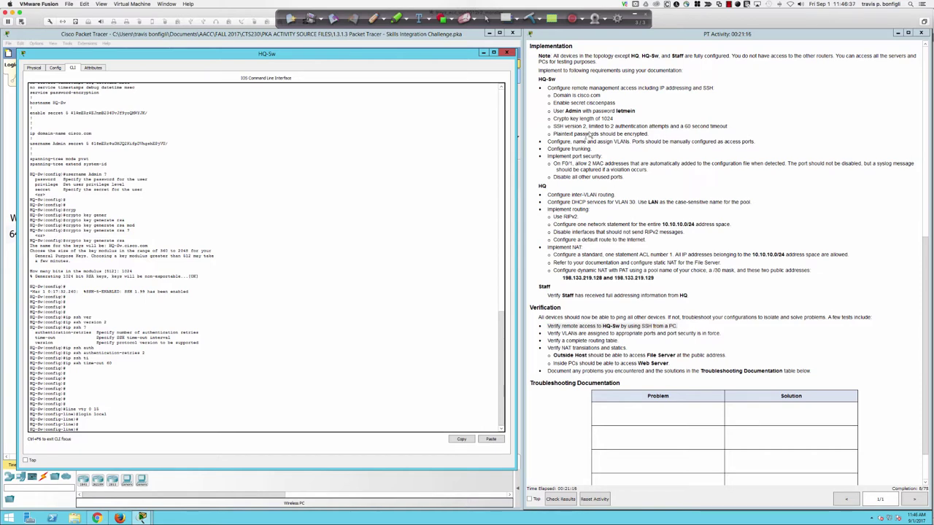
{"action": "left_click_drag", "start_coordinate": [554, 125], "coordinate": [647, 126]}
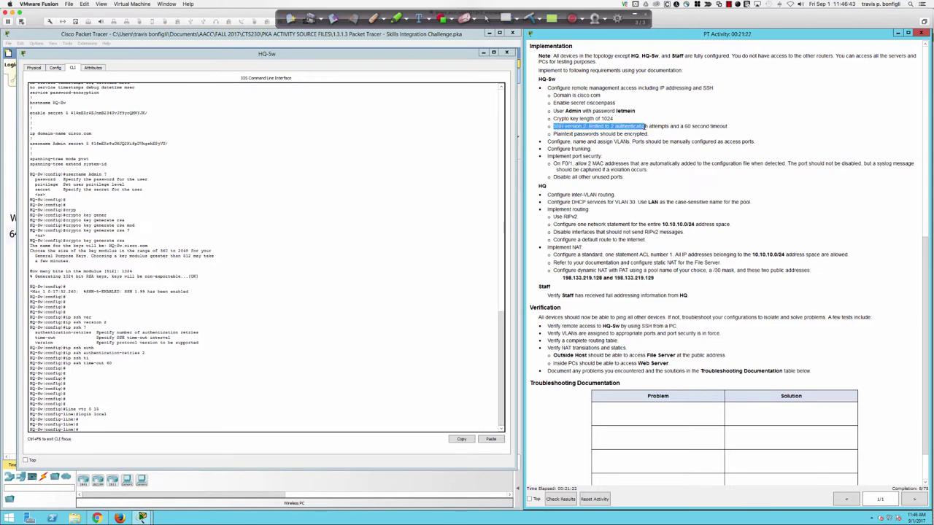
{"action": "left_click_drag", "start_coordinate": [649, 127], "coordinate": [729, 127]}
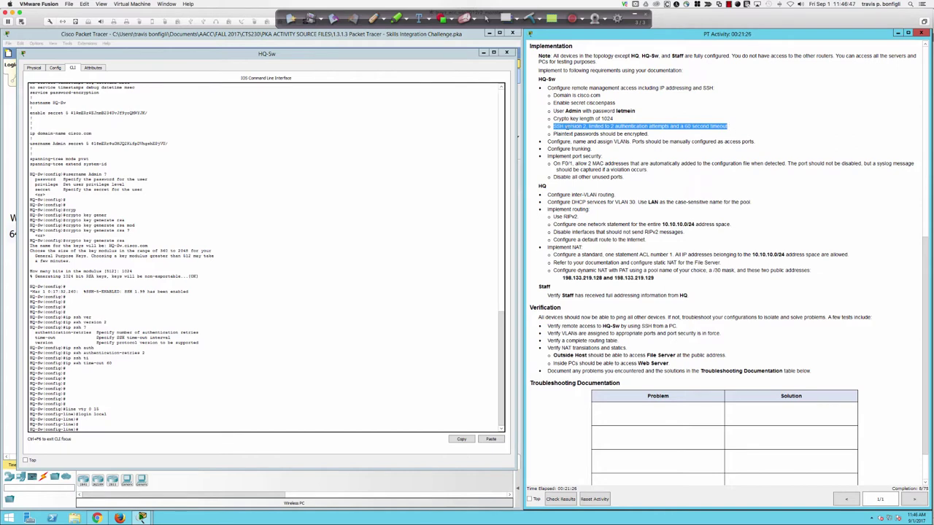
{"action": "left_click", "coordinate": [363, 338]}
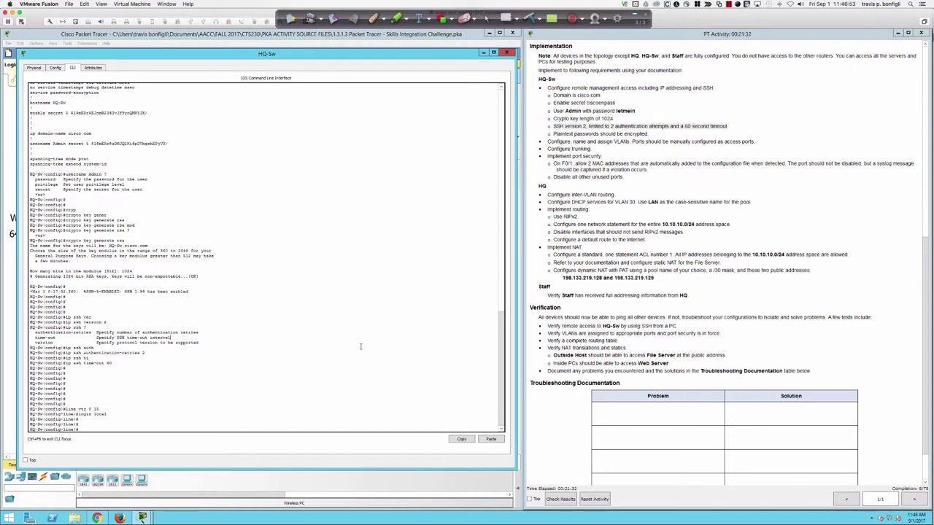
{"action": "left_click", "coordinate": [602, 127]}
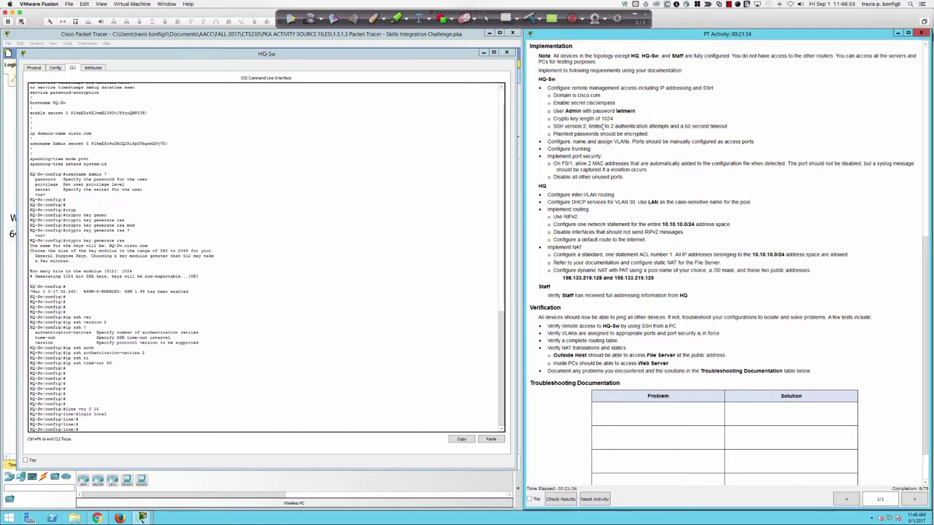
{"action": "left_click_drag", "start_coordinate": [553, 126], "coordinate": [732, 126]}
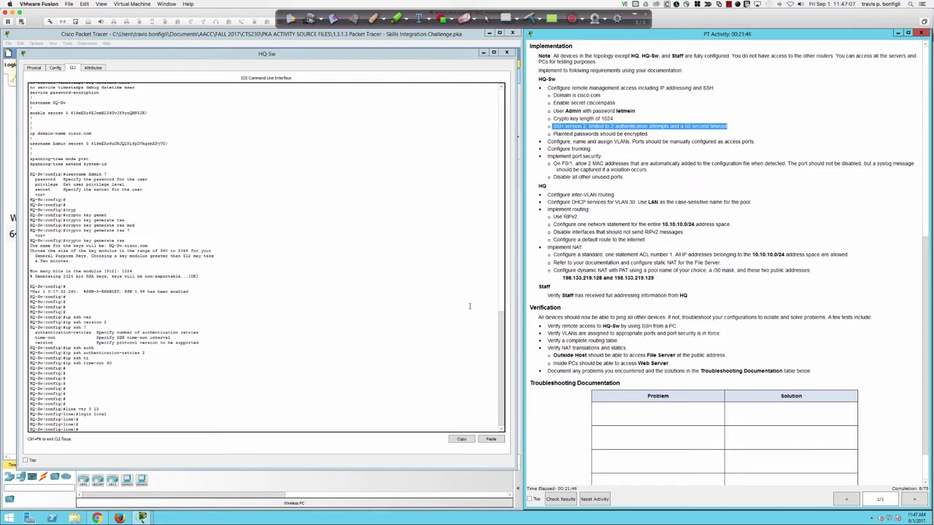
{"action": "left_click", "coordinate": [398, 335]}
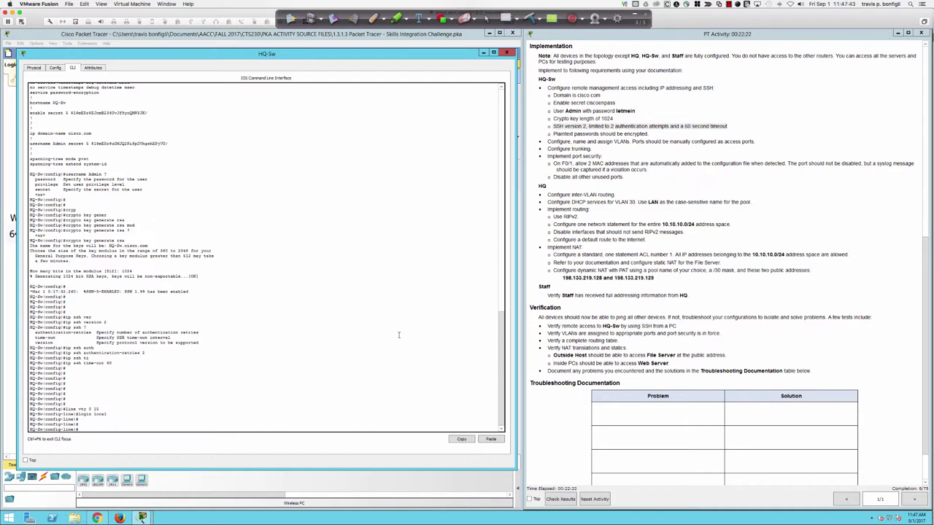
Show HQ-Sw's running configuration with 'do sh run' and mark the vty line settings
{"action": "left_click", "coordinate": [398, 335]}
{"action": "type", "text": "do sh run"}
{"action": "key", "text": "Return"}
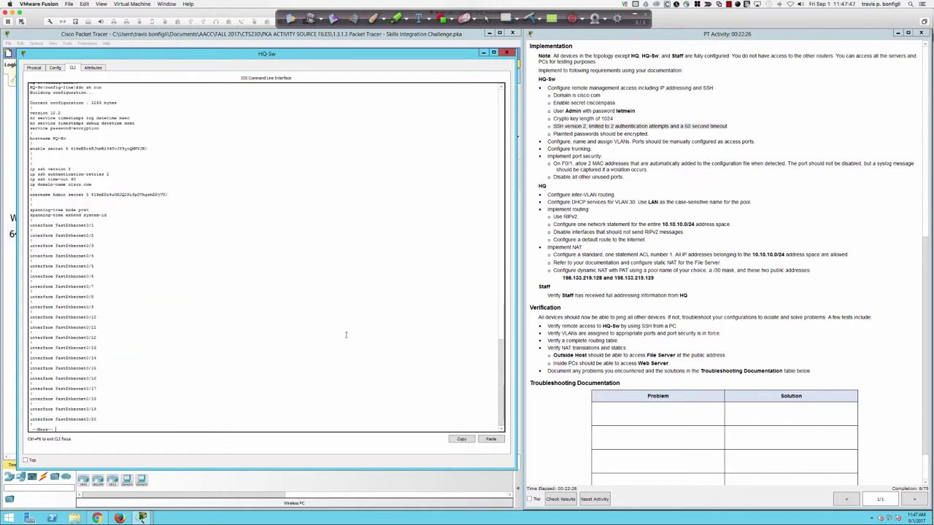
{"action": "left_click_drag", "start_coordinate": [30, 378], "coordinate": [79, 397]}
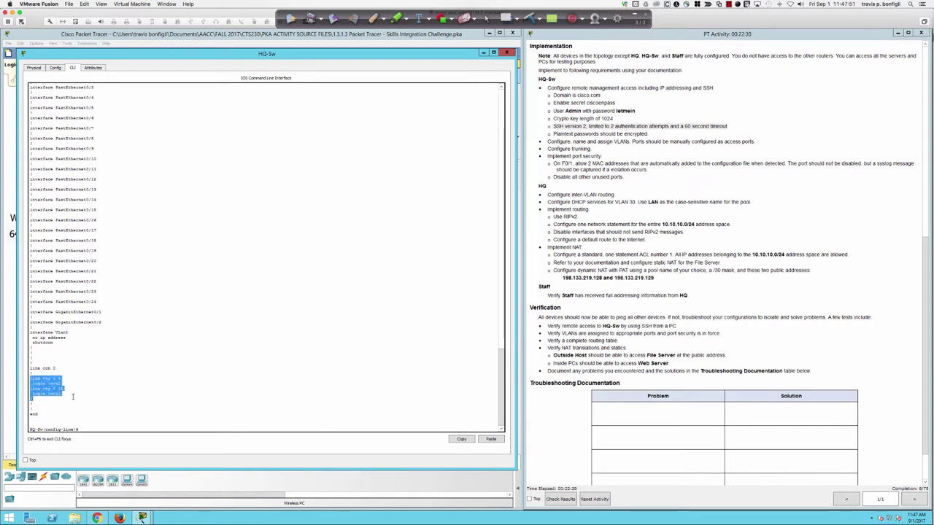
{"action": "left_click", "coordinate": [299, 373]}
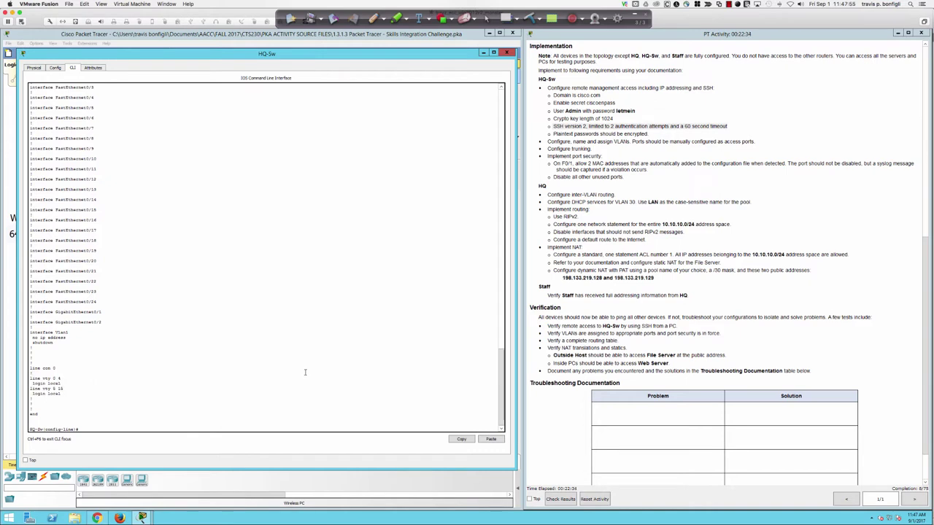
List the available 'transport input' options for the vty lines
{"action": "type", "text": "transport input"}
{"action": "key", "text": "Tab"}
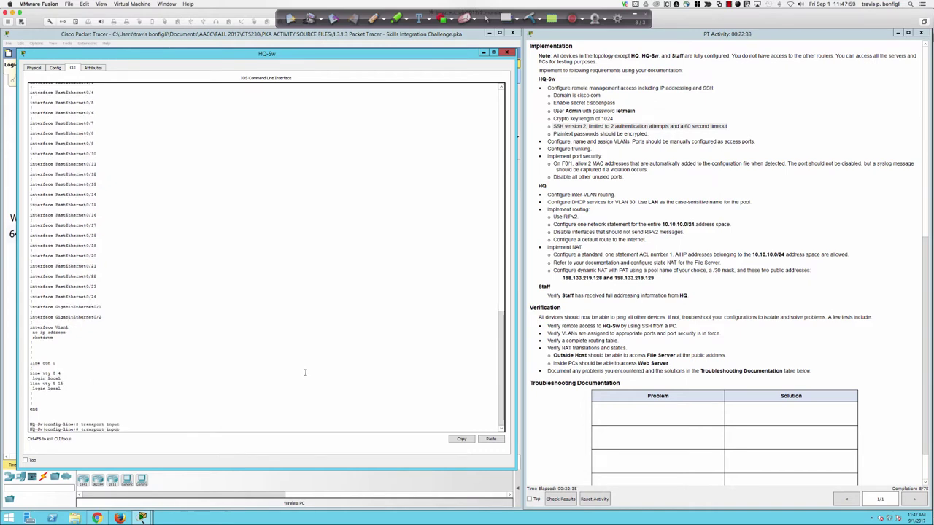
{"action": "type", "text": "?"}
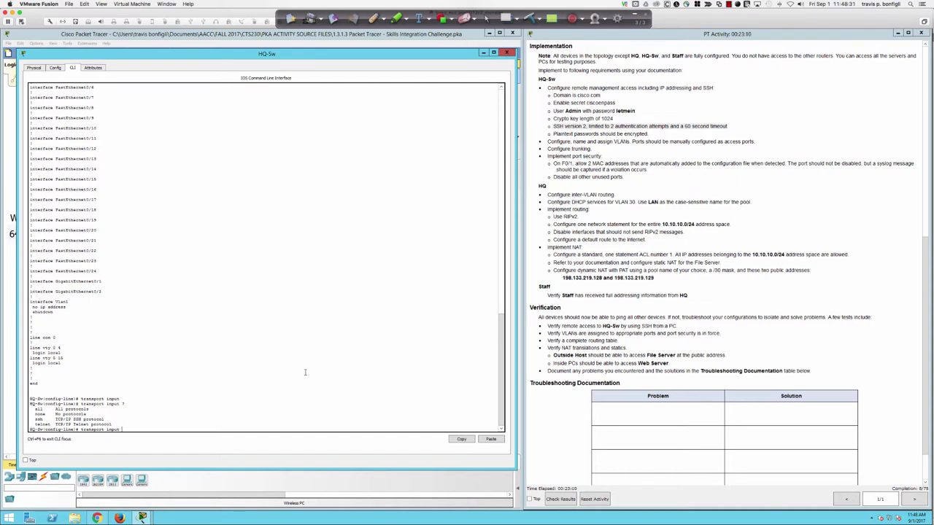
Apply 'transport input ssh' to the vty lines and highlight the VLAN requirement line
{"action": "type", "text": "ssh"}
{"action": "key", "text": "Return"}
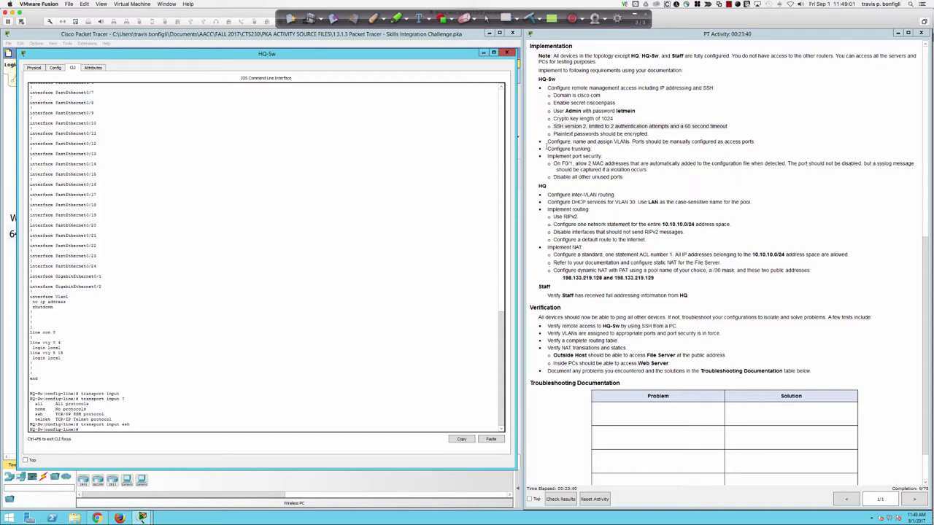
{"action": "left_click_drag", "start_coordinate": [545, 140], "coordinate": [757, 142]}
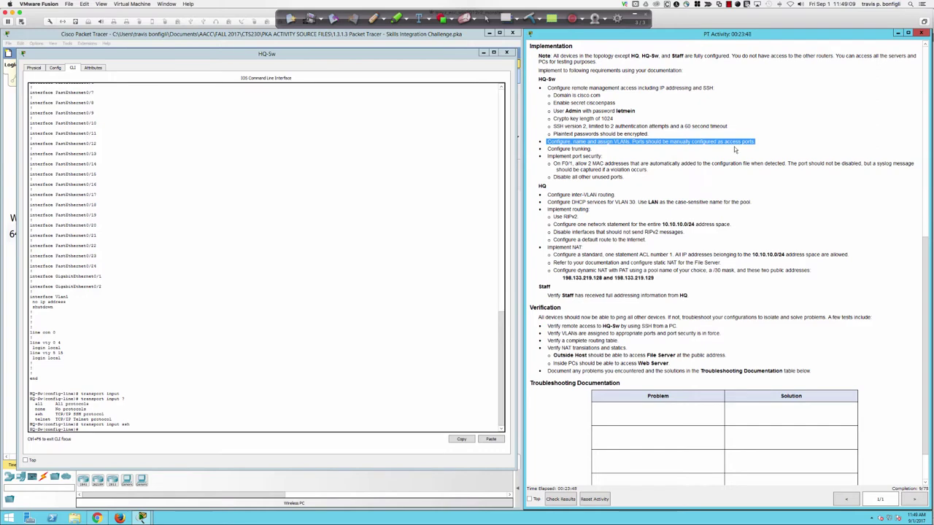
Scroll the activity up to the VLAN table and exit vty line configuration mode
{"action": "scroll", "coordinate": [665, 222], "scroll_direction": "up", "scroll_amount": 4}
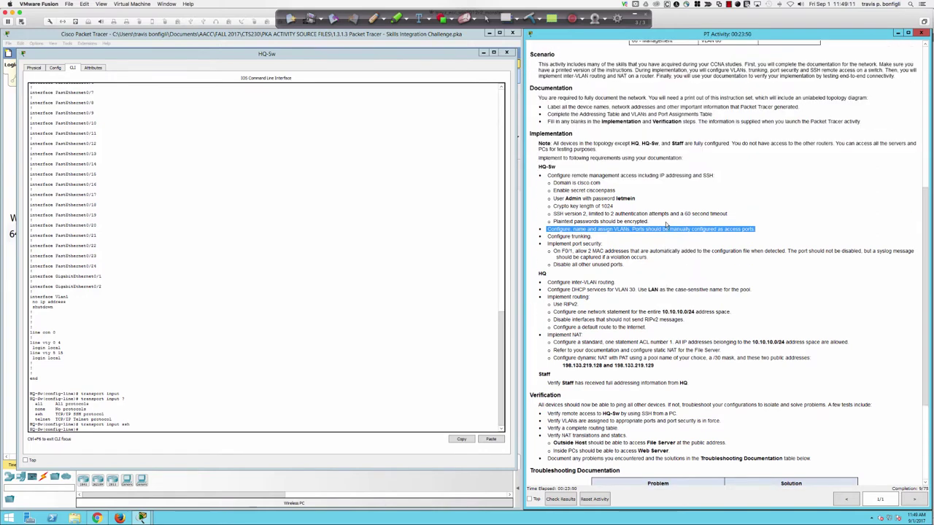
{"action": "scroll", "coordinate": [665, 223], "scroll_direction": "up", "scroll_amount": 3}
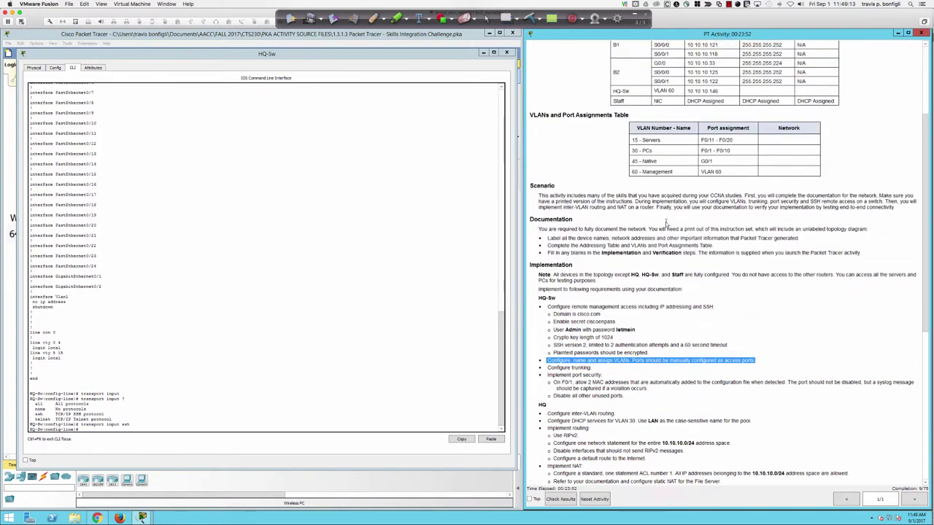
{"action": "scroll", "coordinate": [666, 224], "scroll_direction": "up", "scroll_amount": 3}
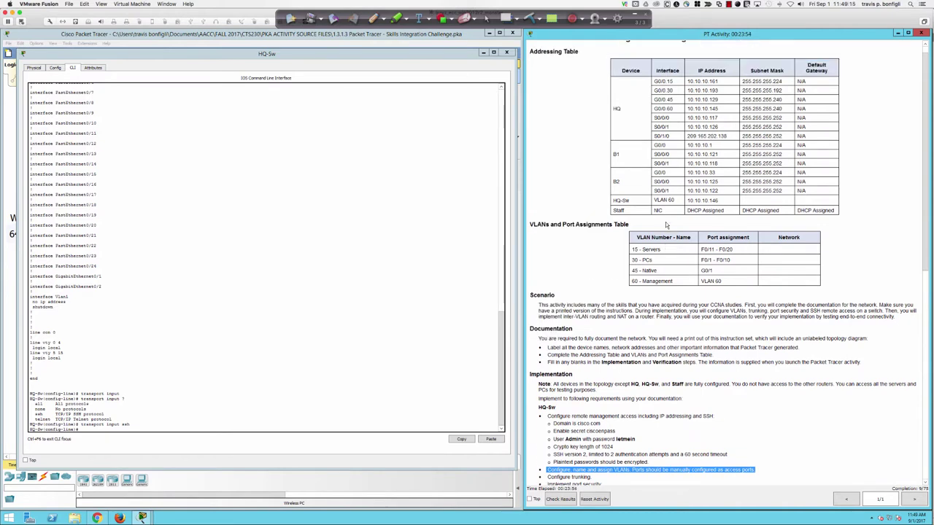
{"action": "left_click", "coordinate": [274, 334]}
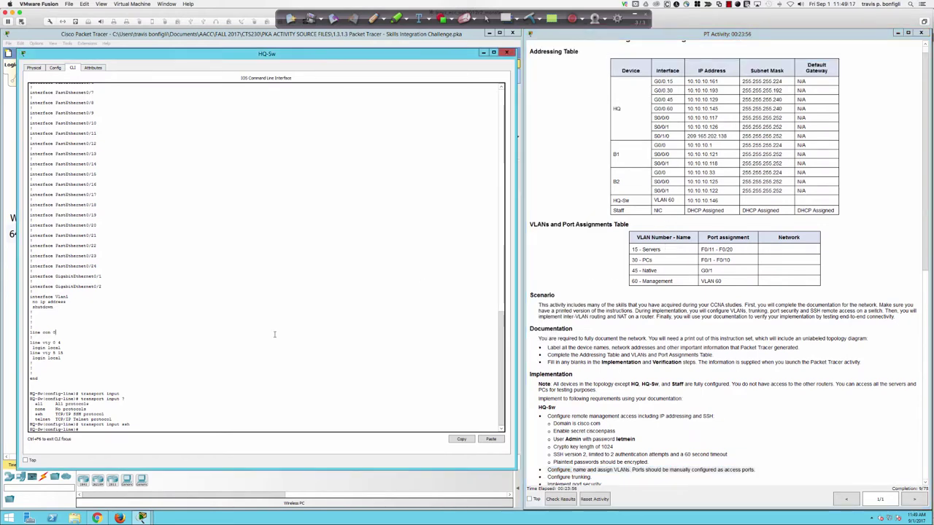
{"action": "key", "text": "Return"}
{"action": "key", "text": "Return"}
{"action": "key", "text": "Return"}
{"action": "type", "text": "exit"}
{"action": "key", "text": "Return"}
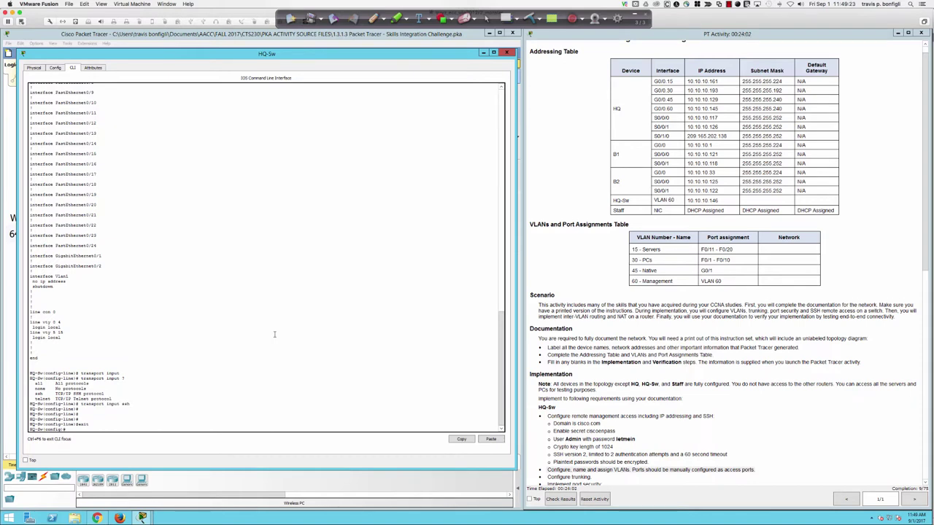
Create VLAN 15 named Servers and VLAN 30 named PCs
{"action": "type", "text": "vlan 15"}
{"action": "key", "text": "Return"}
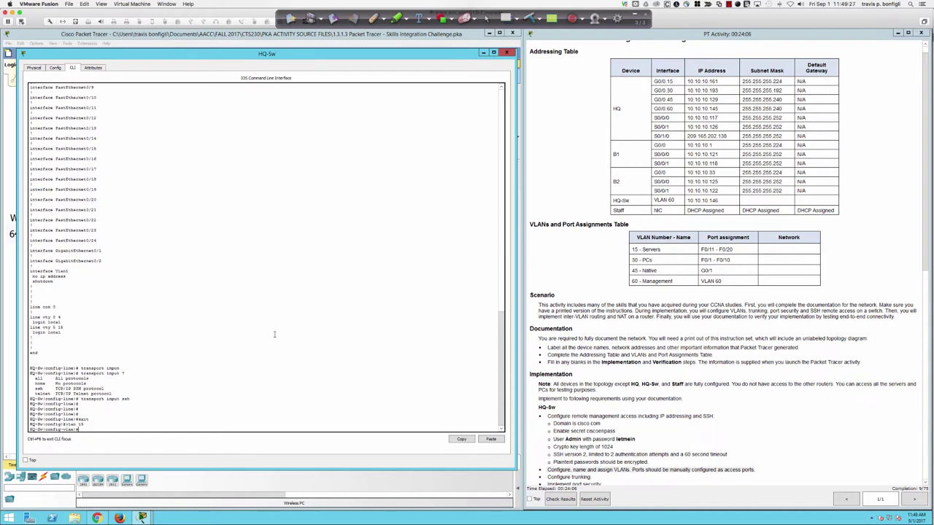
{"action": "type", "text": "name Servers"}
{"action": "key", "text": "Return"}
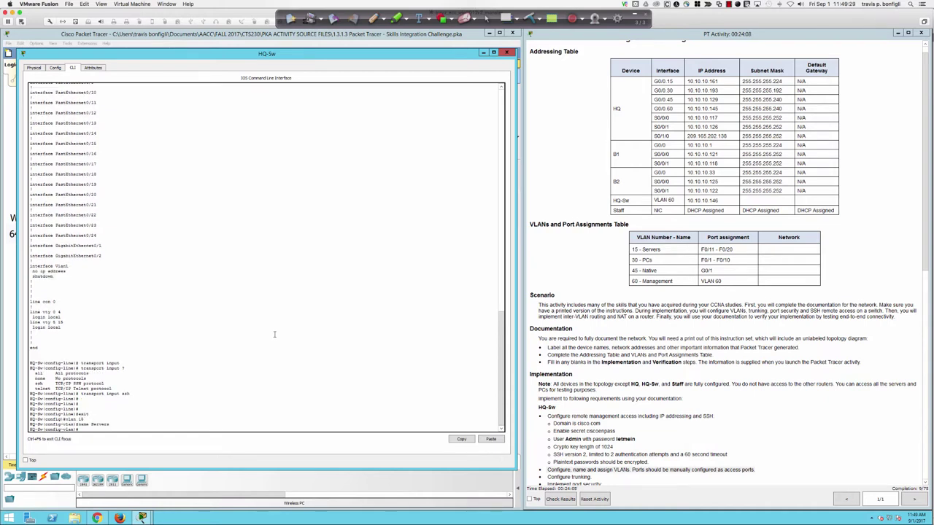
{"action": "type", "text": "vlan 30"}
{"action": "key", "text": "Return"}
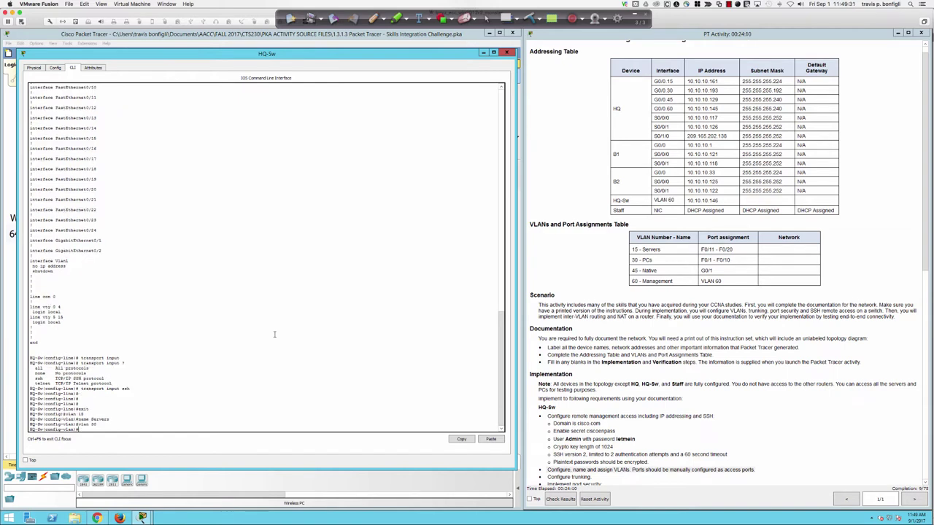
{"action": "type", "text": "name PCs"}
{"action": "key", "text": "Return"}
Create VLAN 45 named Native and VLAN 60 named Management
{"action": "type", "text": "vlan"}
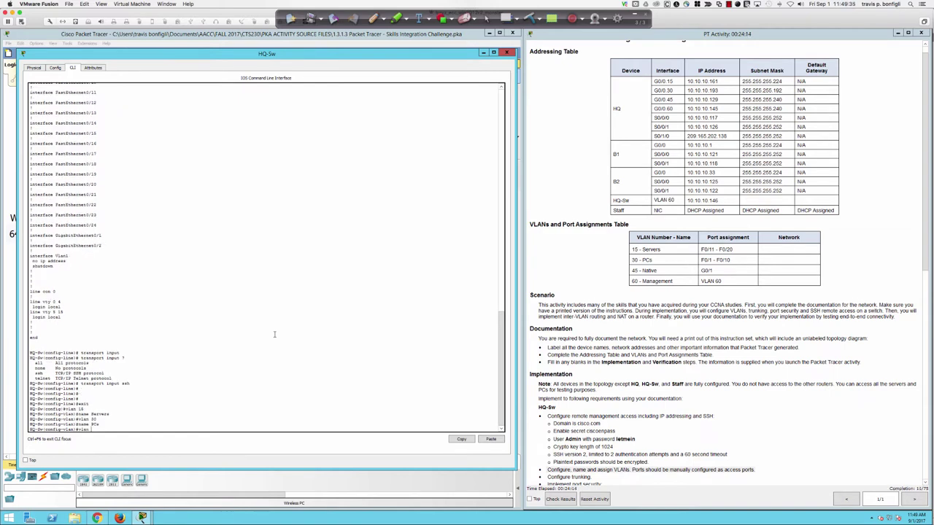
{"action": "type", "text": " 45"}
{"action": "key", "text": "Return"}
{"action": "type", "text": "name"}
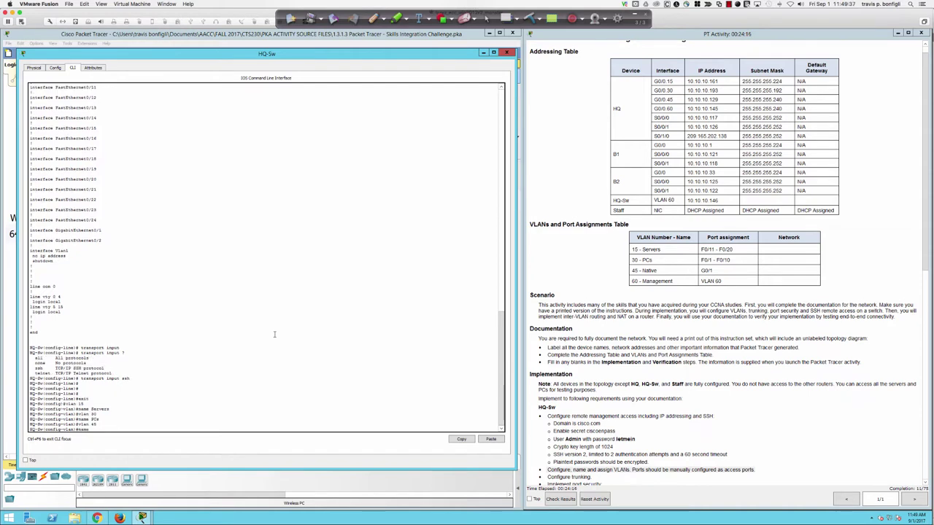
{"action": "type", "text": " Native"}
{"action": "key", "text": "Return"}
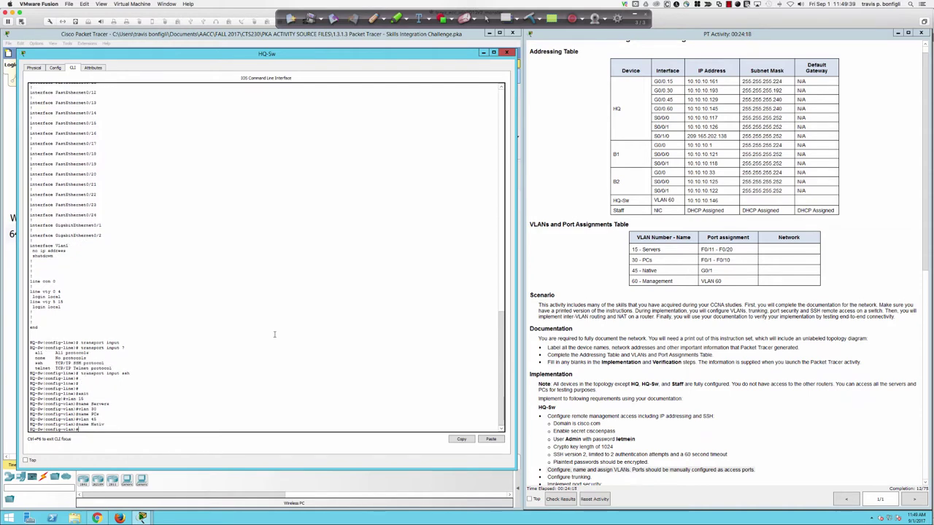
{"action": "type", "text": "name Native"}
{"action": "key", "text": "Return"}
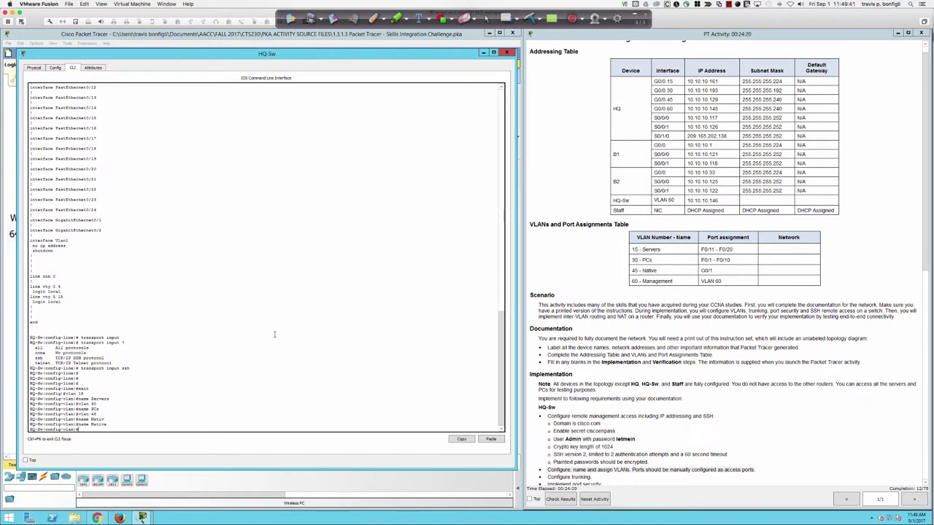
{"action": "key", "text": "Return"}
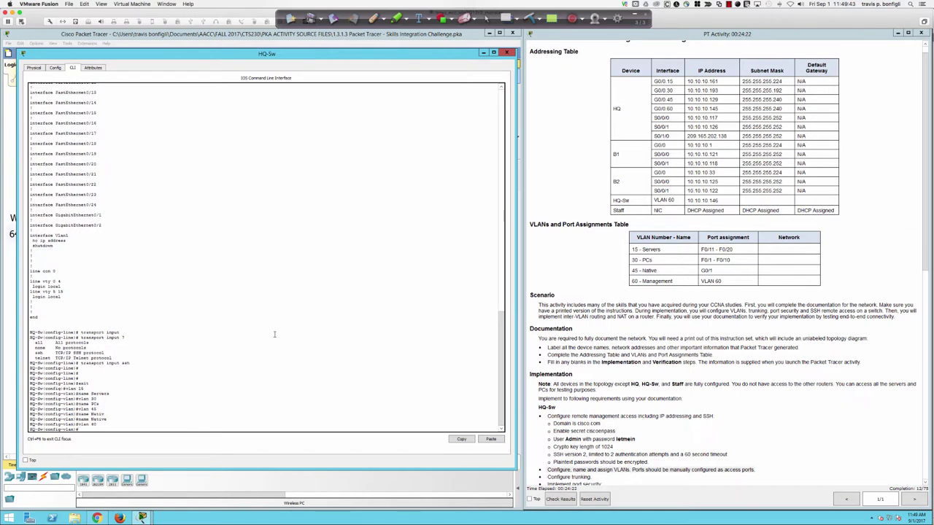
{"action": "type", "text": "name Management"}
{"action": "key", "text": "Return"}
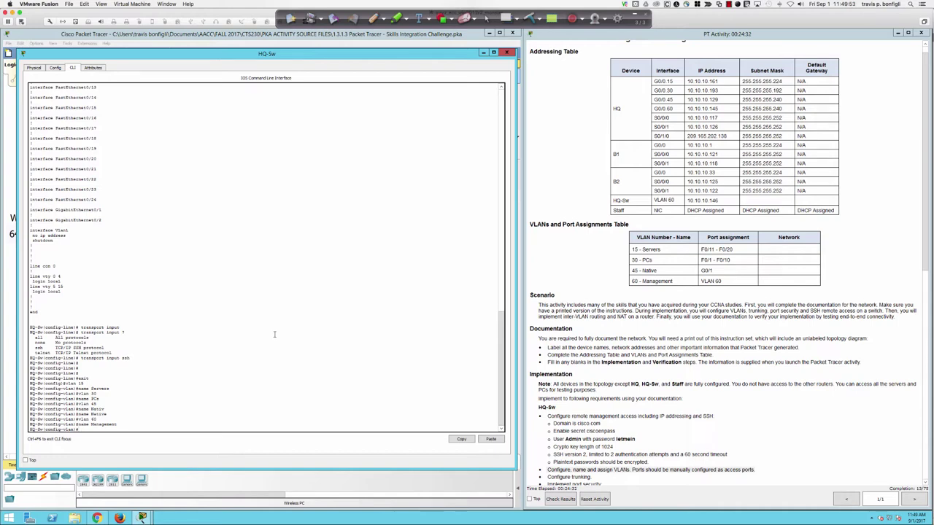
Resize and reposition the HQ-Sw console window so it sits above the topology
{"action": "double_click", "coordinate": [332, 469]}
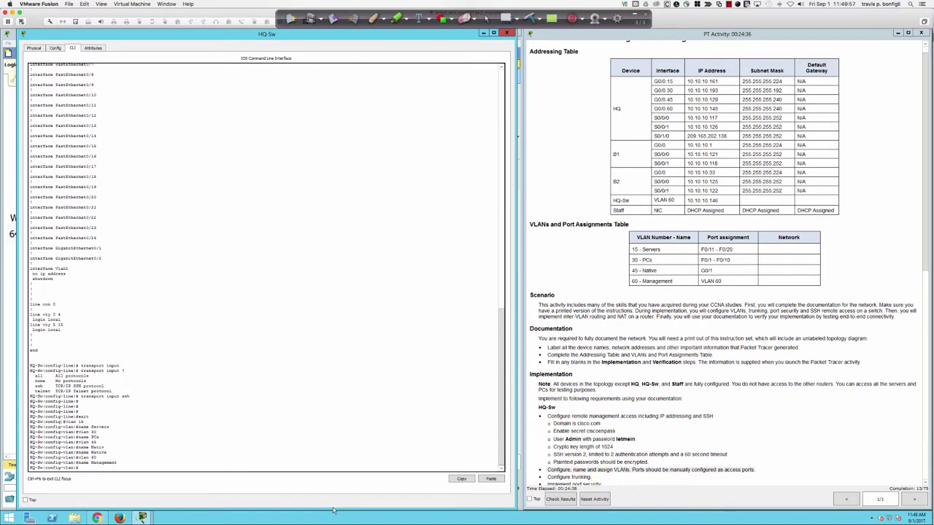
{"action": "left_click_drag", "start_coordinate": [331, 509], "coordinate": [343, 288]}
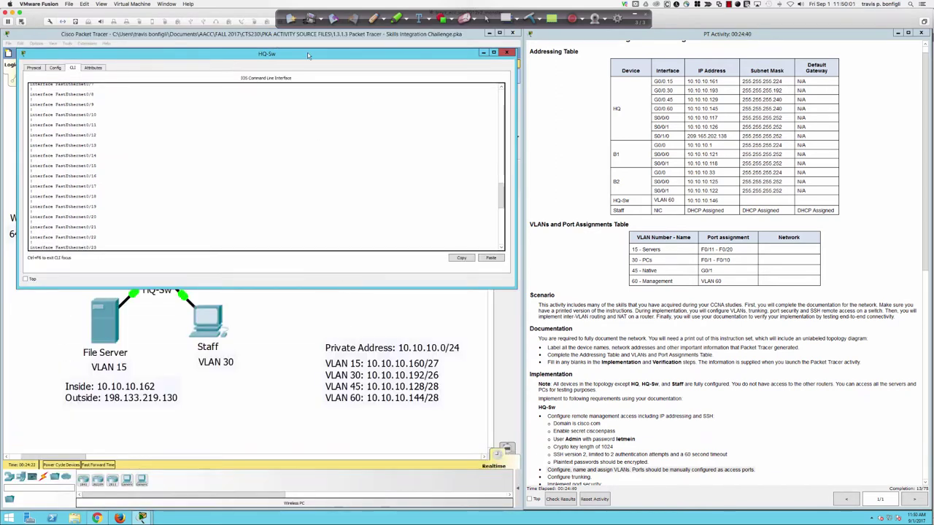
{"action": "left_click_drag", "start_coordinate": [307, 52], "coordinate": [337, 41]}
{"action": "left_click_drag", "start_coordinate": [347, 273], "coordinate": [346, 250]}
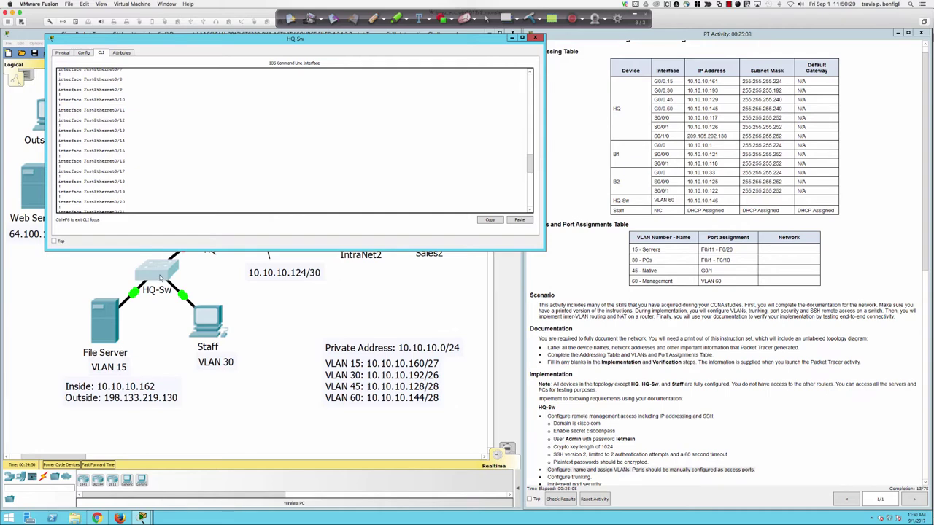
Scroll down the HQ-Sw console output and add blank lines at the VLAN prompt
{"action": "scroll", "coordinate": [187, 197], "scroll_direction": "down", "scroll_amount": 5}
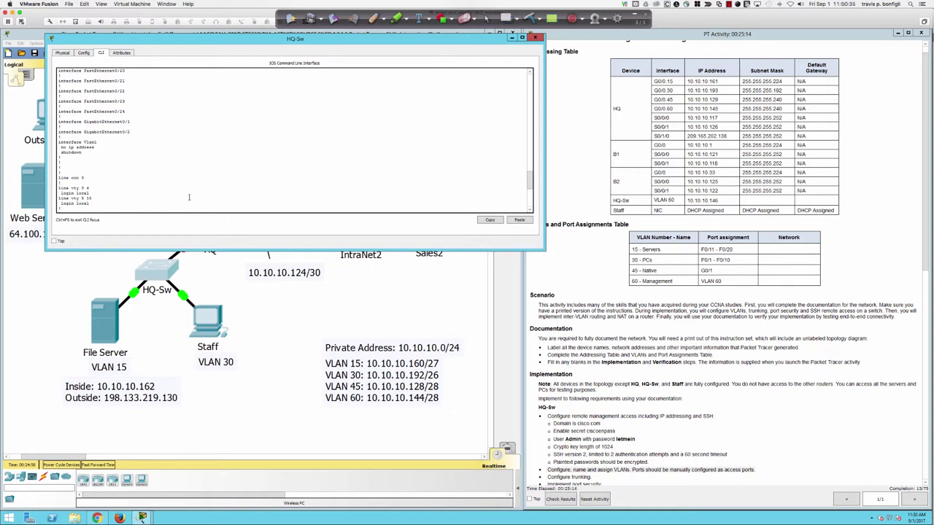
{"action": "scroll", "coordinate": [188, 197], "scroll_direction": "down", "scroll_amount": 3}
{"action": "scroll", "coordinate": [189, 197], "scroll_direction": "down", "scroll_amount": 6}
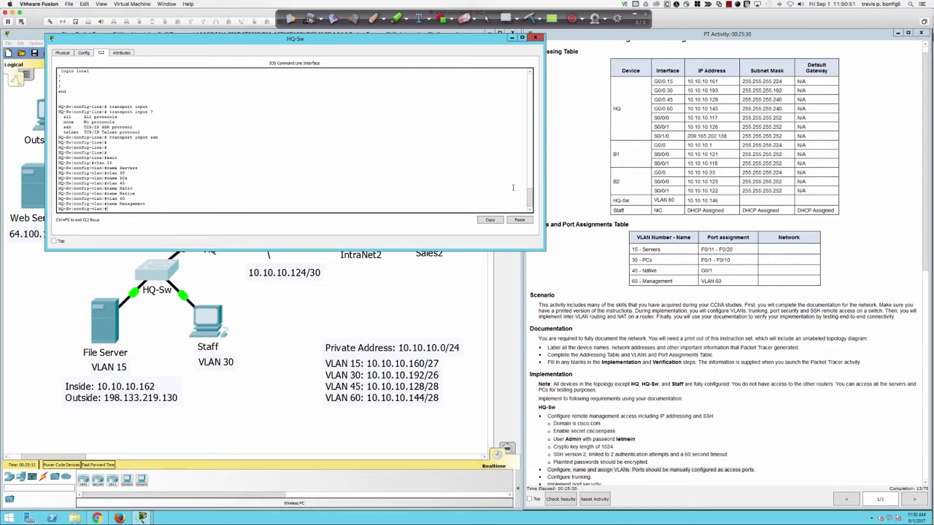
{"action": "key", "text": "Return"}
{"action": "key", "text": "Return"}
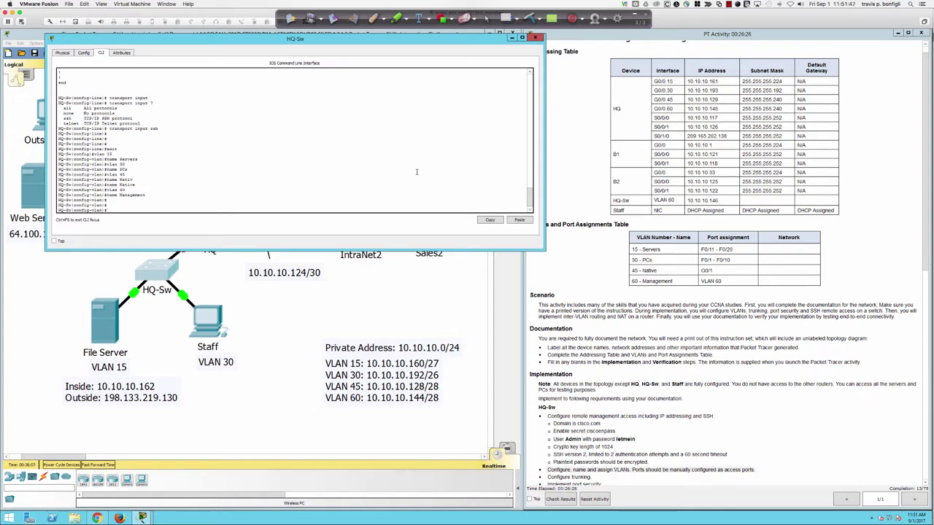
Run 'sh vlan bri' to confirm VLANs 15, 30, 45 and 60, then switch to SecureCRT
{"action": "type", "text": "sh vlan bri"}
{"action": "key", "text": "Return"}
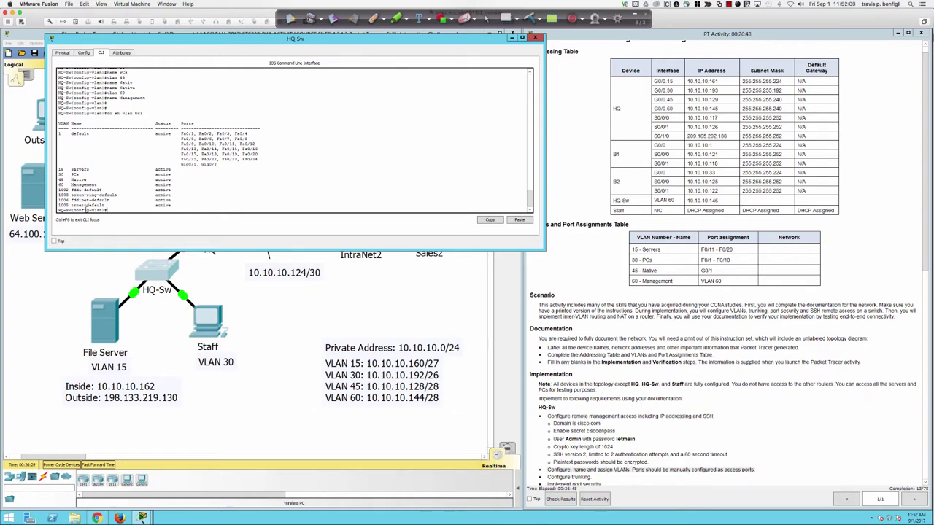
{"action": "left_click_drag", "start_coordinate": [71, 210], "coordinate": [109, 210]}
{"action": "left_click", "coordinate": [276, 195]}
{"action": "key", "text": "super+Tab"}
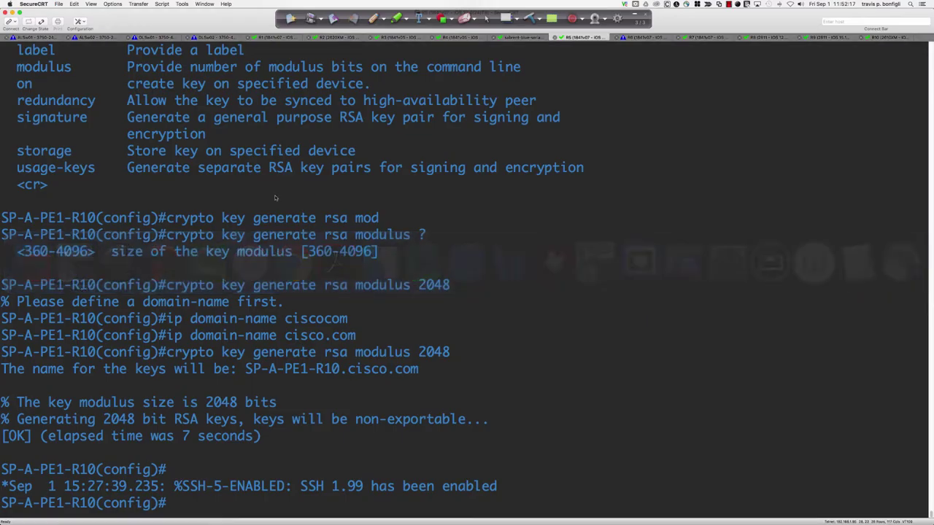
Open the DLSw02 session and enter global configuration mode with 'en' and 'conf t'
{"action": "left_click", "coordinate": [152, 38]}
{"action": "left_click", "coordinate": [194, 38]}
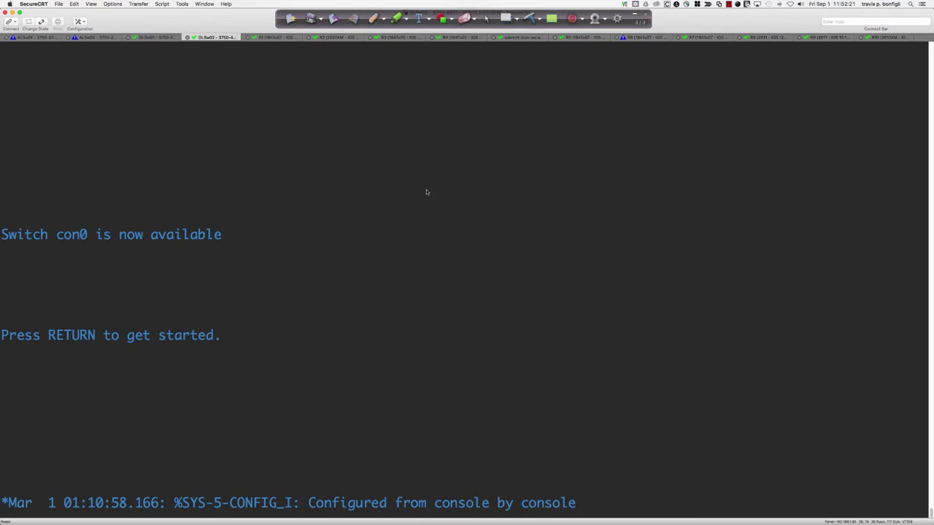
{"action": "key", "text": "Return"}
{"action": "key", "text": "Return"}
{"action": "key", "text": "Return"}
{"action": "key", "text": "Return"}
{"action": "key", "text": "Return"}
{"action": "key", "text": "Return"}
{"action": "key", "text": "Return"}
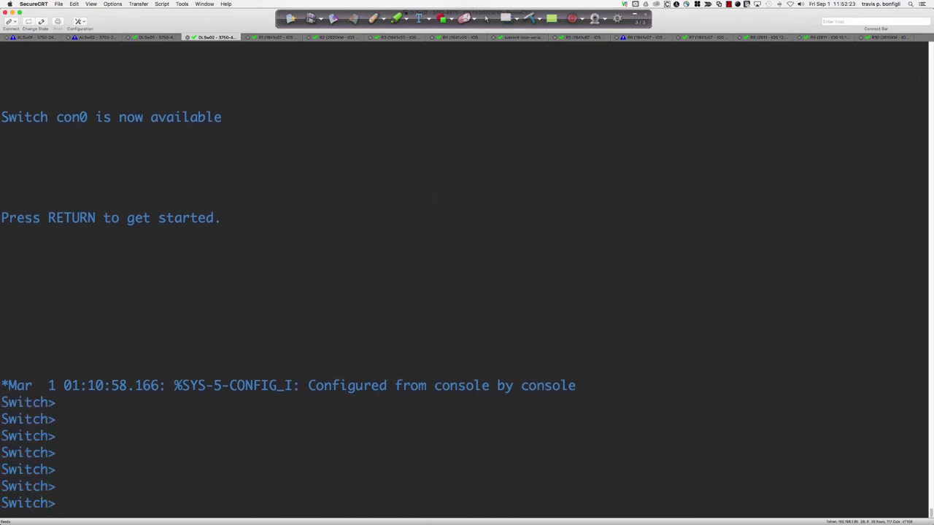
{"action": "type", "text": "en"}
{"action": "key", "text": "Return"}
{"action": "key", "text": "Return"}
{"action": "key", "text": "Return"}
{"action": "key", "text": "Return"}
{"action": "type", "text": "conf t"}
{"action": "key", "text": "Return"}
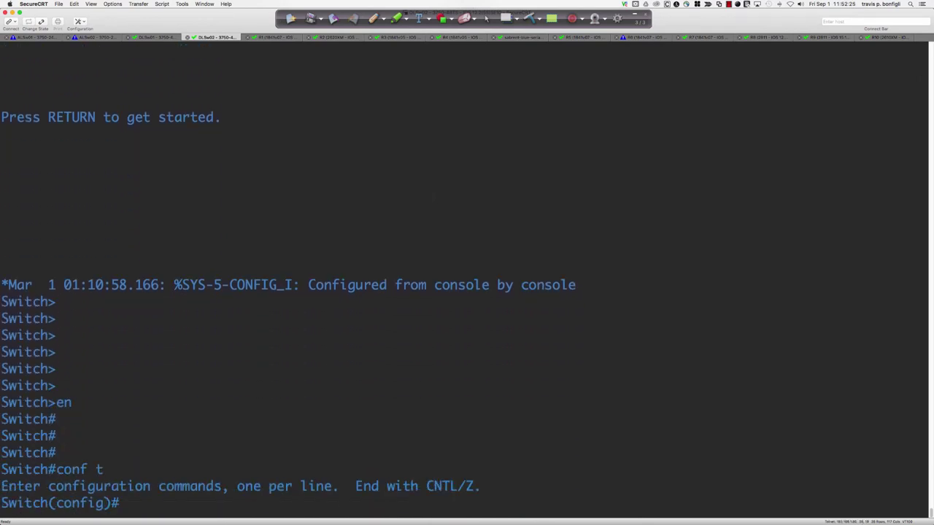
Run 'do sh ver', note IOS version 12.2(55)SE10, and return to the configuration prompt
{"action": "type", "text": "do sh ver"}
{"action": "key", "text": "Return"}
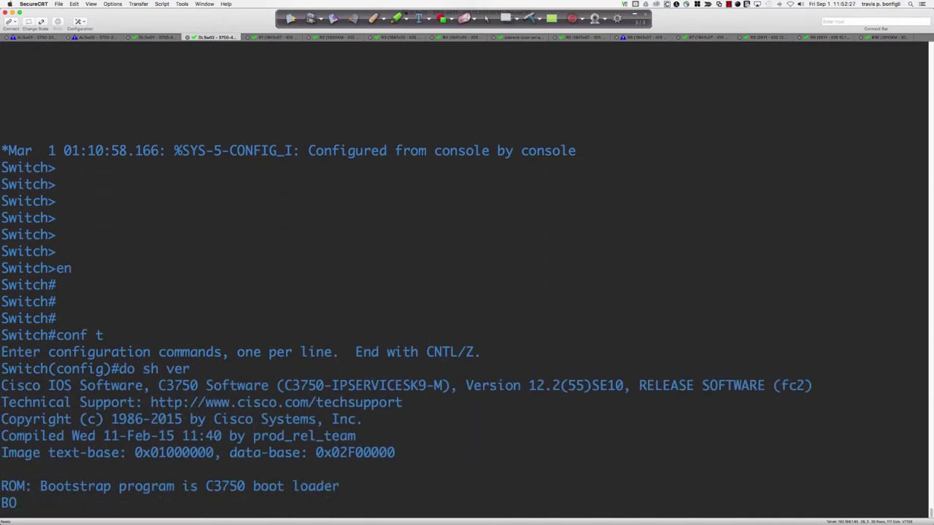
{"action": "left_click_drag", "start_coordinate": [572, 151], "coordinate": [616, 151]}
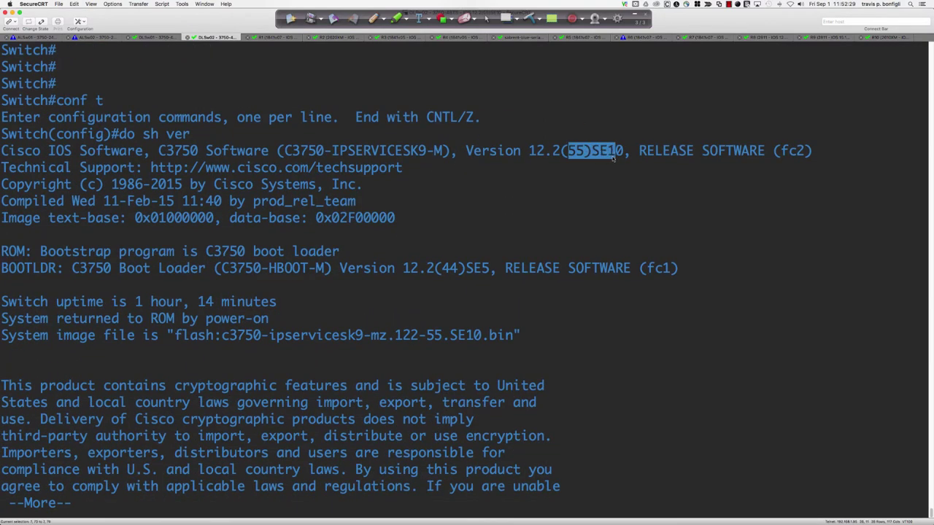
{"action": "left_click_drag", "start_coordinate": [530, 151], "coordinate": [625, 152]}
{"action": "left_click", "coordinate": [746, 313]}
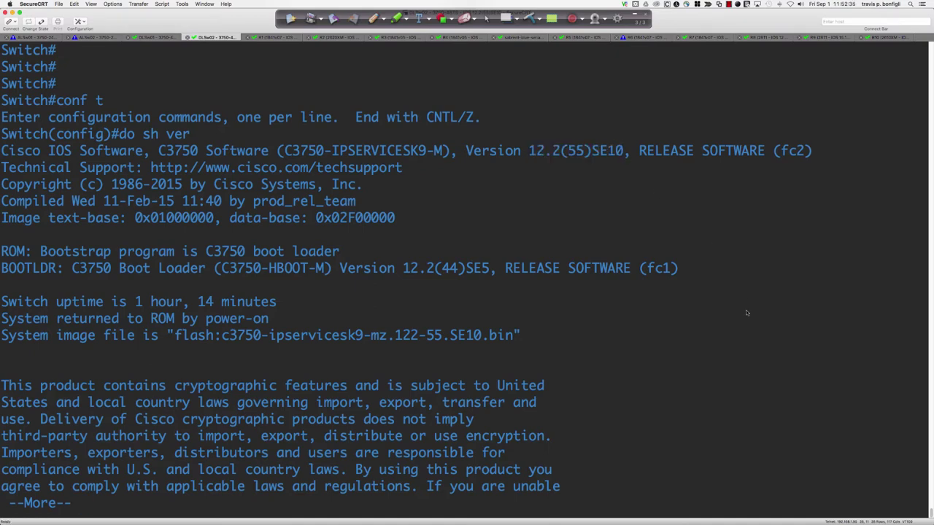
{"action": "key", "text": "q"}
{"action": "key", "text": "Return"}
{"action": "key", "text": "Return"}
{"action": "key", "text": "Return"}
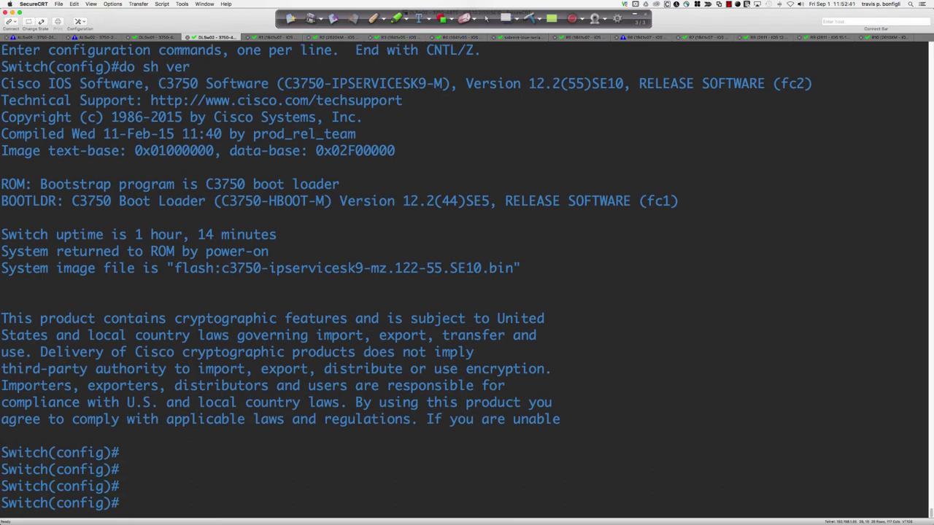
On the live switch, create VLAN 10 named Servers and VLAN 30 named Students
{"action": "type", "text": "vlan 10"}
{"action": "key", "text": "Return"}
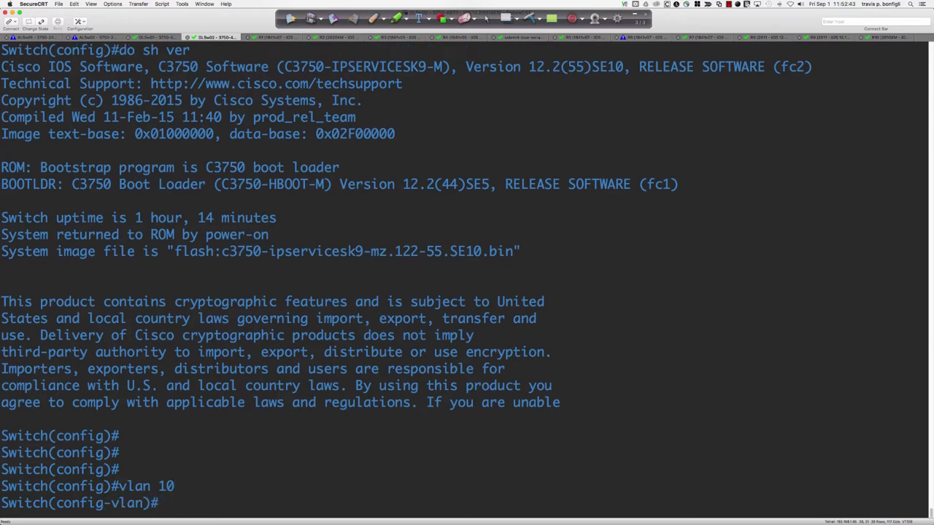
{"action": "type", "text": "Server"}
{"action": "type", "text": "s"}
{"action": "key", "text": "Return"}
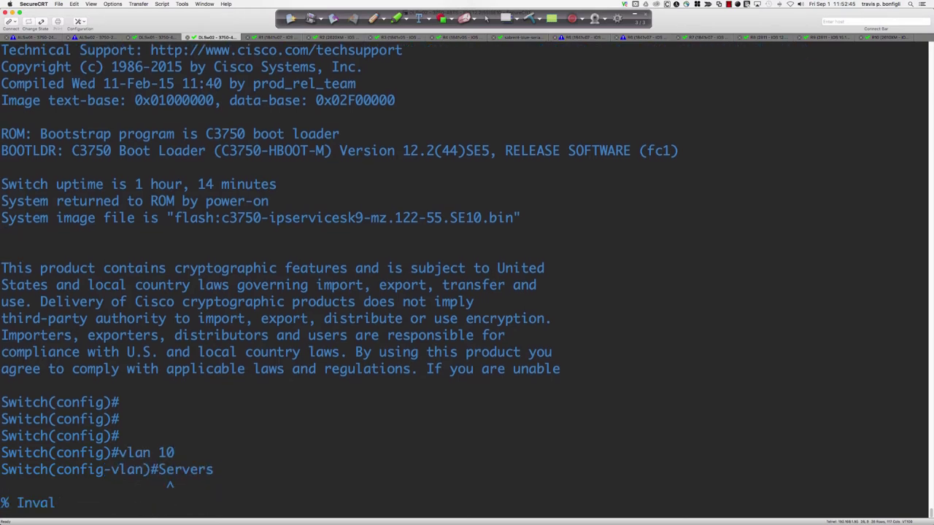
{"action": "type", "text": "name Servers"}
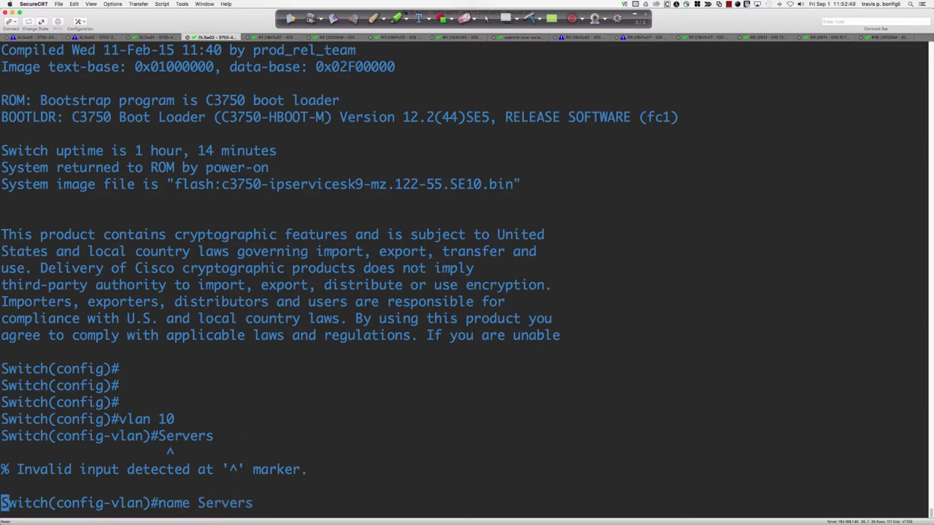
{"action": "key", "text": "Return"}
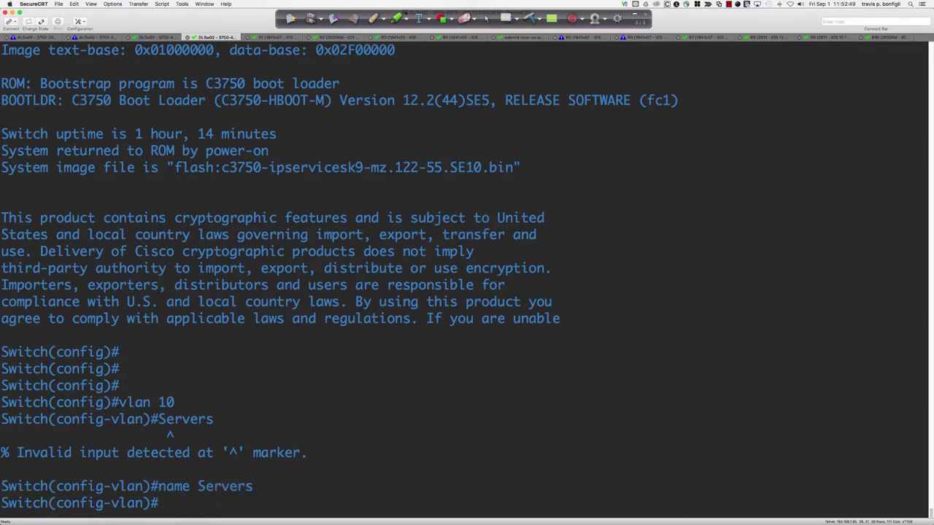
{"action": "type", "text": "vlan 30"}
{"action": "key", "text": "Return"}
{"action": "type", "text": "name Students"}
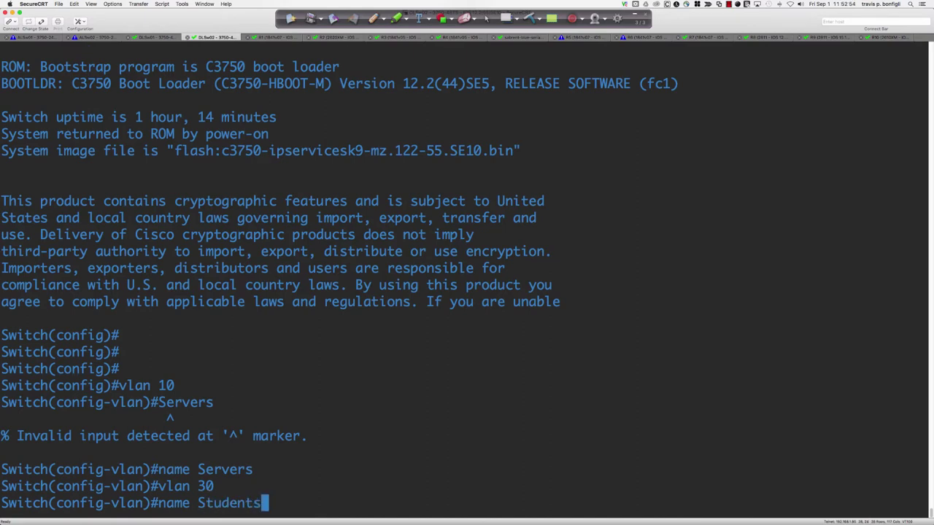
{"action": "key", "text": "Return"}
Create VLAN 45 named Native and list the VLANs to check the names
{"action": "type", "text": "vlan 45"}
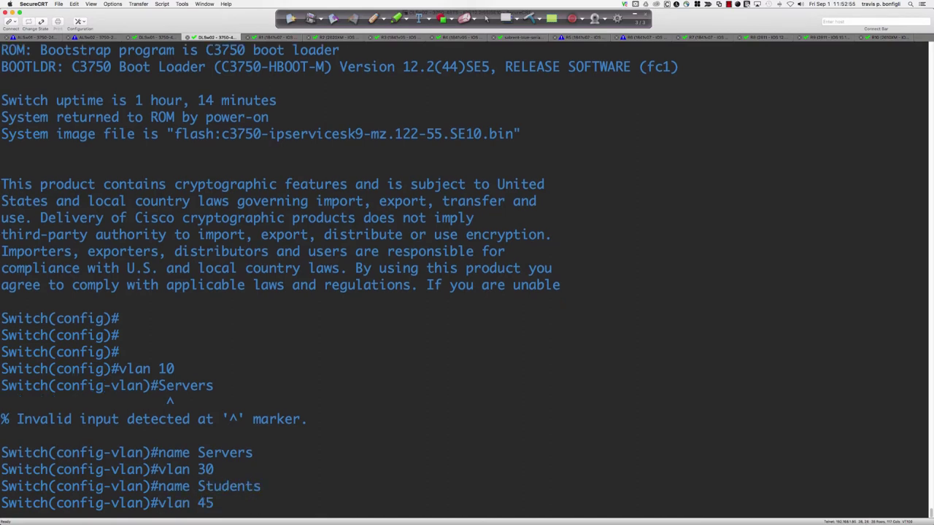
{"action": "key", "text": "Return"}
{"action": "type", "text": "name nativ"}
{"action": "key", "text": "BackSpace"}
{"action": "key", "text": "BackSpace"}
{"action": "key", "text": "BackSpace"}
{"action": "key", "text": "BackSpace"}
{"action": "key", "text": "BackSpace"}
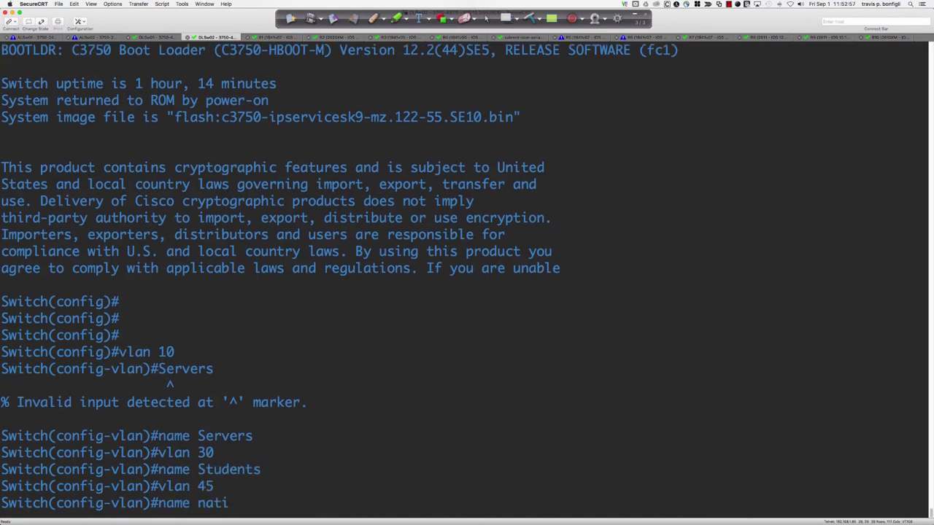
{"action": "type", "text": "Native"}
{"action": "key", "text": "Return"}
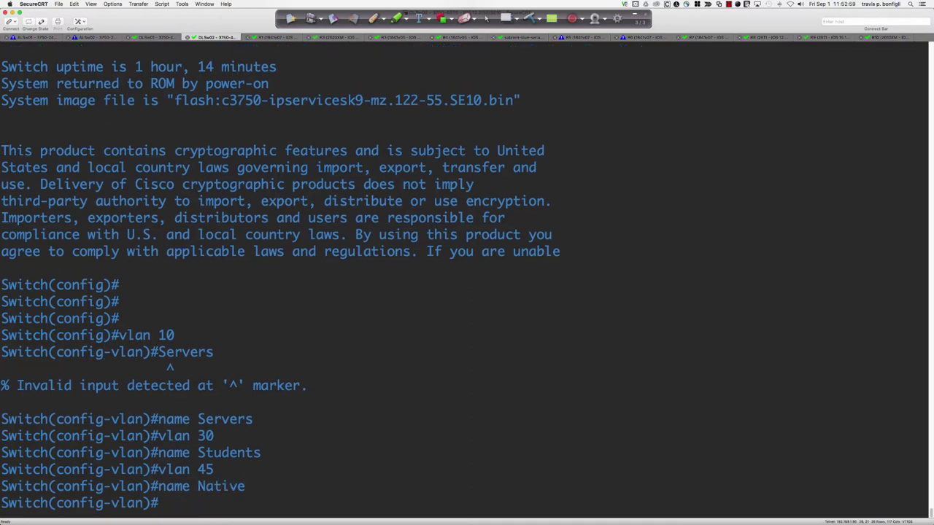
{"action": "type", "text": "vlan bri"}
{"action": "key", "text": "Return"}
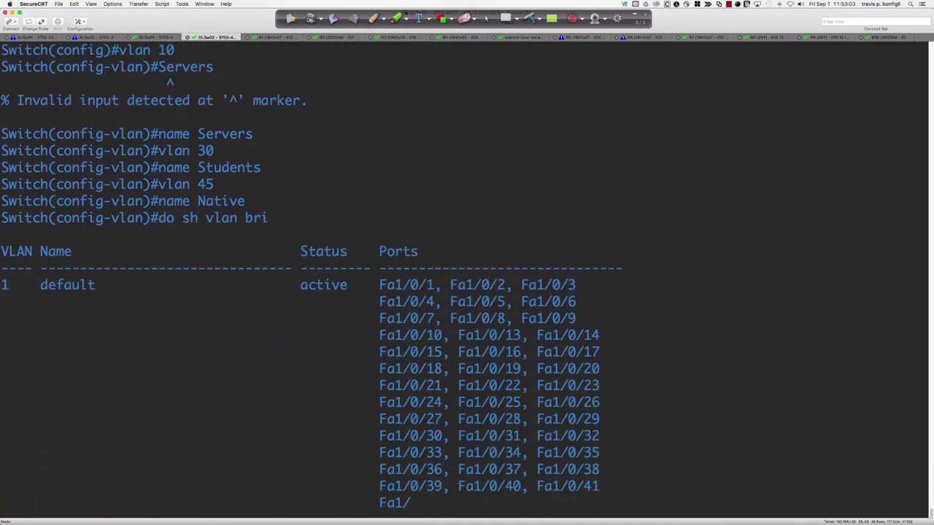
{"action": "key", "text": "space"}
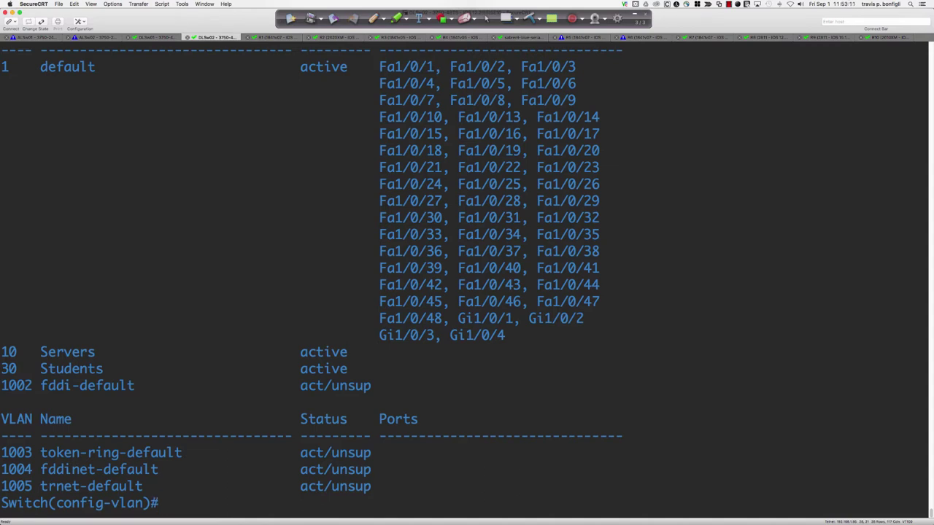
{"action": "key", "text": "Return"}
{"action": "key", "text": "Return"}
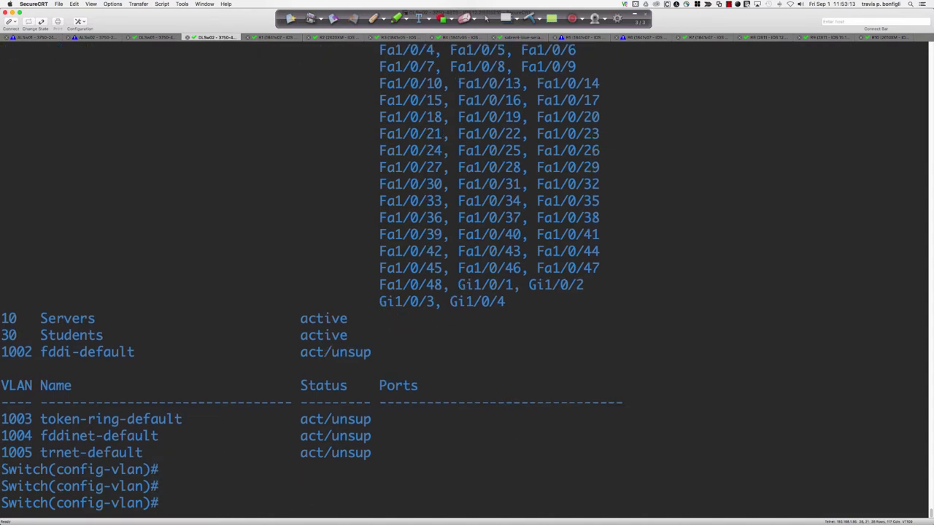
Create VLAN 60 named Management and verify it with 'do sh vlan bri'
{"action": "type", "text": "vlan 60"}
{"action": "key", "text": "Return"}
{"action": "type", "text": "name Management"}
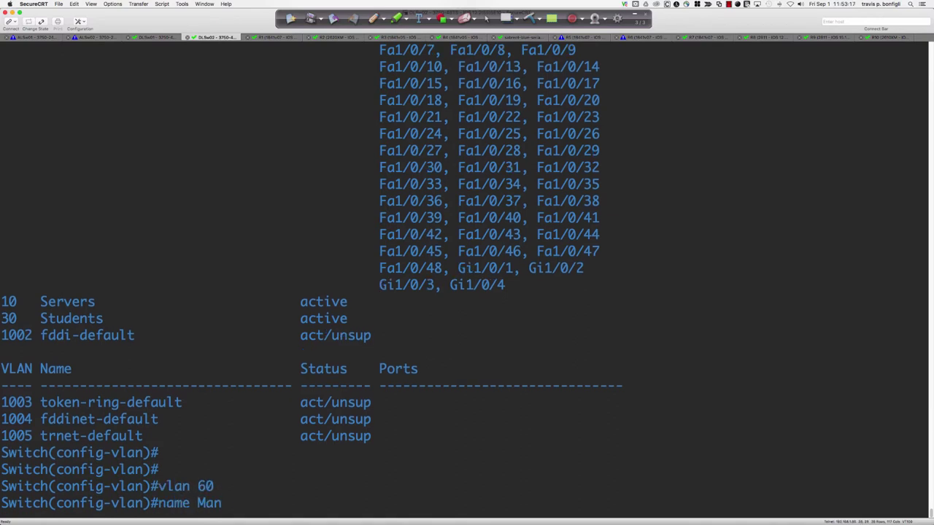
{"action": "key", "text": "Return"}
{"action": "type", "text": "do sh vlan bri"}
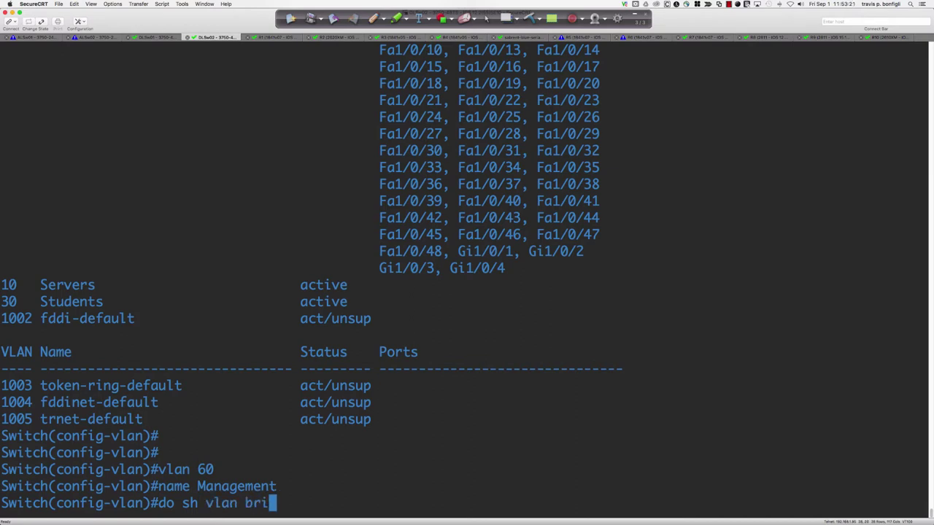
{"action": "key", "text": "Return"}
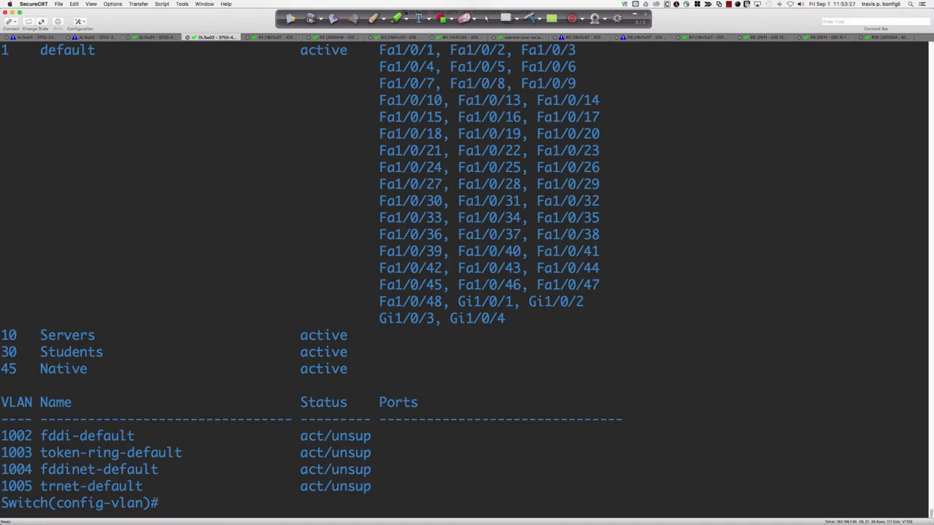
{"action": "key", "text": "Up"}
{"action": "key", "text": "Return"}
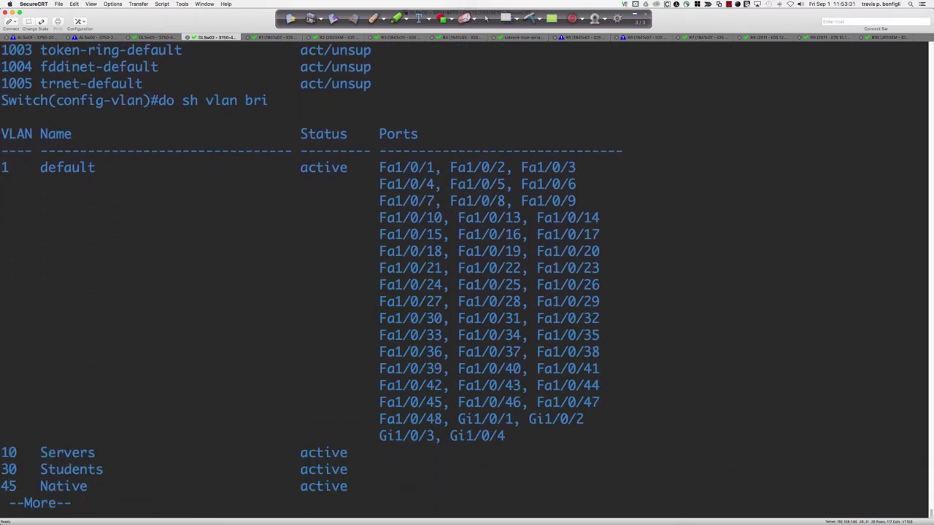
{"action": "key", "text": "space"}
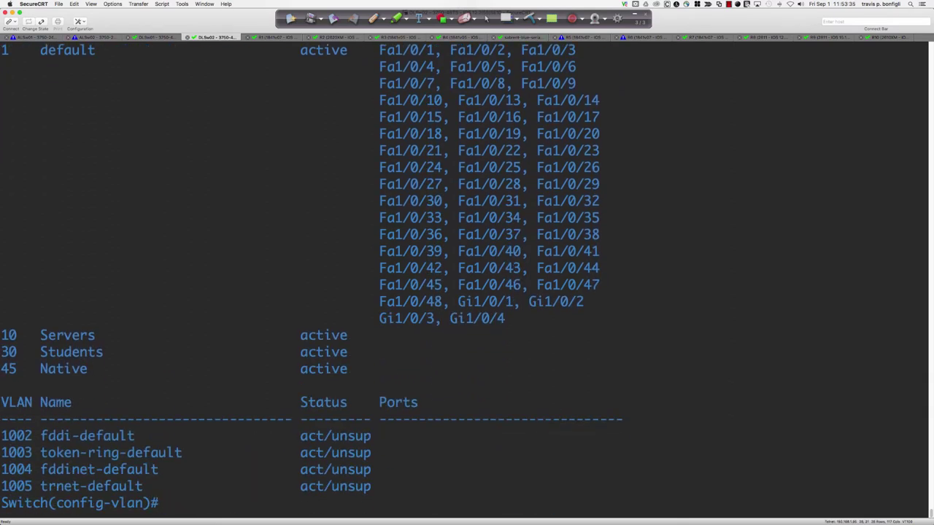
Leave configuration mode and list VLANs with 'sh vlan b', marking the 60 Management entry
{"action": "type", "text": "end"}
{"action": "key", "text": "Return"}
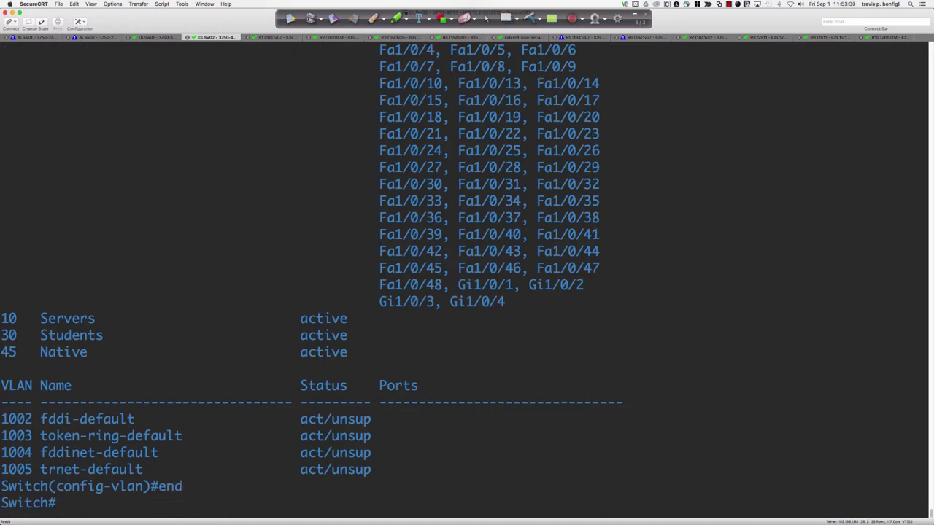
{"action": "type", "text": "sh vlan b"}
{"action": "key", "text": "Return"}
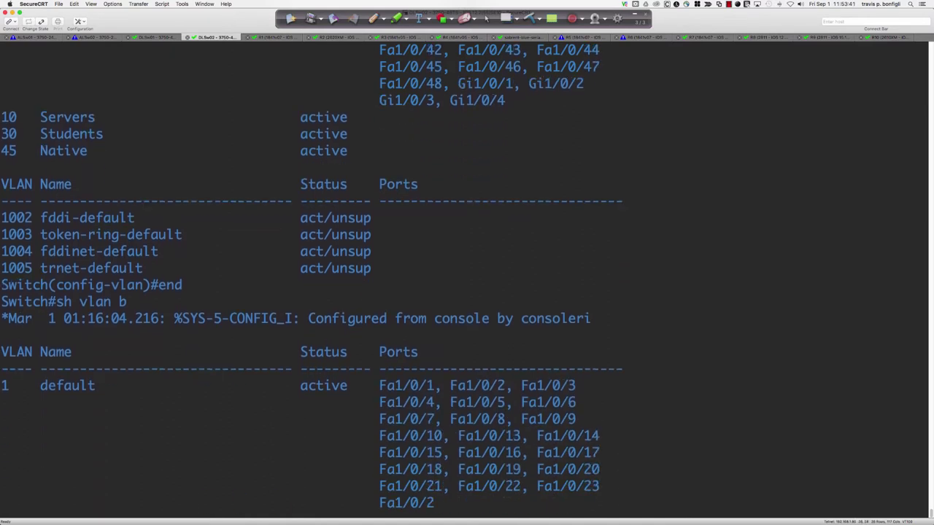
{"action": "key", "text": "space"}
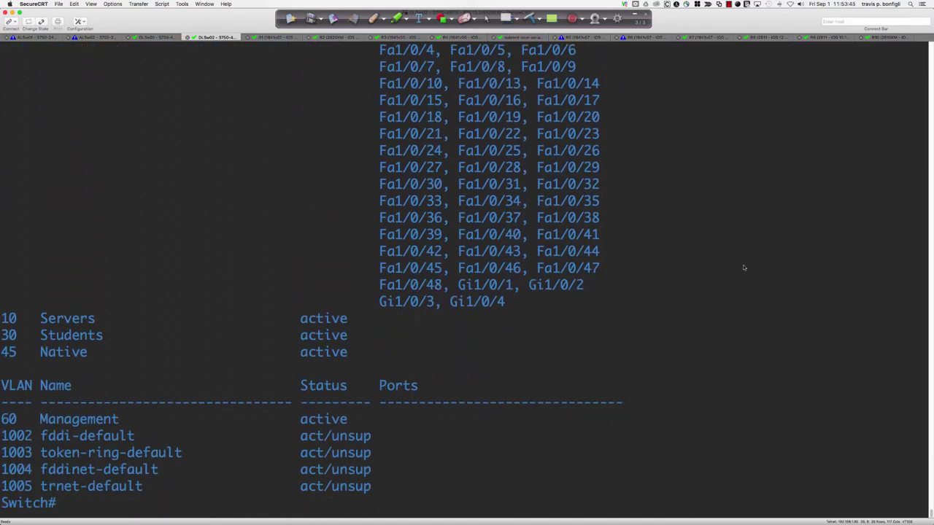
{"action": "left_click_drag", "start_coordinate": [137, 418], "coordinate": [1, 418]}
Review the Native through fddi-default VLAN rows, then switch back to Packet Tracer
{"action": "scroll", "coordinate": [187, 393], "scroll_direction": "up", "scroll_amount": 8}
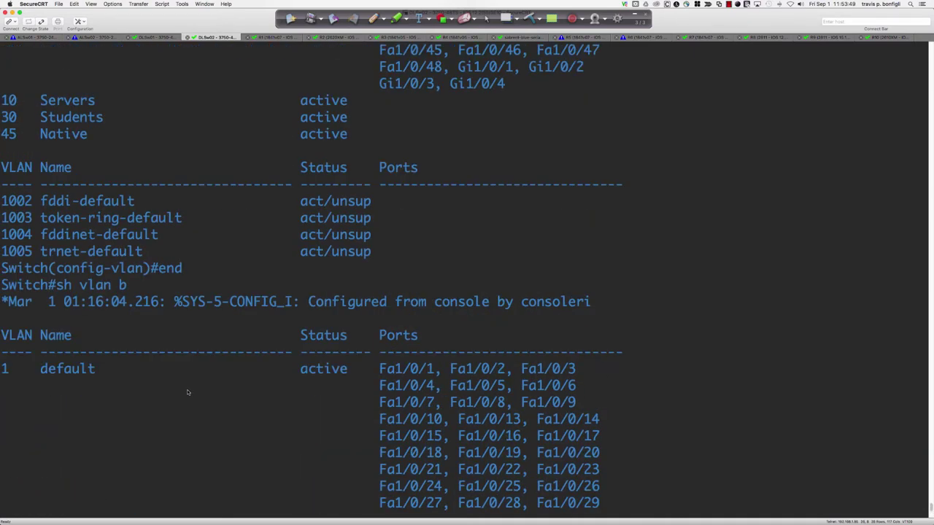
{"action": "scroll", "coordinate": [188, 393], "scroll_direction": "up", "scroll_amount": 3}
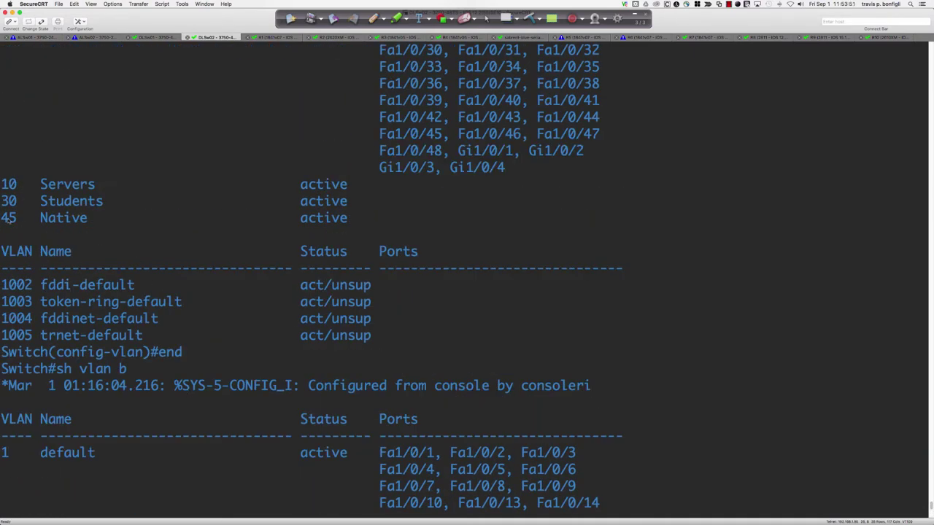
{"action": "left_click_drag", "start_coordinate": [7, 219], "coordinate": [168, 291]}
{"action": "left_click", "coordinate": [169, 295]}
{"action": "scroll", "coordinate": [541, 351], "scroll_direction": "down", "scroll_amount": 11}
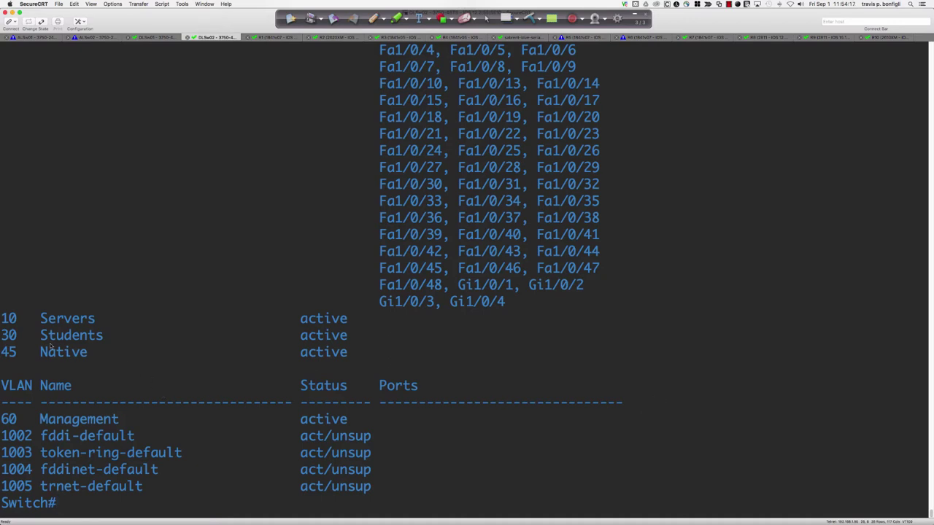
{"action": "left_click_drag", "start_coordinate": [48, 351], "coordinate": [258, 433]}
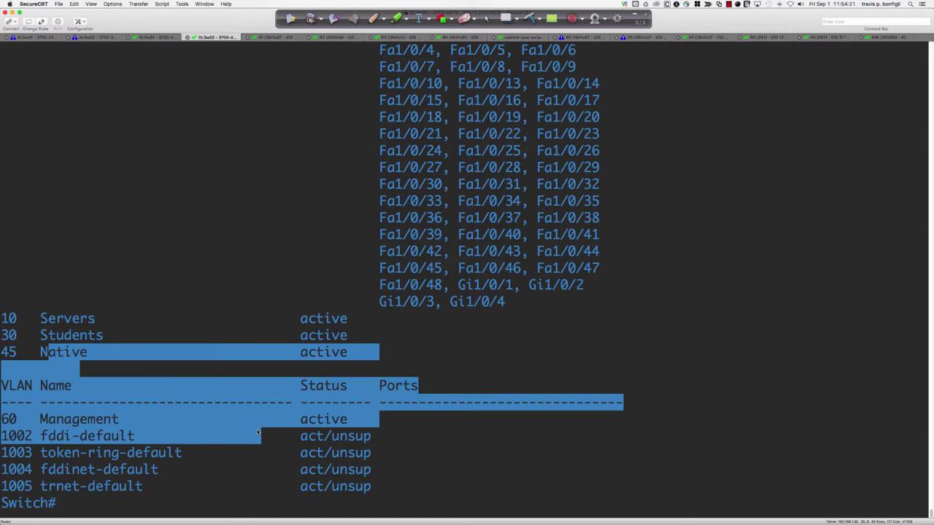
{"action": "left_click", "coordinate": [258, 433]}
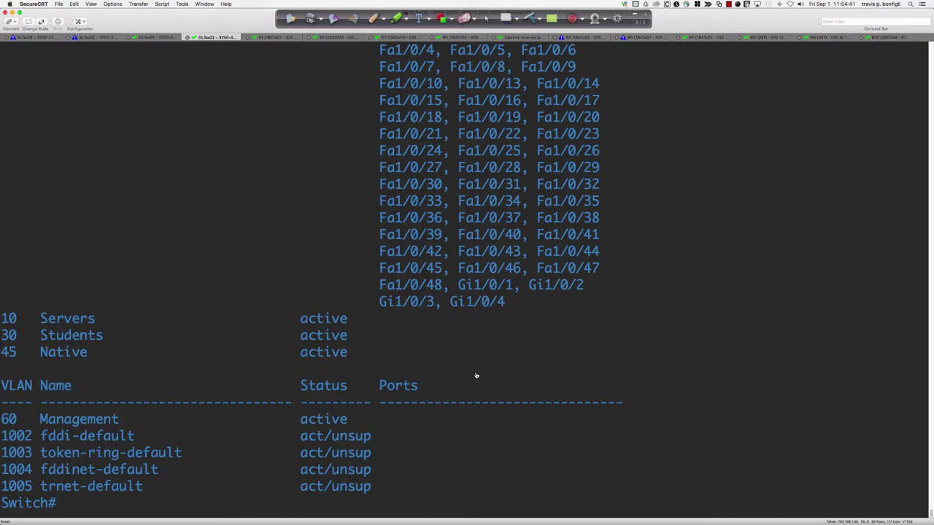
{"action": "key", "text": "super+Tab"}
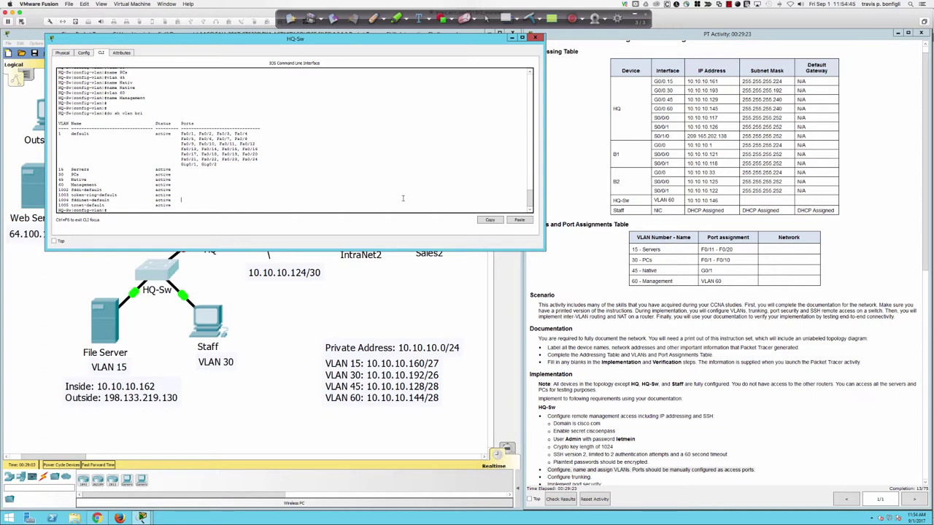
{"action": "key", "text": "Return"}
{"action": "key", "text": "Return"}
{"action": "key", "text": "Return"}
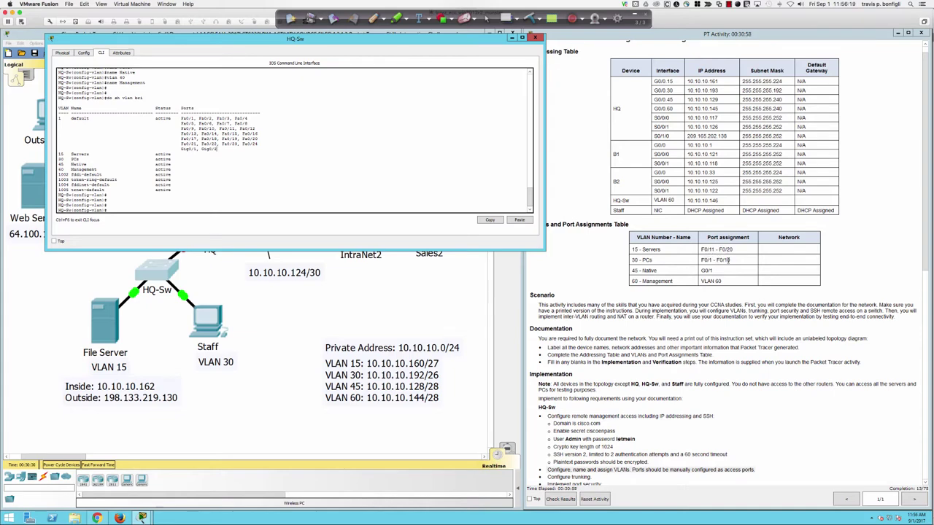
{"action": "key", "text": "Return"}
{"action": "key", "text": "Return"}
{"action": "key", "text": "Return"}
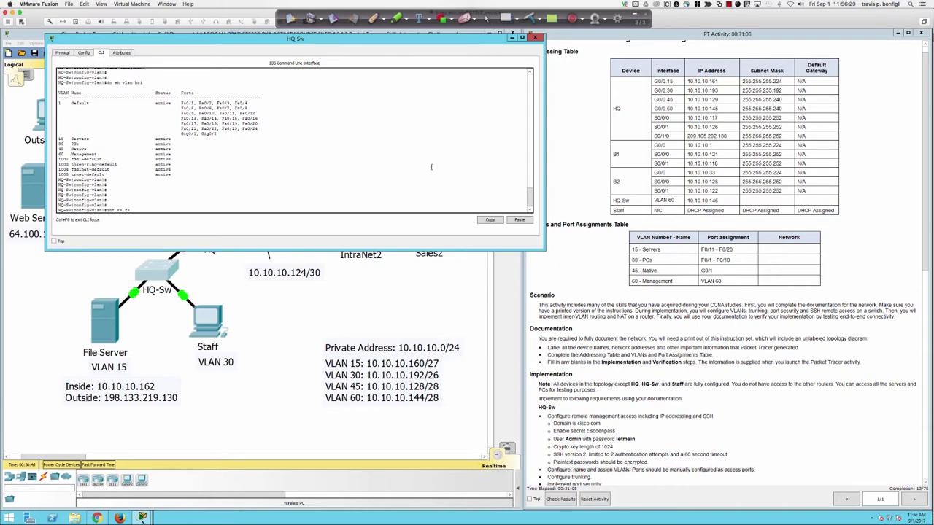
Select the port range Fa0/11–20 and set it to switchport mode access
{"action": "type", "text": "int ra fa0/11-20"}
{"action": "key", "text": "Return"}
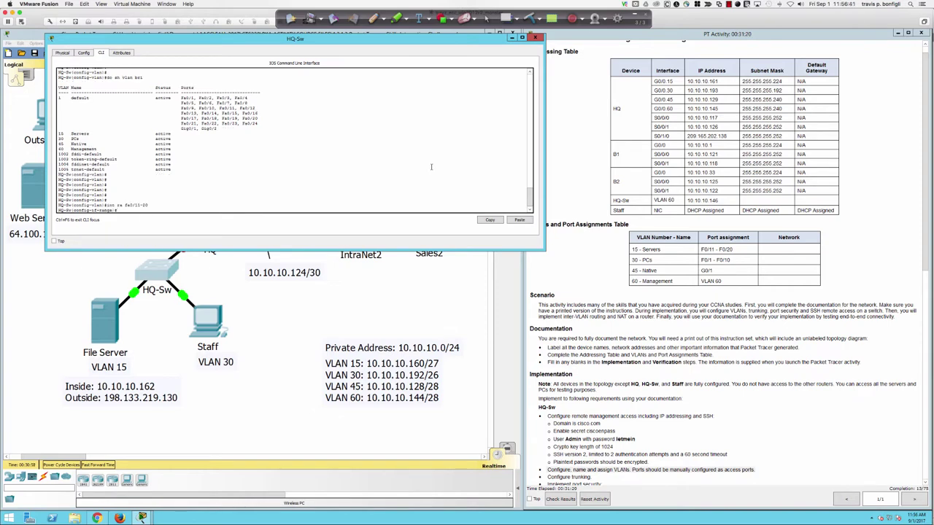
{"action": "type", "text": "sw"}
{"action": "key", "text": "Tab"}
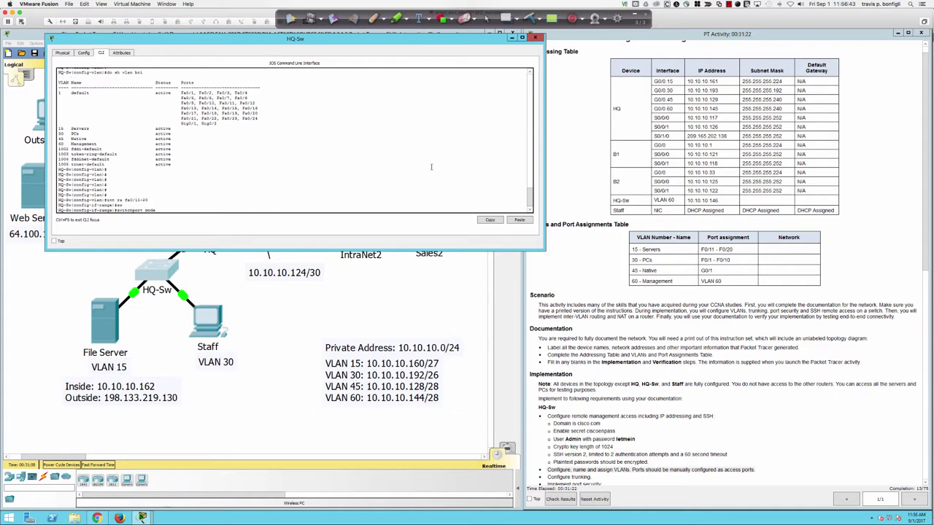
{"action": "key", "text": "Return"}
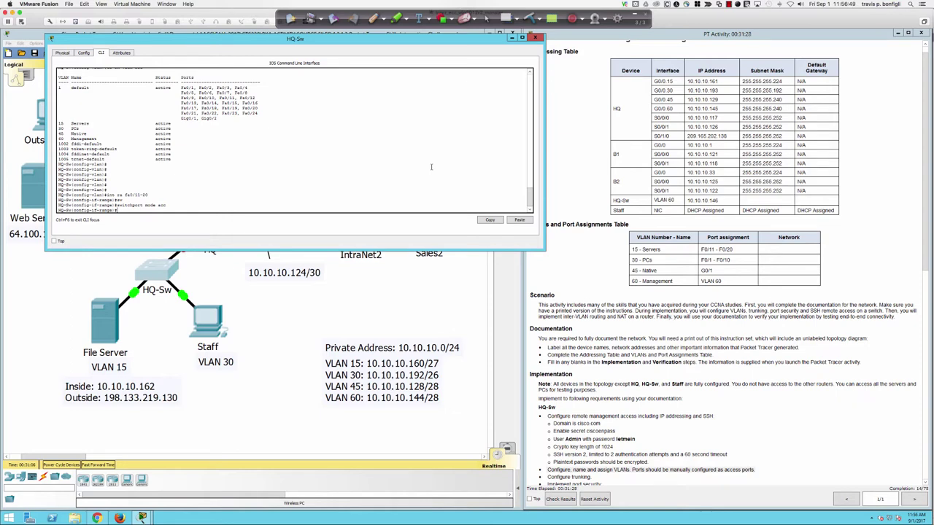
Assign ports Fa0/11–20 to access VLAN 15
{"action": "type", "text": "sw"}
{"action": "key", "text": "Tab"}
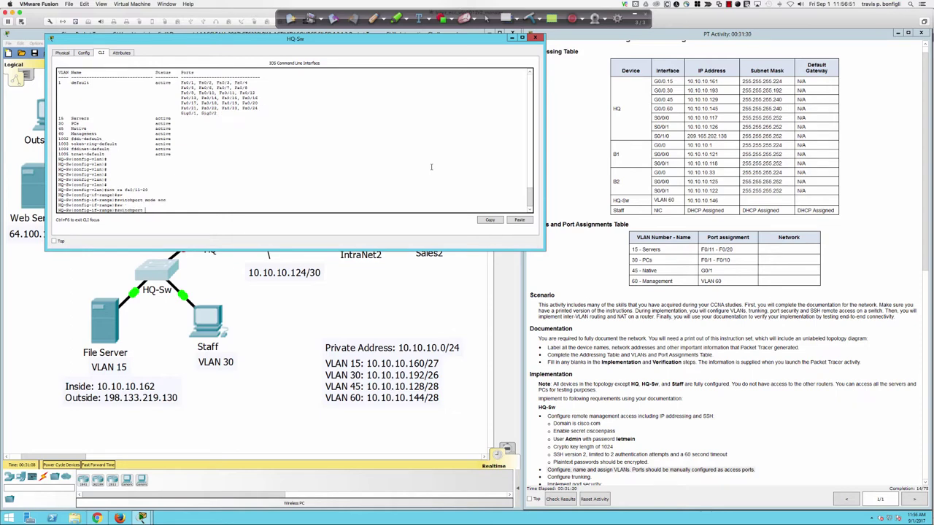
{"action": "type", "text": "acc"}
{"action": "key", "text": "Tab"}
{"action": "type", "text": "vla"}
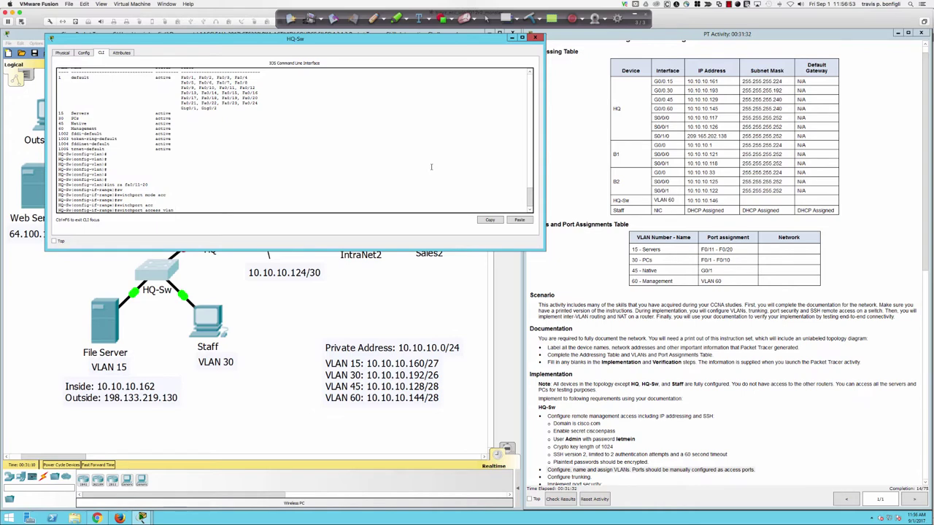
{"action": "type", "text": "n 15"}
{"action": "key", "text": "Return"}
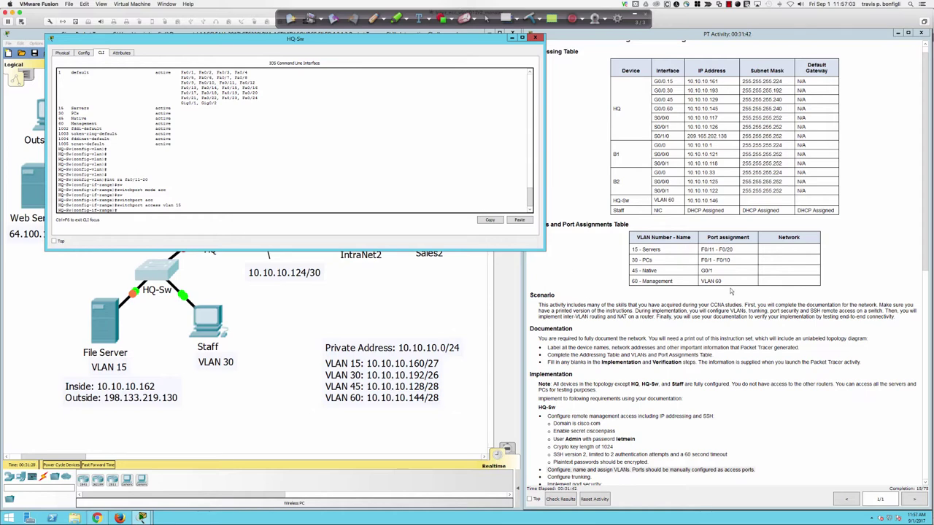
{"action": "scroll", "coordinate": [712, 313], "scroll_direction": "down", "scroll_amount": 3}
{"action": "scroll", "coordinate": [711, 312], "scroll_direction": "down", "scroll_amount": 1}
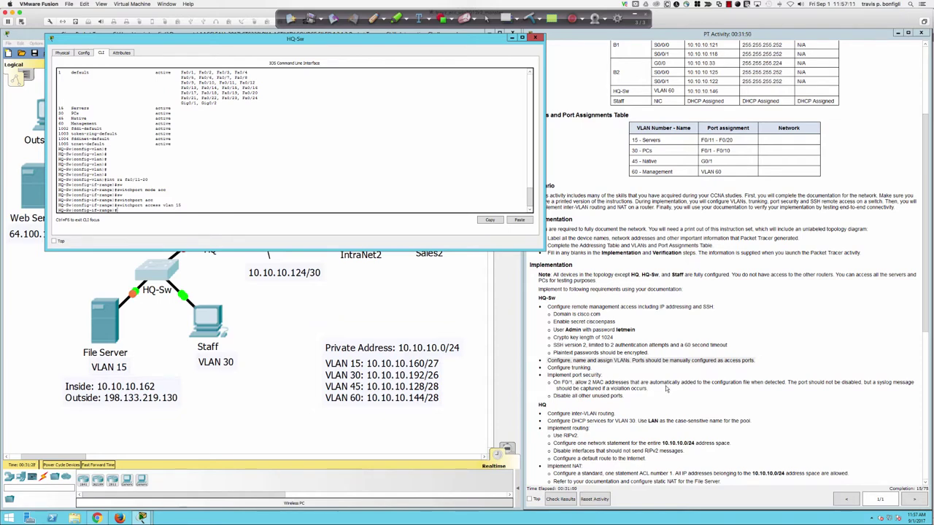
{"action": "scroll", "coordinate": [600, 394], "scroll_direction": "up", "scroll_amount": 1}
{"action": "scroll", "coordinate": [600, 395], "scroll_direction": "up", "scroll_amount": 4}
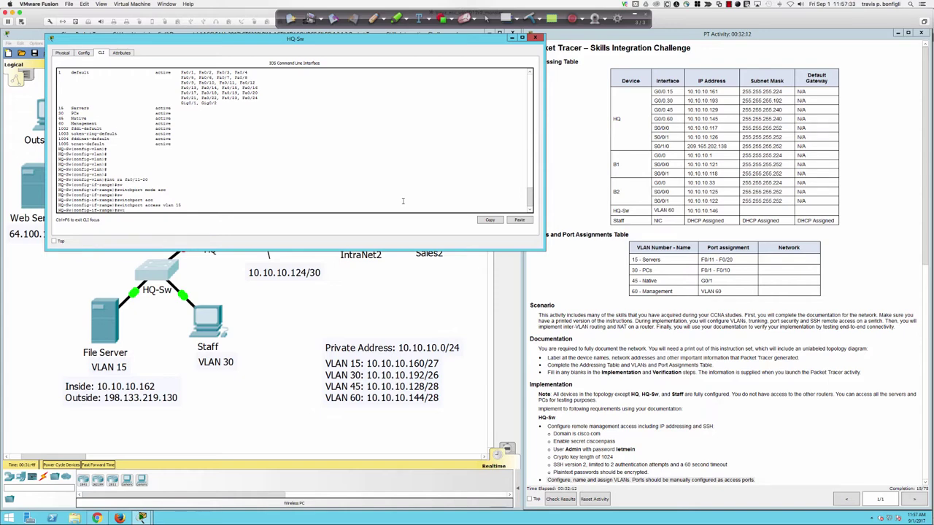
Try switchport port-security and switchport spanning completions, then erase the mistaken text
{"action": "key", "text": "Tab"}
{"action": "type", "text": "port"}
{"action": "key", "text": "Tab"}
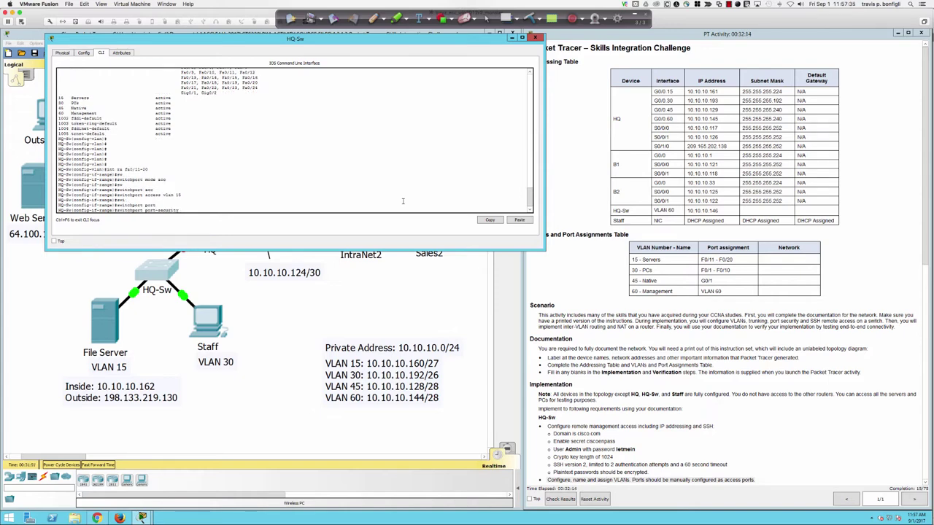
{"action": "key", "text": "BackSpace"}
{"action": "key", "text": "BackSpace"}
{"action": "key", "text": "BackSpace"}
{"action": "key", "text": "BackSpace"}
{"action": "key", "text": "BackSpace"}
{"action": "key", "text": "BackSpace"}
{"action": "key", "text": "BackSpace"}
{"action": "key", "text": "BackSpace"}
{"action": "key", "text": "BackSpace"}
{"action": "key", "text": "BackSpace"}
{"action": "key", "text": "BackSpace"}
{"action": "key", "text": "BackSpace"}
{"action": "key", "text": "BackSpace"}
{"action": "type", "text": "span"}
{"action": "key", "text": "Tab"}
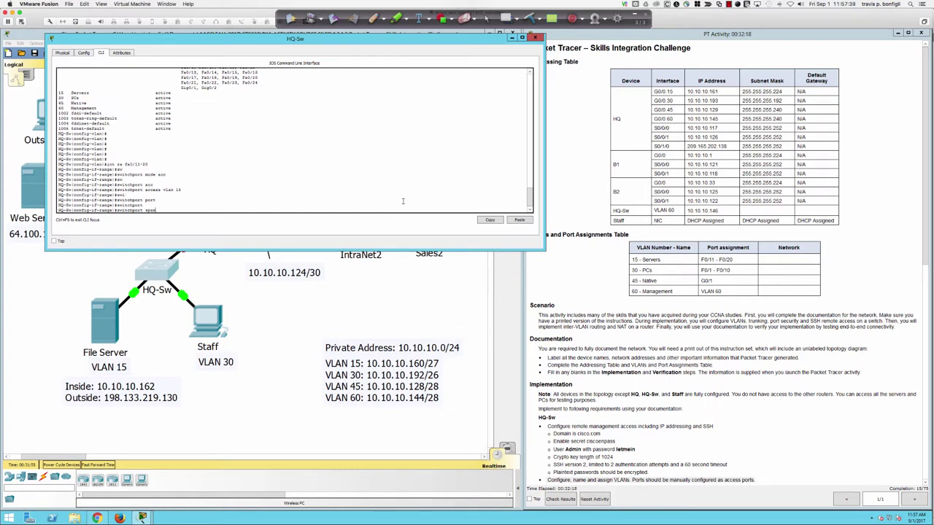
{"action": "key", "text": "Tab"}
{"action": "type", "text": "nin"}
{"action": "key", "text": "Tab"}
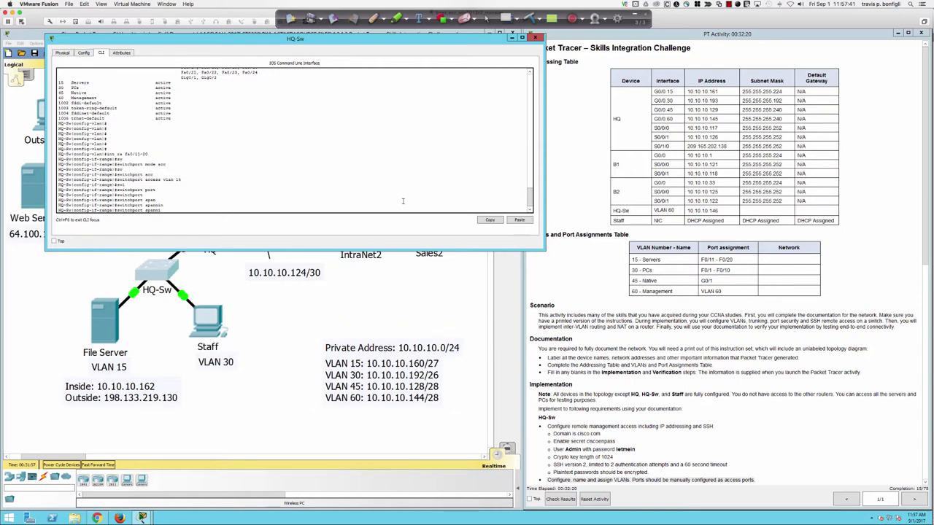
{"action": "key", "text": "BackSpace"}
{"action": "key", "text": "BackSpace"}
{"action": "key", "text": "BackSpace"}
{"action": "key", "text": "BackSpace"}
{"action": "key", "text": "BackSpace"}
{"action": "key", "text": "BackSpace"}
{"action": "key", "text": "BackSpace"}
{"action": "key", "text": "BackSpace"}
{"action": "key", "text": "BackSpace"}
{"action": "key", "text": "BackSpace"}
{"action": "key", "text": "BackSpace"}
{"action": "key", "text": "BackSpace"}
{"action": "key", "text": "BackSpace"}
{"action": "key", "text": "BackSpace"}
{"action": "key", "text": "BackSpace"}
{"action": "key", "text": "BackSpace"}
{"action": "key", "text": "BackSpace"}
List the spanning-tree portfast options for the Fa0/11–20 range
{"action": "type", "text": "span"}
{"action": "key", "text": "Tab"}
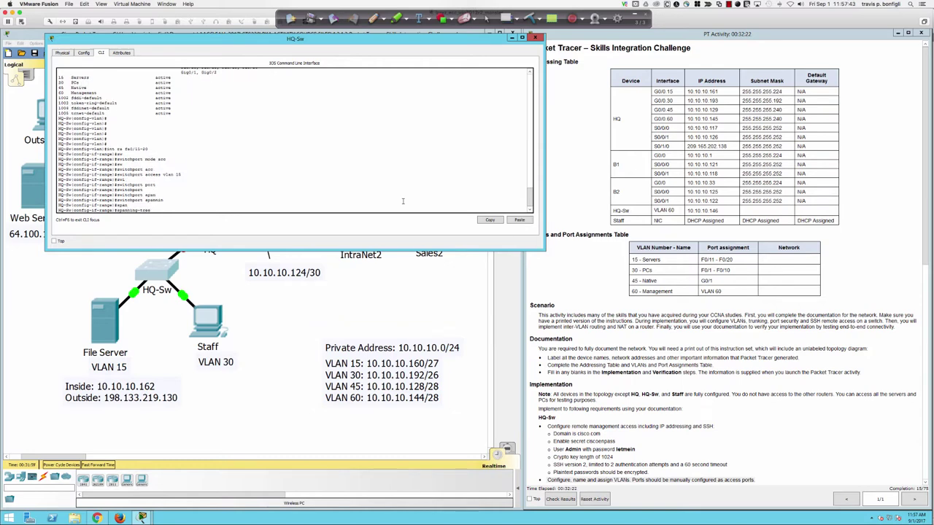
{"action": "type", "text": "port"}
{"action": "key", "text": "Tab"}
{"action": "type", "text": "fast ?"}
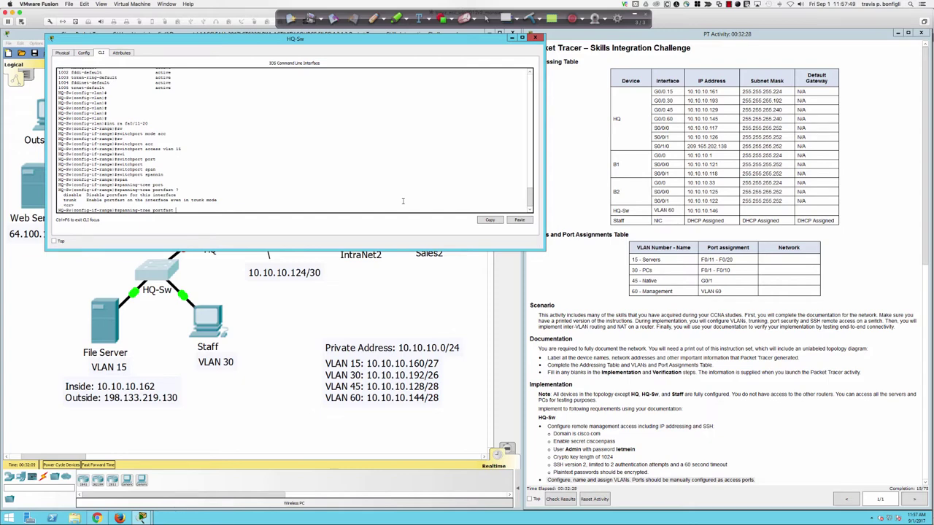
Replace portfast with bpduguard and list the spanning-tree bpduguard options
{"action": "key", "text": "BackSpace"}
{"action": "key", "text": "BackSpace"}
{"action": "key", "text": "BackSpace"}
{"action": "type", "text": "bpdug"}
{"action": "key", "text": "Tab"}
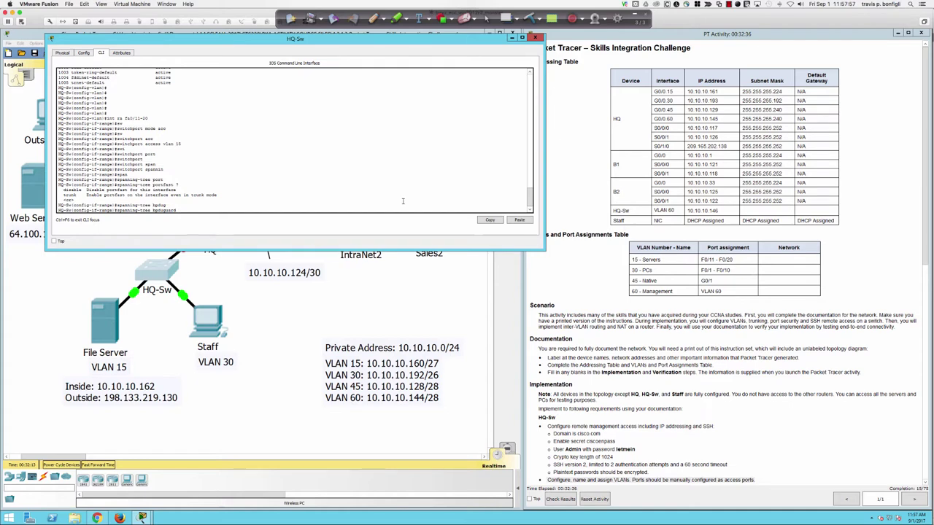
{"action": "type", "text": "?"}
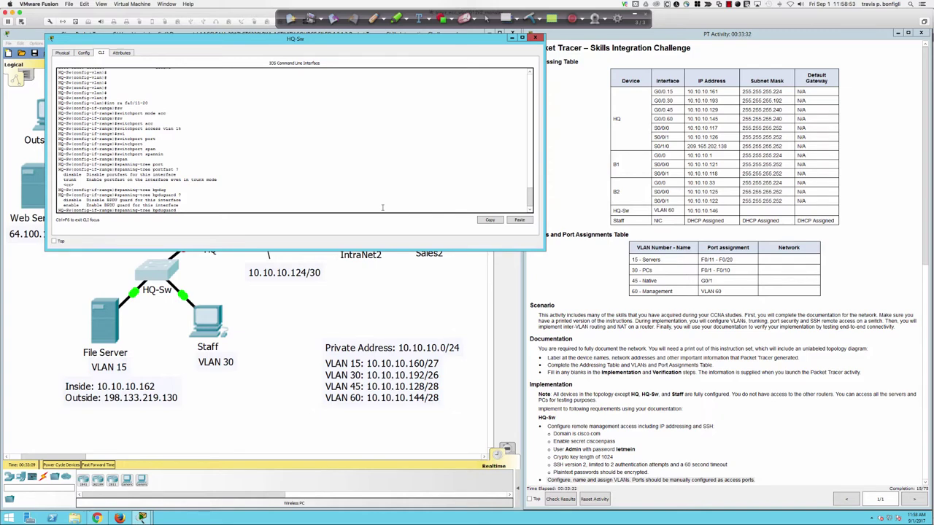
Apply spanning-tree bpduguard enable to ports Fa0/11–20
{"action": "key", "text": "Tab"}
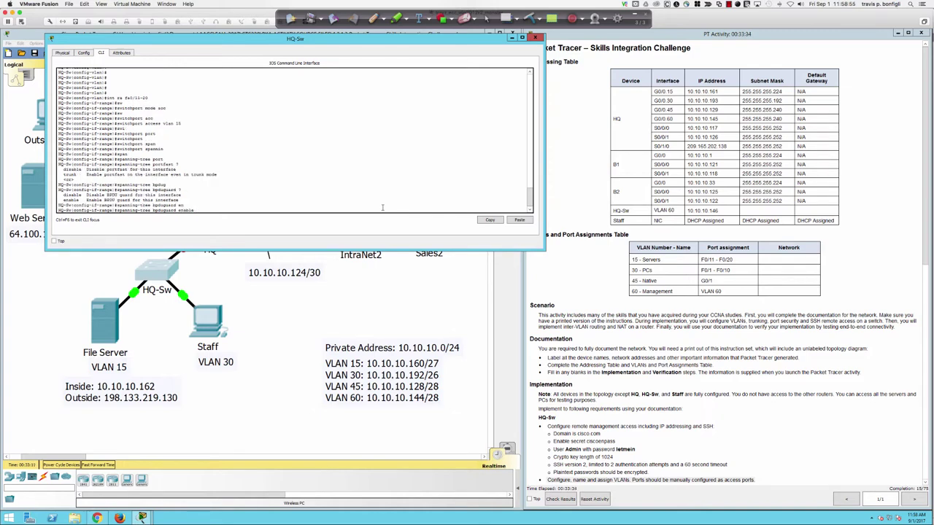
{"action": "key", "text": "Return"}
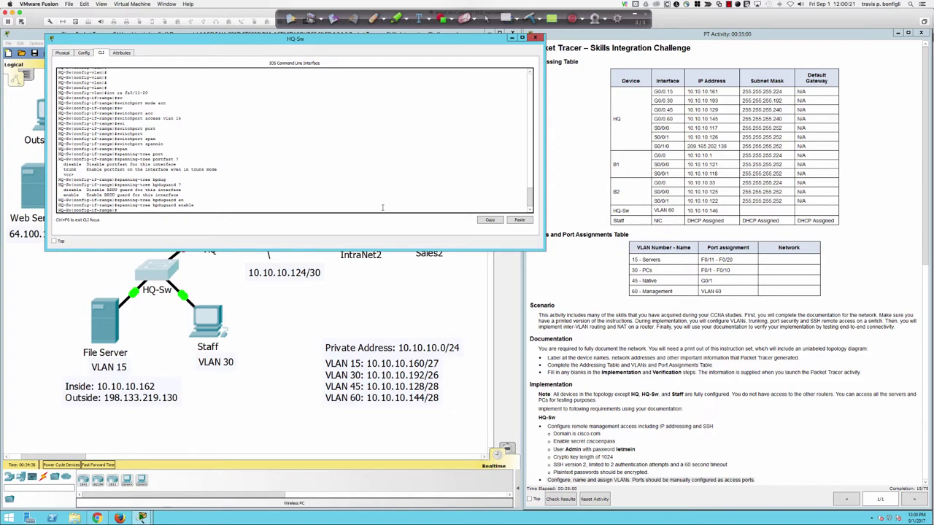
Apply spanning-tree portfast to the Fa0/11–20 range, accepting the non-trunking warnings
{"action": "type", "text": "sp"}
{"action": "key", "text": "Tab"}
{"action": "type", "text": "an"}
{"action": "key", "text": "Tab"}
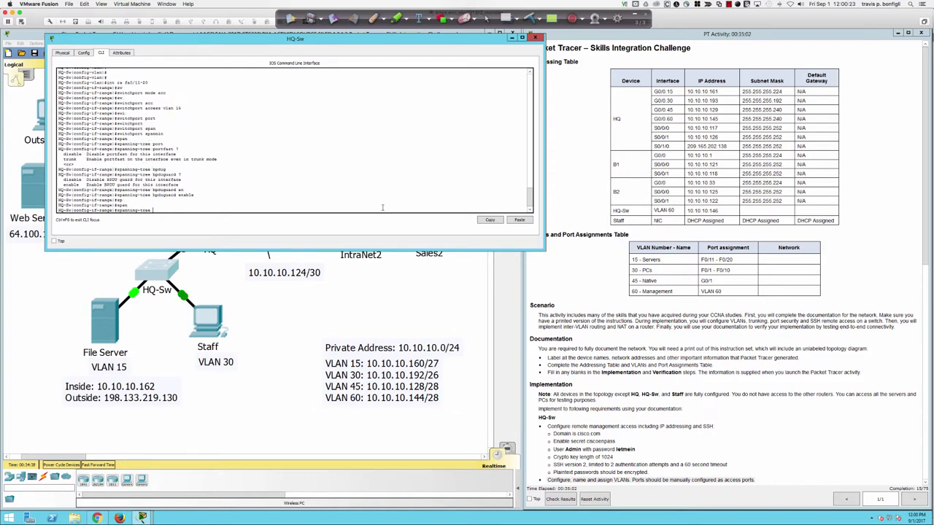
{"action": "type", "text": "port"}
{"action": "key", "text": "Tab"}
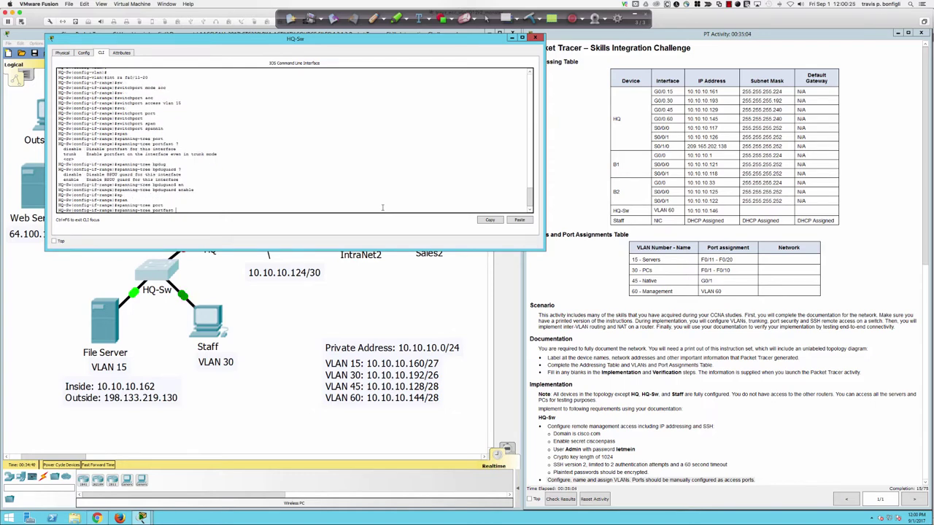
{"action": "key", "text": "Return"}
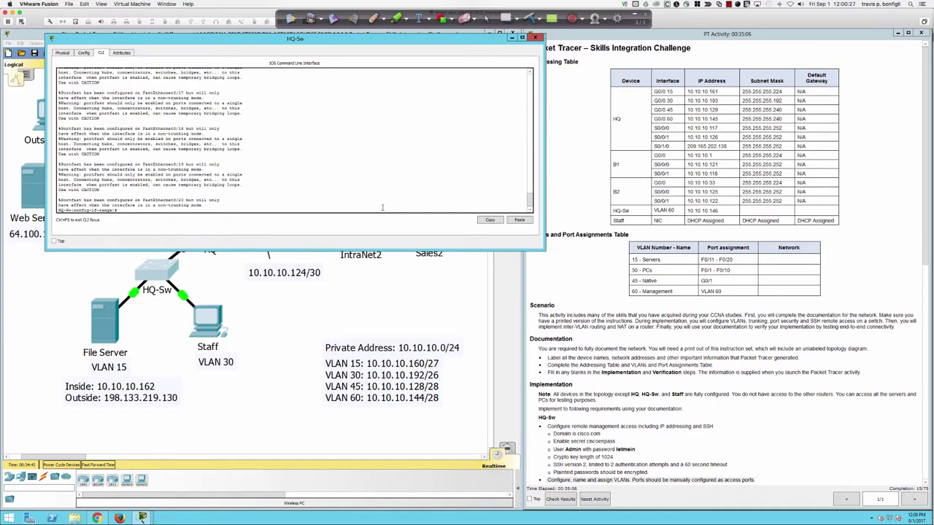
{"action": "key", "text": "Return"}
{"action": "key", "text": "Return"}
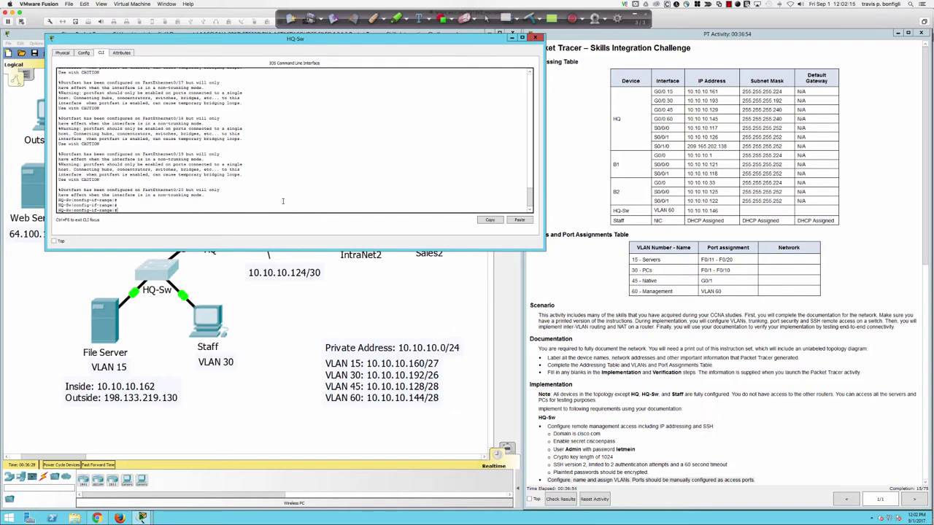
Select the Fa0/1–10 range and make the ports access ports in VLAN 30
{"action": "key", "text": "Return"}
{"action": "key", "text": "Return"}
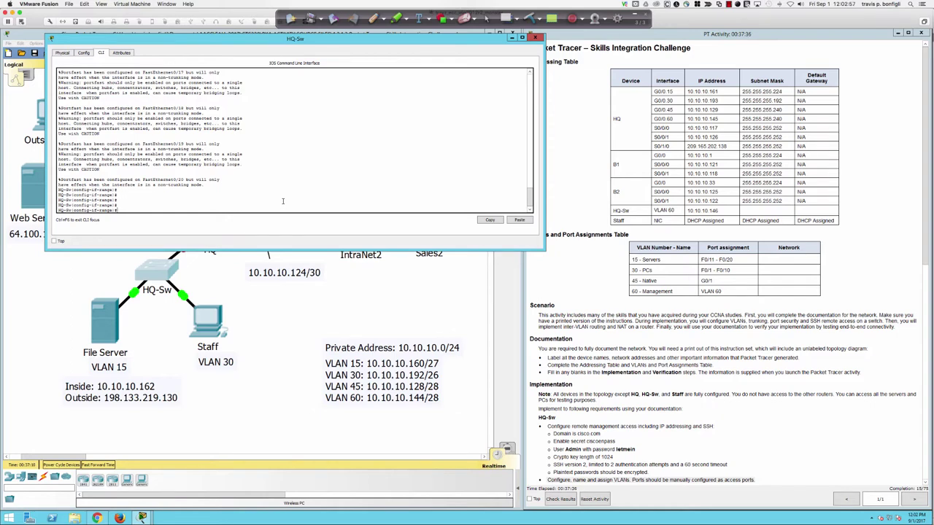
{"action": "type", "text": "swit"}
{"action": "type", "text": "fa"}
{"action": "type", "text": "0/1-"}
{"action": "type", "text": "10"}
{"action": "key", "text": "Return"}
{"action": "type", "text": "swi"}
{"action": "key", "text": "Tab"}
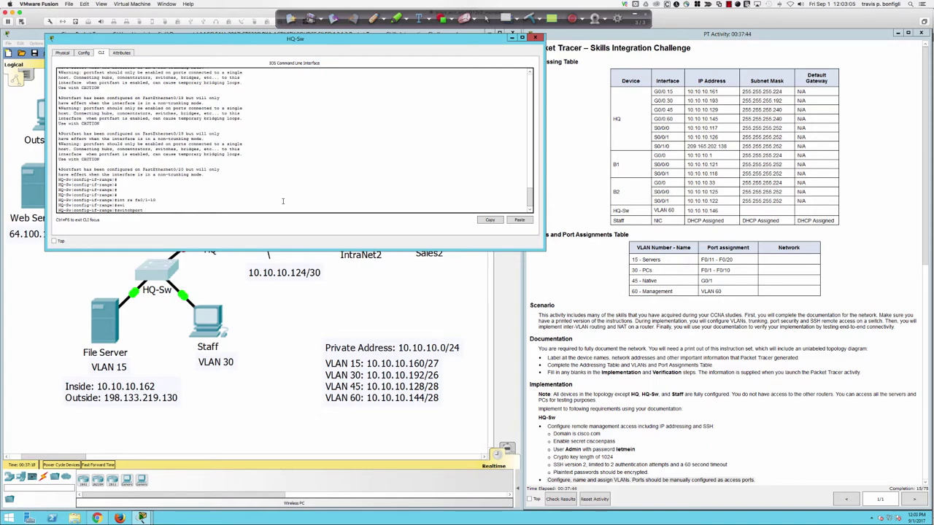
{"action": "type", "text": "mode acc"}
{"action": "key", "text": "Return"}
{"action": "type", "text": "swi"}
{"action": "key", "text": "Tab"}
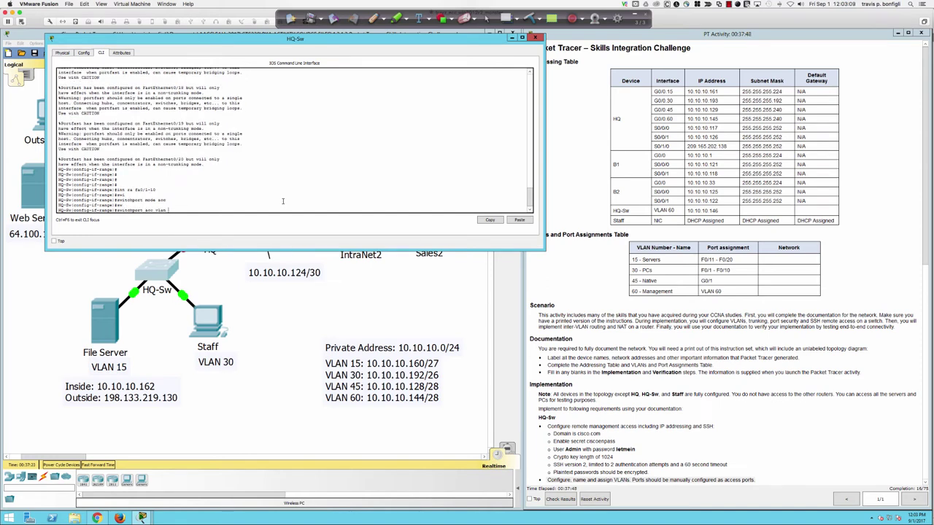
{"action": "type", "text": "acc vlan 30"}
{"action": "key", "text": "Return"}
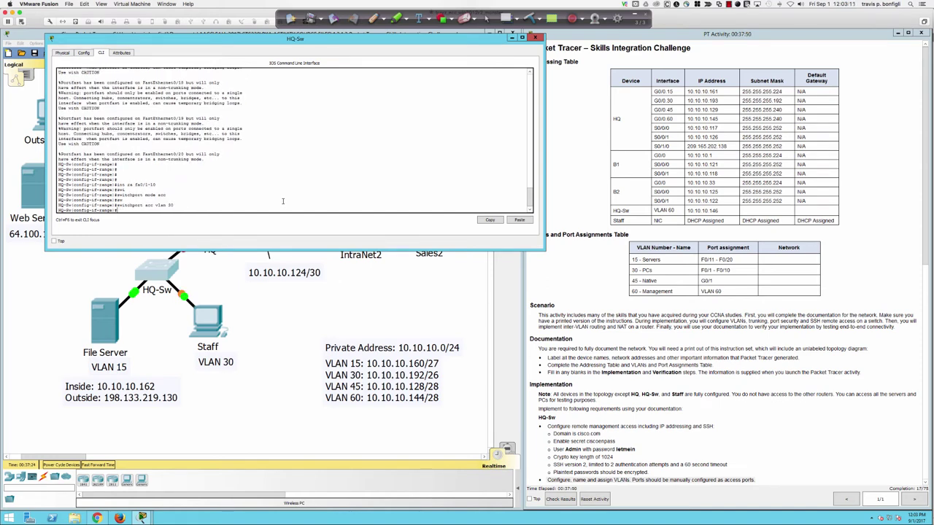
Enable spanning-tree BPDU guard and PortFast on Fa0/1–Fa0/10
{"action": "type", "text": "span"}
{"action": "key", "text": "Tab"}
{"action": "type", "text": "bpdu"}
{"action": "key", "text": "Tab"}
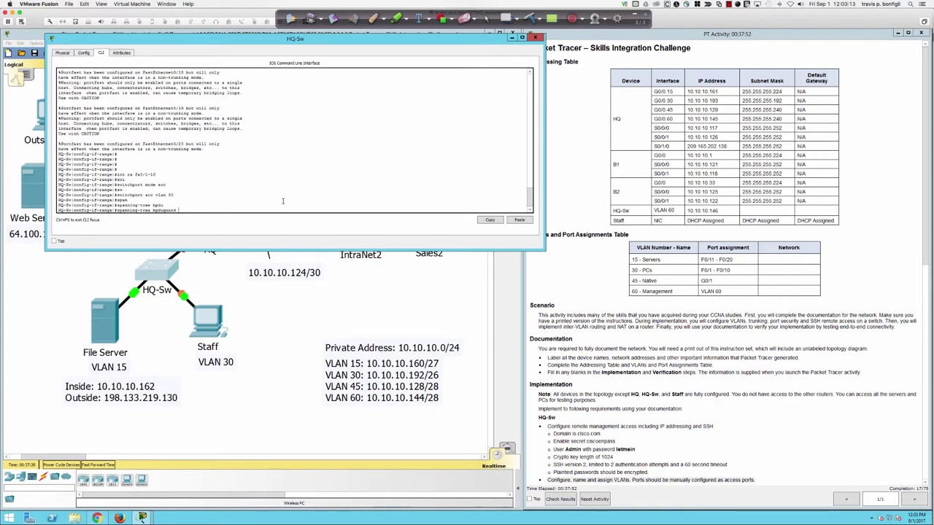
{"action": "type", "text": "en"}
{"action": "key", "text": "Tab"}
{"action": "key", "text": "Return"}
{"action": "type", "text": "span"}
{"action": "key", "text": "Tab"}
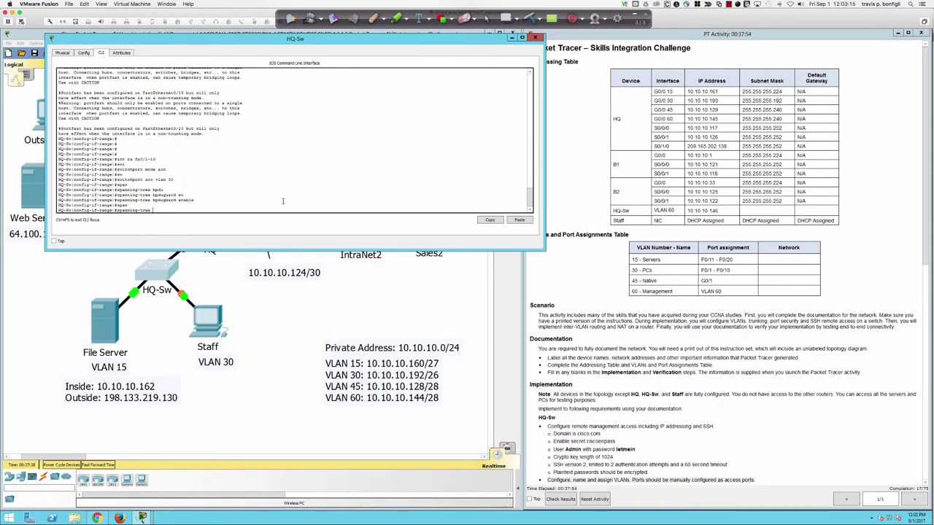
{"action": "type", "text": "por"}
{"action": "key", "text": "Return"}
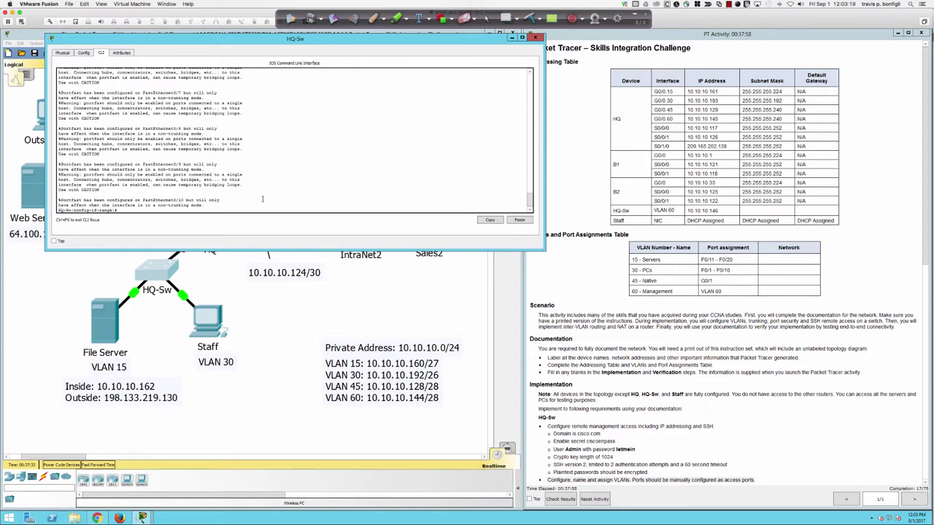
Highlight the PortFast warning through its 'Use with CAUTION' line
{"action": "left_click_drag", "start_coordinate": [73, 179], "coordinate": [240, 186]}
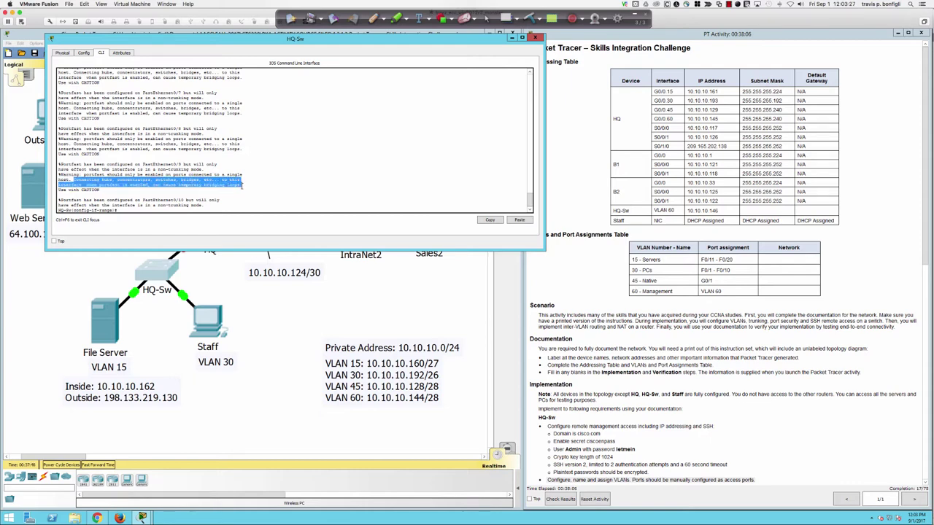
{"action": "left_click_drag", "start_coordinate": [242, 184], "coordinate": [242, 191]}
{"action": "left_click", "coordinate": [239, 201]}
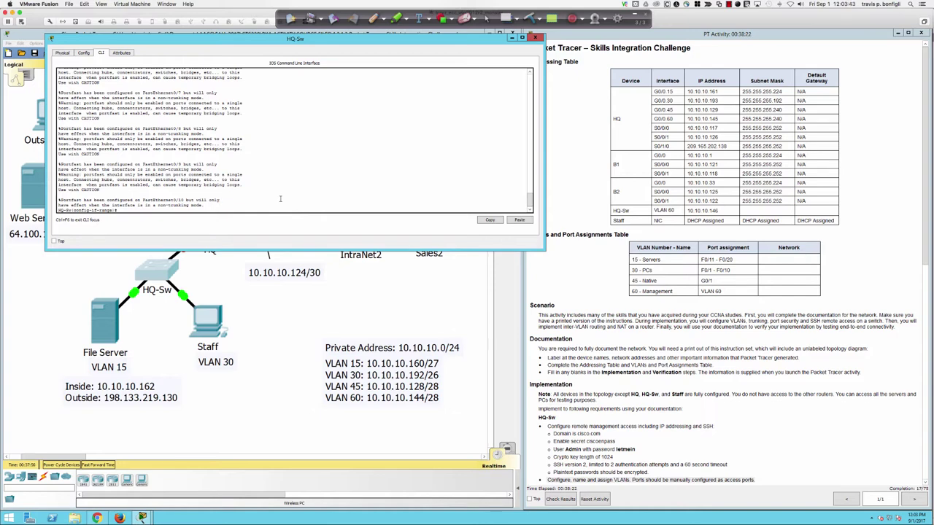
Apply no shutdown to the selected port range
{"action": "key", "text": "Return"}
{"action": "key", "text": "Return"}
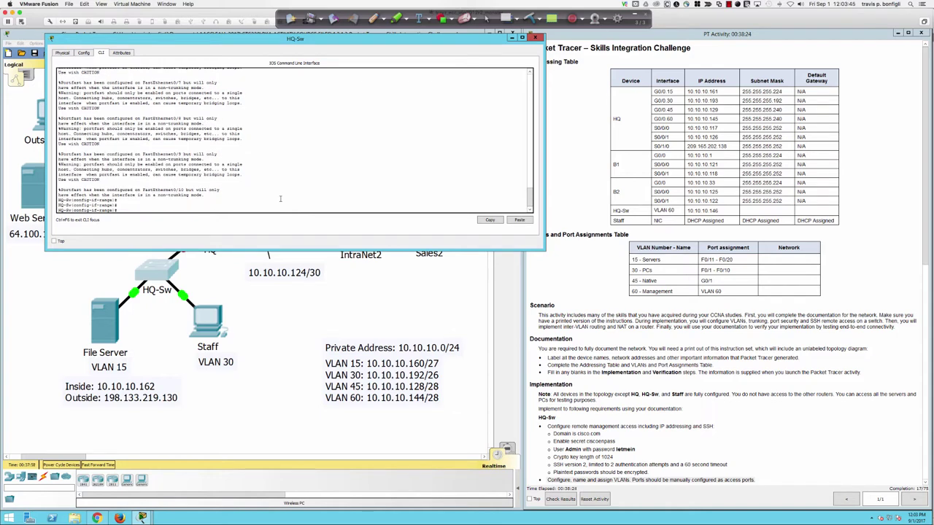
{"action": "type", "text": "no shut"}
{"action": "key", "text": "Return"}
{"action": "key", "text": "Return"}
{"action": "key", "text": "Return"}
{"action": "key", "text": "Return"}
{"action": "key", "text": "Return"}
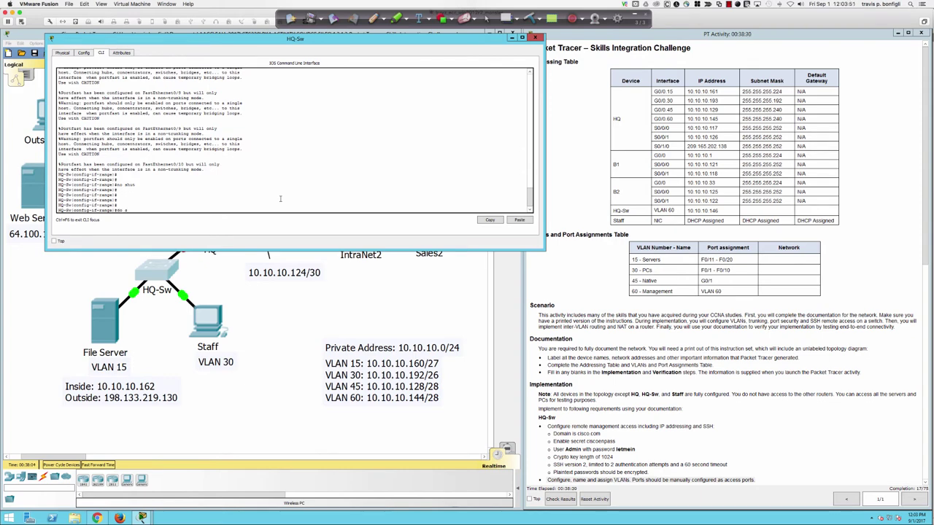
Page through the 'do sh ru' output to the end of the running configuration
{"action": "type", "text": "do sh ru"}
{"action": "key", "text": "Return"}
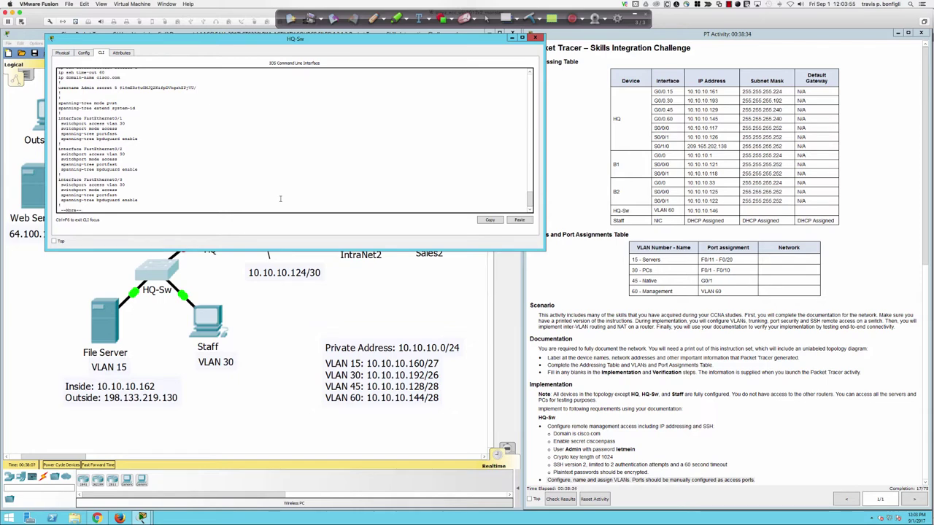
{"action": "key", "text": "space"}
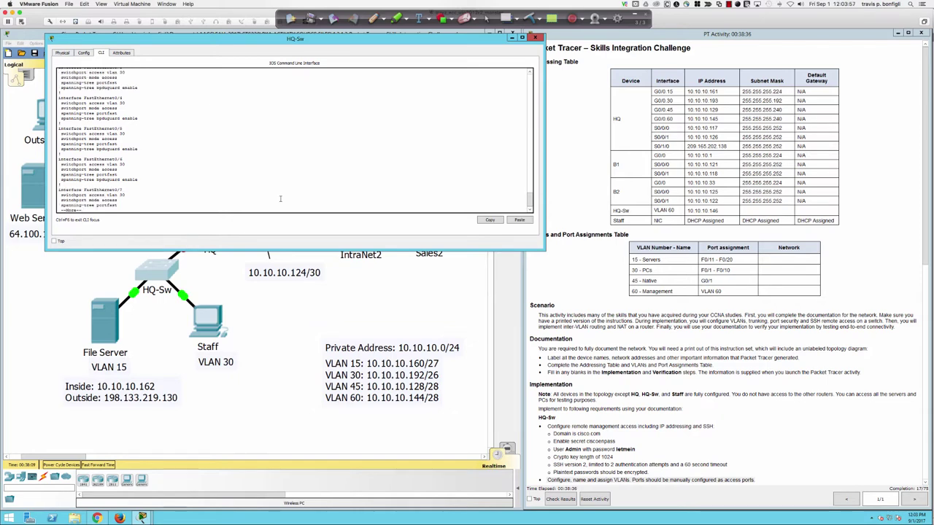
{"action": "key", "text": "space"}
{"action": "key", "text": "space"}
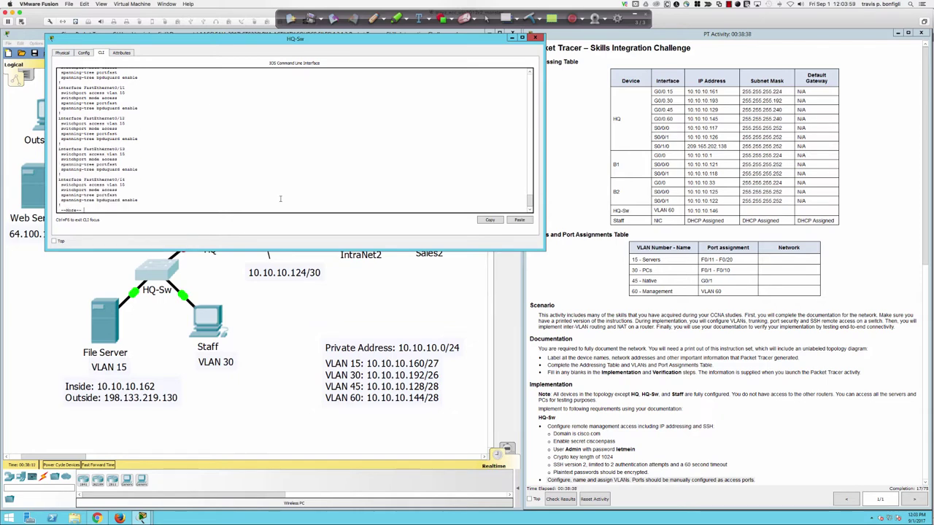
{"action": "key", "text": "space"}
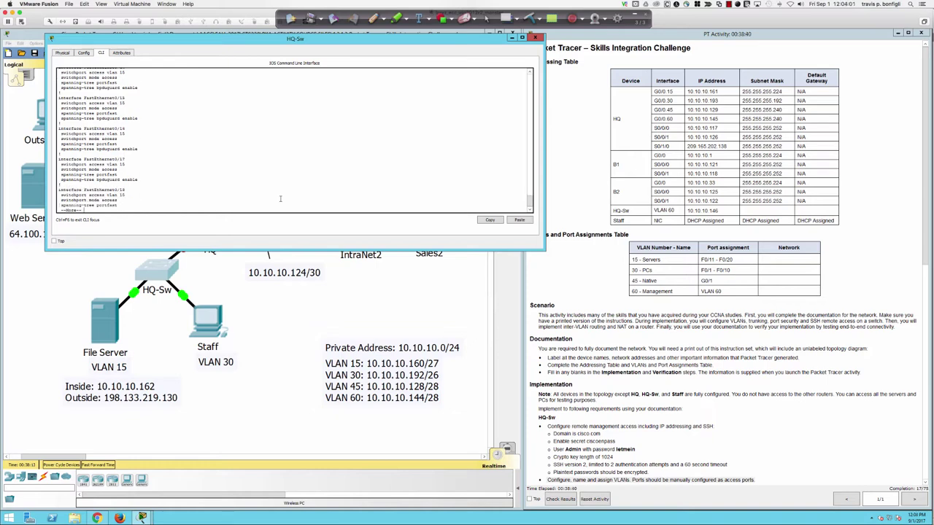
{"action": "key", "text": "space"}
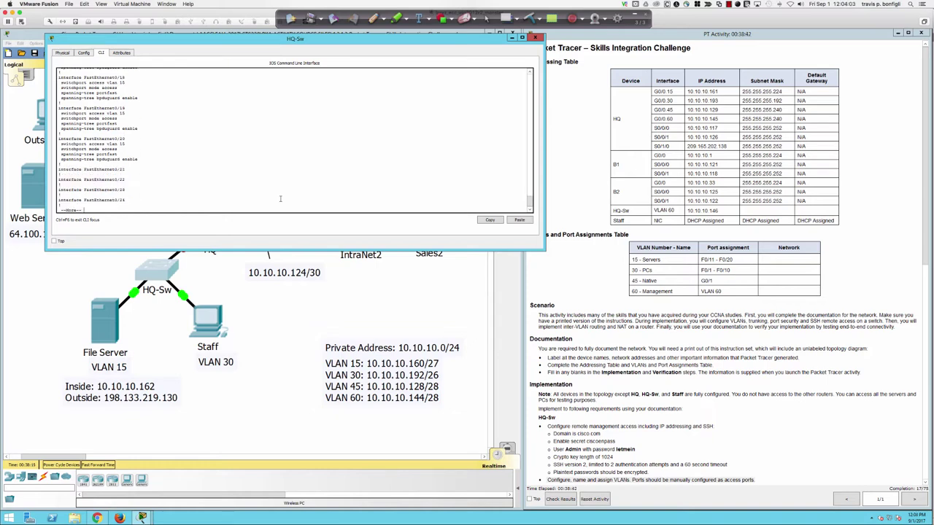
{"action": "key", "text": "Return"}
{"action": "key", "text": "Return"}
{"action": "key", "text": "Return"}
{"action": "key", "text": "Return"}
{"action": "key", "text": "Return"}
{"action": "key", "text": "Return"}
{"action": "key", "text": "Return"}
{"action": "key", "text": "Return"}
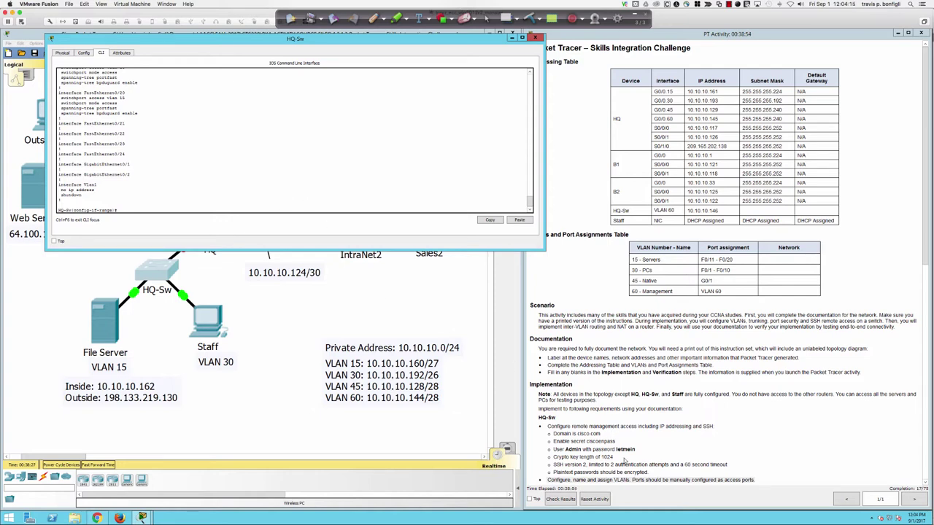
{"action": "scroll", "coordinate": [653, 481], "scroll_direction": "down", "scroll_amount": 2}
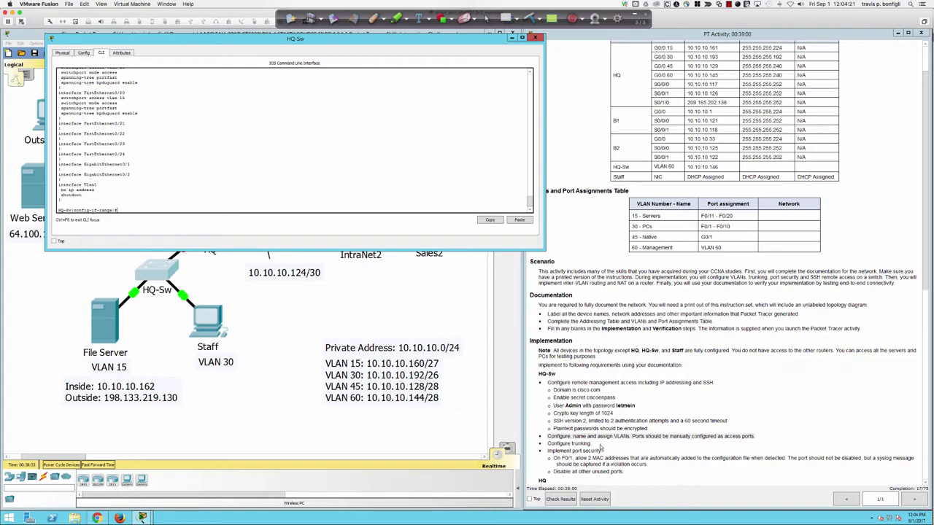
{"action": "left_click", "coordinate": [594, 446]}
{"action": "left_click_drag", "start_coordinate": [593, 446], "coordinate": [541, 444]}
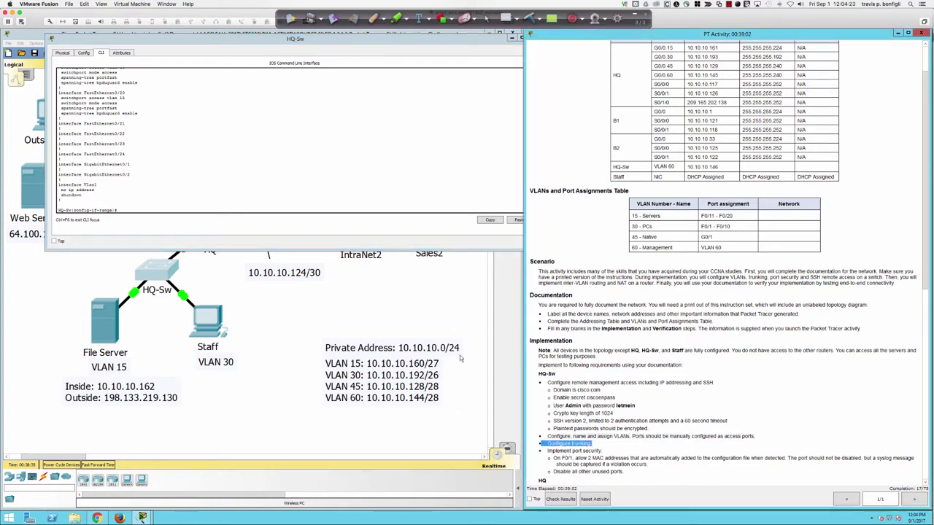
{"action": "left_click", "coordinate": [210, 283]}
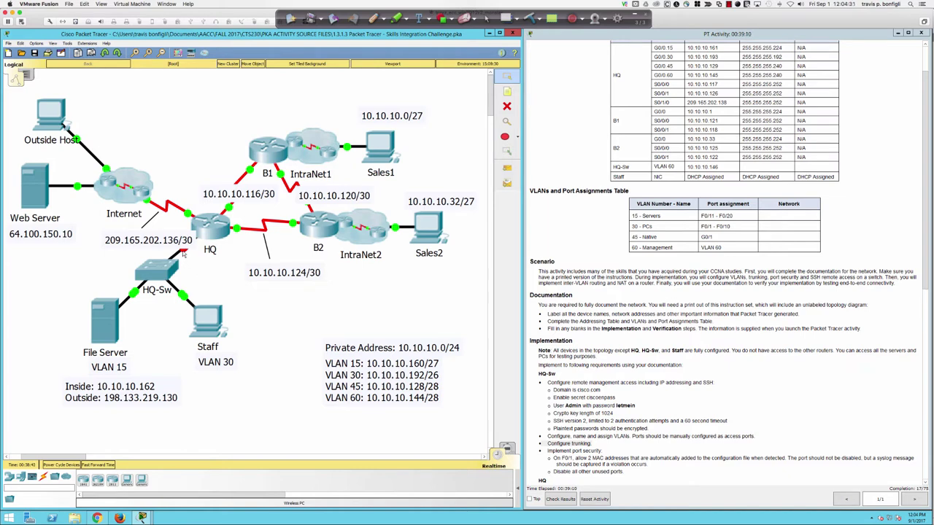
{"action": "left_click", "coordinate": [183, 253]}
{"action": "left_click", "coordinate": [259, 283]}
{"action": "key", "text": "super+Tab"}
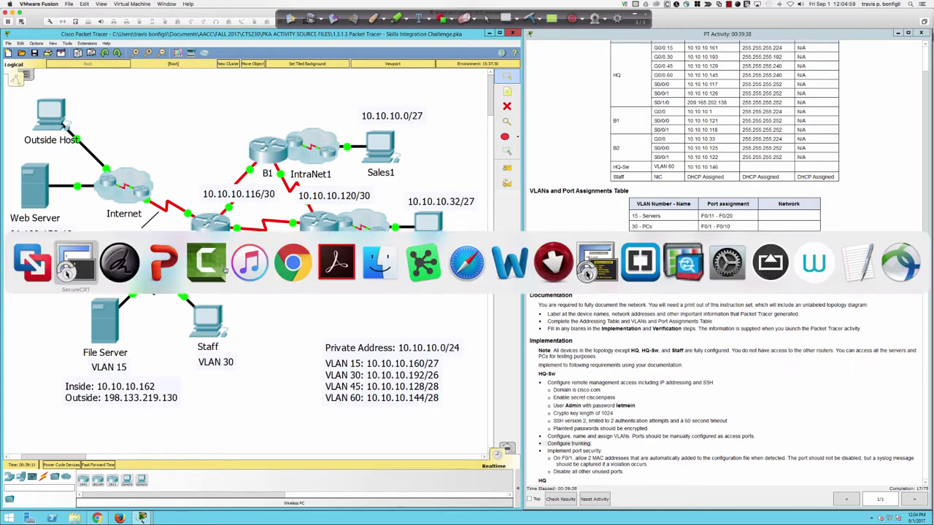
{"action": "key", "text": "super+Tab"}
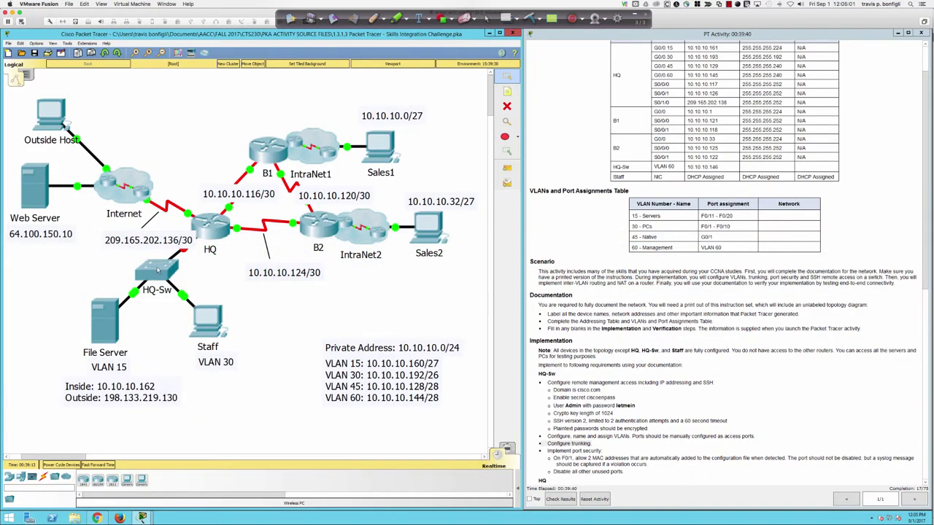
{"action": "left_click", "coordinate": [157, 270]}
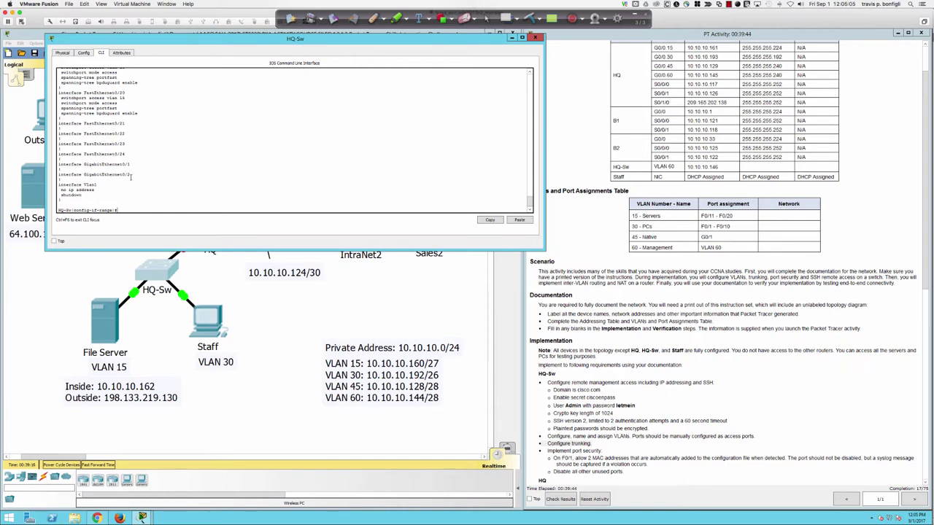
Nudge the HQ-Sw window up and start typing 'int gi0' at a fresh prompt
{"action": "left_click_drag", "start_coordinate": [331, 43], "coordinate": [331, 39]}
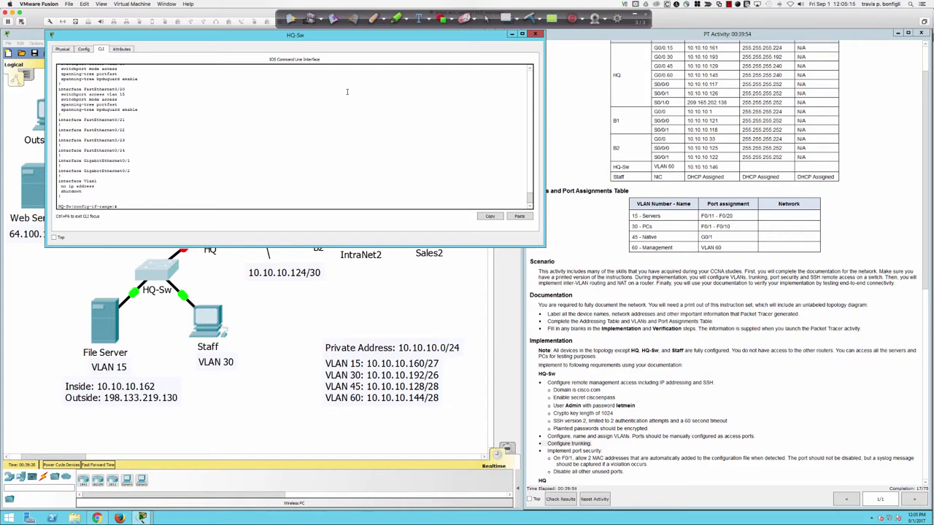
{"action": "key", "text": "Return"}
{"action": "key", "text": "Return"}
{"action": "key", "text": "Return"}
{"action": "key", "text": "Return"}
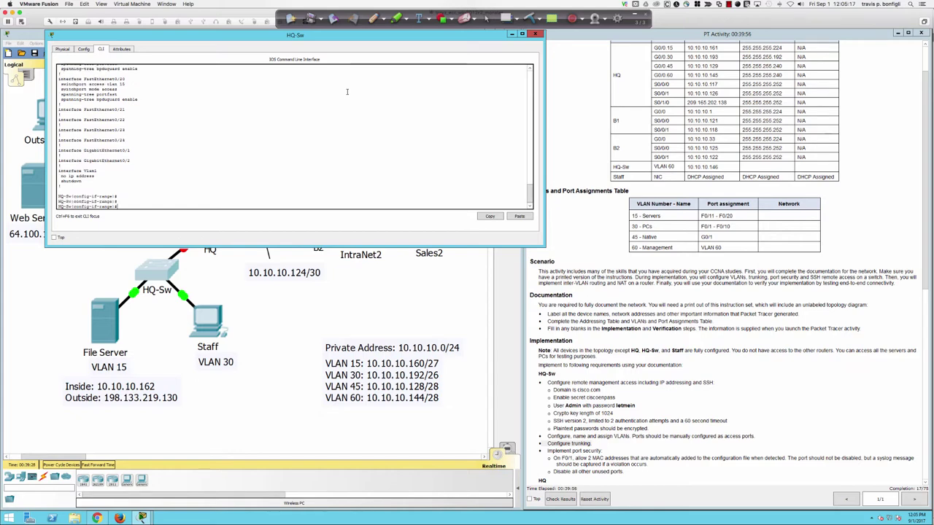
{"action": "type", "text": "int gi"}
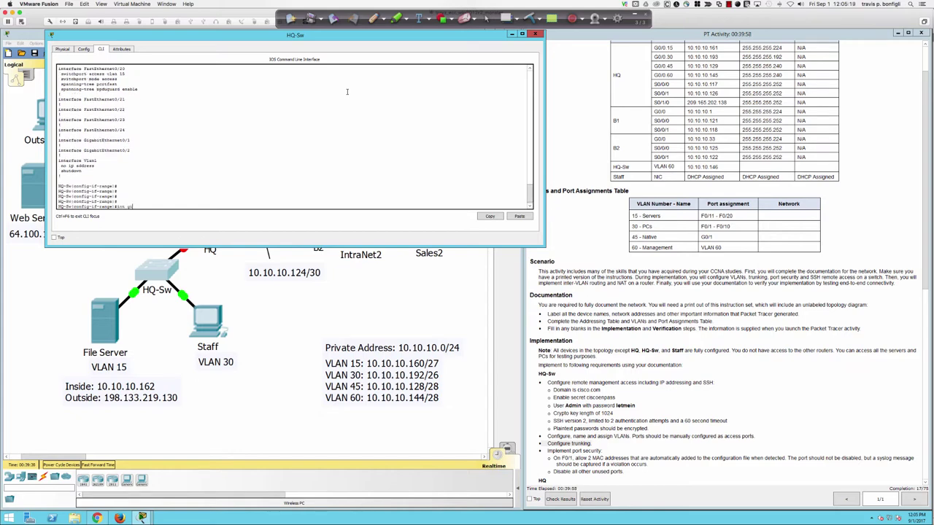
{"action": "type", "text": "0/1"}
In red ink, bracket Fa0/21–Fa0/24 and box the 20x100mB note with rays
{"action": "left_click", "coordinate": [373, 17]}
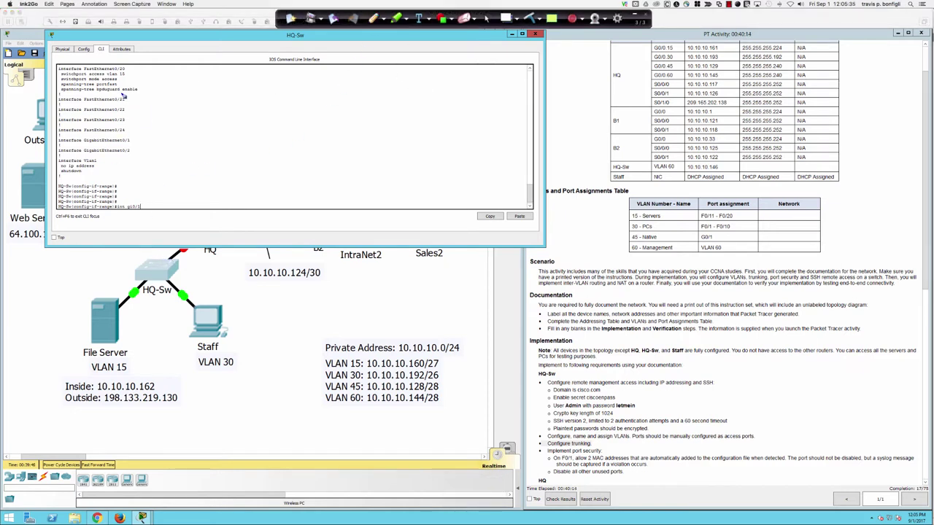
{"action": "mouse_move", "coordinate": [124, 94]}
{"action": "left_mouse_down"}
{"action": "mouse_move", "coordinate": [136, 98]}
{"action": "mouse_move", "coordinate": [134, 131]}
{"action": "mouse_move", "coordinate": [121, 138]}
{"action": "left_mouse_up"}
{"action": "mouse_move", "coordinate": [220, 91]}
{"action": "left_mouse_down"}
{"action": "mouse_move", "coordinate": [219, 114]}
{"action": "mouse_move", "coordinate": [337, 103]}
{"action": "mouse_move", "coordinate": [228, 92]}
{"action": "mouse_move", "coordinate": [256, 108]}
{"action": "mouse_move", "coordinate": [259, 99]}
{"action": "mouse_move", "coordinate": [282, 106]}
{"action": "mouse_move", "coordinate": [289, 95]}
{"action": "mouse_move", "coordinate": [291, 103]}
{"action": "mouse_move", "coordinate": [336, 97]}
{"action": "mouse_move", "coordinate": [331, 108]}
{"action": "left_mouse_up"}
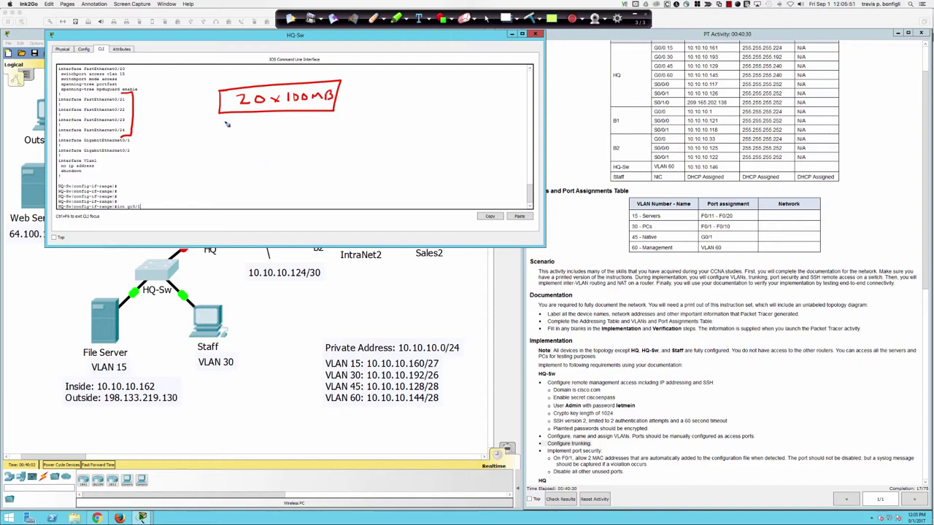
{"action": "mouse_move", "coordinate": [230, 111]}
{"action": "left_mouse_down"}
{"action": "mouse_move", "coordinate": [219, 132]}
{"action": "mouse_move", "coordinate": [276, 127]}
{"action": "left_mouse_up"}
{"action": "left_click_drag", "start_coordinate": [219, 105], "coordinate": [194, 111]}
{"action": "left_click_drag", "start_coordinate": [219, 94], "coordinate": [193, 87]}
{"action": "mouse_move", "coordinate": [228, 88]}
{"action": "left_mouse_down"}
{"action": "mouse_move", "coordinate": [222, 75]}
{"action": "mouse_move", "coordinate": [297, 70]}
{"action": "left_mouse_up"}
{"action": "left_click_drag", "start_coordinate": [309, 85], "coordinate": [312, 70]}
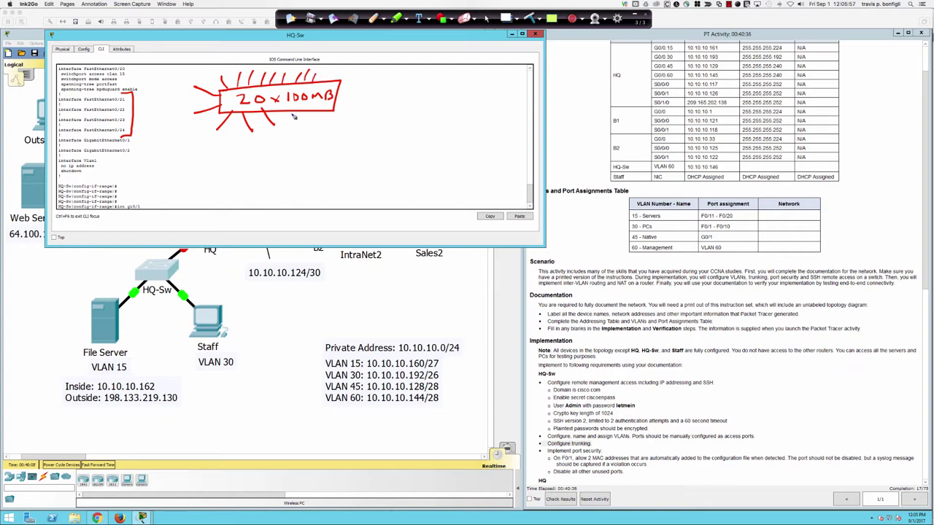
{"action": "mouse_move", "coordinate": [282, 113]}
{"action": "left_mouse_down"}
{"action": "mouse_move", "coordinate": [283, 127]}
{"action": "mouse_move", "coordinate": [302, 127]}
{"action": "left_mouse_up"}
{"action": "left_click_drag", "start_coordinate": [329, 81], "coordinate": [333, 99]}
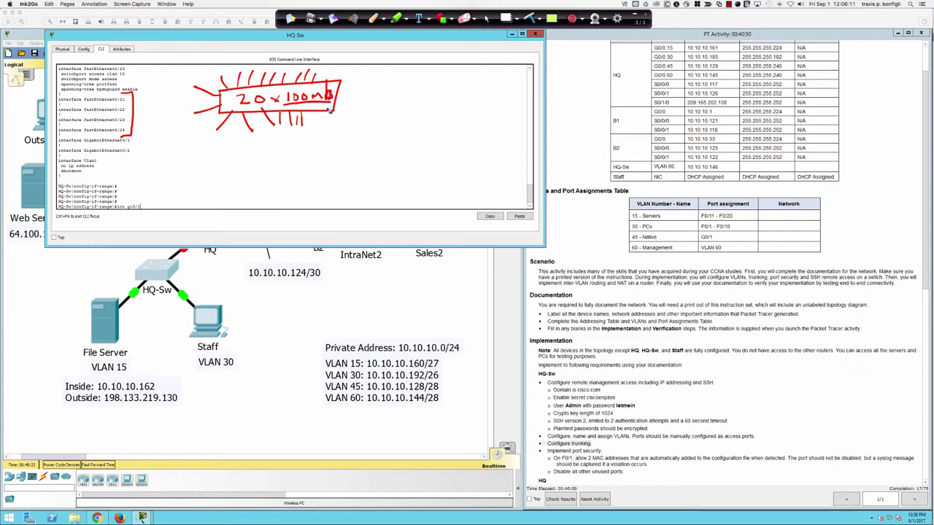
In green, sketch a 100Mbps link to router R, the 20:1 ratio and Gi0/1–0/2 bracket
{"action": "left_click", "coordinate": [381, 19]}
{"action": "left_click", "coordinate": [392, 63]}
{"action": "left_click_drag", "start_coordinate": [336, 97], "coordinate": [418, 97]}
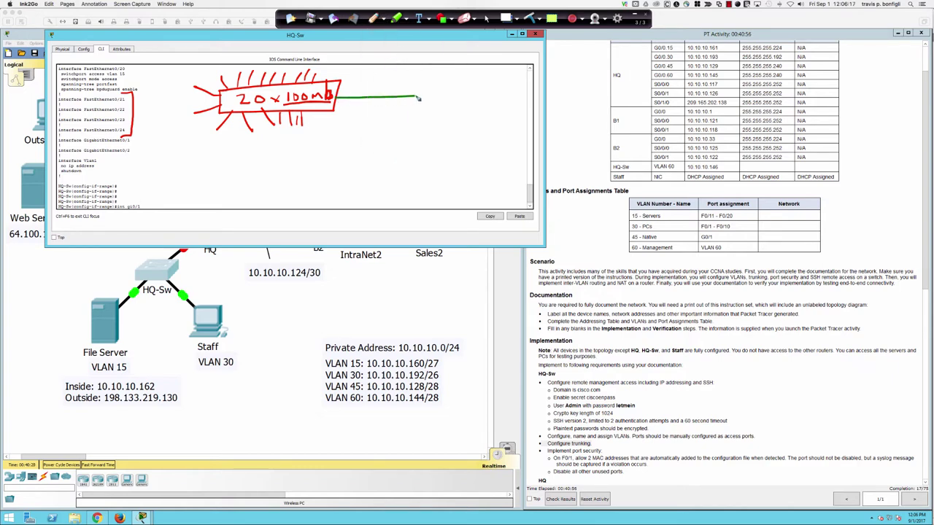
{"action": "mouse_move", "coordinate": [478, 76]}
{"action": "left_mouse_down"}
{"action": "mouse_move", "coordinate": [436, 86]}
{"action": "mouse_move", "coordinate": [426, 107]}
{"action": "mouse_move", "coordinate": [470, 109]}
{"action": "mouse_move", "coordinate": [490, 92]}
{"action": "mouse_move", "coordinate": [447, 92]}
{"action": "left_mouse_up"}
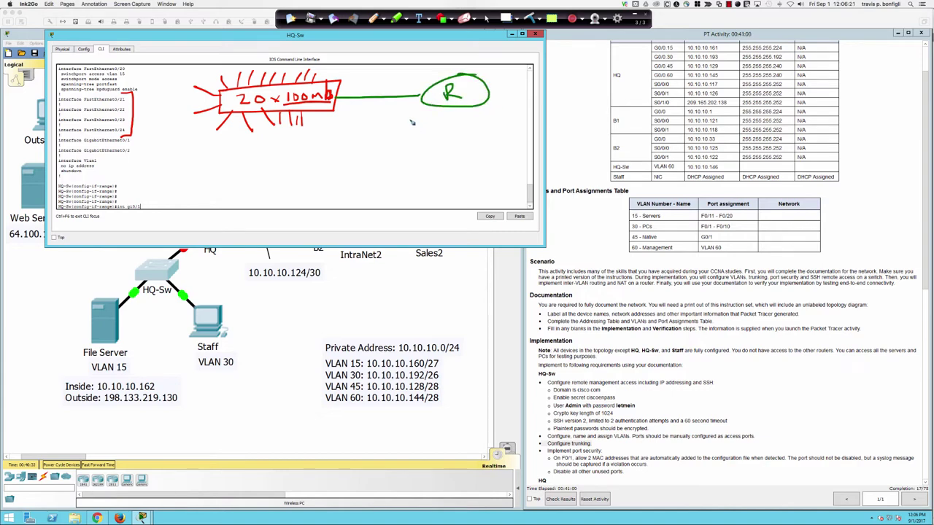
{"action": "left_click_drag", "start_coordinate": [352, 84], "coordinate": [402, 89]}
{"action": "mouse_move", "coordinate": [321, 129]}
{"action": "left_mouse_down"}
{"action": "mouse_move", "coordinate": [337, 145]}
{"action": "mouse_move", "coordinate": [356, 136]}
{"action": "mouse_move", "coordinate": [350, 126]}
{"action": "mouse_move", "coordinate": [380, 138]}
{"action": "left_mouse_up"}
{"action": "left_click", "coordinate": [368, 139]}
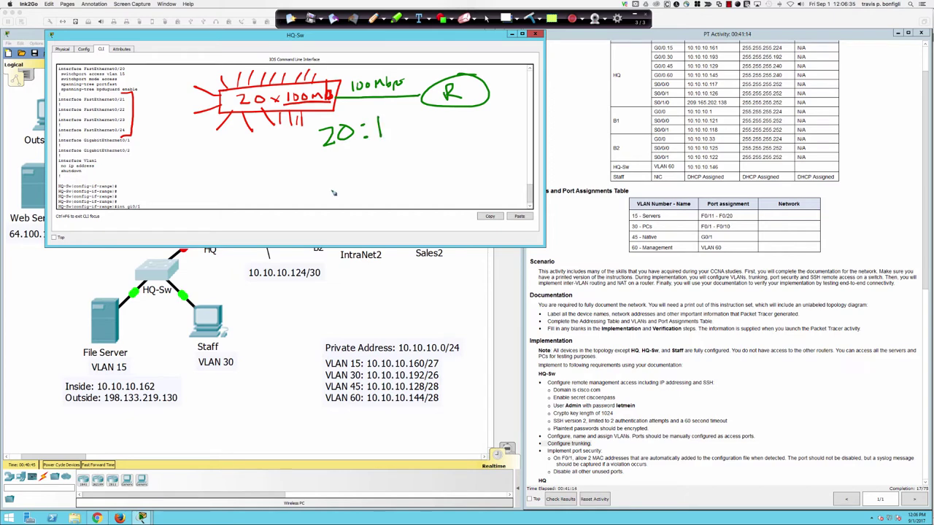
{"action": "mouse_move", "coordinate": [325, 156]}
{"action": "left_mouse_down"}
{"action": "mouse_move", "coordinate": [394, 144]}
{"action": "mouse_move", "coordinate": [384, 153]}
{"action": "left_mouse_up"}
{"action": "mouse_move", "coordinate": [286, 64]}
{"action": "left_mouse_down"}
{"action": "mouse_move", "coordinate": [218, 71]}
{"action": "mouse_move", "coordinate": [198, 131]}
{"action": "mouse_move", "coordinate": [263, 143]}
{"action": "mouse_move", "coordinate": [321, 123]}
{"action": "mouse_move", "coordinate": [330, 92]}
{"action": "mouse_move", "coordinate": [298, 66]}
{"action": "mouse_move", "coordinate": [245, 72]}
{"action": "left_mouse_up"}
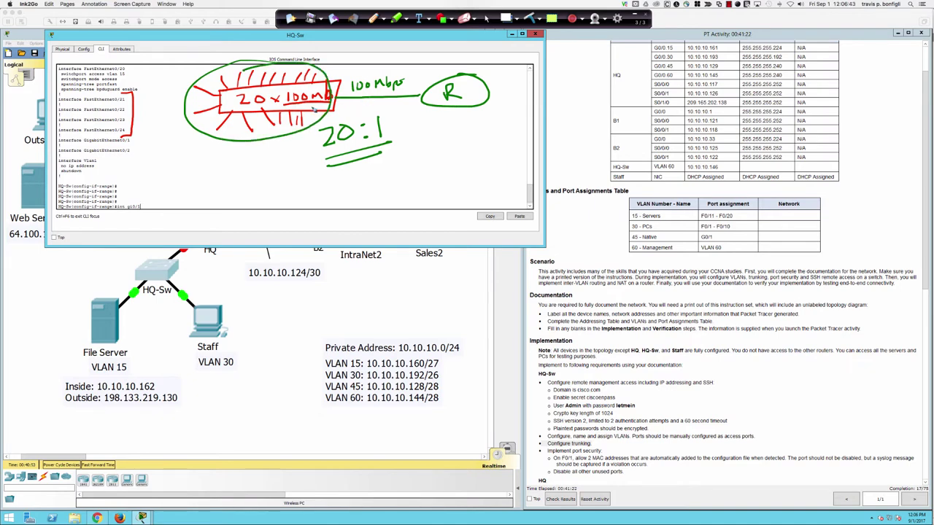
{"action": "mouse_move", "coordinate": [313, 109]}
{"action": "left_mouse_down"}
{"action": "mouse_move", "coordinate": [373, 106]}
{"action": "mouse_move", "coordinate": [361, 104]}
{"action": "mouse_move", "coordinate": [404, 82]}
{"action": "mouse_move", "coordinate": [372, 72]}
{"action": "left_mouse_up"}
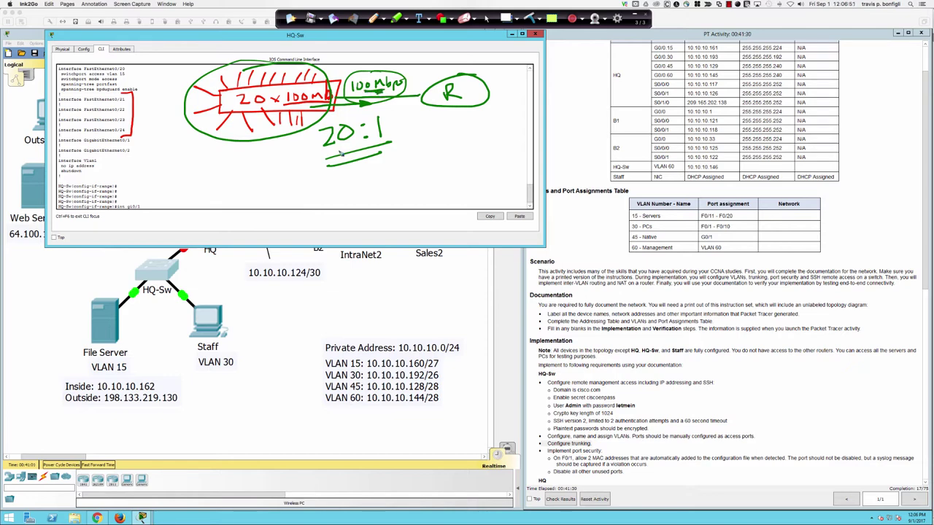
{"action": "left_click_drag", "start_coordinate": [256, 137], "coordinate": [251, 132]}
{"action": "left_click_drag", "start_coordinate": [134, 140], "coordinate": [130, 159]}
In blue, write and box 1000Mbps and point an arrow at GigabitEthernet0/1
{"action": "left_click", "coordinate": [384, 19]}
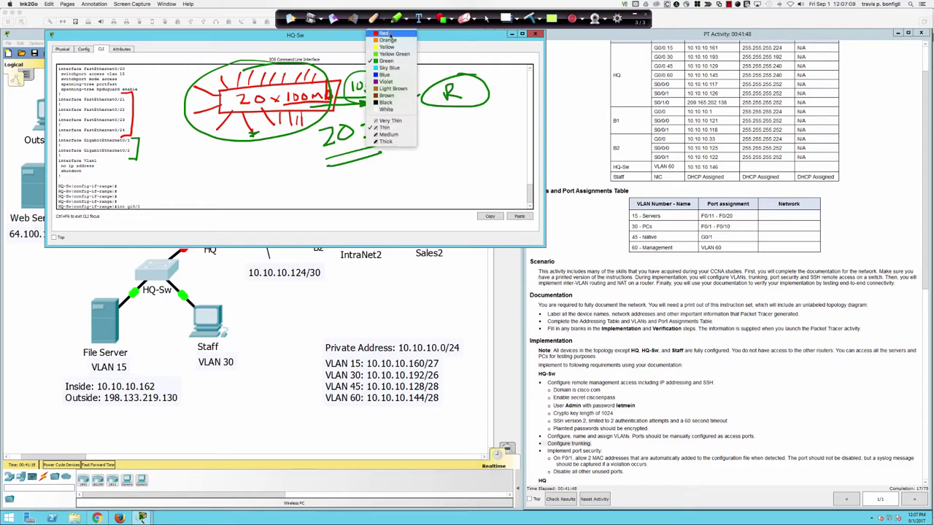
{"action": "left_click", "coordinate": [396, 75]}
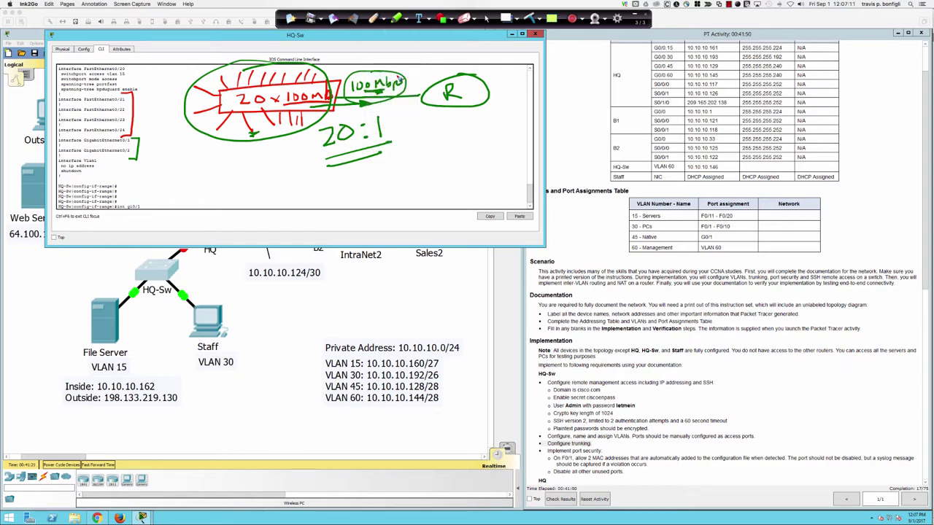
{"action": "mouse_move", "coordinate": [358, 57]}
{"action": "left_mouse_down"}
{"action": "mouse_move", "coordinate": [358, 70]}
{"action": "mouse_move", "coordinate": [367, 59]}
{"action": "mouse_move", "coordinate": [417, 70]}
{"action": "mouse_move", "coordinate": [425, 61]}
{"action": "mouse_move", "coordinate": [418, 70]}
{"action": "left_mouse_up"}
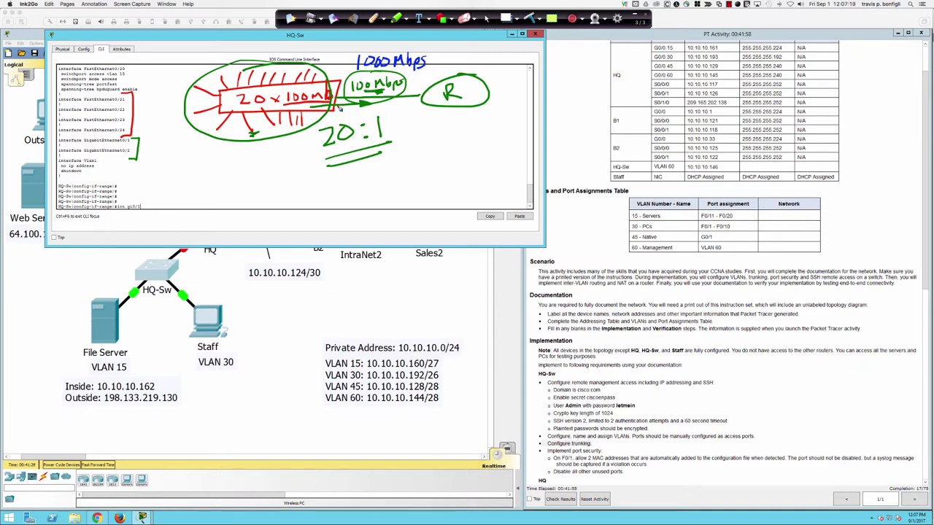
{"action": "mouse_move", "coordinate": [372, 50]}
{"action": "left_mouse_down"}
{"action": "mouse_move", "coordinate": [349, 50]}
{"action": "mouse_move", "coordinate": [363, 74]}
{"action": "left_mouse_up"}
{"action": "mouse_move", "coordinate": [417, 43]}
{"action": "left_mouse_down"}
{"action": "mouse_move", "coordinate": [434, 44]}
{"action": "mouse_move", "coordinate": [424, 73]}
{"action": "left_mouse_up"}
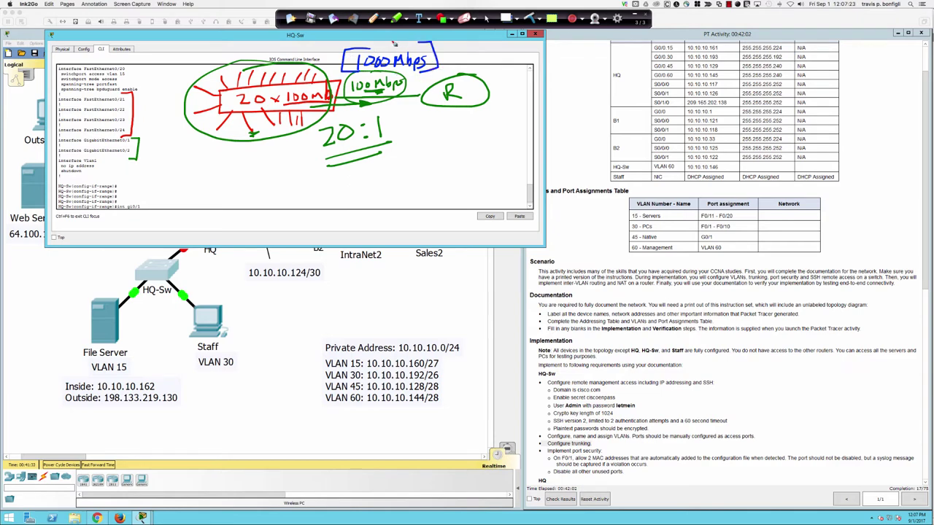
{"action": "left_click_drag", "start_coordinate": [395, 38], "coordinate": [399, 46]}
{"action": "left_click_drag", "start_coordinate": [150, 128], "coordinate": [132, 141]}
Write 100 x 100 Mbps with a 1:1 ratio, then clear all the ink
{"action": "mouse_move", "coordinate": [241, 151]}
{"action": "left_mouse_down"}
{"action": "mouse_move", "coordinate": [239, 174]}
{"action": "mouse_move", "coordinate": [252, 153]}
{"action": "left_mouse_up"}
{"action": "mouse_move", "coordinate": [266, 154]}
{"action": "left_mouse_down"}
{"action": "mouse_move", "coordinate": [261, 169]}
{"action": "mouse_move", "coordinate": [267, 155]}
{"action": "mouse_move", "coordinate": [294, 172]}
{"action": "mouse_move", "coordinate": [277, 178]}
{"action": "mouse_move", "coordinate": [332, 164]}
{"action": "mouse_move", "coordinate": [390, 175]}
{"action": "left_mouse_up"}
{"action": "mouse_move", "coordinate": [338, 189]}
{"action": "left_mouse_down"}
{"action": "mouse_move", "coordinate": [395, 184]}
{"action": "mouse_move", "coordinate": [230, 197]}
{"action": "mouse_move", "coordinate": [378, 184]}
{"action": "mouse_move", "coordinate": [241, 194]}
{"action": "mouse_move", "coordinate": [350, 196]}
{"action": "left_mouse_up"}
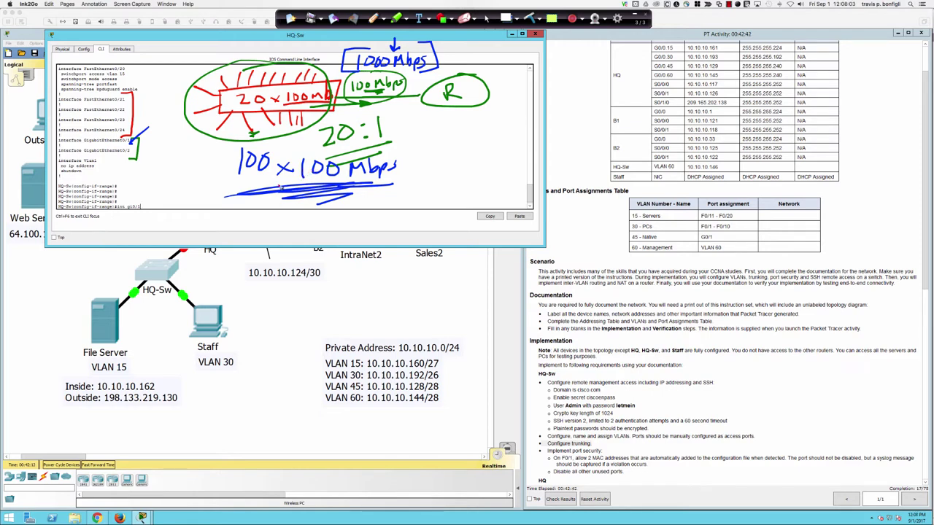
{"action": "mouse_move", "coordinate": [248, 187]}
{"action": "left_mouse_down"}
{"action": "mouse_move", "coordinate": [241, 184]}
{"action": "mouse_move", "coordinate": [270, 183]}
{"action": "mouse_move", "coordinate": [263, 188]}
{"action": "left_mouse_up"}
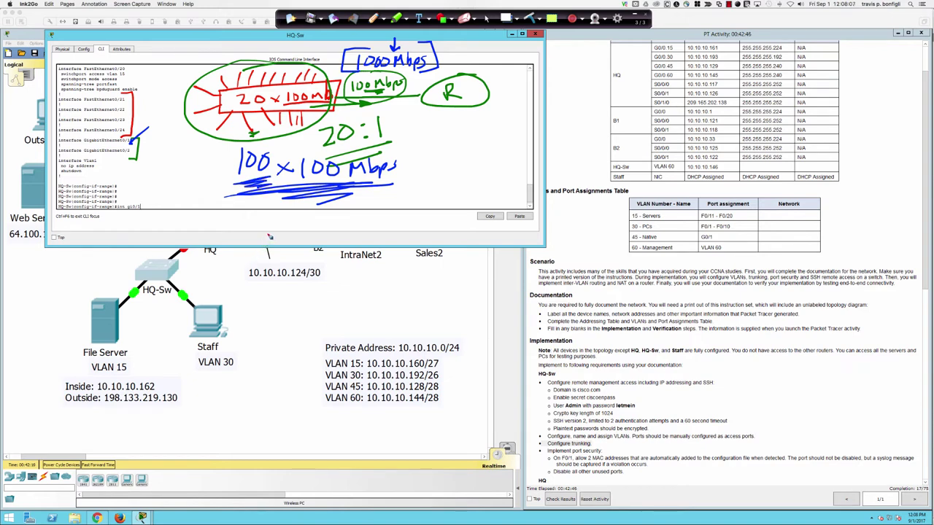
{"action": "mouse_move", "coordinate": [419, 155]}
{"action": "left_mouse_down"}
{"action": "mouse_move", "coordinate": [422, 174]}
{"action": "mouse_move", "coordinate": [432, 162]}
{"action": "mouse_move", "coordinate": [432, 176]}
{"action": "mouse_move", "coordinate": [445, 178]}
{"action": "mouse_move", "coordinate": [421, 186]}
{"action": "mouse_move", "coordinate": [446, 187]}
{"action": "left_mouse_up"}
{"action": "left_click_drag", "start_coordinate": [438, 149], "coordinate": [398, 106]}
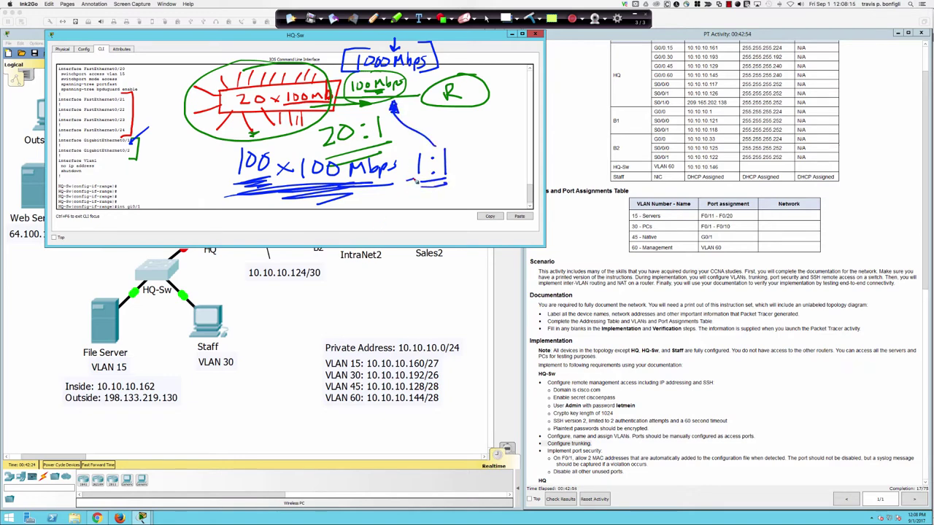
{"action": "mouse_move", "coordinate": [469, 155]}
{"action": "left_mouse_down"}
{"action": "mouse_move", "coordinate": [452, 166]}
{"action": "mouse_move", "coordinate": [459, 169]}
{"action": "left_mouse_up"}
{"action": "left_click", "coordinate": [486, 18]}
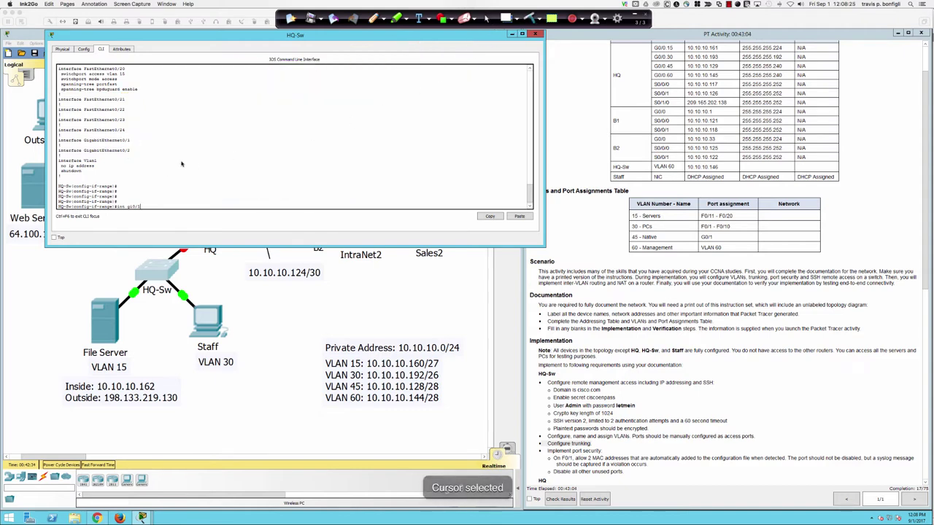
Enter interface Gi0/1 and apply no shutdown
{"action": "left_click", "coordinate": [467, 281]}
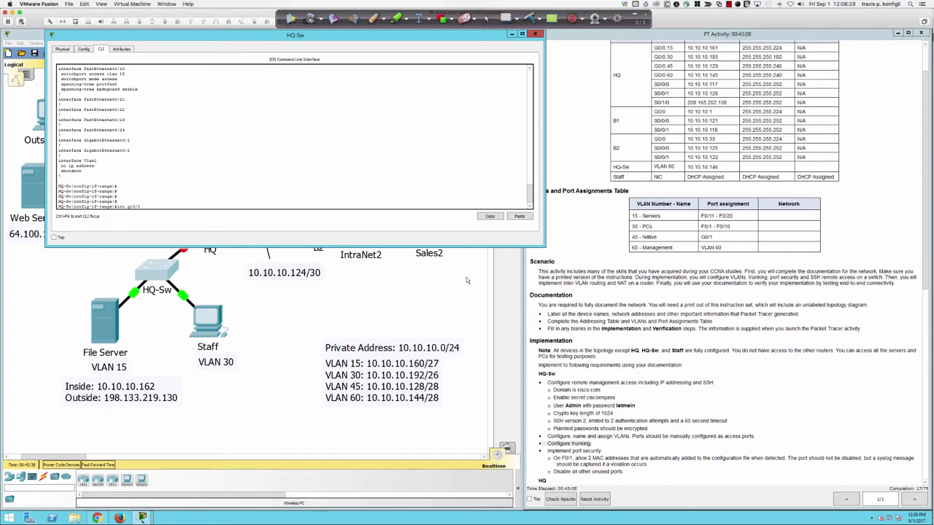
{"action": "key", "text": "Return"}
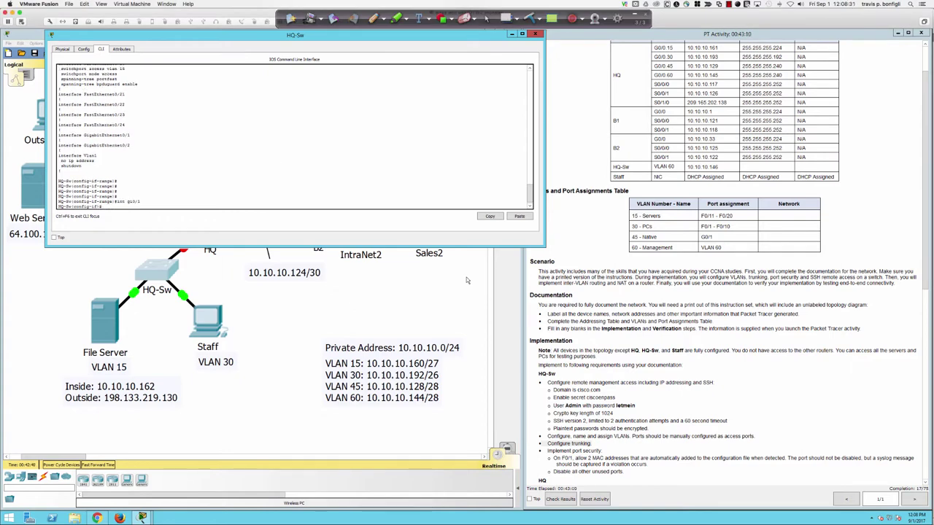
{"action": "type", "text": "no shut"}
{"action": "key", "text": "Return"}
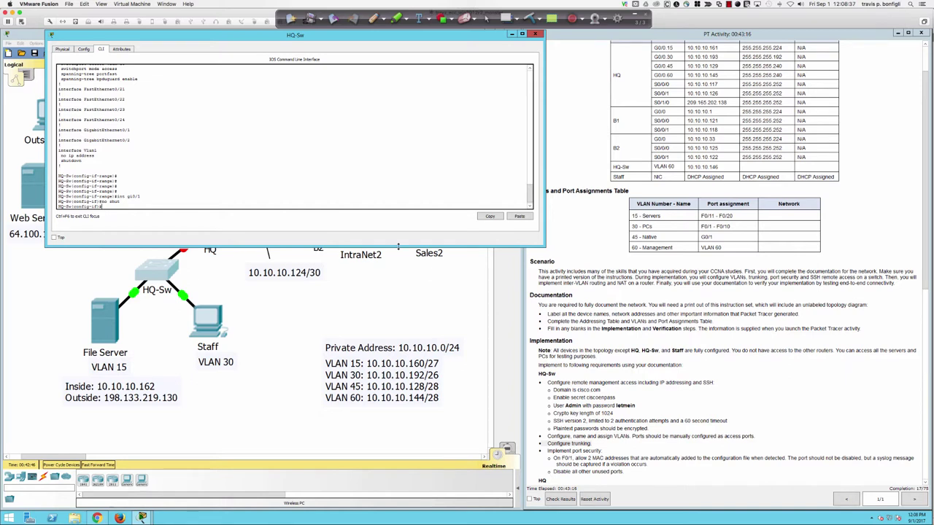
Shorten the CLI window, then apply no shutdown on interface Gi0/2
{"action": "left_click_drag", "start_coordinate": [398, 246], "coordinate": [398, 236]}
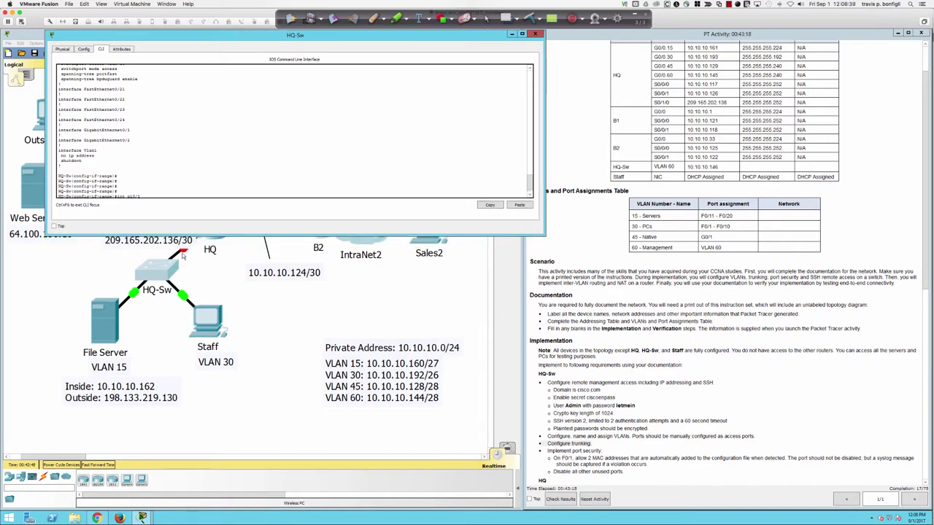
{"action": "scroll", "coordinate": [197, 175], "scroll_direction": "down", "scroll_amount": 1}
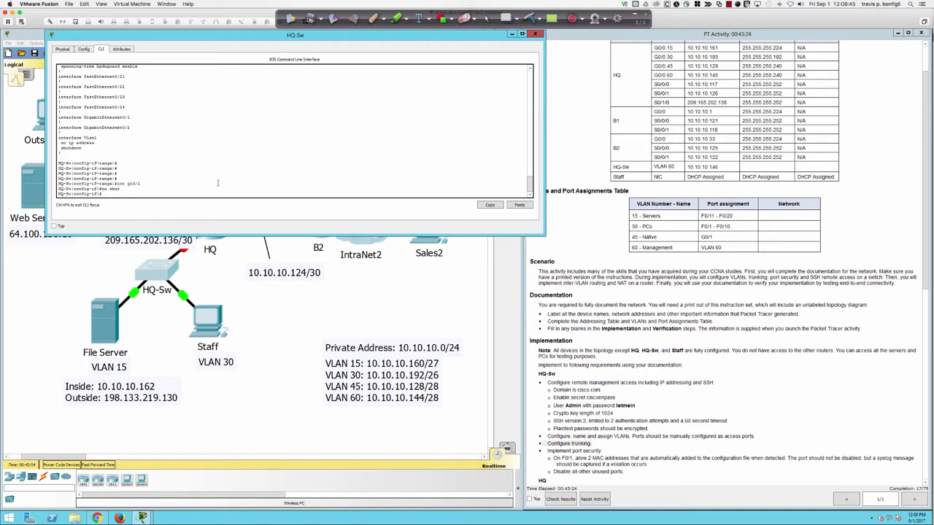
{"action": "type", "text": "/2"}
{"action": "key", "text": "Return"}
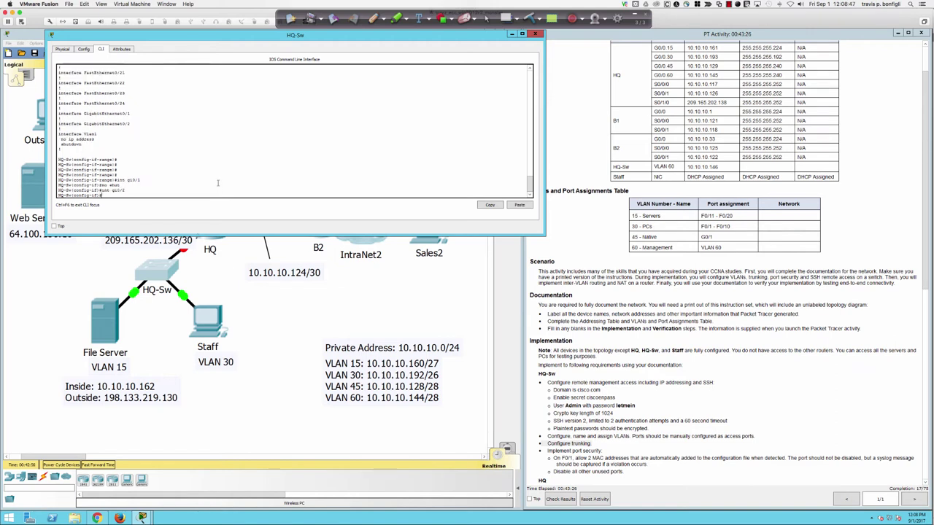
{"action": "type", "text": "no shut"}
{"action": "key", "text": "Return"}
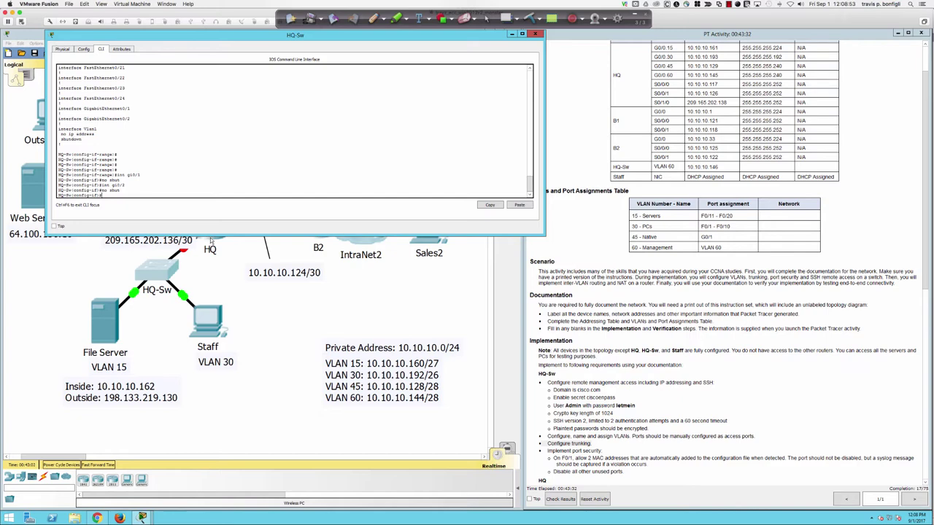
{"action": "scroll", "coordinate": [591, 197], "scroll_direction": "up", "scroll_amount": 1}
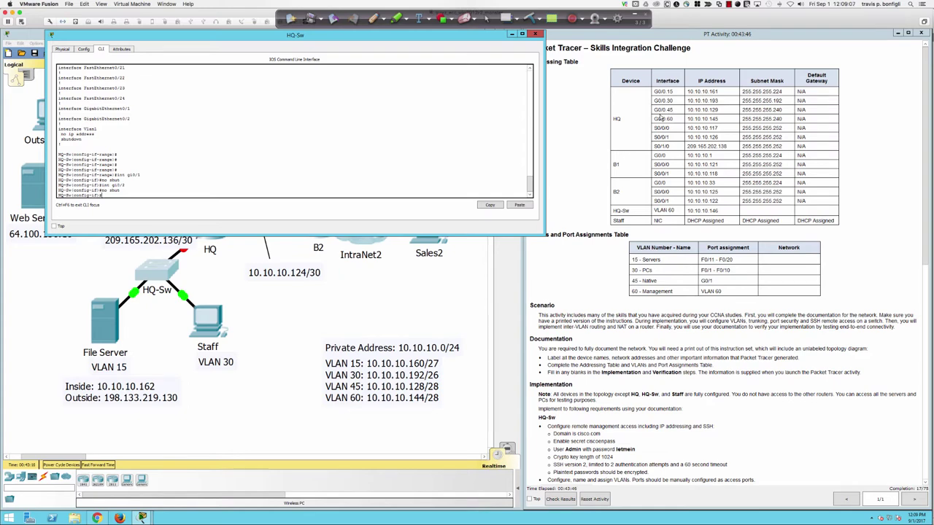
Open the HQ router's CLI from the network topology
{"action": "left_click_drag", "start_coordinate": [657, 93], "coordinate": [663, 92]}
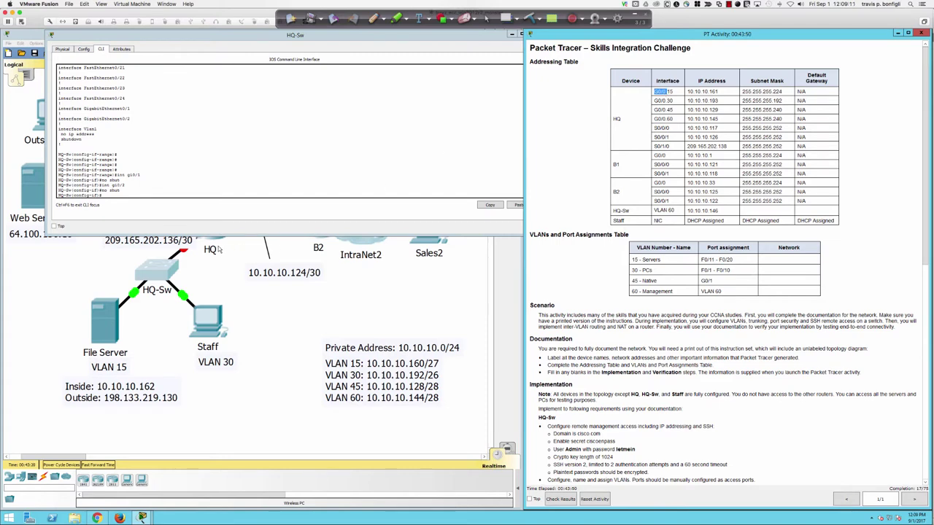
{"action": "left_click", "coordinate": [220, 248]}
{"action": "left_click", "coordinate": [217, 238]}
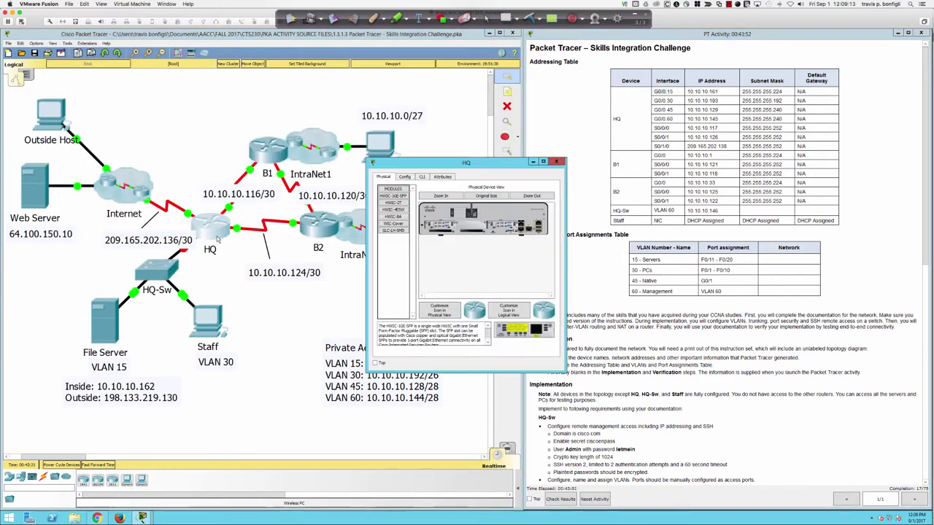
{"action": "left_click", "coordinate": [422, 177]}
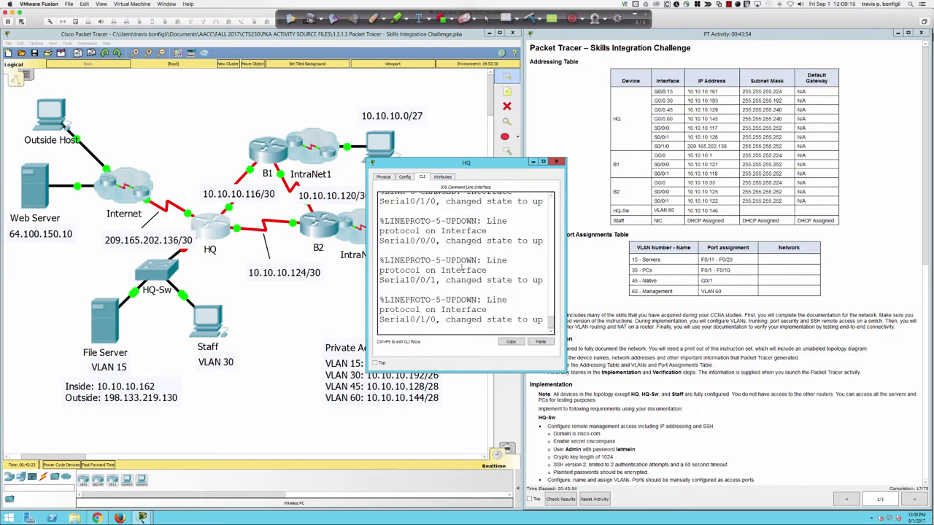
{"action": "key", "text": "Return"}
{"action": "key", "text": "Return"}
{"action": "key", "text": "Return"}
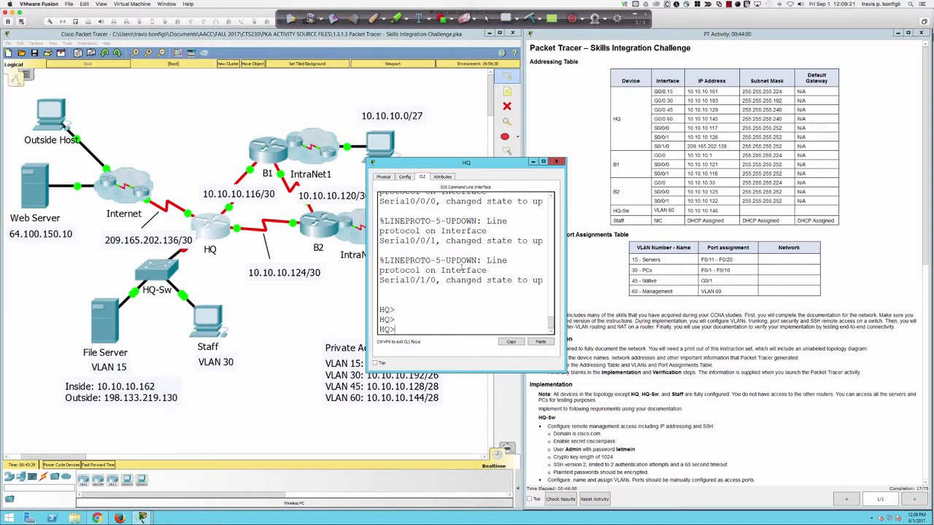
{"action": "key", "text": "Return"}
{"action": "key", "text": "Return"}
{"action": "key", "text": "Return"}
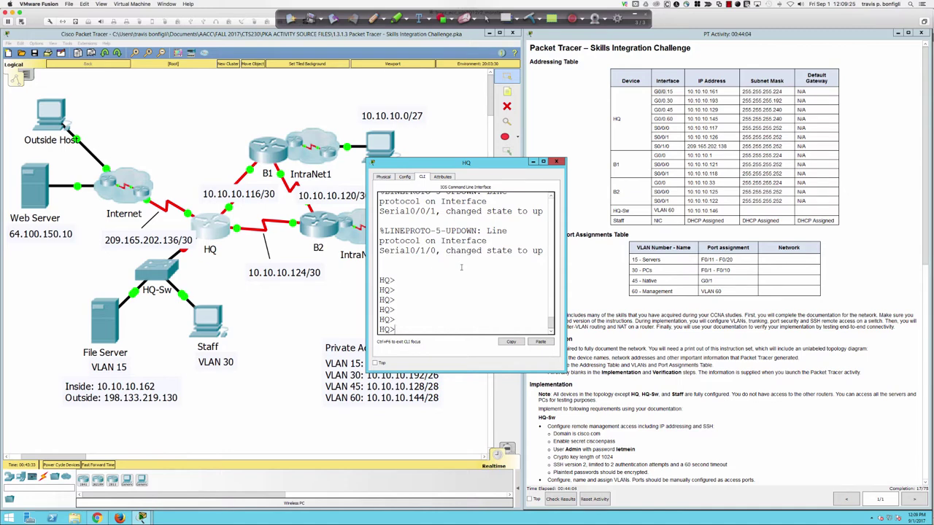
On HQ, run en, conf t, int gi0/0 and no shut, then close the window
{"action": "type", "text": "en"}
{"action": "key", "text": "Return"}
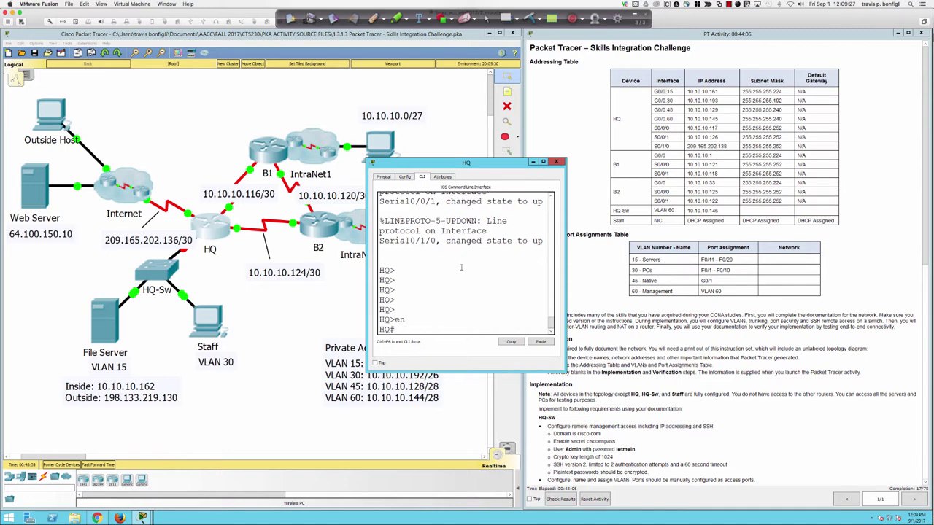
{"action": "type", "text": "conf t"}
{"action": "key", "text": "Return"}
{"action": "type", "text": "int"}
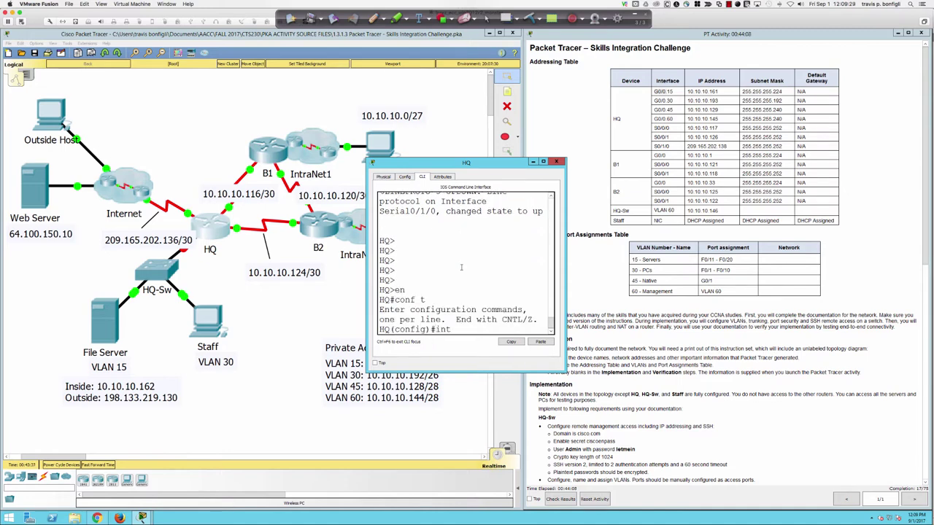
{"action": "type", "text": " gi0/0"}
{"action": "key", "text": "Return"}
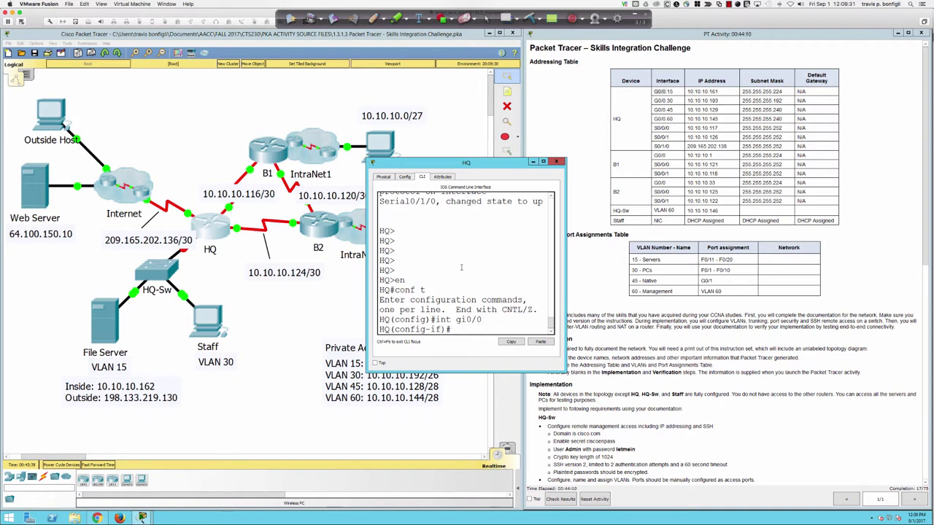
{"action": "type", "text": "no shut"}
{"action": "key", "text": "Return"}
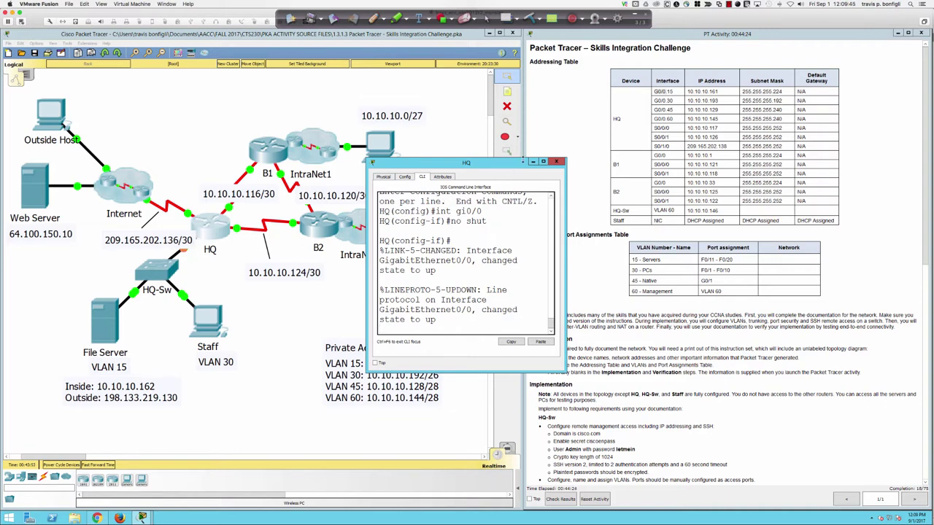
{"action": "key", "text": "alt+F4"}
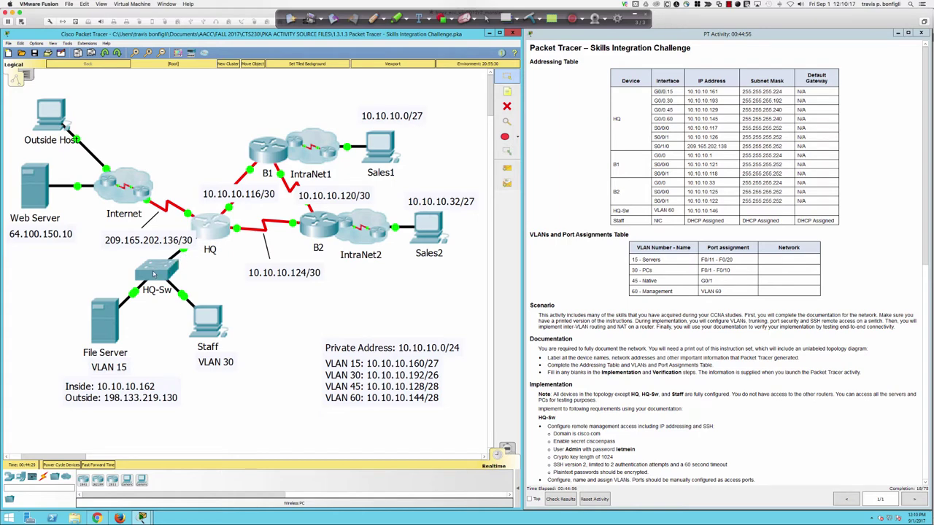
In HQ-Sw's CLI, shut down Gi0/2 and mark its administratively down message
{"action": "left_click", "coordinate": [153, 272]}
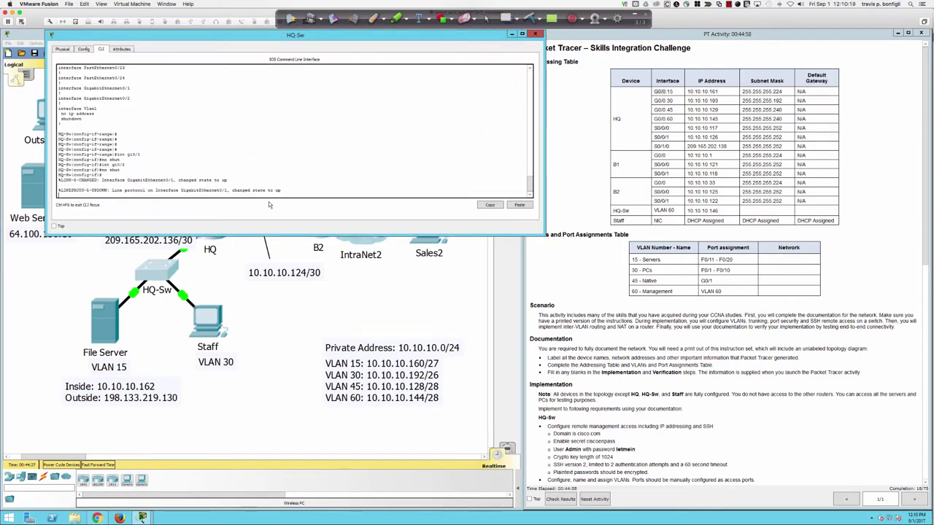
{"action": "key", "text": "Return"}
{"action": "key", "text": "Return"}
{"action": "key", "text": "Return"}
{"action": "key", "text": "Return"}
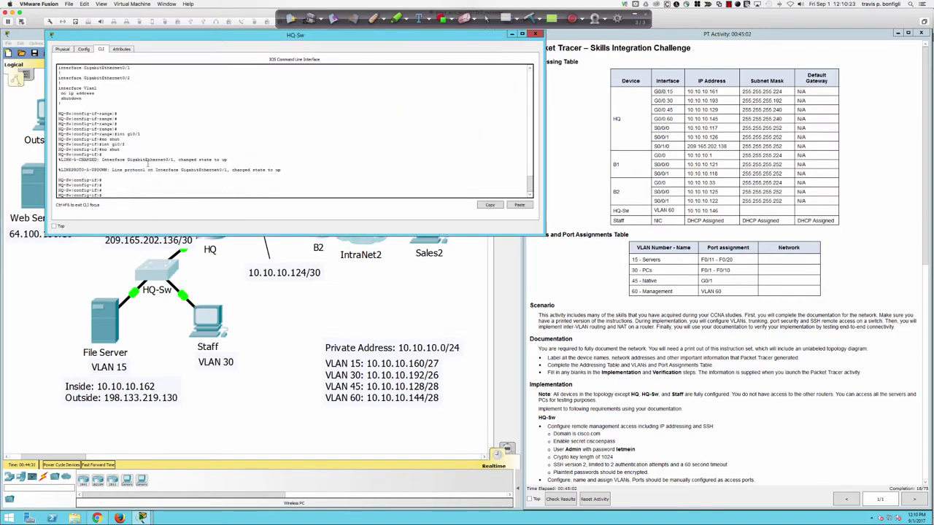
{"action": "left_click_drag", "start_coordinate": [125, 159], "coordinate": [178, 160]}
{"action": "left_click", "coordinate": [363, 150]}
{"action": "key", "text": "Return"}
{"action": "key", "text": "Return"}
{"action": "key", "text": "Return"}
{"action": "key", "text": "Return"}
{"action": "type", "text": "shut"}
{"action": "key", "text": "Return"}
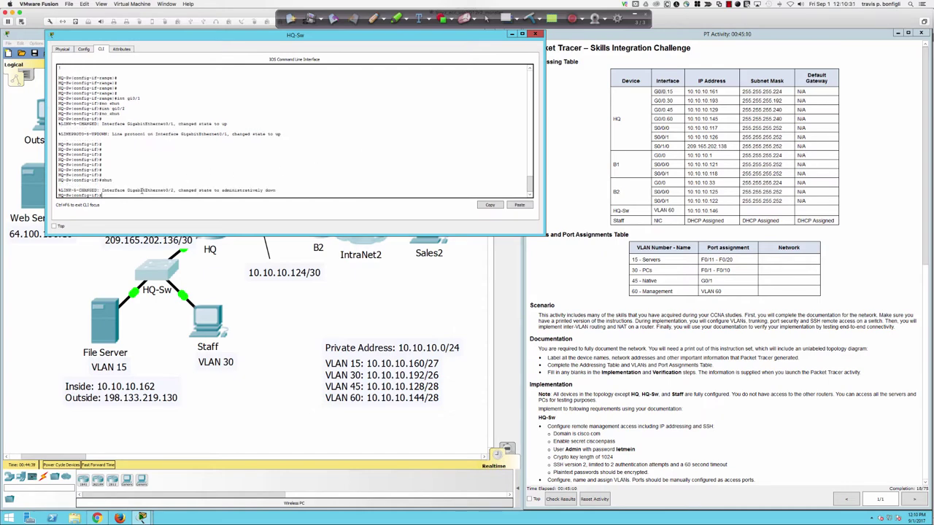
{"action": "left_click_drag", "start_coordinate": [150, 191], "coordinate": [190, 191]}
{"action": "left_click", "coordinate": [313, 192]}
Enter interface GigabitEthernet0/1 configuration and enlarge the console window
{"action": "key", "text": "Return"}
{"action": "key", "text": "Return"}
{"action": "key", "text": "Return"}
{"action": "type", "text": "ex"}
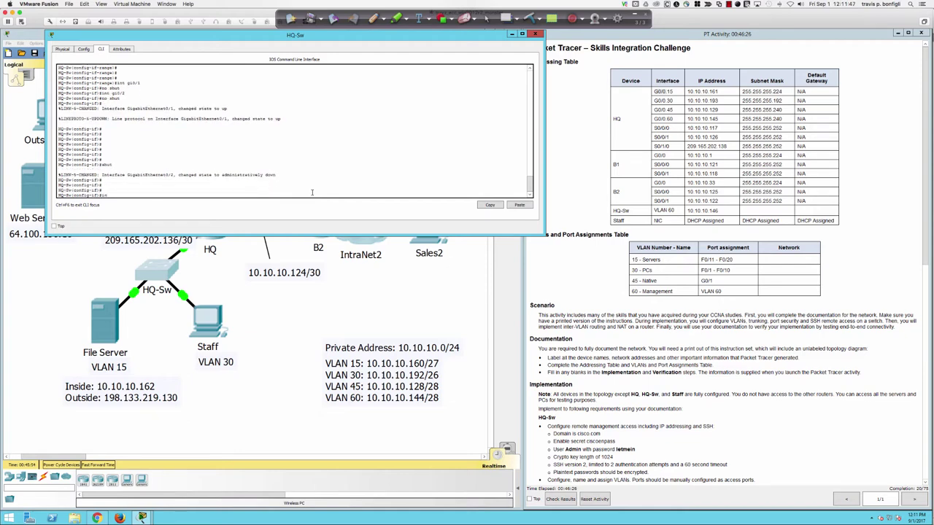
{"action": "type", "text": " gi0/1"}
{"action": "key", "text": "Return"}
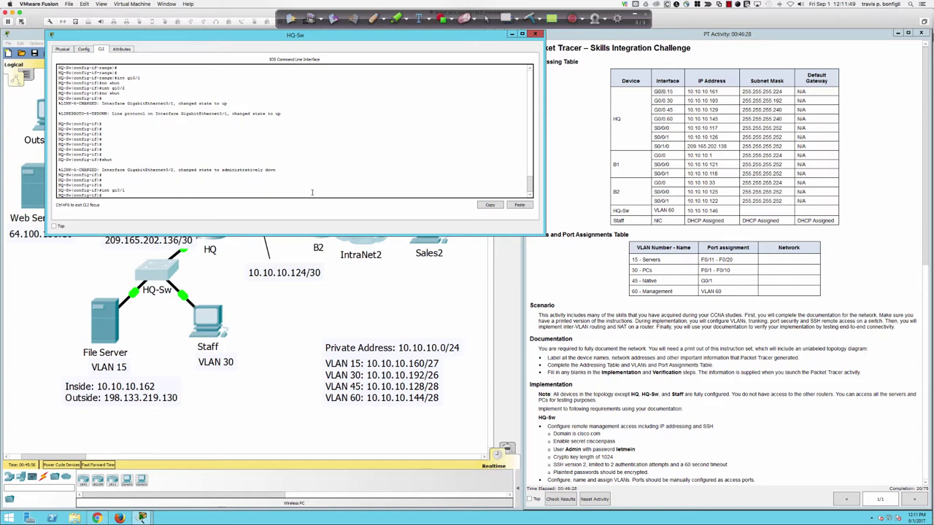
{"action": "key", "text": "Return"}
{"action": "key", "text": "Return"}
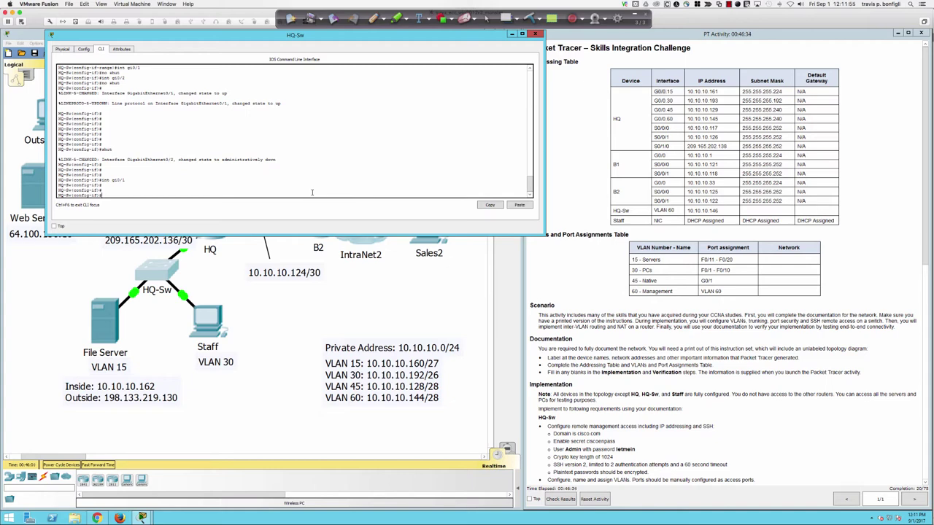
{"action": "double_click", "coordinate": [324, 235]}
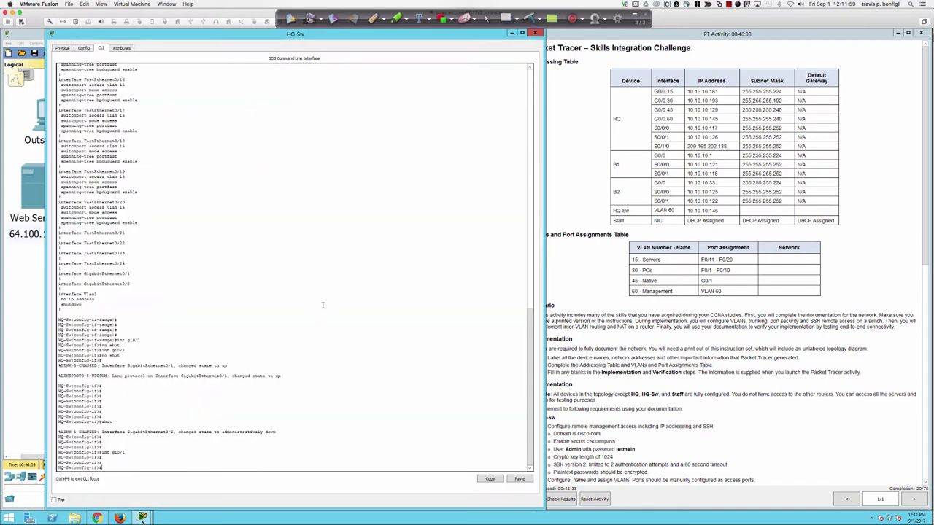
{"action": "key", "text": "Return"}
{"action": "key", "text": "Return"}
{"action": "key", "text": "Return"}
{"action": "key", "text": "Return"}
{"action": "key", "text": "Return"}
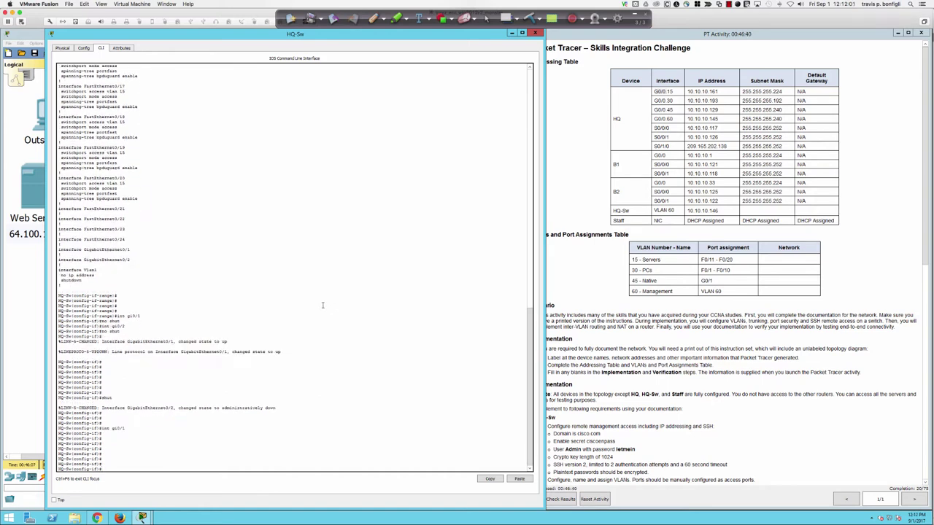
Run 'do sh interface gi0/1 switchport' and highlight its dynamic auto and static access mode lines
{"action": "type", "text": "do sh interface gi0/1 switchport"}
{"action": "key", "text": "Return"}
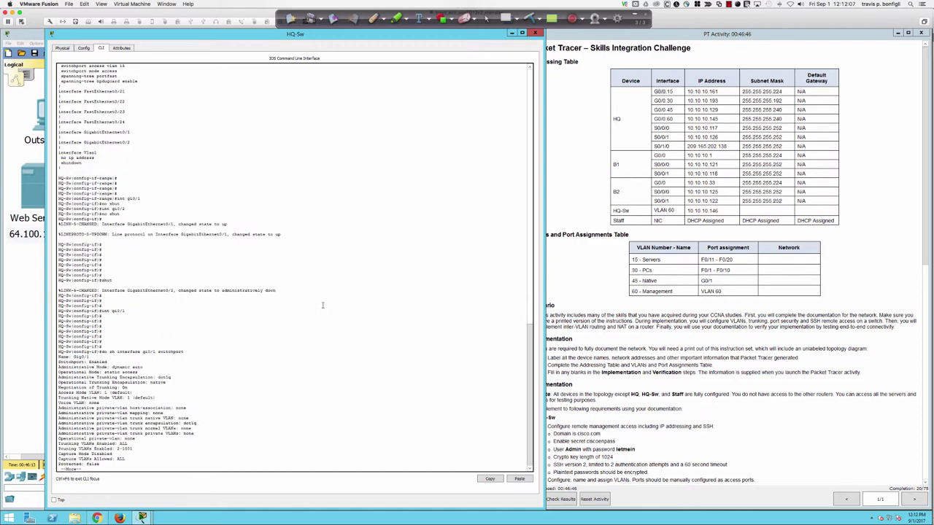
{"action": "key", "text": "Return"}
{"action": "key", "text": "Return"}
{"action": "key", "text": "Return"}
{"action": "key", "text": "Return"}
{"action": "key", "text": "Return"}
{"action": "key", "text": "Return"}
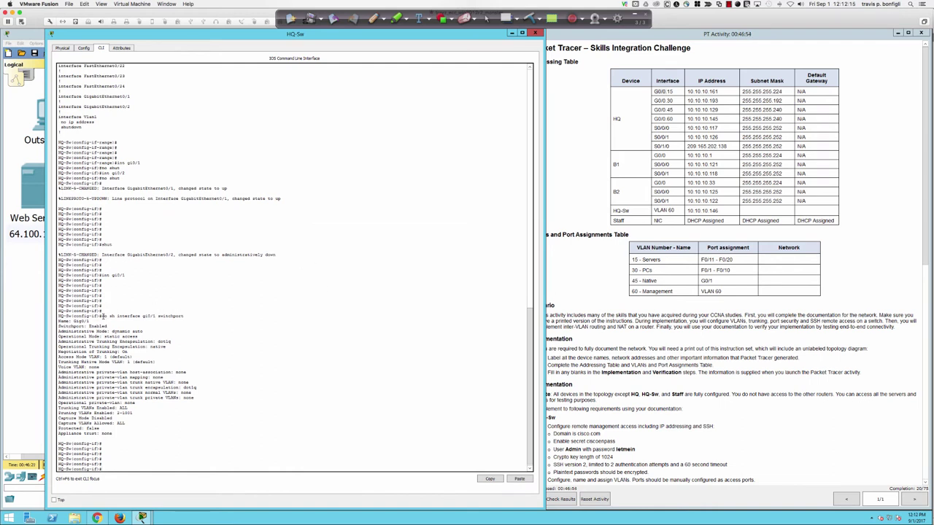
{"action": "left_click_drag", "start_coordinate": [109, 316], "coordinate": [187, 316]}
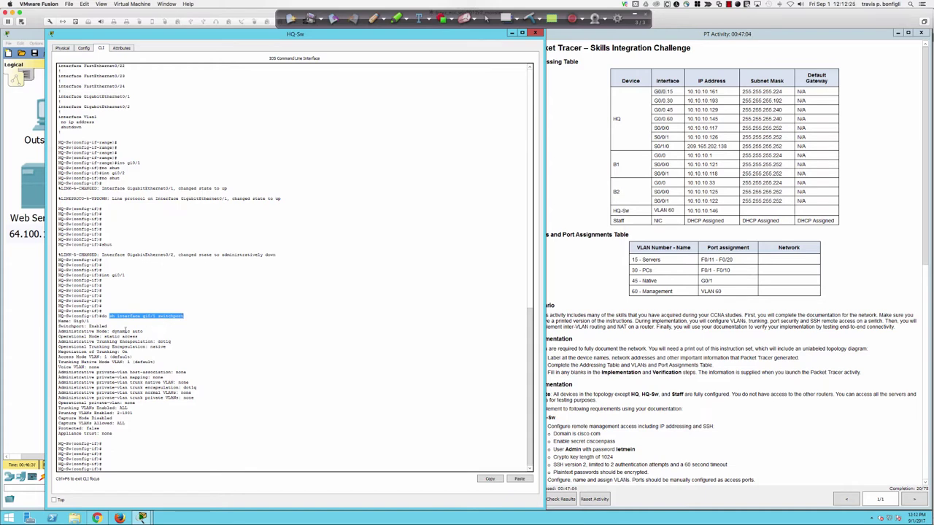
{"action": "left_click_drag", "start_coordinate": [58, 326], "coordinate": [144, 331]}
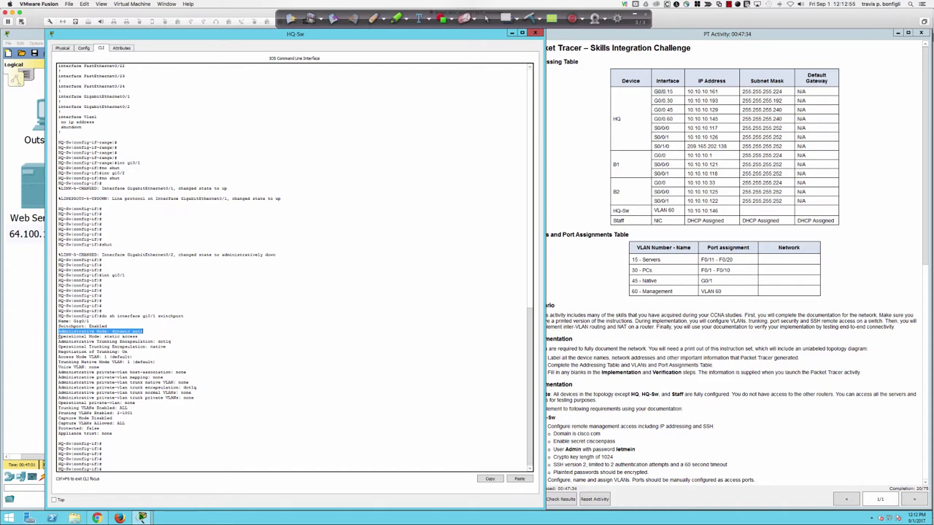
{"action": "left_click_drag", "start_coordinate": [59, 336], "coordinate": [140, 336]}
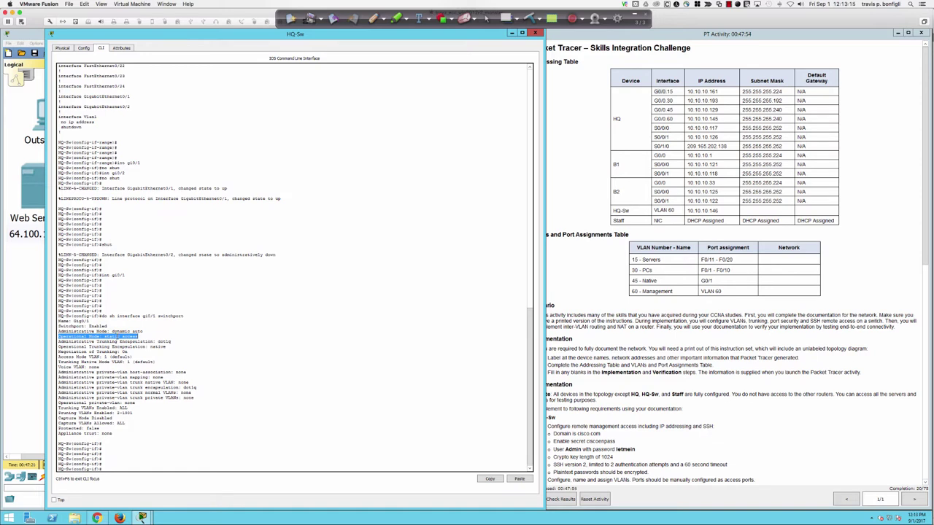
Pick the red Ink2Go pen and bracket the switchport output, pointing at g0/1 and the mode lines
{"action": "left_click", "coordinate": [374, 17]}
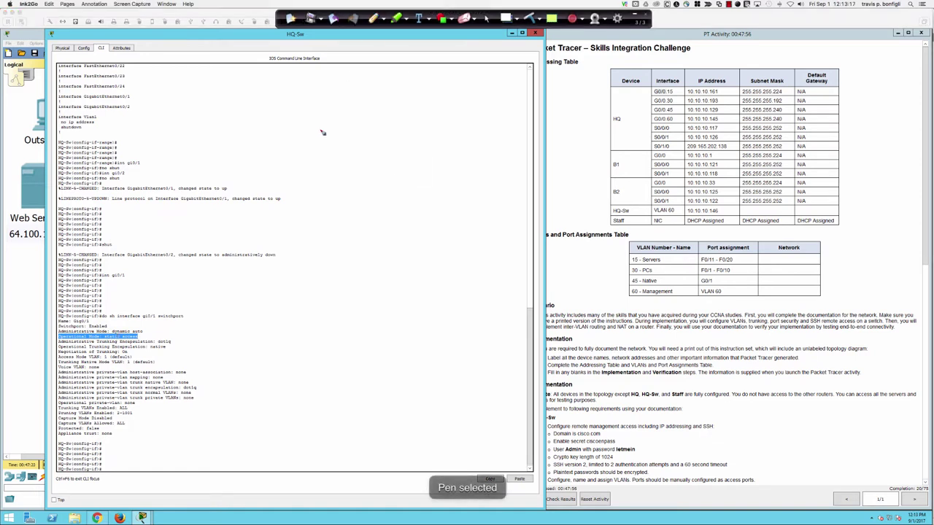
{"action": "left_click", "coordinate": [385, 22]}
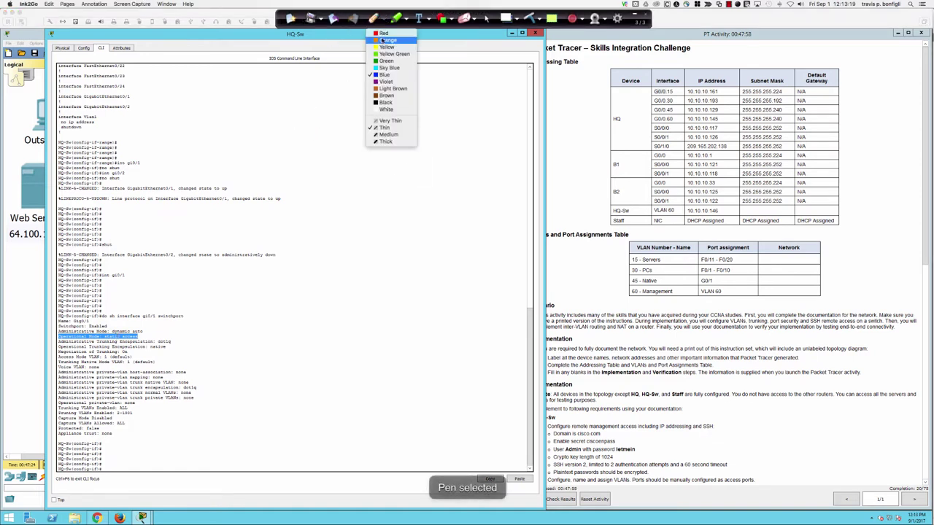
{"action": "left_click", "coordinate": [383, 95]}
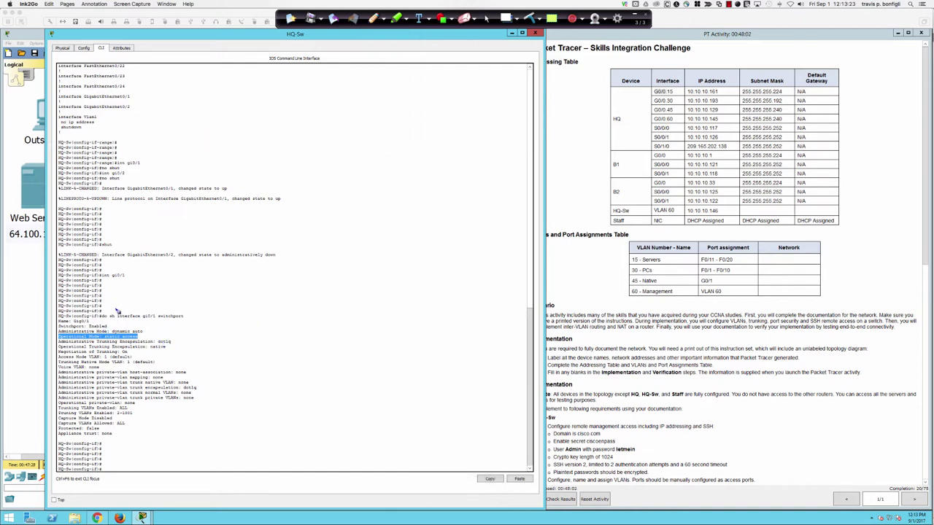
{"action": "mouse_move", "coordinate": [140, 307]}
{"action": "left_mouse_down"}
{"action": "mouse_move", "coordinate": [203, 303]}
{"action": "mouse_move", "coordinate": [204, 476]}
{"action": "mouse_move", "coordinate": [174, 481]}
{"action": "left_mouse_up"}
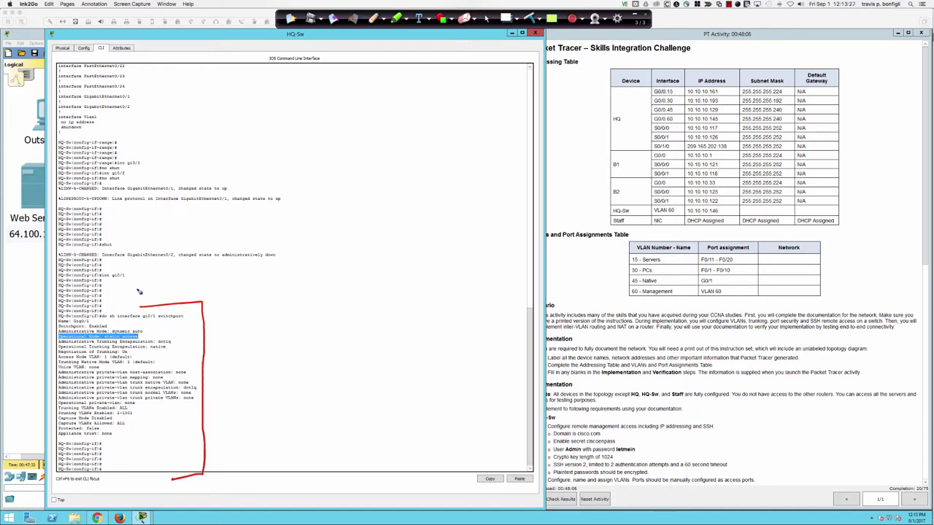
{"action": "mouse_move", "coordinate": [150, 334]}
{"action": "left_mouse_down"}
{"action": "mouse_move", "coordinate": [147, 324]}
{"action": "mouse_move", "coordinate": [151, 330]}
{"action": "left_mouse_up"}
{"action": "left_click_drag", "start_coordinate": [22, 334], "coordinate": [58, 334]}
Sketch a Sw box linked to an unknown device X, labelling the link g0/1
{"action": "mouse_move", "coordinate": [257, 291]}
{"action": "left_mouse_down"}
{"action": "mouse_move", "coordinate": [258, 342]}
{"action": "mouse_move", "coordinate": [258, 286]}
{"action": "mouse_move", "coordinate": [429, 278]}
{"action": "mouse_move", "coordinate": [426, 344]}
{"action": "mouse_move", "coordinate": [257, 341]}
{"action": "left_mouse_up"}
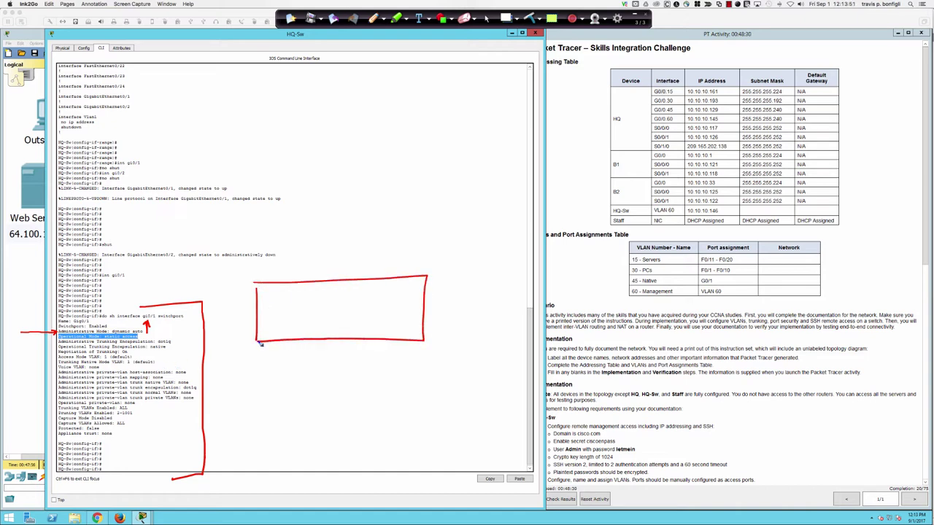
{"action": "mouse_move", "coordinate": [321, 305]}
{"action": "left_mouse_down"}
{"action": "mouse_move", "coordinate": [301, 317]}
{"action": "mouse_move", "coordinate": [356, 307]}
{"action": "left_mouse_up"}
{"action": "mouse_move", "coordinate": [413, 109]}
{"action": "left_mouse_down"}
{"action": "mouse_move", "coordinate": [432, 135]}
{"action": "mouse_move", "coordinate": [417, 131]}
{"action": "mouse_move", "coordinate": [469, 145]}
{"action": "mouse_move", "coordinate": [469, 104]}
{"action": "mouse_move", "coordinate": [405, 101]}
{"action": "left_mouse_up"}
{"action": "left_click_drag", "start_coordinate": [413, 146], "coordinate": [333, 282]}
{"action": "left_click", "coordinate": [332, 281]}
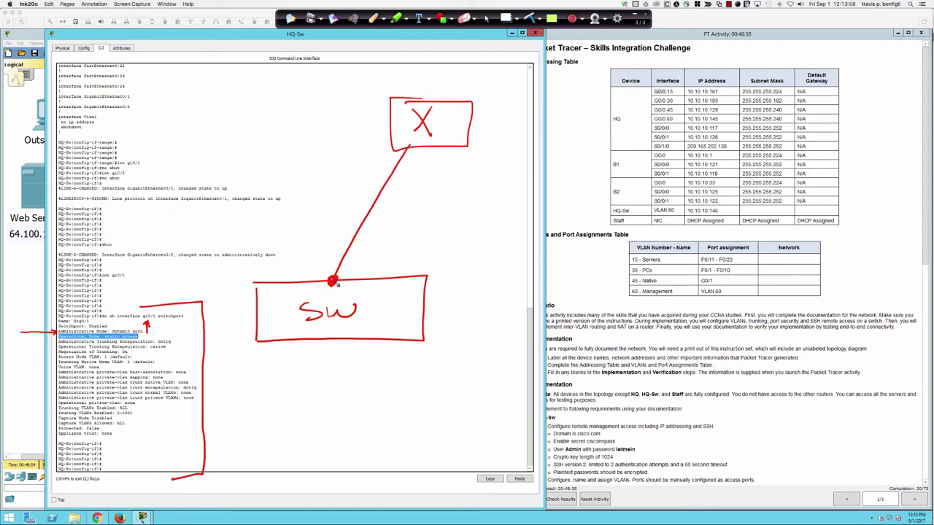
{"action": "mouse_move", "coordinate": [358, 256]}
{"action": "left_mouse_down"}
{"action": "mouse_move", "coordinate": [352, 272]}
{"action": "mouse_move", "coordinate": [367, 256]}
{"action": "left_mouse_up"}
{"action": "mouse_move", "coordinate": [376, 248]}
{"action": "left_mouse_down"}
{"action": "mouse_move", "coordinate": [361, 269]}
{"action": "mouse_move", "coordinate": [392, 264]}
{"action": "left_mouse_up"}
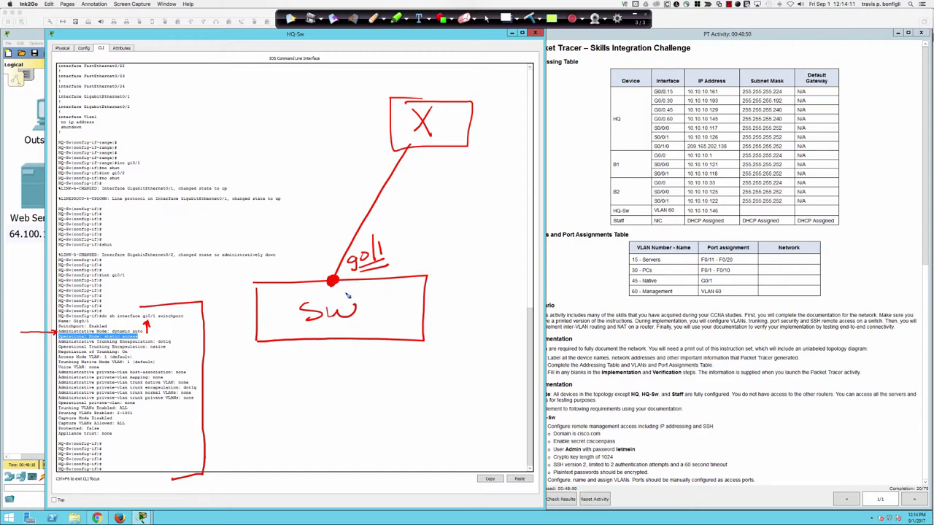
Write and underline DTP in the Sw box, arrow into the output, and label X as SW/RTR/PC
{"action": "mouse_move", "coordinate": [344, 288]}
{"action": "left_mouse_down"}
{"action": "mouse_move", "coordinate": [355, 296]}
{"action": "mouse_move", "coordinate": [350, 310]}
{"action": "mouse_move", "coordinate": [364, 291]}
{"action": "mouse_move", "coordinate": [371, 295]}
{"action": "left_mouse_up"}
{"action": "mouse_move", "coordinate": [362, 310]}
{"action": "left_mouse_down"}
{"action": "mouse_move", "coordinate": [378, 305]}
{"action": "mouse_move", "coordinate": [369, 310]}
{"action": "left_mouse_up"}
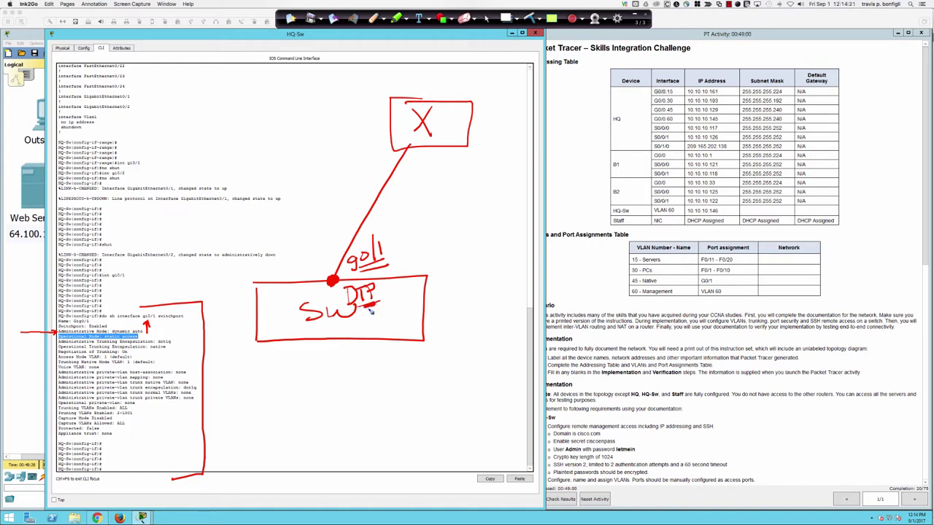
{"action": "left_click_drag", "start_coordinate": [334, 283], "coordinate": [339, 282]}
{"action": "left_click_drag", "start_coordinate": [199, 319], "coordinate": [175, 343]}
{"action": "left_click_drag", "start_coordinate": [410, 150], "coordinate": [410, 148]}
{"action": "mouse_move", "coordinate": [393, 71]}
{"action": "left_mouse_down"}
{"action": "mouse_move", "coordinate": [391, 86]}
{"action": "mouse_move", "coordinate": [378, 86]}
{"action": "left_mouse_up"}
{"action": "mouse_move", "coordinate": [403, 72]}
{"action": "left_mouse_down"}
{"action": "mouse_move", "coordinate": [424, 75]}
{"action": "mouse_move", "coordinate": [423, 98]}
{"action": "mouse_move", "coordinate": [466, 73]}
{"action": "mouse_move", "coordinate": [481, 93]}
{"action": "mouse_move", "coordinate": [503, 81]}
{"action": "mouse_move", "coordinate": [517, 86]}
{"action": "mouse_move", "coordinate": [506, 86]}
{"action": "left_mouse_up"}
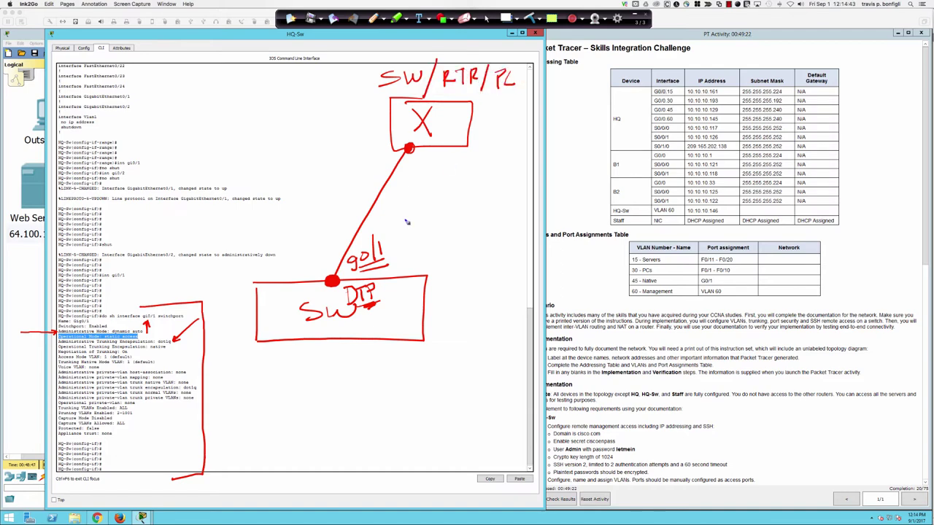
Bracket the device-type label, then write DOT1Q and a crossed-out, arrowed ISL beside the link
{"action": "mouse_move", "coordinate": [384, 64]}
{"action": "left_mouse_down"}
{"action": "mouse_move", "coordinate": [360, 102]}
{"action": "mouse_move", "coordinate": [388, 100]}
{"action": "left_mouse_up"}
{"action": "mouse_move", "coordinate": [511, 53]}
{"action": "left_mouse_down"}
{"action": "mouse_move", "coordinate": [538, 89]}
{"action": "mouse_move", "coordinate": [518, 101]}
{"action": "left_mouse_up"}
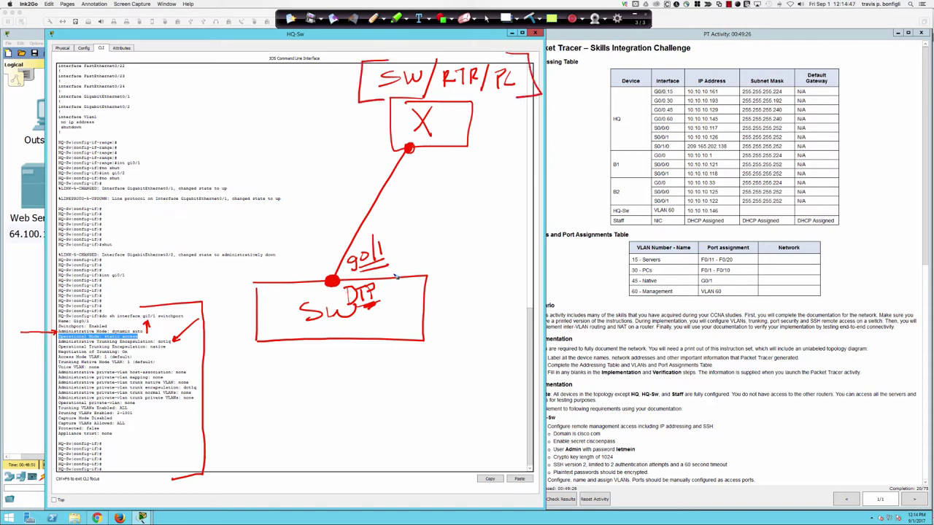
{"action": "left_click_drag", "start_coordinate": [362, 313], "coordinate": [372, 315]}
{"action": "mouse_move", "coordinate": [444, 249]}
{"action": "left_mouse_down"}
{"action": "mouse_move", "coordinate": [444, 269]}
{"action": "mouse_move", "coordinate": [458, 250]}
{"action": "mouse_move", "coordinate": [476, 265]}
{"action": "mouse_move", "coordinate": [484, 248]}
{"action": "left_mouse_up"}
{"action": "mouse_move", "coordinate": [482, 249]}
{"action": "left_mouse_down"}
{"action": "mouse_move", "coordinate": [508, 250]}
{"action": "mouse_move", "coordinate": [499, 246]}
{"action": "mouse_move", "coordinate": [503, 268]}
{"action": "mouse_move", "coordinate": [453, 291]}
{"action": "mouse_move", "coordinate": [458, 274]}
{"action": "mouse_move", "coordinate": [448, 290]}
{"action": "mouse_move", "coordinate": [493, 286]}
{"action": "left_mouse_up"}
{"action": "left_click_drag", "start_coordinate": [443, 299], "coordinate": [478, 300]}
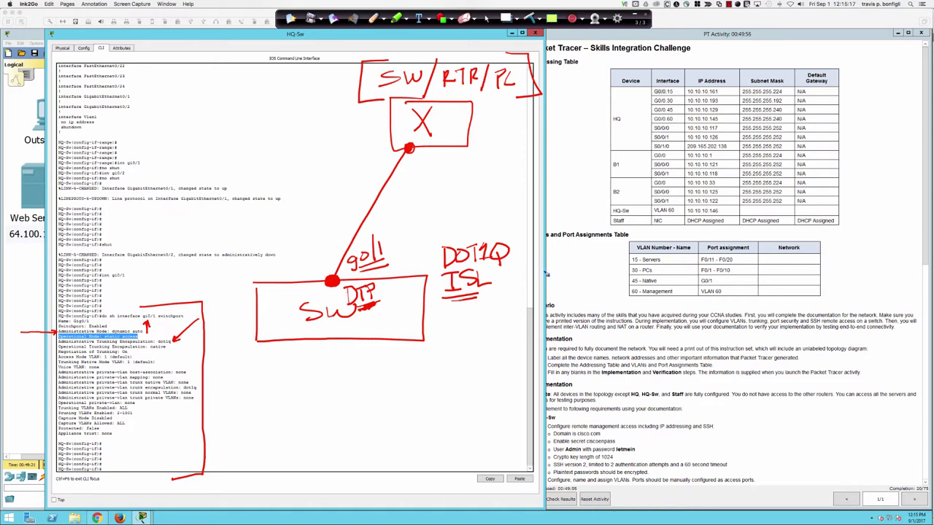
{"action": "left_click_drag", "start_coordinate": [553, 271], "coordinate": [498, 274]}
{"action": "left_click_drag", "start_coordinate": [498, 275], "coordinate": [511, 281]}
{"action": "mouse_move", "coordinate": [436, 267]}
{"action": "left_mouse_down"}
{"action": "mouse_move", "coordinate": [491, 287]}
{"action": "mouse_move", "coordinate": [478, 273]}
{"action": "mouse_move", "coordinate": [434, 295]}
{"action": "left_mouse_up"}
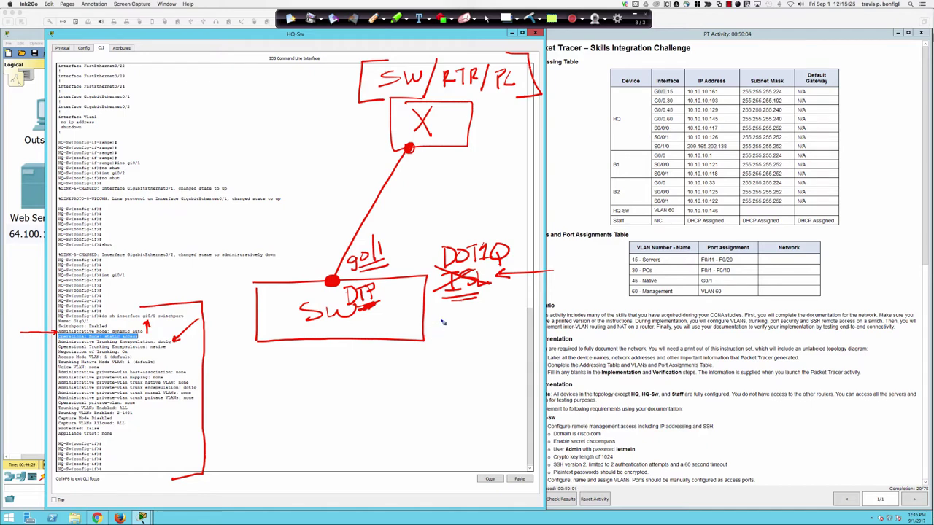
Bracket DOT1Q, mark the ISL arrow '1st' and point a '2nd' label at DOT1Q
{"action": "mouse_move", "coordinate": [436, 234]}
{"action": "left_mouse_down"}
{"action": "mouse_move", "coordinate": [424, 243]}
{"action": "mouse_move", "coordinate": [438, 278]}
{"action": "left_mouse_up"}
{"action": "mouse_move", "coordinate": [506, 232]}
{"action": "left_mouse_down"}
{"action": "mouse_move", "coordinate": [521, 241]}
{"action": "mouse_move", "coordinate": [510, 262]}
{"action": "left_mouse_up"}
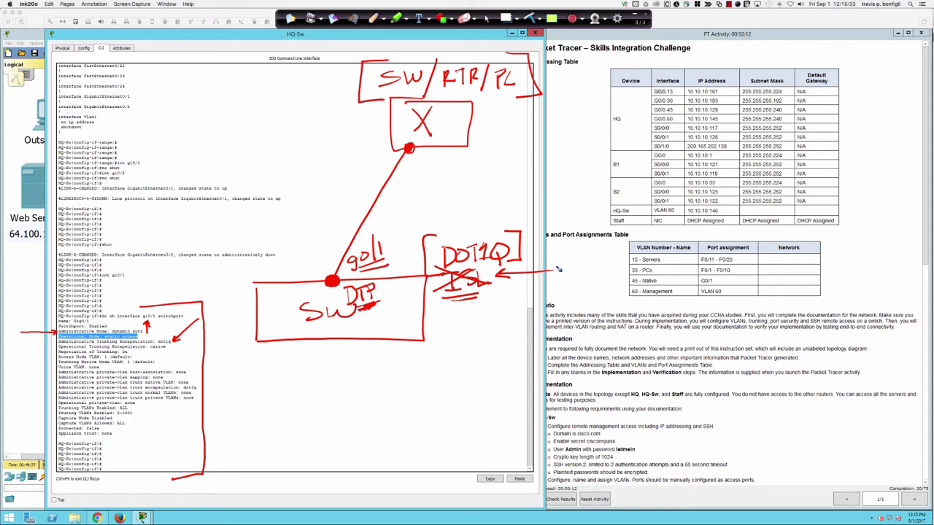
{"action": "mouse_move", "coordinate": [550, 262]}
{"action": "left_mouse_down"}
{"action": "mouse_move", "coordinate": [567, 275]}
{"action": "mouse_move", "coordinate": [600, 264]}
{"action": "mouse_move", "coordinate": [604, 248]}
{"action": "left_mouse_up"}
{"action": "left_click_drag", "start_coordinate": [550, 231], "coordinate": [525, 247]}
{"action": "mouse_move", "coordinate": [527, 238]}
{"action": "left_mouse_down"}
{"action": "mouse_move", "coordinate": [525, 248]}
{"action": "mouse_move", "coordinate": [543, 245]}
{"action": "left_mouse_up"}
{"action": "mouse_move", "coordinate": [555, 219]}
{"action": "left_mouse_down"}
{"action": "mouse_move", "coordinate": [563, 229]}
{"action": "mouse_move", "coordinate": [580, 209]}
{"action": "mouse_move", "coordinate": [582, 221]}
{"action": "left_mouse_up"}
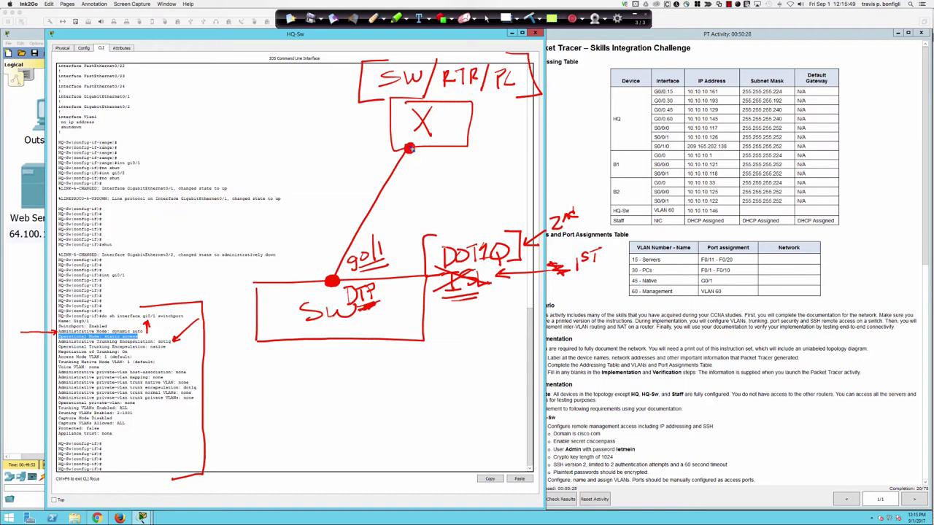
Add arrows pointing at g0/1 and DOT1Q and underline the crossed-out ISL note
{"action": "left_click_drag", "start_coordinate": [410, 148], "coordinate": [414, 149]}
{"action": "mouse_move", "coordinate": [445, 329]}
{"action": "left_mouse_down"}
{"action": "mouse_move", "coordinate": [451, 314]}
{"action": "mouse_move", "coordinate": [496, 308]}
{"action": "mouse_move", "coordinate": [494, 317]}
{"action": "mouse_move", "coordinate": [508, 317]}
{"action": "left_mouse_up"}
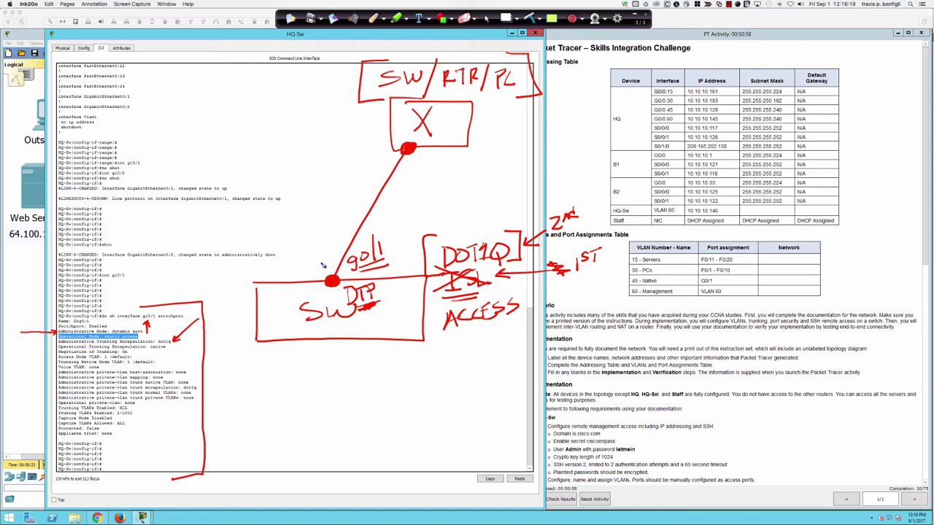
{"action": "left_click_drag", "start_coordinate": [321, 246], "coordinate": [330, 269]}
{"action": "left_click_drag", "start_coordinate": [331, 261], "coordinate": [329, 270]}
{"action": "left_click_drag", "start_coordinate": [454, 297], "coordinate": [473, 302]}
{"action": "left_click_drag", "start_coordinate": [504, 195], "coordinate": [482, 229]}
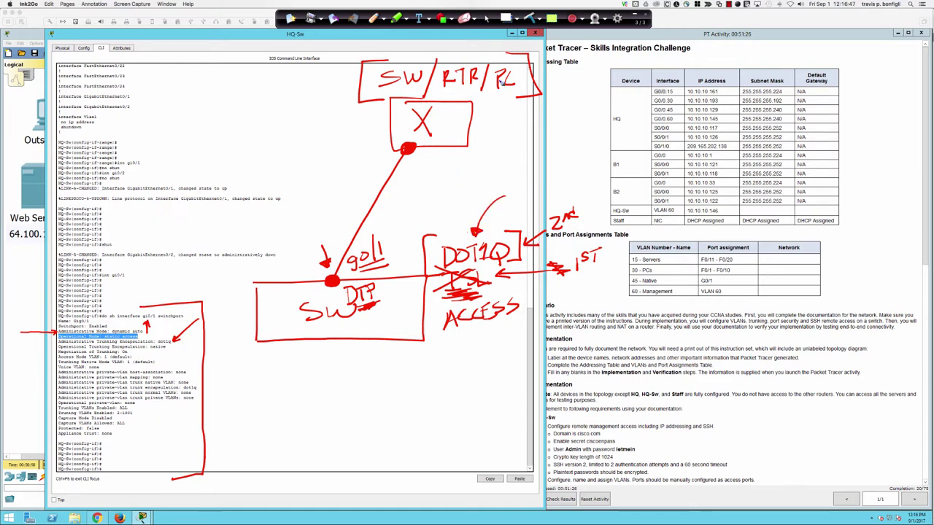
Underline ACCESS, mark the Operational Mode and Negotiation of Trunking lines, then clear all ink
{"action": "left_click_drag", "start_coordinate": [503, 86], "coordinate": [452, 113]}
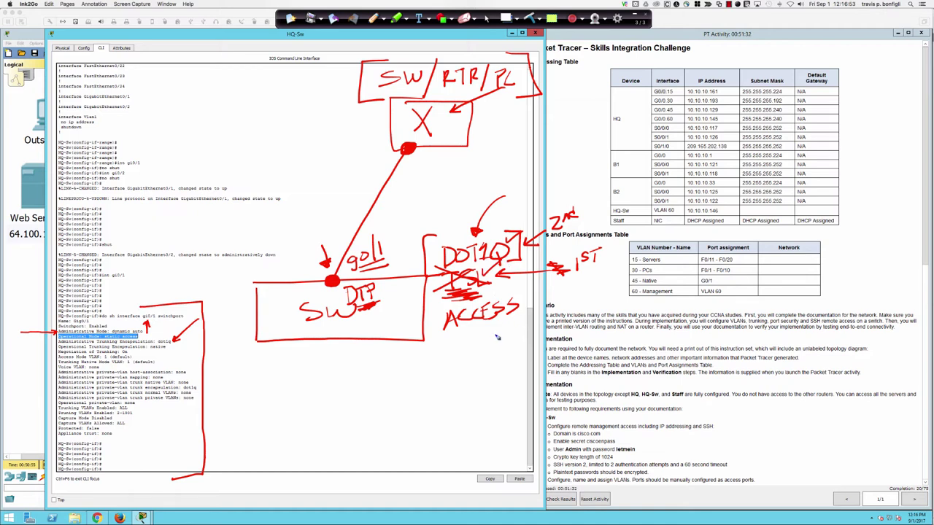
{"action": "left_click_drag", "start_coordinate": [447, 337], "coordinate": [516, 315]}
{"action": "mouse_move", "coordinate": [461, 342]}
{"action": "left_mouse_down"}
{"action": "mouse_move", "coordinate": [504, 325]}
{"action": "mouse_move", "coordinate": [463, 334]}
{"action": "left_mouse_up"}
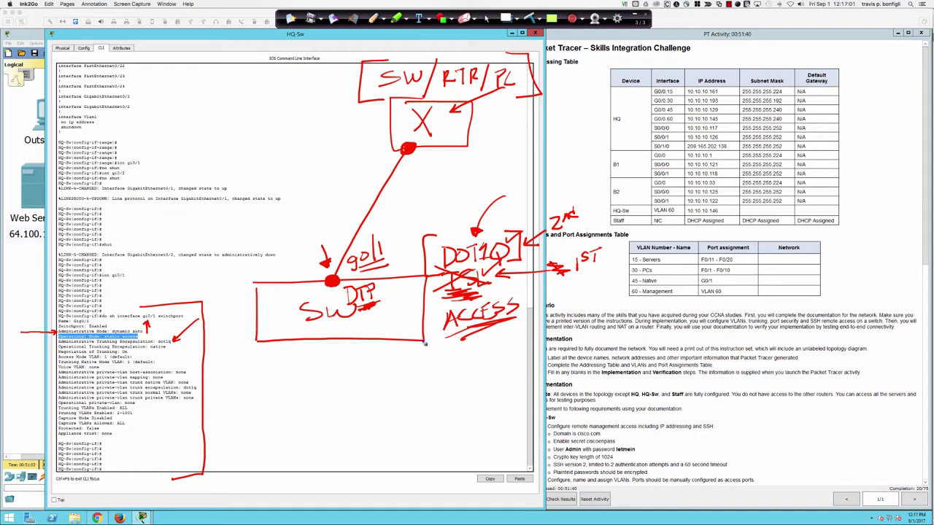
{"action": "left_click_drag", "start_coordinate": [167, 324], "coordinate": [143, 339]}
{"action": "left_click_drag", "start_coordinate": [145, 352], "coordinate": [130, 354]}
{"action": "left_click", "coordinate": [529, 17]}
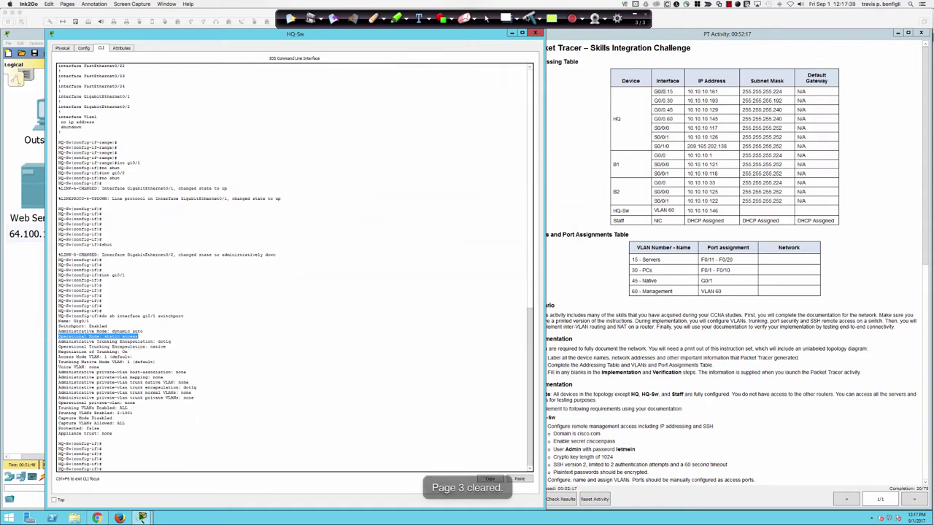
Run 'do sh interface fa0/1 switchport' on HQ-Sw by editing the previous command
{"action": "left_click", "coordinate": [487, 20]}
{"action": "left_click", "coordinate": [440, 132]}
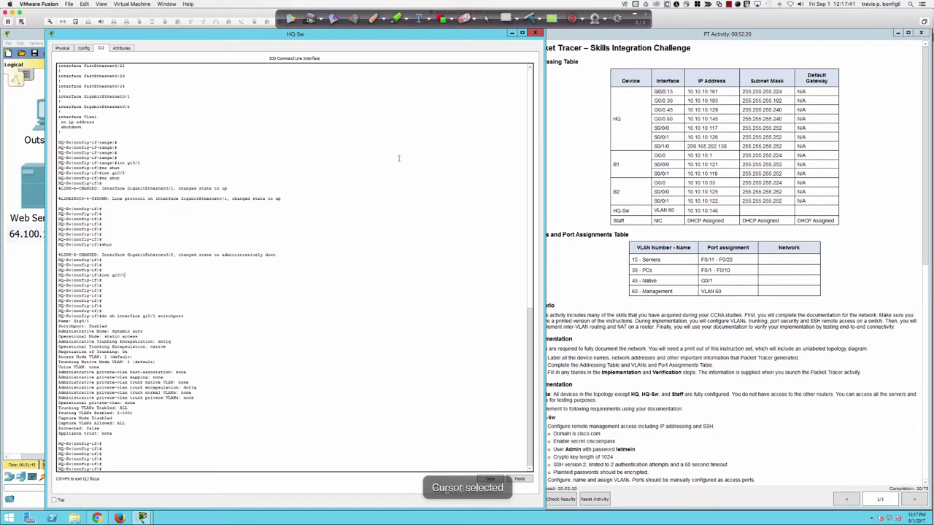
{"action": "key", "text": "Up"}
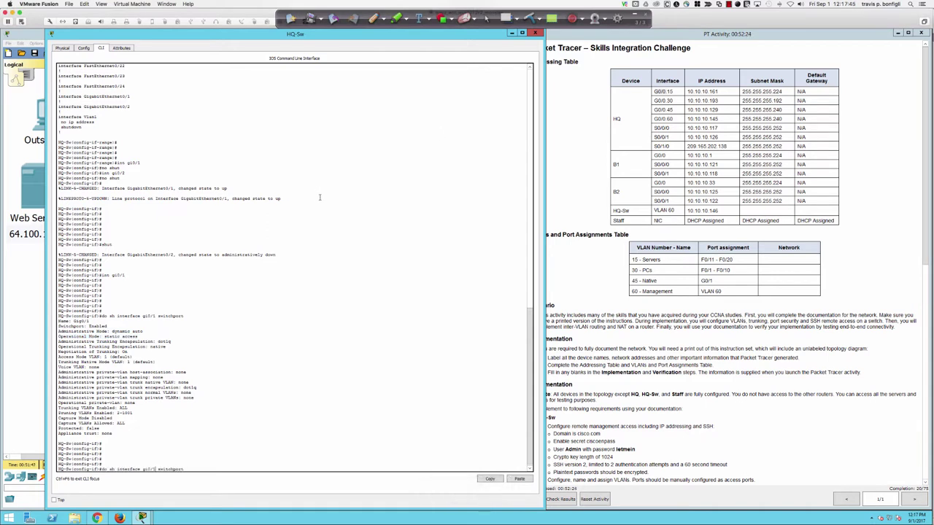
{"action": "key", "text": "BackSpace"}
{"action": "key", "text": "BackSpace"}
{"action": "key", "text": "BackSpace"}
{"action": "key", "text": "BackSpace"}
{"action": "type", "text": "fa0/1"}
{"action": "key", "text": "Return"}
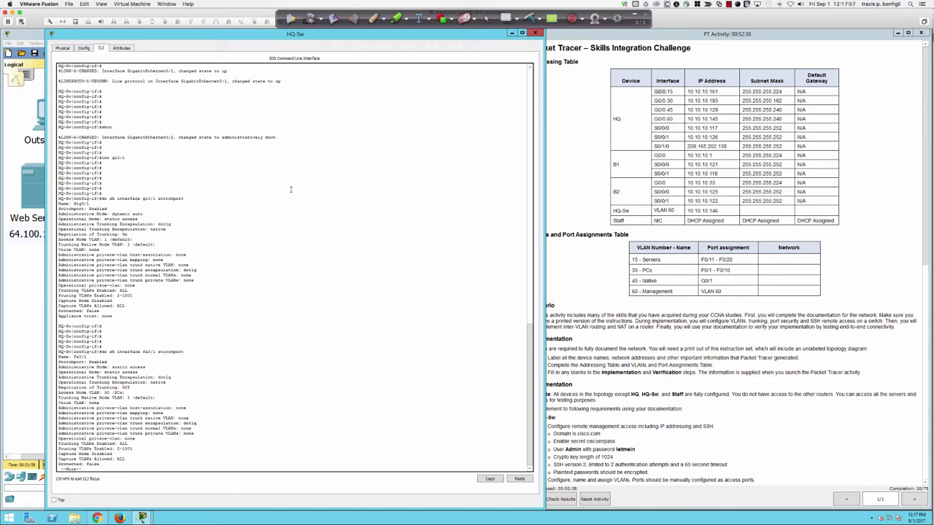
With the pen, underline Switchport: Enabled and static access, and arrow dynamic auto labelled DTP
{"action": "left_click", "coordinate": [373, 18]}
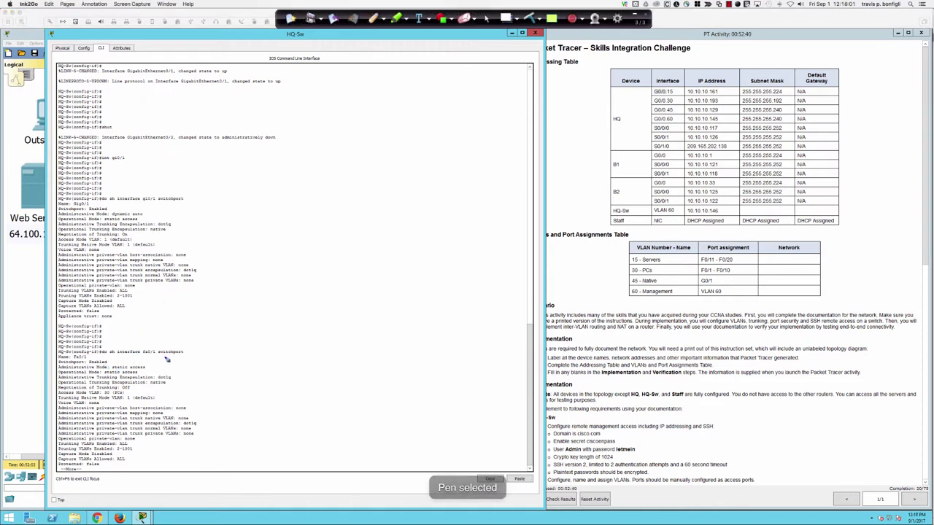
{"action": "mouse_move", "coordinate": [167, 357]}
{"action": "left_mouse_down"}
{"action": "mouse_move", "coordinate": [115, 369]}
{"action": "mouse_move", "coordinate": [147, 370]}
{"action": "left_mouse_up"}
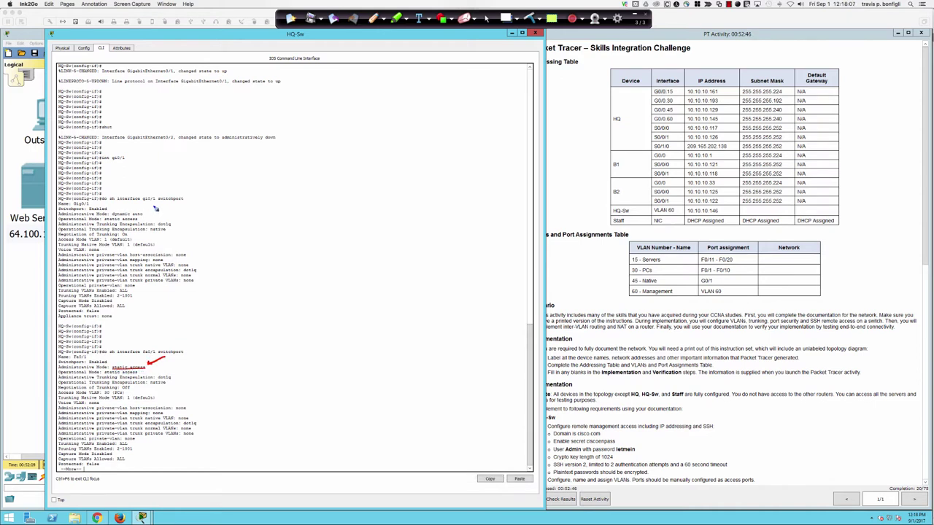
{"action": "left_click_drag", "start_coordinate": [156, 207], "coordinate": [146, 214]}
{"action": "left_click_drag", "start_coordinate": [136, 371], "coordinate": [144, 370]}
{"action": "mouse_move", "coordinate": [156, 213]}
{"action": "left_mouse_down"}
{"action": "mouse_move", "coordinate": [140, 223]}
{"action": "mouse_move", "coordinate": [175, 206]}
{"action": "left_mouse_up"}
{"action": "left_click_drag", "start_coordinate": [171, 207], "coordinate": [177, 210]}
Mark Fa0/1's static access mode, dot1q native encapsulation and trunking negotiation Off
{"action": "mouse_move", "coordinate": [163, 369]}
{"action": "left_mouse_down"}
{"action": "mouse_move", "coordinate": [144, 374]}
{"action": "mouse_move", "coordinate": [127, 366]}
{"action": "mouse_move", "coordinate": [133, 361]}
{"action": "left_mouse_up"}
{"action": "left_click_drag", "start_coordinate": [38, 367], "coordinate": [53, 371]}
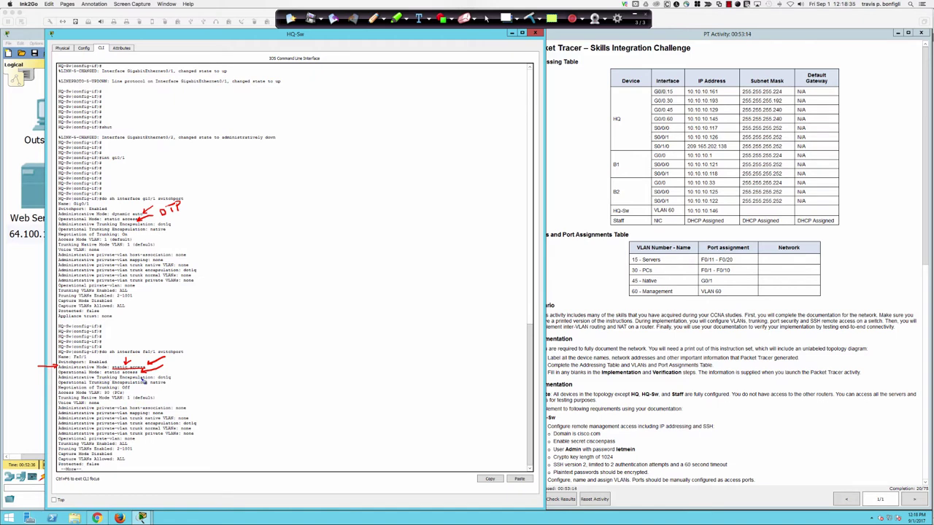
{"action": "mouse_move", "coordinate": [188, 371]}
{"action": "left_mouse_down"}
{"action": "mouse_move", "coordinate": [168, 380]}
{"action": "mouse_move", "coordinate": [175, 379]}
{"action": "left_mouse_up"}
{"action": "left_click_drag", "start_coordinate": [153, 387], "coordinate": [170, 386]}
{"action": "left_click_drag", "start_coordinate": [143, 388], "coordinate": [136, 392]}
{"action": "left_click_drag", "start_coordinate": [64, 385], "coordinate": [61, 397]}
{"action": "mouse_move", "coordinate": [143, 386]}
{"action": "left_mouse_down"}
{"action": "mouse_move", "coordinate": [152, 390]}
{"action": "mouse_move", "coordinate": [143, 393]}
{"action": "left_mouse_up"}
Wipe the ink from the console, return to the cursor and paste into the HQ-Sw CLI
{"action": "left_click", "coordinate": [531, 18]}
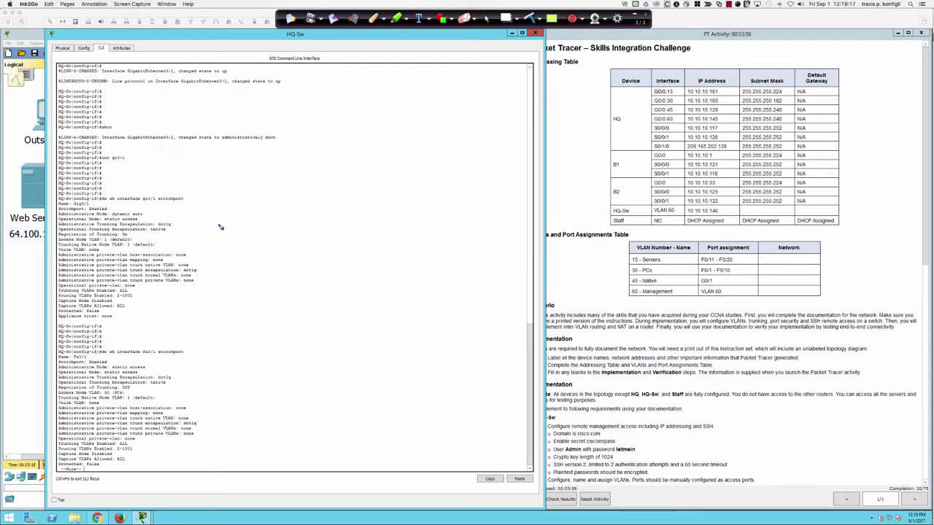
{"action": "left_click", "coordinate": [530, 18]}
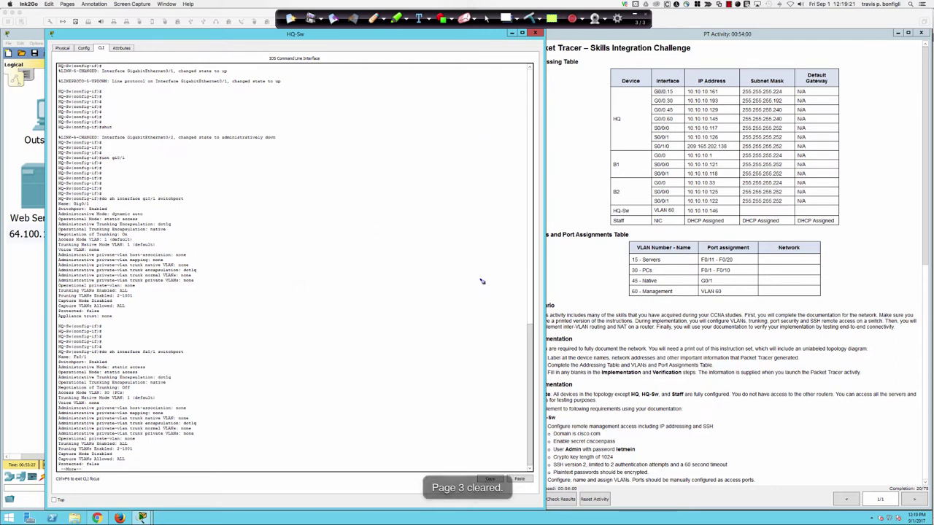
{"action": "left_click", "coordinate": [488, 18]}
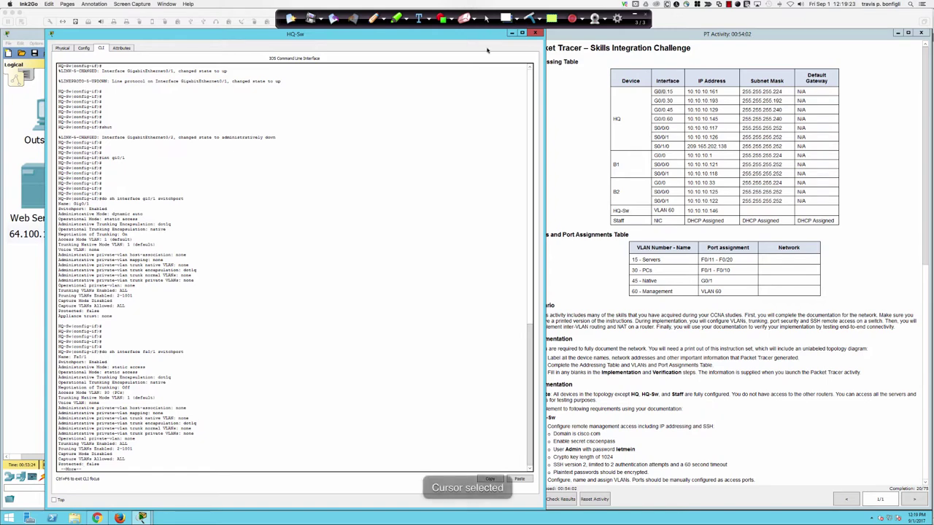
{"action": "left_click", "coordinate": [446, 61]}
{"action": "key", "text": "ctrl+v"}
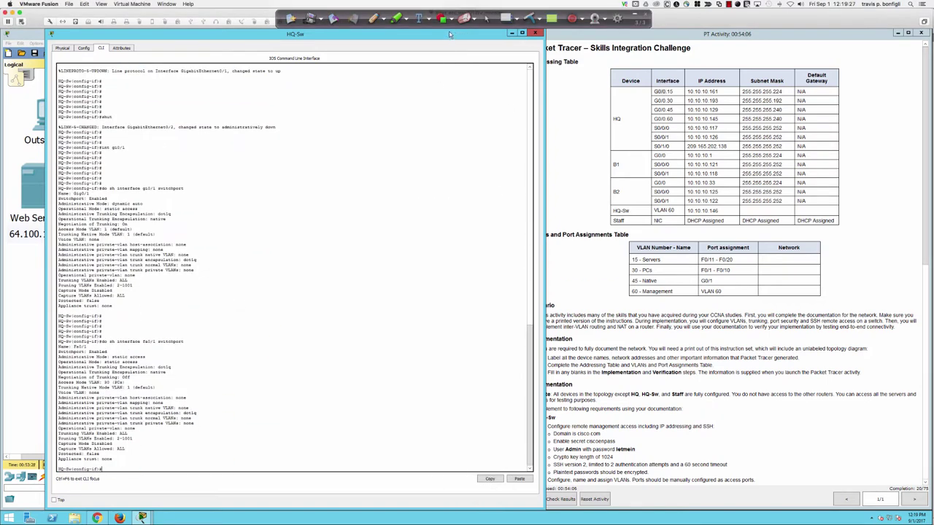
Resize the console, then set interface gi0/1 to 'switchport mode trunk'
{"action": "left_click_drag", "start_coordinate": [449, 32], "coordinate": [410, 44]}
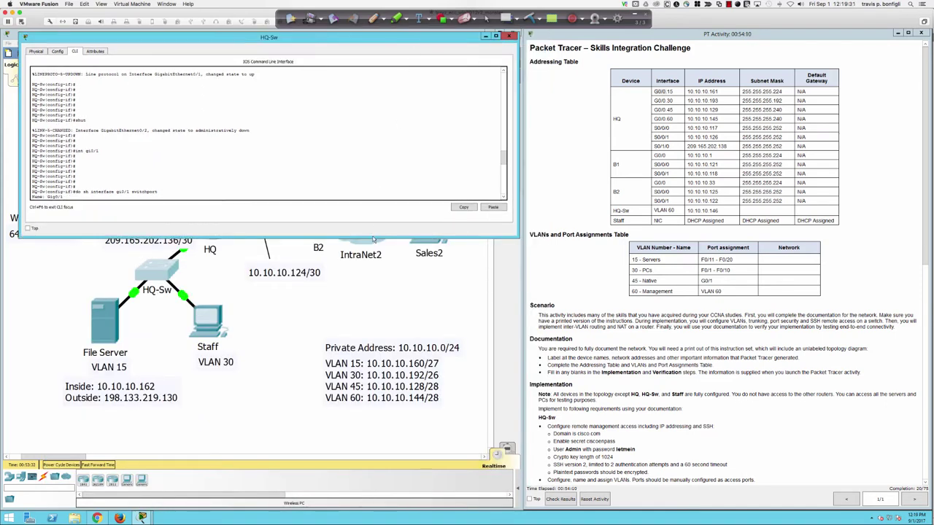
{"action": "left_click_drag", "start_coordinate": [402, 237], "coordinate": [402, 316]}
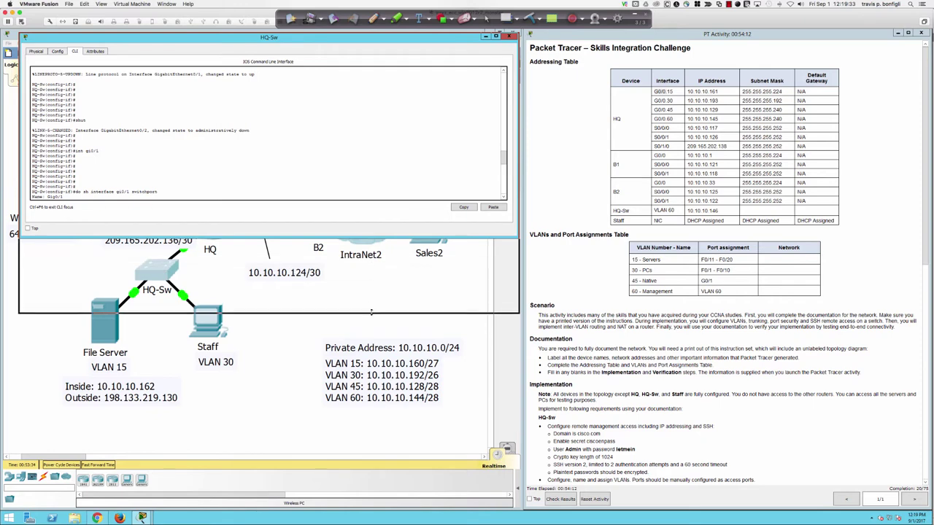
{"action": "scroll", "coordinate": [339, 145], "scroll_direction": "down", "scroll_amount": 10}
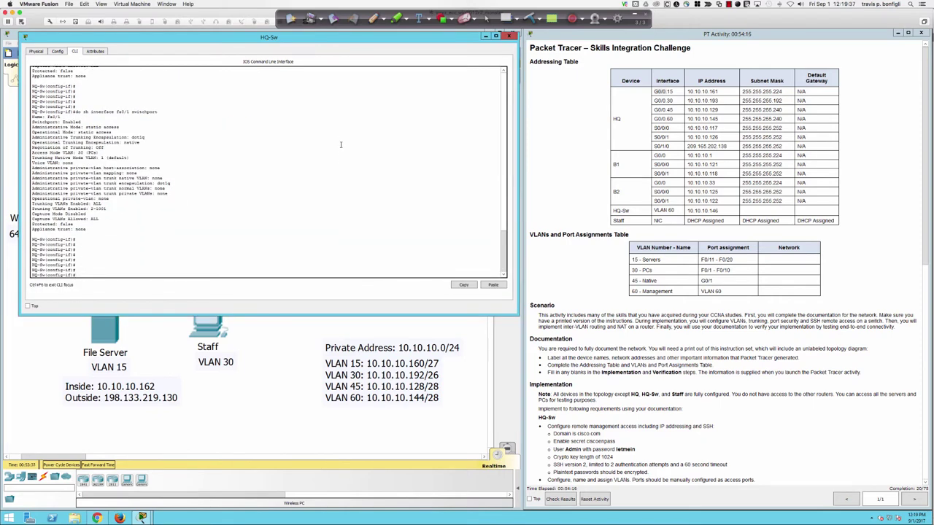
{"action": "type", "text": "int gi0/1"}
{"action": "key", "text": "Return"}
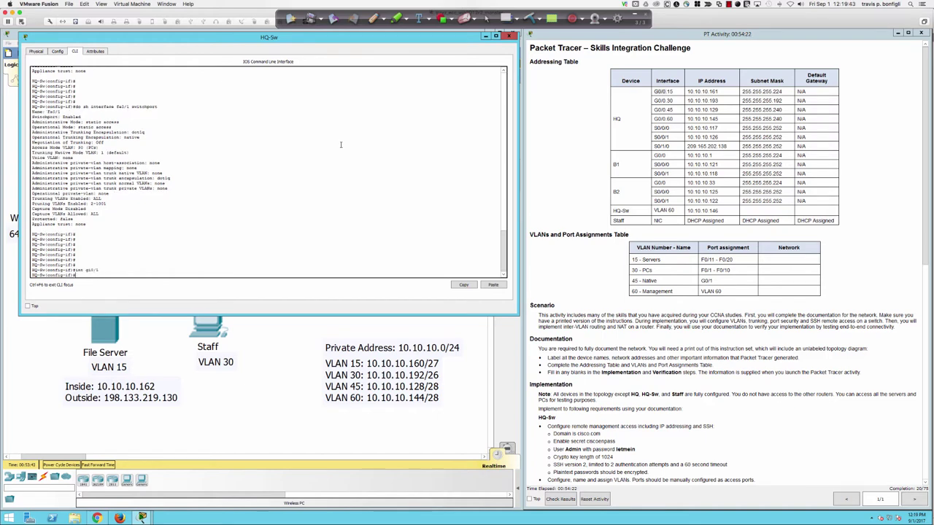
{"action": "type", "text": "swi"}
{"action": "key", "text": "Tab"}
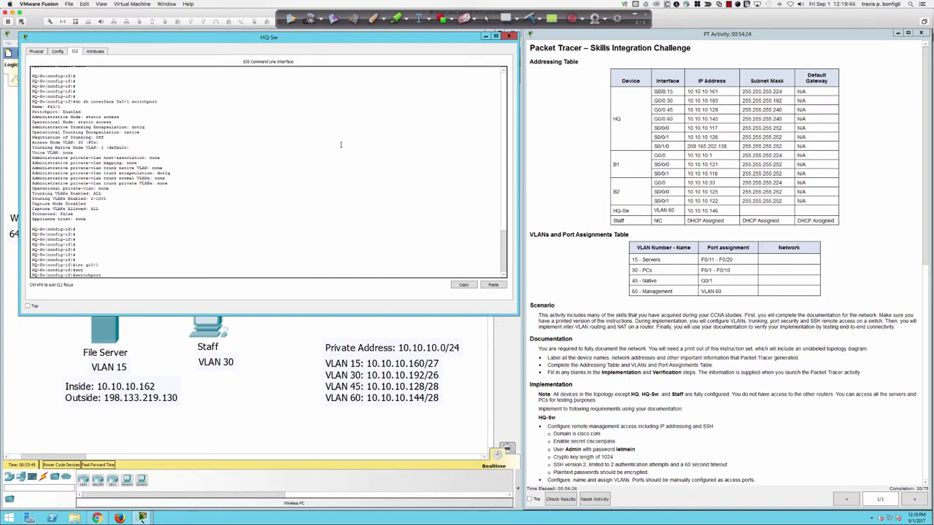
{"action": "type", "text": "mode tru"}
{"action": "key", "text": "Tab"}
{"action": "key", "text": "Return"}
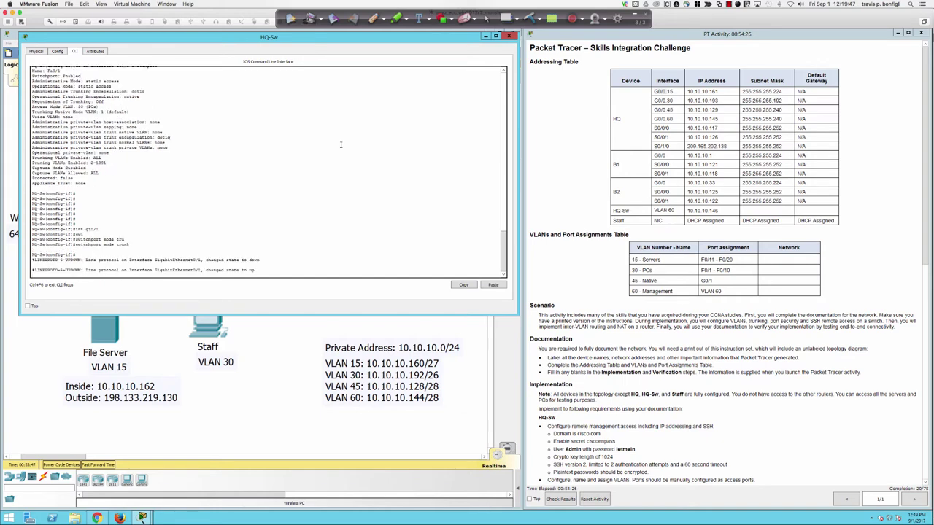
{"action": "key", "text": "Return"}
{"action": "key", "text": "Return"}
{"action": "key", "text": "Return"}
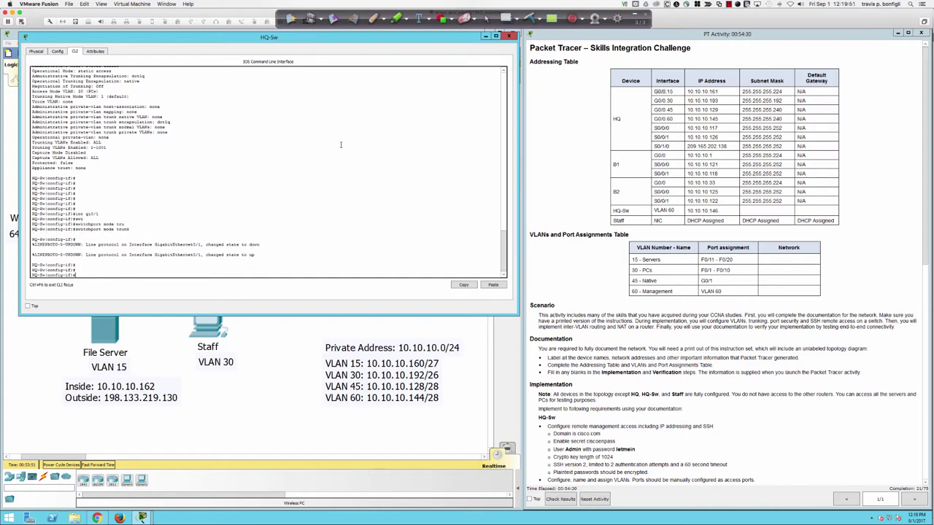
{"action": "key", "text": "Return"}
{"action": "key", "text": "Return"}
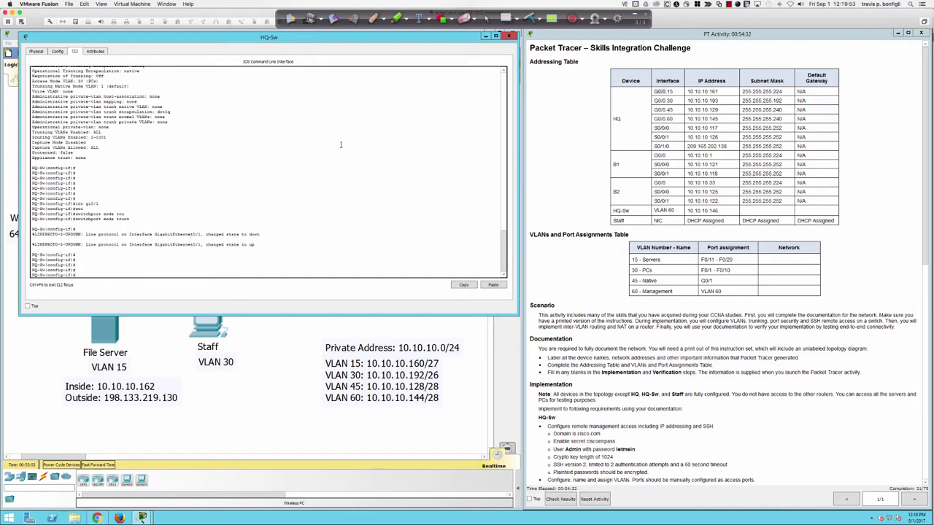
Allow only VLANs 15, 30, 45 and 60 on the gi0/1 trunk
{"action": "type", "text": "swi"}
{"action": "key", "text": "Tab"}
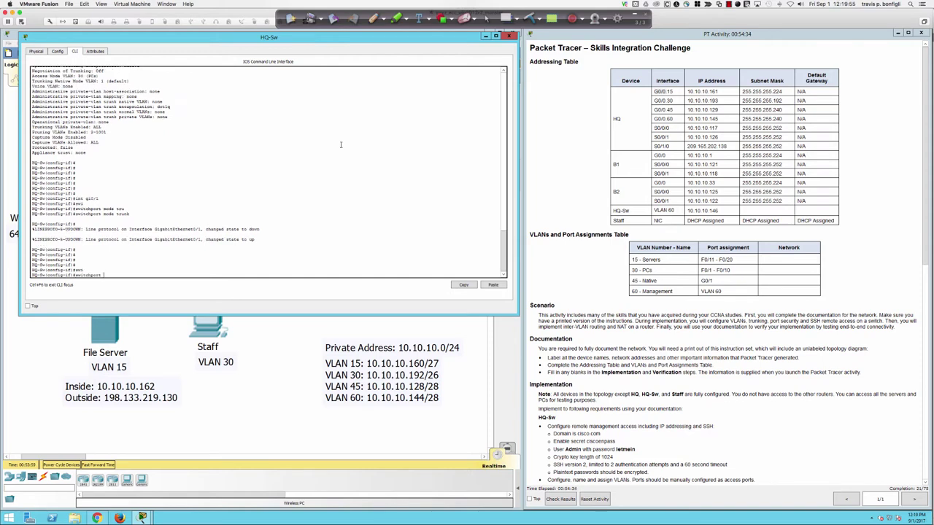
{"action": "type", "text": "tru"}
{"action": "key", "text": "Tab"}
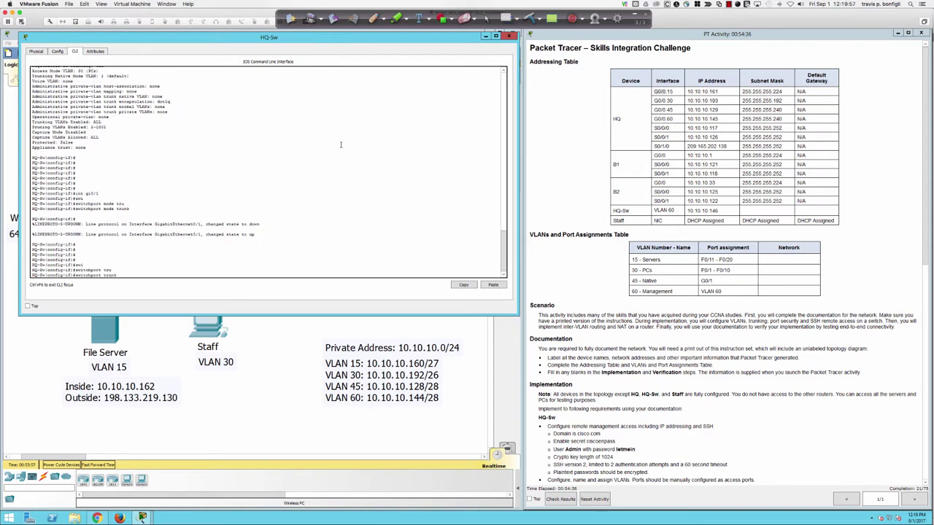
{"action": "type", "text": "vla"}
{"action": "key", "text": "Tab"}
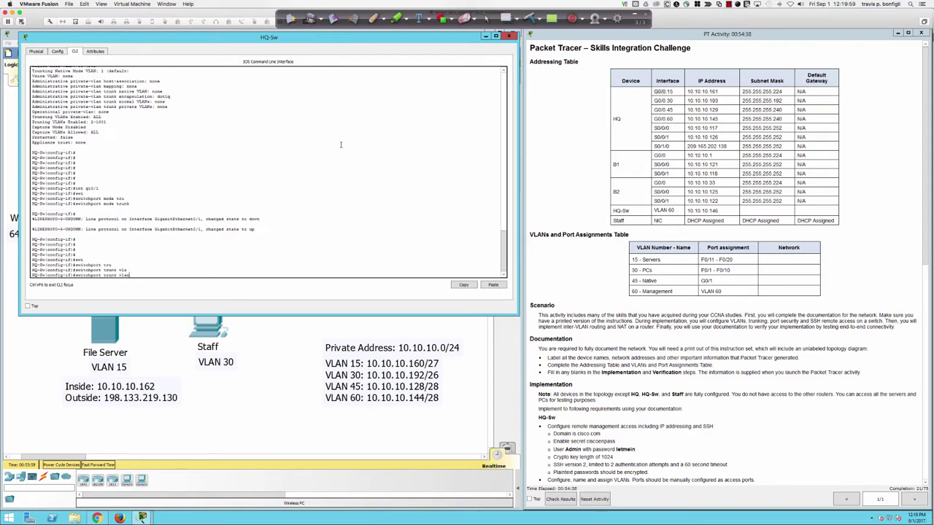
{"action": "type", "text": "all"}
{"action": "key", "text": "Tab"}
{"action": "key", "text": "BackSpace"}
{"action": "key", "text": "BackSpace"}
{"action": "key", "text": "BackSpace"}
{"action": "key", "text": "BackSpace"}
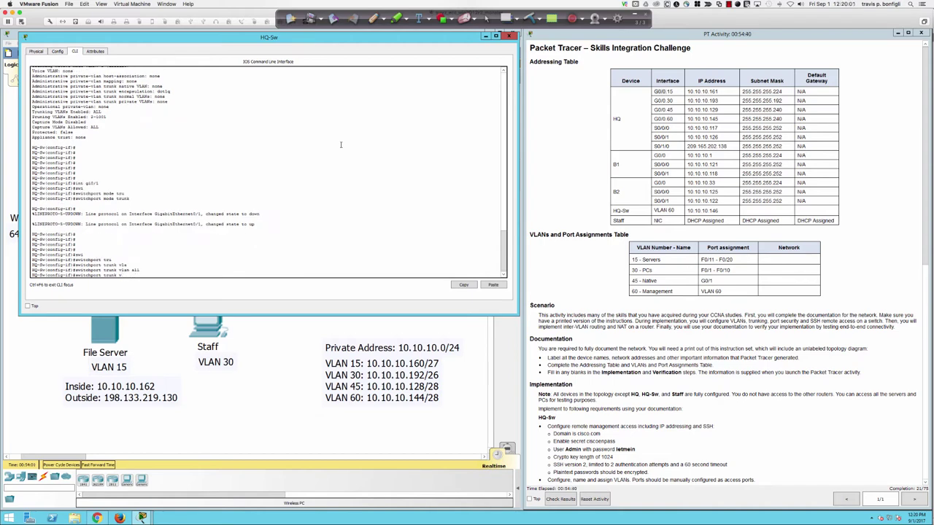
{"action": "type", "text": "all"}
{"action": "key", "text": "Tab"}
{"action": "type", "text": "vlan "}
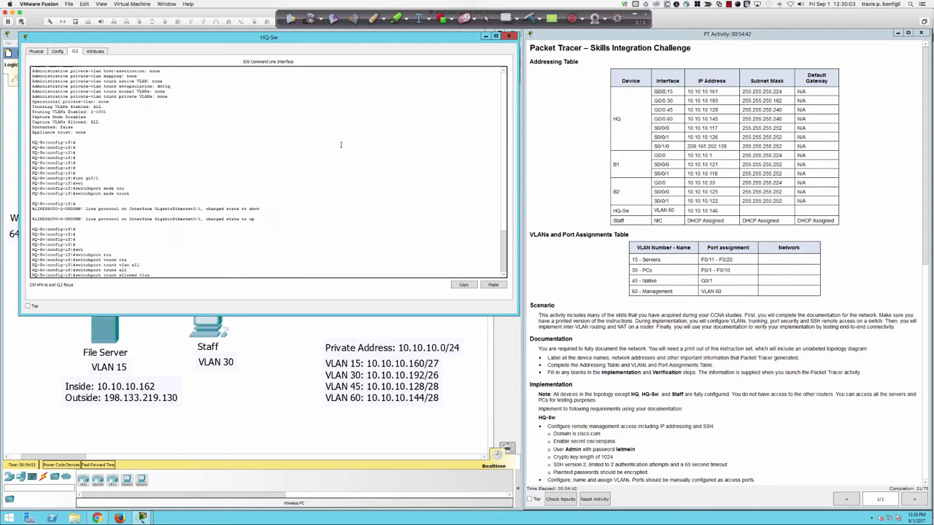
{"action": "type", "text": "?"}
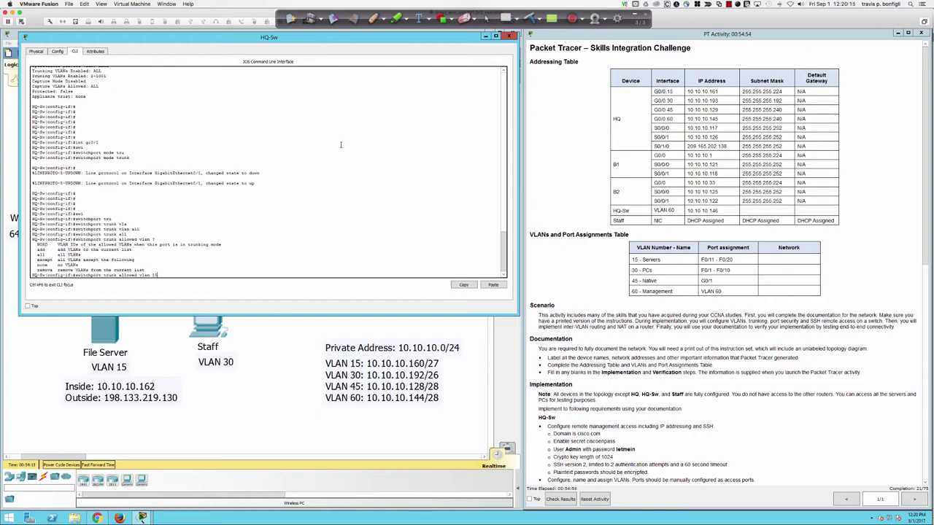
{"action": "type", "text": "30,45,60"}
{"action": "key", "text": "Return"}
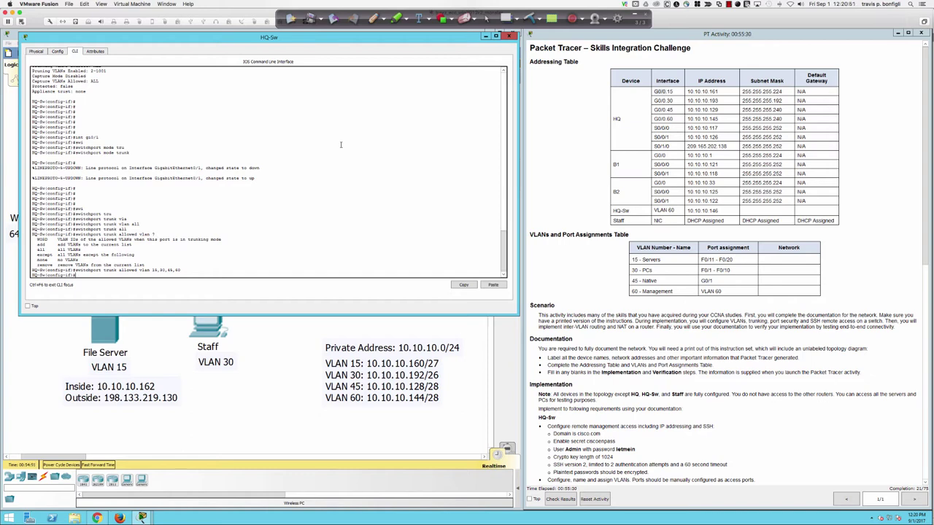
{"action": "key", "text": "Return"}
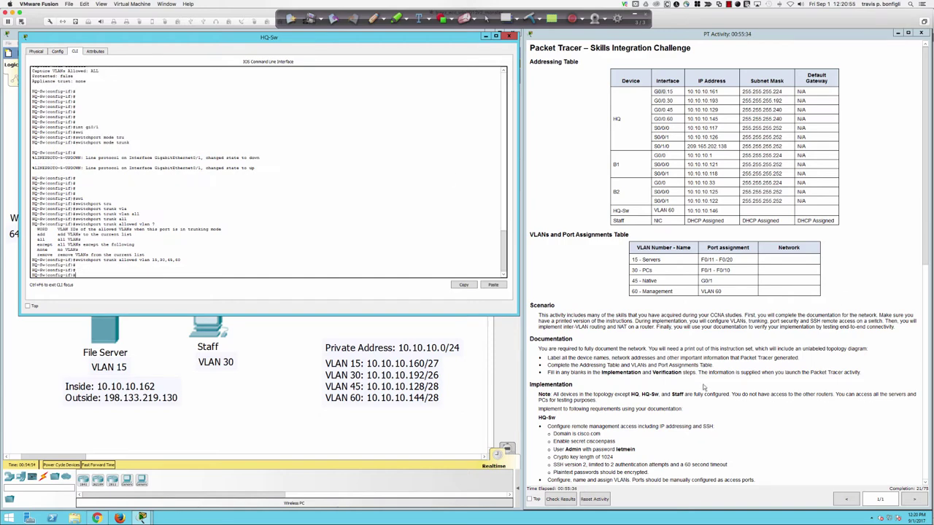
{"action": "scroll", "coordinate": [705, 388], "scroll_direction": "down", "scroll_amount": 5}
Enable 'switchport port-security' on interface Fa0/1
{"action": "scroll", "coordinate": [607, 379], "scroll_direction": "down", "scroll_amount": 1}
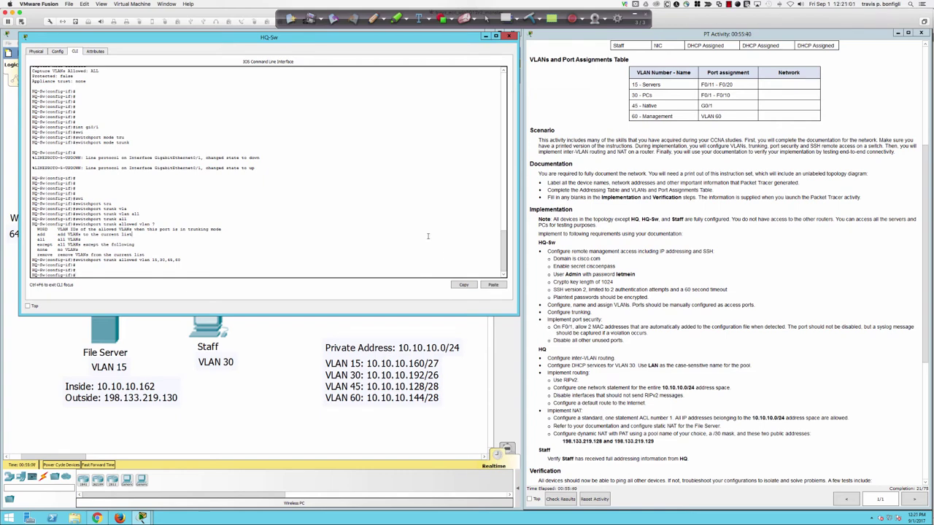
{"action": "key", "text": "Return"}
{"action": "key", "text": "Return"}
{"action": "key", "text": "Return"}
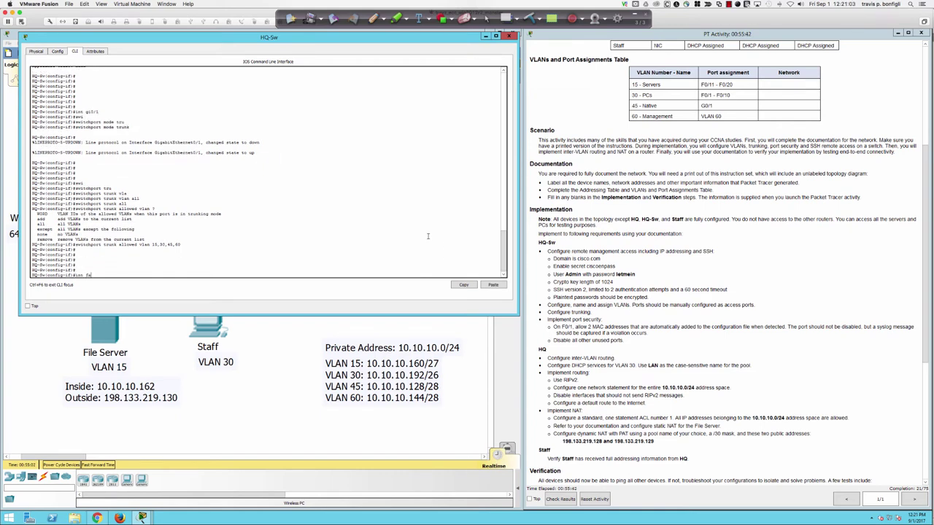
{"action": "type", "text": "int fa0/1"}
{"action": "key", "text": "Return"}
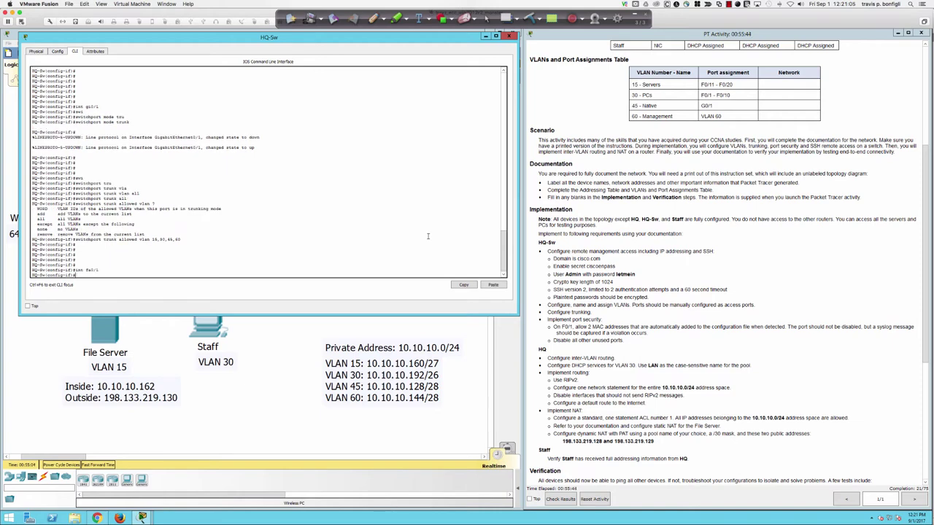
{"action": "key", "text": "Return"}
{"action": "key", "text": "Return"}
{"action": "key", "text": "Return"}
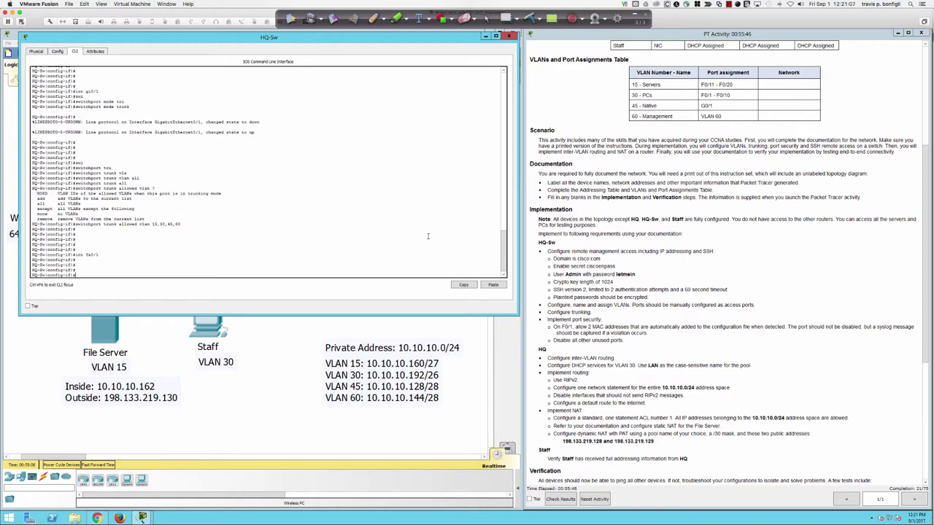
{"action": "type", "text": "swi"}
{"action": "key", "text": "Tab"}
{"action": "type", "text": "port"}
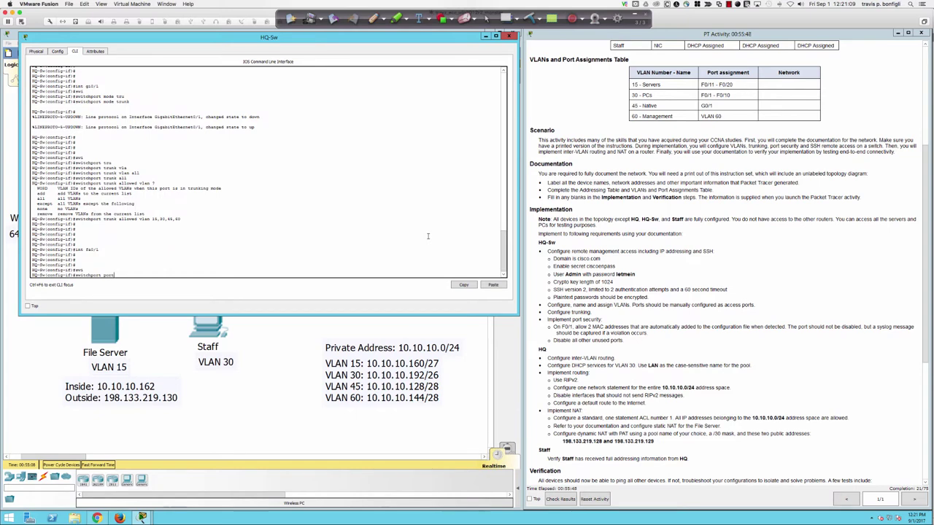
{"action": "key", "text": "Tab"}
{"action": "key", "text": "Return"}
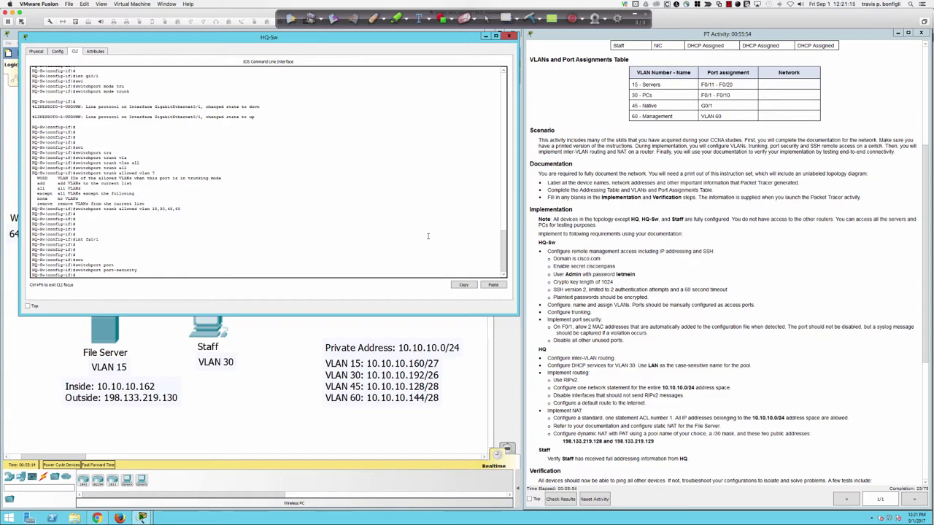
Review the running configuration with 'do sh run'
{"action": "key", "text": "Return"}
{"action": "key", "text": "Return"}
{"action": "type", "text": "do sh "}
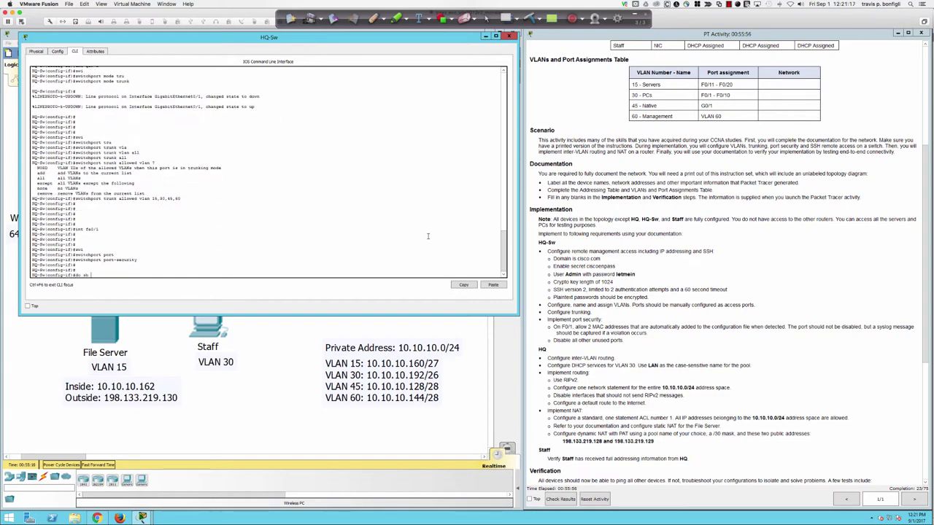
{"action": "type", "text": "run"}
{"action": "key", "text": "Return"}
{"action": "key", "text": "Return"}
{"action": "key", "text": "Return"}
{"action": "key", "text": "Return"}
{"action": "key", "text": "Return"}
{"action": "key", "text": "Return"}
{"action": "key", "text": "Return"}
{"action": "key", "text": "Return"}
{"action": "key", "text": "Return"}
{"action": "key", "text": "Return"}
{"action": "key", "text": "Return"}
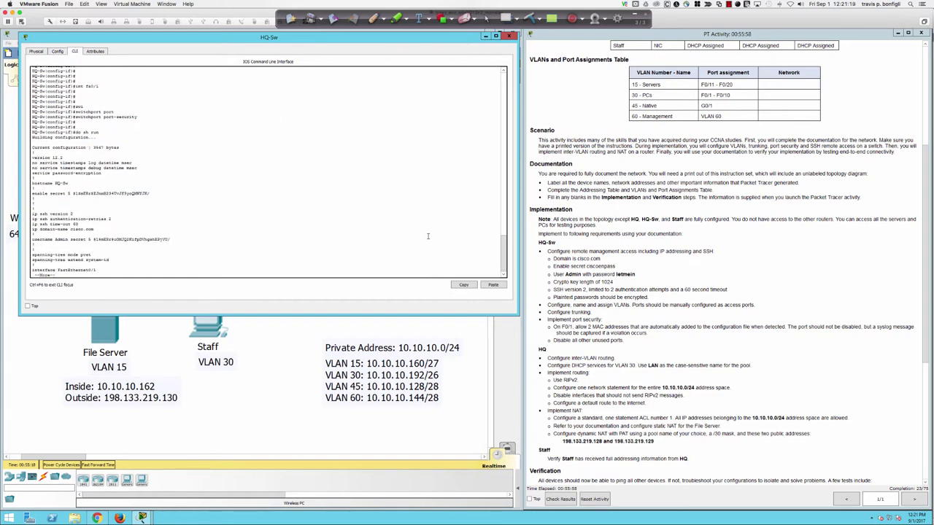
{"action": "key", "text": "Return"}
{"action": "key", "text": "Return"}
{"action": "key", "text": "q"}
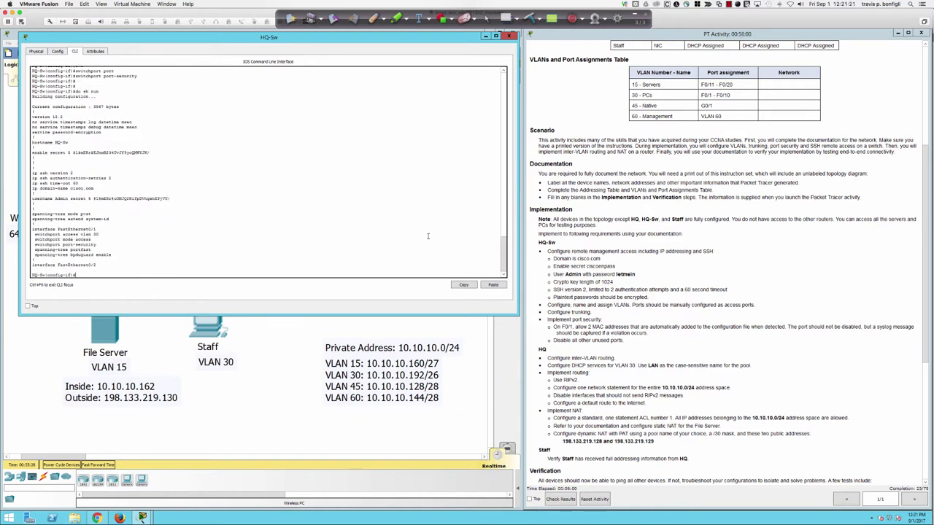
Limit Fa0/1 port security to a maximum of 2 MAC addresses
{"action": "type", "text": "swi"}
{"action": "key", "text": "Tab"}
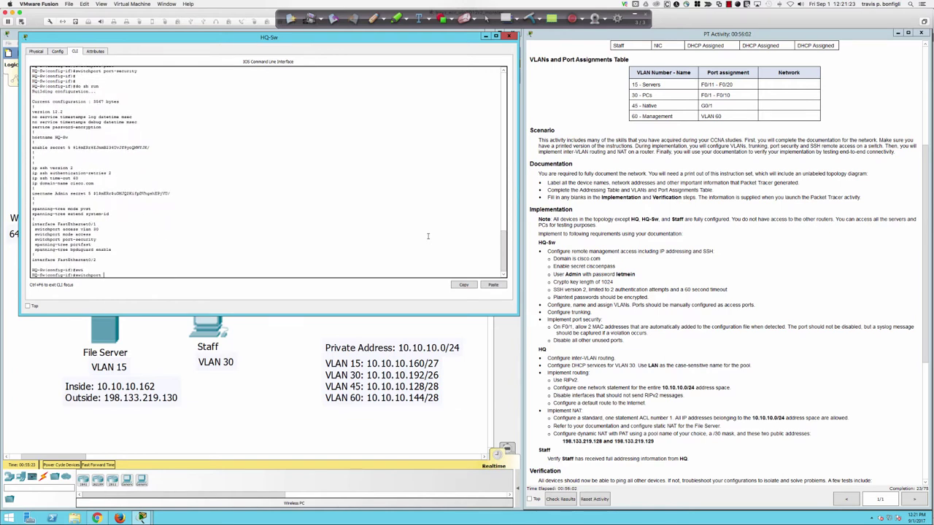
{"action": "type", "text": "port"}
{"action": "key", "text": "Tab"}
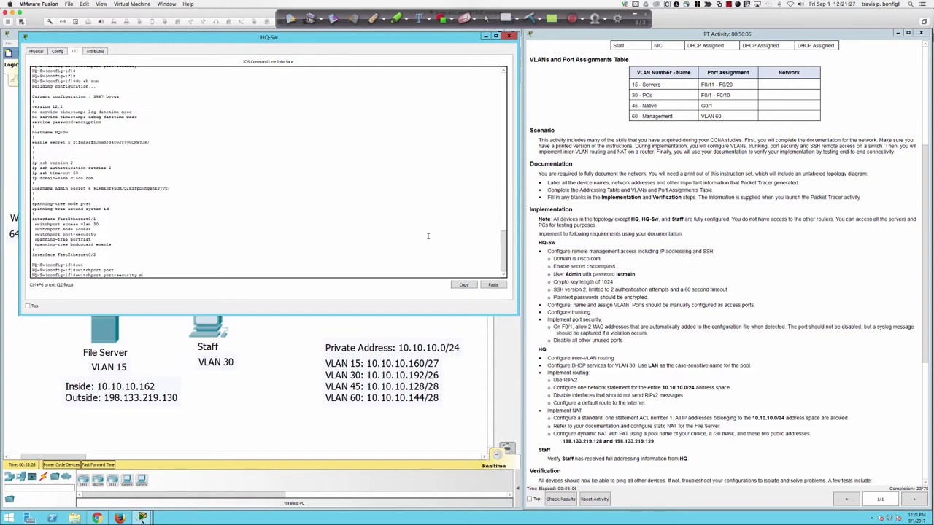
{"action": "type", "text": "max"}
{"action": "key", "text": "Tab"}
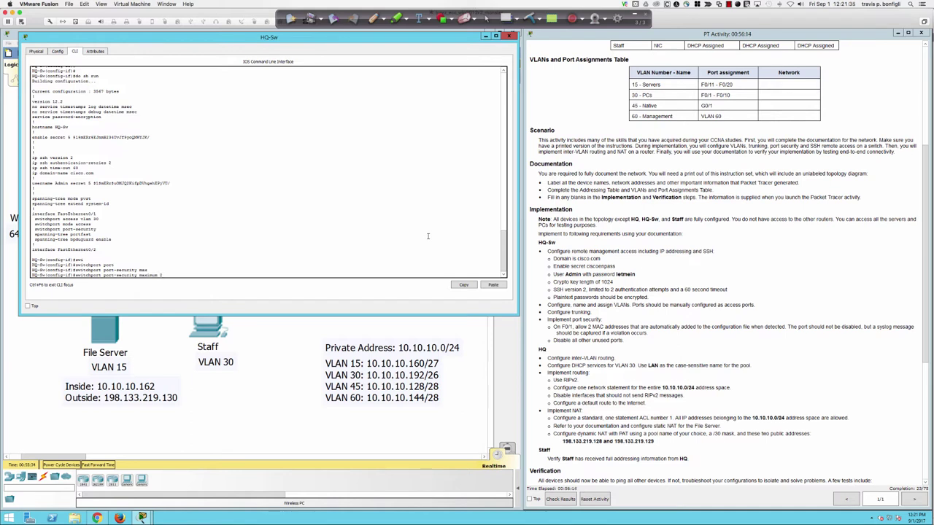
{"action": "key", "text": "Return"}
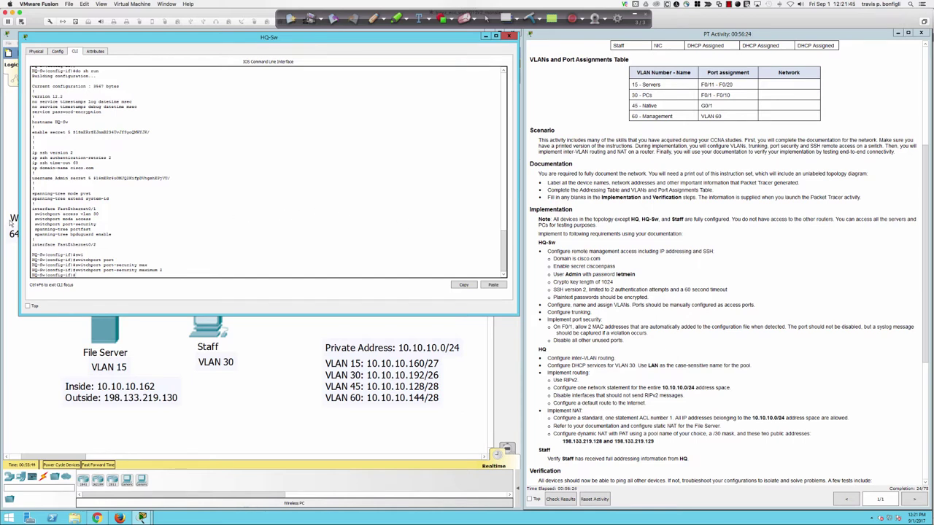
Highlight Fa0/1's config lines and rerun 'do sh run' to spot port-security maximum 2
{"action": "left_click_drag", "start_coordinate": [32, 212], "coordinate": [131, 239]}
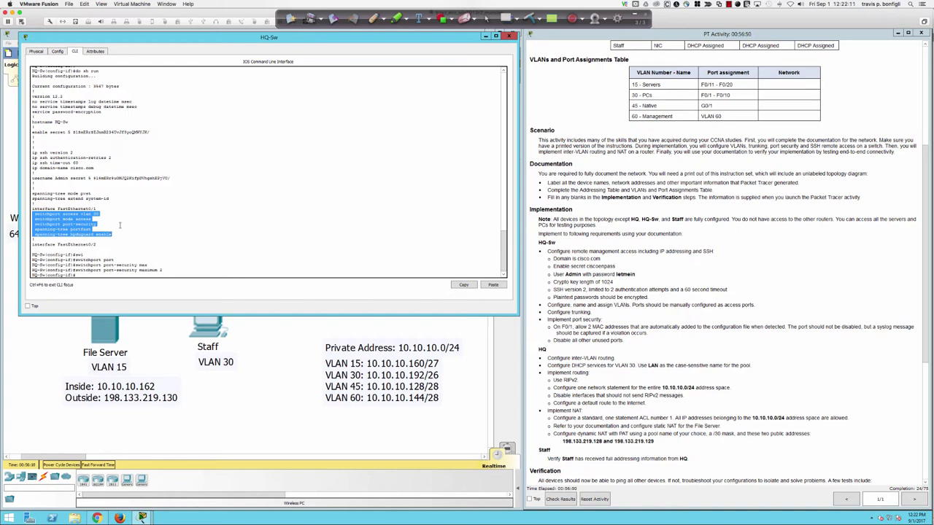
{"action": "left_click", "coordinate": [197, 253]}
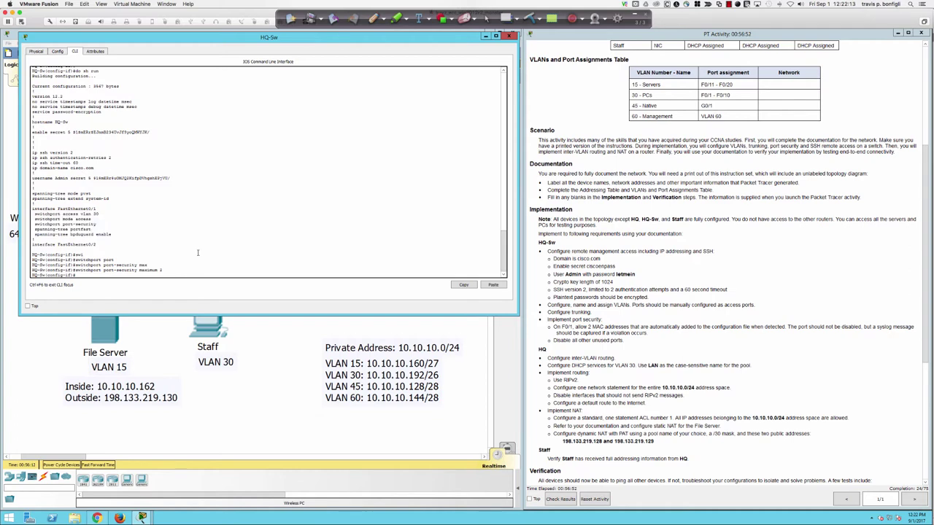
{"action": "key", "text": "Up"}
{"action": "key", "text": "Up"}
{"action": "key", "text": "Return"}
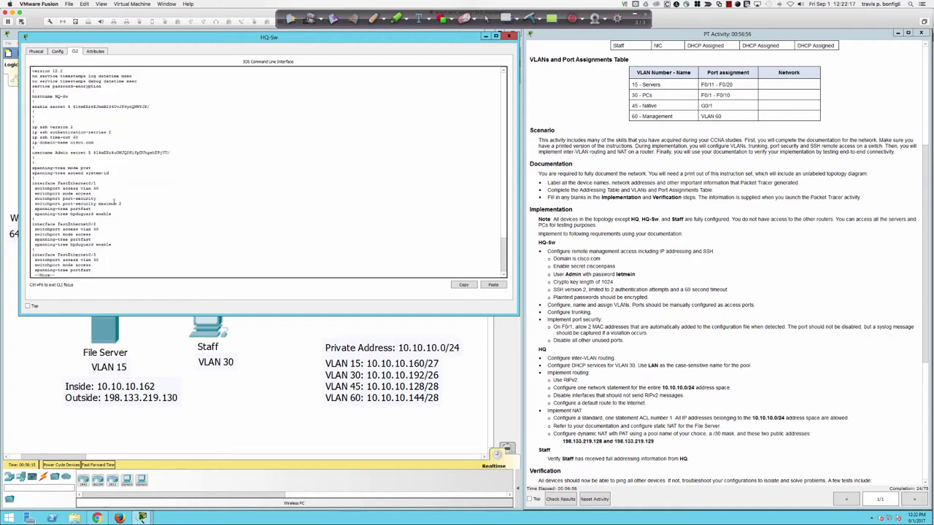
{"action": "left_click_drag", "start_coordinate": [122, 202], "coordinate": [85, 204]}
{"action": "left_click", "coordinate": [234, 231]}
{"action": "key", "text": "q"}
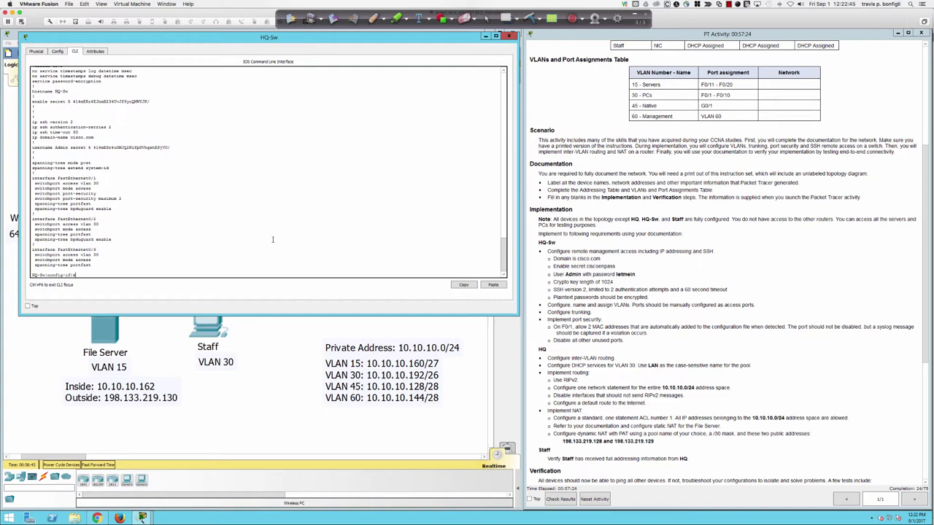
Enable sticky MAC address learning on Fa0/1 with 'switchport port-security mac-address sticky'
{"action": "key", "text": "Tab"}
{"action": "type", "text": "port"}
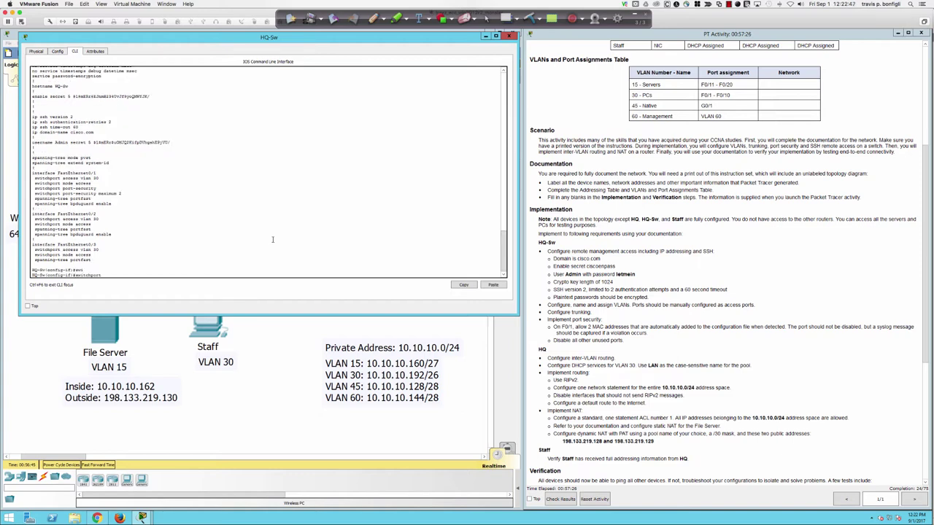
{"action": "key", "text": "Tab"}
{"action": "type", "text": "ma"}
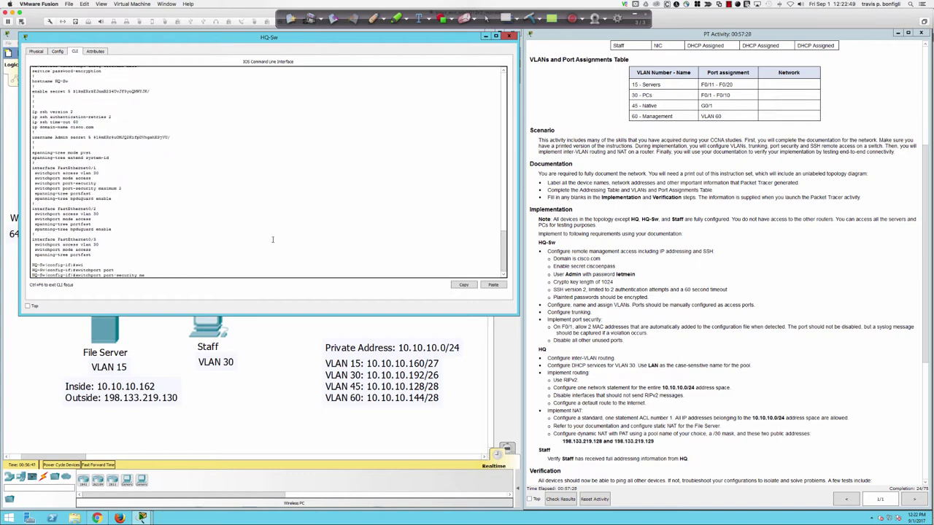
{"action": "type", "text": "c"}
{"action": "key", "text": "Tab"}
{"action": "type", "text": "sti"}
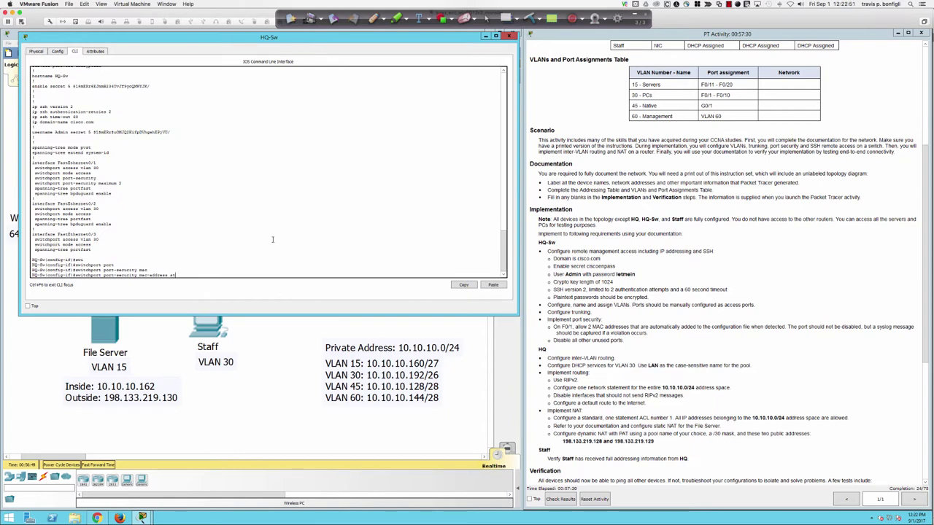
{"action": "key", "text": "Tab"}
{"action": "key", "text": "Return"}
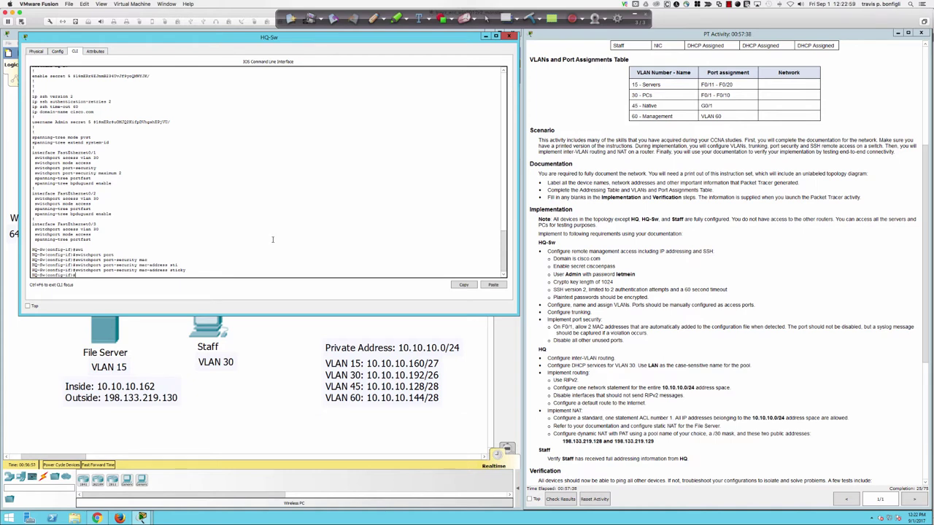
Save the configuration with 'do wri mem' and 'do copy run start' to startup-config
{"action": "type", "text": "s"}
{"action": "type", "text": "em"}
{"action": "key", "text": "Return"}
{"action": "type", "text": "d"}
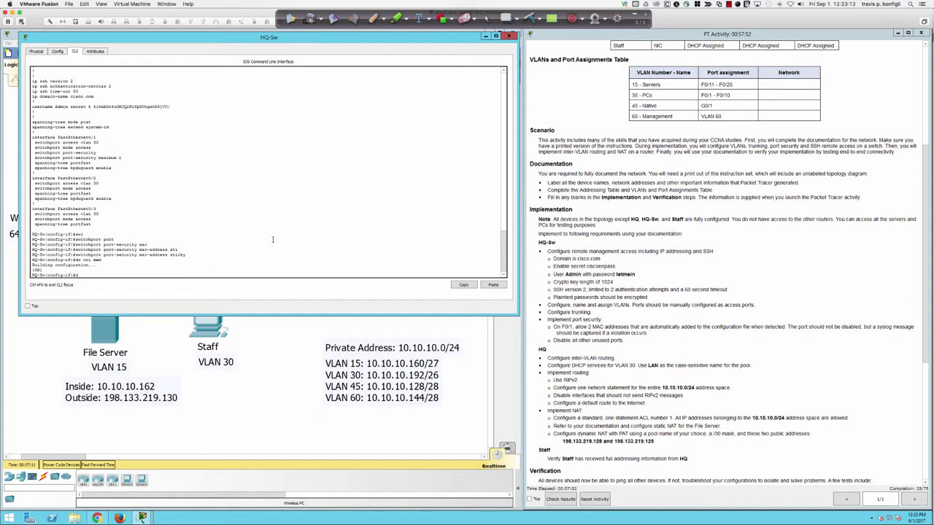
{"action": "type", "text": "o cpy"}
{"action": "key", "text": "BackSpace"}
{"action": "key", "text": "BackSpace"}
{"action": "key", "text": "BackSpace"}
{"action": "type", "text": "opy run start"}
{"action": "key", "text": "Return"}
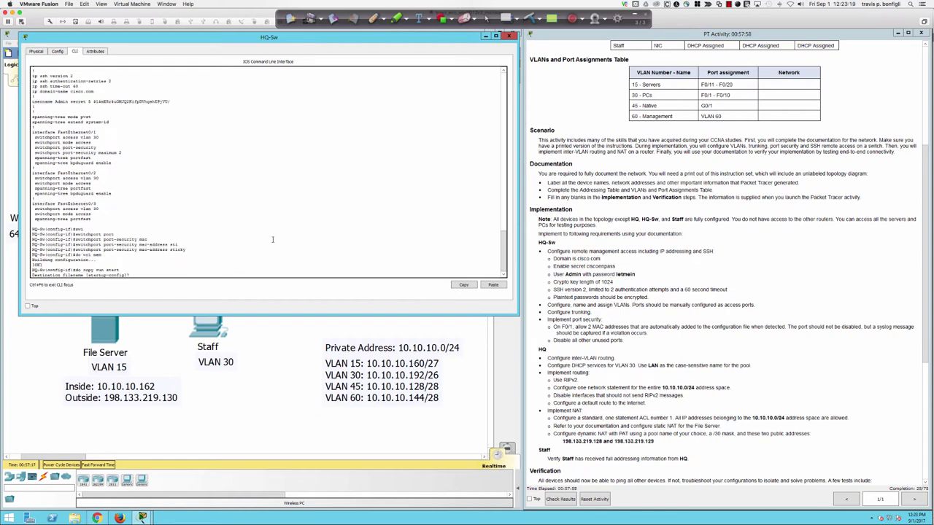
{"action": "key", "text": "Return"}
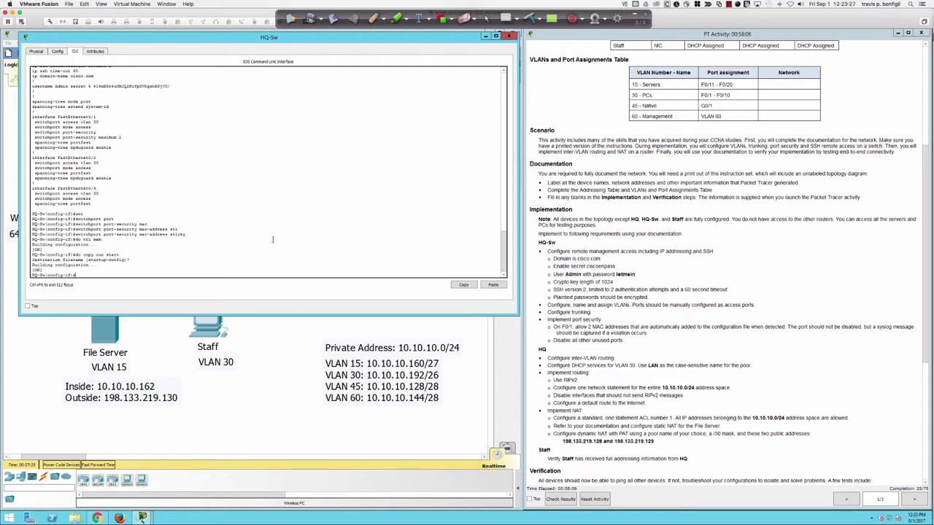
{"action": "key", "text": "Return"}
{"action": "key", "text": "Return"}
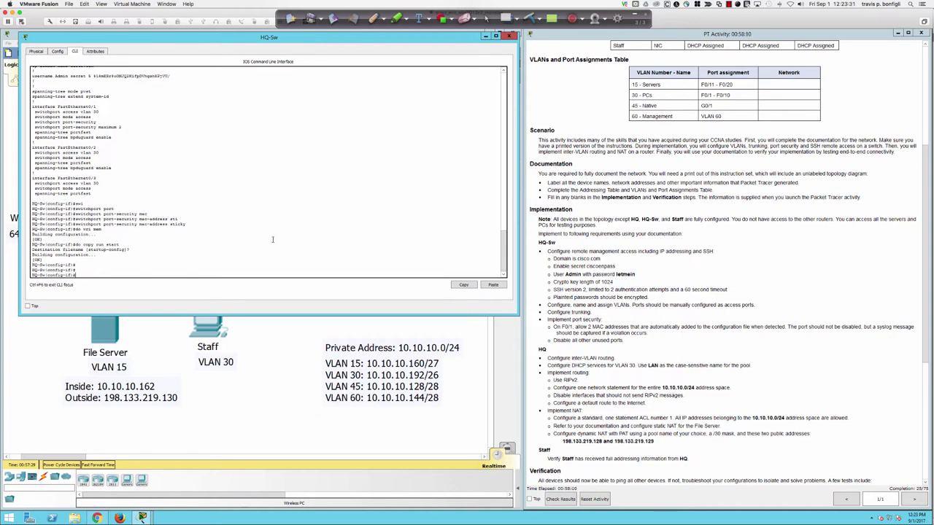
List the available port-security violation modes with 'switchport port-security violation ?'
{"action": "type", "text": "swi"}
{"action": "key", "text": "Tab"}
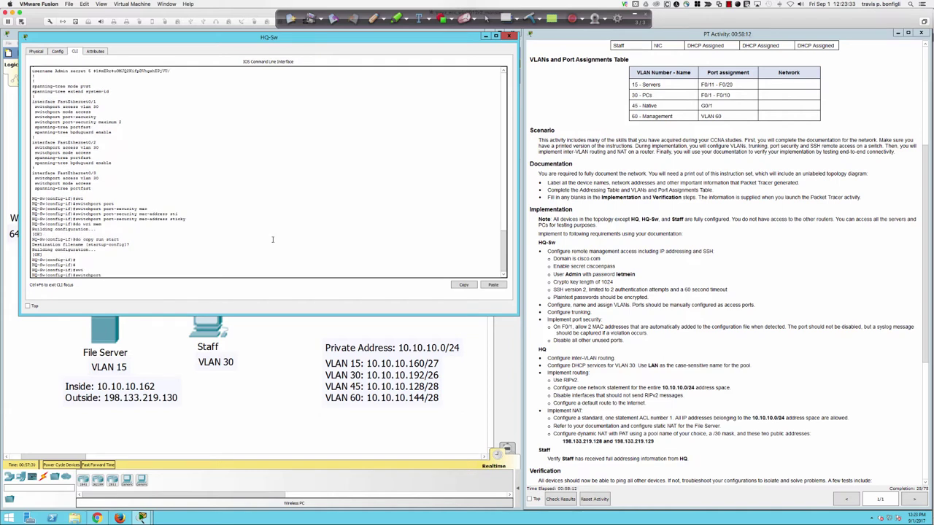
{"action": "type", "text": "port"}
{"action": "key", "text": "Tab"}
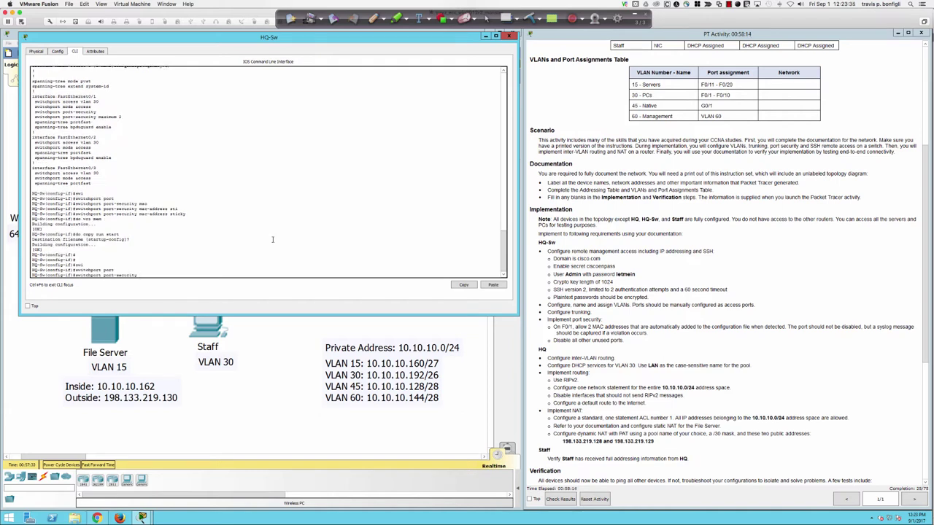
{"action": "type", "text": "vi"}
{"action": "key", "text": "Tab"}
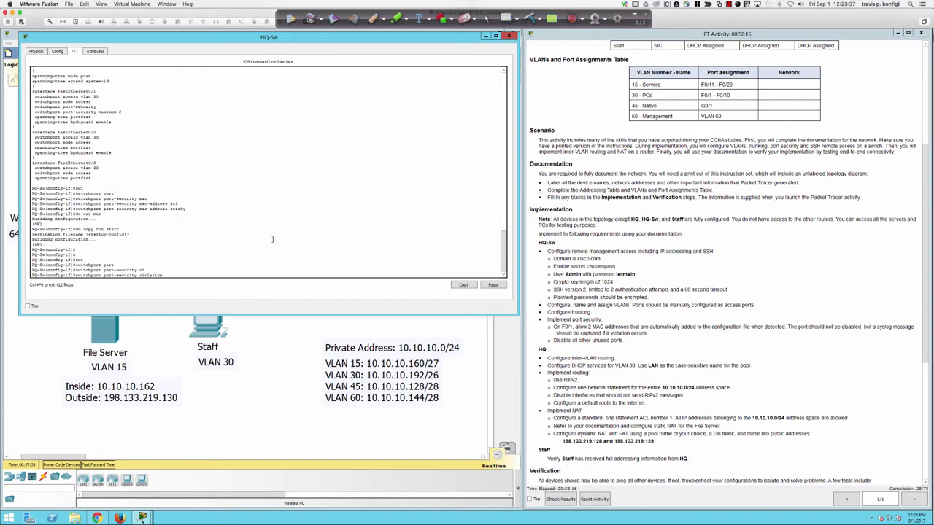
{"action": "mouse_move", "coordinate": [33, 95]}
{"action": "left_mouse_down"}
{"action": "mouse_move", "coordinate": [123, 135]}
{"action": "mouse_move", "coordinate": [122, 126]}
{"action": "mouse_move", "coordinate": [44, 107]}
{"action": "mouse_move", "coordinate": [44, 96]}
{"action": "left_mouse_up"}
{"action": "left_click", "coordinate": [123, 126]}
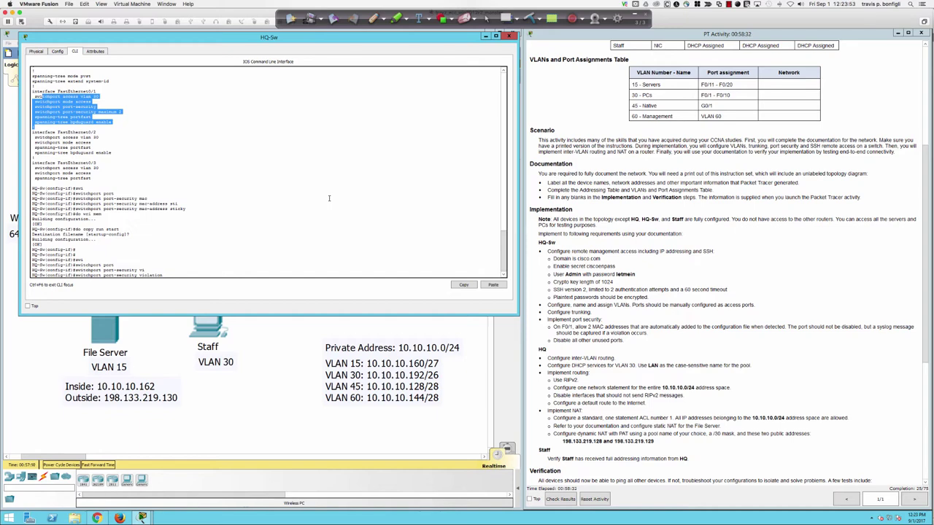
{"action": "type", "text": "?"}
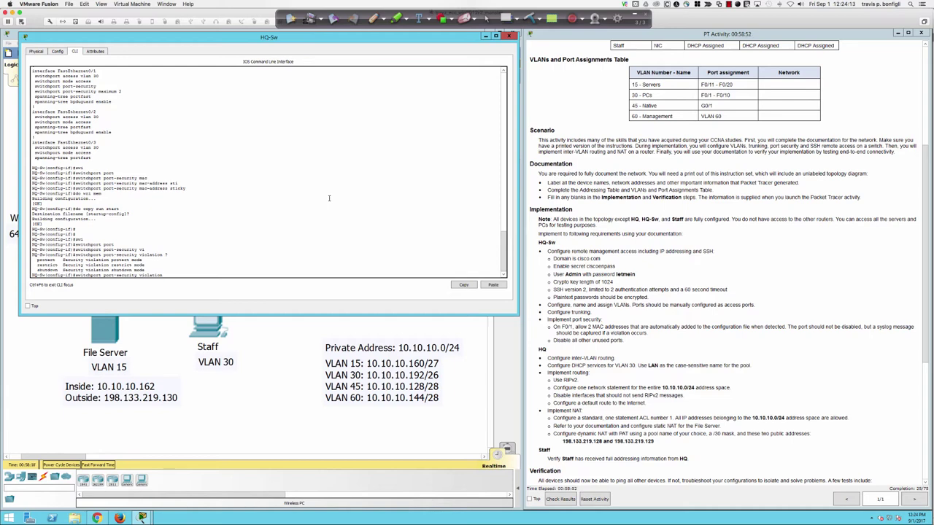
Set the Fa0/1 port-security violation mode to restrict
{"action": "type", "text": "rest"}
{"action": "key", "text": "Tab"}
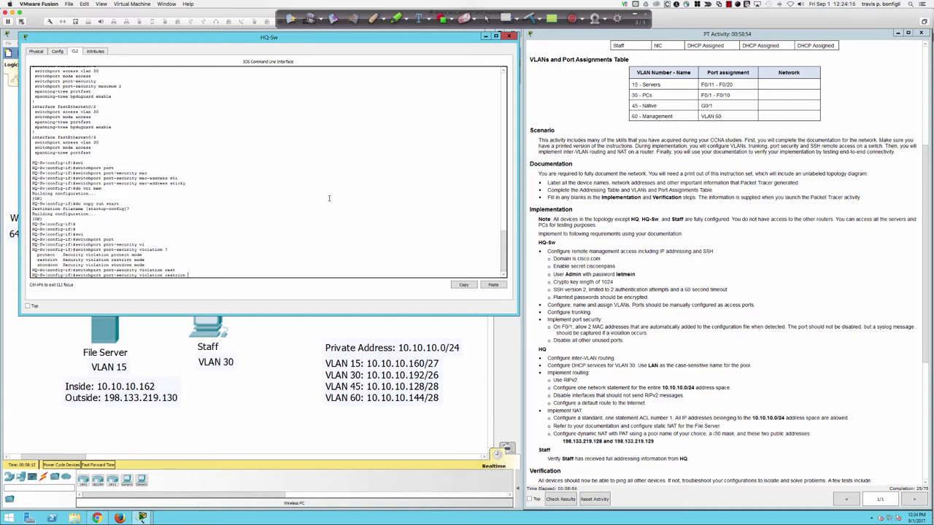
{"action": "key", "text": "Return"}
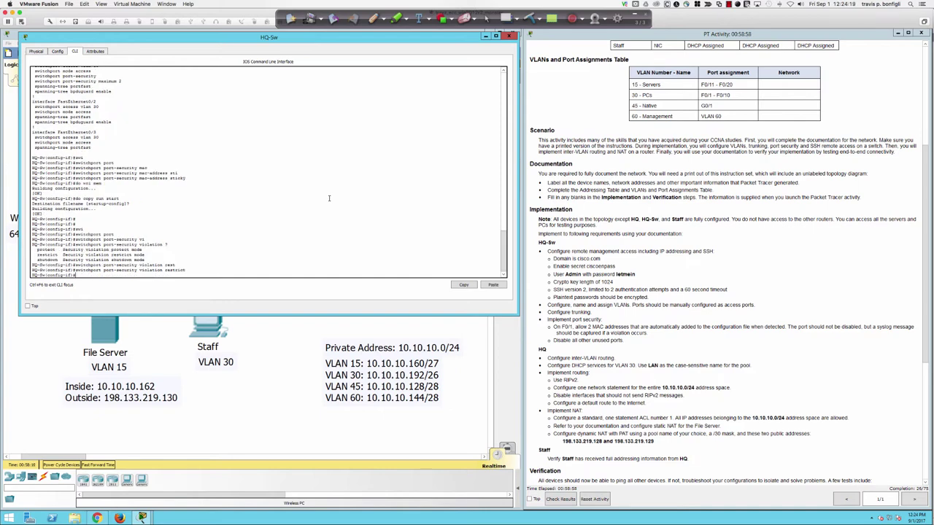
{"action": "key", "text": "Return"}
{"action": "key", "text": "Return"}
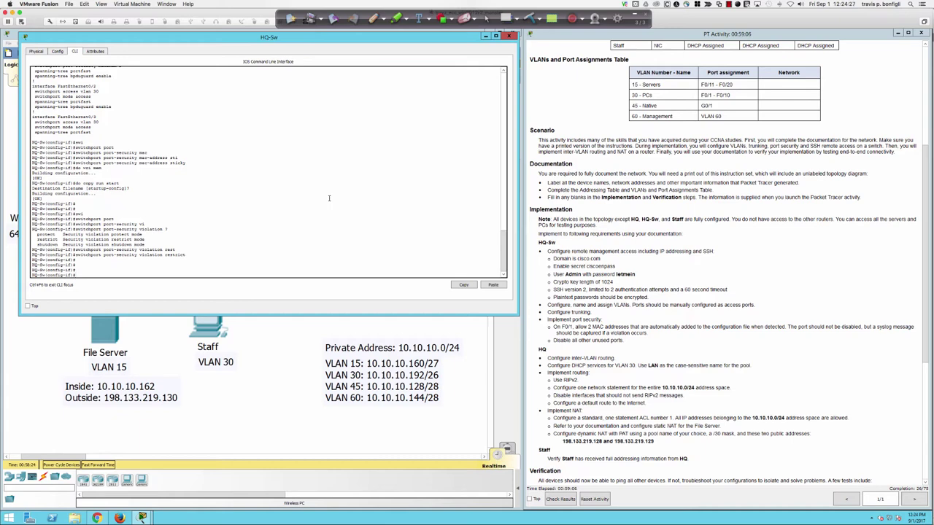
{"action": "key", "text": "Return"}
{"action": "key", "text": "Return"}
{"action": "key", "text": "Return"}
Show 'do sh ip int bri', then select the range Fa0/21-24 and Gi0/2
{"action": "type", "text": "do sh "}
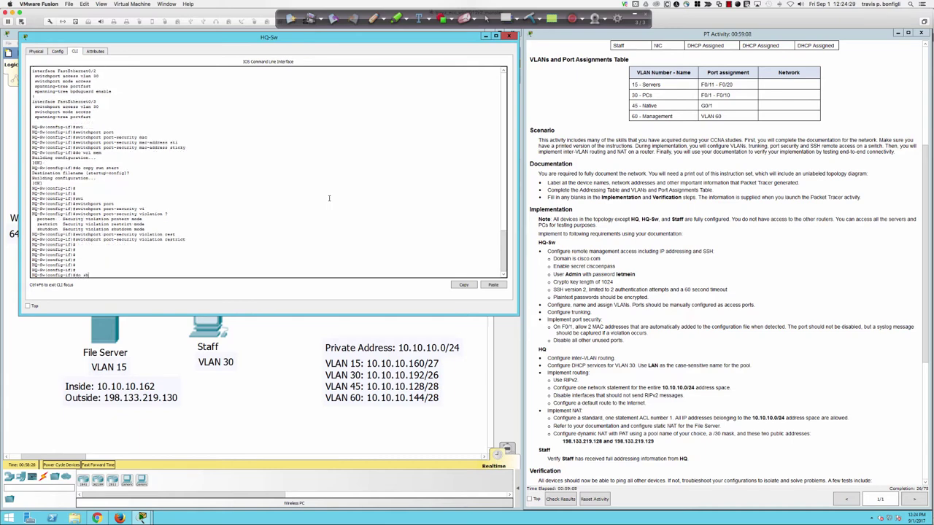
{"action": "type", "text": "int bri"}
{"action": "key", "text": "Return"}
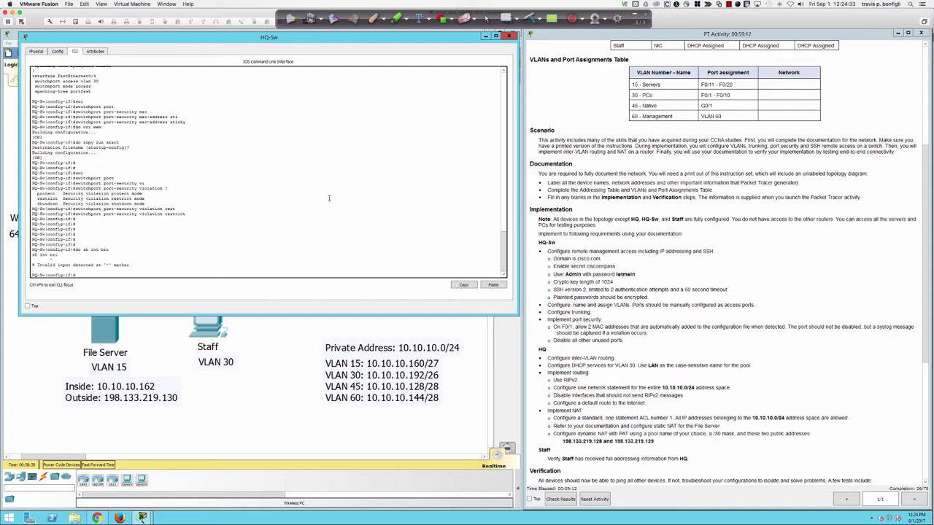
{"action": "type", "text": "do sh ip int bri"}
{"action": "key", "text": "Return"}
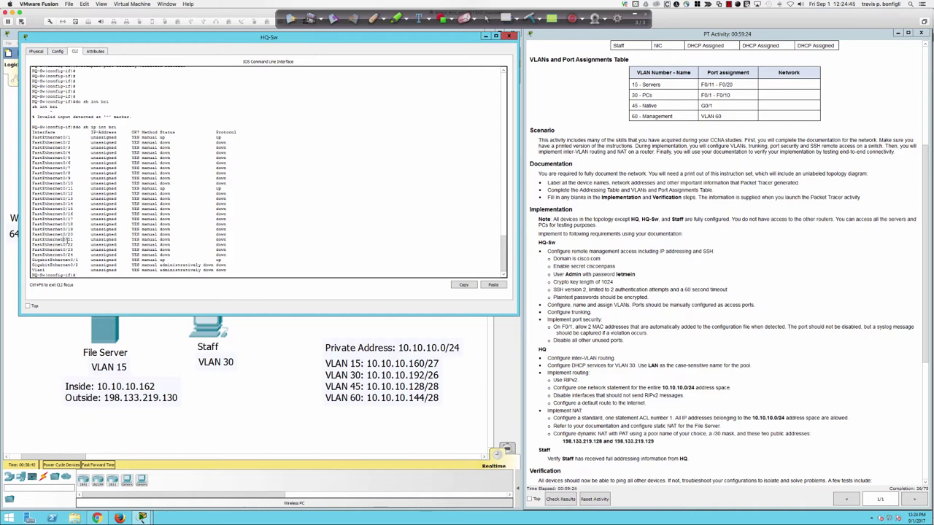
{"action": "left_click_drag", "start_coordinate": [64, 239], "coordinate": [91, 254]}
{"action": "left_click", "coordinate": [78, 265]}
{"action": "left_click", "coordinate": [336, 243]}
{"action": "type", "text": "int ra fa0/21-24,gi0/2"}
{"action": "key", "text": "Return"}
{"action": "key", "text": "Return"}
{"action": "key", "text": "Return"}
{"action": "key", "text": "Return"}
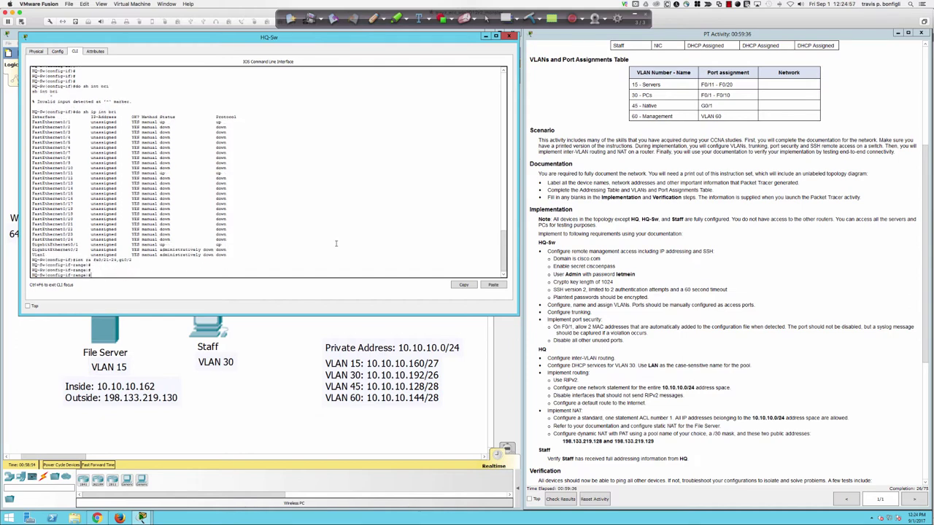
Shut down the selected ports Fa0/21-24 and Gi0/2
{"action": "type", "text": "swi"}
{"action": "key", "text": "Tab"}
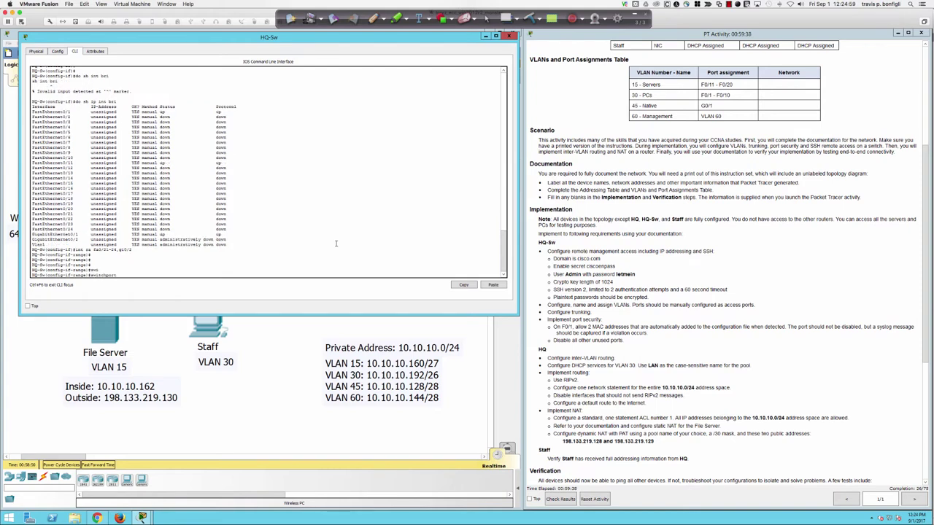
{"action": "key", "text": "BackSpace"}
{"action": "key", "text": "BackSpace"}
{"action": "key", "text": "BackSpace"}
{"action": "key", "text": "BackSpace"}
{"action": "key", "text": "BackSpace"}
{"action": "key", "text": "BackSpace"}
{"action": "key", "text": "BackSpace"}
{"action": "key", "text": "BackSpace"}
{"action": "key", "text": "BackSpace"}
{"action": "key", "text": "BackSpace"}
{"action": "type", "text": "shut"}
{"action": "key", "text": "Tab"}
{"action": "key", "text": "Return"}
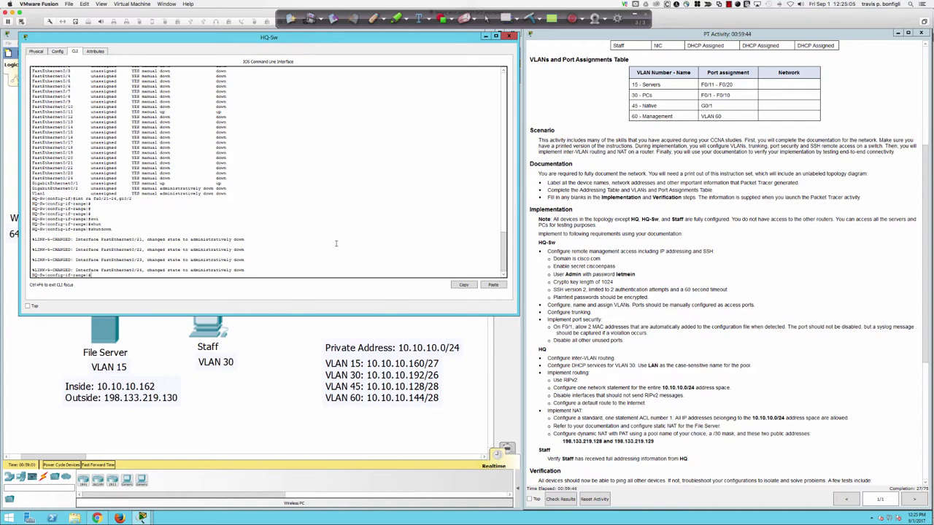
Create VLAN 999 with 'vlan 999'
{"action": "key", "text": "Return"}
{"action": "key", "text": "Return"}
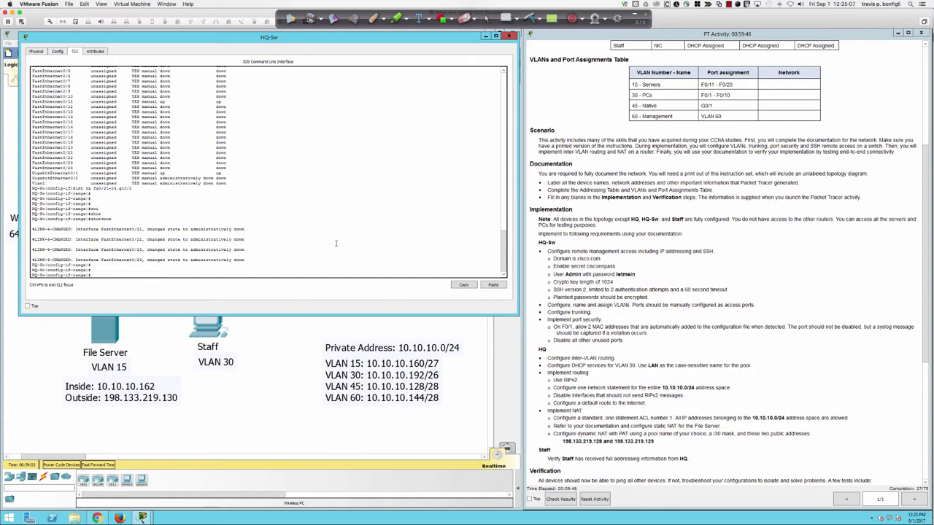
{"action": "key", "text": "Return"}
{"action": "key", "text": "Return"}
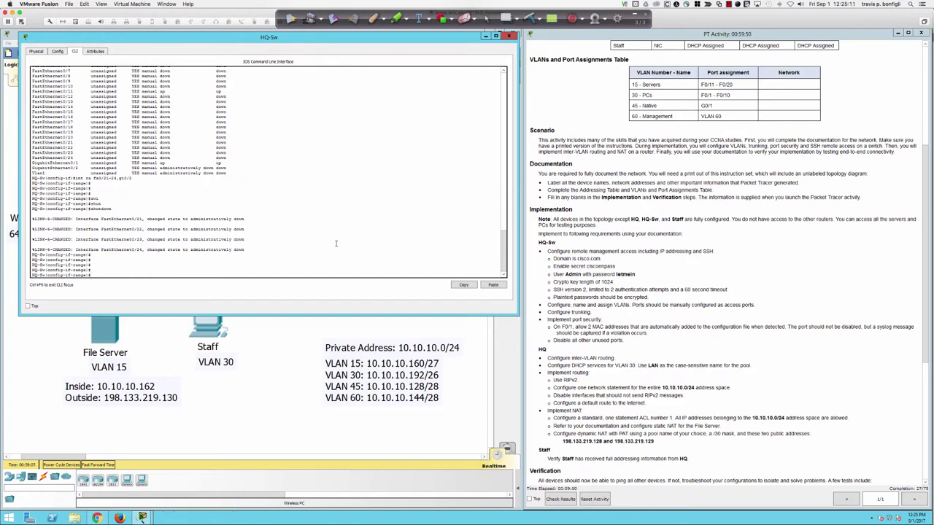
{"action": "key", "text": "Return"}
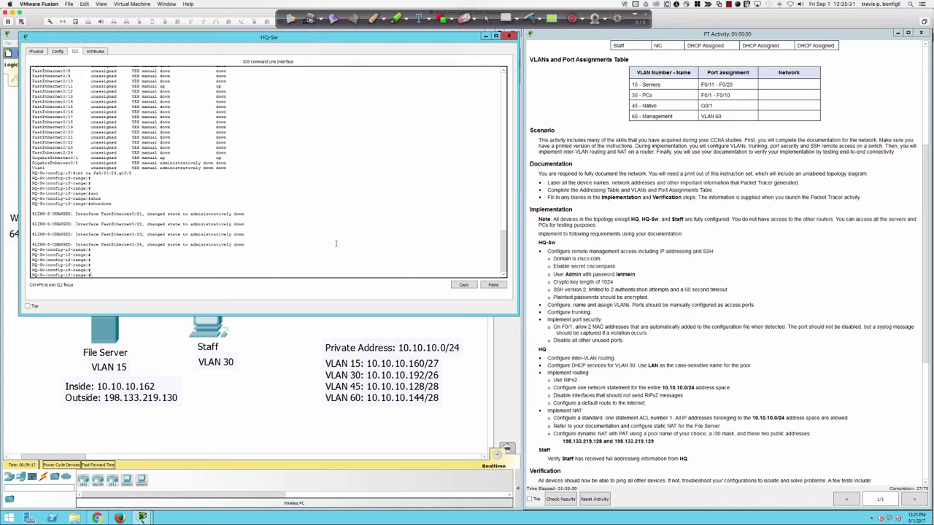
{"action": "type", "text": "vlan 999"}
{"action": "key", "text": "Return"}
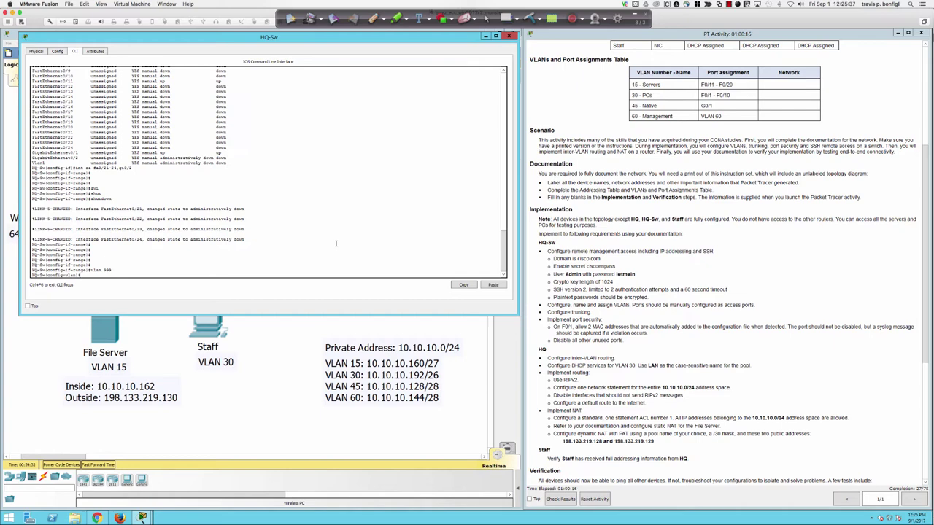
Name VLAN 999 PARKING_LOT and reselect the range Fa0/21-24, Gi0/2
{"action": "type", "text": "name PARKING_LOT"}
{"action": "key", "text": "Return"}
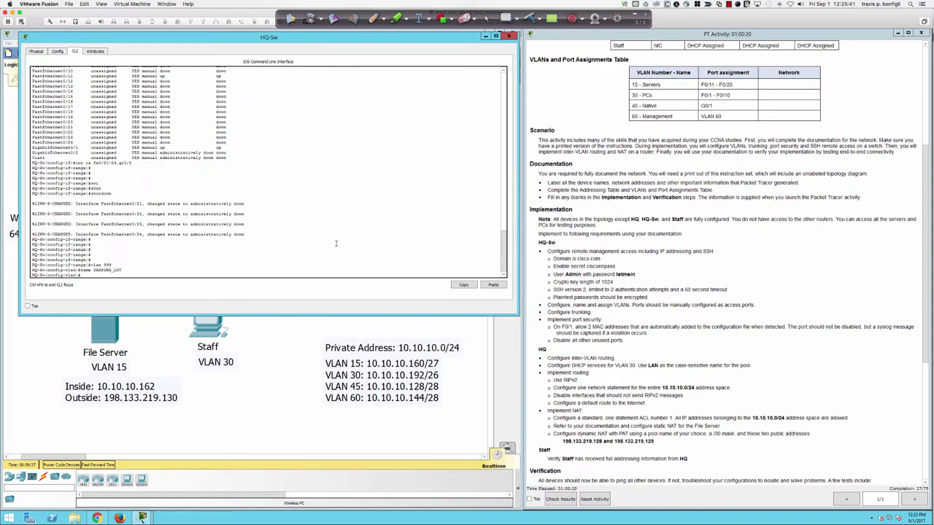
{"action": "key", "text": "Up"}
{"action": "key", "text": "Up"}
{"action": "key", "text": "Up"}
{"action": "key", "text": "Up"}
{"action": "key", "text": "Up"}
{"action": "key", "text": "Up"}
{"action": "key", "text": "Return"}
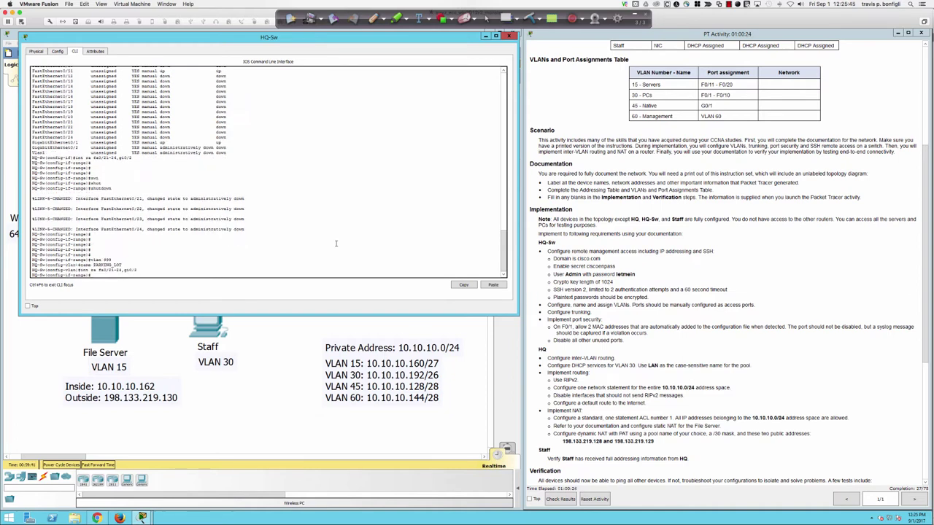
Assign the range to access VLAN 999, then list VLAN 999's available options
{"action": "type", "text": "swi"}
{"action": "key", "text": "Tab"}
{"action": "type", "text": "v"}
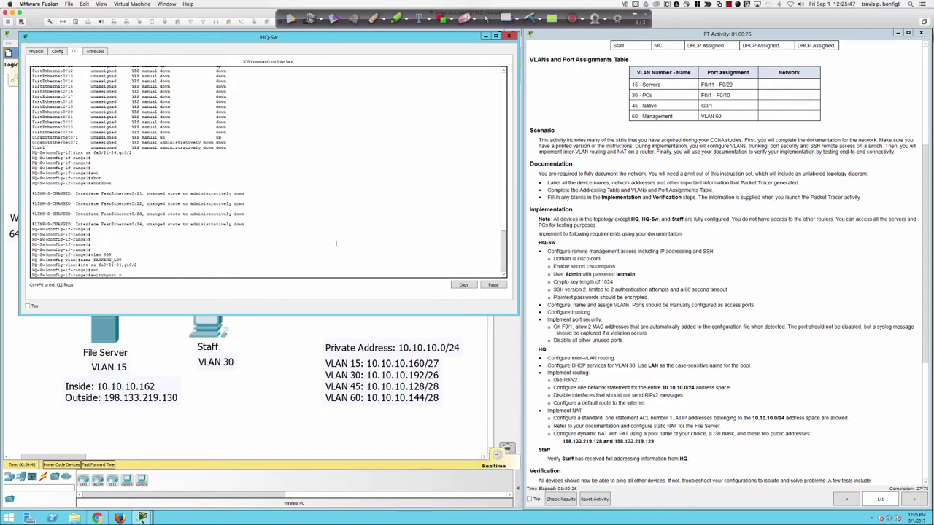
{"action": "type", "text": "lan acc"}
{"action": "key", "text": "Tab"}
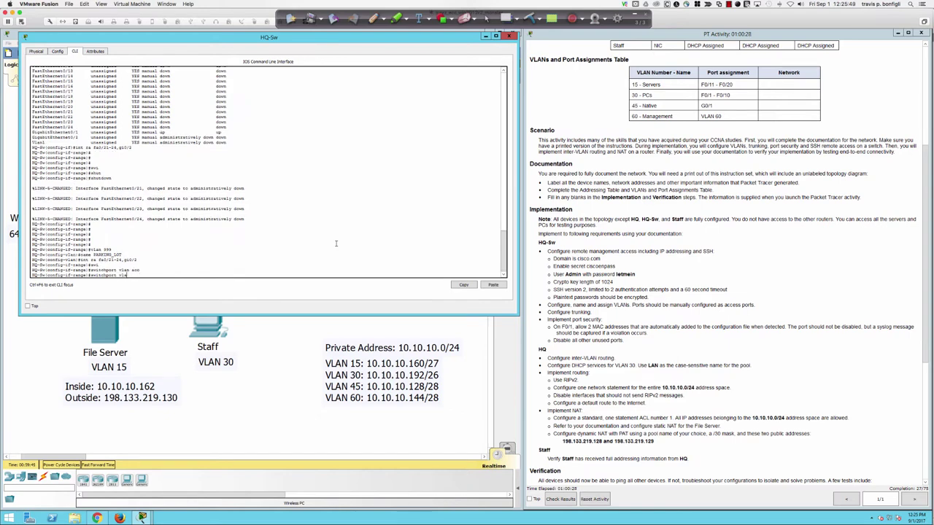
{"action": "key", "text": "BackSpace"}
{"action": "key", "text": "BackSpace"}
{"action": "key", "text": "BackSpace"}
{"action": "type", "text": "acc"}
{"action": "key", "text": "Tab"}
{"action": "type", "text": "vlan "}
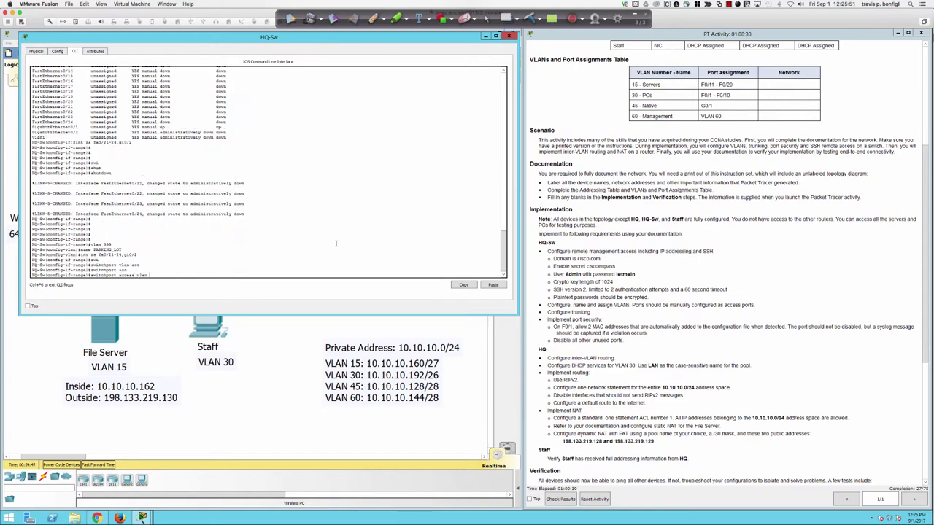
{"action": "type", "text": "999"}
{"action": "key", "text": "Return"}
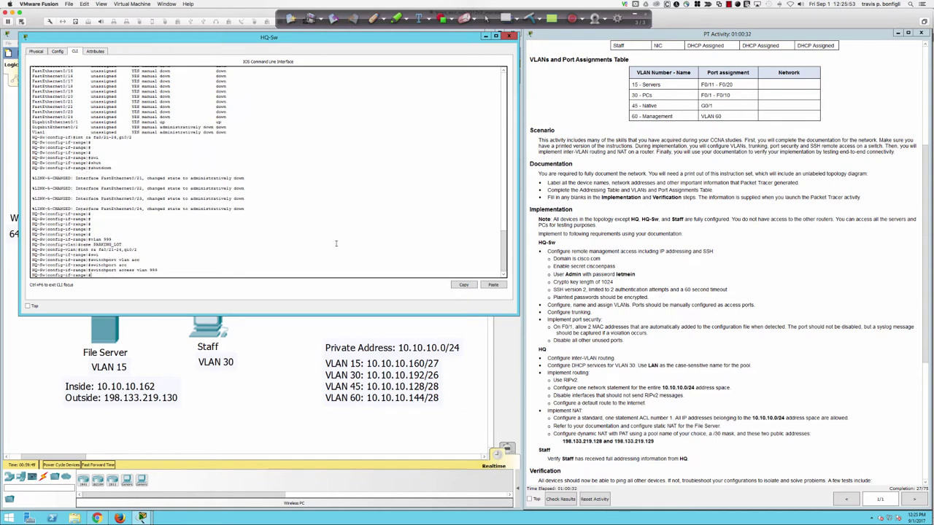
{"action": "type", "text": "vlan 999"}
{"action": "key", "text": "Return"}
{"action": "type", "text": "?"}
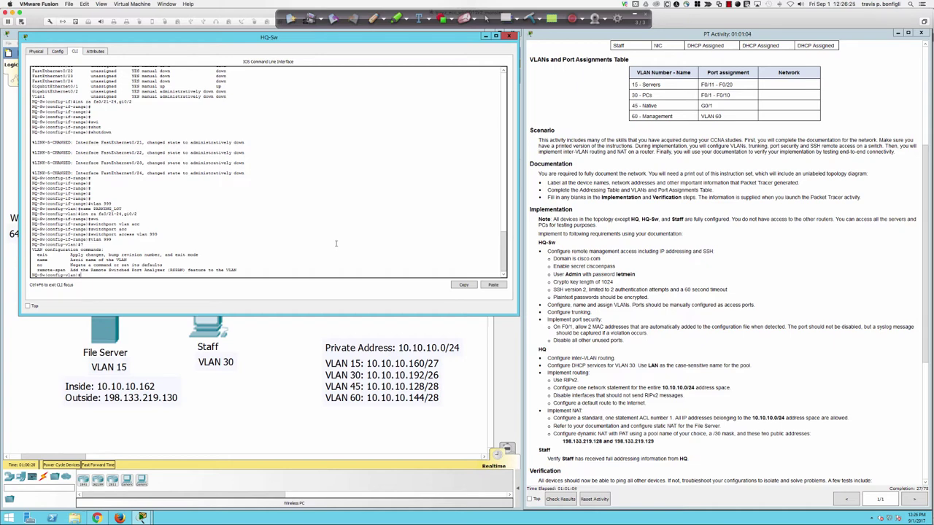
Exit HQ-Sw configuration mode, scroll the activity instructions down, and minimize the HQ-Sw console
{"action": "type", "text": "d"}
{"action": "key", "text": "Return"}
{"action": "key", "text": "Return"}
{"action": "key", "text": "Return"}
{"action": "key", "text": "Return"}
{"action": "key", "text": "Return"}
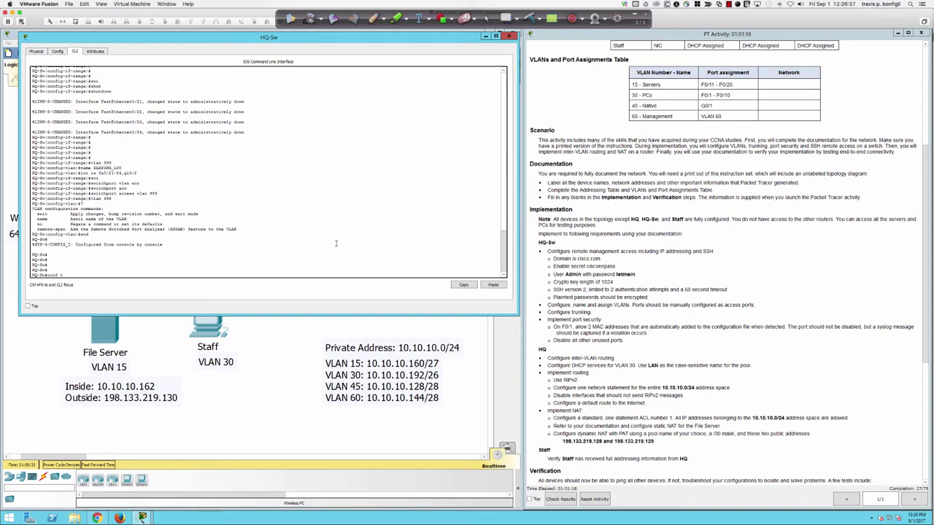
{"action": "scroll", "coordinate": [596, 343], "scroll_direction": "down", "scroll_amount": 2}
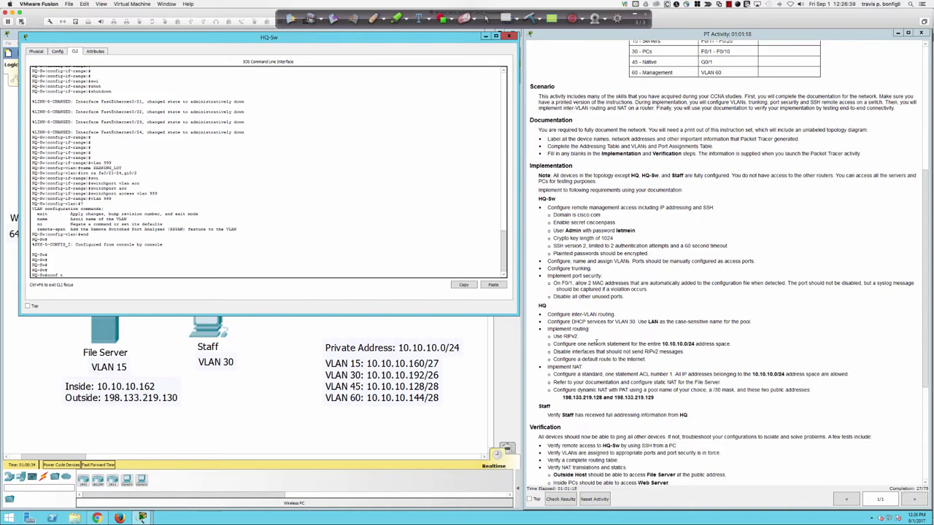
{"action": "scroll", "coordinate": [585, 321], "scroll_direction": "down", "scroll_amount": 3}
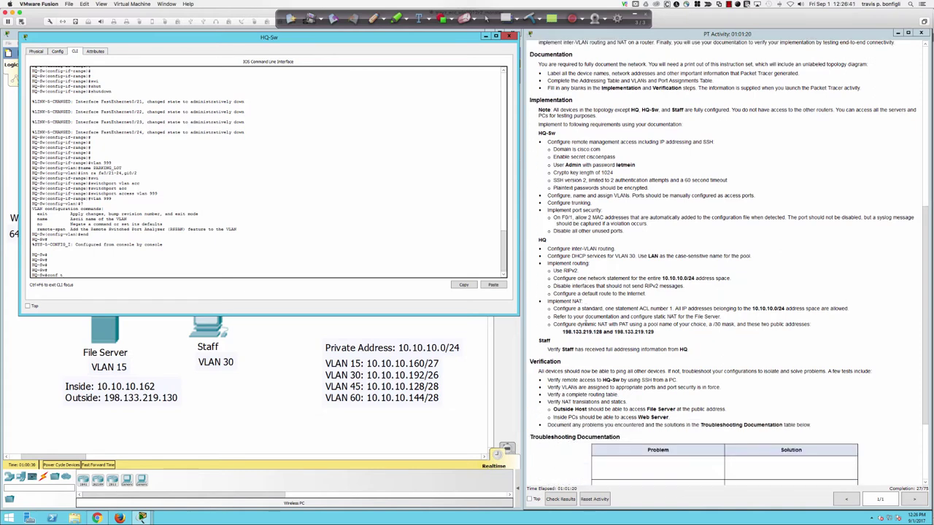
{"action": "scroll", "coordinate": [567, 257], "scroll_direction": "down", "scroll_amount": 2}
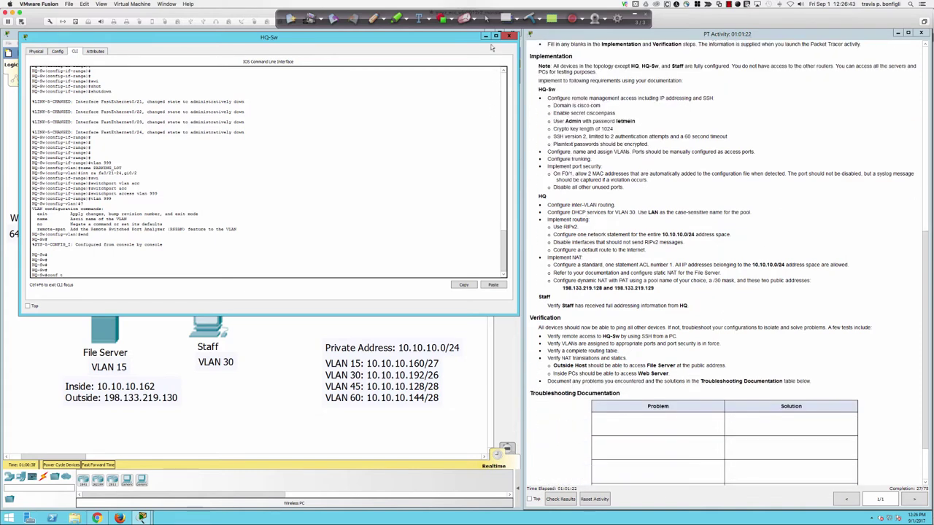
{"action": "left_click", "coordinate": [485, 37]}
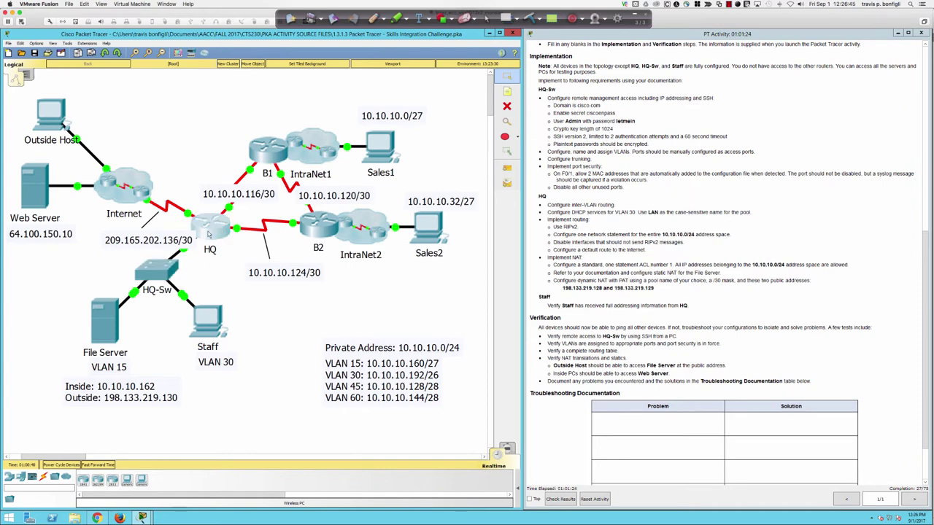
Open the HQ router's console, moved to the top-left and enlarged
{"action": "left_click", "coordinate": [205, 233]}
{"action": "left_click_drag", "start_coordinate": [424, 164], "coordinate": [66, 35]}
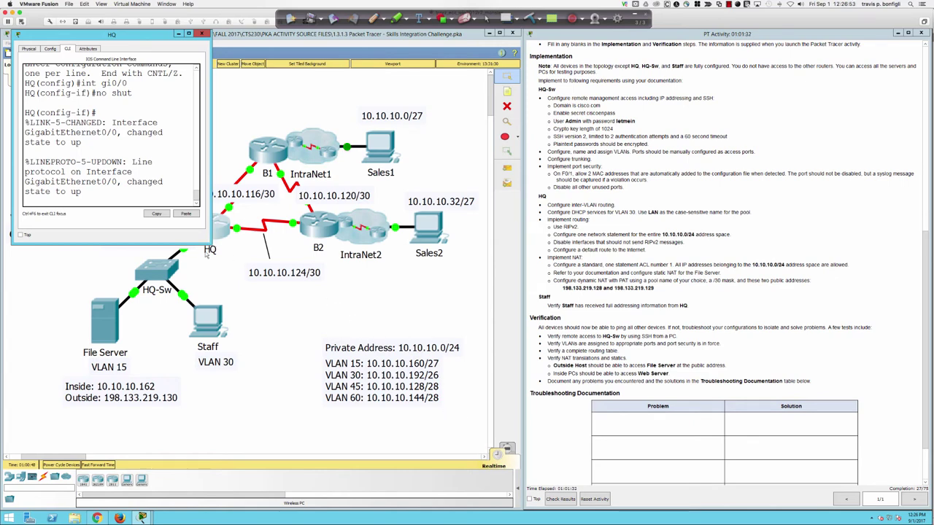
{"action": "left_click_drag", "start_coordinate": [209, 242], "coordinate": [519, 494]}
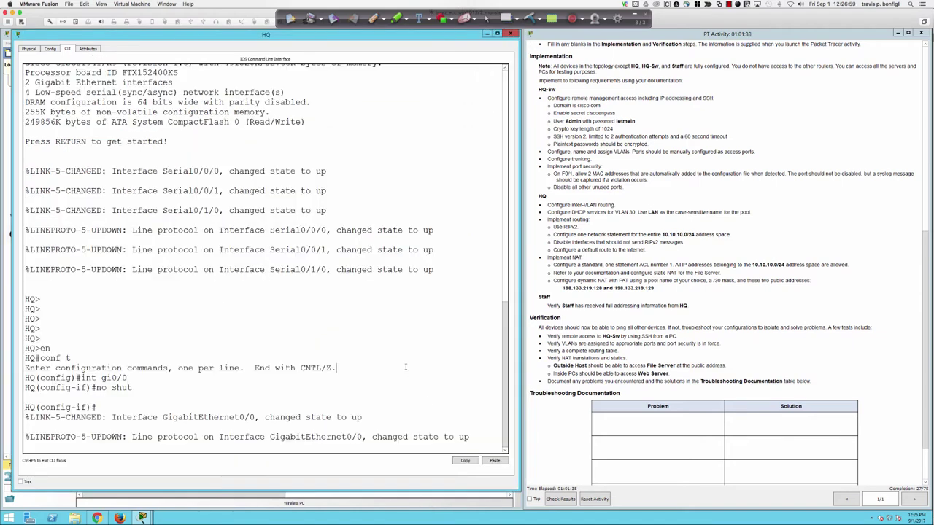
Enter int g0/0.15 at the HQ router prompt
{"action": "key", "text": "Return"}
{"action": "key", "text": "Return"}
{"action": "key", "text": "Return"}
{"action": "key", "text": "Return"}
{"action": "key", "text": "Return"}
{"action": "key", "text": "Return"}
{"action": "key", "text": "Return"}
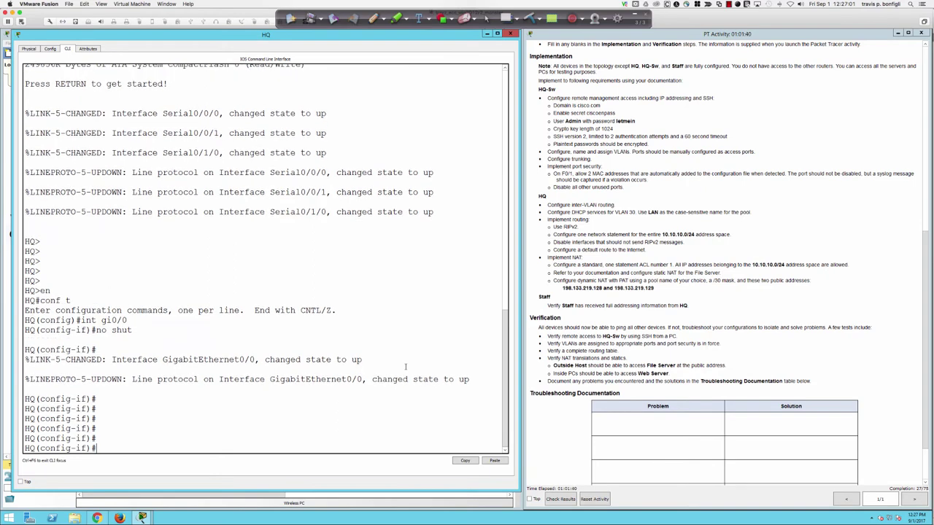
{"action": "key", "text": "Return"}
{"action": "key", "text": "Return"}
{"action": "key", "text": "Return"}
{"action": "key", "text": "Return"}
{"action": "key", "text": "Return"}
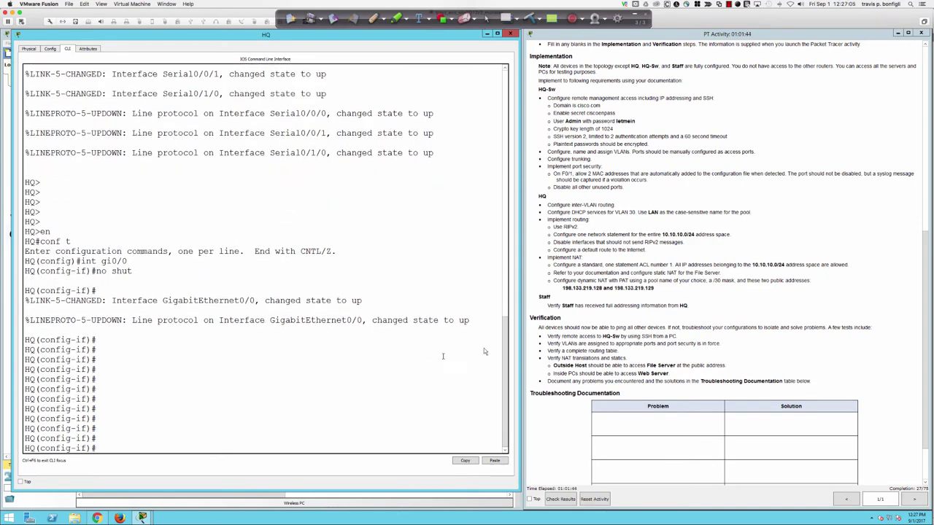
{"action": "scroll", "coordinate": [607, 296], "scroll_direction": "up", "scroll_amount": 6}
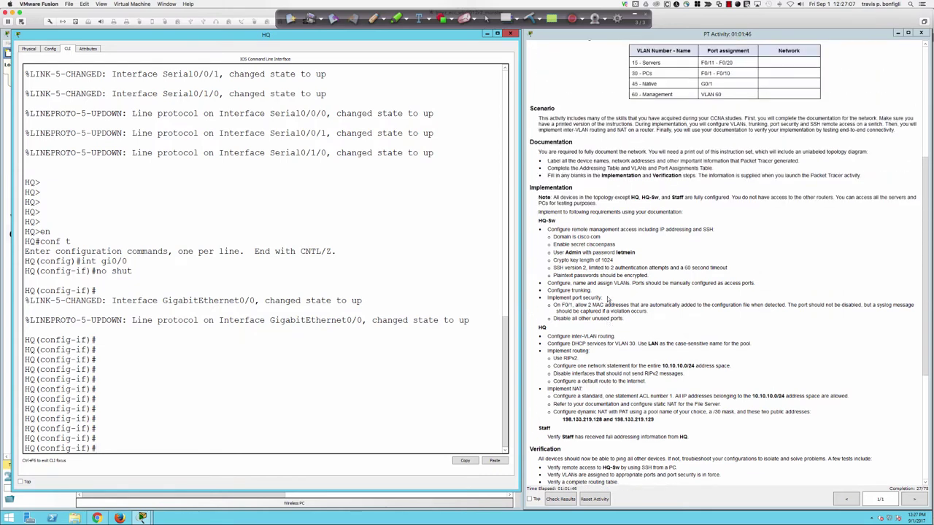
{"action": "scroll", "coordinate": [607, 298], "scroll_direction": "up", "scroll_amount": 4}
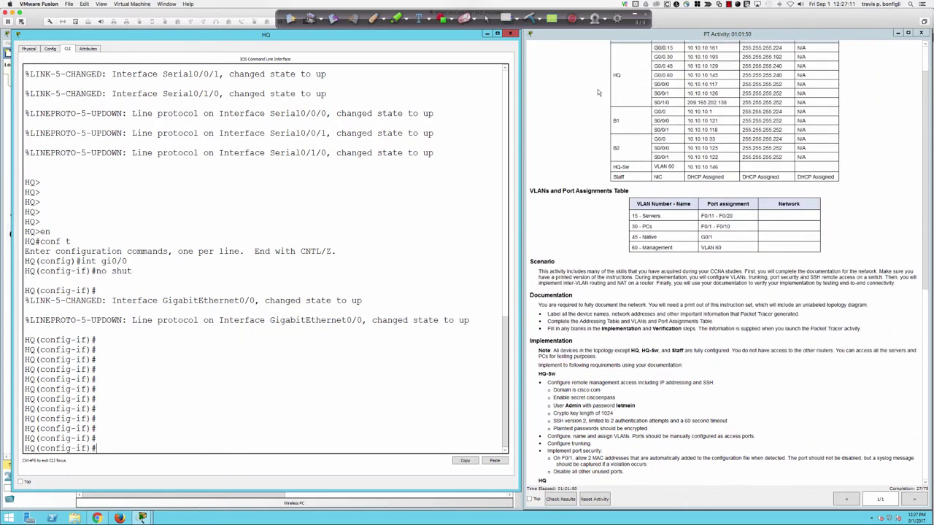
{"action": "left_click", "coordinate": [319, 406]}
{"action": "key", "text": "Return"}
{"action": "key", "text": "Return"}
{"action": "key", "text": "Return"}
{"action": "key", "text": "Return"}
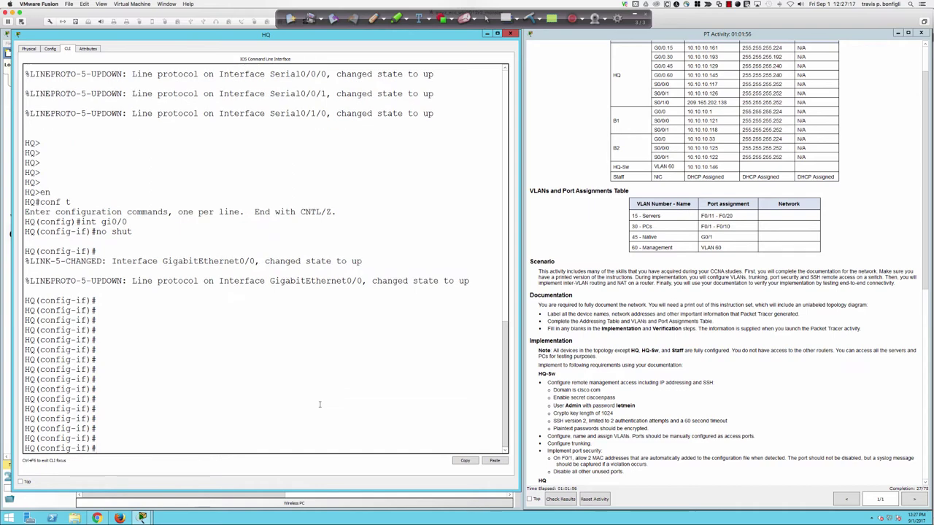
{"action": "type", "text": "int g0/0.15"}
On Gi0/0.15, try the address 10.10.10.161 255.255.255.224, which is refused without 802.1Q encapsulation
{"action": "key", "text": "Return"}
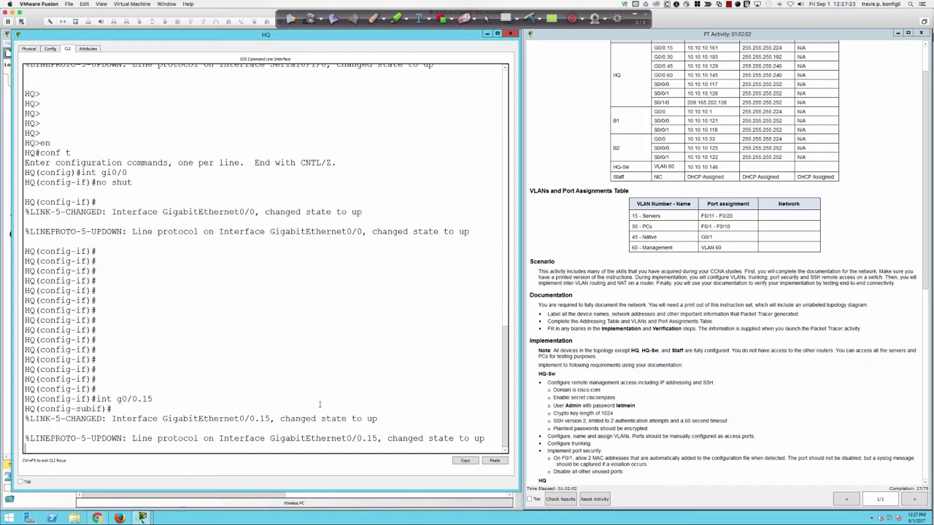
{"action": "key", "text": "Return"}
{"action": "key", "text": "Return"}
{"action": "key", "text": "Return"}
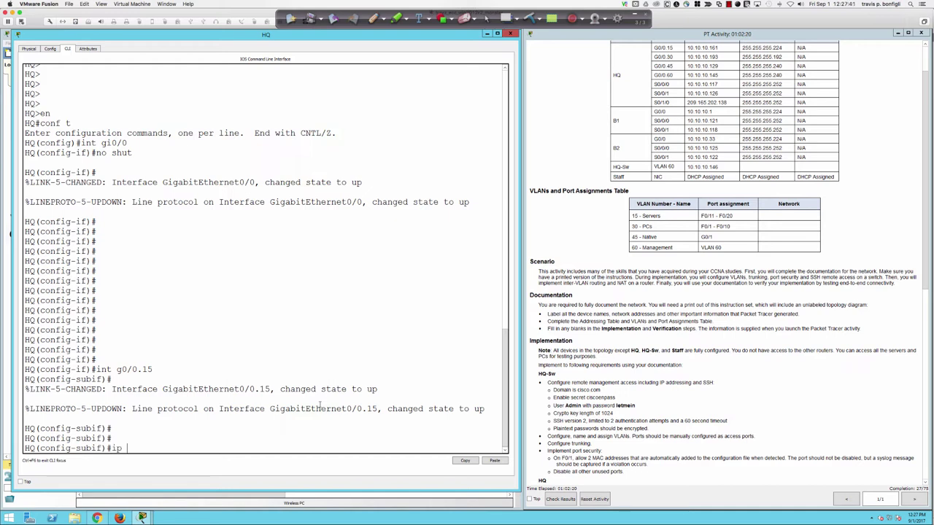
{"action": "type", "text": "add 10.10.10.161 255.255.255.252"}
{"action": "key", "text": "BackSpace"}
{"action": "key", "text": "BackSpace"}
{"action": "type", "text": "24"}
{"action": "key", "text": "Return"}
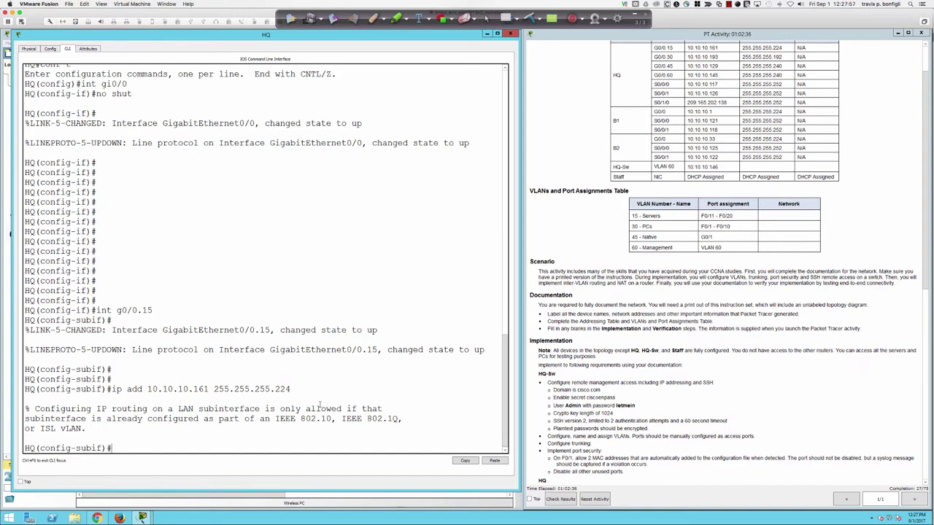
{"action": "key", "text": "Return"}
{"action": "key", "text": "Return"}
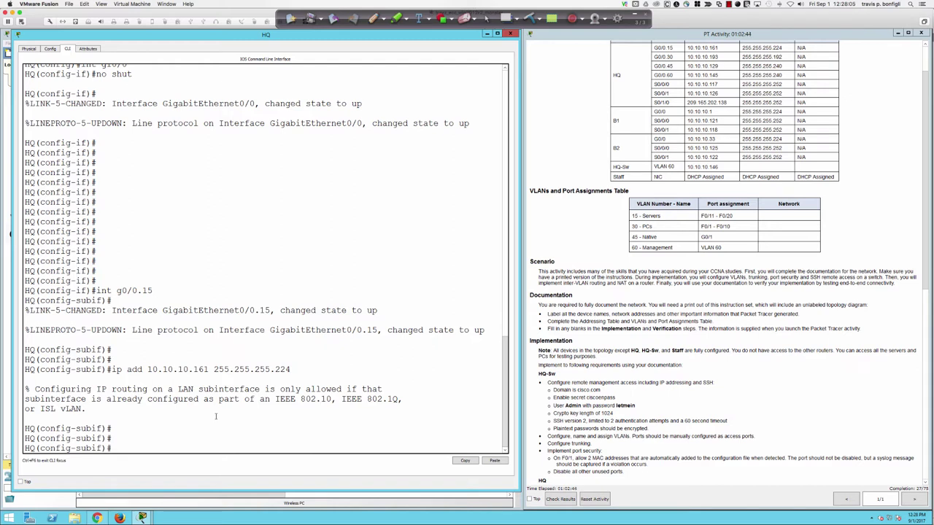
Sketch a router circle linked to a switch box, with an arrow marking g0/0
{"action": "left_click", "coordinate": [373, 18]}
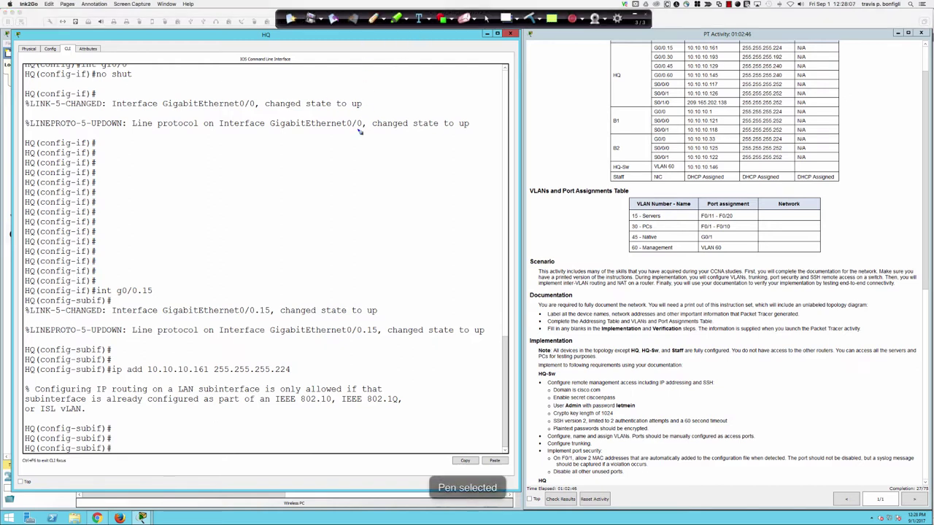
{"action": "mouse_move", "coordinate": [355, 143]}
{"action": "left_mouse_down"}
{"action": "mouse_move", "coordinate": [310, 166]}
{"action": "mouse_move", "coordinate": [366, 207]}
{"action": "mouse_move", "coordinate": [408, 178]}
{"action": "mouse_move", "coordinate": [380, 149]}
{"action": "mouse_move", "coordinate": [353, 142]}
{"action": "left_mouse_up"}
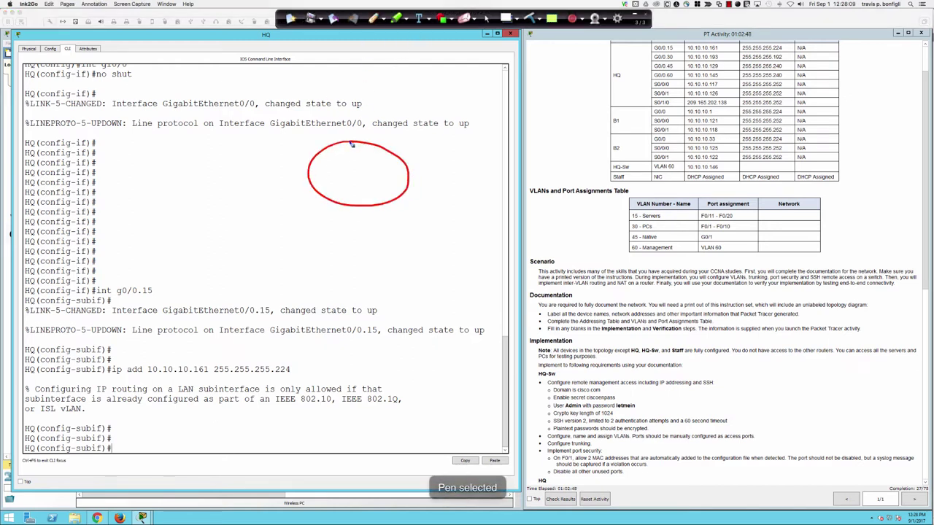
{"action": "left_click", "coordinate": [324, 347]}
{"action": "mouse_move", "coordinate": [327, 355]}
{"action": "left_mouse_down"}
{"action": "mouse_move", "coordinate": [452, 335]}
{"action": "mouse_move", "coordinate": [318, 345]}
{"action": "left_mouse_up"}
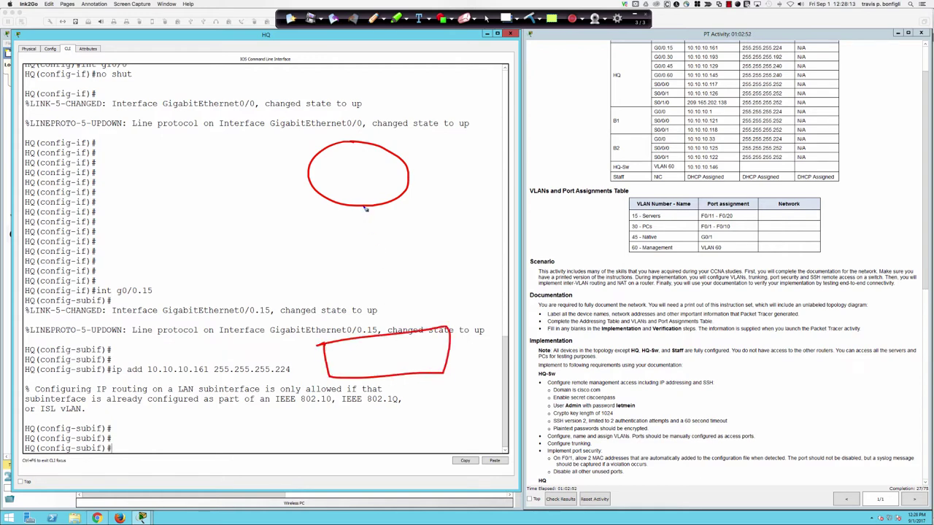
{"action": "left_click_drag", "start_coordinate": [366, 209], "coordinate": [385, 335]}
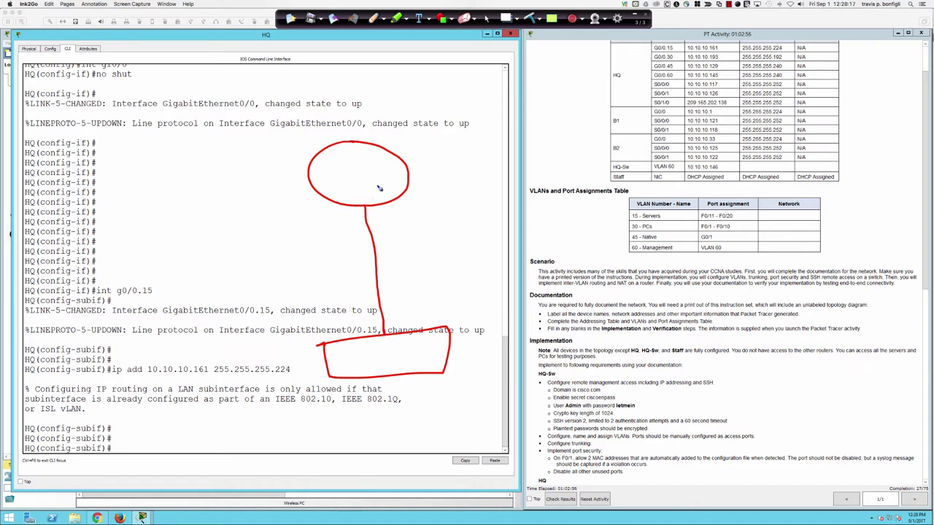
{"action": "left_click_drag", "start_coordinate": [379, 188], "coordinate": [366, 206]}
{"action": "mouse_move", "coordinate": [366, 195]}
{"action": "left_mouse_down"}
{"action": "mouse_move", "coordinate": [366, 206]}
{"action": "mouse_move", "coordinate": [375, 202]}
{"action": "mouse_move", "coordinate": [367, 210]}
{"action": "mouse_move", "coordinate": [388, 216]}
{"action": "mouse_move", "coordinate": [381, 223]}
{"action": "mouse_move", "coordinate": [396, 209]}
{"action": "mouse_move", "coordinate": [401, 222]}
{"action": "mouse_move", "coordinate": [415, 206]}
{"action": "left_mouse_up"}
{"action": "left_click_drag", "start_coordinate": [389, 336], "coordinate": [388, 336]}
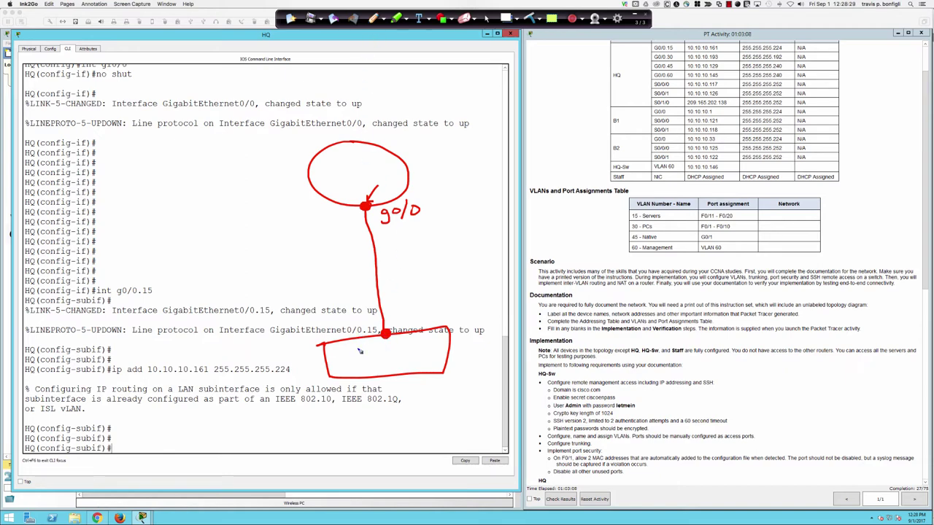
Draw the red VLAN 15 arrow and a yellow VLAN 30 arrow
{"action": "mouse_move", "coordinate": [358, 350]}
{"action": "left_mouse_down"}
{"action": "mouse_move", "coordinate": [346, 313]}
{"action": "mouse_move", "coordinate": [358, 313]}
{"action": "mouse_move", "coordinate": [342, 300]}
{"action": "mouse_move", "coordinate": [354, 286]}
{"action": "left_mouse_up"}
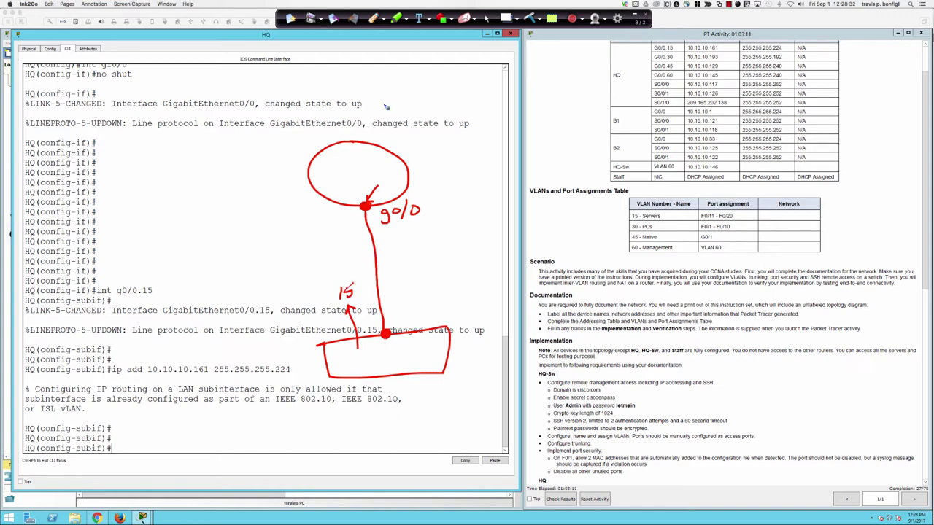
{"action": "left_click", "coordinate": [380, 21]}
{"action": "left_click", "coordinate": [386, 40]}
{"action": "left_click", "coordinate": [415, 329]}
{"action": "left_click", "coordinate": [381, 22]}
{"action": "left_click", "coordinate": [387, 47]}
{"action": "mouse_move", "coordinate": [414, 329]}
{"action": "left_mouse_down"}
{"action": "mouse_move", "coordinate": [414, 286]}
{"action": "mouse_move", "coordinate": [405, 269]}
{"action": "mouse_move", "coordinate": [398, 277]}
{"action": "mouse_move", "coordinate": [413, 263]}
{"action": "left_mouse_up"}
{"action": "left_click", "coordinate": [385, 20]}
Draw the green VLAN 45 and blue VLAN 60 arrows and loop all four in blue
{"action": "left_click", "coordinate": [390, 63]}
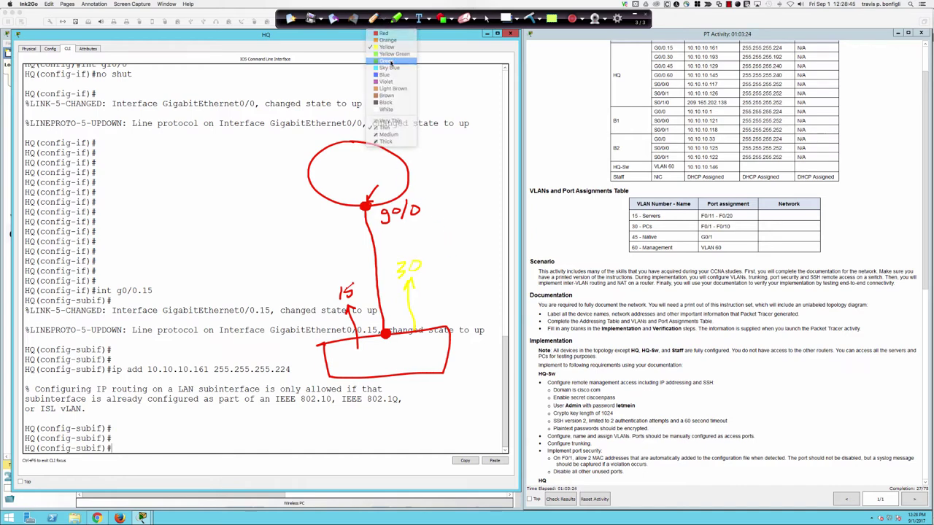
{"action": "left_click_drag", "start_coordinate": [442, 329], "coordinate": [437, 278]}
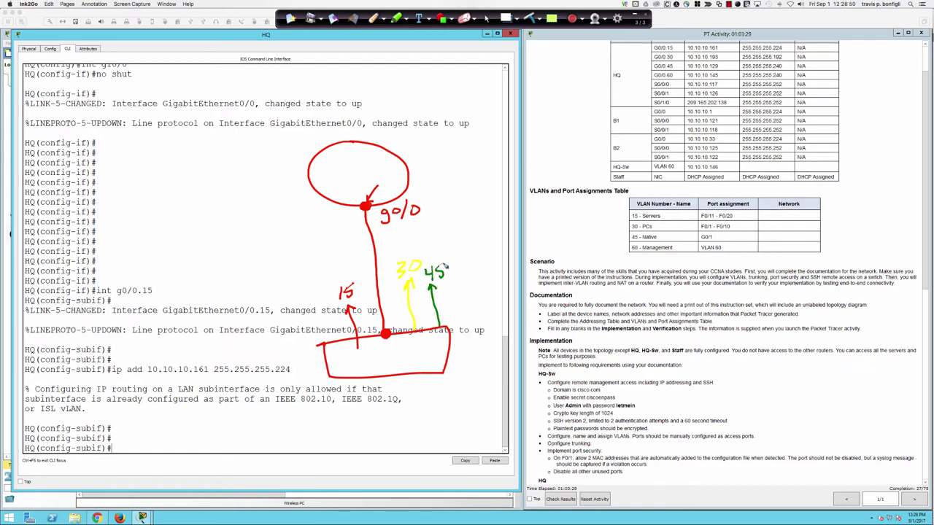
{"action": "left_click", "coordinate": [386, 22]}
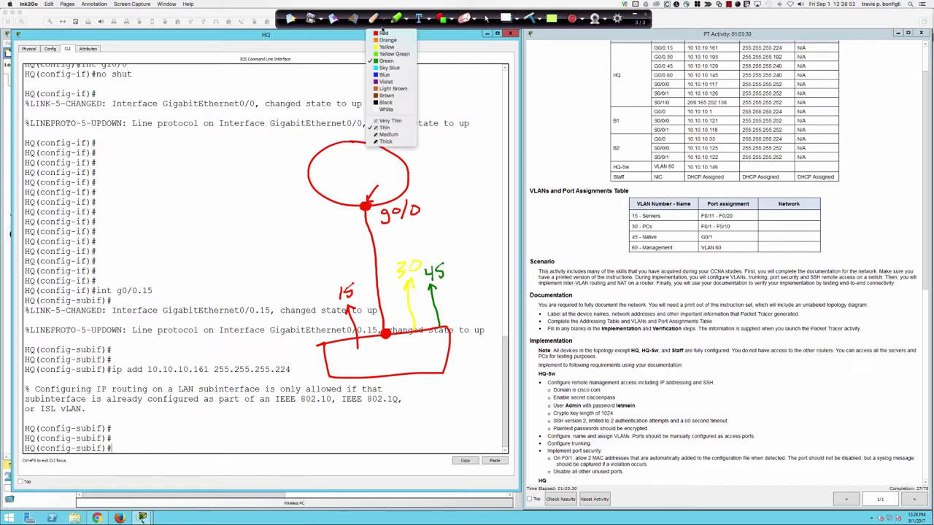
{"action": "left_click", "coordinate": [392, 75]}
{"action": "mouse_move", "coordinate": [376, 337]}
{"action": "left_mouse_down"}
{"action": "mouse_move", "coordinate": [359, 281]}
{"action": "mouse_move", "coordinate": [370, 279]}
{"action": "mouse_move", "coordinate": [353, 267]}
{"action": "mouse_move", "coordinate": [365, 255]}
{"action": "left_mouse_up"}
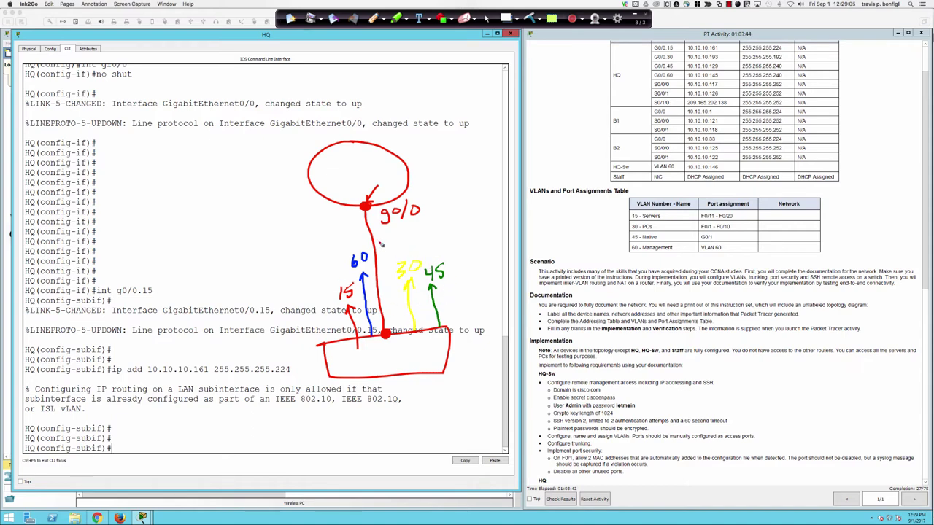
{"action": "mouse_move", "coordinate": [380, 244]}
{"action": "left_mouse_down"}
{"action": "mouse_move", "coordinate": [329, 266]}
{"action": "mouse_move", "coordinate": [334, 304]}
{"action": "mouse_move", "coordinate": [399, 305]}
{"action": "mouse_move", "coordinate": [448, 280]}
{"action": "mouse_move", "coordinate": [426, 254]}
{"action": "mouse_move", "coordinate": [375, 247]}
{"action": "mouse_move", "coordinate": [361, 221]}
{"action": "left_mouse_up"}
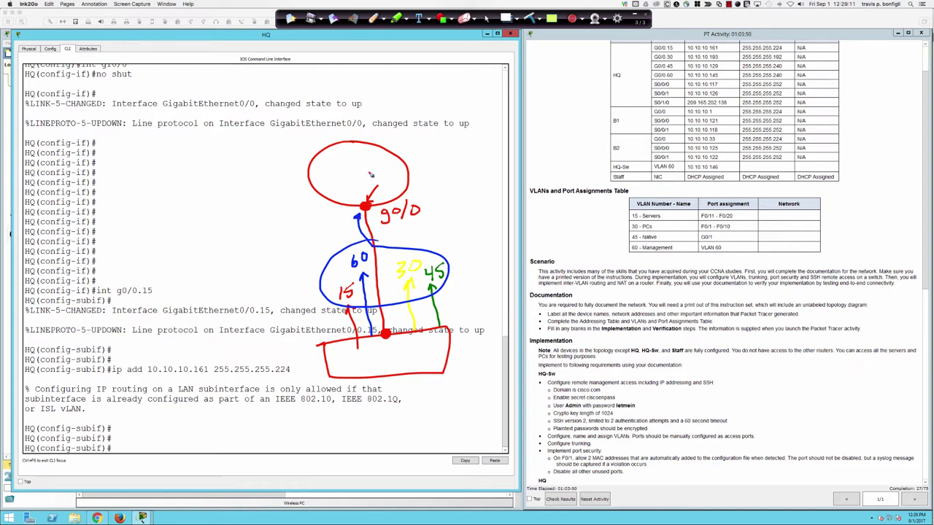
In red, write R in the router circle and bracket the G0/0 subinterface rows
{"action": "left_click", "coordinate": [384, 19]}
{"action": "left_click", "coordinate": [383, 33]}
{"action": "left_click_drag", "start_coordinate": [347, 169], "coordinate": [362, 180]}
{"action": "mouse_move", "coordinate": [671, 45]}
{"action": "left_mouse_down"}
{"action": "mouse_move", "coordinate": [681, 73]}
{"action": "mouse_move", "coordinate": [669, 78]}
{"action": "left_mouse_up"}
Box IEEE 802.1Q in the error, point to 0.15, and bracket the int g0/0.15 command
{"action": "left_click_drag", "start_coordinate": [340, 407], "coordinate": [410, 407]}
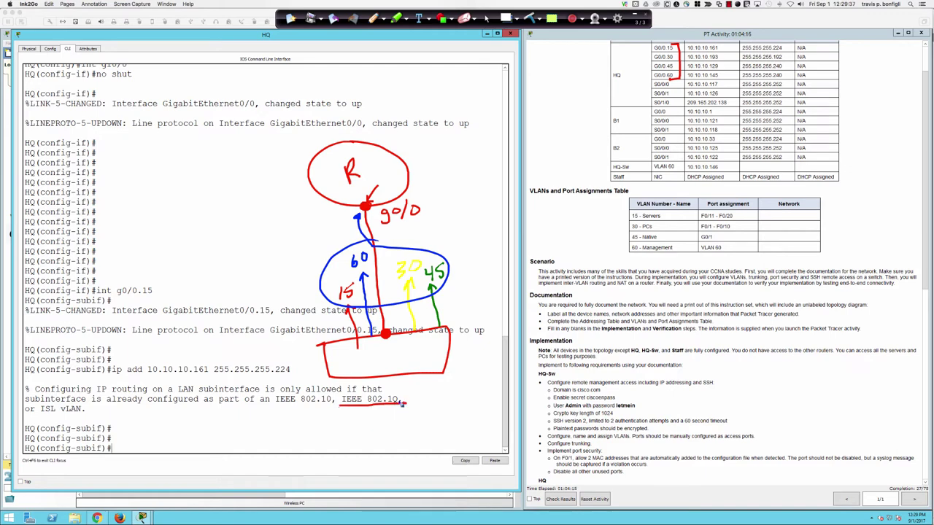
{"action": "mouse_move", "coordinate": [346, 392]}
{"action": "left_mouse_down"}
{"action": "mouse_move", "coordinate": [332, 394]}
{"action": "mouse_move", "coordinate": [330, 410]}
{"action": "mouse_move", "coordinate": [349, 410]}
{"action": "left_mouse_up"}
{"action": "mouse_move", "coordinate": [405, 389]}
{"action": "left_mouse_down"}
{"action": "mouse_move", "coordinate": [418, 397]}
{"action": "mouse_move", "coordinate": [407, 409]}
{"action": "left_mouse_up"}
{"action": "left_click_drag", "start_coordinate": [259, 316], "coordinate": [269, 322]}
{"action": "left_click_drag", "start_coordinate": [270, 277], "coordinate": [271, 301]}
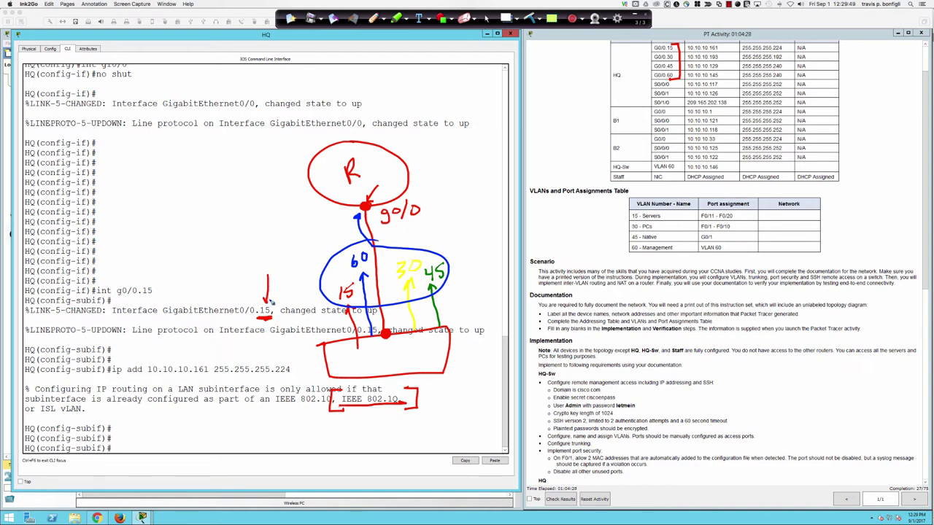
{"action": "mouse_move", "coordinate": [103, 281]}
{"action": "left_mouse_down"}
{"action": "mouse_move", "coordinate": [92, 282]}
{"action": "mouse_move", "coordinate": [110, 300]}
{"action": "mouse_move", "coordinate": [156, 279]}
{"action": "mouse_move", "coordinate": [165, 291]}
{"action": "mouse_move", "coordinate": [151, 298]}
{"action": "left_mouse_up"}
Circle 15 in 15 - Servers, write 15, and underline the subinterface prompt
{"action": "mouse_move", "coordinate": [636, 211]}
{"action": "left_mouse_down"}
{"action": "mouse_move", "coordinate": [626, 216]}
{"action": "mouse_move", "coordinate": [633, 224]}
{"action": "mouse_move", "coordinate": [642, 219]}
{"action": "mouse_move", "coordinate": [629, 213]}
{"action": "left_mouse_up"}
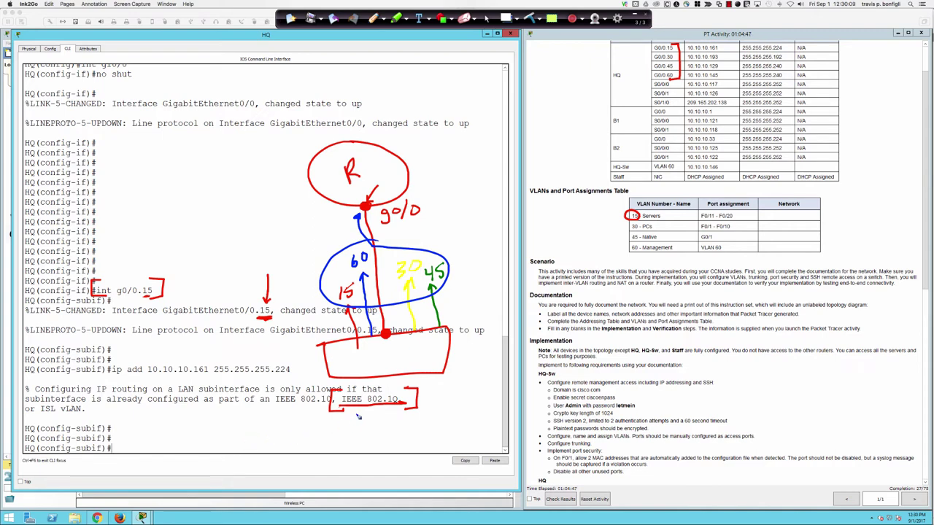
{"action": "mouse_move", "coordinate": [360, 413]}
{"action": "left_mouse_down"}
{"action": "mouse_move", "coordinate": [309, 440]}
{"action": "mouse_move", "coordinate": [323, 449]}
{"action": "left_mouse_up"}
{"action": "mouse_move", "coordinate": [268, 441]}
{"action": "left_mouse_down"}
{"action": "mouse_move", "coordinate": [277, 449]}
{"action": "mouse_move", "coordinate": [286, 436]}
{"action": "mouse_move", "coordinate": [270, 447]}
{"action": "mouse_move", "coordinate": [287, 448]}
{"action": "mouse_move", "coordinate": [290, 432]}
{"action": "left_mouse_up"}
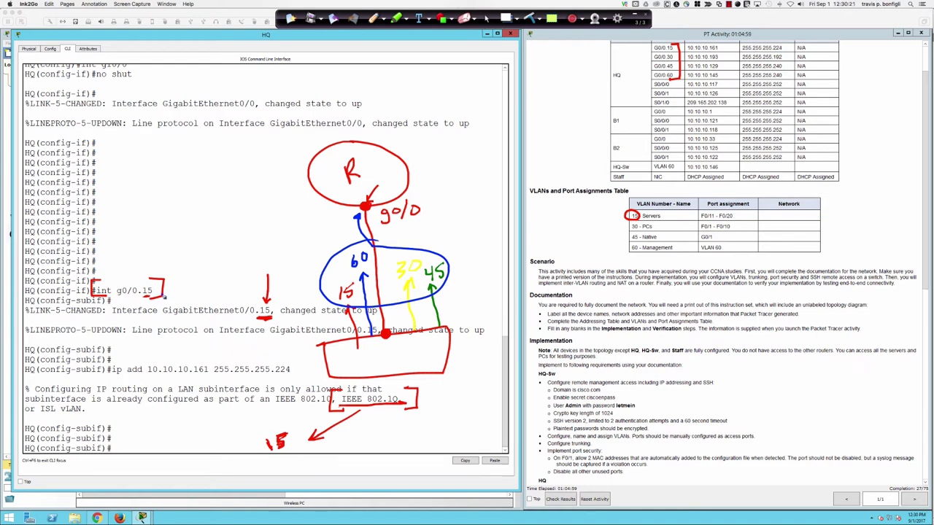
{"action": "mouse_move", "coordinate": [114, 301]}
{"action": "left_mouse_down"}
{"action": "mouse_move", "coordinate": [144, 300]}
{"action": "mouse_move", "coordinate": [121, 302]}
{"action": "mouse_move", "coordinate": [128, 303]}
{"action": "left_mouse_up"}
{"action": "mouse_move", "coordinate": [117, 287]}
{"action": "left_mouse_down"}
{"action": "mouse_move", "coordinate": [146, 267]}
{"action": "mouse_move", "coordinate": [183, 258]}
{"action": "mouse_move", "coordinate": [177, 252]}
{"action": "mouse_move", "coordinate": [205, 252]}
{"action": "mouse_move", "coordinate": [215, 237]}
{"action": "mouse_move", "coordinate": [224, 246]}
{"action": "mouse_move", "coordinate": [248, 218]}
{"action": "mouse_move", "coordinate": [270, 226]}
{"action": "left_mouse_up"}
Handwrite the example int g0/0.73 and circle 0/0.15 in the command and log message
{"action": "left_click", "coordinate": [153, 252]}
{"action": "left_click", "coordinate": [244, 232]}
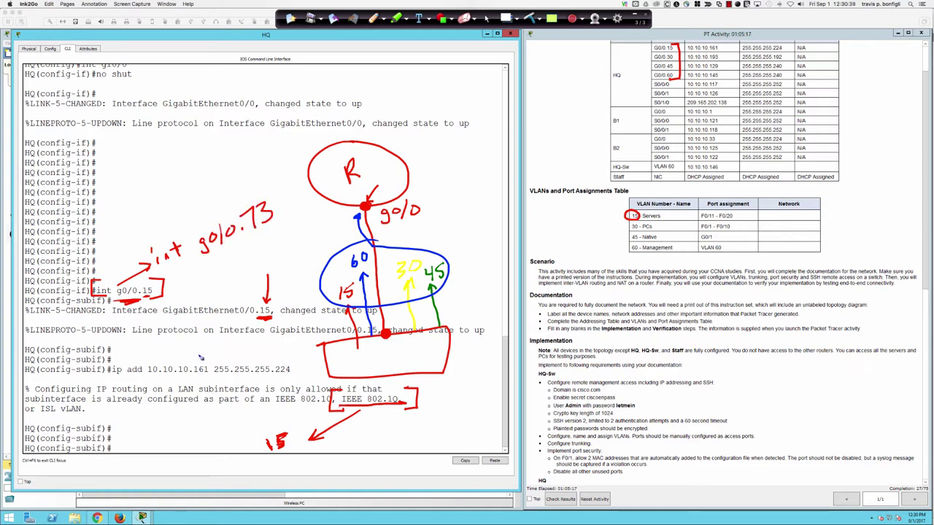
{"action": "left_click_drag", "start_coordinate": [121, 451], "coordinate": [296, 454]}
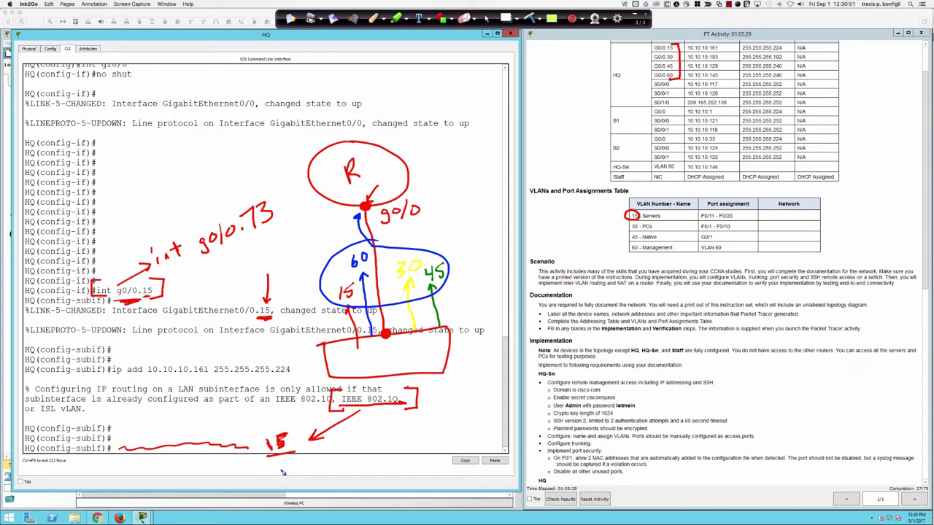
{"action": "left_click_drag", "start_coordinate": [208, 267], "coordinate": [281, 228]}
{"action": "mouse_move", "coordinate": [133, 301]}
{"action": "left_mouse_down"}
{"action": "mouse_move", "coordinate": [138, 320]}
{"action": "mouse_move", "coordinate": [248, 321]}
{"action": "mouse_move", "coordinate": [239, 313]}
{"action": "mouse_move", "coordinate": [238, 325]}
{"action": "mouse_move", "coordinate": [241, 317]}
{"action": "left_mouse_up"}
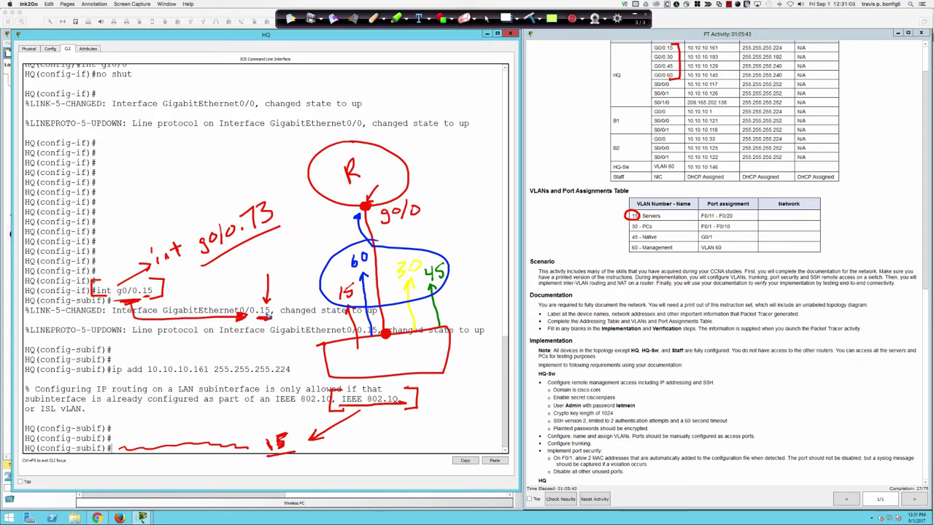
{"action": "mouse_move", "coordinate": [150, 284]}
{"action": "left_mouse_down"}
{"action": "mouse_move", "coordinate": [135, 293]}
{"action": "mouse_move", "coordinate": [153, 308]}
{"action": "mouse_move", "coordinate": [333, 240]}
{"action": "mouse_move", "coordinate": [431, 222]}
{"action": "mouse_move", "coordinate": [624, 213]}
{"action": "mouse_move", "coordinate": [611, 208]}
{"action": "mouse_move", "coordinate": [621, 214]}
{"action": "left_mouse_up"}
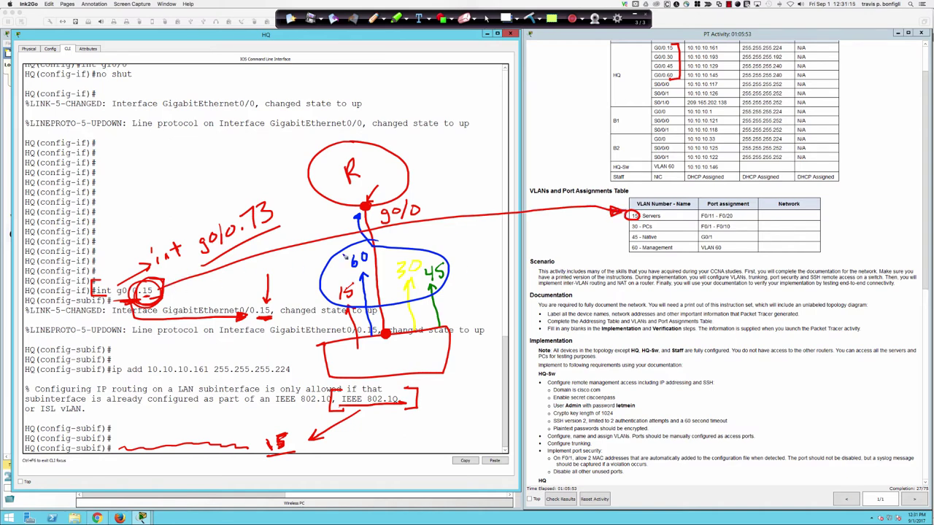
{"action": "mouse_move", "coordinate": [252, 301]}
{"action": "left_mouse_down"}
{"action": "mouse_move", "coordinate": [282, 308]}
{"action": "mouse_move", "coordinate": [246, 303]}
{"action": "mouse_move", "coordinate": [282, 306]}
{"action": "mouse_move", "coordinate": [264, 292]}
{"action": "left_mouse_up"}
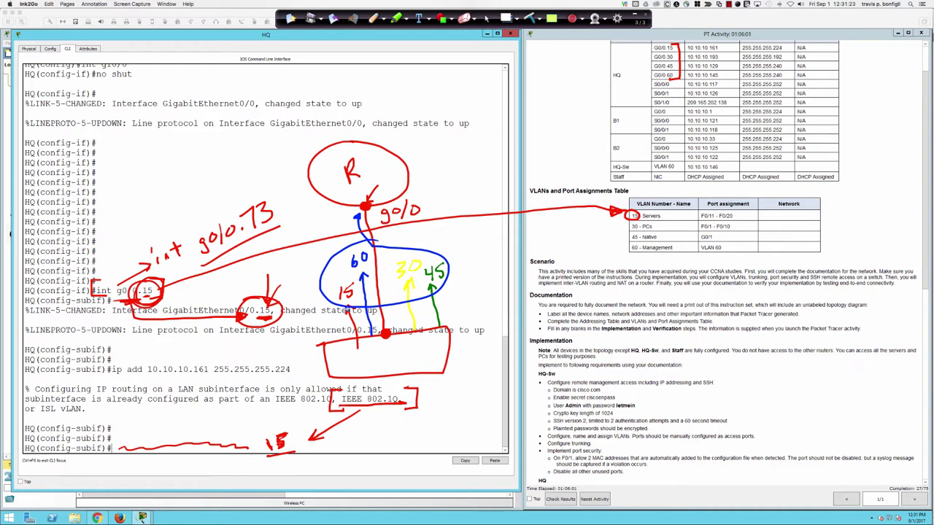
Mark VLAN 60 and the handwritten 15, then draw arrows from the router to VLANs 30, 15, 60, 45
{"action": "mouse_move", "coordinate": [356, 270]}
{"action": "left_mouse_down"}
{"action": "mouse_move", "coordinate": [369, 263]}
{"action": "mouse_move", "coordinate": [432, 284]}
{"action": "left_mouse_up"}
{"action": "mouse_move", "coordinate": [287, 429]}
{"action": "left_mouse_down"}
{"action": "mouse_move", "coordinate": [256, 454]}
{"action": "mouse_move", "coordinate": [303, 446]}
{"action": "mouse_move", "coordinate": [278, 430]}
{"action": "mouse_move", "coordinate": [399, 409]}
{"action": "mouse_move", "coordinate": [615, 224]}
{"action": "left_mouse_up"}
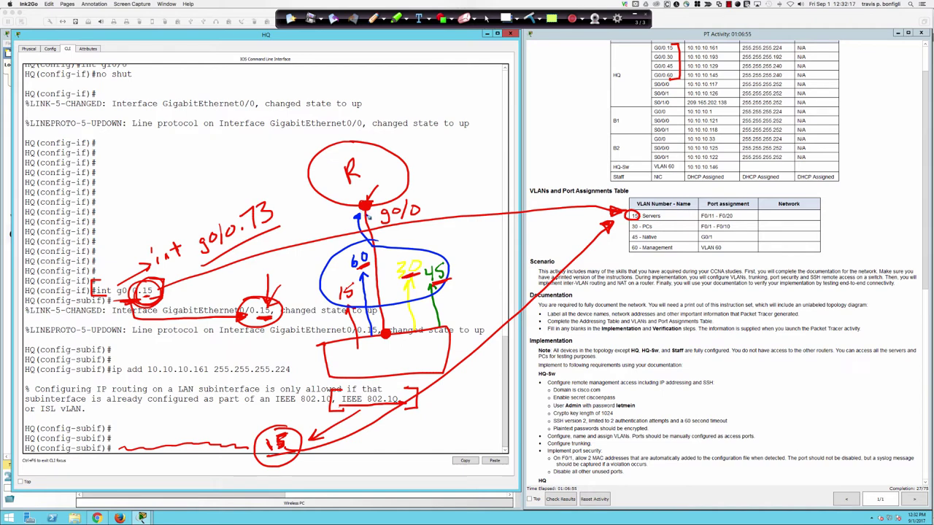
{"action": "mouse_move", "coordinate": [371, 213]}
{"action": "left_mouse_down"}
{"action": "mouse_move", "coordinate": [407, 237]}
{"action": "mouse_move", "coordinate": [410, 264]}
{"action": "mouse_move", "coordinate": [417, 254]}
{"action": "left_mouse_up"}
{"action": "mouse_move", "coordinate": [367, 211]}
{"action": "left_mouse_down"}
{"action": "mouse_move", "coordinate": [349, 221]}
{"action": "mouse_move", "coordinate": [346, 271]}
{"action": "mouse_move", "coordinate": [355, 273]}
{"action": "left_mouse_up"}
{"action": "mouse_move", "coordinate": [362, 216]}
{"action": "left_mouse_down"}
{"action": "mouse_move", "coordinate": [358, 256]}
{"action": "mouse_move", "coordinate": [365, 250]}
{"action": "left_mouse_up"}
{"action": "mouse_move", "coordinate": [370, 210]}
{"action": "left_mouse_down"}
{"action": "mouse_move", "coordinate": [434, 240]}
{"action": "mouse_move", "coordinate": [438, 264]}
{"action": "mouse_move", "coordinate": [442, 257]}
{"action": "left_mouse_up"}
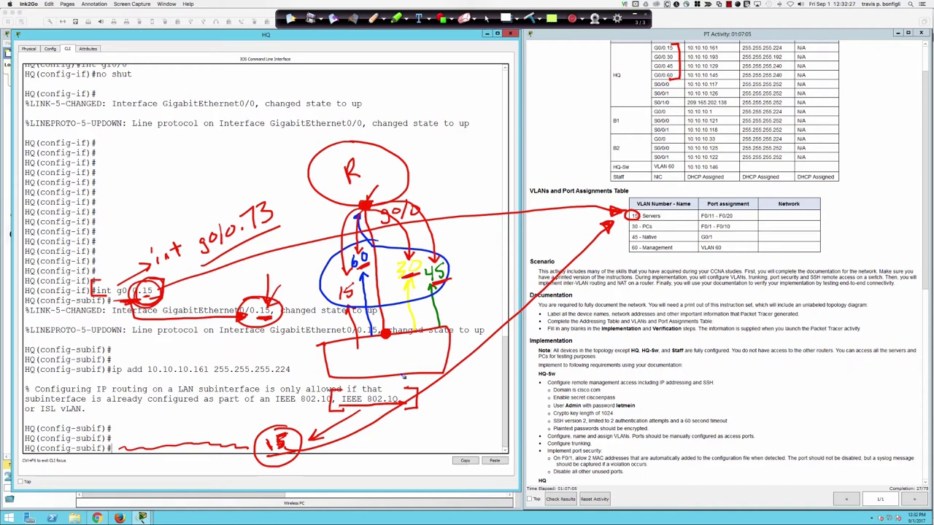
Clear all Ink2Go annotations and return focus to the HQ router terminal
{"action": "left_click", "coordinate": [530, 17]}
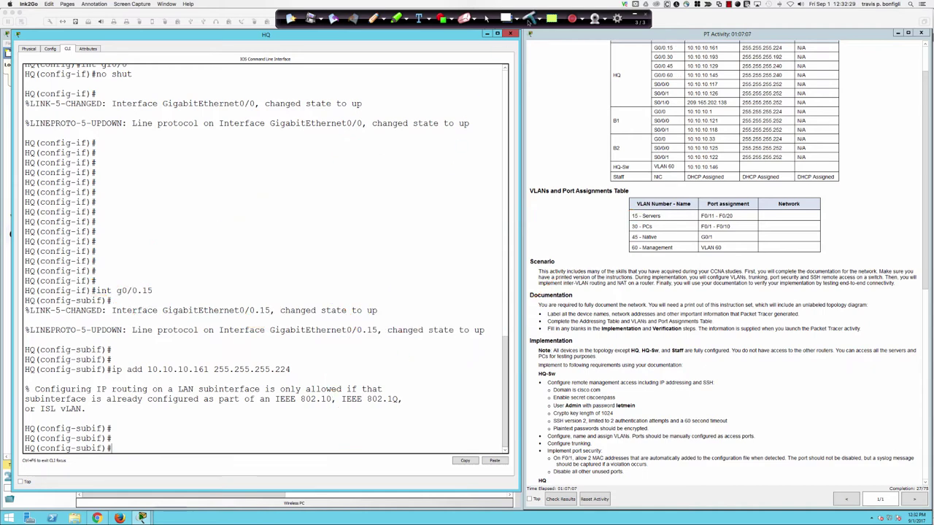
{"action": "left_click", "coordinate": [487, 18]}
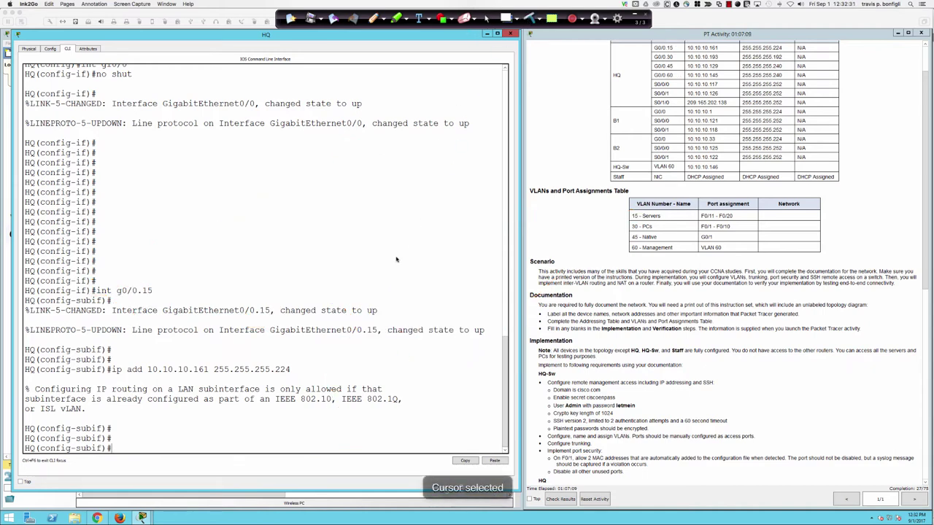
{"action": "left_click_drag", "start_coordinate": [396, 283], "coordinate": [399, 252]}
{"action": "left_click", "coordinate": [422, 271]}
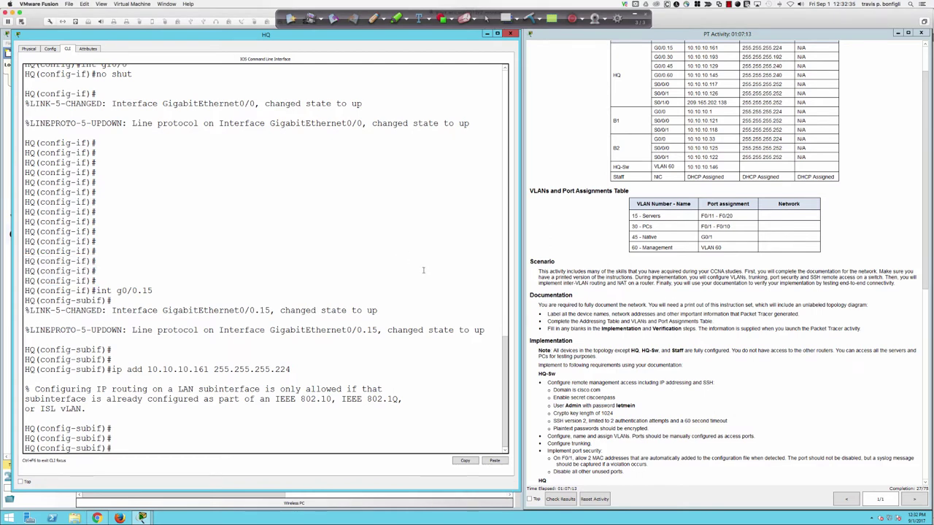
Set encapsulation dot1Q 15 on subinterface G0/0.15
{"action": "type", "text": "en"}
{"action": "key", "text": "Tab"}
{"action": "type", "text": "do"}
{"action": "key", "text": "Tab"}
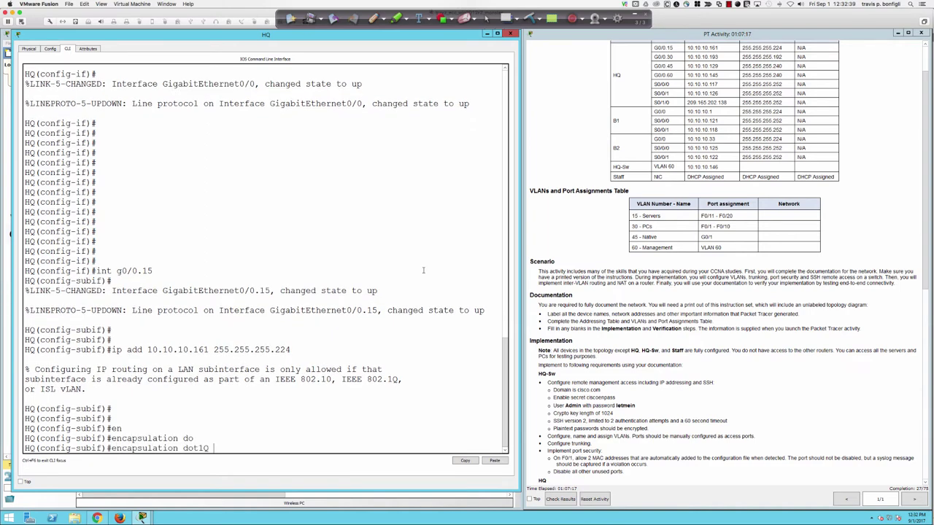
{"action": "type", "text": "?"}
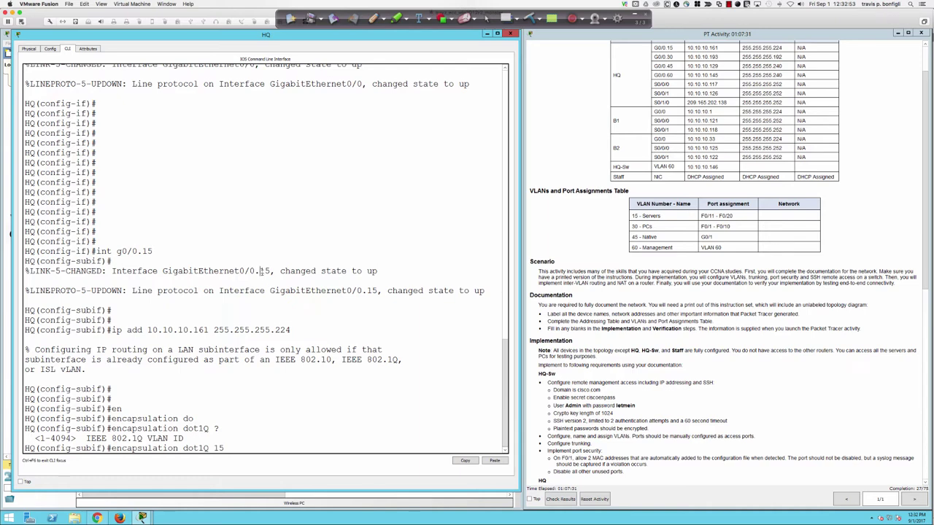
{"action": "left_click_drag", "start_coordinate": [260, 270], "coordinate": [272, 272]}
{"action": "left_click", "coordinate": [447, 245]}
{"action": "key", "text": "Return"}
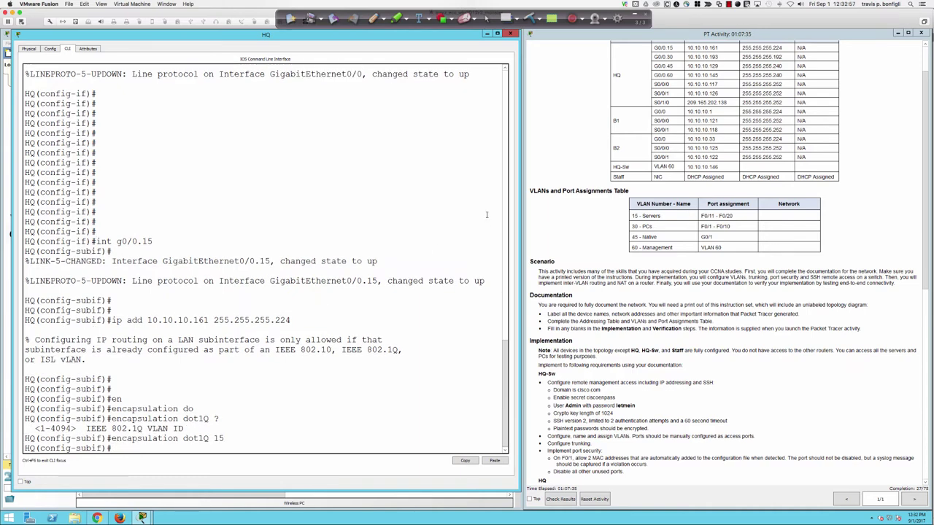
Reapply 10.10.10.161 255.255.255.224 to G0/0.15 and create subinterface G0/0.30
{"action": "key", "text": "Up"}
{"action": "key", "text": "Up"}
{"action": "key", "text": "Up"}
{"action": "key", "text": "Up"}
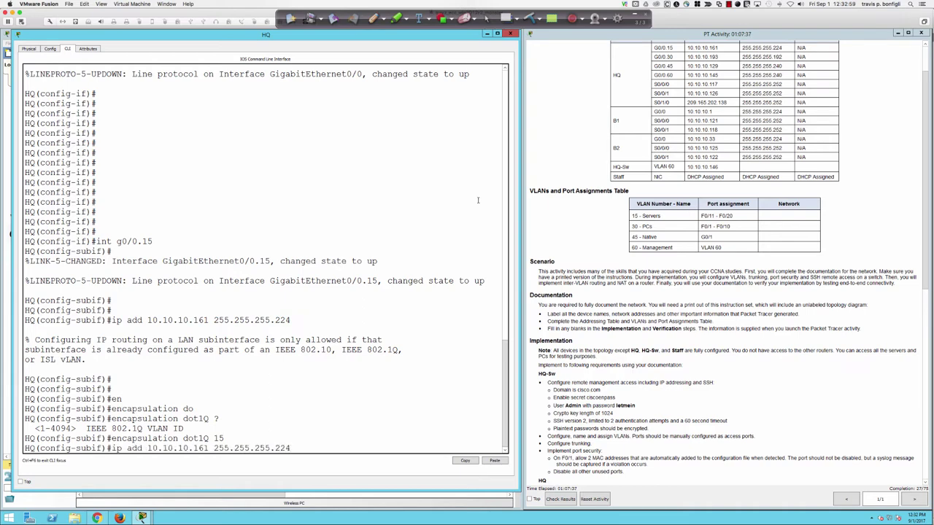
{"action": "key", "text": "Return"}
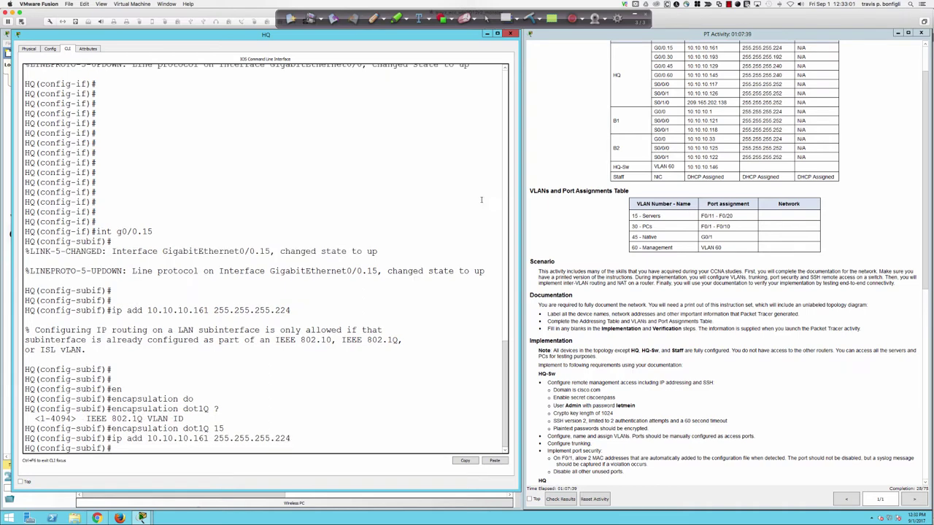
{"action": "key", "text": "Return"}
{"action": "key", "text": "Return"}
{"action": "key", "text": "Return"}
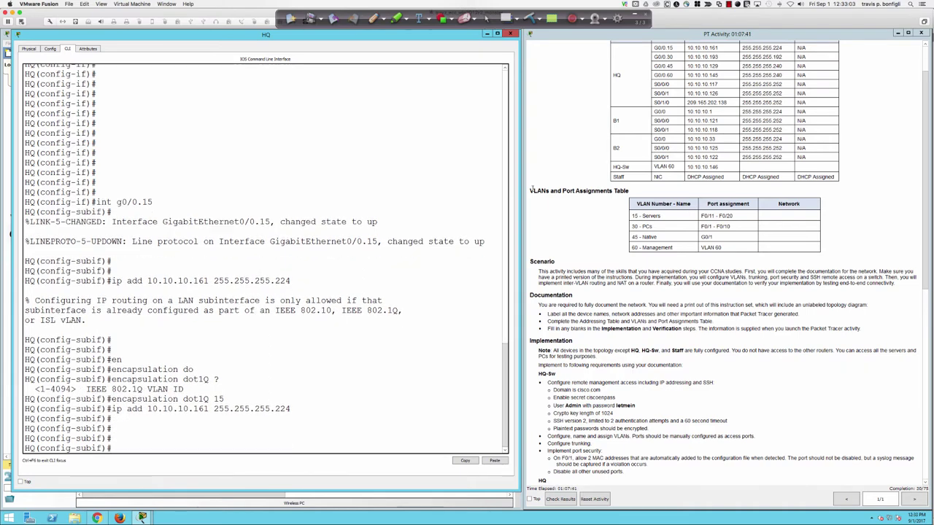
{"action": "type", "text": "int gi0/0.30"}
{"action": "key", "text": "Return"}
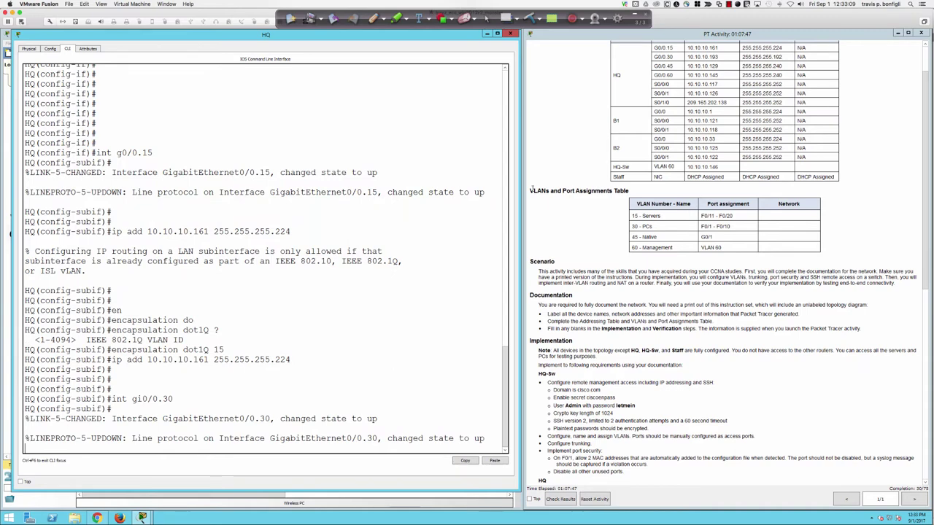
Set encapsulation dot1Q 30 on subinterface G0/0.30
{"action": "key", "text": "Return"}
{"action": "key", "text": "Return"}
{"action": "type", "text": "en"}
{"action": "key", "text": "Tab"}
{"action": "type", "text": "do"}
{"action": "key", "text": "Tab"}
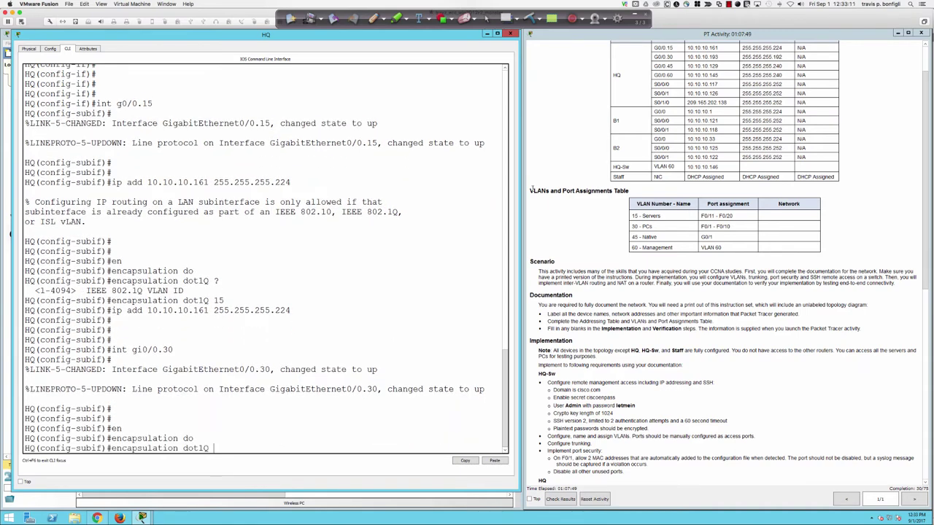
{"action": "type", "text": "30"}
{"action": "key", "text": "Return"}
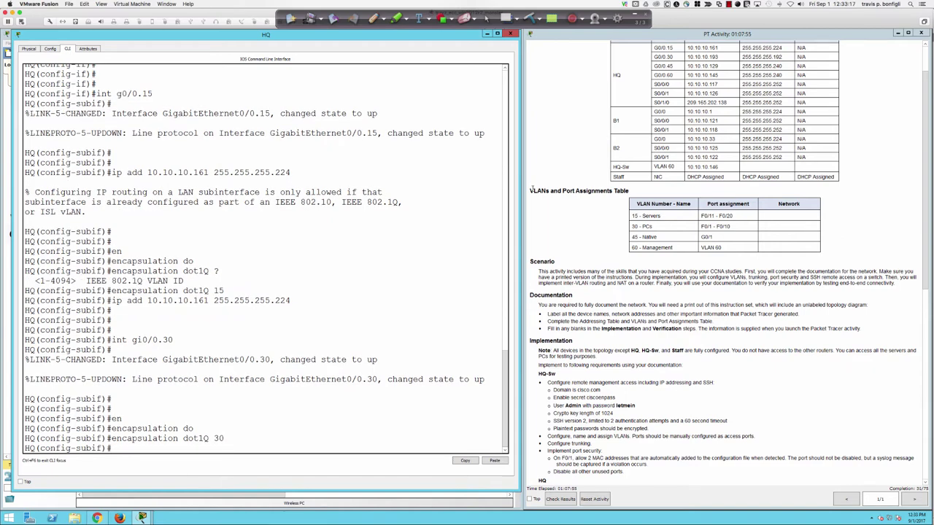
Assign 10.10.10.193 255.255.255.192 to G0/0.30, comparing its mask with the earlier 224
{"action": "type", "text": "ip add 10.10.10.193 255.255.255.192"}
{"action": "key", "text": "Return"}
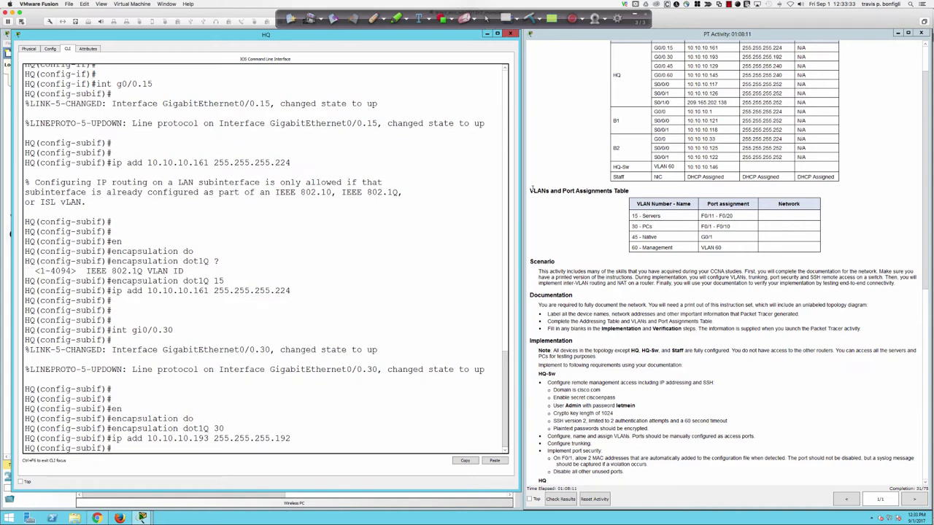
{"action": "left_click_drag", "start_coordinate": [294, 290], "coordinate": [276, 290]}
{"action": "left_click_drag", "start_coordinate": [276, 438], "coordinate": [294, 439]}
{"action": "left_click", "coordinate": [377, 438]}
Create subinterface G0/0.45 with int gi0/0.45
{"action": "key", "text": "Return"}
{"action": "key", "text": "Return"}
{"action": "key", "text": "Return"}
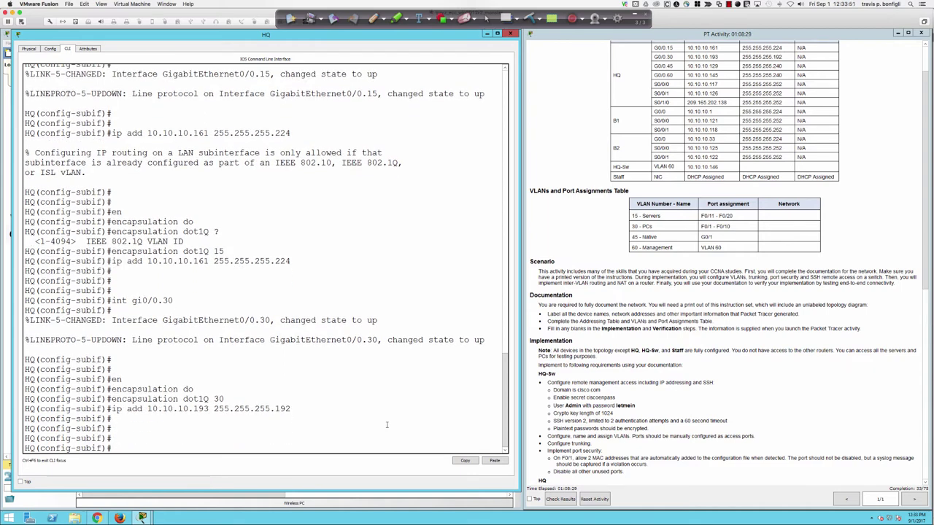
{"action": "type", "text": "int gi0/0.45"}
{"action": "key", "text": "Return"}
{"action": "key", "text": "Return"}
Set encapsulation dot1Q 45 on subinterface G0/0.45
{"action": "type", "text": "en"}
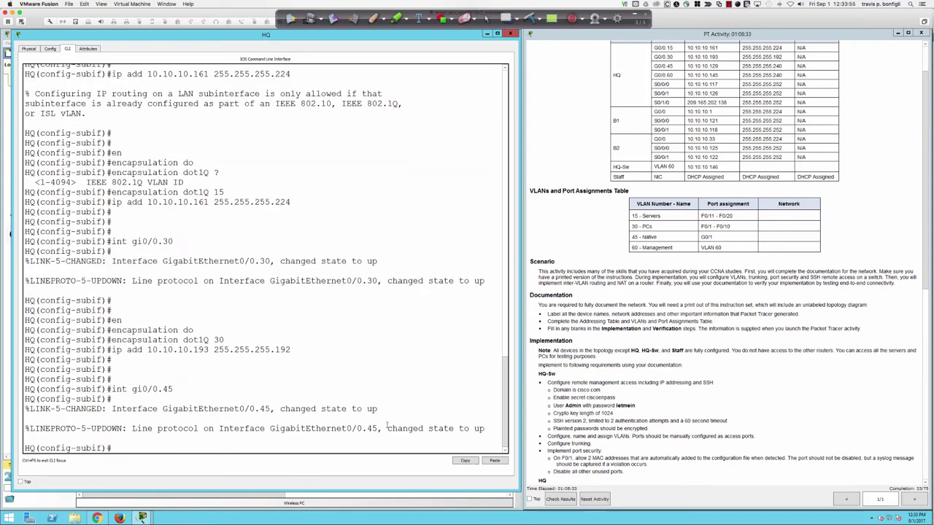
{"action": "key", "text": "Tab"}
{"action": "type", "text": "capsulation do"}
{"action": "key", "text": "Tab"}
{"action": "type", "text": "45"}
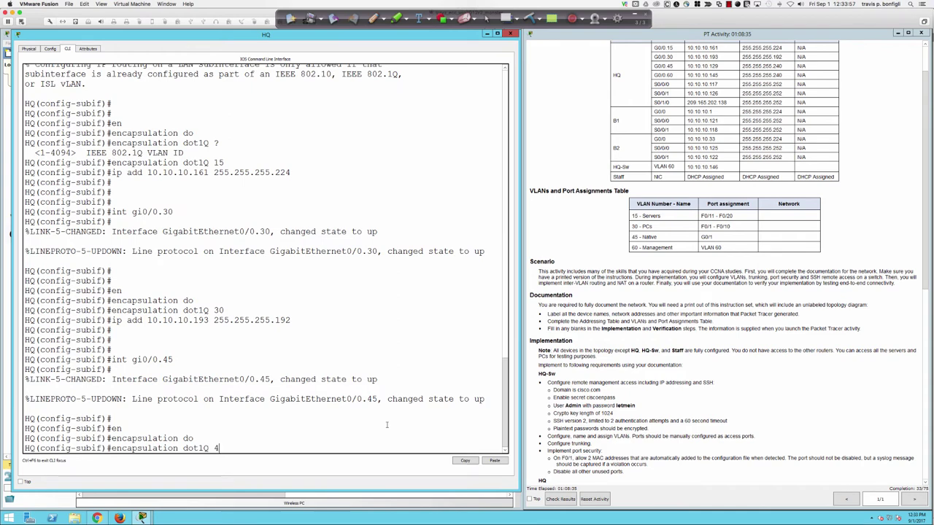
{"action": "key", "text": "Return"}
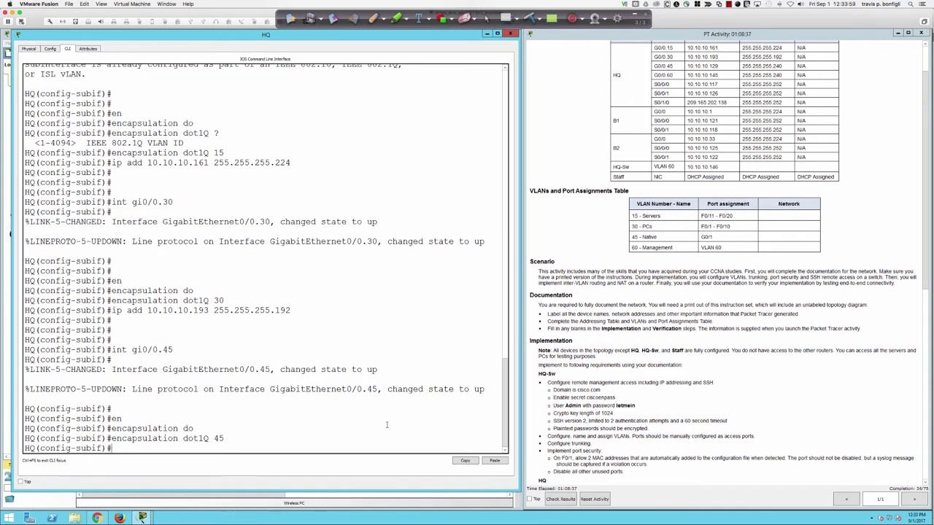
Assign 10.10.10.129 255.255.255.240 to G0/0.45 and create subinterface G0/0.60
{"action": "type", "text": "ip add 10.10.10.129 255.255.255.240"}
{"action": "key", "text": "Return"}
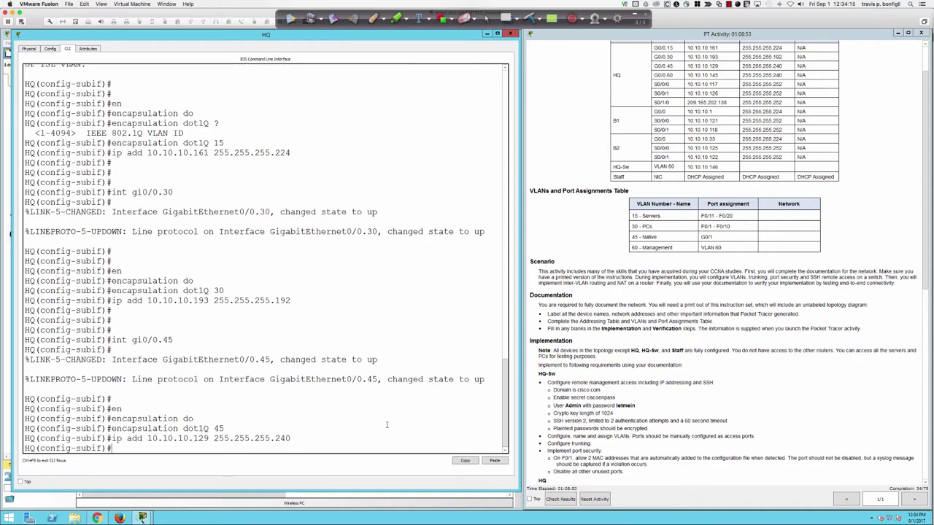
{"action": "type", "text": "int gi0/0.60"}
{"action": "key", "text": "Return"}
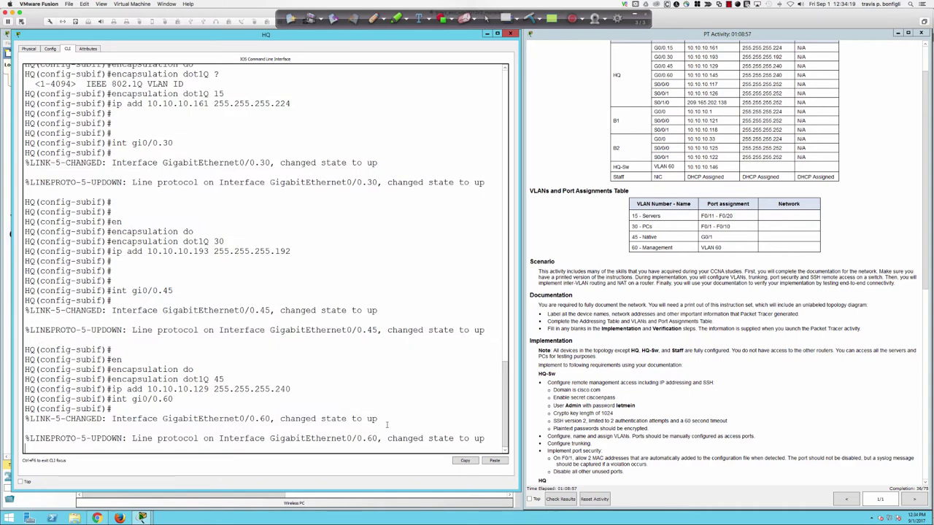
Tag subinterface G0/0.60 with encapsulation dot1Q VLAN 60
{"action": "key", "text": "Return"}
{"action": "type", "text": "en"}
{"action": "key", "text": "Tab"}
{"action": "type", "text": "do"}
{"action": "key", "text": "Tab"}
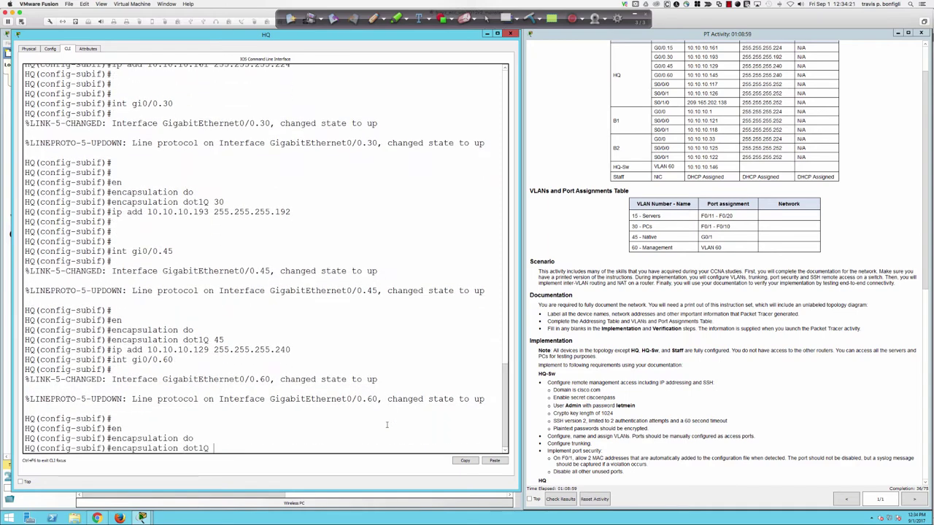
{"action": "type", "text": "60"}
{"action": "key", "text": "Return"}
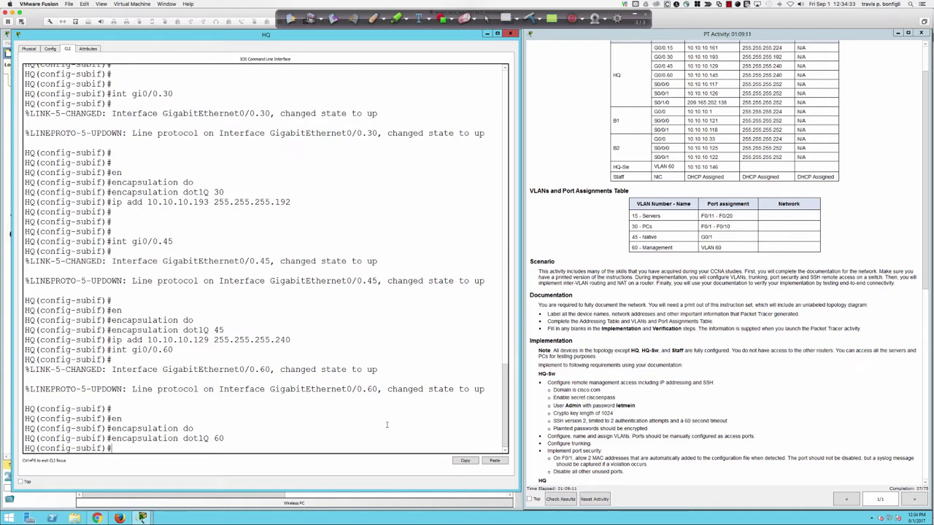
Assign G0/0.60 the IP address 10.10.10.145 255.255.255.240
{"action": "type", "text": "p add 10.10.10.145 255.255.255."}
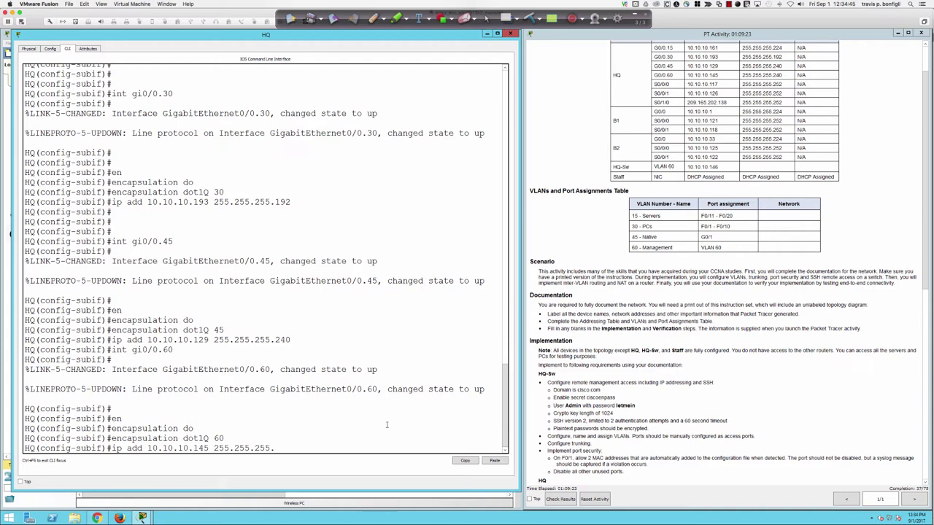
{"action": "type", "text": "240"}
{"action": "key", "text": "Return"}
{"action": "key", "text": "Return"}
{"action": "key", "text": "Return"}
{"action": "key", "text": "Return"}
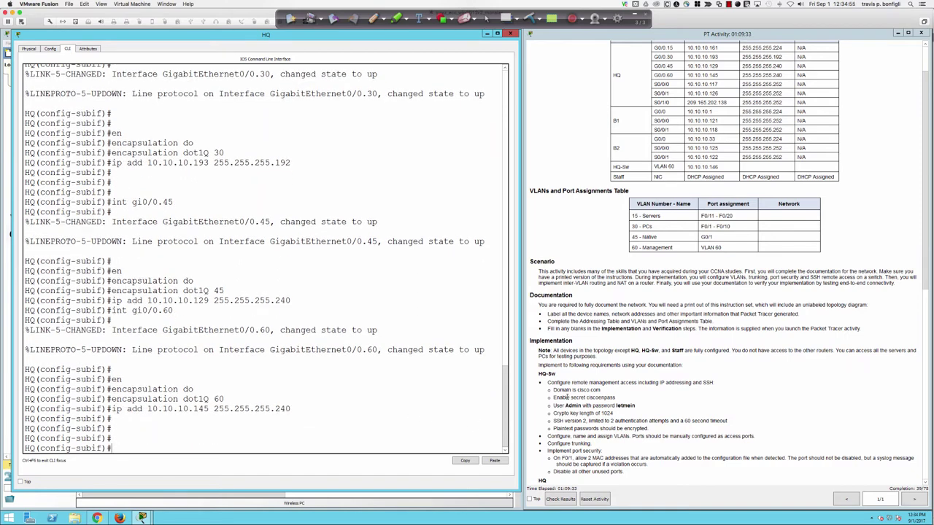
{"action": "scroll", "coordinate": [567, 395], "scroll_direction": "down", "scroll_amount": 3}
{"action": "scroll", "coordinate": [567, 395], "scroll_direction": "down", "scroll_amount": 3}
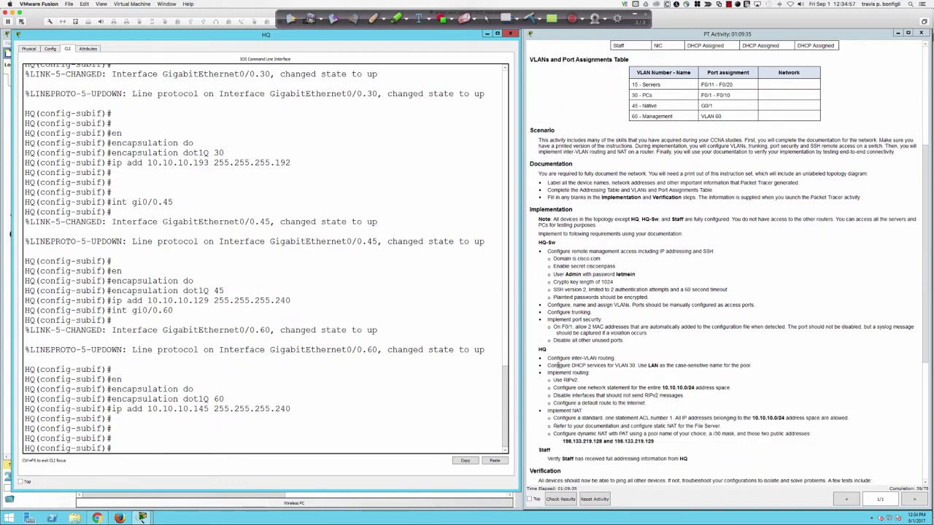
{"action": "left_click_drag", "start_coordinate": [548, 365], "coordinate": [753, 367]}
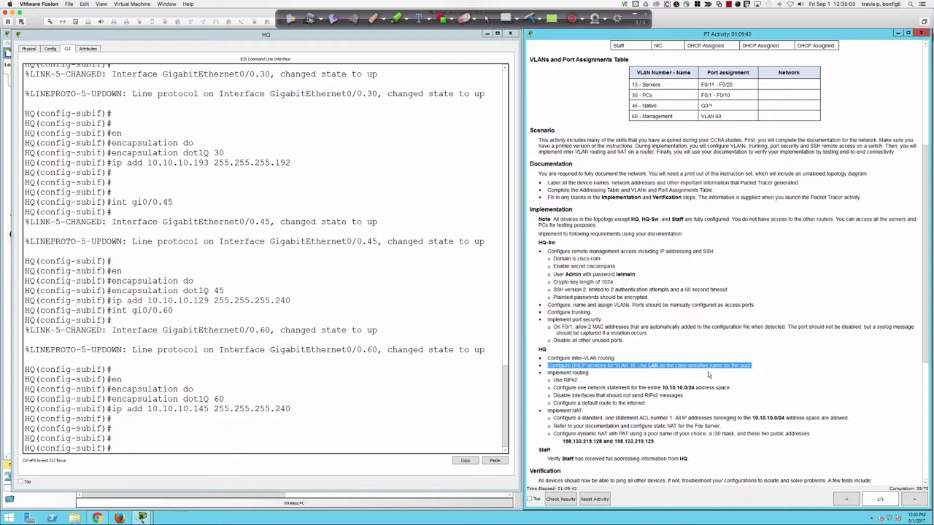
{"action": "left_click", "coordinate": [466, 411]}
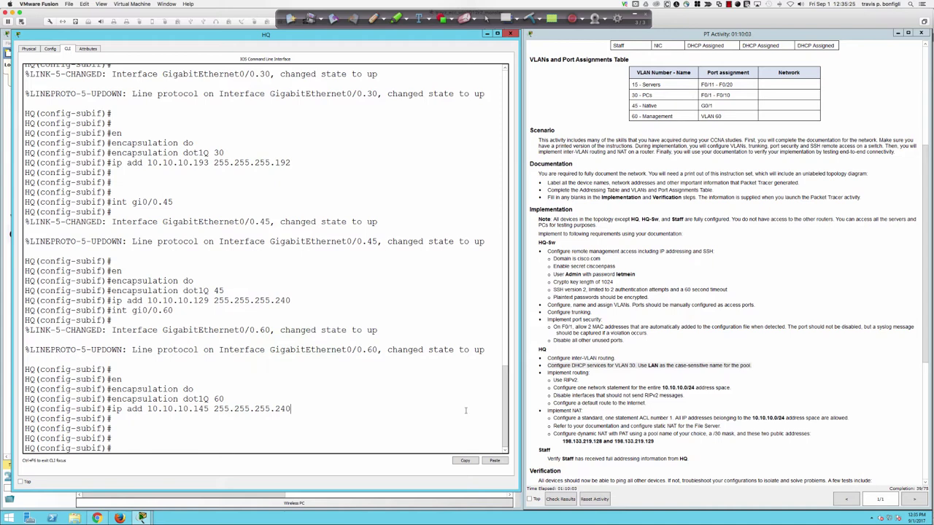
{"action": "key", "text": "Return"}
{"action": "key", "text": "Return"}
{"action": "key", "text": "Return"}
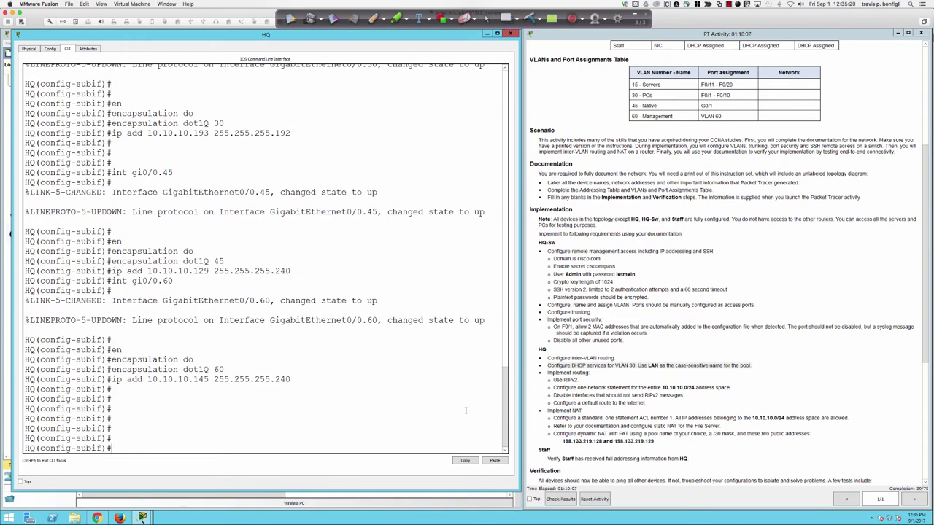
{"action": "key", "text": "Return"}
{"action": "key", "text": "Return"}
{"action": "key", "text": "Return"}
Create the DHCP pool LAN on HQ and list its available subcommands
{"action": "type", "text": "ip "}
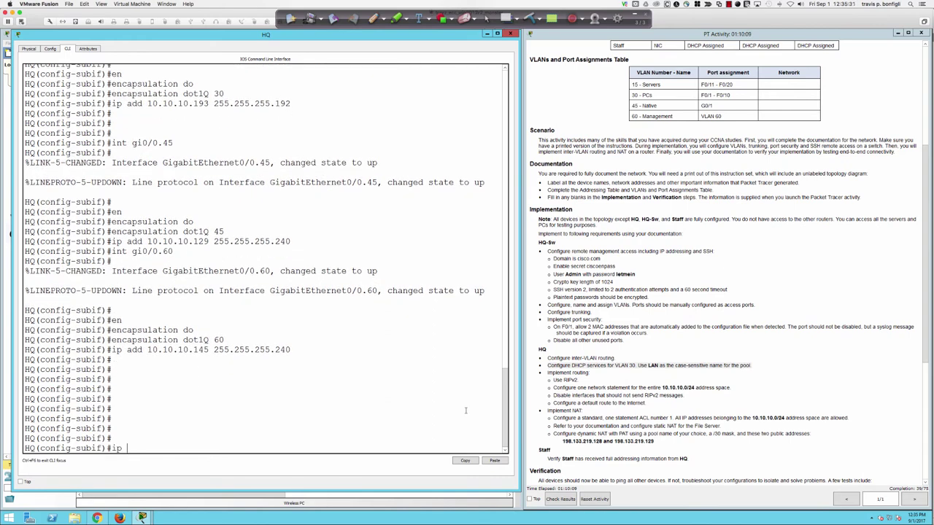
{"action": "type", "text": "dhcp pool LAN"}
{"action": "key", "text": "Return"}
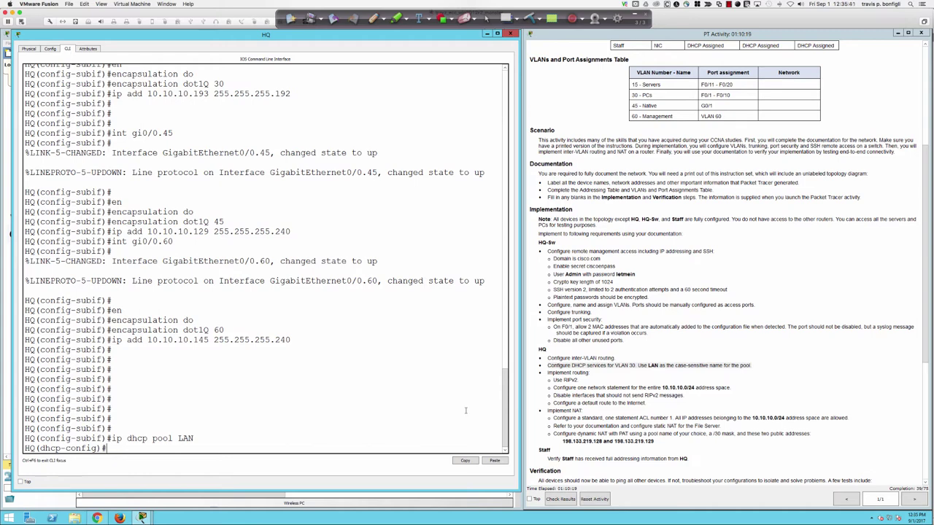
{"action": "key", "text": "Return"}
{"action": "key", "text": "Return"}
{"action": "type", "text": "?"}
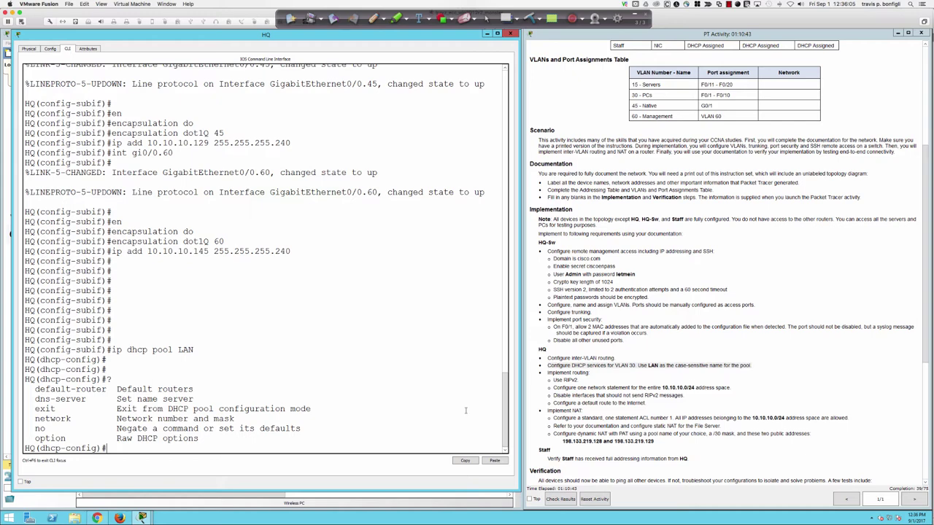
Set the LAN pool's default router to 10.10.10.193, checked against the addressing table
{"action": "type", "text": "def"}
{"action": "key", "text": "Tab"}
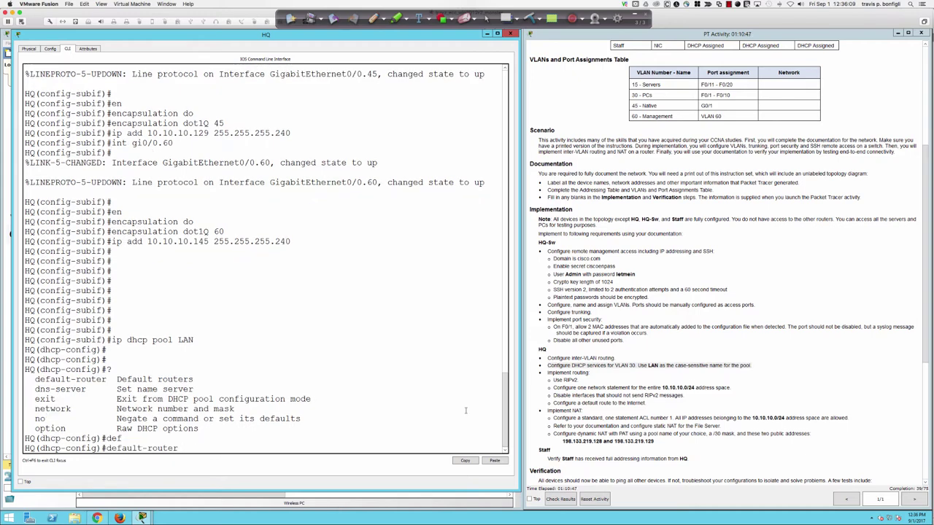
{"action": "scroll", "coordinate": [671, 407], "scroll_direction": "up", "scroll_amount": 5}
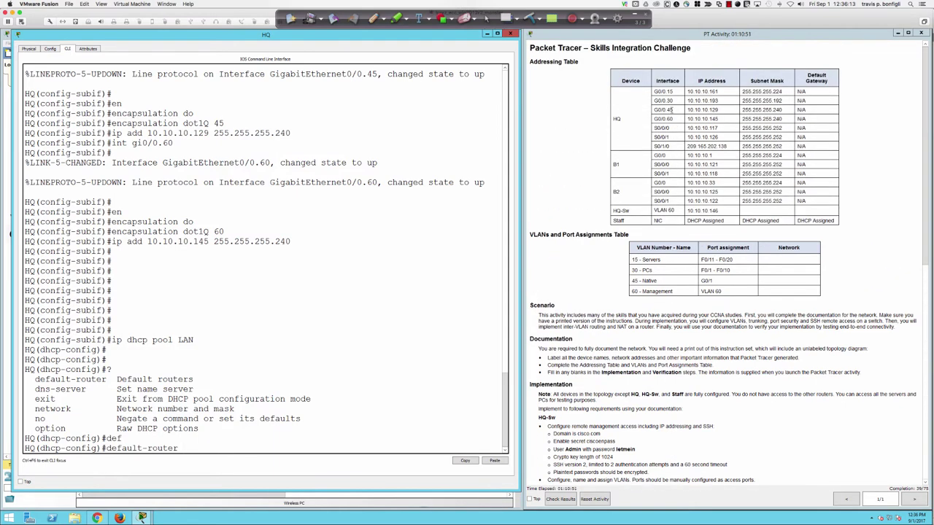
{"action": "left_click_drag", "start_coordinate": [664, 100], "coordinate": [717, 100]}
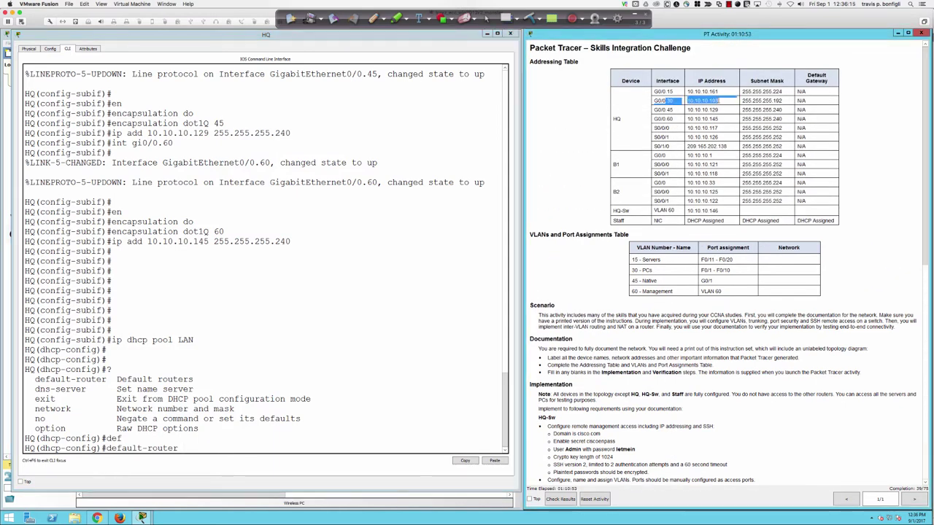
{"action": "left_click", "coordinate": [408, 354]}
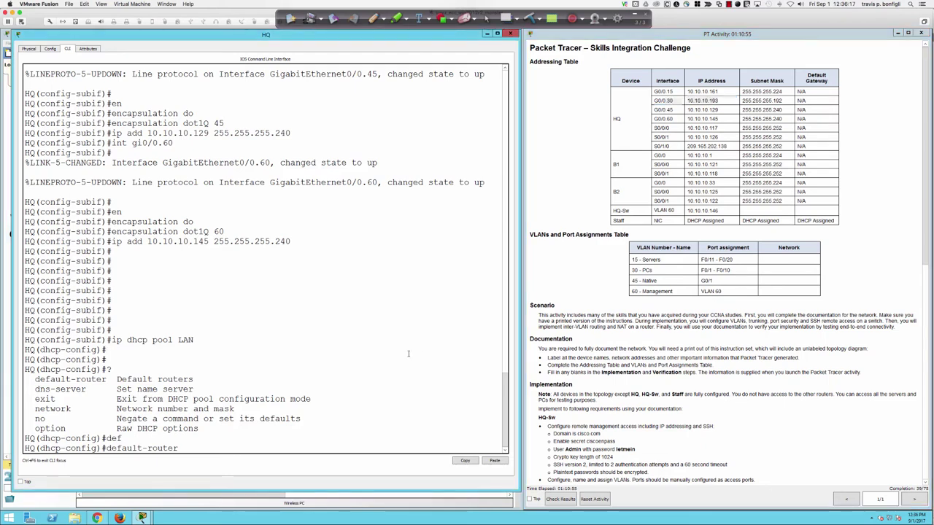
{"action": "type", "text": "10.10.10.1"}
{"action": "type", "text": "93"}
{"action": "key", "text": "Return"}
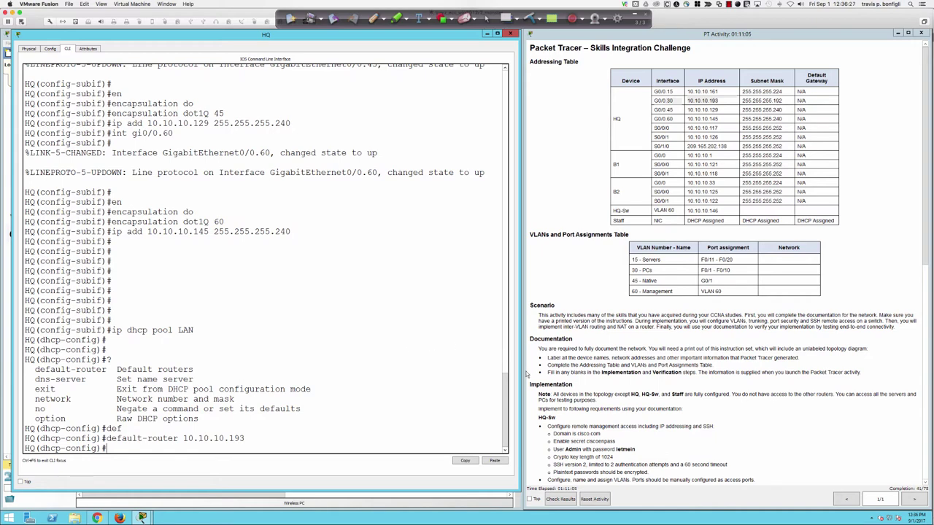
{"action": "scroll", "coordinate": [540, 376], "scroll_direction": "down", "scroll_amount": 5}
{"action": "scroll", "coordinate": [539, 376], "scroll_direction": "down", "scroll_amount": 10}
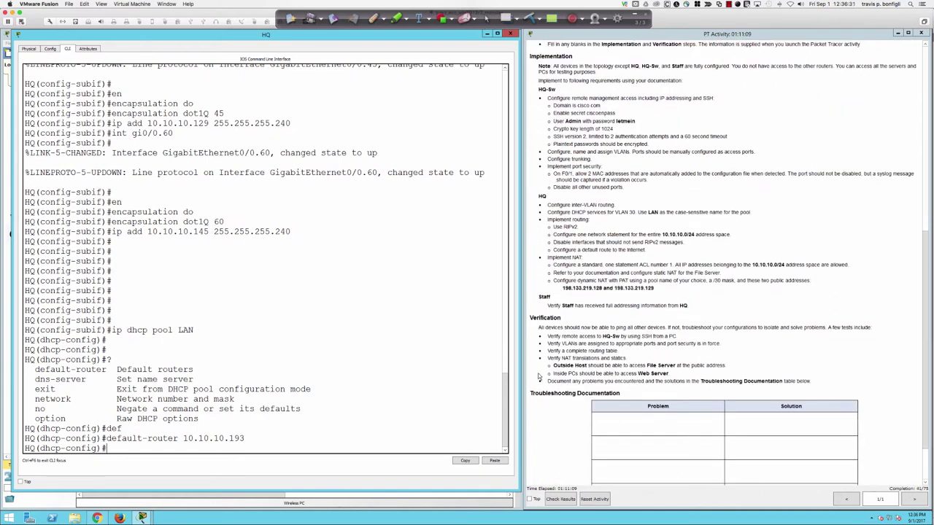
{"action": "scroll", "coordinate": [539, 377], "scroll_direction": "up", "scroll_amount": 4}
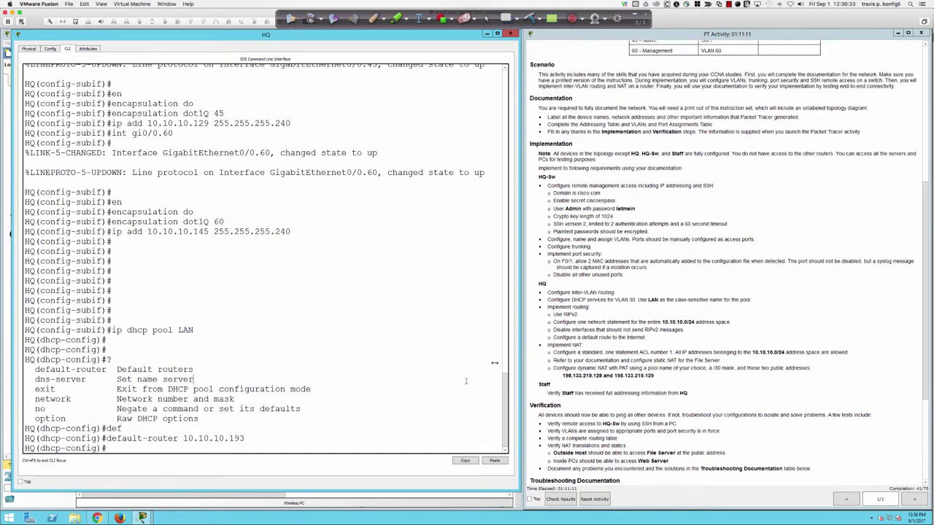
{"action": "scroll", "coordinate": [582, 344], "scroll_direction": "up", "scroll_amount": 8}
{"action": "scroll", "coordinate": [582, 344], "scroll_direction": "up", "scroll_amount": 2}
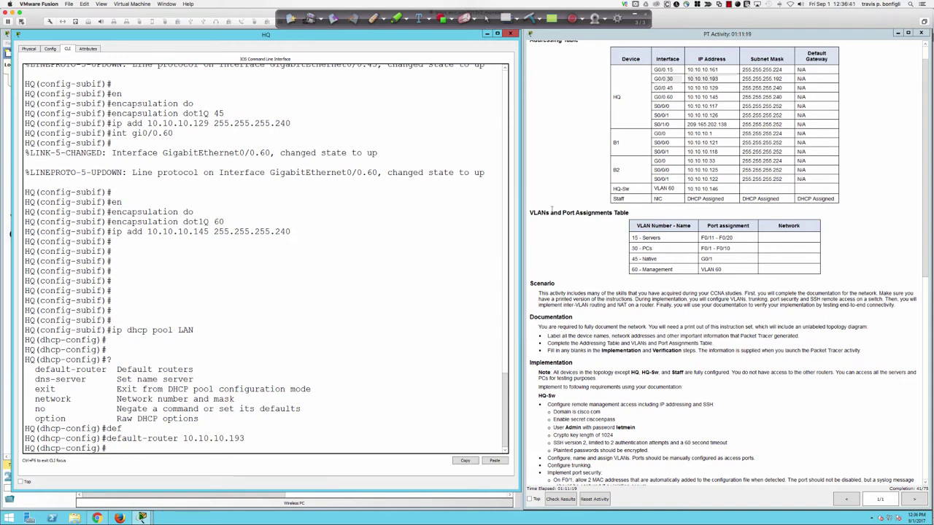
Add network 10.10.10.192 255.255.255.192 to the LAN pool, correcting a mistyped last digit
{"action": "key", "text": "Return"}
{"action": "key", "text": "Return"}
{"action": "key", "text": "Return"}
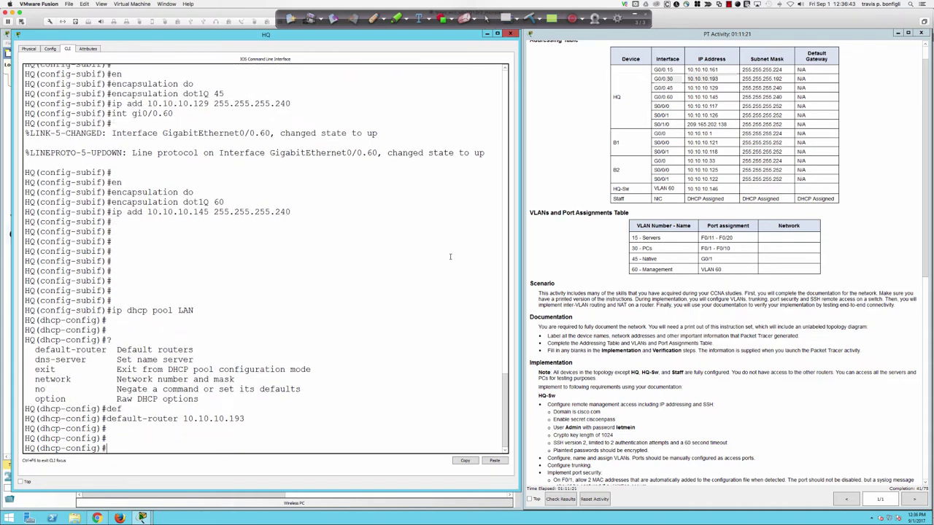
{"action": "type", "text": "net"}
{"action": "key", "text": "Tab"}
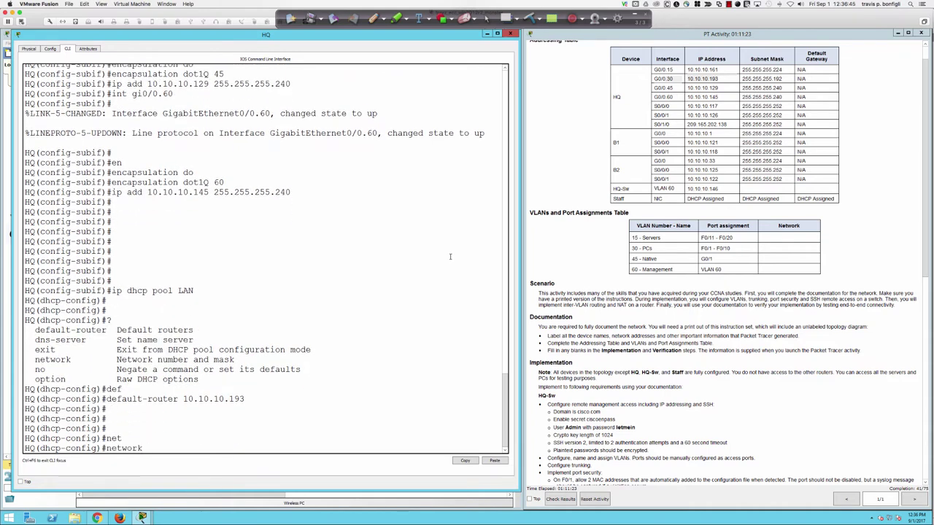
{"action": "type", "text": "10.10.10.19"}
{"action": "key", "text": "BackSpace"}
{"action": "type", "text": "2"}
{"action": "type", "text": "255.255.255.192"}
{"action": "key", "text": "Return"}
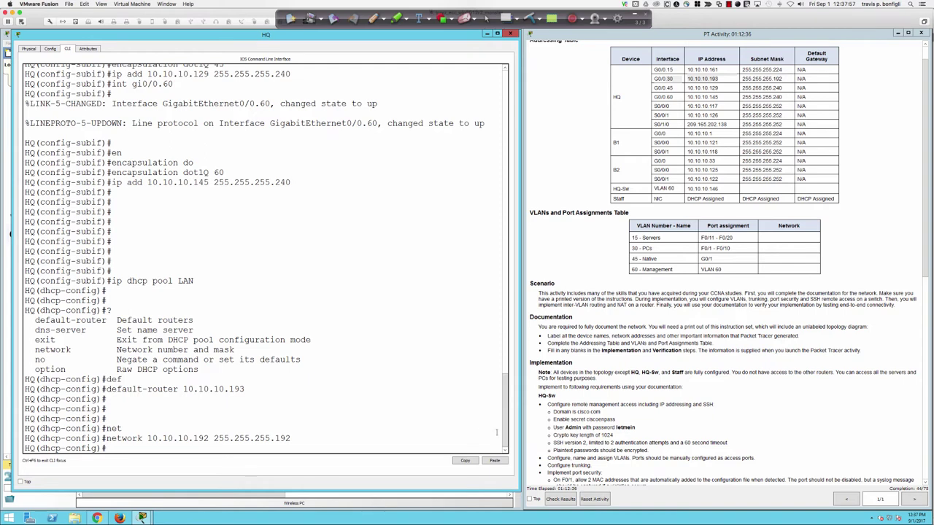
{"action": "scroll", "coordinate": [593, 441], "scroll_direction": "down", "scroll_amount": 4}
{"action": "scroll", "coordinate": [592, 441], "scroll_direction": "down", "scroll_amount": 7}
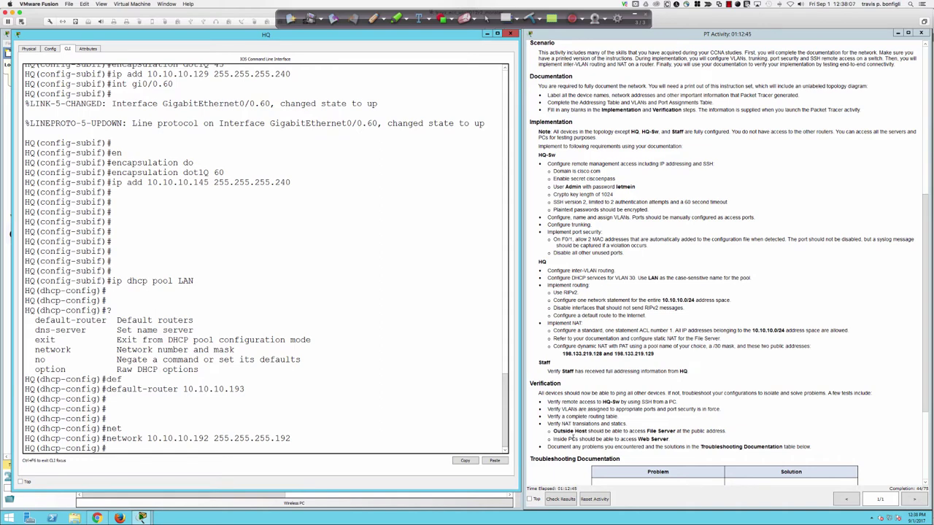
Set the LAN pool's dns-server to 8.8.8.8
{"action": "scroll", "coordinate": [573, 439], "scroll_direction": "up", "scroll_amount": 2}
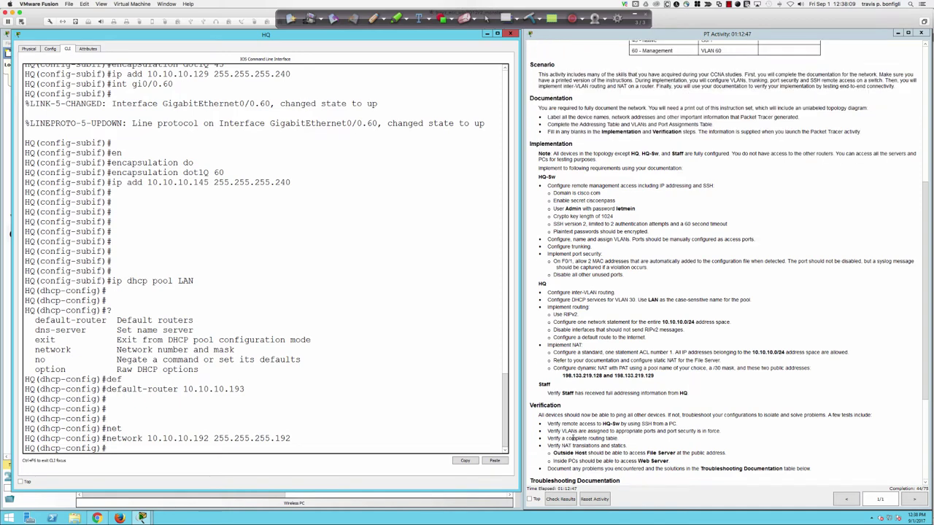
{"action": "left_click_drag", "start_coordinate": [548, 393], "coordinate": [688, 393]}
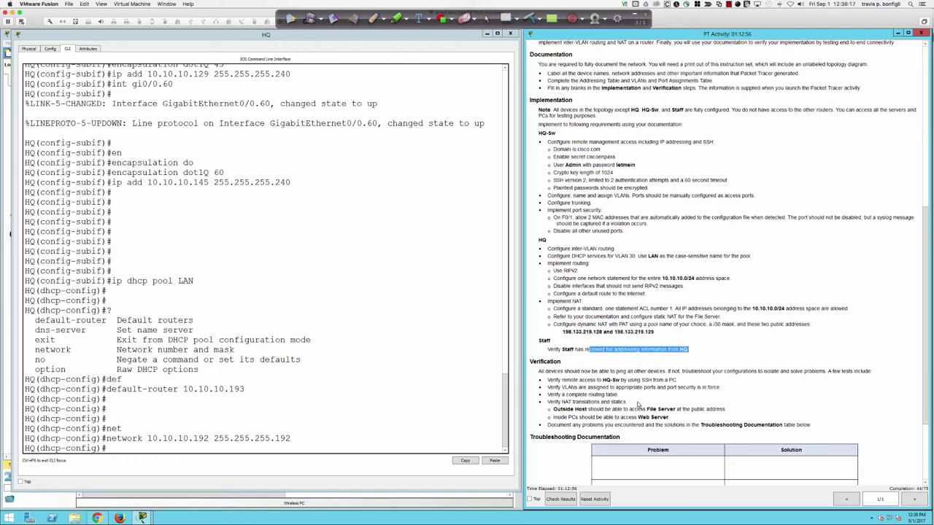
{"action": "left_click", "coordinate": [411, 385]}
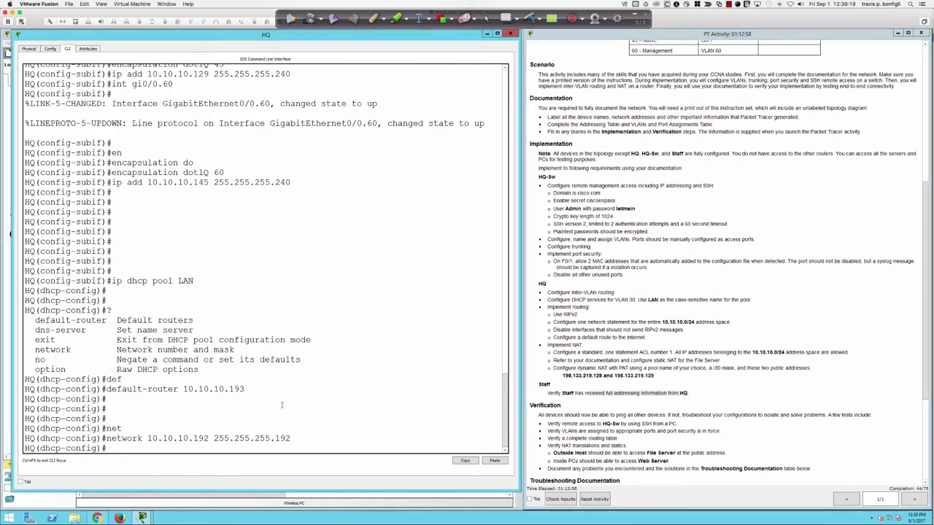
{"action": "key", "text": "Return"}
{"action": "key", "text": "Return"}
{"action": "key", "text": "Return"}
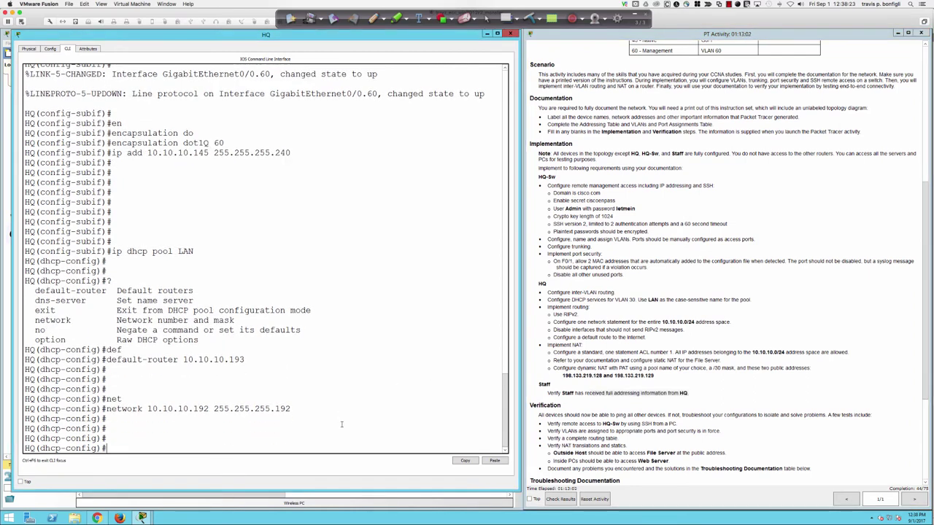
{"action": "type", "text": "dns"}
{"action": "key", "text": "Tab"}
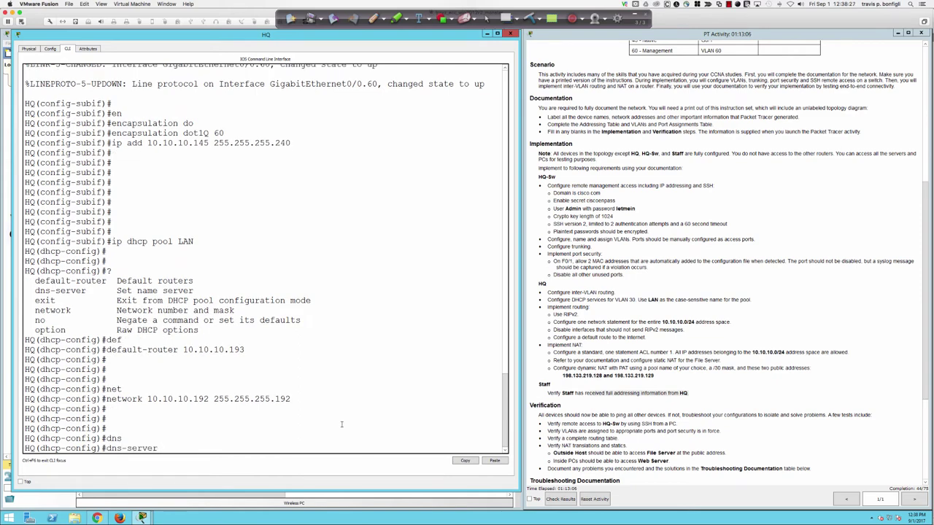
{"action": "type", "text": "8.8.8.8."}
{"action": "key", "text": "Return"}
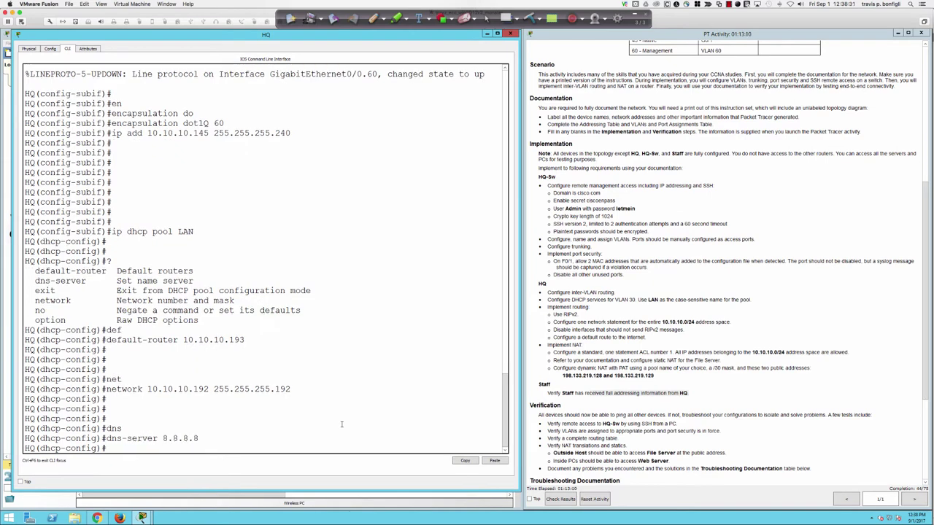
{"action": "key", "text": "Return"}
{"action": "key", "text": "Return"}
{"action": "key", "text": "Return"}
Show the running config with do sh run, after a rejected 'do shr un', and check the ip dhcp pool LAN block
{"action": "type", "text": "do shr un"}
{"action": "key", "text": "Return"}
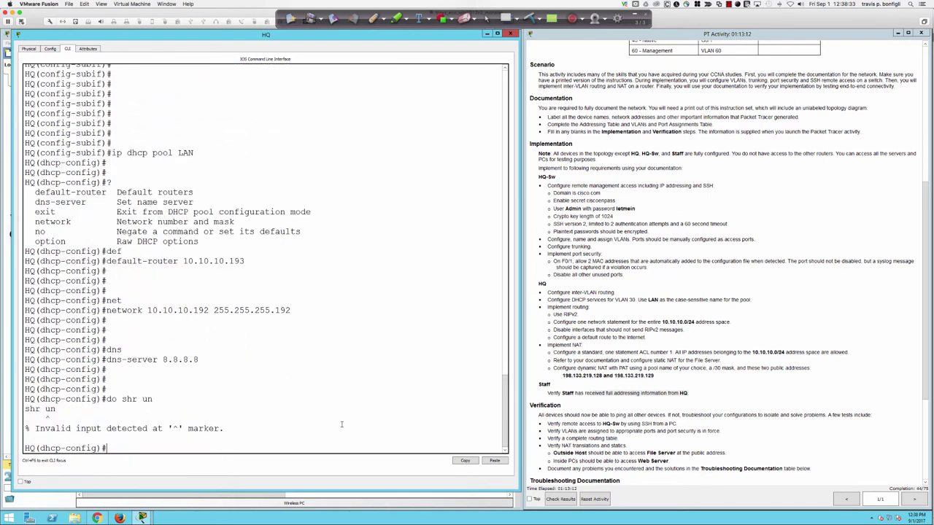
{"action": "type", "text": "do sh run"}
{"action": "key", "text": "Return"}
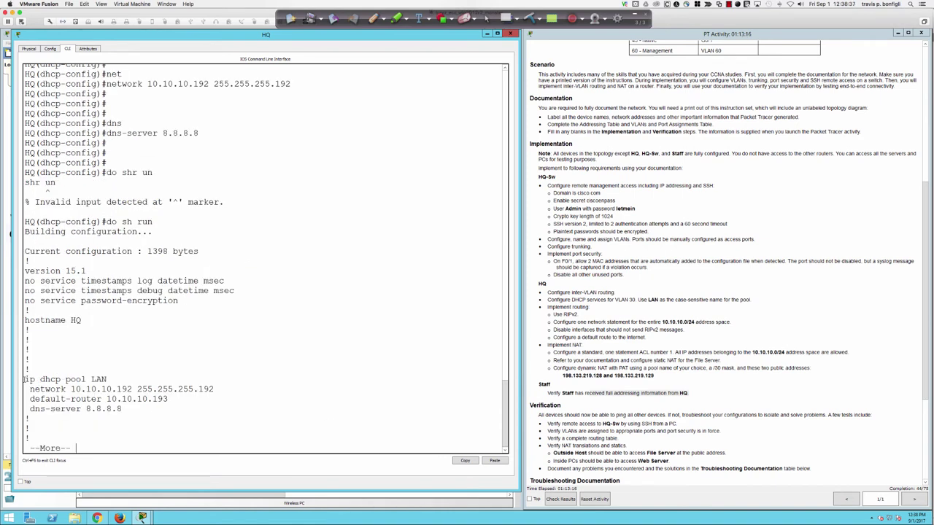
{"action": "left_click_drag", "start_coordinate": [26, 379], "coordinate": [139, 413]}
{"action": "key", "text": "ctrl+c"}
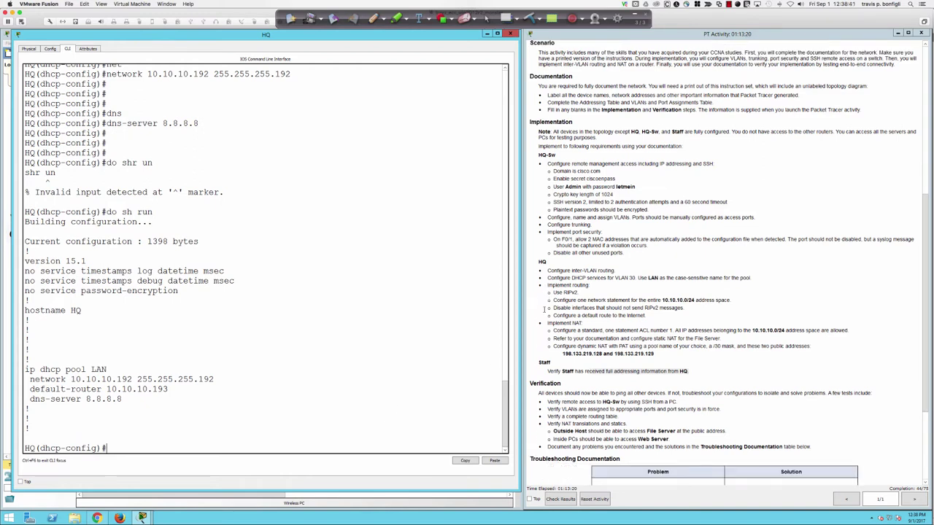
{"action": "scroll", "coordinate": [543, 310], "scroll_direction": "down", "scroll_amount": 2}
{"action": "scroll", "coordinate": [435, 334], "scroll_direction": "down", "scroll_amount": 1}
{"action": "key", "text": "Return"}
{"action": "key", "text": "Return"}
{"action": "key", "text": "Return"}
{"action": "key", "text": "Return"}
{"action": "key", "text": "Return"}
{"action": "key", "text": "Return"}
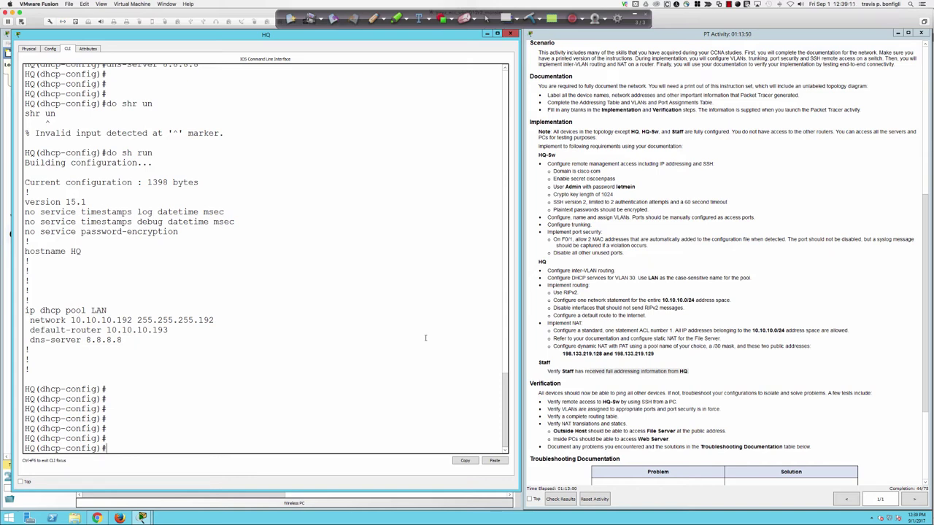
Enter router rip on HQ and set RIP version 2
{"action": "key", "text": "Return"}
{"action": "type", "text": "router"}
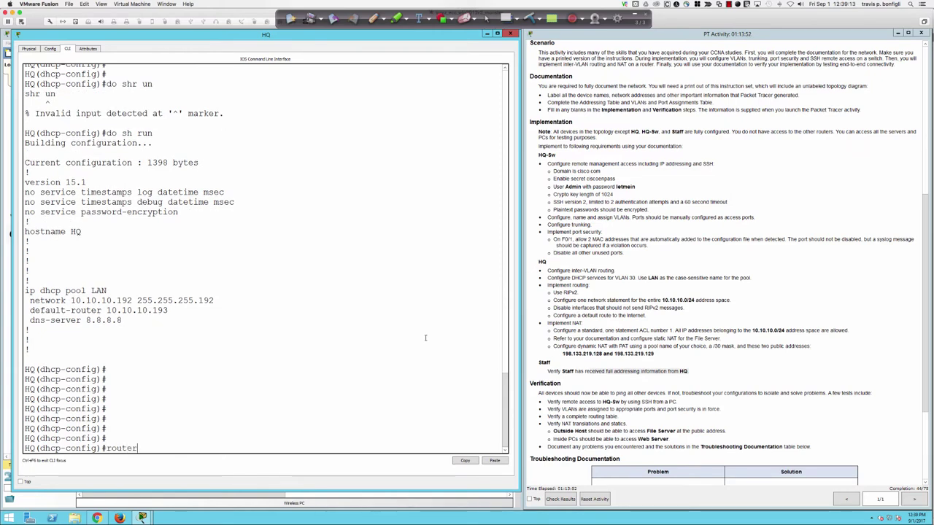
{"action": "type", "text": " rip"}
{"action": "key", "text": "Return"}
{"action": "type", "text": "?"}
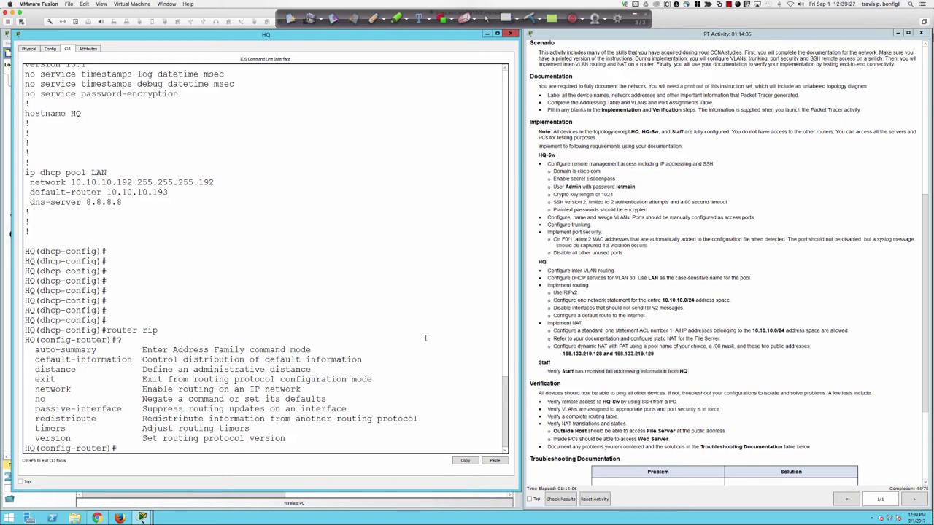
{"action": "type", "text": "ver"}
{"action": "key", "text": "Tab"}
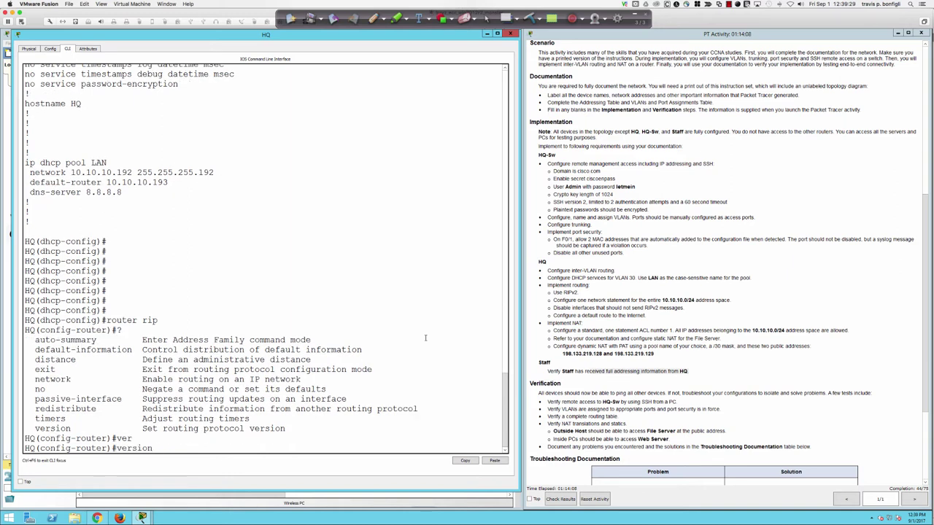
{"action": "type", "text": "2"}
{"action": "key", "text": "Return"}
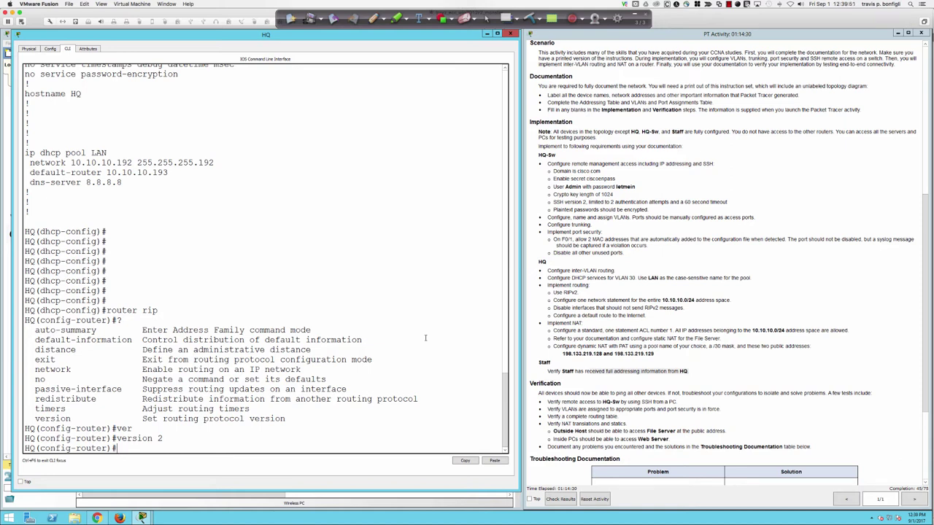
Add the RIP network 10.10.10.0, dropping the rejected 255.255.255.0 mask
{"action": "key", "text": "Return"}
{"action": "type", "text": "net"}
{"action": "key", "text": "Tab"}
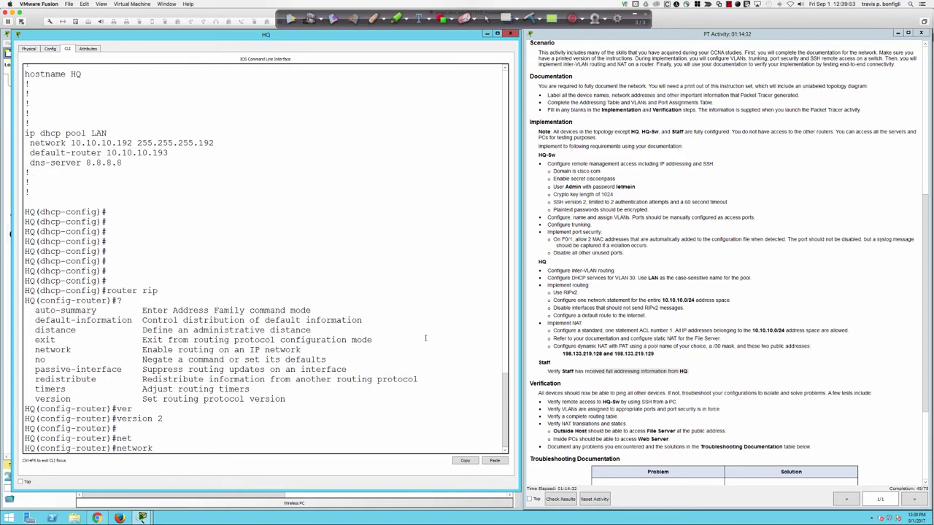
{"action": "type", "text": "10.10.10.0 ?"}
{"action": "key", "text": "Return"}
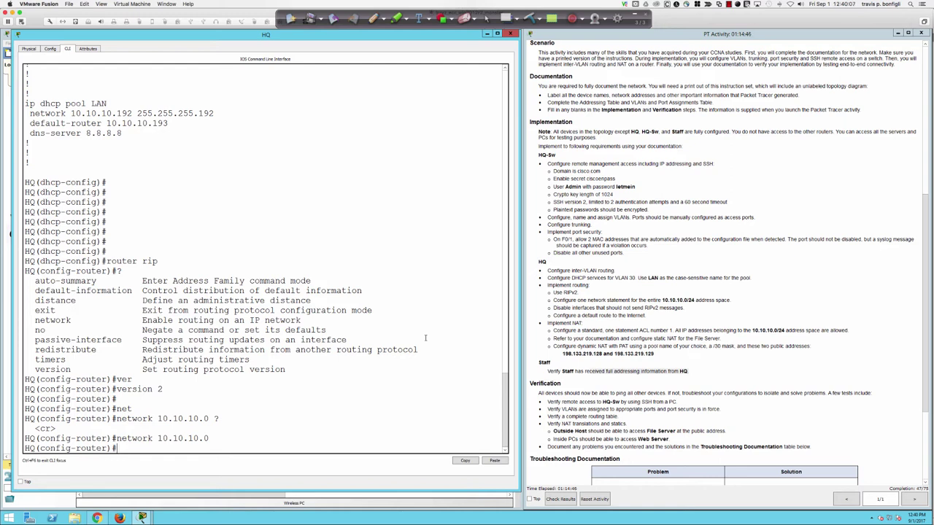
{"action": "key", "text": "Up"}
{"action": "type", "text": "255.255.255.0"}
{"action": "key", "text": "Return"}
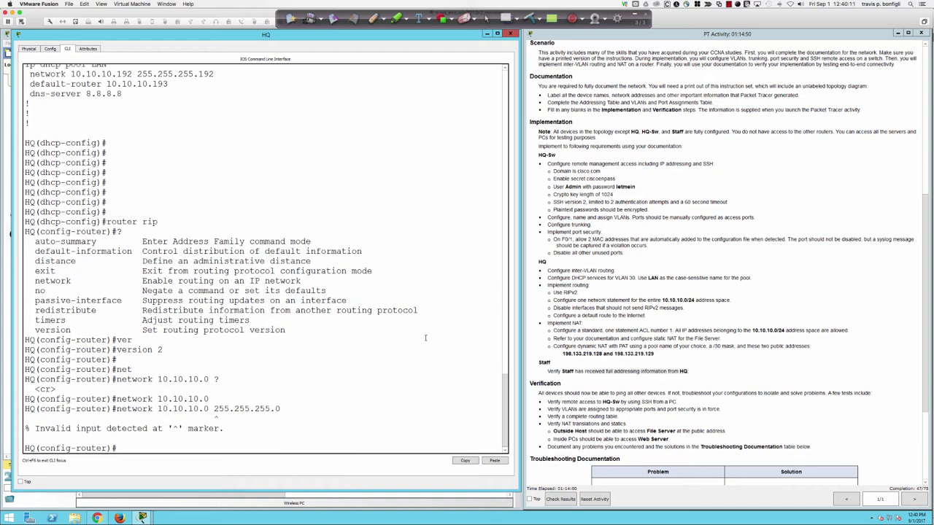
{"action": "key", "text": "Up"}
{"action": "key", "text": "BackSpace"}
{"action": "key", "text": "BackSpace"}
{"action": "key", "text": "BackSpace"}
{"action": "key", "text": "BackSpace"}
{"action": "key", "text": "BackSpace"}
{"action": "key", "text": "BackSpace"}
{"action": "key", "text": "BackSpace"}
{"action": "key", "text": "BackSpace"}
{"action": "key", "text": "BackSpace"}
{"action": "key", "text": "BackSpace"}
{"action": "key", "text": "BackSpace"}
{"action": "key", "text": "BackSpace"}
{"action": "key", "text": "BackSpace"}
{"action": "key", "text": "BackSpace"}
{"action": "key", "text": "Return"}
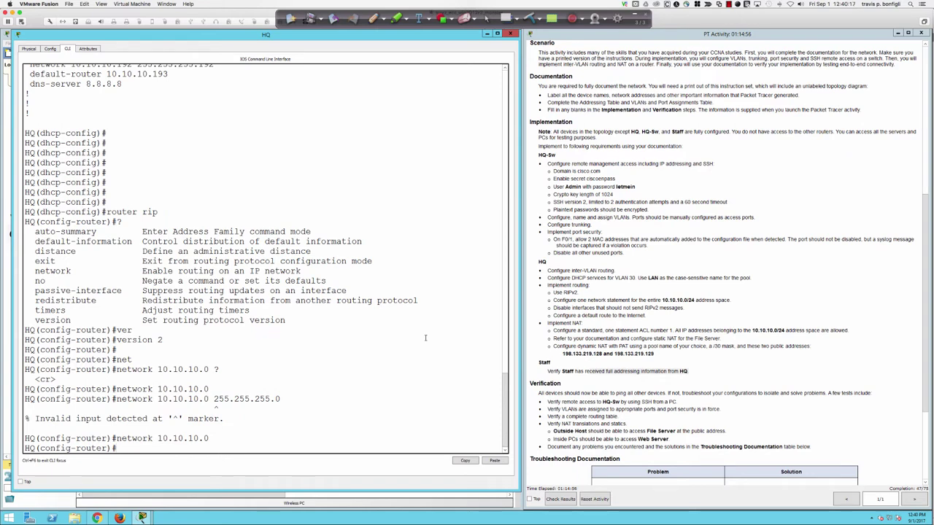
Page the running config to router rip, confirming version 2 and network 10.0.0.0, then list RIP subcommands
{"action": "type", "text": "do sh run"}
{"action": "key", "text": "Return"}
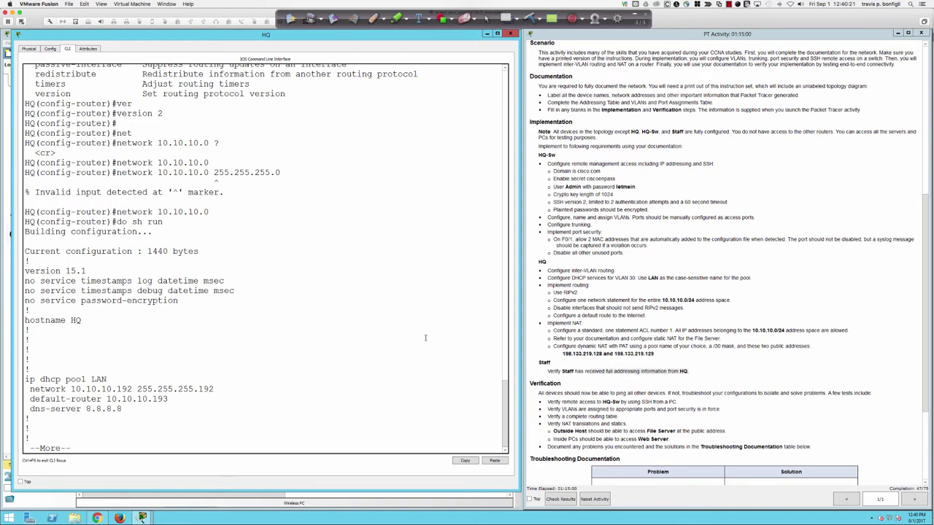
{"action": "key", "text": "space"}
{"action": "key", "text": "space"}
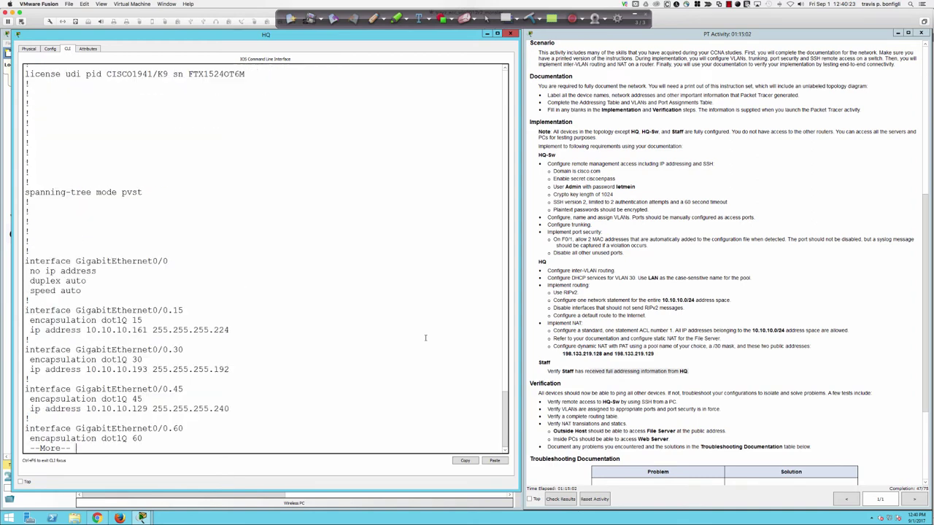
{"action": "key", "text": "space"}
{"action": "key", "text": "space"}
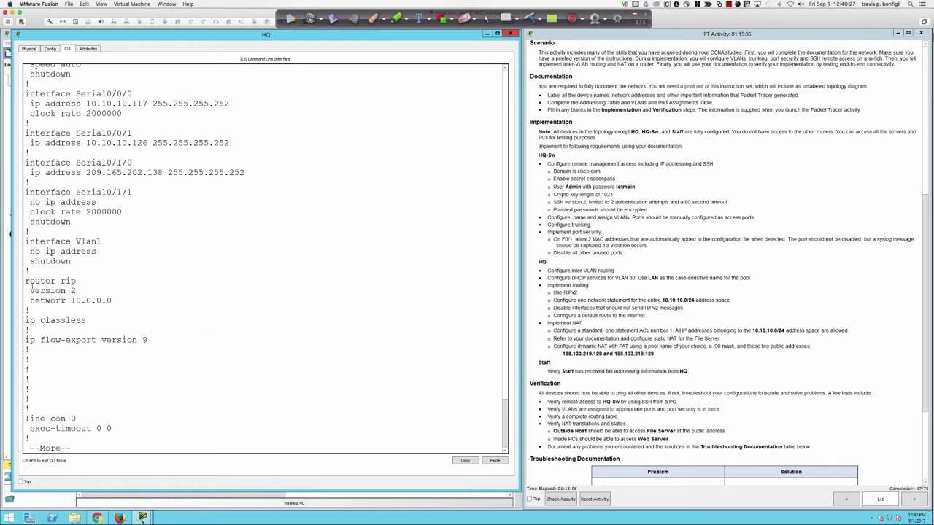
{"action": "left_click_drag", "start_coordinate": [25, 280], "coordinate": [121, 299]}
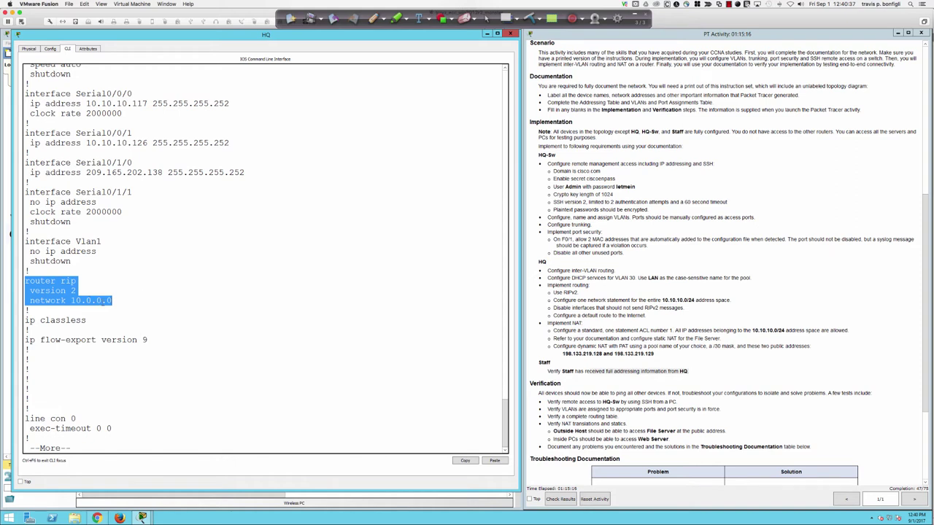
{"action": "left_click", "coordinate": [86, 300]}
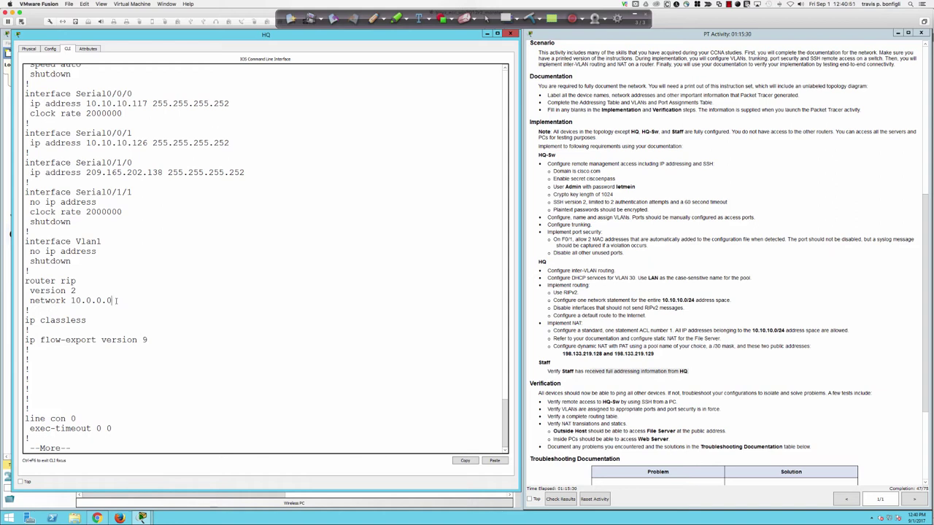
{"action": "type", "text": "q"}
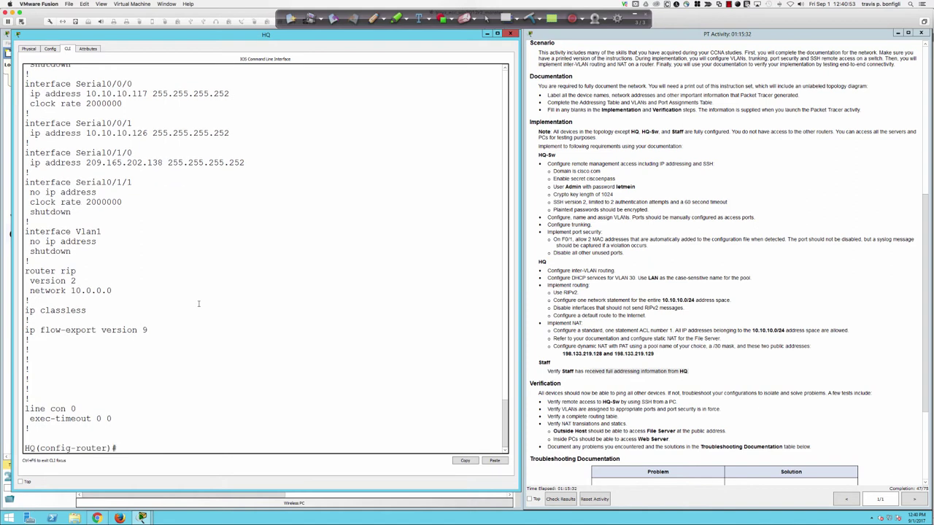
{"action": "type", "text": "?"}
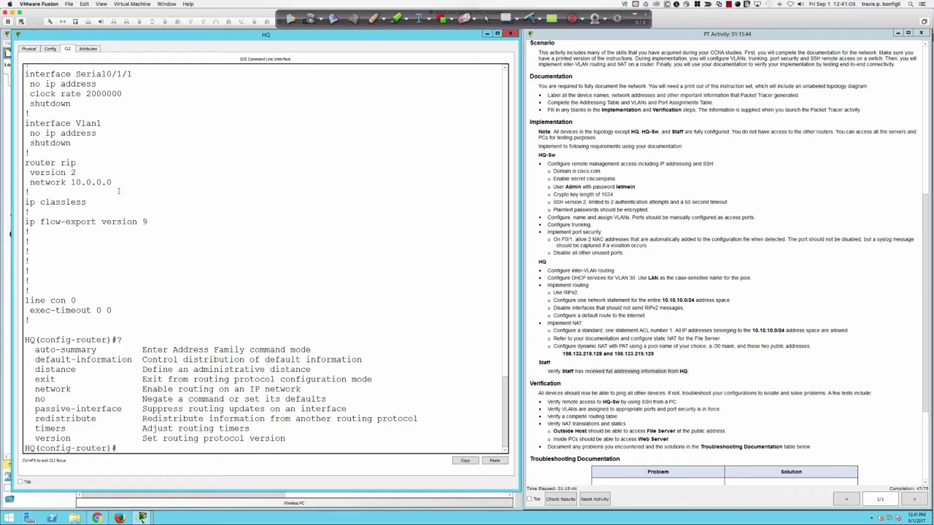
{"action": "left_click_drag", "start_coordinate": [111, 182], "coordinate": [70, 183]}
{"action": "left_click", "coordinate": [249, 300]}
Disable RIP auto-summary and add the network 10.10.10.0 statement
{"action": "type", "text": "no auto"}
{"action": "key", "text": "Tab"}
{"action": "key", "text": "Return"}
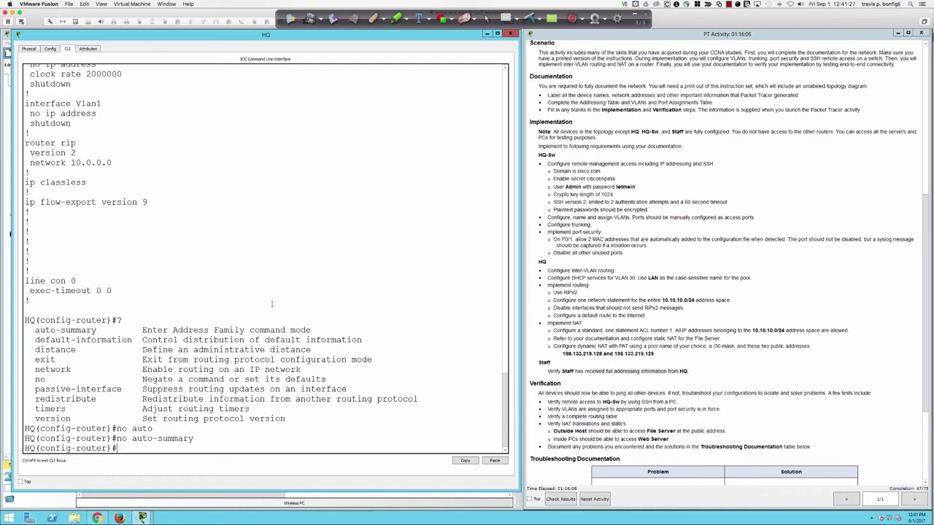
{"action": "type", "text": "net"}
{"action": "key", "text": "Tab"}
{"action": "type", "text": "1"}
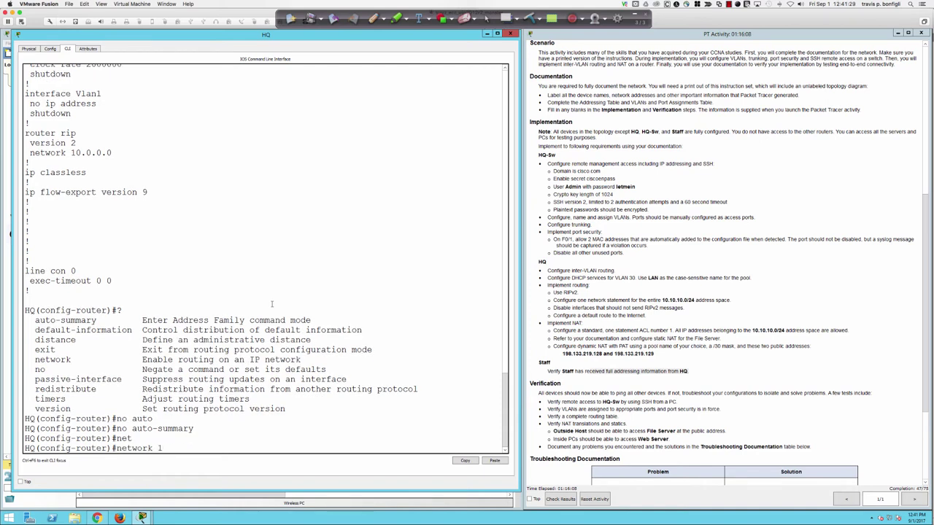
{"action": "type", "text": "0.10.10.0"}
{"action": "key", "text": "Return"}
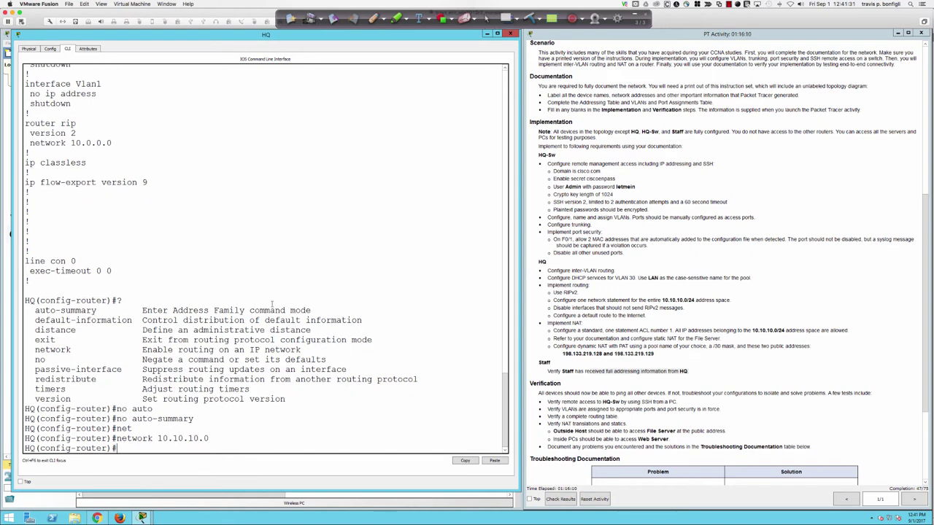
Page through the running configuration to the RIP section with do sh run
{"action": "type", "text": "do sh run"}
{"action": "key", "text": "Return"}
{"action": "key", "text": "space"}
{"action": "key", "text": "space"}
{"action": "key", "text": "space"}
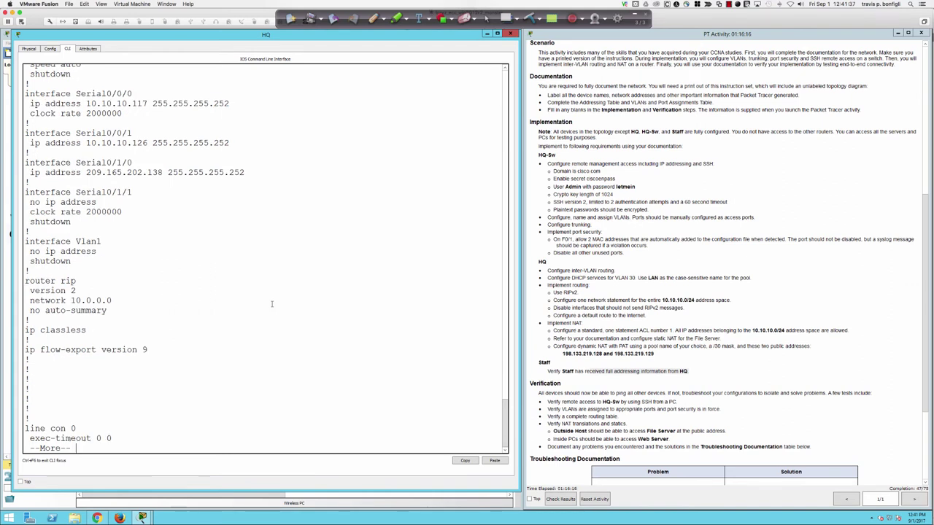
{"action": "key", "text": "space"}
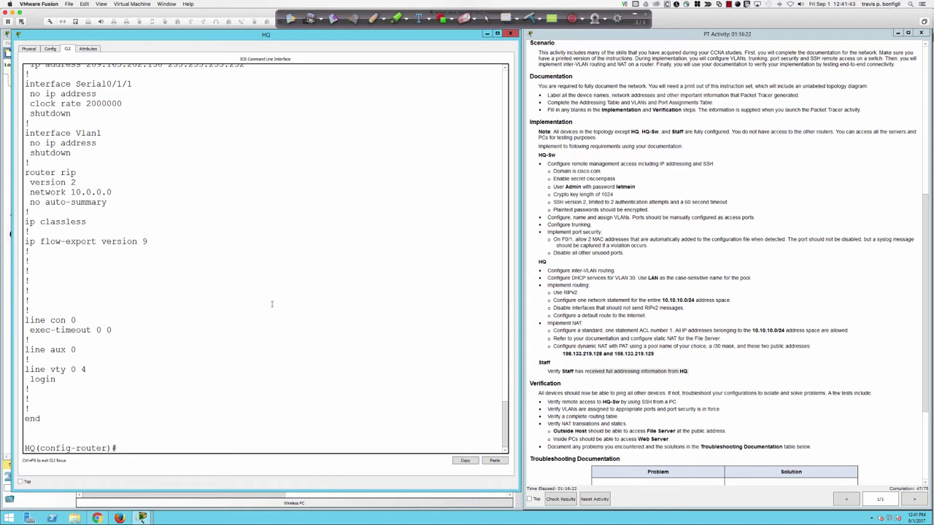
Remove the classful network 10.0.0.0 from RIP and re-add network 10.10.10.0
{"action": "type", "text": "no network 10.0.0.0"}
{"action": "key", "text": "Return"}
{"action": "type", "text": "n"}
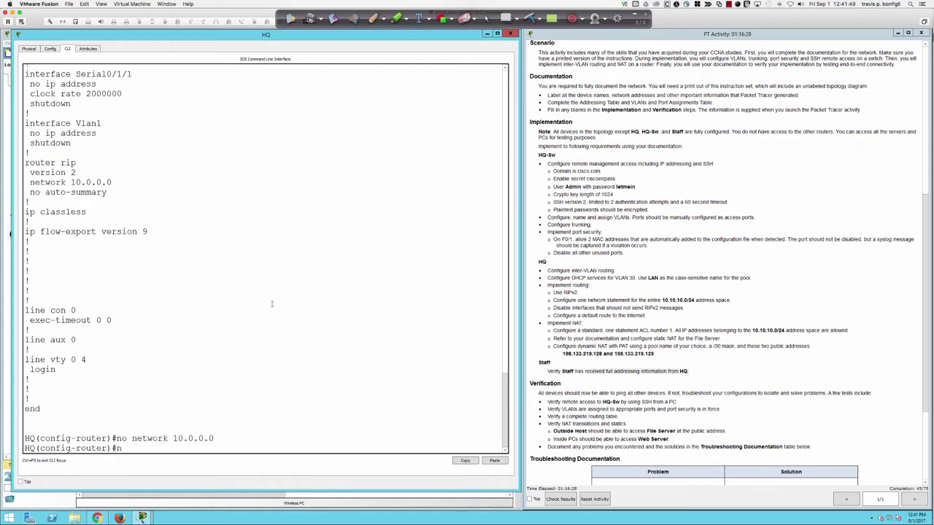
{"action": "type", "text": "et"}
{"action": "key", "text": "Tab"}
{"action": "type", "text": "10.10.10"}
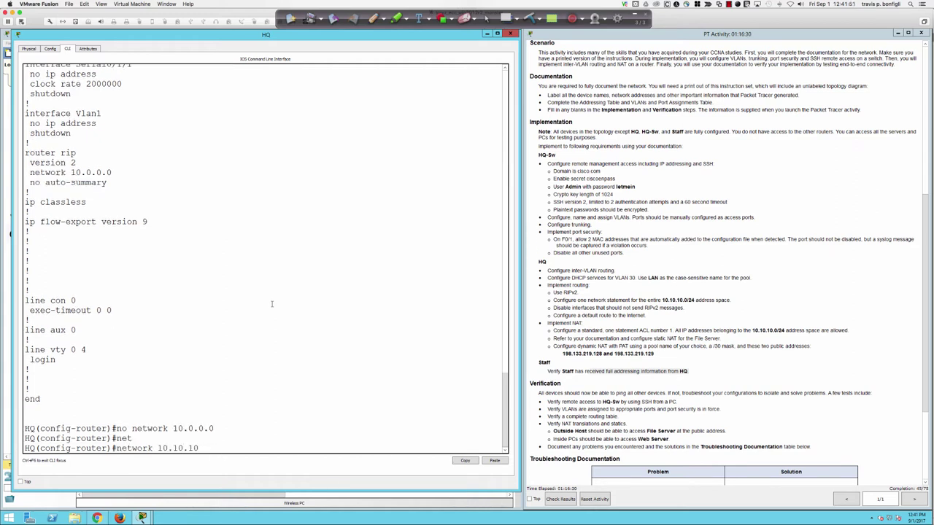
{"action": "type", "text": ".0?"}
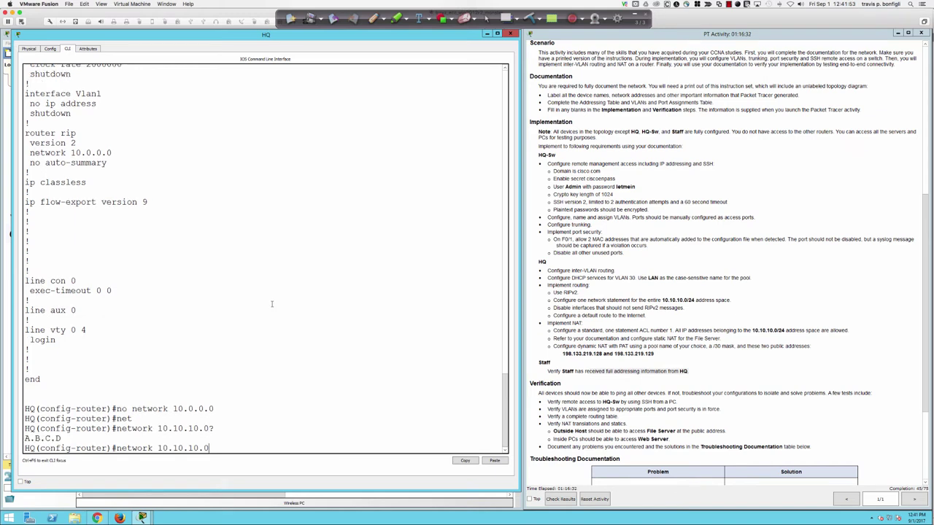
{"action": "type", "text": " ?"}
{"action": "key", "text": "Return"}
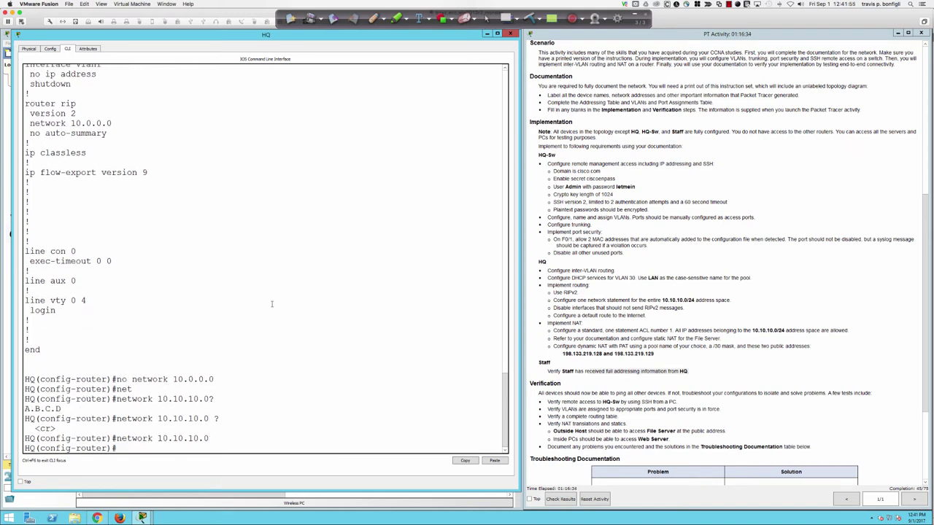
Verify the RIP version, network and no auto-summary lines in do sh run, then switch applications
{"action": "type", "text": "do sh run"}
{"action": "key", "text": "Return"}
{"action": "key", "text": "space"}
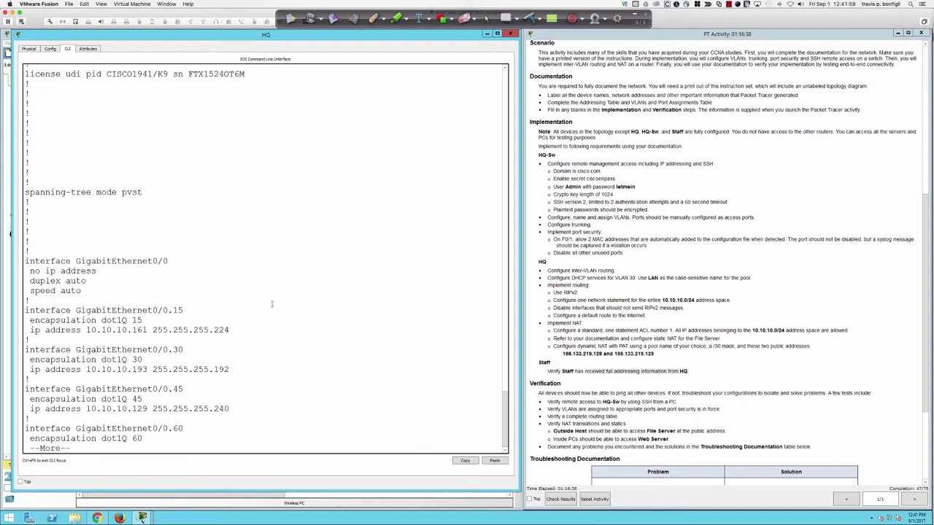
{"action": "key", "text": "space"}
{"action": "key", "text": "space"}
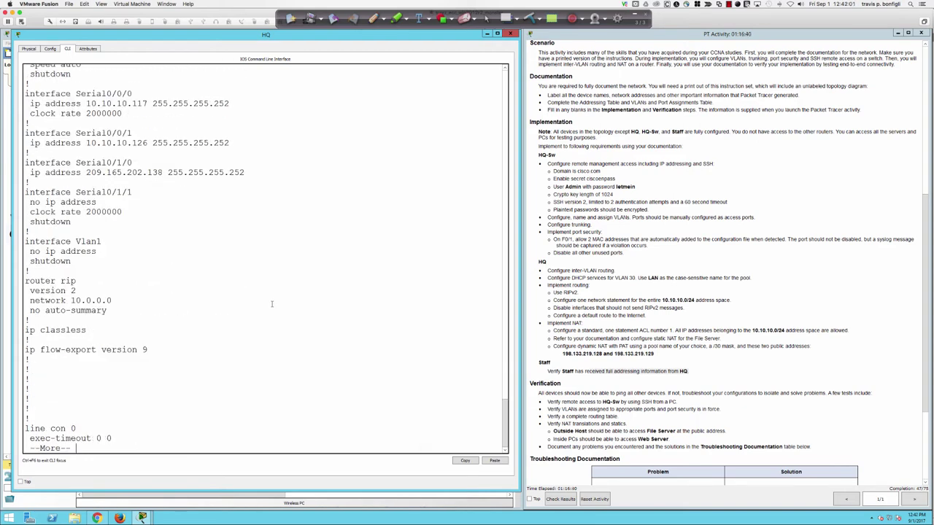
{"action": "key", "text": "q"}
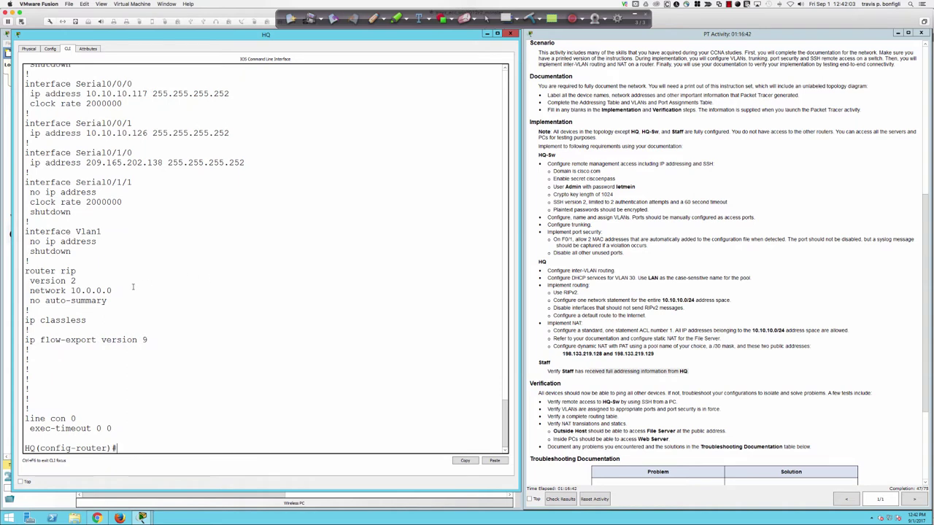
{"action": "left_click_drag", "start_coordinate": [107, 302], "coordinate": [30, 281]}
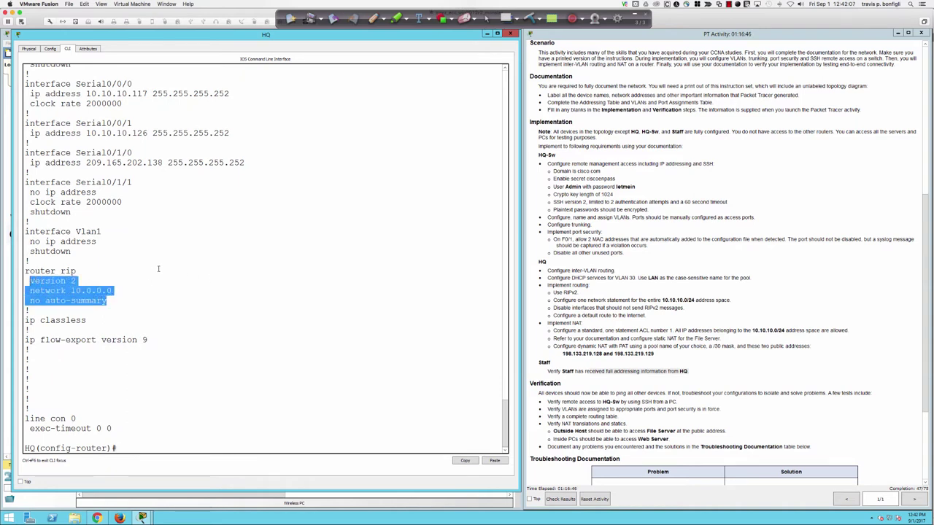
{"action": "left_click", "coordinate": [157, 269]}
{"action": "mouse_move", "coordinate": [43, 232]}
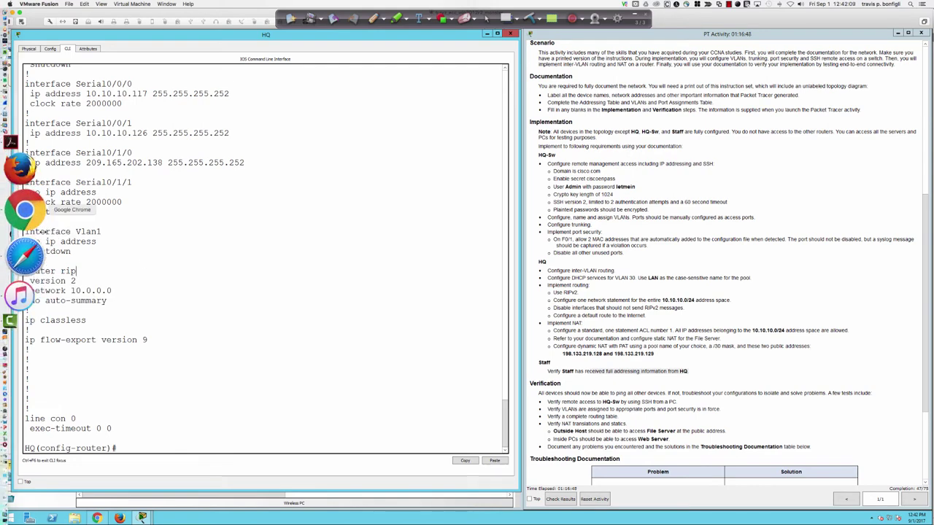
{"action": "key", "text": "super+Tab"}
{"action": "key", "text": "super+Tab"}
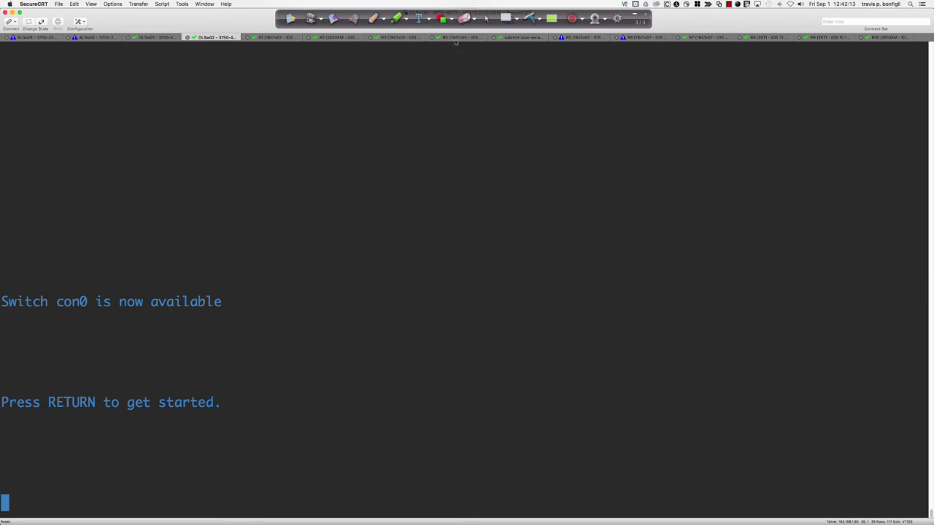
Open the R10 router console in SecureCRT and enter RIP router configuration mode
{"action": "left_click", "coordinate": [576, 37]}
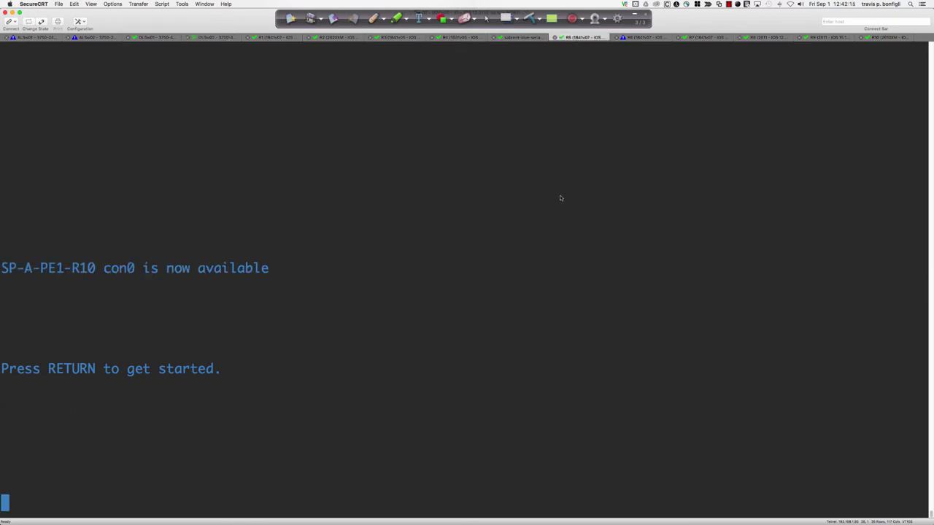
{"action": "key", "text": "Return"}
{"action": "key", "text": "Return"}
{"action": "key", "text": "Return"}
{"action": "key", "text": "Return"}
{"action": "type", "text": "en"}
{"action": "key", "text": "Return"}
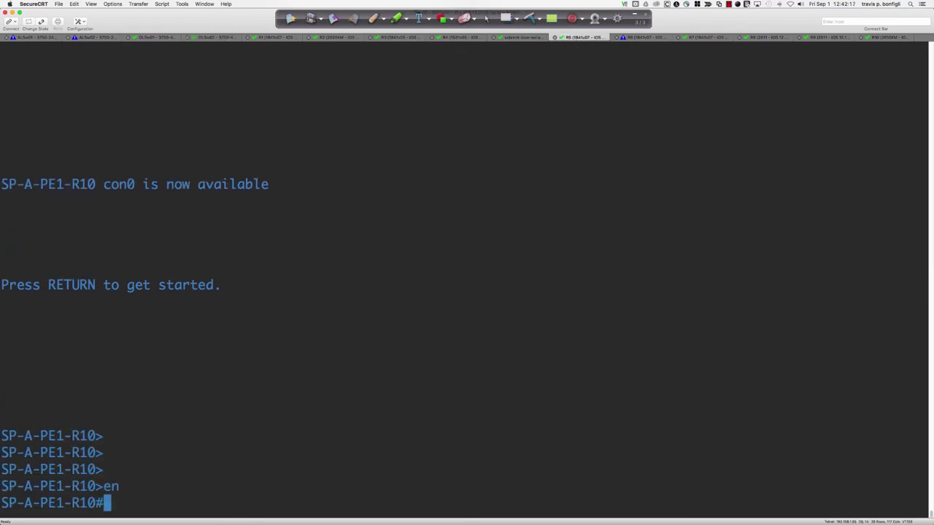
{"action": "type", "text": "conf t"}
{"action": "key", "text": "Return"}
{"action": "type", "text": "router rip"}
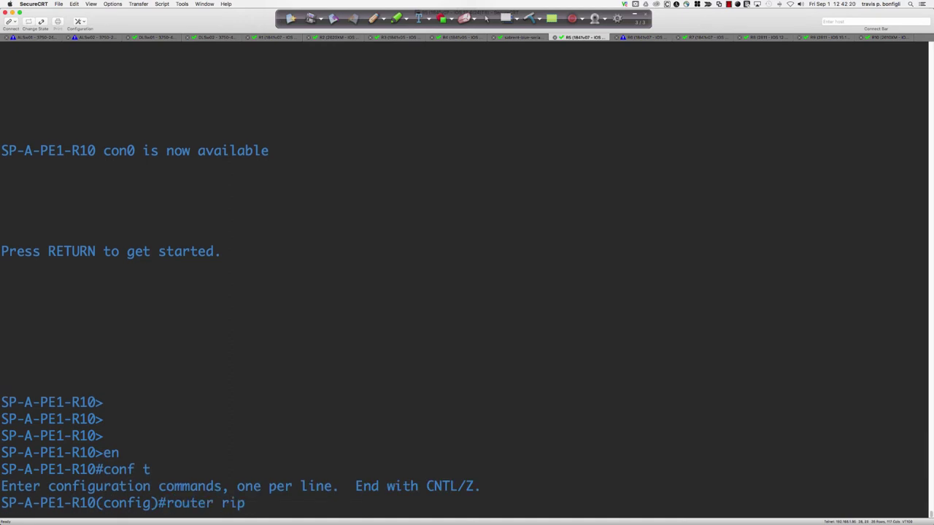
{"action": "key", "text": "Return"}
Set RIP to version 2 and add network 10.10.10.0
{"action": "type", "text": "ver"}
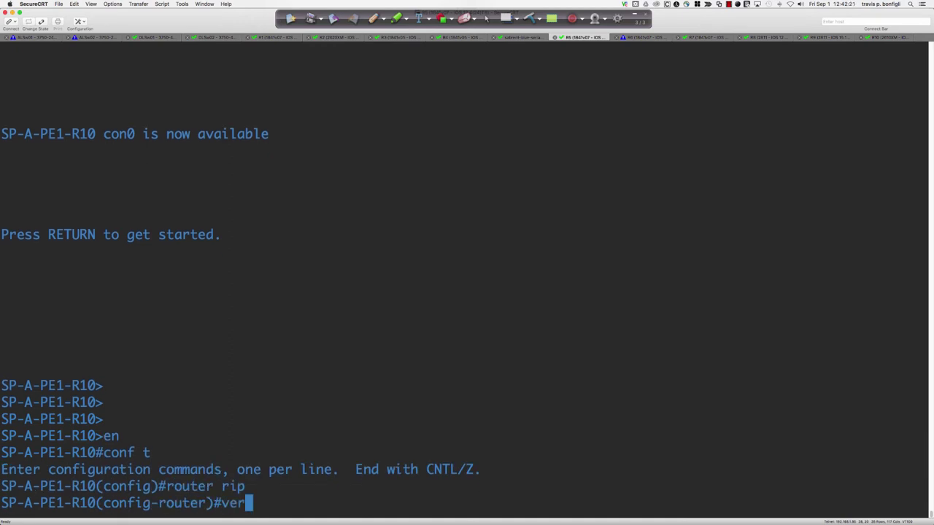
{"action": "key", "text": "Tab"}
{"action": "type", "text": "2"}
{"action": "key", "text": "Return"}
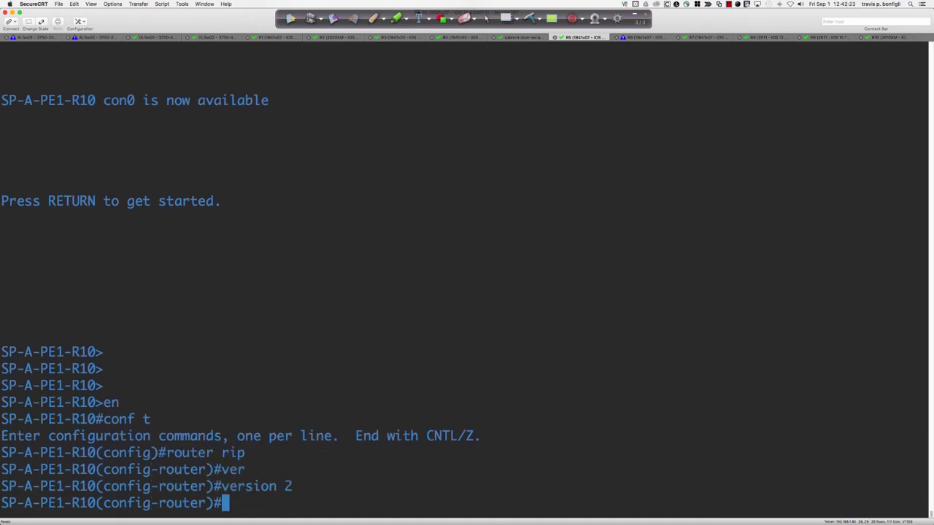
{"action": "type", "text": "net"}
{"action": "key", "text": "Tab"}
{"action": "type", "text": "10.10.10.0 ?"}
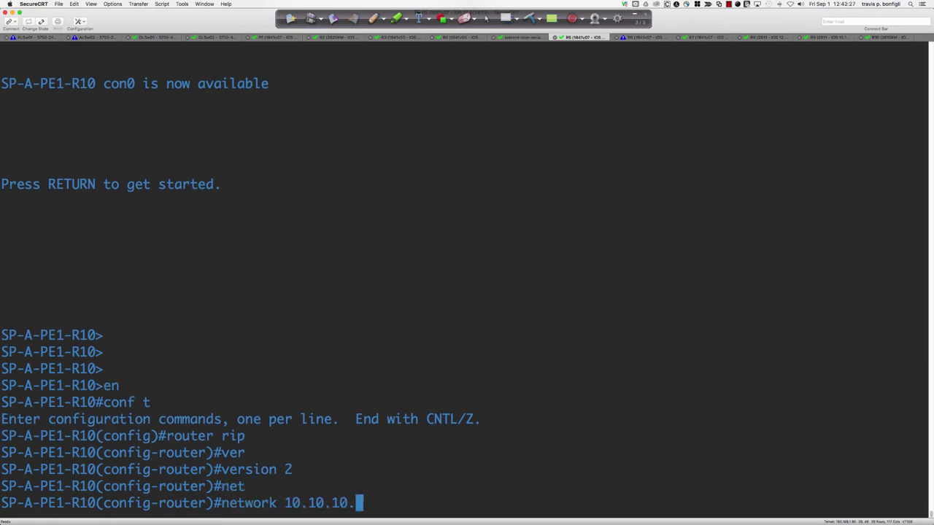
{"action": "key", "text": "Return"}
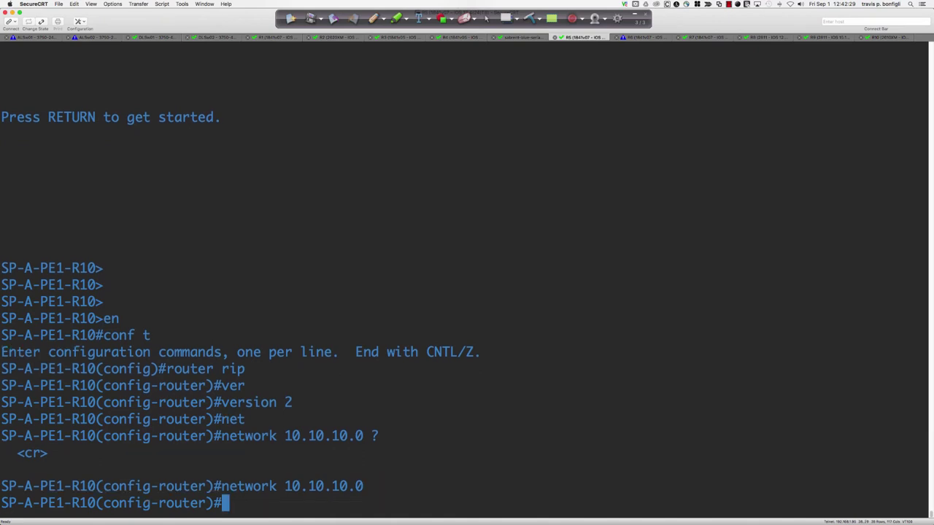
Display the RIP section of the running config with do sh run | sec router rip
{"action": "type", "text": "do shr un"}
{"action": "key", "text": "BackSpace"}
{"action": "key", "text": "BackSpace"}
{"action": "key", "text": "BackSpace"}
{"action": "key", "text": "BackSpace"}
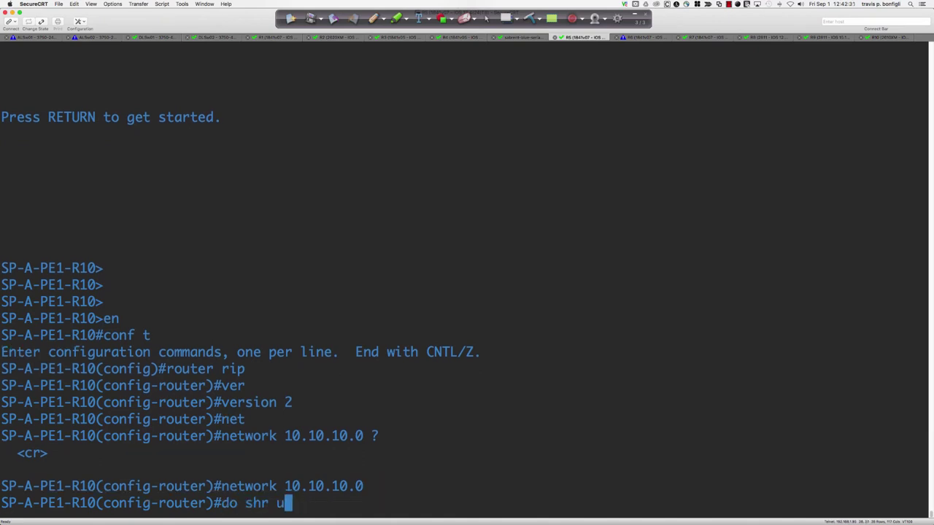
{"action": "type", "text": "run | sec router rip"}
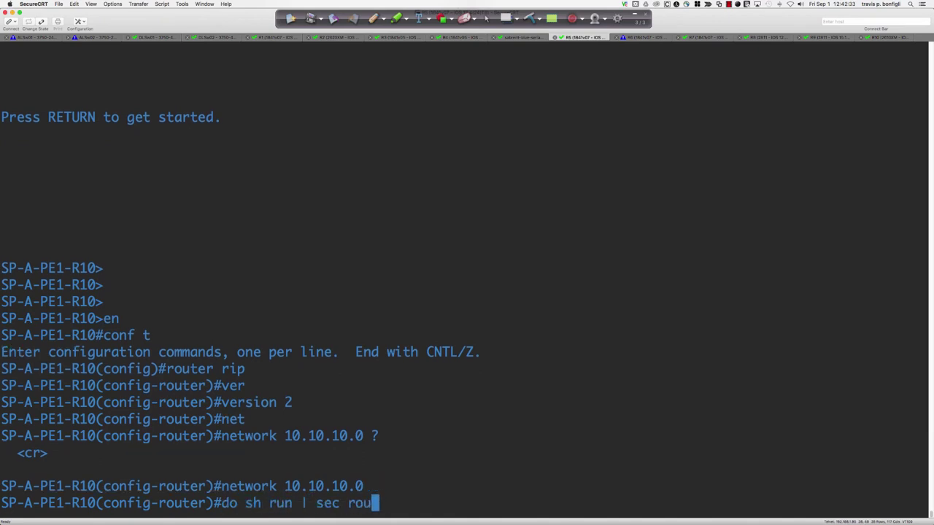
{"action": "key", "text": "Return"}
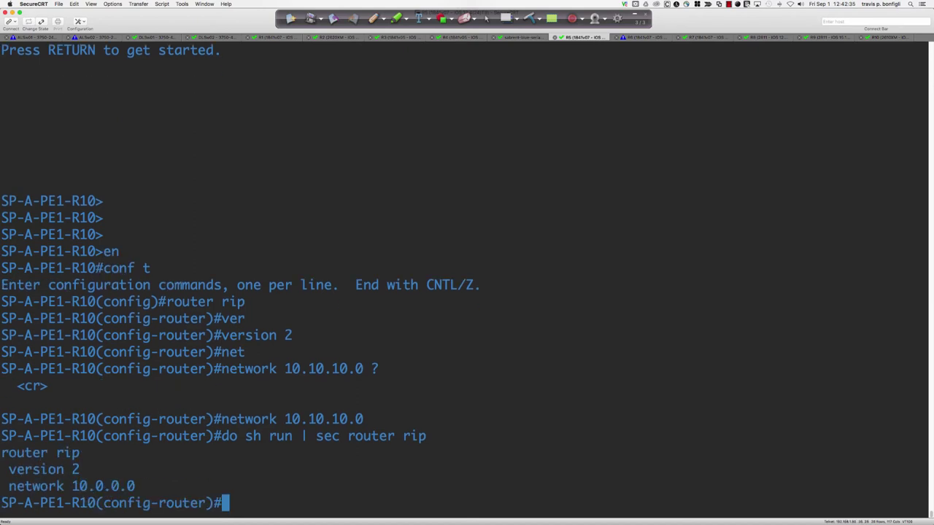
Turn off RIP auto-summary and recheck the RIP configuration
{"action": "type", "text": "no auto"}
{"action": "key", "text": "Tab"}
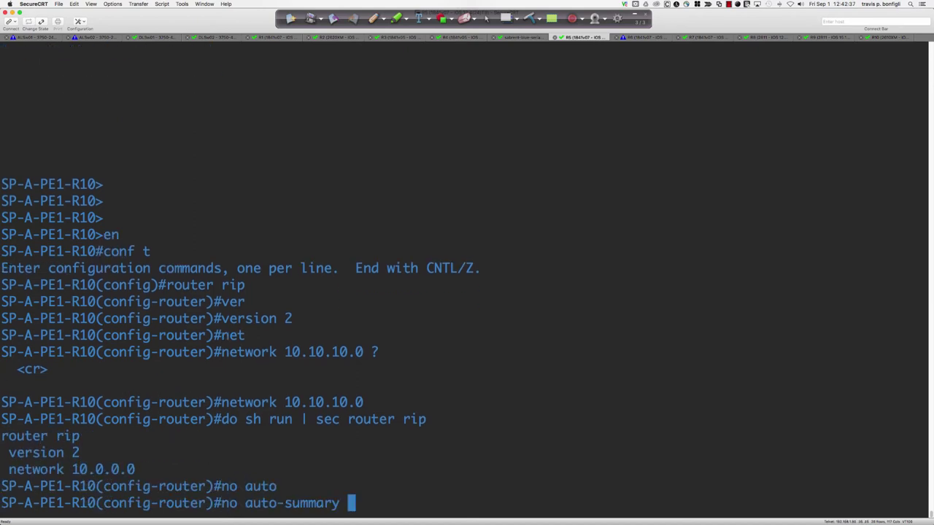
{"action": "key", "text": "Return"}
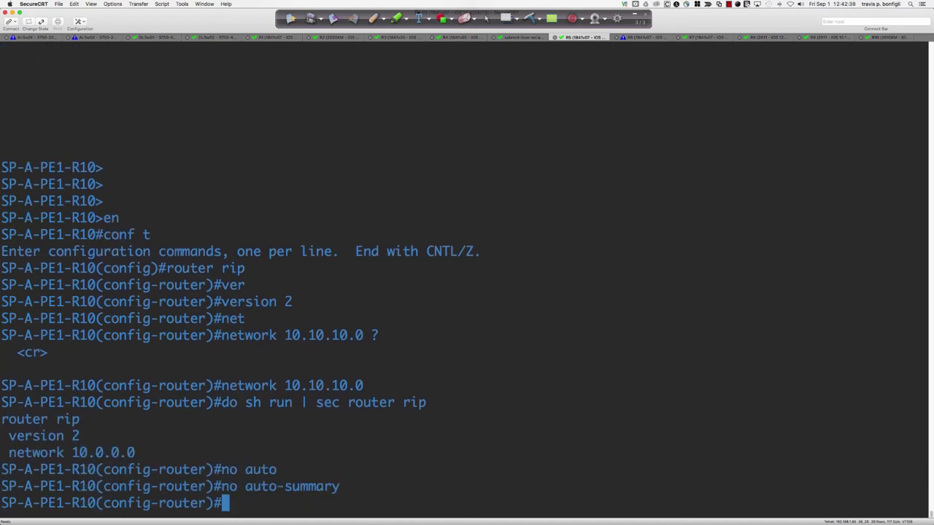
{"action": "key", "text": "Up"}
{"action": "key", "text": "Up"}
{"action": "key", "text": "Return"}
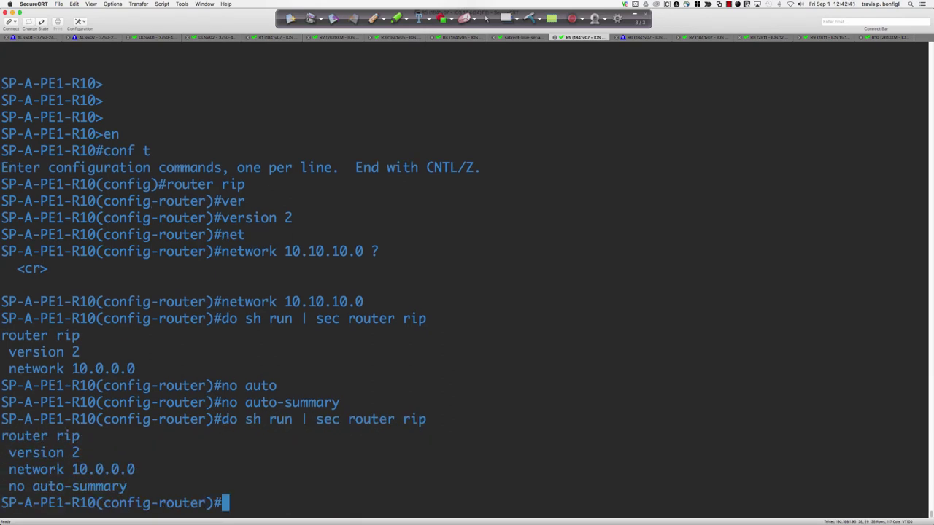
Re-enter network 10.10.10.0 and review the RIP configuration again
{"action": "type", "text": "net"}
{"action": "key", "text": "Tab"}
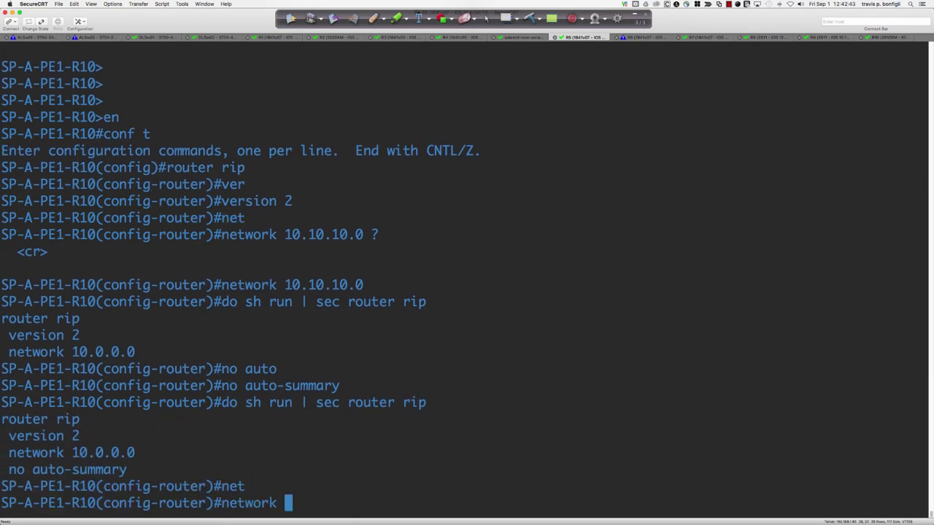
{"action": "type", "text": "10.10.10.0"}
{"action": "key", "text": "Return"}
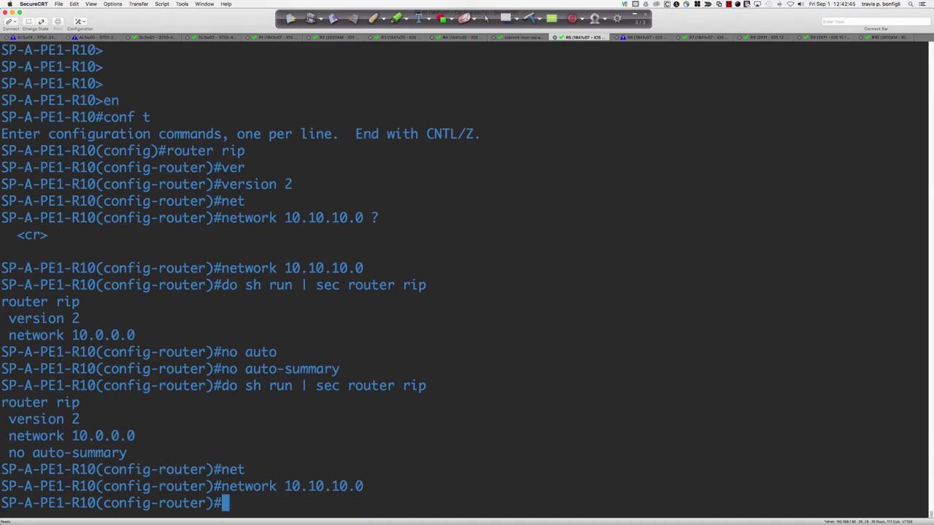
{"action": "key", "text": "Up"}
{"action": "key", "text": "Up"}
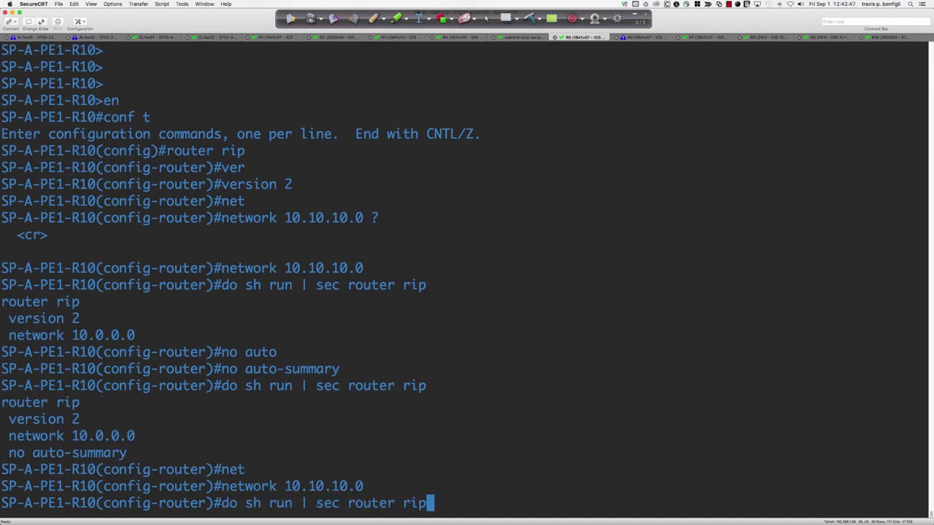
{"action": "key", "text": "Return"}
Remove network 10.0.0.0, re-add network 10.10.10.0, and redisplay the RIP configuration
{"action": "type", "text": "no n"}
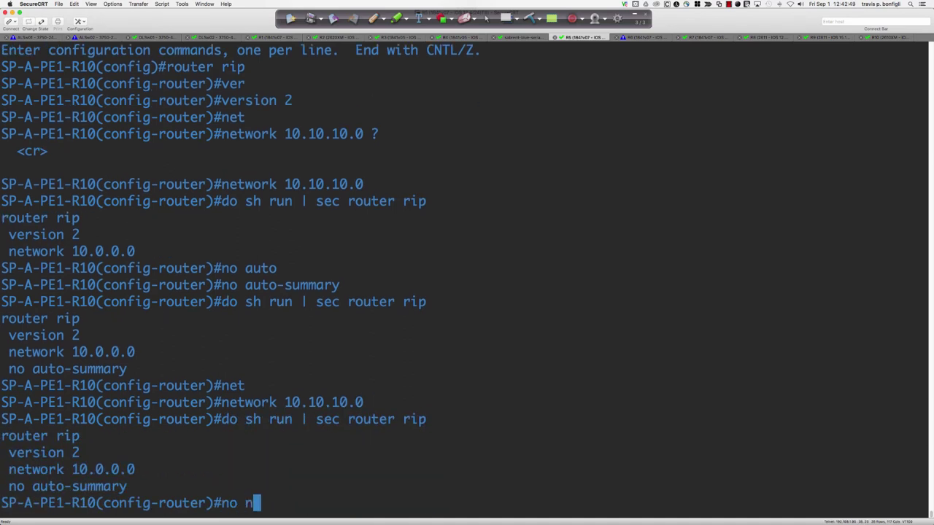
{"action": "type", "text": "etwork 10.0.0.0"}
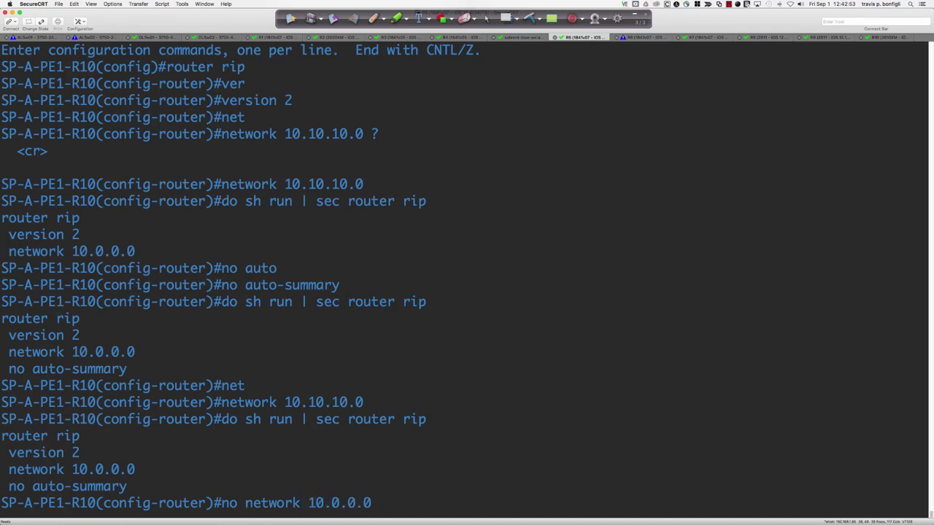
{"action": "key", "text": "Return"}
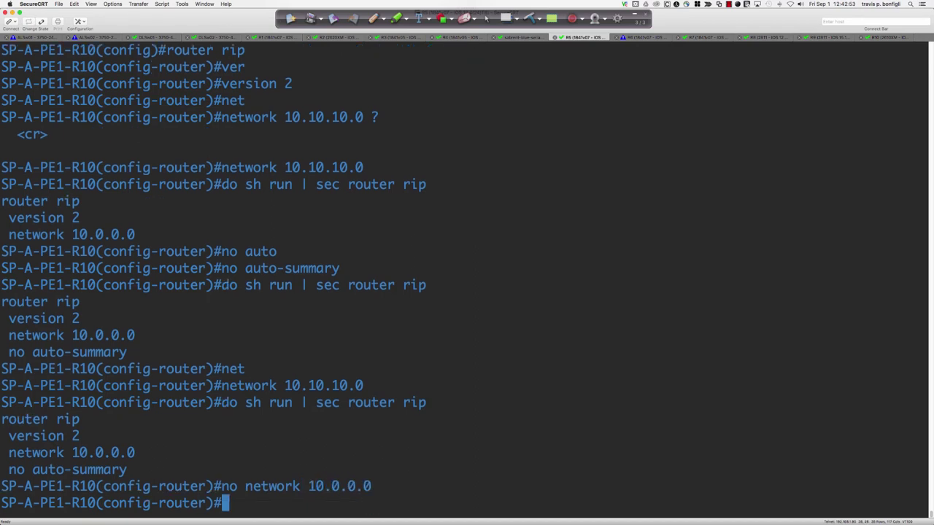
{"action": "key", "text": "Return"}
{"action": "key", "text": "Return"}
{"action": "key", "text": "Return"}
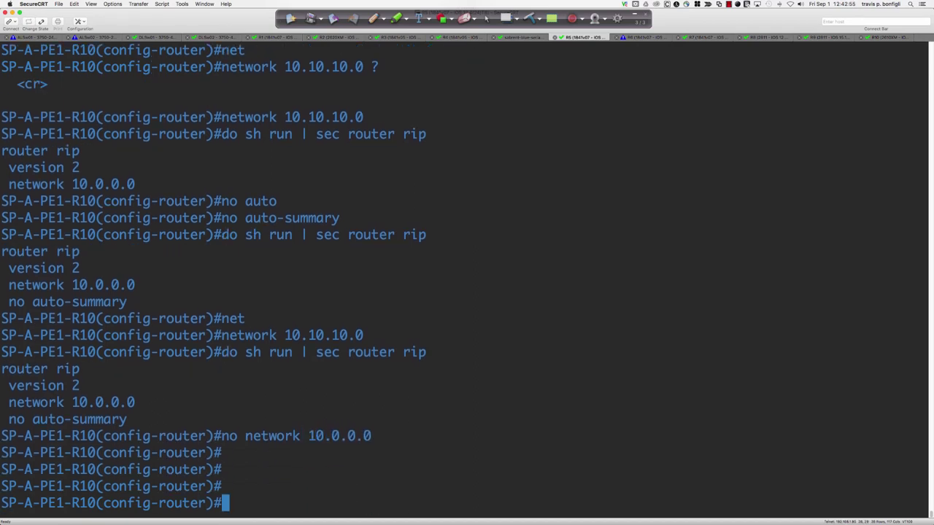
{"action": "type", "text": "network 10.10.10."}
{"action": "type", "text": "0"}
{"action": "key", "text": "Return"}
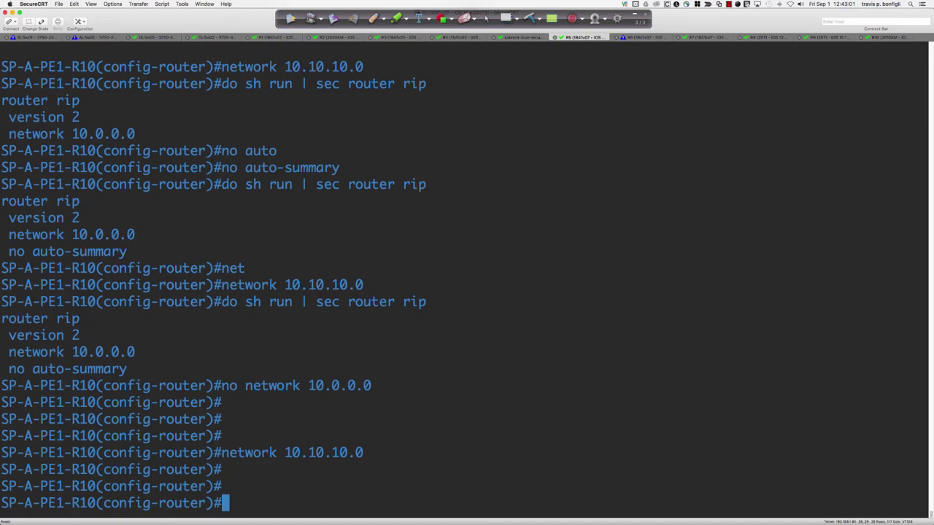
{"action": "type", "text": "do"}
{"action": "key", "text": "Up"}
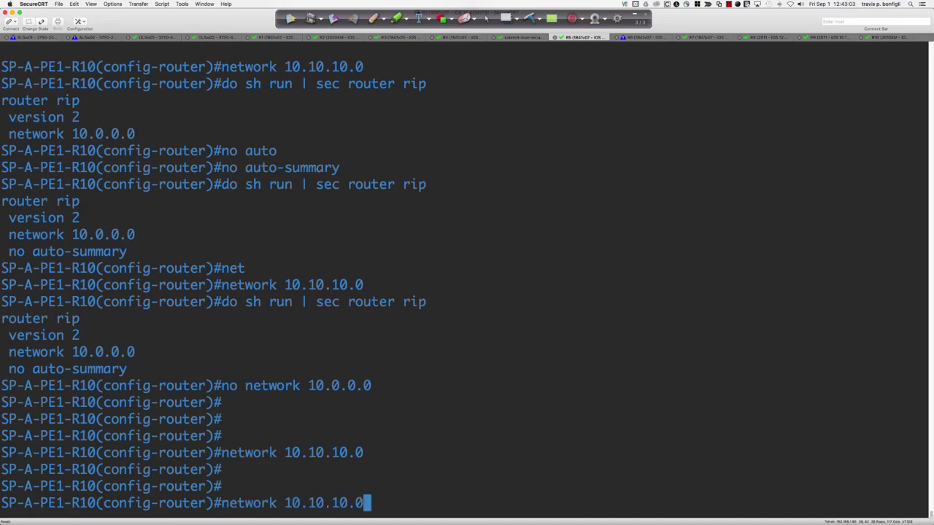
{"action": "key", "text": "Up"}
{"action": "key", "text": "Up"}
{"action": "key", "text": "Return"}
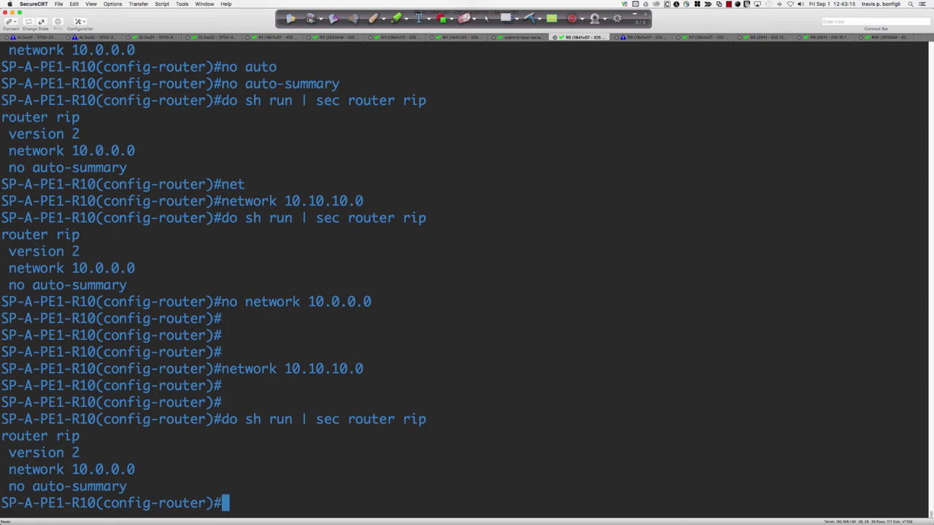
List the available RIP router commands with ?
{"action": "type", "text": "?"}
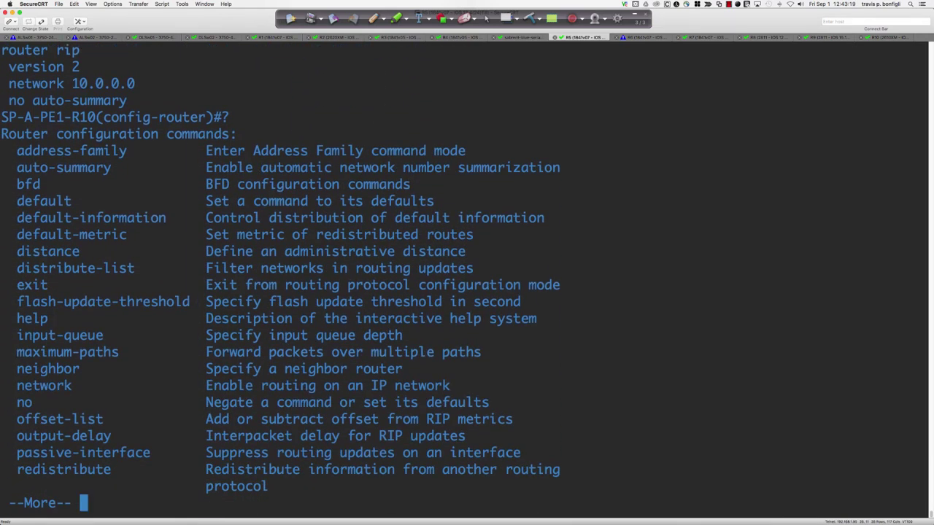
{"action": "key", "text": "space"}
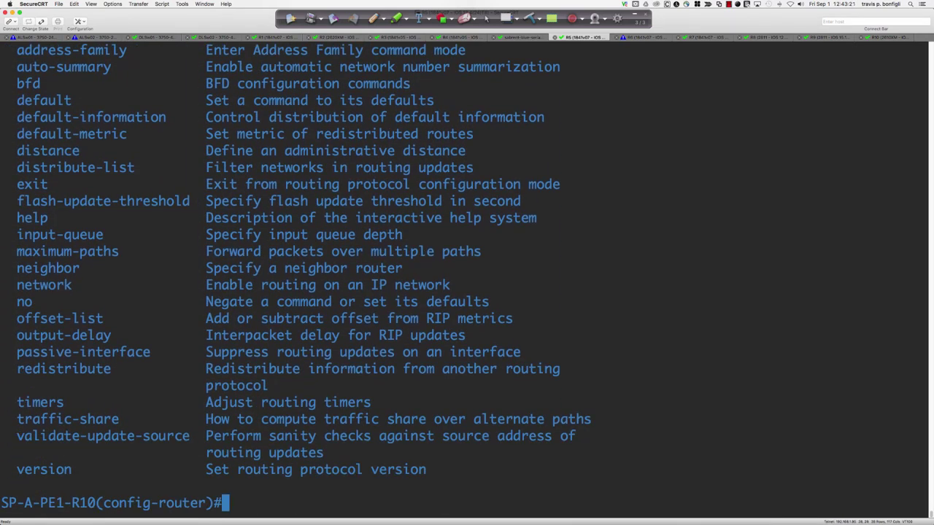
{"action": "key", "text": "super+Tab"}
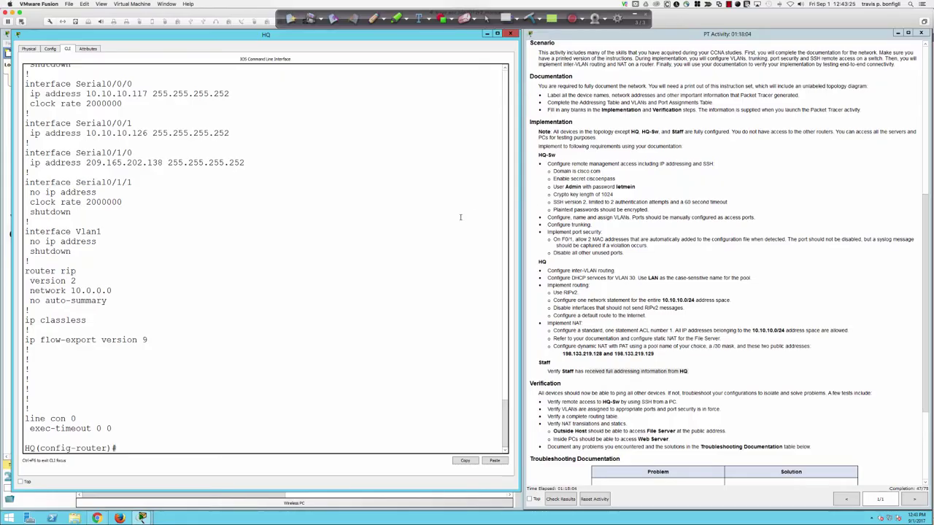
List HQ's RIP commands and try network 10.10.10.0 24, which HQ rejects as invalid
{"action": "type", "text": "?"}
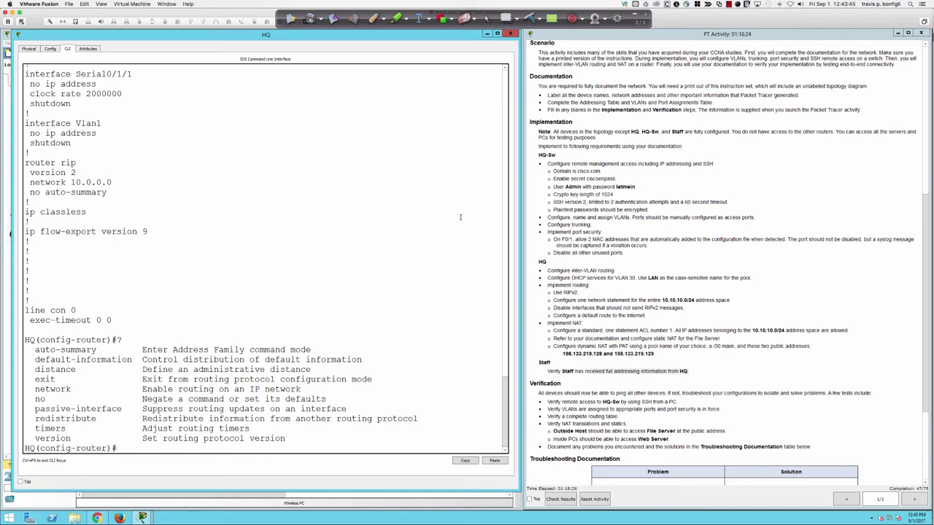
{"action": "type", "text": "network 10.10.10.0 "}
{"action": "type", "text": "24"}
{"action": "key", "text": "Return"}
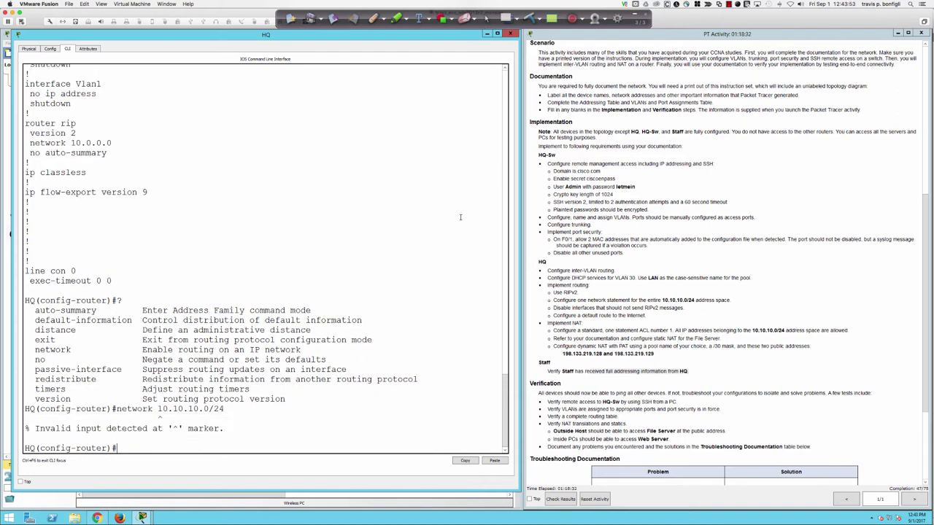
{"action": "key", "text": "Return"}
{"action": "key", "text": "Return"}
{"action": "key", "text": "Return"}
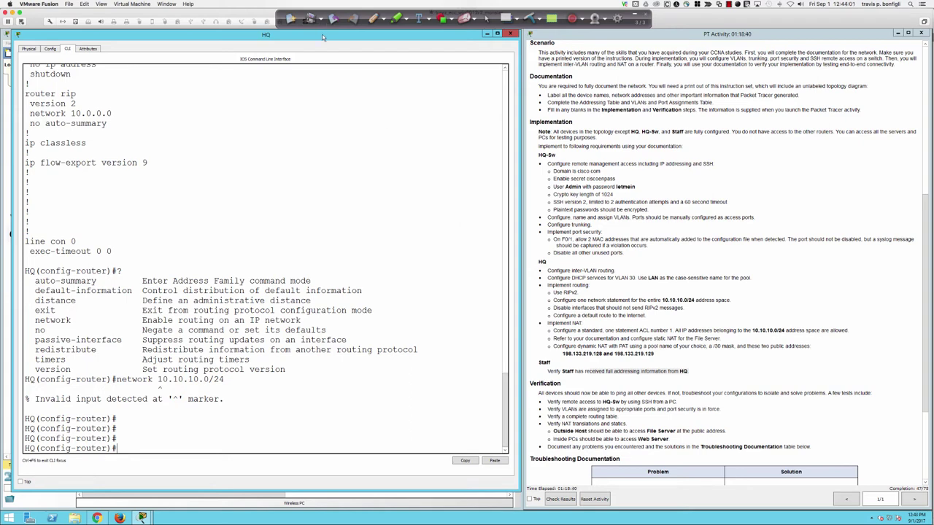
{"action": "left_click_drag", "start_coordinate": [332, 34], "coordinate": [470, 43]}
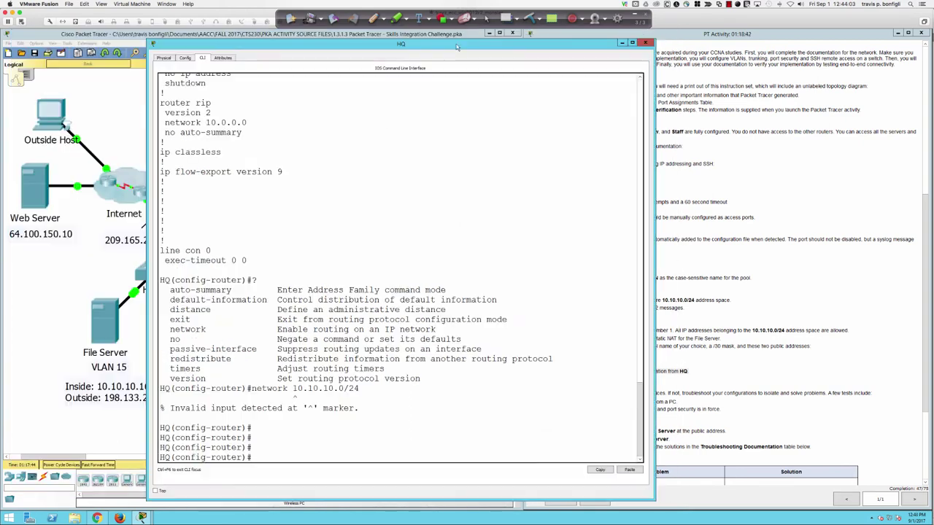
{"action": "double_click", "coordinate": [261, 232]}
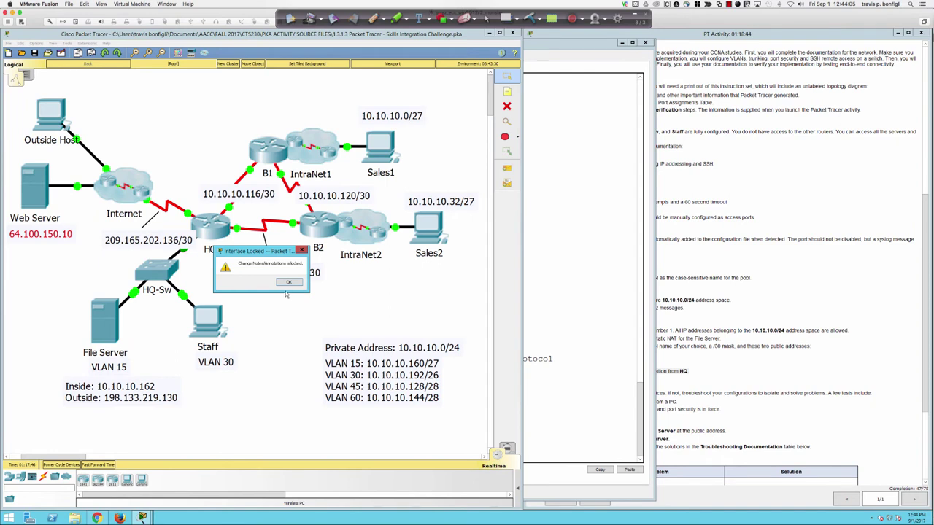
{"action": "left_click", "coordinate": [287, 283]}
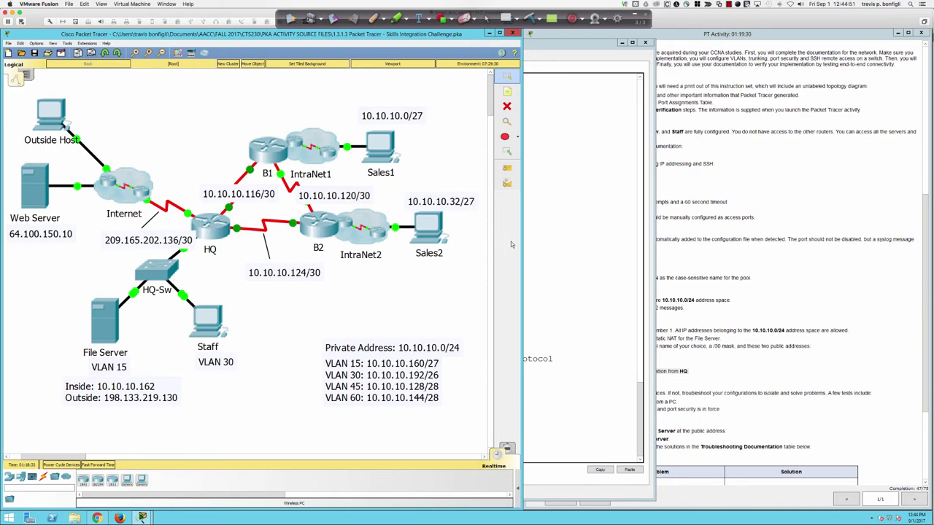
{"action": "left_click", "coordinate": [525, 222]}
Show HQ's interface summary with do sh ip int bri to identify the gi0/0 subinterfaces
{"action": "key", "text": "Return"}
{"action": "key", "text": "Return"}
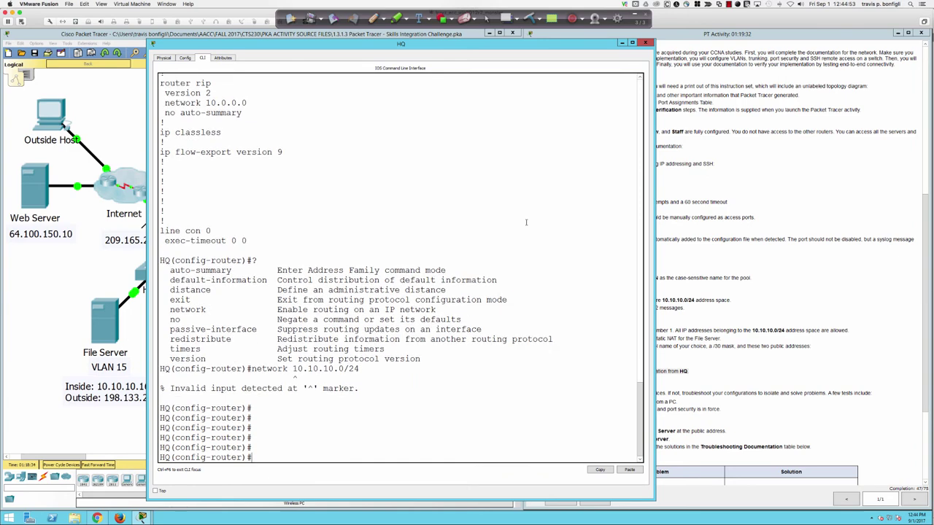
{"action": "key", "text": "Return"}
{"action": "type", "text": "do sh ip int bri"}
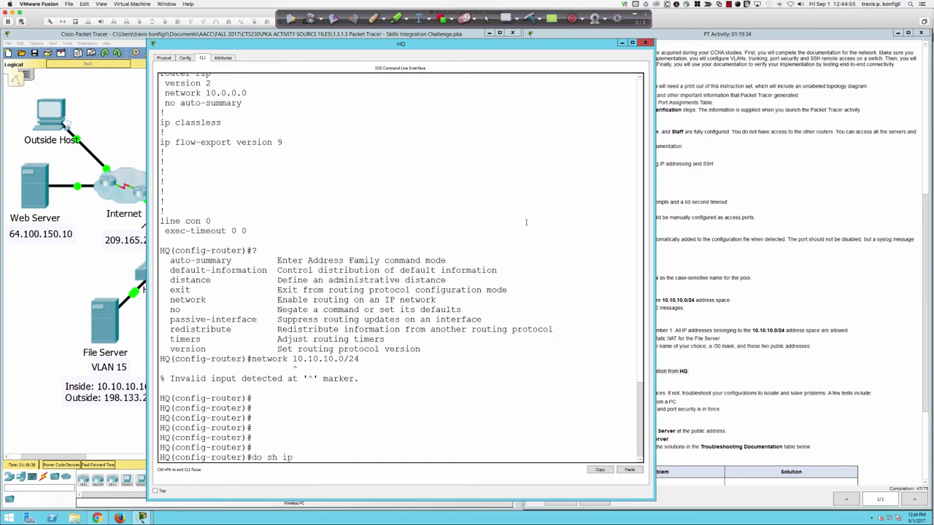
{"action": "key", "text": "Return"}
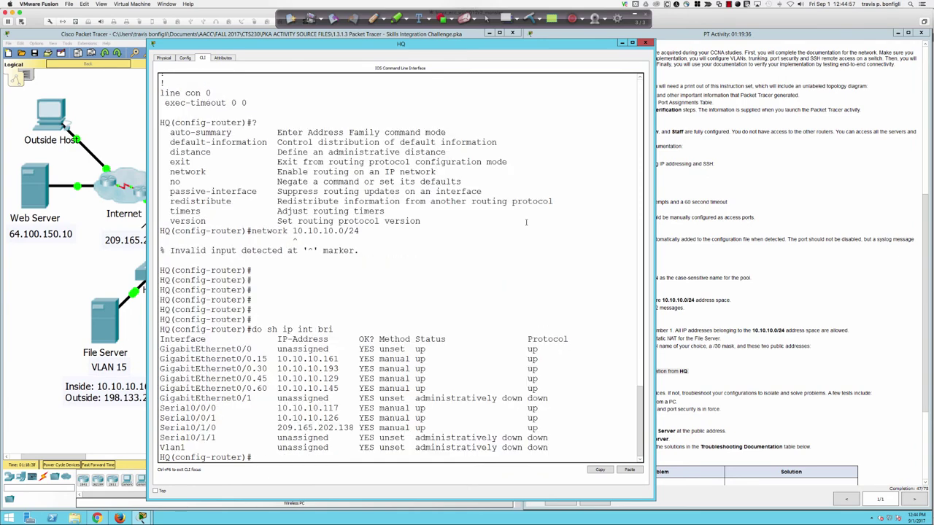
{"action": "key", "text": "Return"}
{"action": "key", "text": "Return"}
{"action": "key", "text": "Return"}
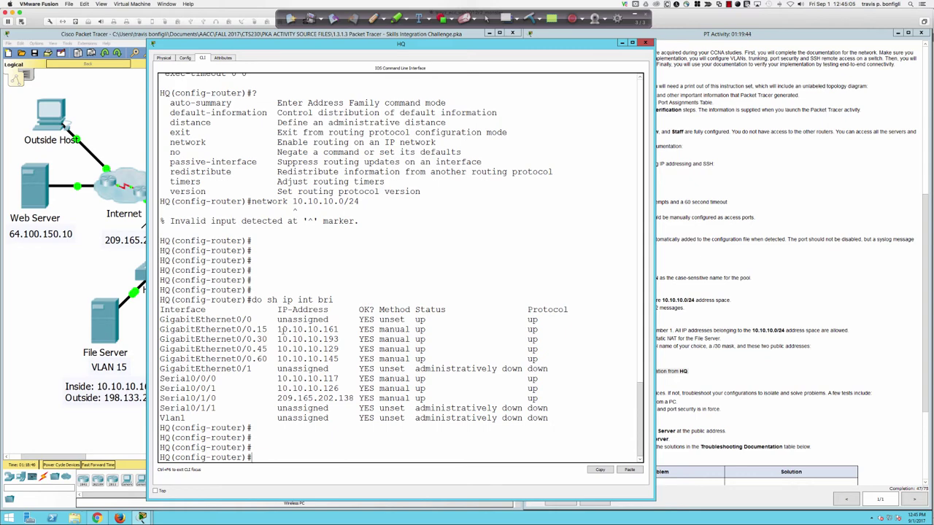
{"action": "left_click_drag", "start_coordinate": [279, 329], "coordinate": [380, 359]}
Return to router rip and make gi0/0.15 a passive interface
{"action": "type", "text": "int gi0/0.15"}
{"action": "key", "text": "Return"}
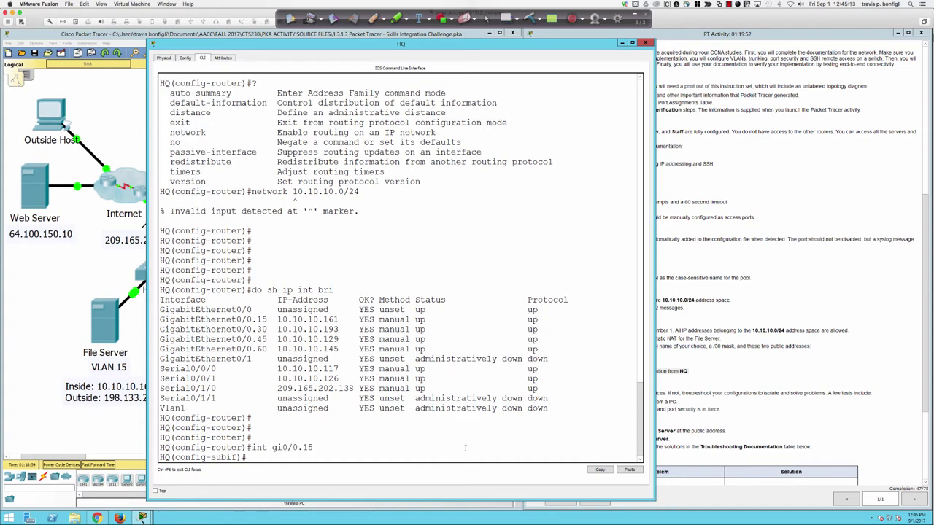
{"action": "type", "text": "router rip"}
{"action": "key", "text": "Return"}
{"action": "type", "text": "pas"}
{"action": "key", "text": "Tab"}
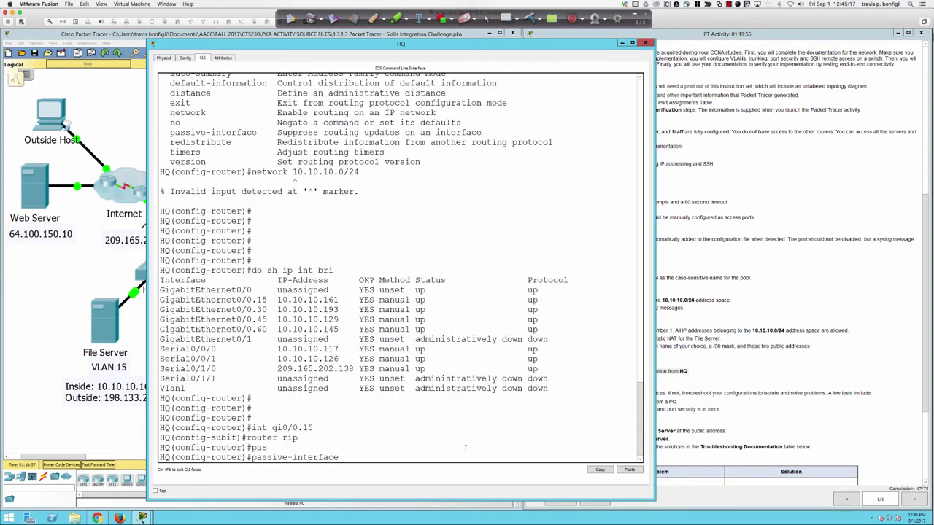
{"action": "type", "text": "gi0/0.15"}
{"action": "key", "text": "Return"}
Make gi0/0.30, gi0/0.45, gi0/0.60 and serial s0/1/0 passive RIP interfaces
{"action": "key", "text": "Up"}
{"action": "key", "text": "BackSpace"}
{"action": "key", "text": "BackSpace"}
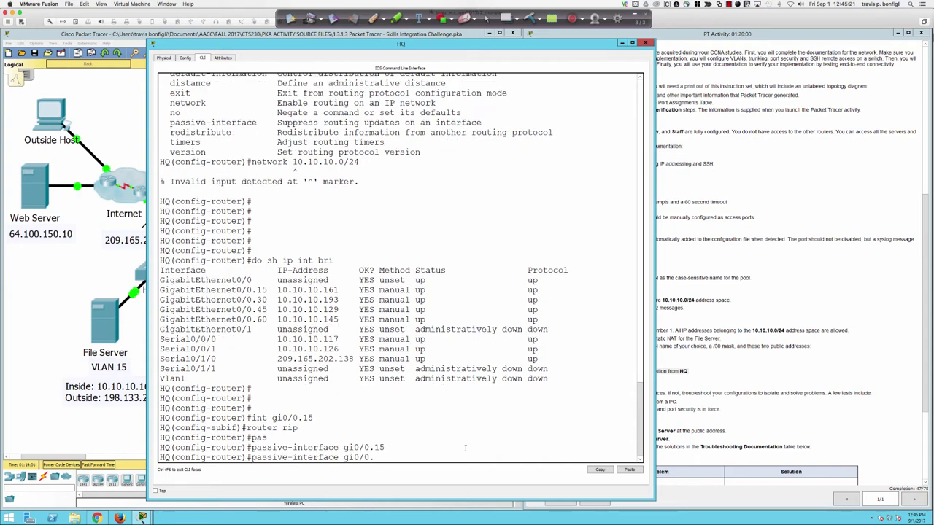
{"action": "type", "text": "30"}
{"action": "key", "text": "Return"}
{"action": "key", "text": "Up"}
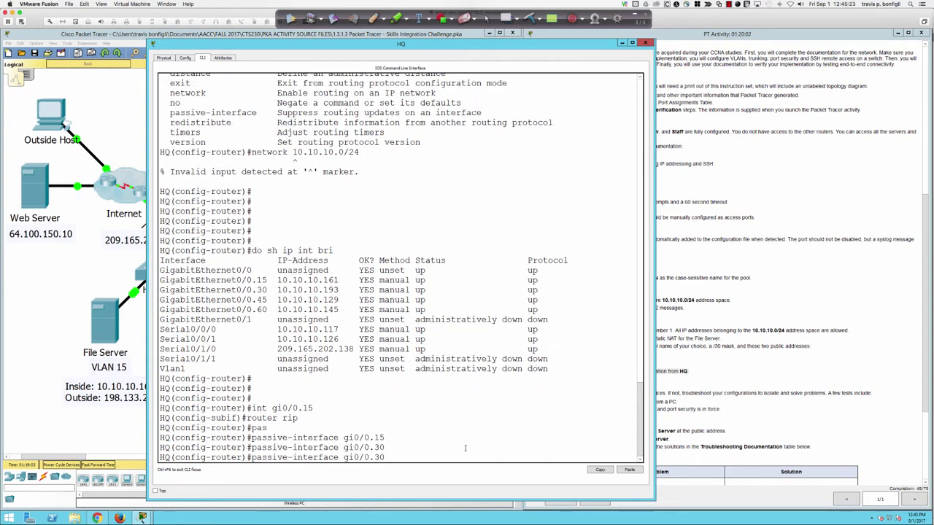
{"action": "key", "text": "BackSpace"}
{"action": "key", "text": "BackSpace"}
{"action": "type", "text": "45"}
{"action": "key", "text": "Return"}
{"action": "key", "text": "Up"}
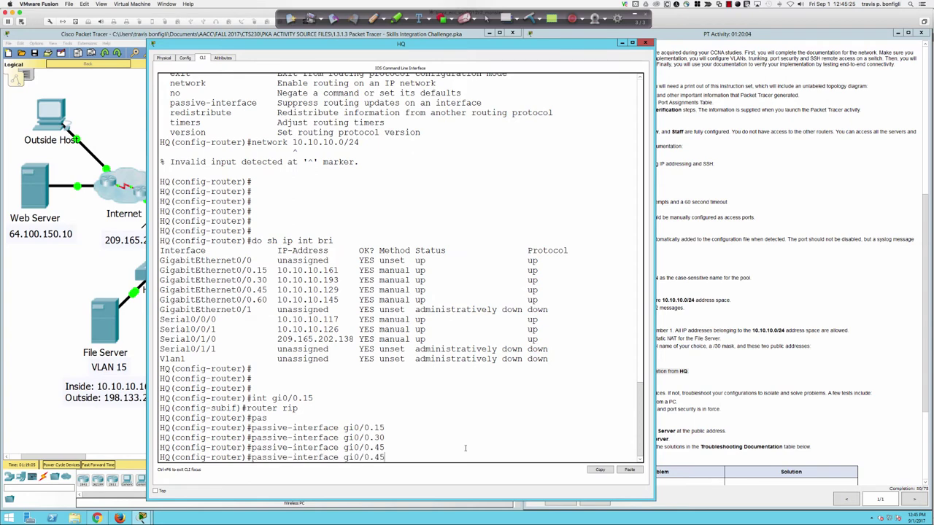
{"action": "key", "text": "BackSpace"}
{"action": "key", "text": "BackSpace"}
{"action": "type", "text": "60"}
{"action": "key", "text": "Return"}
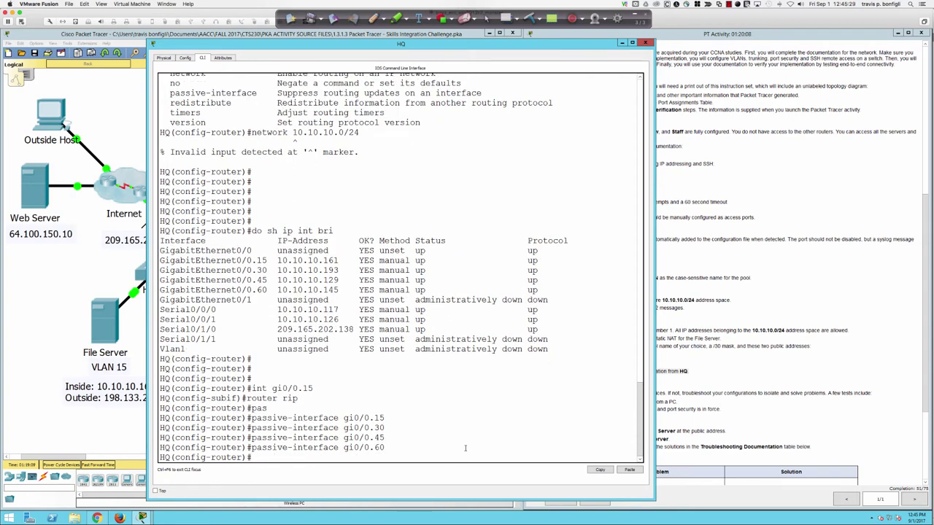
{"action": "key", "text": "Up"}
{"action": "key", "text": "BackSpace"}
{"action": "key", "text": "BackSpace"}
{"action": "key", "text": "BackSpace"}
{"action": "key", "text": "BackSpace"}
{"action": "key", "text": "BackSpace"}
{"action": "key", "text": "BackSpace"}
{"action": "key", "text": "BackSpace"}
{"action": "key", "text": "BackSpace"}
{"action": "type", "text": "s0/1/0"}
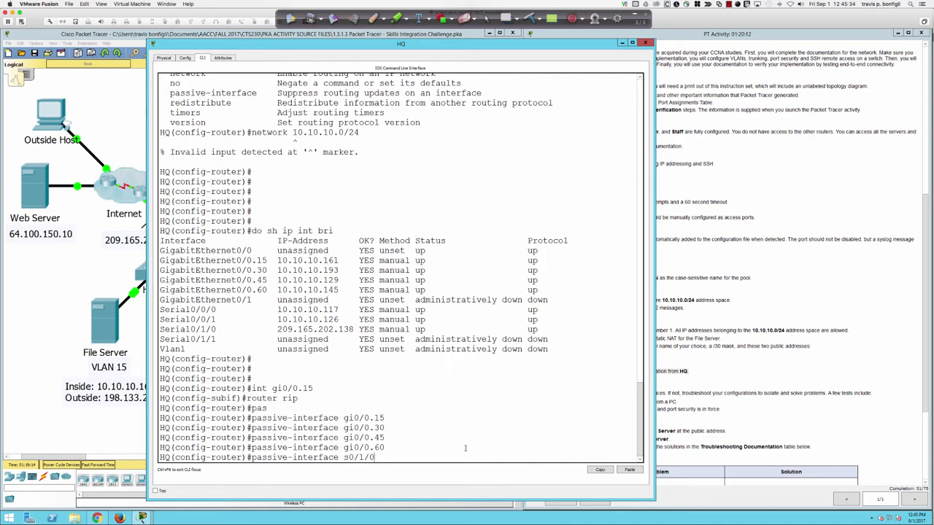
{"action": "key", "text": "Return"}
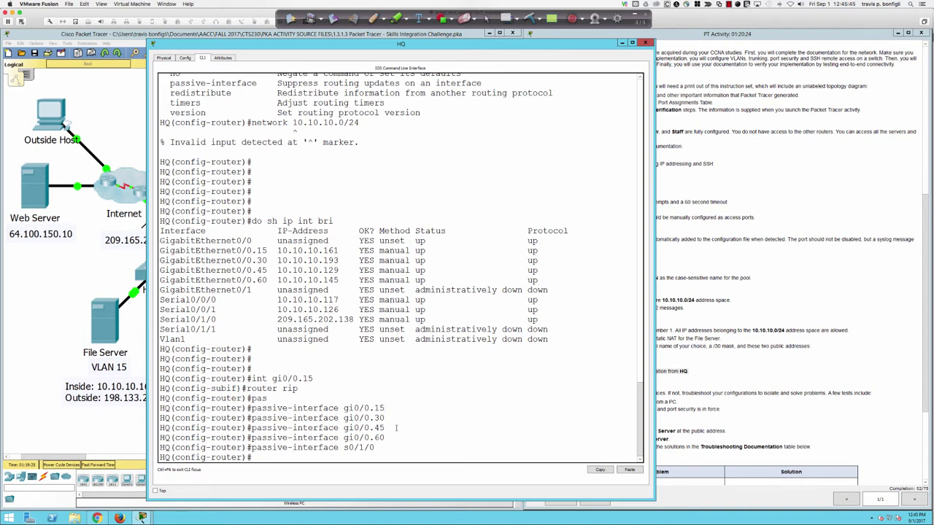
Shift the HQ console window left and review the activity instructions before returning to the CLI
{"action": "left_click_drag", "start_coordinate": [356, 409], "coordinate": [402, 437]}
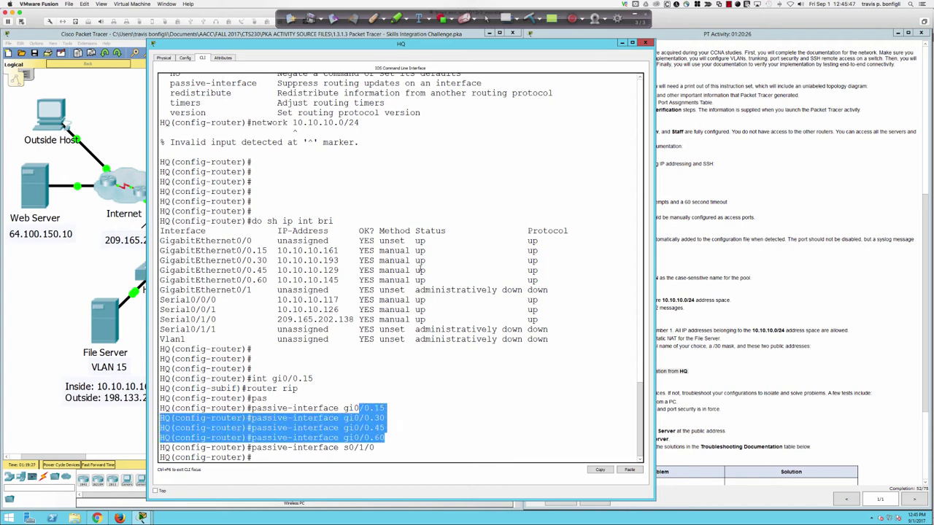
{"action": "left_click_drag", "start_coordinate": [427, 45], "coordinate": [594, 42]}
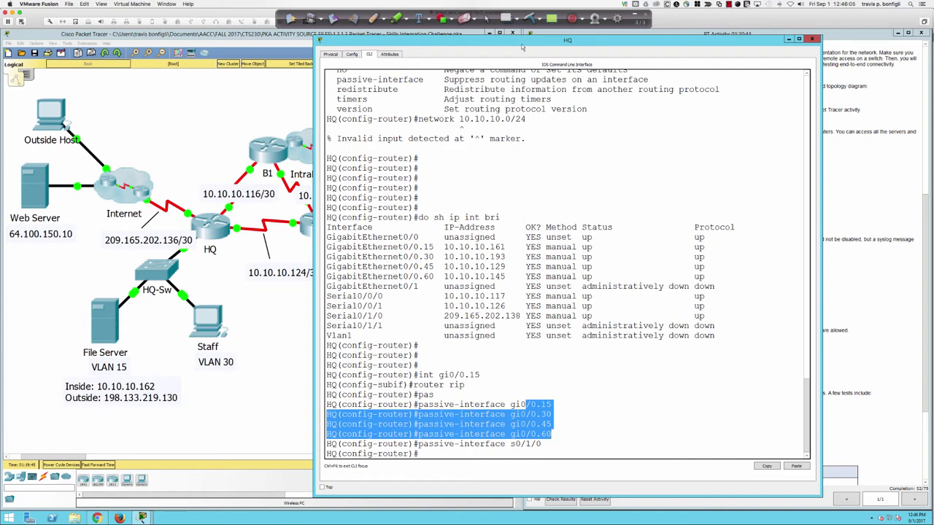
{"action": "left_click_drag", "start_coordinate": [523, 45], "coordinate": [395, 45]}
{"action": "left_click", "coordinate": [424, 283]}
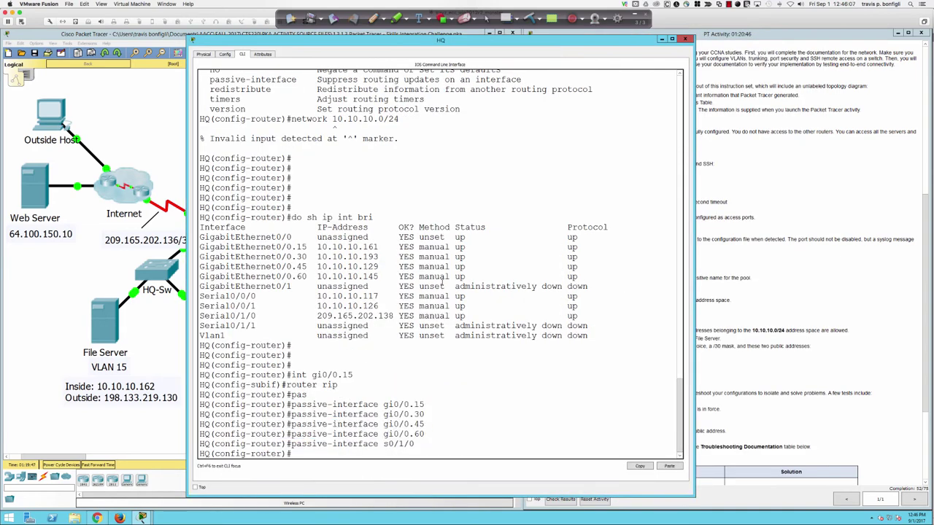
{"action": "left_click", "coordinate": [709, 322]}
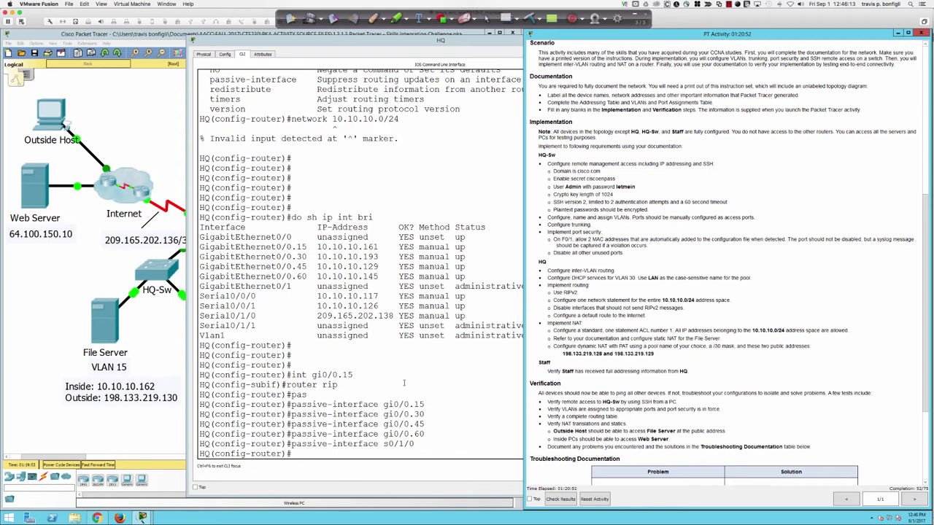
{"action": "left_click", "coordinate": [520, 408]}
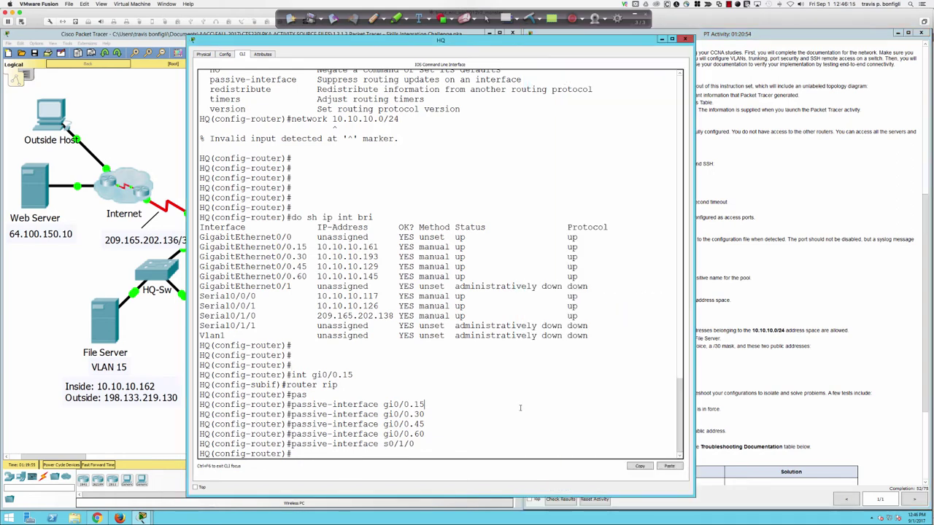
{"action": "key", "text": "Return"}
{"action": "key", "text": "Return"}
{"action": "key", "text": "Return"}
{"action": "key", "text": "Return"}
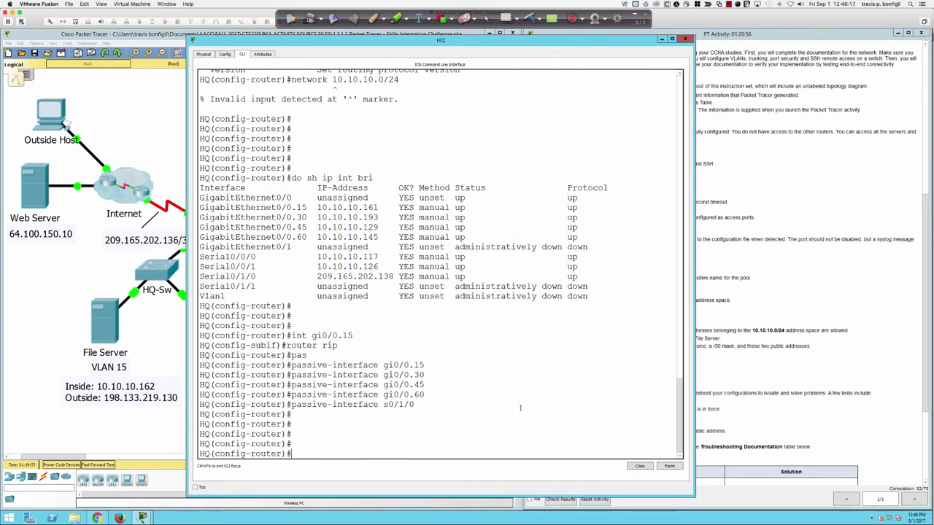
Return to global configuration and add a default route 0.0.0.0 0.0.0.0 via 209.165.202.139
{"action": "type", "text": "exit"}
{"action": "key", "text": "Return"}
{"action": "type", "text": "ip route 0."}
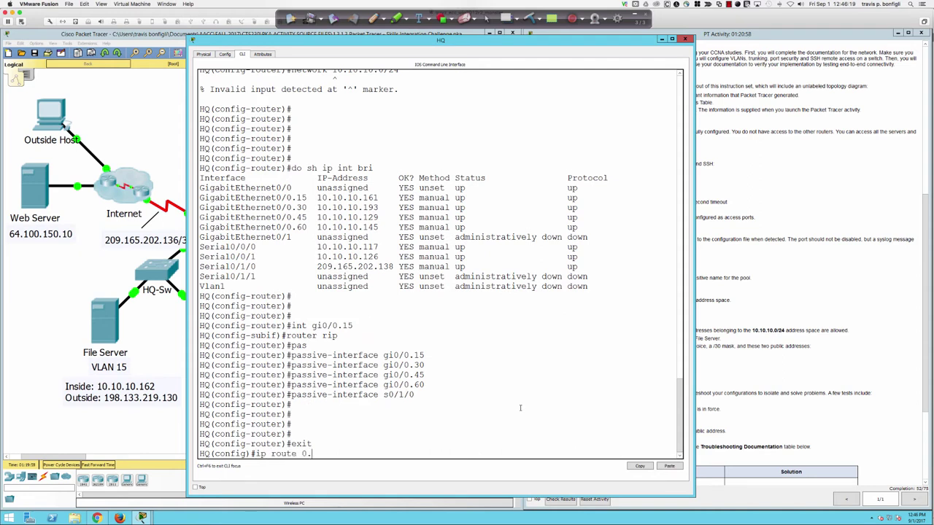
{"action": "type", "text": "0.0.0 0"}
{"action": "type", "text": ".0.0 "}
{"action": "type", "text": "s0/1/0"}
{"action": "key", "text": "BackSpace"}
{"action": "key", "text": "BackSpace"}
{"action": "key", "text": "BackSpace"}
{"action": "key", "text": "BackSpace"}
{"action": "key", "text": "BackSpace"}
{"action": "key", "text": "BackSpace"}
{"action": "type", "text": "?"}
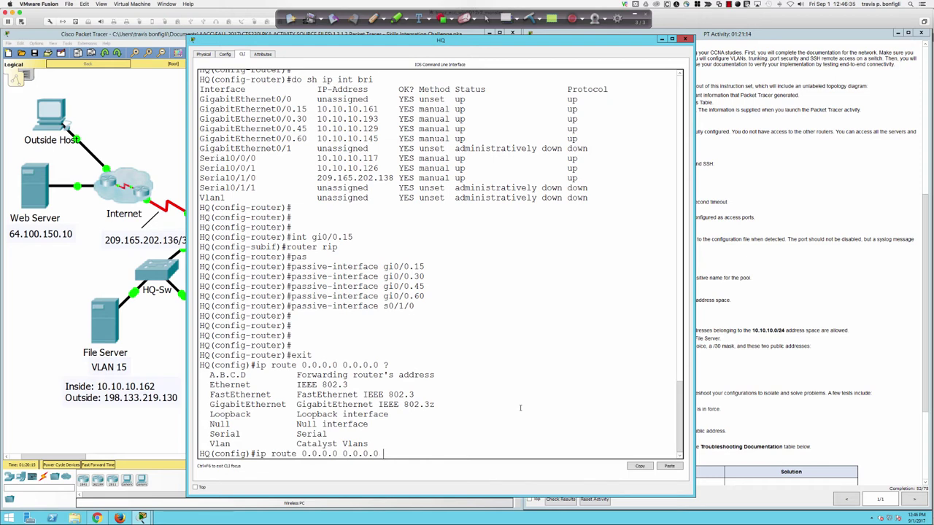
{"action": "type", "text": "209.165.202."}
{"action": "type", "text": "139"}
{"action": "left_click_drag", "start_coordinate": [353, 45], "coordinate": [373, 47]}
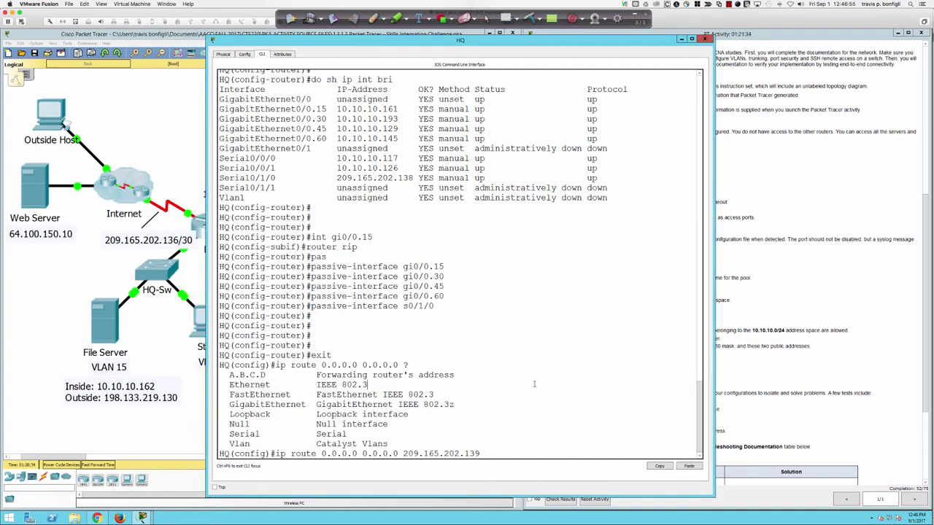
{"action": "key", "text": "Return"}
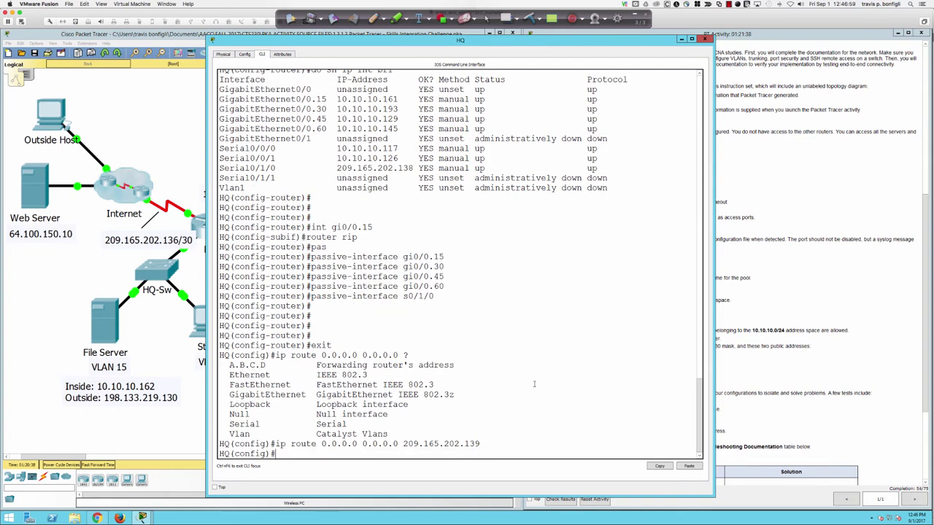
Remove the default route via 209.165.202.139 with no ip route
{"action": "key", "text": "Up"}
{"action": "key", "text": "ctrl+a"}
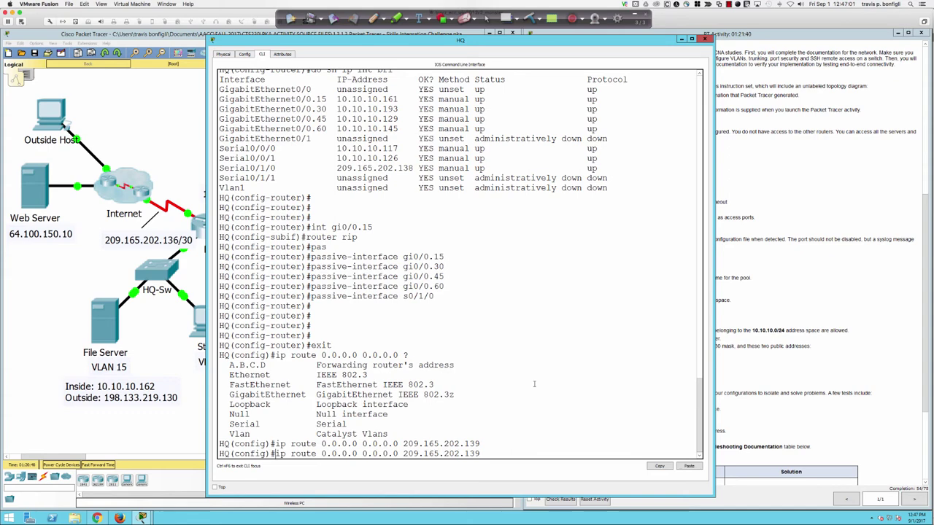
{"action": "type", "text": "no"}
{"action": "key", "text": "Return"}
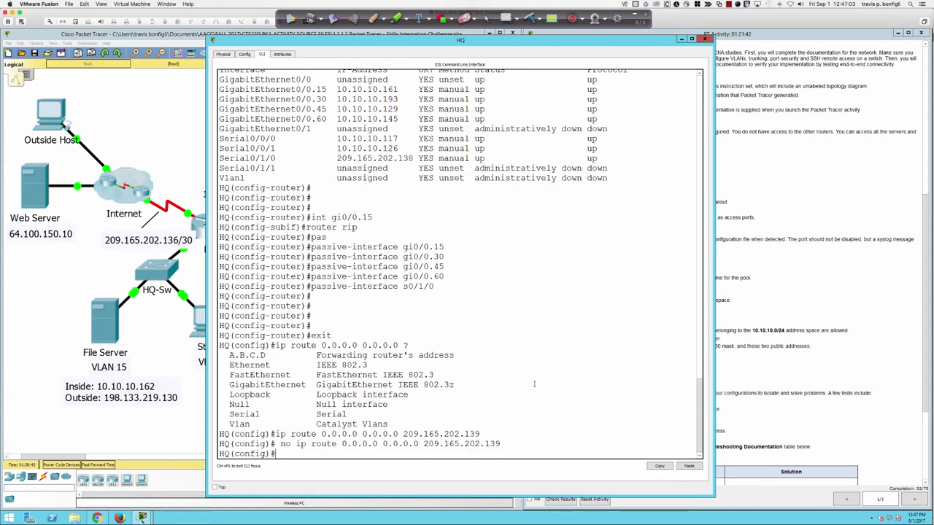
{"action": "key", "text": "Up"}
{"action": "key", "text": "Up"}
{"action": "key", "text": "Return"}
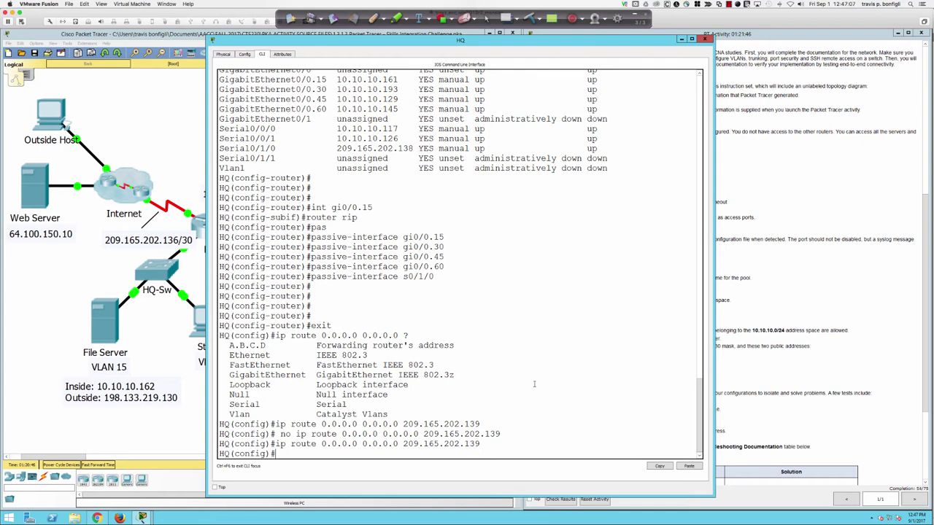
{"action": "key", "text": "Return"}
{"action": "key", "text": "Up"}
{"action": "key", "text": "Up"}
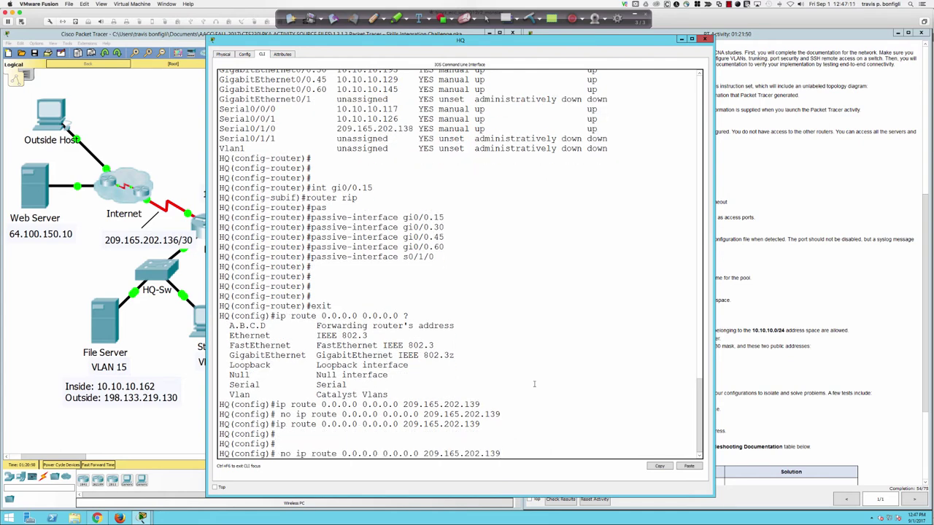
{"action": "key", "text": "Return"}
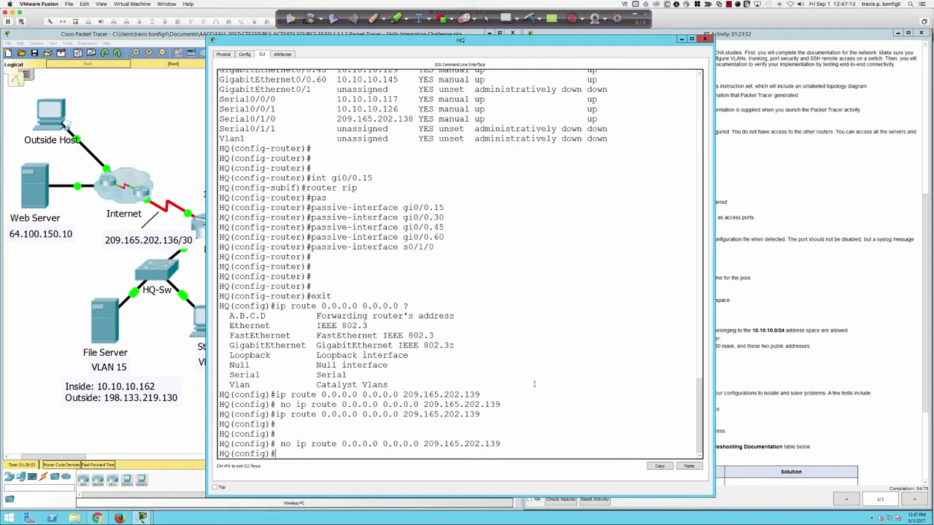
Add the default route 0.0.0.0 0.0.0.0 out interface s0/1/0
{"action": "key", "text": "Up"}
{"action": "key", "text": "Up"}
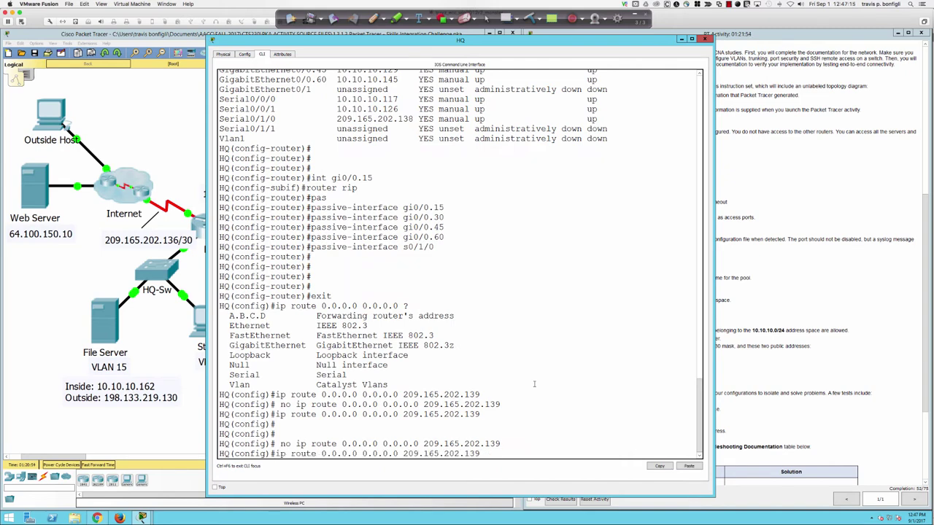
{"action": "key", "text": "BackSpace"}
{"action": "key", "text": "BackSpace"}
{"action": "key", "text": "BackSpace"}
{"action": "key", "text": "BackSpace"}
{"action": "key", "text": "BackSpace"}
{"action": "key", "text": "BackSpace"}
{"action": "key", "text": "BackSpace"}
{"action": "key", "text": "BackSpace"}
{"action": "key", "text": "BackSpace"}
{"action": "key", "text": "BackSpace"}
{"action": "key", "text": "BackSpace"}
{"action": "key", "text": "BackSpace"}
{"action": "key", "text": "BackSpace"}
{"action": "key", "text": "BackSpace"}
{"action": "key", "text": "BackSpace"}
{"action": "key", "text": "BackSpace"}
{"action": "key", "text": "BackSpace"}
{"action": "type", "text": "0 s0/1/0"}
{"action": "key", "text": "Return"}
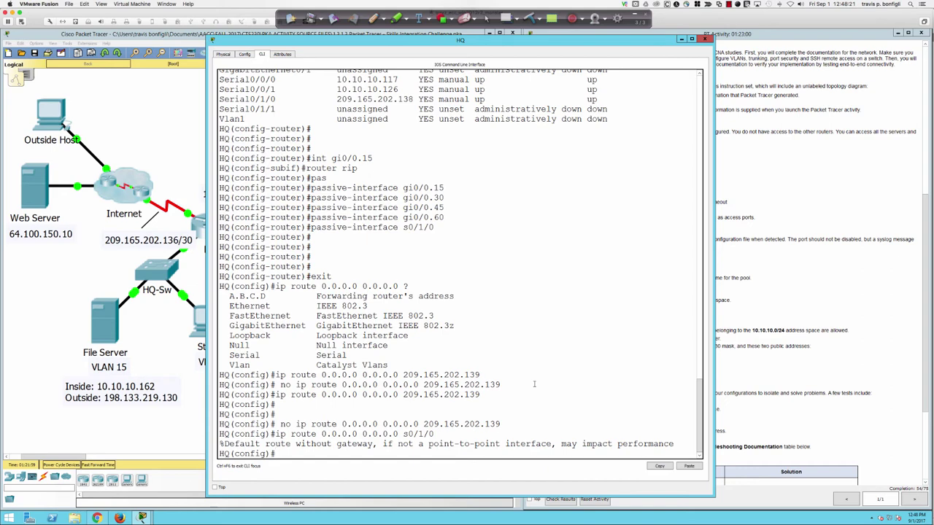
Move the HQ console to the left and narrow it slightly so the activity instructions show on the right
{"action": "key", "text": "Return"}
{"action": "key", "text": "Return"}
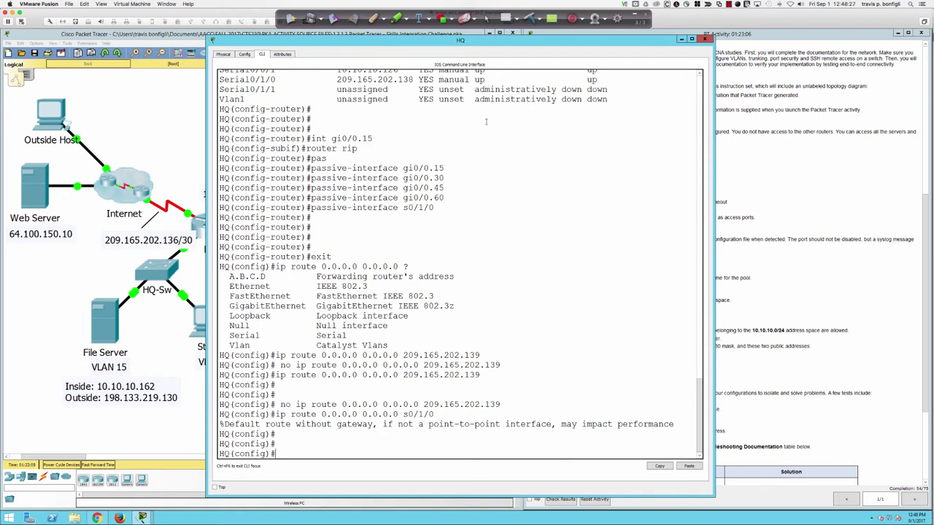
{"action": "left_click", "coordinate": [722, 297]}
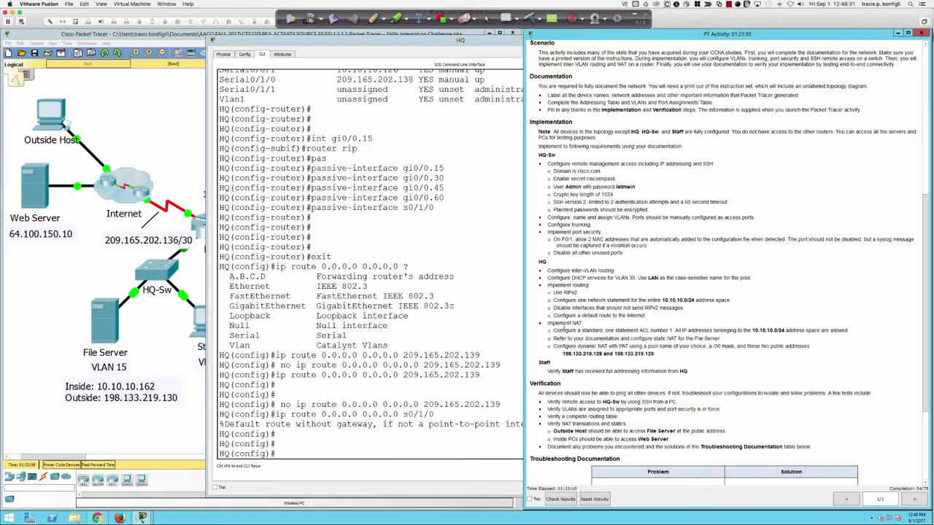
{"action": "scroll", "coordinate": [560, 323], "scroll_direction": "down", "scroll_amount": 3}
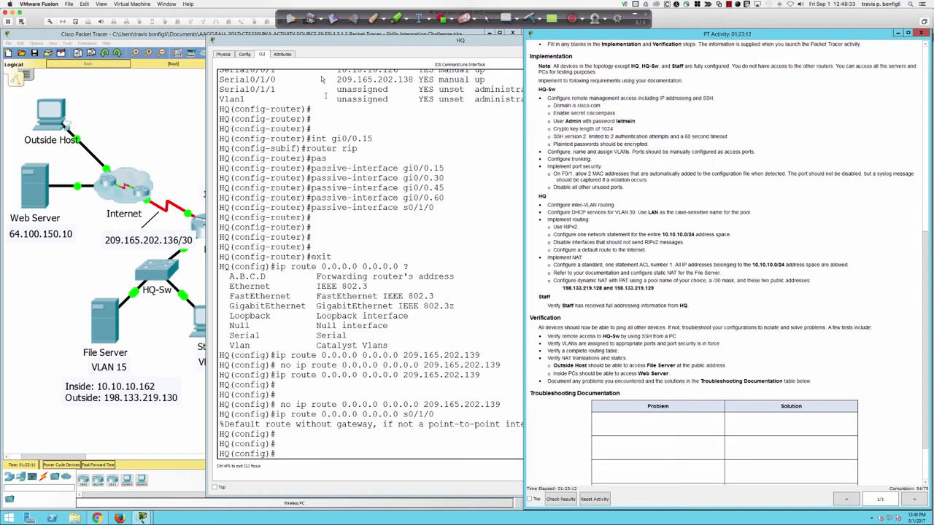
{"action": "left_click", "coordinate": [343, 43]}
{"action": "left_click_drag", "start_coordinate": [371, 46], "coordinate": [209, 42]}
{"action": "left_click", "coordinate": [635, 229]}
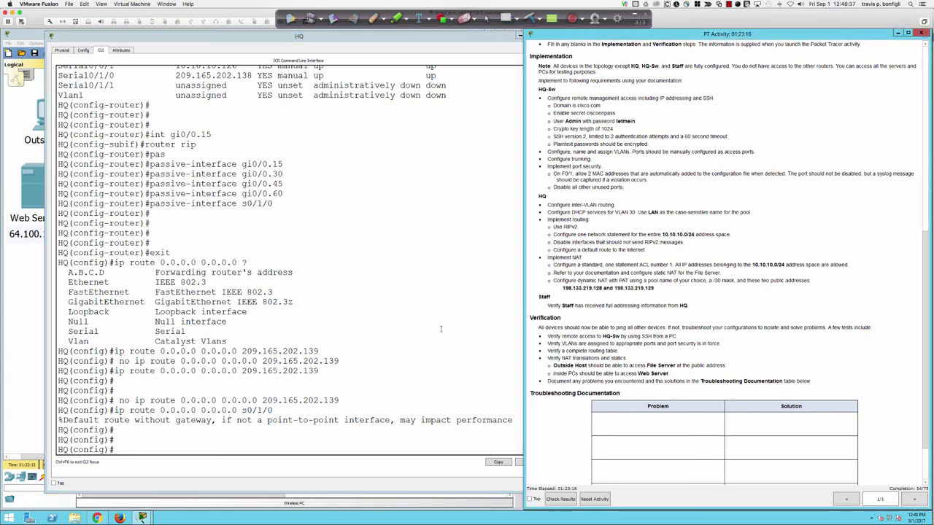
{"action": "left_click", "coordinate": [435, 332]}
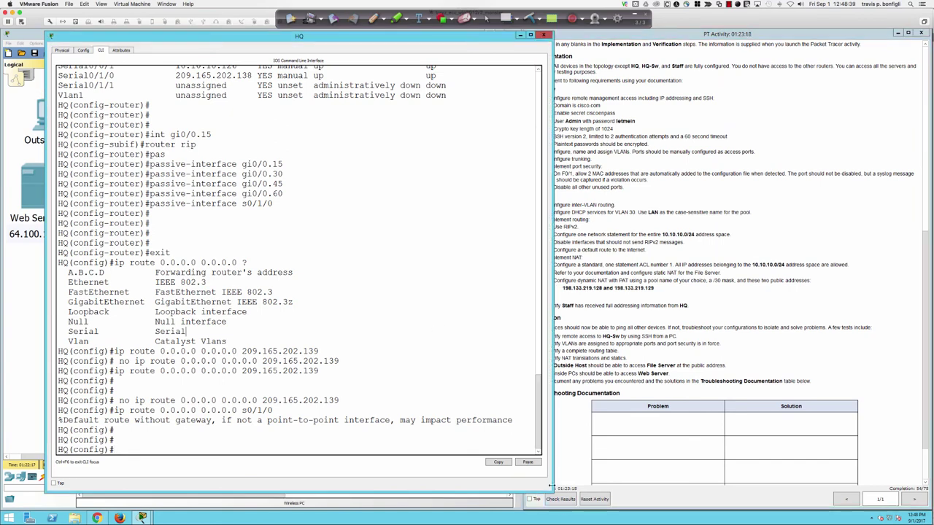
{"action": "left_click_drag", "start_coordinate": [552, 487], "coordinate": [523, 486]}
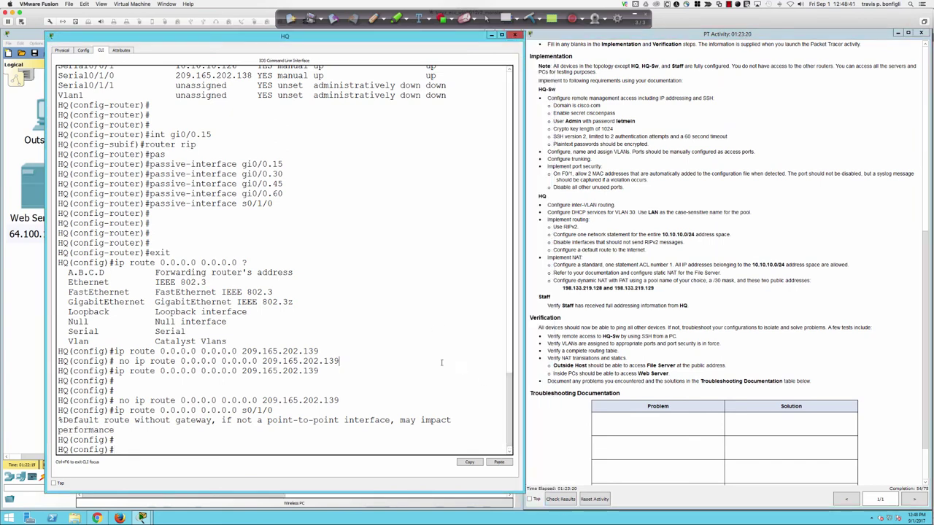
{"action": "key", "text": "Return"}
{"action": "key", "text": "Return"}
{"action": "key", "text": "Return"}
{"action": "key", "text": "Return"}
{"action": "key", "text": "Return"}
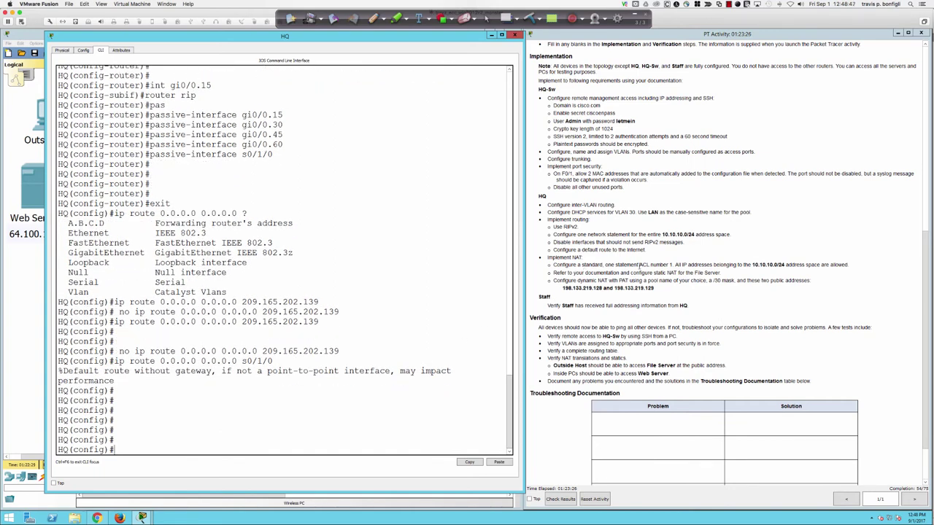
Enter 'access-list 1 permit 10.10.10.0 255.255.255.0' on HQ
{"action": "key", "text": "Return"}
{"action": "key", "text": "Return"}
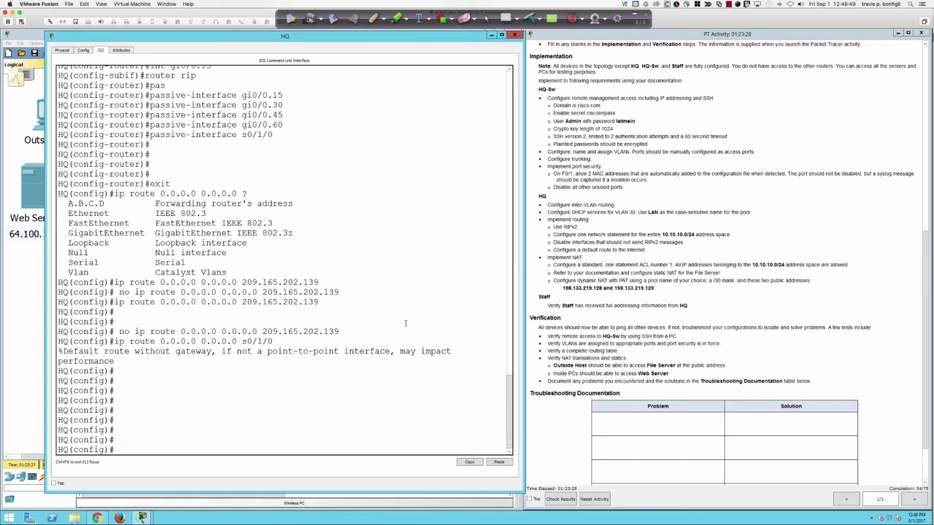
{"action": "type", "text": "access-list 1 permit"}
{"action": "type", "text": "10.10.10.0 "}
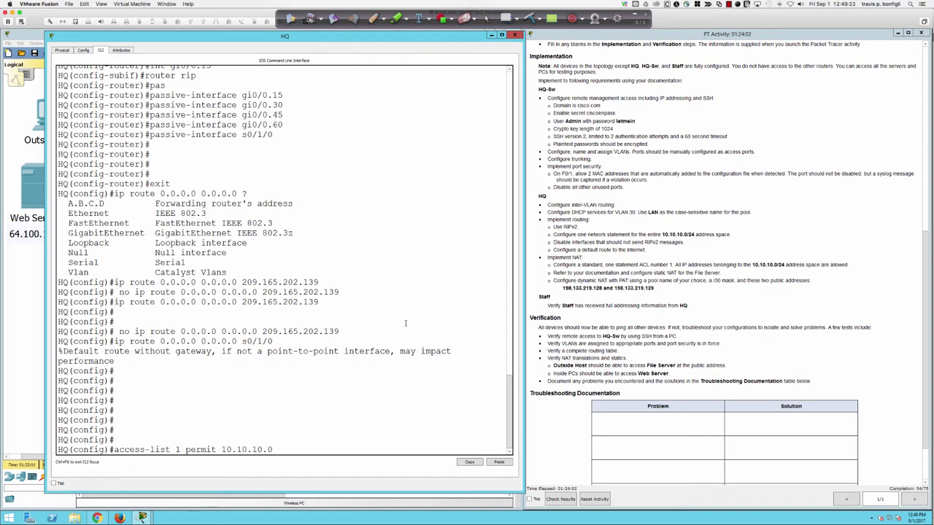
{"action": "type", "text": "?"}
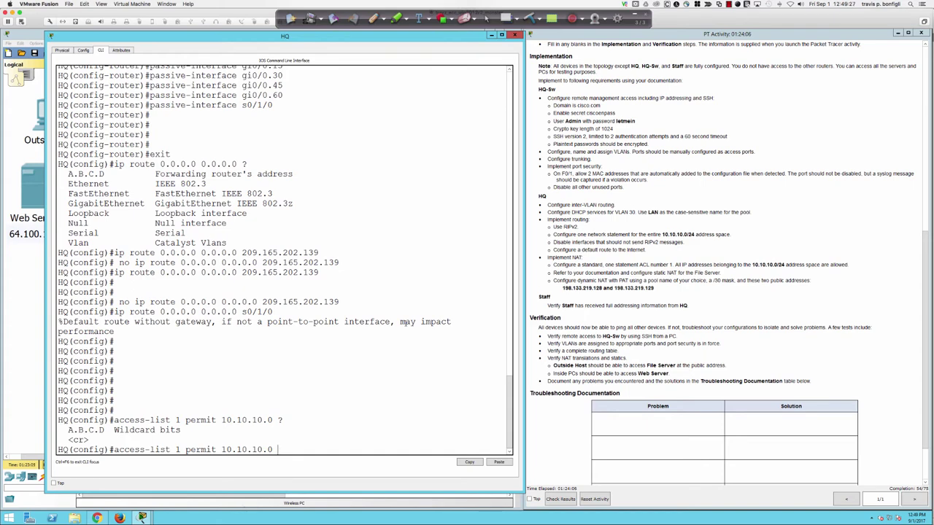
{"action": "type", "text": "255.255.255.0"}
{"action": "left_click_drag", "start_coordinate": [752, 265], "coordinate": [785, 265]}
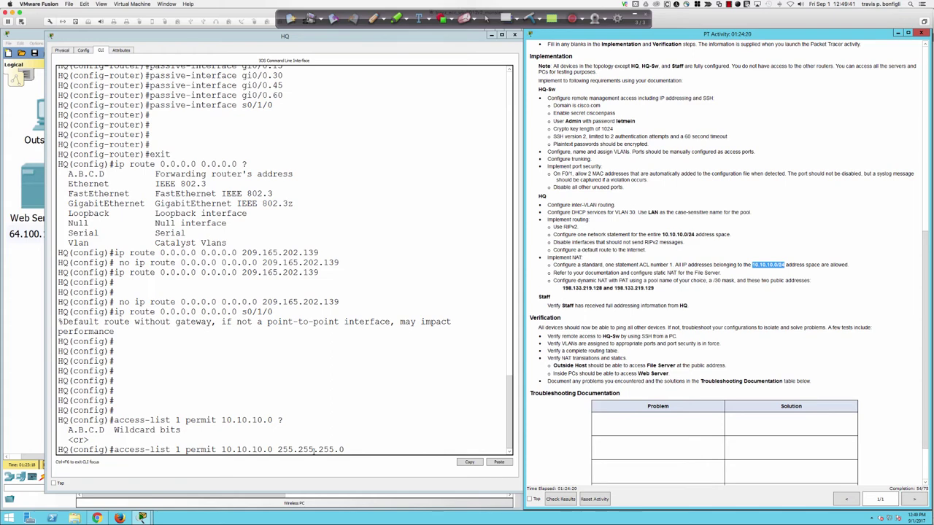
{"action": "left_click", "coordinate": [388, 440]}
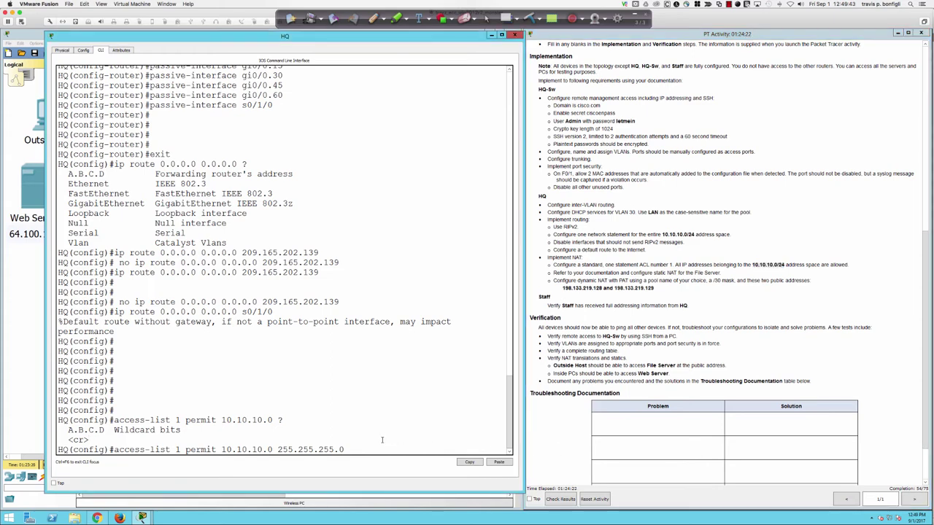
{"action": "key", "text": "Return"}
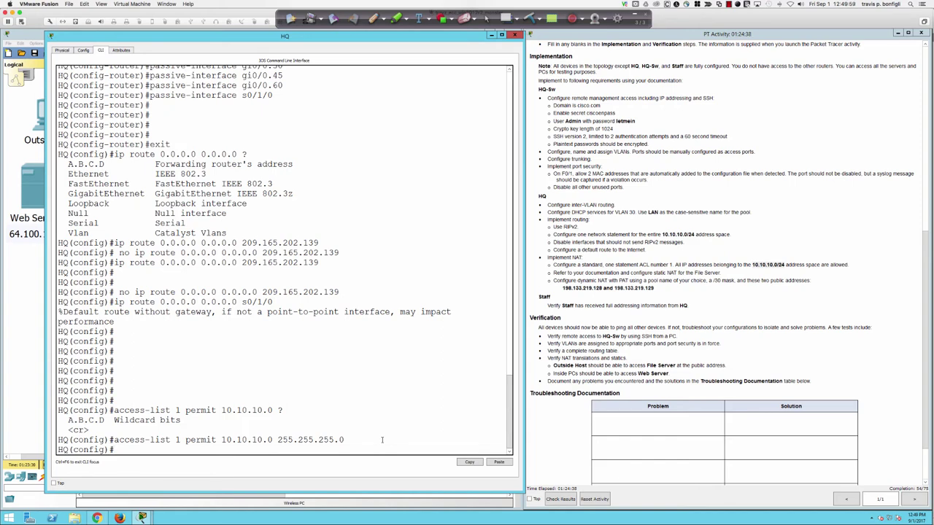
Remove the access-list entry that uses the wrong 255.255.255.0 mask with 'no access-list'
{"action": "key", "text": "Up"}
{"action": "key", "text": "BackSpace"}
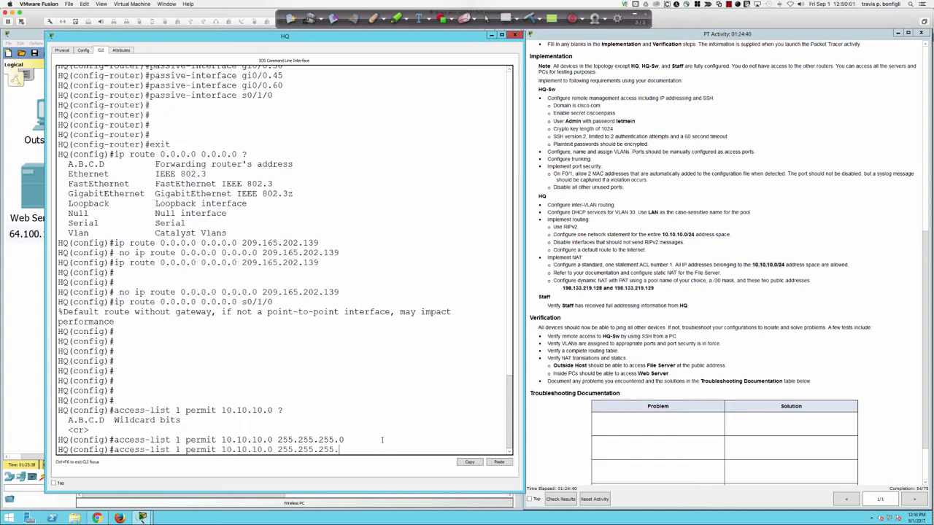
{"action": "type", "text": "5.0"}
{"action": "type", "text": "no"}
{"action": "key", "text": "Return"}
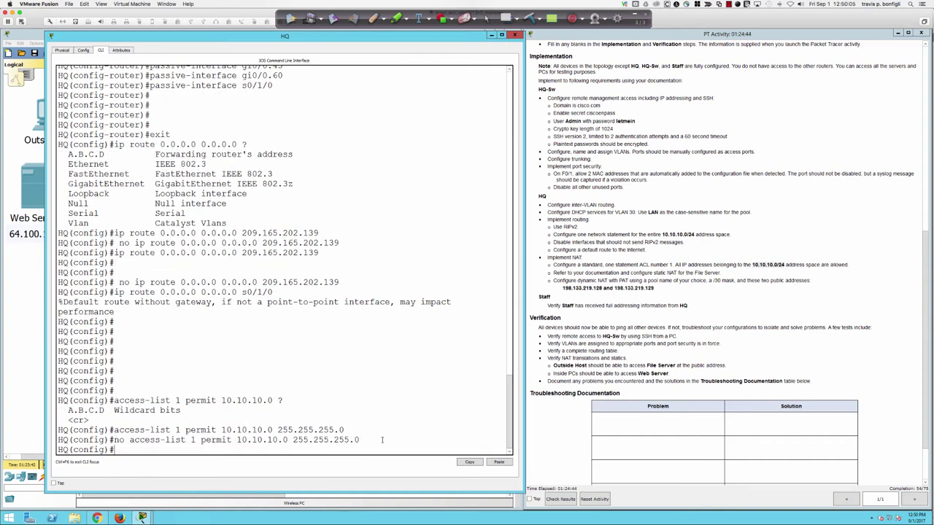
Re-enter 'access-list 1 permit 10.10.10.0 0.0.0.255' with the correct wildcard
{"action": "key", "text": "Up"}
{"action": "key", "text": "Up"}
{"action": "key", "text": "BackSpace"}
{"action": "key", "text": "BackSpace"}
{"action": "key", "text": "BackSpace"}
{"action": "key", "text": "BackSpace"}
{"action": "key", "text": "BackSpace"}
{"action": "key", "text": "BackSpace"}
{"action": "key", "text": "BackSpace"}
{"action": "key", "text": "BackSpace"}
{"action": "key", "text": "BackSpace"}
{"action": "key", "text": "BackSpace"}
{"action": "key", "text": "BackSpace"}
{"action": "key", "text": "BackSpace"}
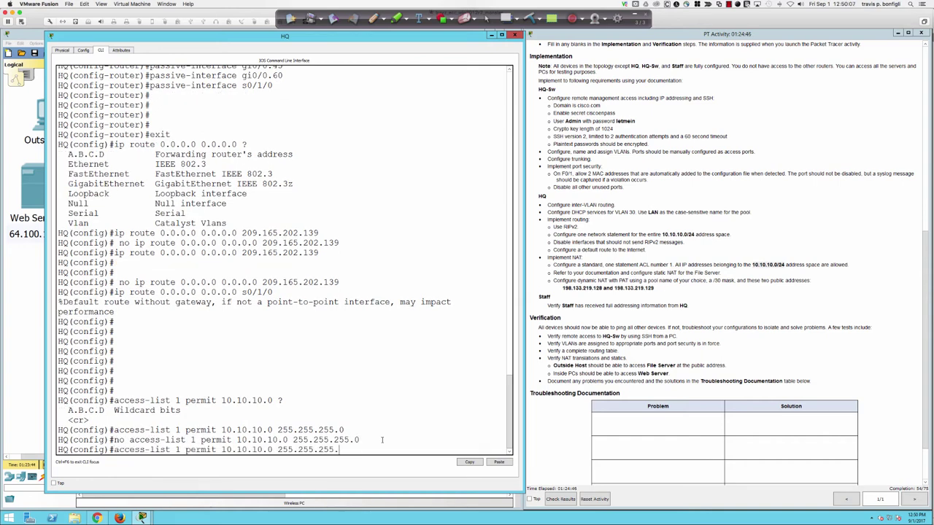
{"action": "key", "text": "BackSpace"}
{"action": "type", "text": "0.0.0.255"}
{"action": "key", "text": "Return"}
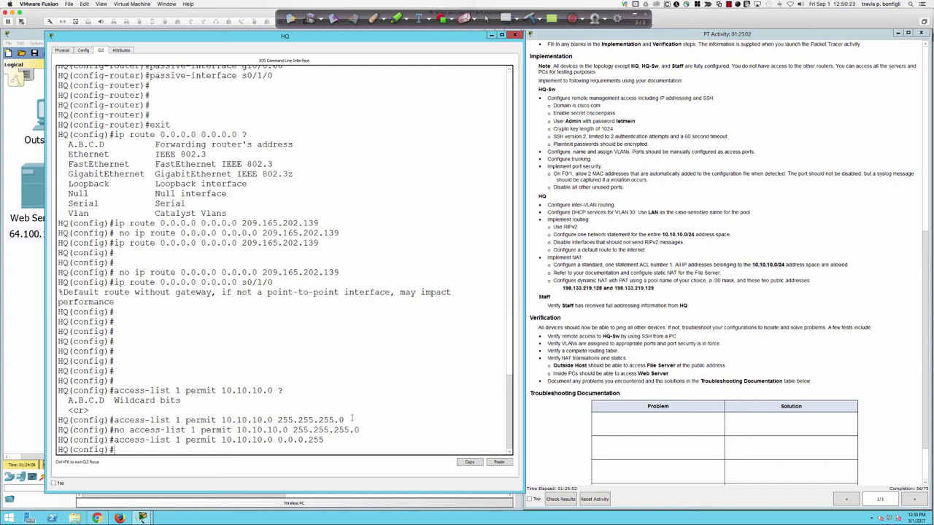
Highlight the wrong 255.255.255.0 mask in the earlier access-list command, then clear the highlight
{"action": "left_click_drag", "start_coordinate": [352, 418], "coordinate": [268, 420]}
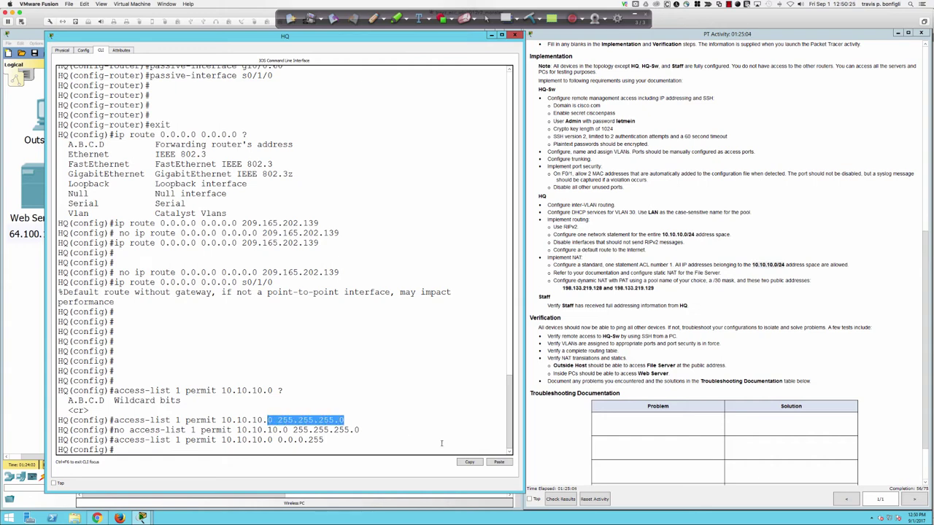
{"action": "left_click", "coordinate": [441, 443]}
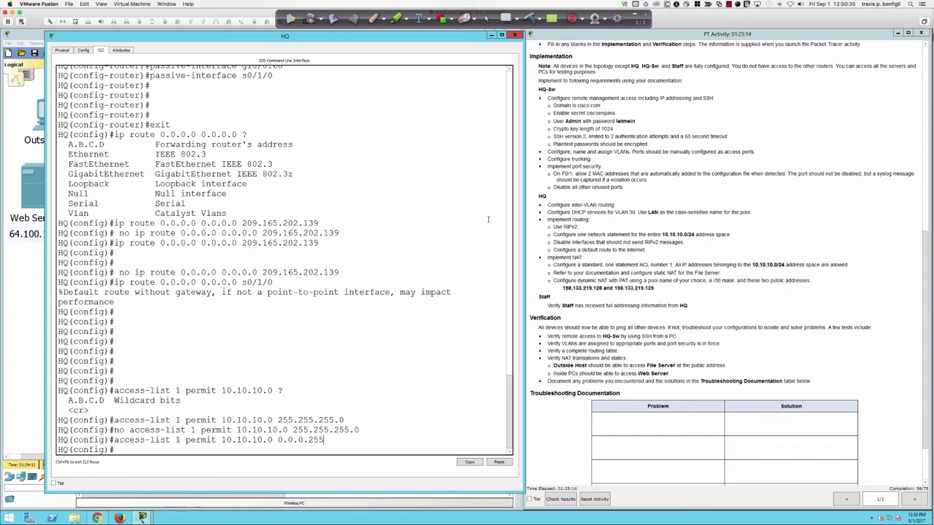
{"action": "left_click", "coordinate": [732, 4]}
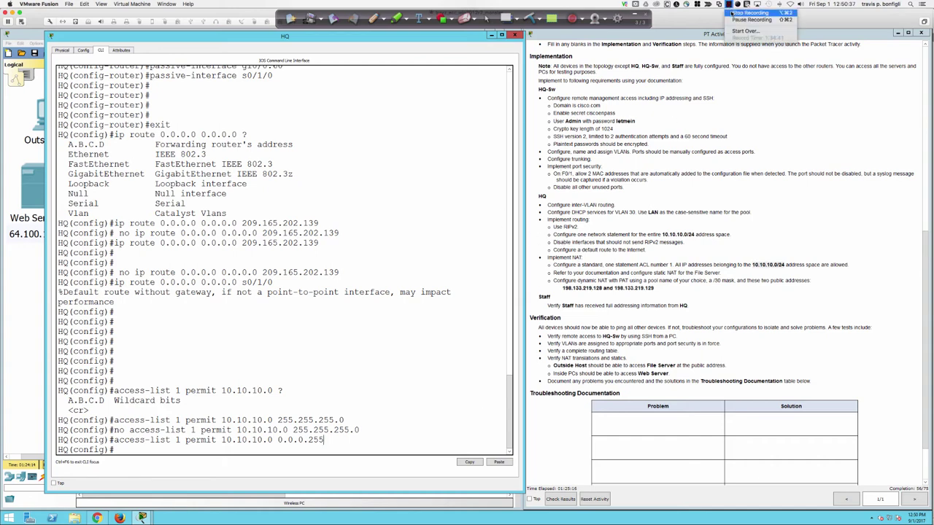
{"action": "left_click", "coordinate": [735, 20]}
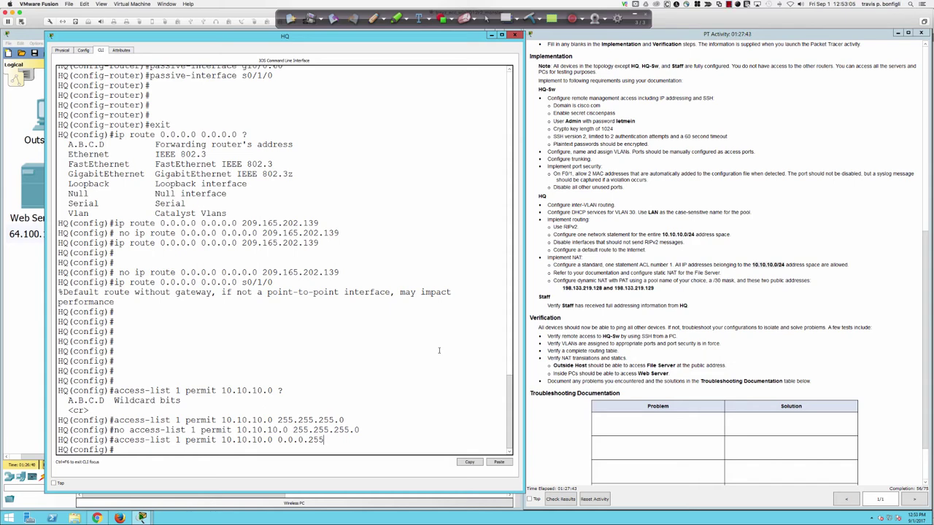
{"action": "key", "text": "Return"}
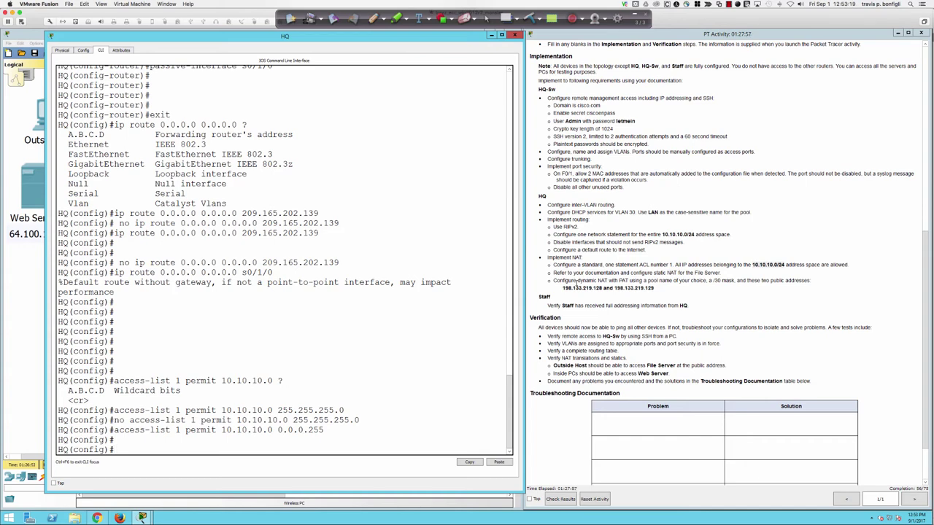
Mark the File Server static NAT instruction, scroll to the Addressing Table, and shift the console right
{"action": "left_click_drag", "start_coordinate": [556, 273], "coordinate": [720, 272]}
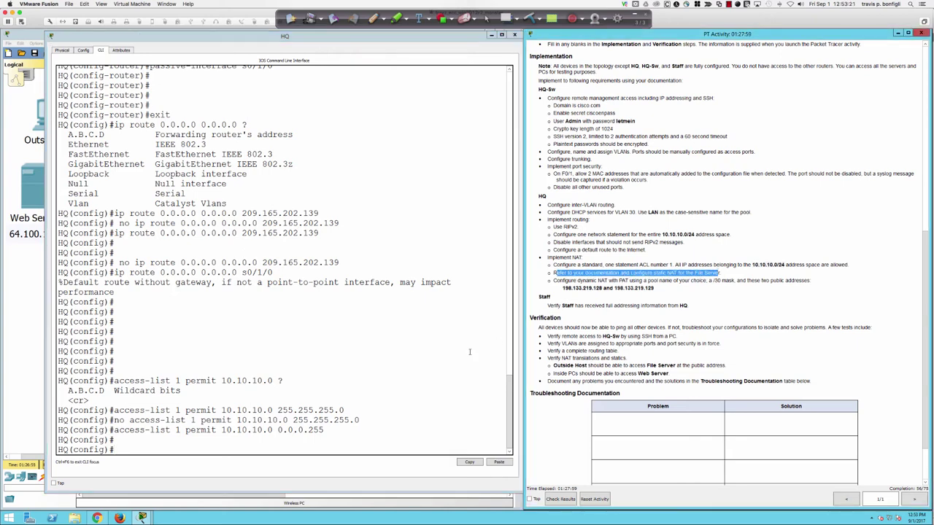
{"action": "left_click", "coordinate": [411, 370]}
{"action": "scroll", "coordinate": [619, 342], "scroll_direction": "up", "scroll_amount": 3}
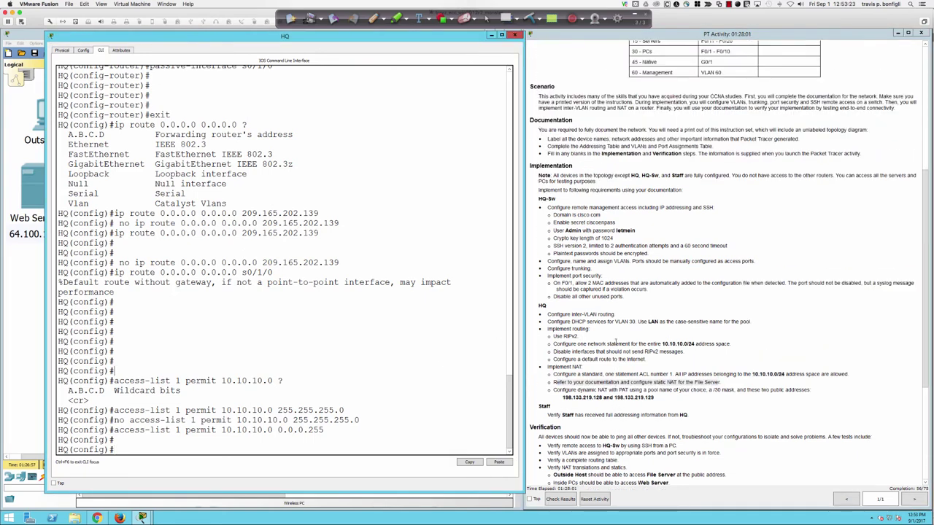
{"action": "scroll", "coordinate": [616, 340], "scroll_direction": "up", "scroll_amount": 5}
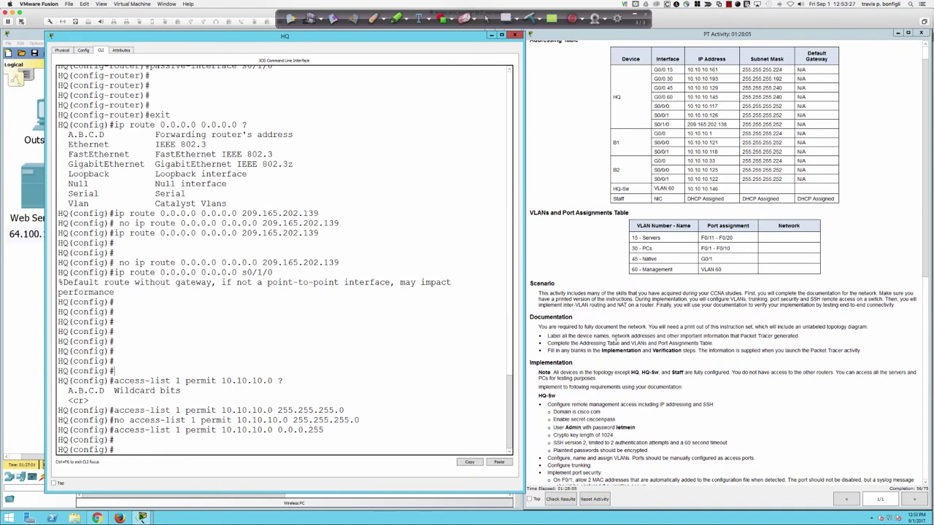
{"action": "scroll", "coordinate": [616, 340], "scroll_direction": "down", "scroll_amount": 2}
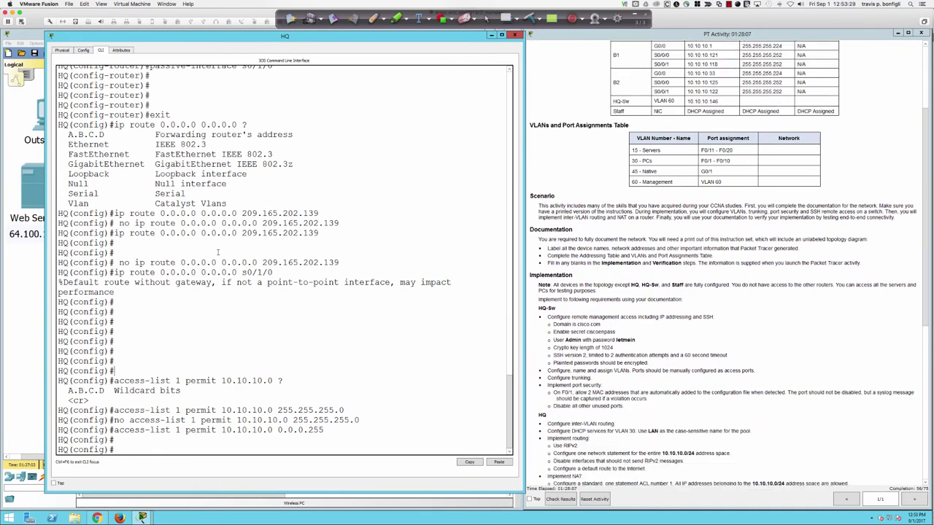
{"action": "left_click_drag", "start_coordinate": [134, 42], "coordinate": [304, 49]}
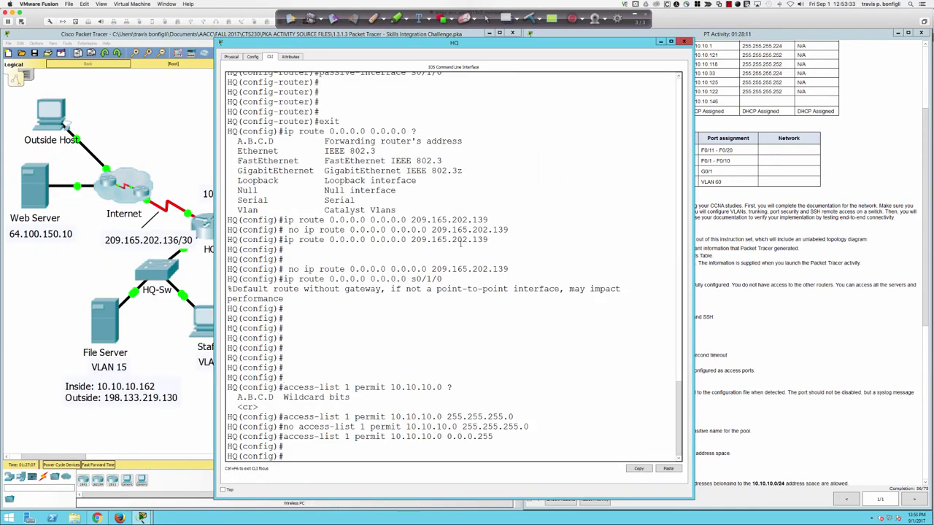
Enter 'ip nat inside source static 10.10.10.162 198.133.219.130' on HQ, using ? help and Tab
{"action": "key", "text": "Return"}
{"action": "key", "text": "Return"}
{"action": "key", "text": "Return"}
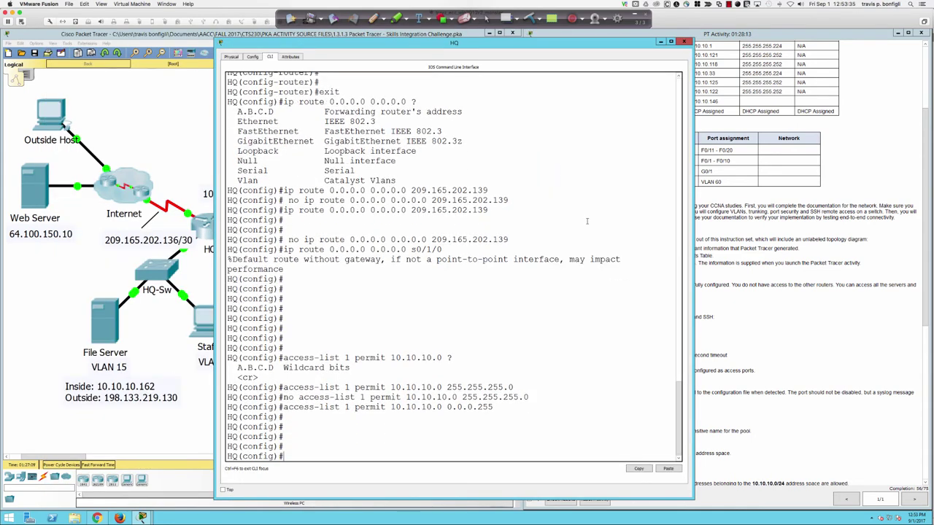
{"action": "type", "text": "ip nat ?inside"}
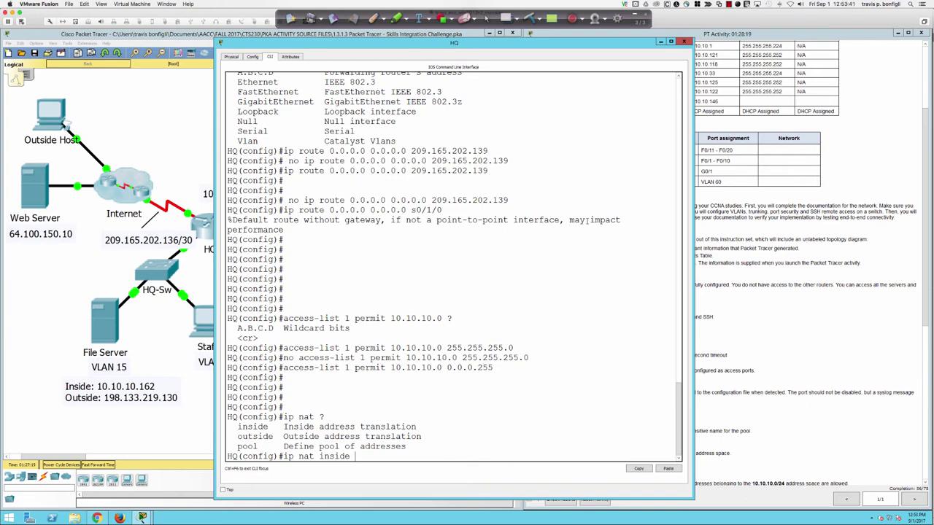
{"action": "type", "text": " ?"}
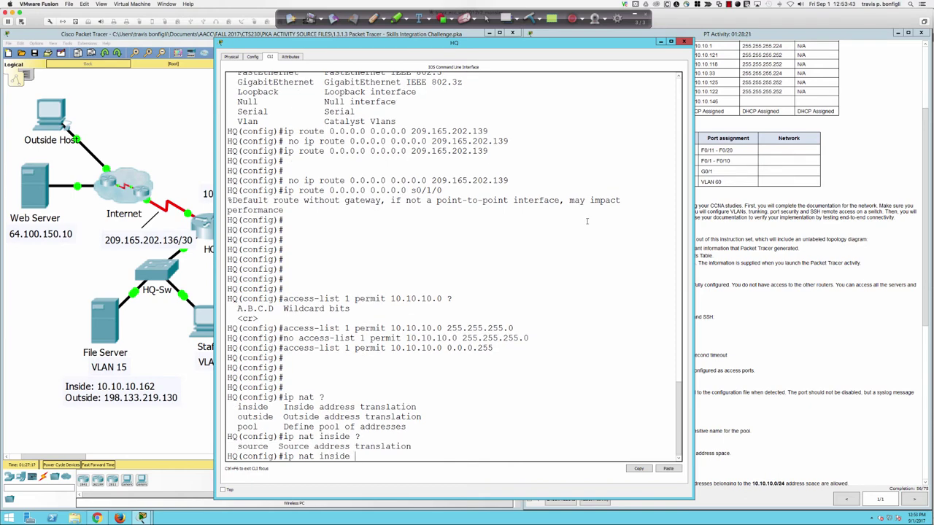
{"action": "type", "text": "sou"}
{"action": "key", "text": "Tab"}
{"action": "type", "text": "st"}
{"action": "key", "text": "Tab"}
{"action": "type", "text": "?"}
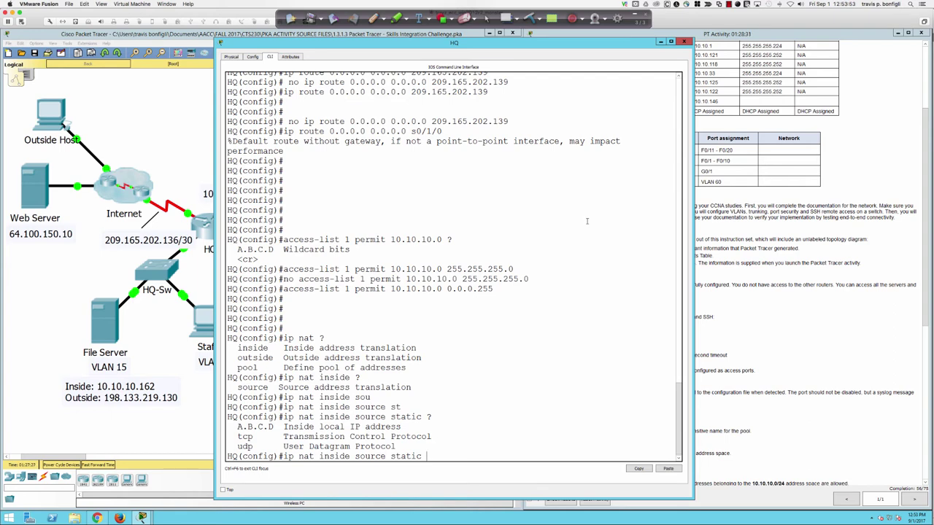
{"action": "type", "text": "10.10.10."}
{"action": "type", "text": "16"}
{"action": "type", "text": "?"}
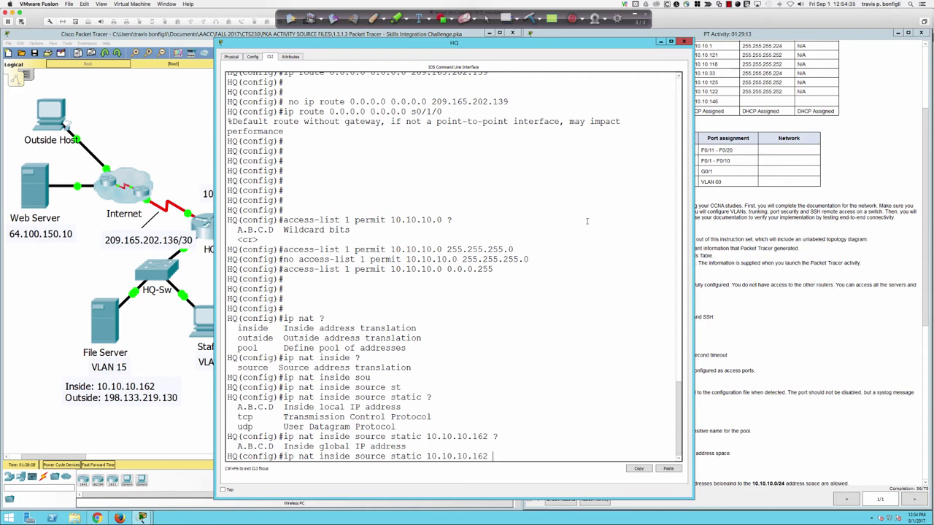
{"action": "type", "text": "198.133.219.130"}
{"action": "key", "text": "Return"}
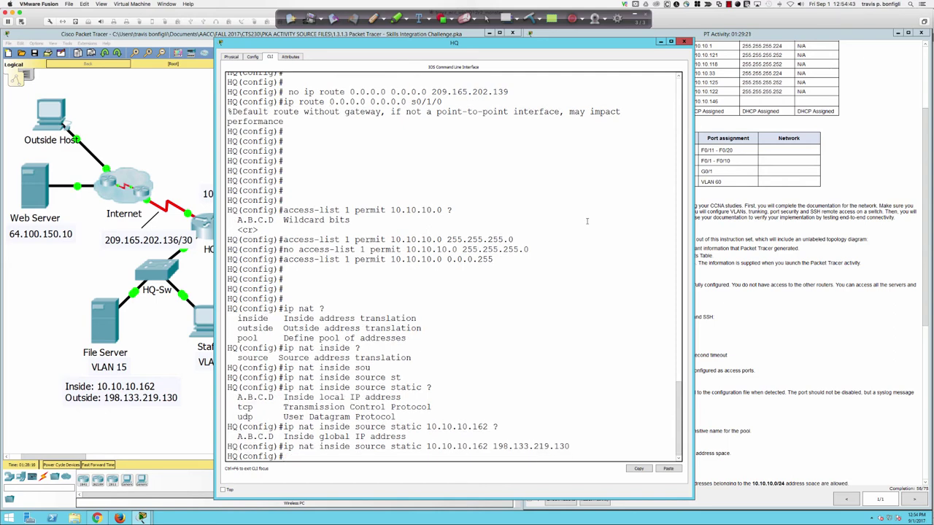
{"action": "key", "text": "Return"}
{"action": "key", "text": "Return"}
{"action": "key", "text": "Return"}
{"action": "key", "text": "Return"}
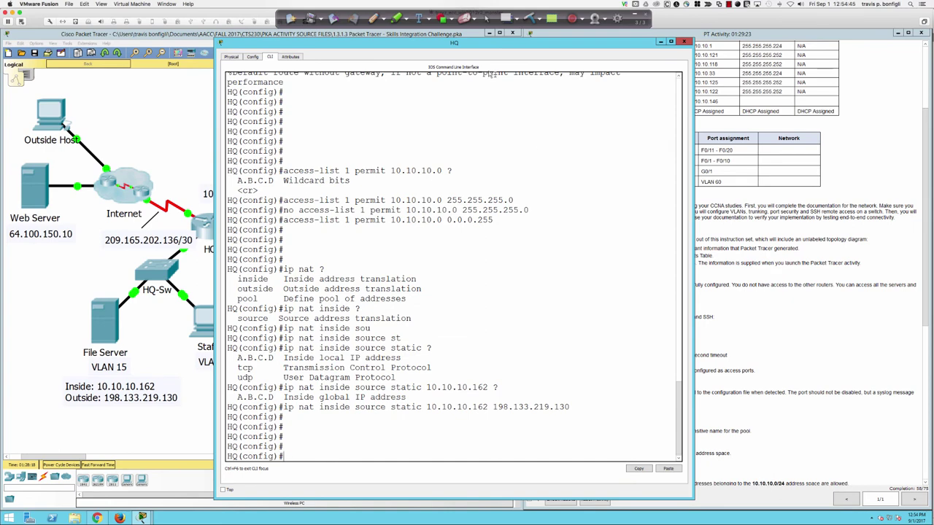
{"action": "left_click_drag", "start_coordinate": [481, 48], "coordinate": [425, 48]}
{"action": "left_click", "coordinate": [760, 301]}
{"action": "scroll", "coordinate": [604, 383], "scroll_direction": "down", "scroll_amount": 3}
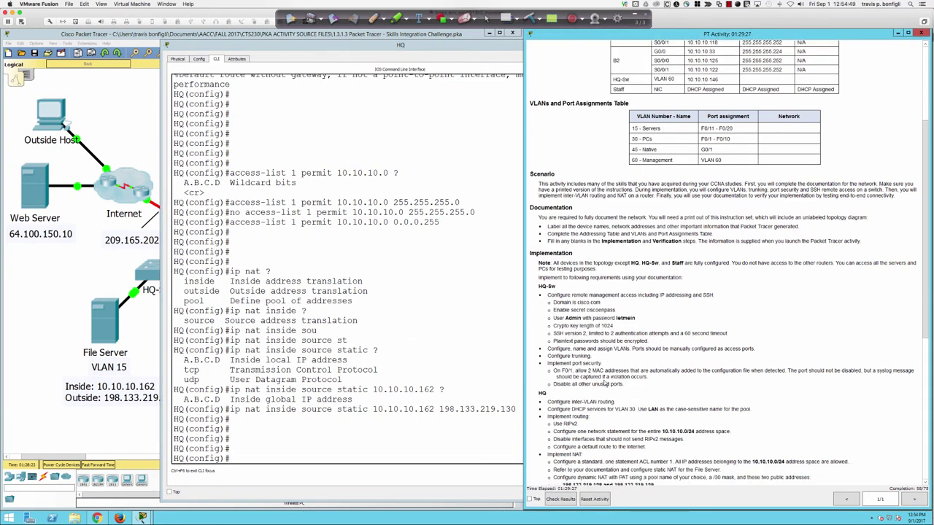
{"action": "scroll", "coordinate": [604, 382], "scroll_direction": "down", "scroll_amount": 4}
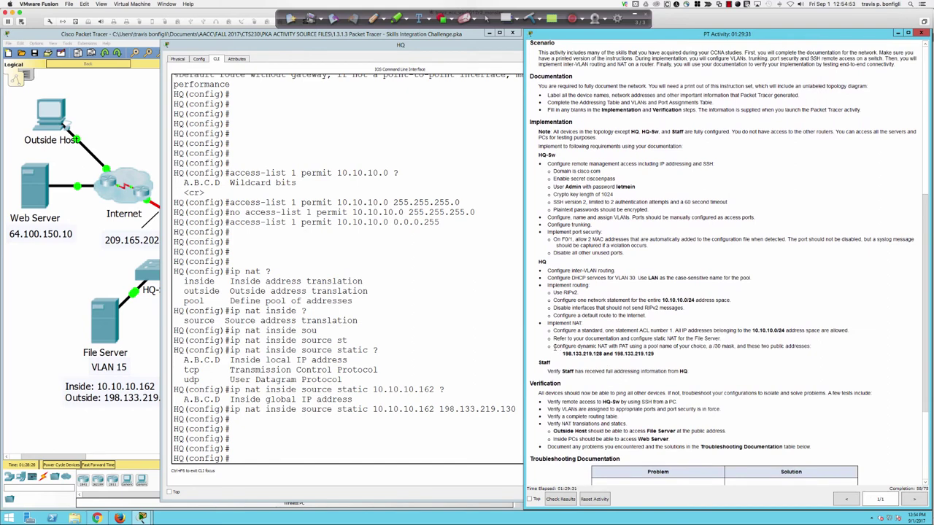
{"action": "left_click_drag", "start_coordinate": [554, 347], "coordinate": [660, 354]}
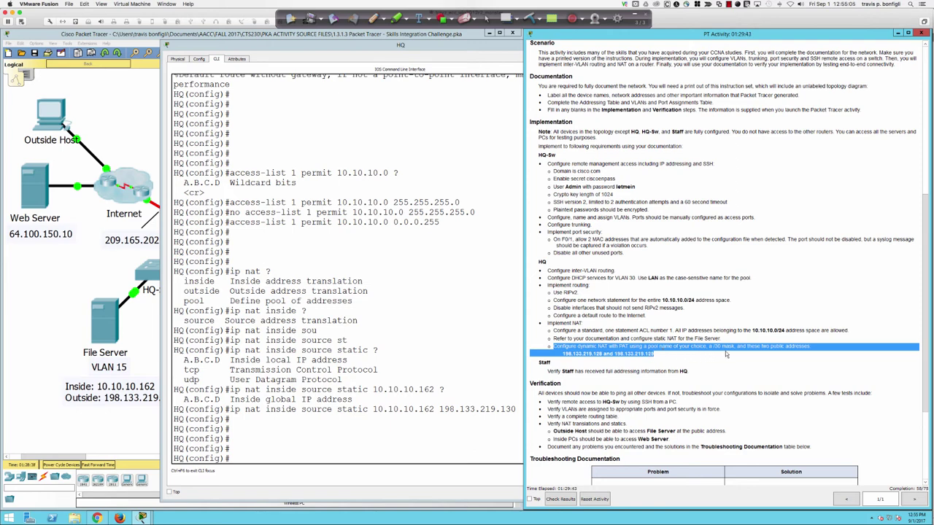
{"action": "left_click", "coordinate": [562, 354]}
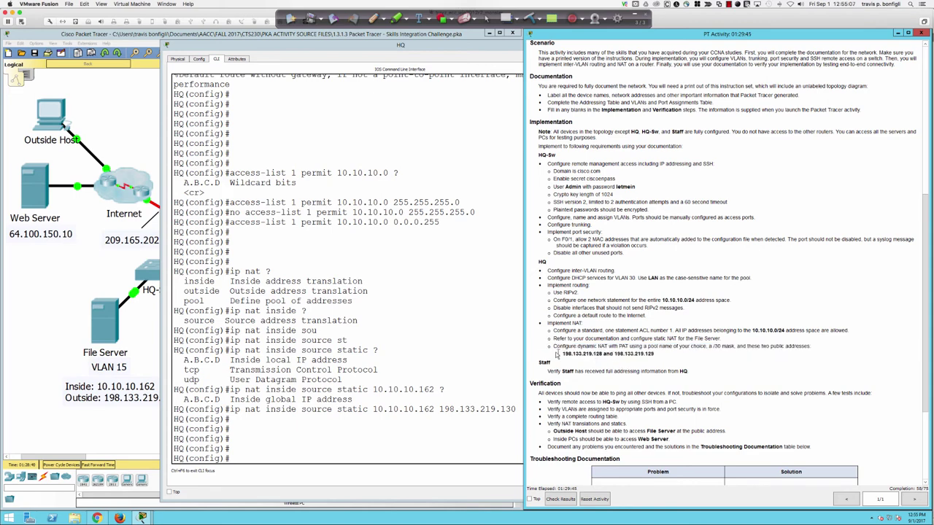
{"action": "left_click_drag", "start_coordinate": [563, 355], "coordinate": [657, 355]}
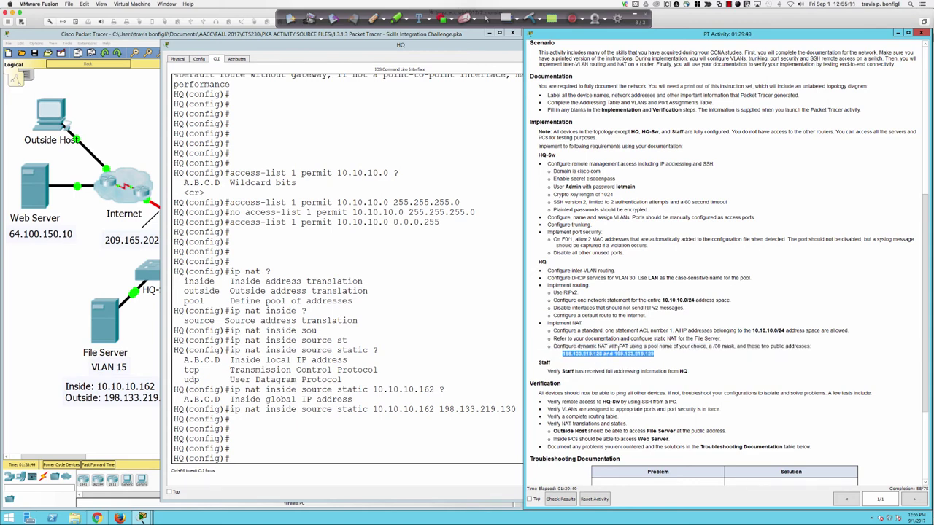
{"action": "left_click", "coordinate": [417, 413]}
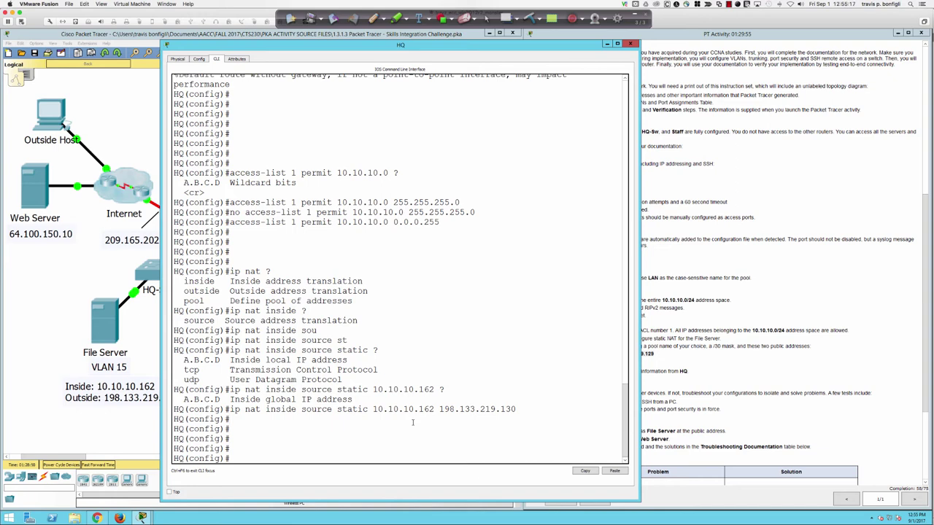
Begin the HQ command 'ip nat pool NAT_POOL_v4', checking options with ? help
{"action": "key", "text": "Return"}
{"action": "key", "text": "Return"}
{"action": "key", "text": "Return"}
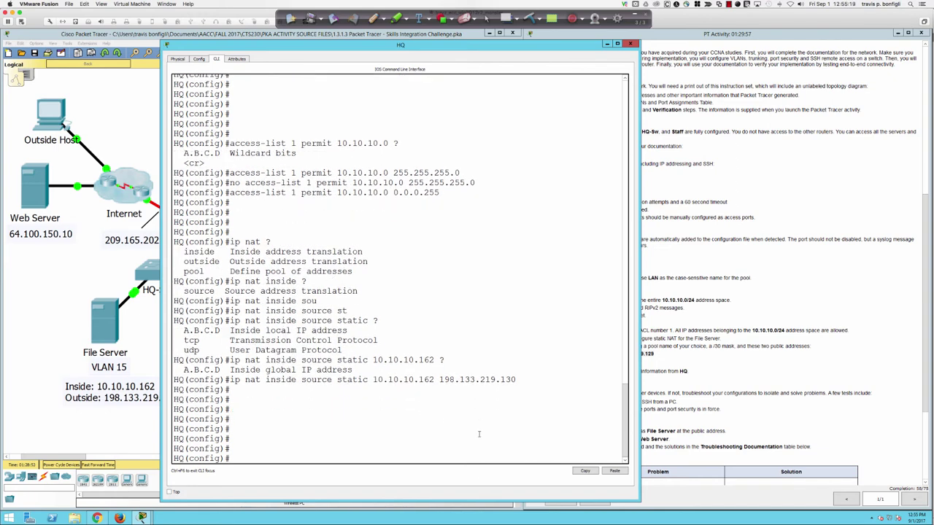
{"action": "type", "text": "ip nat"}
{"action": "left_click", "coordinate": [721, 370]}
{"action": "type", "text": "?"}
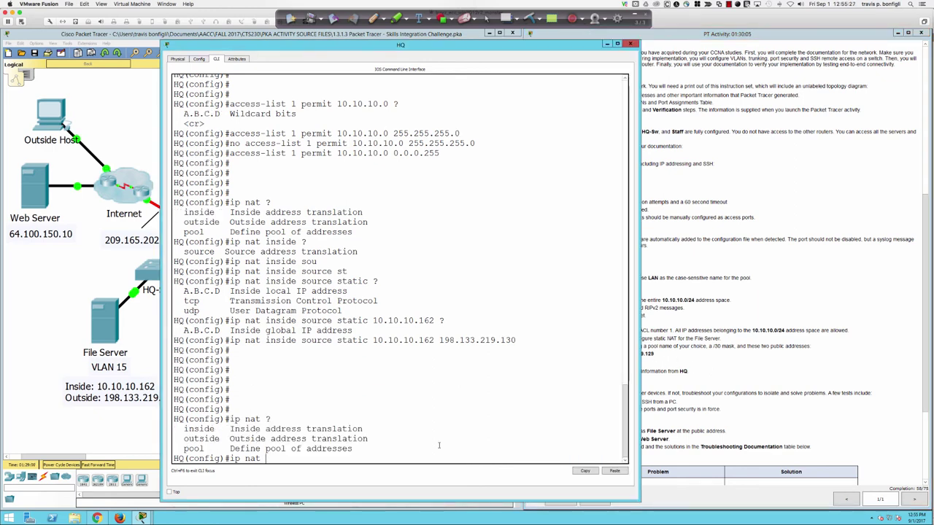
{"action": "type", "text": "poo"}
{"action": "key", "text": "Tab"}
{"action": "type", "text": "?"}
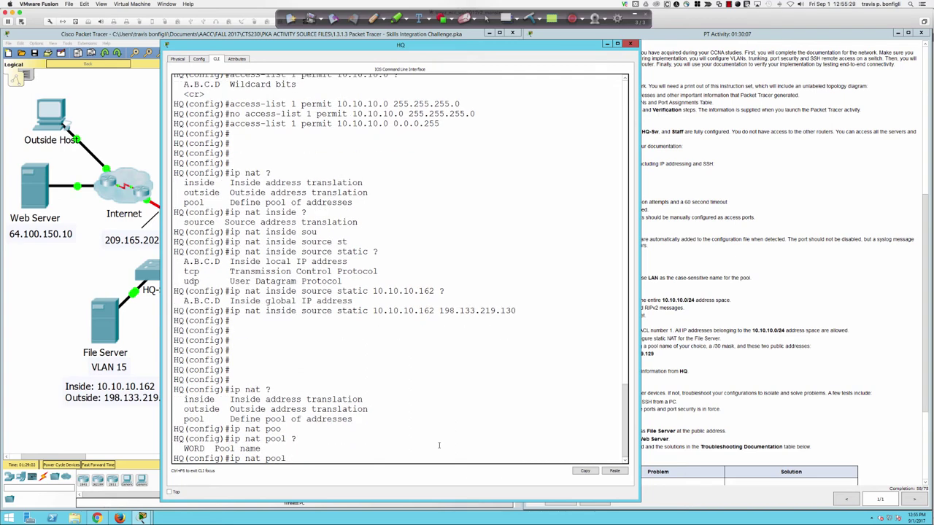
{"action": "type", "text": "NAT_POOL_ v4 ?"}
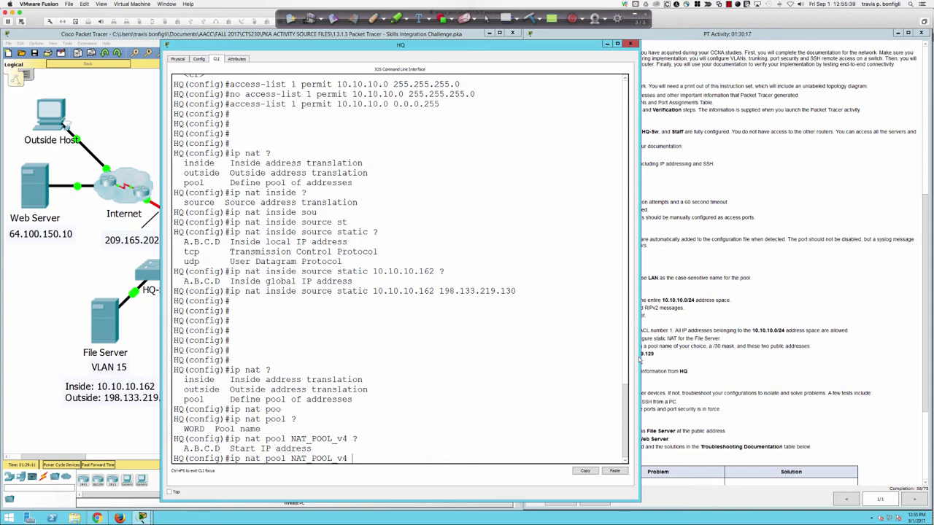
Widen the console and finish the pool as 198.133.219.128–198.133.219.129 netmask 255.255.255.252
{"action": "left_click_drag", "start_coordinate": [639, 361], "coordinate": [512, 358]}
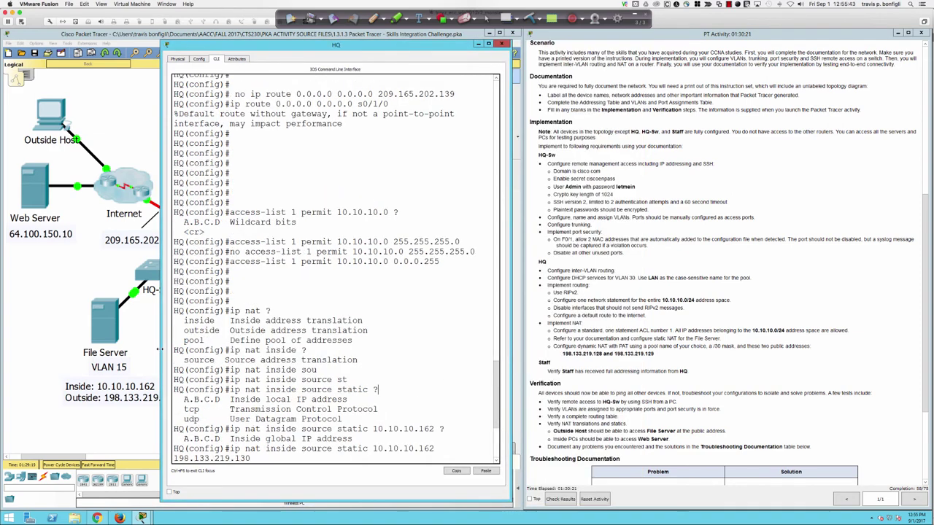
{"action": "left_click_drag", "start_coordinate": [159, 349], "coordinate": [33, 350]}
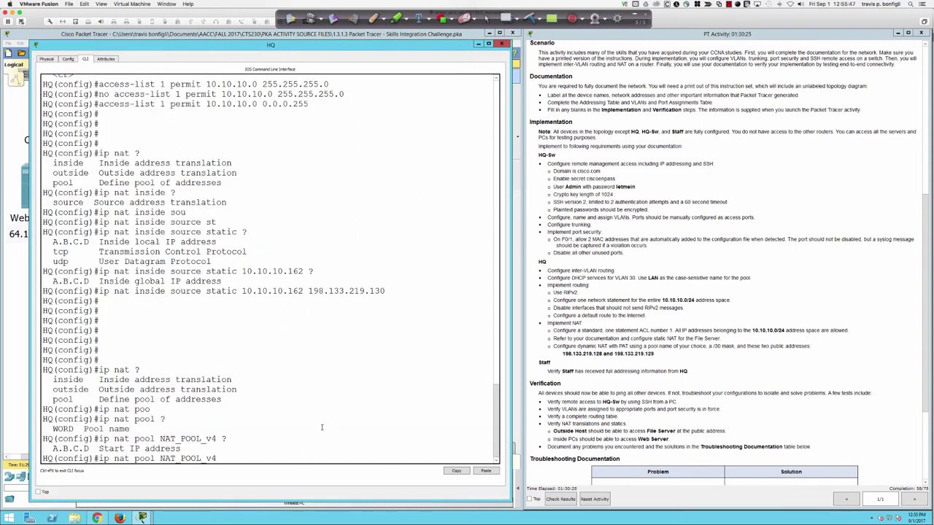
{"action": "type", "text": "198.133.219.128 ?"}
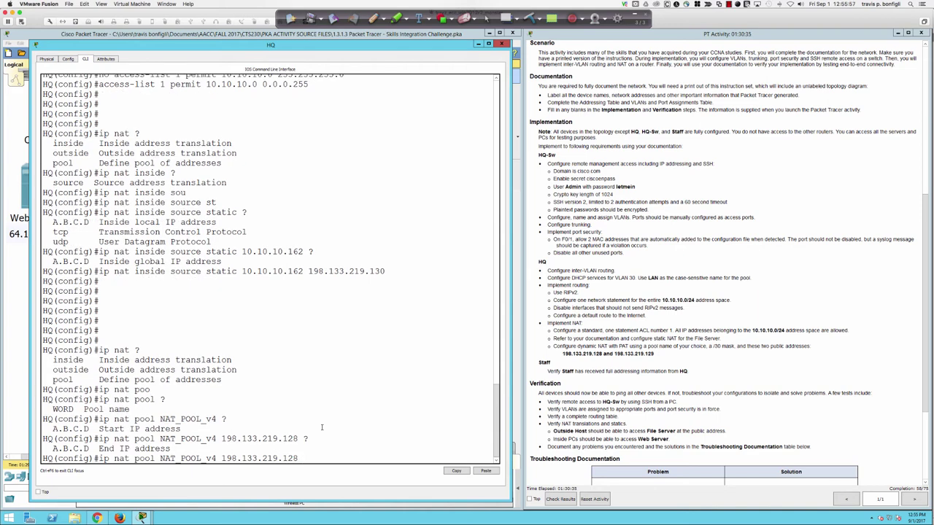
{"action": "type", "text": "198.133.219.129 ?"}
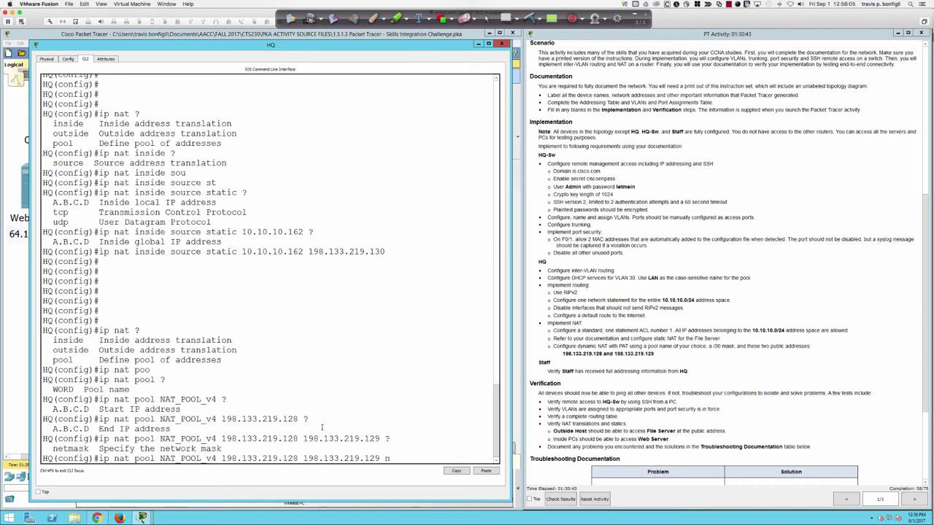
{"action": "type", "text": "net"}
{"action": "key", "text": "Tab"}
{"action": "type", "text": "?"}
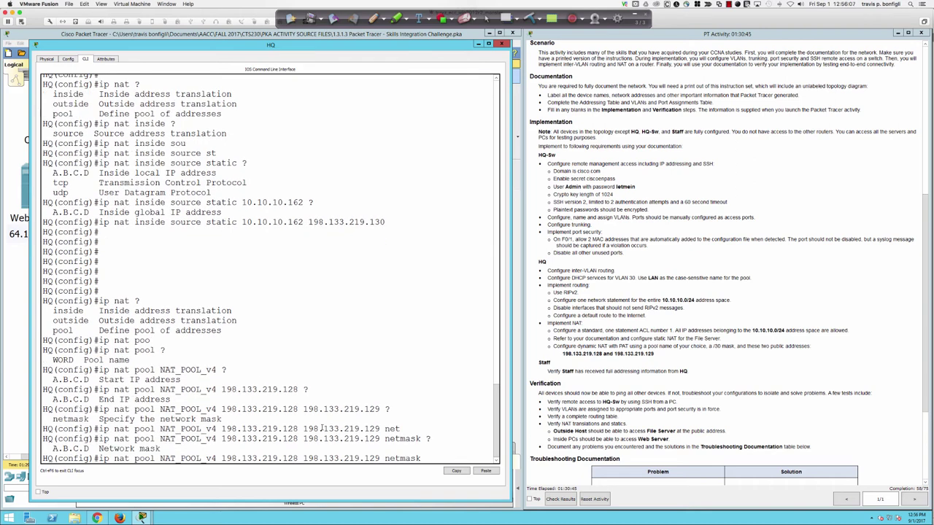
{"action": "type", "text": "255.255.255.252"}
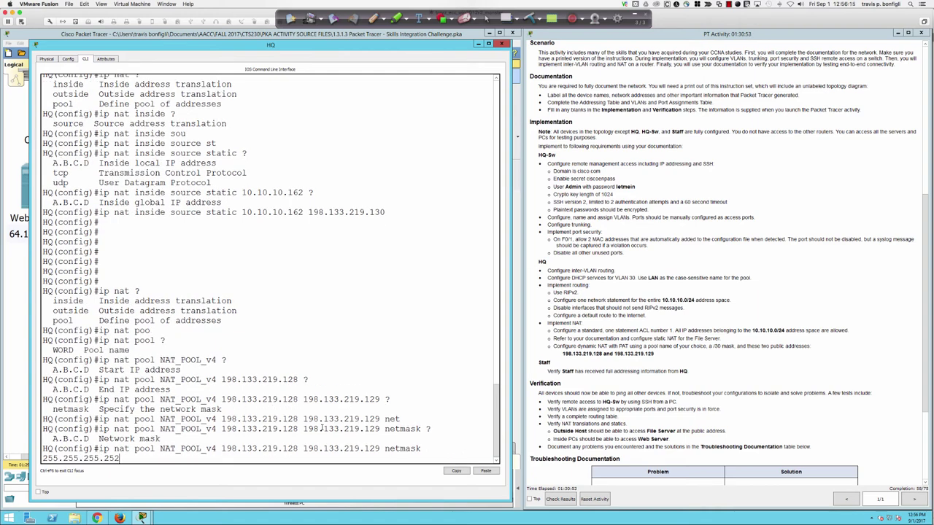
{"action": "key", "text": "Return"}
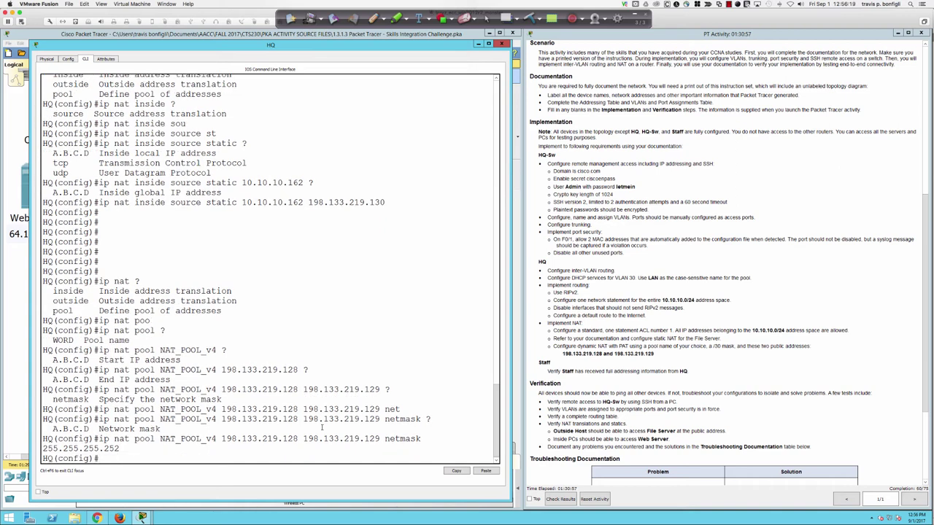
{"action": "key", "text": "Return"}
{"action": "key", "text": "Return"}
{"action": "key", "text": "Return"}
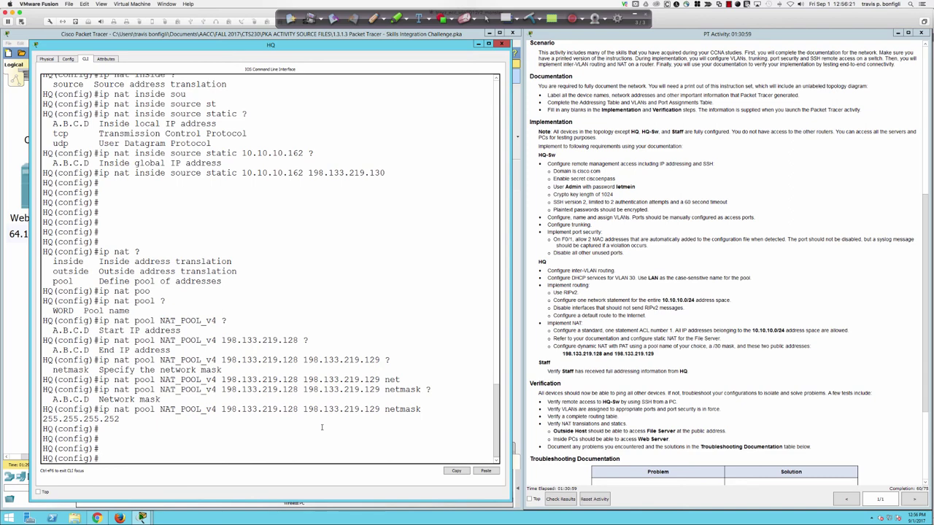
{"action": "key", "text": "Return"}
{"action": "key", "text": "Return"}
{"action": "key", "text": "Return"}
{"action": "key", "text": "Return"}
{"action": "key", "text": "Return"}
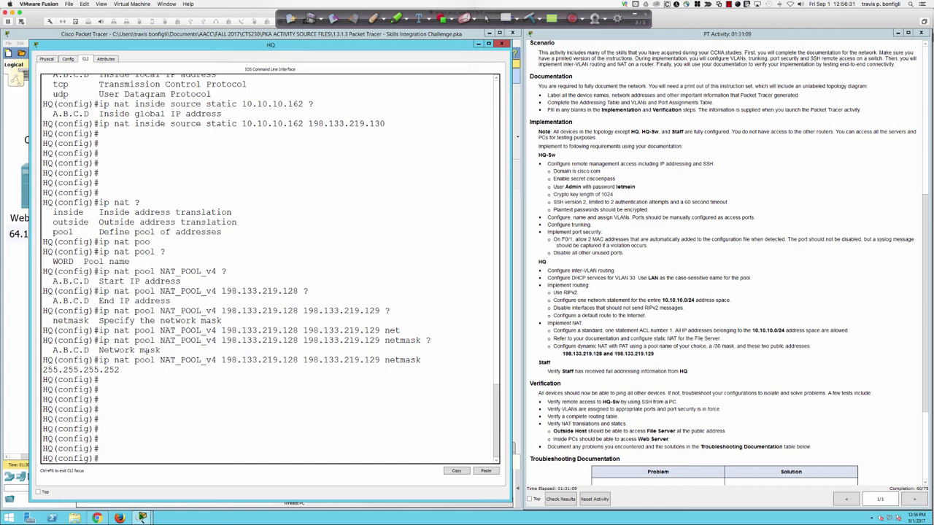
{"action": "left_click_drag", "start_coordinate": [100, 360], "coordinate": [295, 359]}
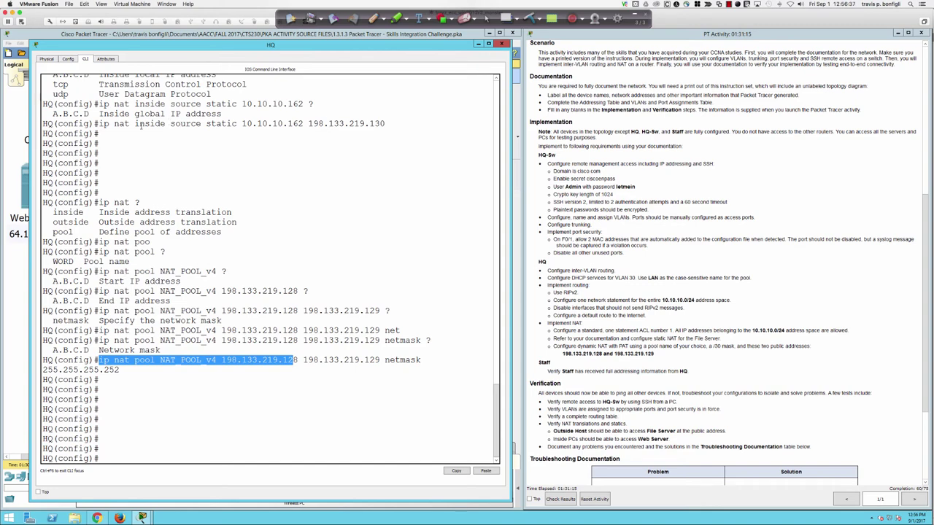
{"action": "scroll", "coordinate": [179, 259], "scroll_direction": "up", "scroll_amount": 3}
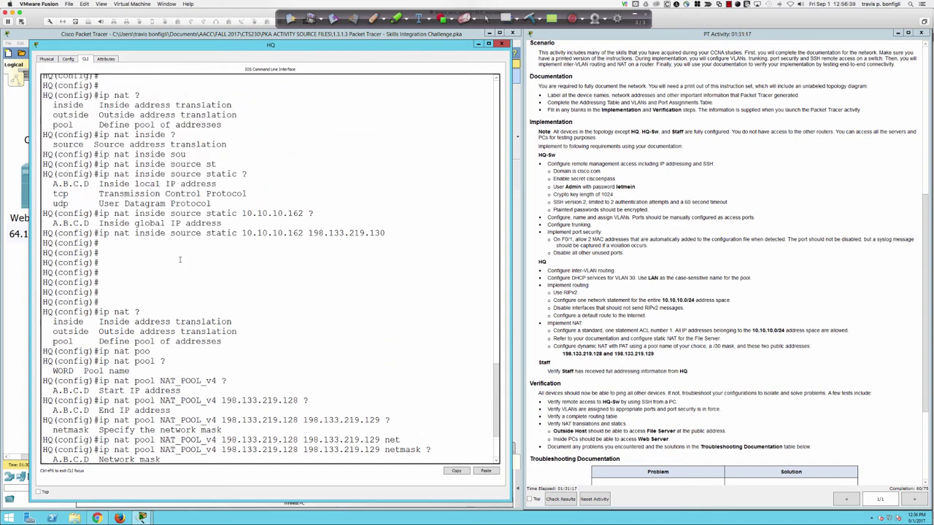
{"action": "scroll", "coordinate": [179, 259], "scroll_direction": "up", "scroll_amount": 3}
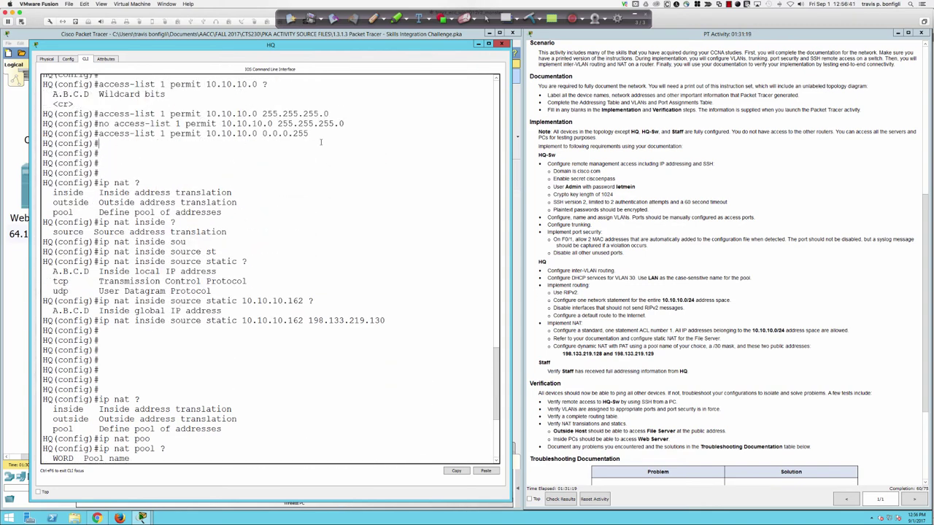
{"action": "left_click_drag", "start_coordinate": [320, 143], "coordinate": [98, 135]}
{"action": "scroll", "coordinate": [263, 267], "scroll_direction": "down", "scroll_amount": 7}
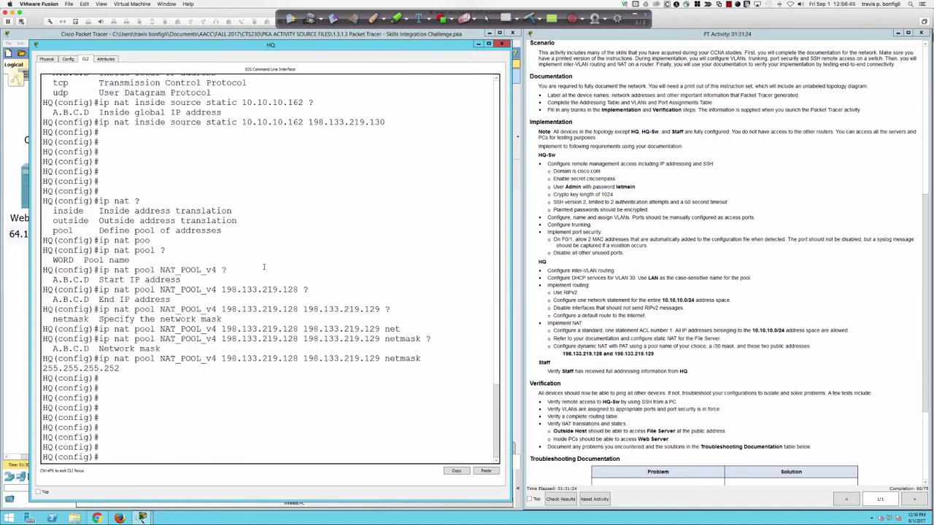
{"action": "left_click_drag", "start_coordinate": [130, 358], "coordinate": [420, 359]}
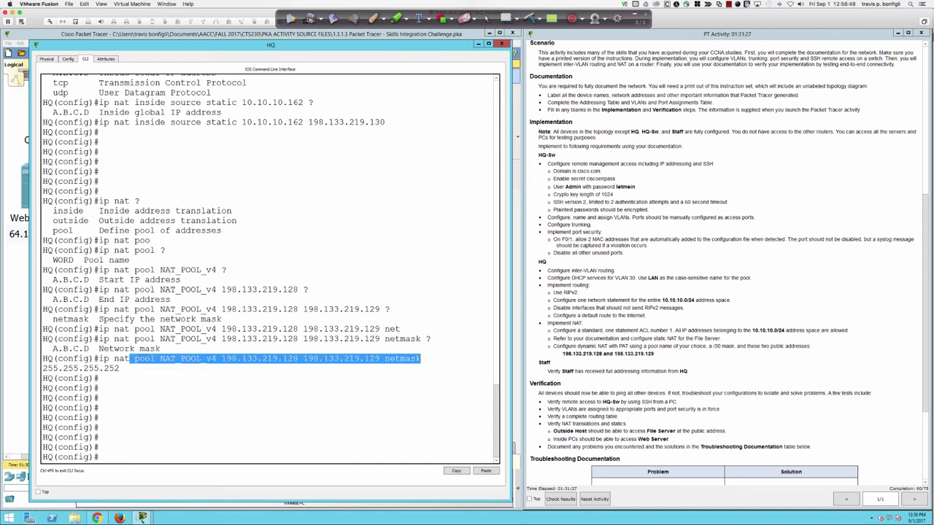
{"action": "left_click", "coordinate": [433, 352]}
{"action": "key", "text": "Up"}
{"action": "type", "text": "?"}
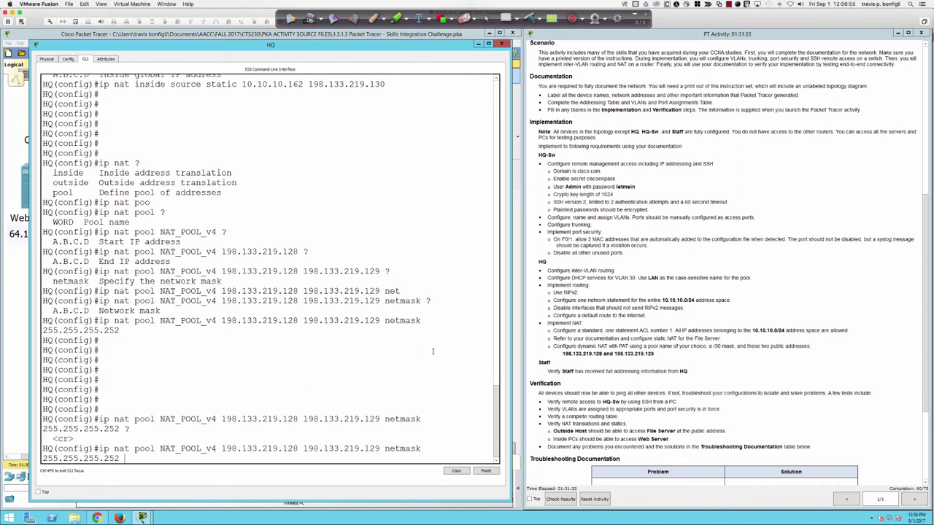
{"action": "key", "text": "BackSpace"}
{"action": "key", "text": "BackSpace"}
{"action": "key", "text": "BackSpace"}
{"action": "key", "text": "BackSpace"}
{"action": "key", "text": "BackSpace"}
{"action": "key", "text": "BackSpace"}
{"action": "key", "text": "BackSpace"}
{"action": "key", "text": "BackSpace"}
{"action": "key", "text": "BackSpace"}
{"action": "key", "text": "BackSpace"}
{"action": "key", "text": "BackSpace"}
{"action": "key", "text": "BackSpace"}
{"action": "key", "text": "BackSpace"}
{"action": "key", "text": "BackSpace"}
{"action": "key", "text": "BackSpace"}
{"action": "key", "text": "BackSpace"}
{"action": "key", "text": "BackSpace"}
{"action": "key", "text": "BackSpace"}
{"action": "key", "text": "BackSpace"}
{"action": "key", "text": "BackSpace"}
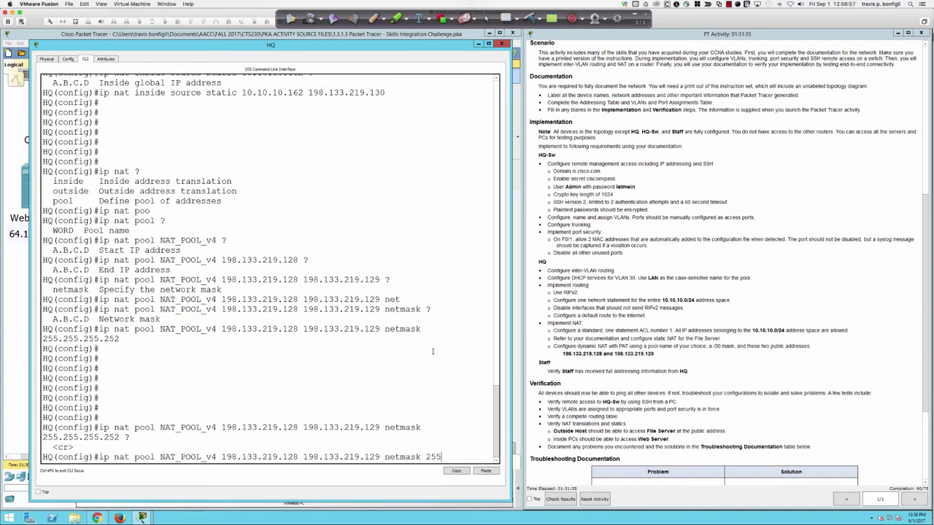
{"action": "key", "text": "BackSpace"}
{"action": "key", "text": "BackSpace"}
{"action": "key", "text": "BackSpace"}
{"action": "key", "text": "BackSpace"}
{"action": "key", "text": "BackSpace"}
{"action": "key", "text": "BackSpace"}
{"action": "key", "text": "BackSpace"}
{"action": "key", "text": "BackSpace"}
{"action": "key", "text": "BackSpace"}
{"action": "key", "text": "BackSpace"}
{"action": "key", "text": "BackSpace"}
{"action": "key", "text": "BackSpace"}
{"action": "key", "text": "BackSpace"}
{"action": "key", "text": "BackSpace"}
{"action": "key", "text": "BackSpace"}
{"action": "key", "text": "BackSpace"}
{"action": "key", "text": "BackSpace"}
{"action": "key", "text": "BackSpace"}
{"action": "key", "text": "BackSpace"}
{"action": "key", "text": "BackSpace"}
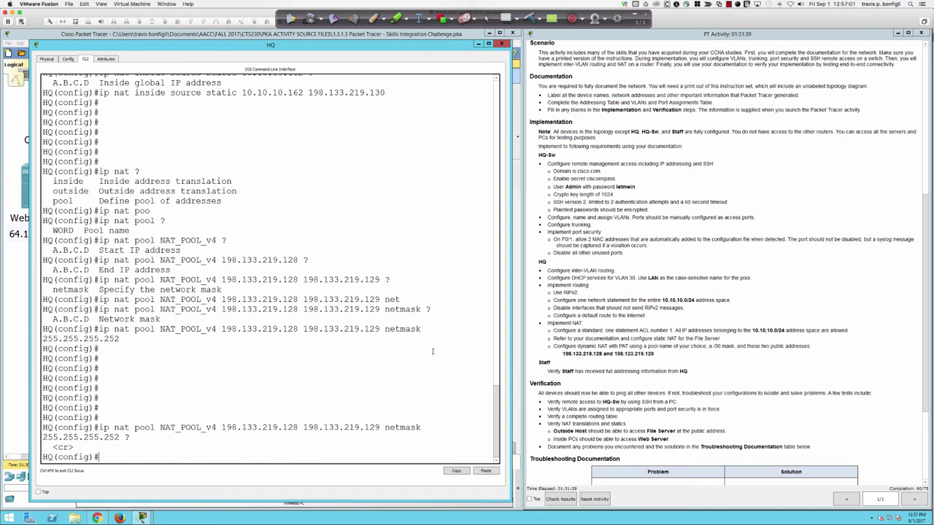
{"action": "key", "text": "Return"}
{"action": "key", "text": "Return"}
{"action": "key", "text": "Return"}
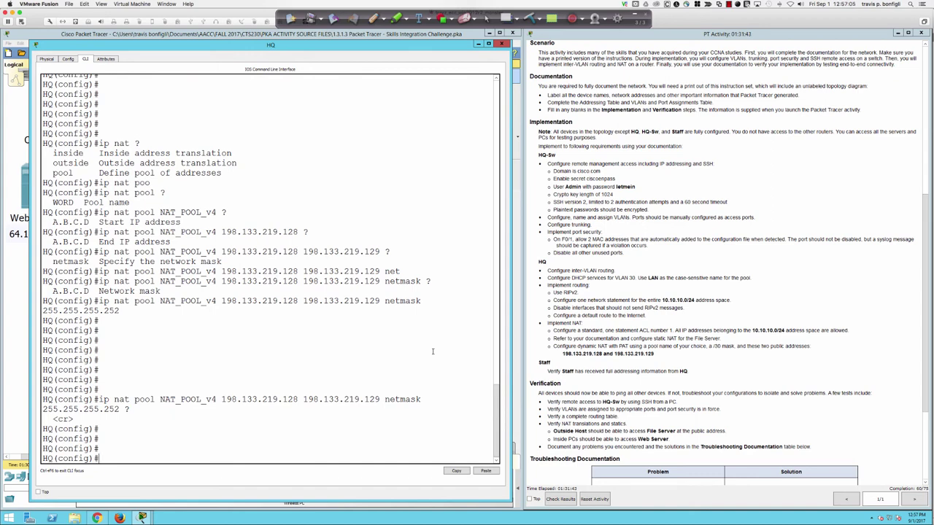
Type 'ip nat inside source list 1 pool NAT_POOL_v4' on HQ with ? help, leaving it unentered
{"action": "type", "text": "ip nat ins"}
{"action": "key", "text": "Tab"}
{"action": "type", "text": "sou"}
{"action": "key", "text": "Tab"}
{"action": "type", "text": "?"}
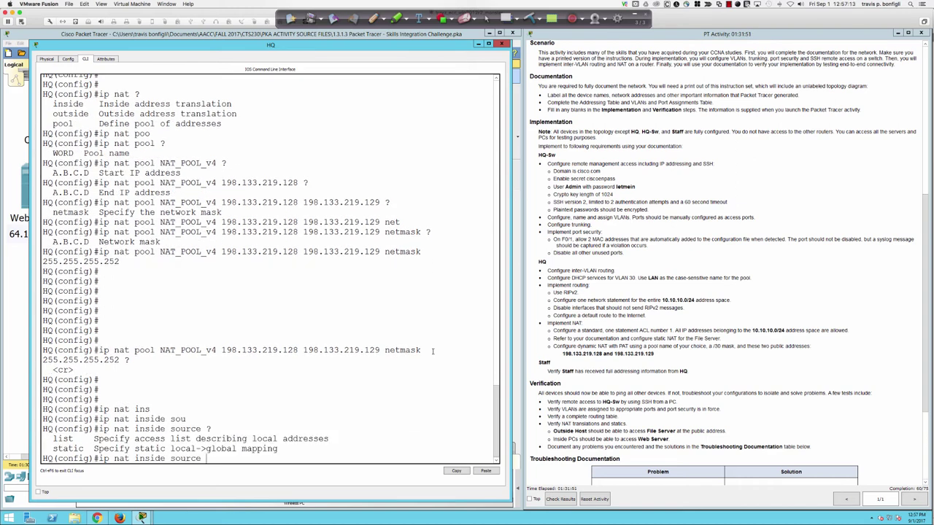
{"action": "type", "text": "list ?"}
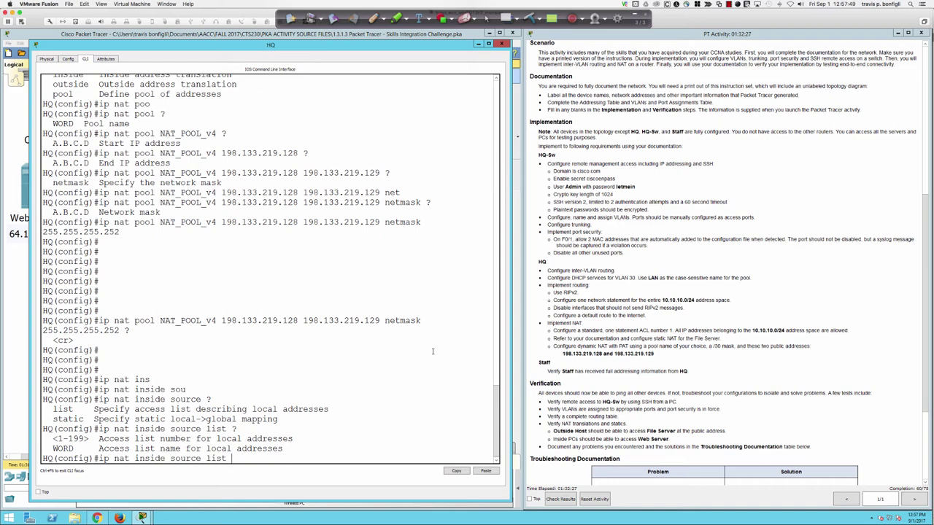
{"action": "type", "text": "1"}
{"action": "key", "text": "BackSpace"}
{"action": "type", "text": "?"}
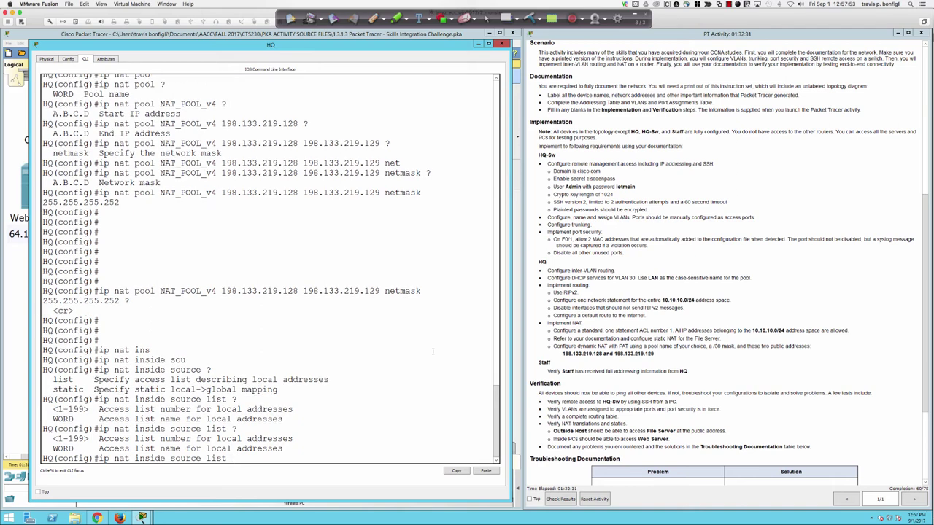
{"action": "type", "text": "1 ?poo"}
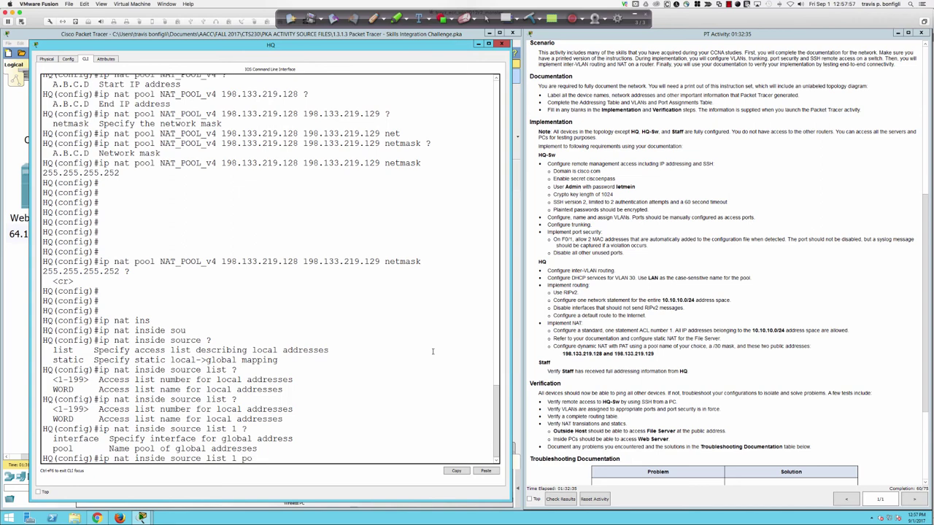
{"action": "key", "text": "Tab"}
{"action": "type", "text": "?"}
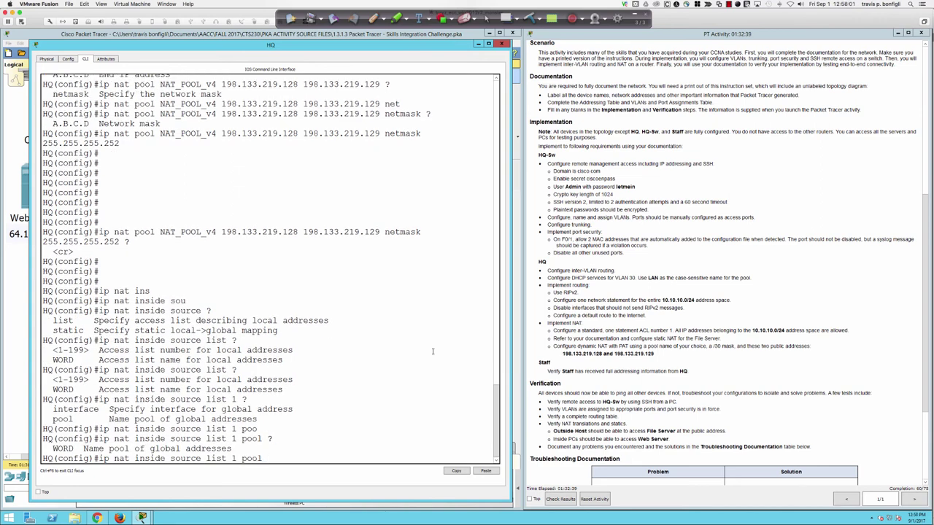
{"action": "type", "text": "NAT_POOL_v4 ?"}
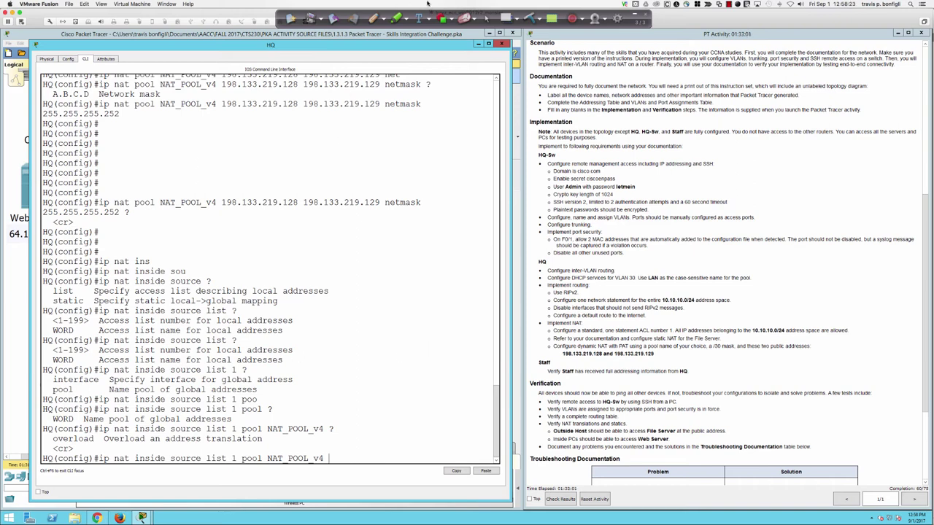
With the red pen, circle 198.133.219.128 and 198.133.219.129 and sketch a stick figure
{"action": "left_click", "coordinate": [373, 19]}
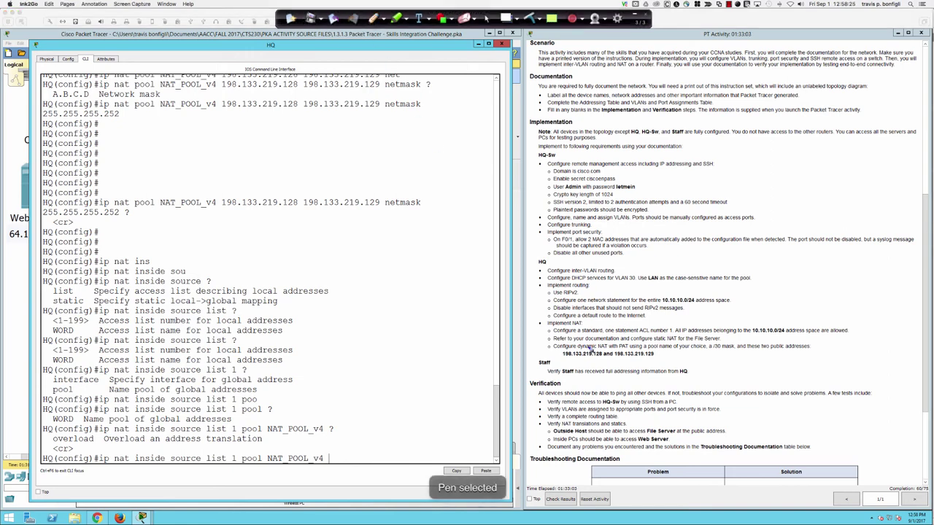
{"action": "mouse_move", "coordinate": [591, 349]}
{"action": "left_mouse_down"}
{"action": "mouse_move", "coordinate": [556, 359]}
{"action": "mouse_move", "coordinate": [603, 351]}
{"action": "mouse_move", "coordinate": [572, 349]}
{"action": "left_mouse_up"}
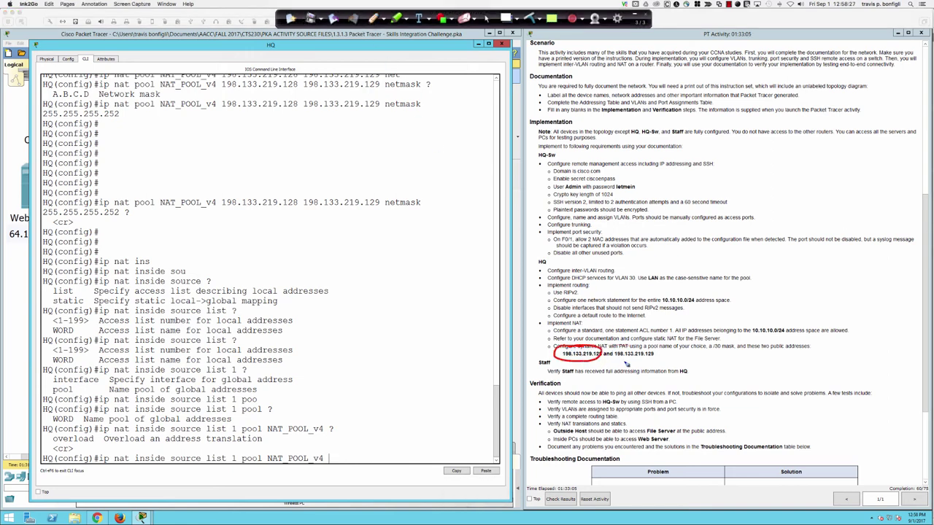
{"action": "mouse_move", "coordinate": [624, 362]}
{"action": "left_mouse_down"}
{"action": "mouse_move", "coordinate": [663, 351]}
{"action": "mouse_move", "coordinate": [618, 347]}
{"action": "left_mouse_up"}
{"action": "mouse_move", "coordinate": [402, 145]}
{"action": "left_mouse_down"}
{"action": "mouse_move", "coordinate": [437, 200]}
{"action": "mouse_move", "coordinate": [393, 144]}
{"action": "left_mouse_up"}
{"action": "left_click_drag", "start_coordinate": [406, 208], "coordinate": [399, 264]}
{"action": "left_click_drag", "start_coordinate": [339, 313], "coordinate": [350, 257]}
{"action": "left_click_drag", "start_coordinate": [345, 268], "coordinate": [457, 258]}
{"action": "mouse_move", "coordinate": [476, 299]}
{"action": "left_mouse_down"}
{"action": "mouse_move", "coordinate": [352, 312]}
{"action": "mouse_move", "coordinate": [343, 365]}
{"action": "mouse_move", "coordinate": [321, 403]}
{"action": "mouse_move", "coordinate": [479, 360]}
{"action": "mouse_move", "coordinate": [461, 401]}
{"action": "left_mouse_up"}
{"action": "left_click_drag", "start_coordinate": [467, 357], "coordinate": [461, 400]}
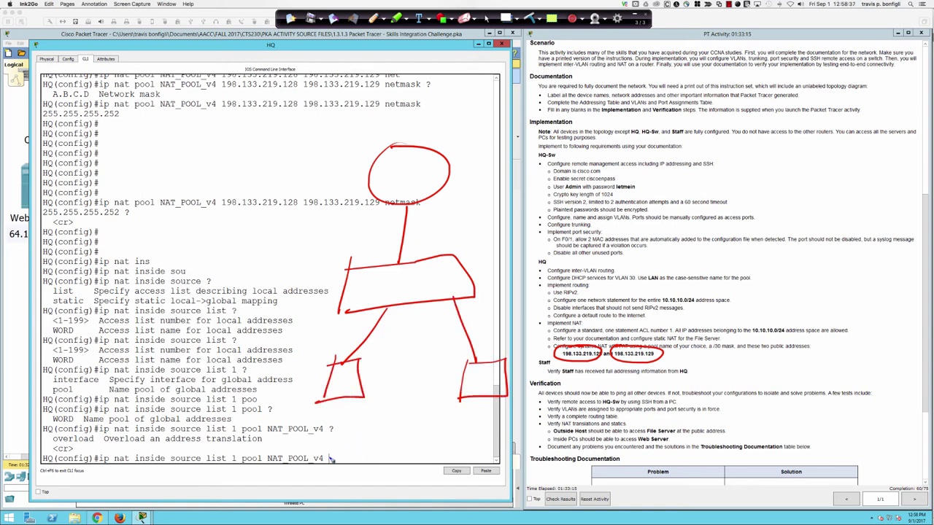
Draw arrows from the figure to the NAT command and addresses, plus a linked PC box
{"action": "mouse_move", "coordinate": [355, 440]}
{"action": "left_mouse_down"}
{"action": "mouse_move", "coordinate": [330, 460]}
{"action": "mouse_move", "coordinate": [344, 462]}
{"action": "left_mouse_up"}
{"action": "mouse_move", "coordinate": [344, 380]}
{"action": "left_mouse_down"}
{"action": "mouse_move", "coordinate": [404, 246]}
{"action": "mouse_move", "coordinate": [383, 174]}
{"action": "mouse_move", "coordinate": [365, 148]}
{"action": "left_mouse_up"}
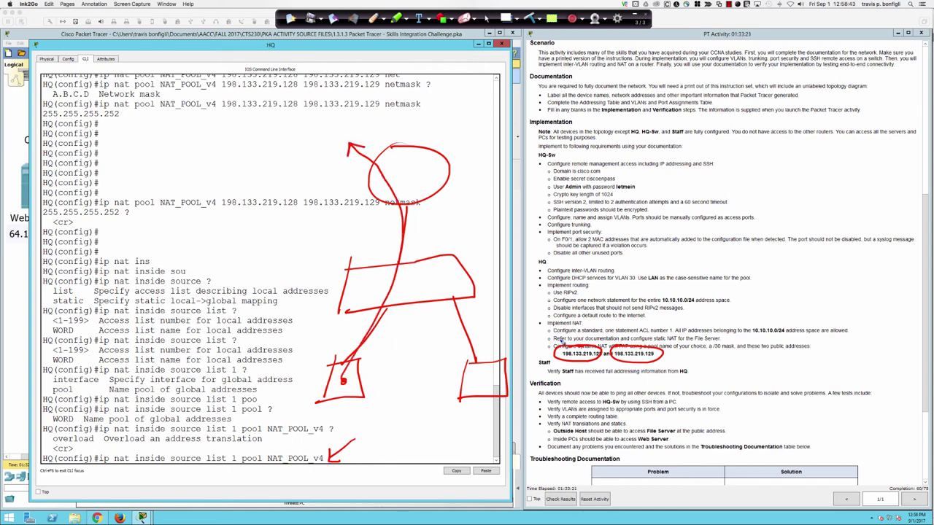
{"action": "left_click_drag", "start_coordinate": [576, 303], "coordinate": [572, 337]}
{"action": "mouse_move", "coordinate": [495, 384]}
{"action": "left_mouse_down"}
{"action": "mouse_move", "coordinate": [450, 315]}
{"action": "mouse_move", "coordinate": [416, 221]}
{"action": "mouse_move", "coordinate": [426, 173]}
{"action": "mouse_move", "coordinate": [442, 139]}
{"action": "left_mouse_up"}
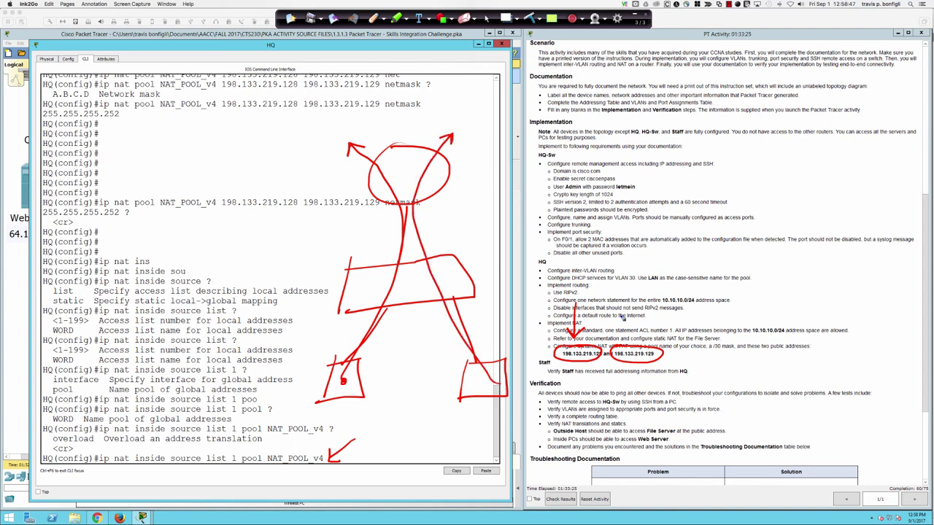
{"action": "mouse_move", "coordinate": [641, 305]}
{"action": "left_mouse_down"}
{"action": "mouse_move", "coordinate": [636, 343]}
{"action": "mouse_move", "coordinate": [645, 335]}
{"action": "left_mouse_up"}
{"action": "mouse_move", "coordinate": [473, 275]}
{"action": "left_mouse_down"}
{"action": "mouse_move", "coordinate": [671, 221]}
{"action": "mouse_move", "coordinate": [677, 243]}
{"action": "mouse_move", "coordinate": [700, 193]}
{"action": "left_mouse_up"}
{"action": "mouse_move", "coordinate": [717, 238]}
{"action": "left_mouse_down"}
{"action": "mouse_move", "coordinate": [685, 247]}
{"action": "mouse_move", "coordinate": [683, 235]}
{"action": "mouse_move", "coordinate": [716, 228]}
{"action": "mouse_move", "coordinate": [684, 213]}
{"action": "mouse_move", "coordinate": [684, 227]}
{"action": "mouse_move", "coordinate": [707, 219]}
{"action": "left_mouse_up"}
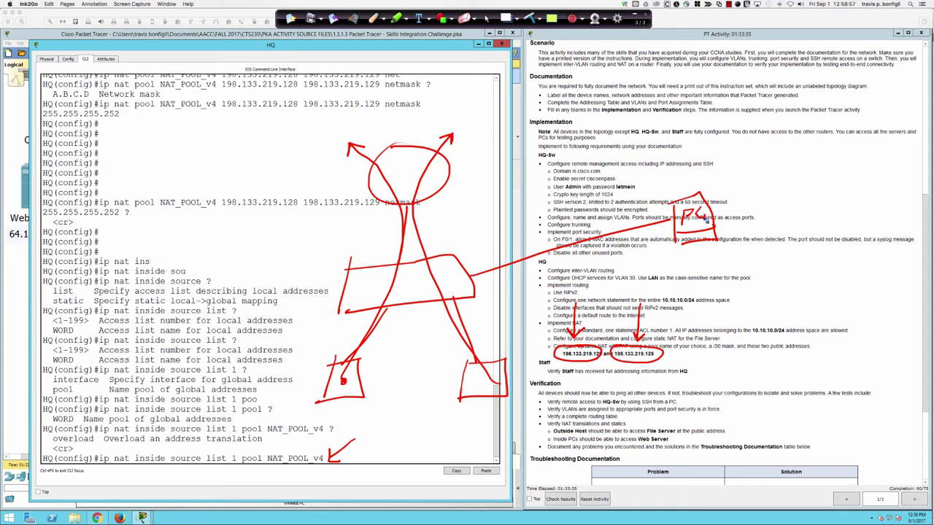
{"action": "left_click_drag", "start_coordinate": [704, 221], "coordinate": [460, 269]}
{"action": "mouse_move", "coordinate": [438, 182]}
{"action": "left_mouse_down"}
{"action": "mouse_move", "coordinate": [498, 114]}
{"action": "mouse_move", "coordinate": [490, 130]}
{"action": "mouse_move", "coordinate": [479, 119]}
{"action": "left_mouse_up"}
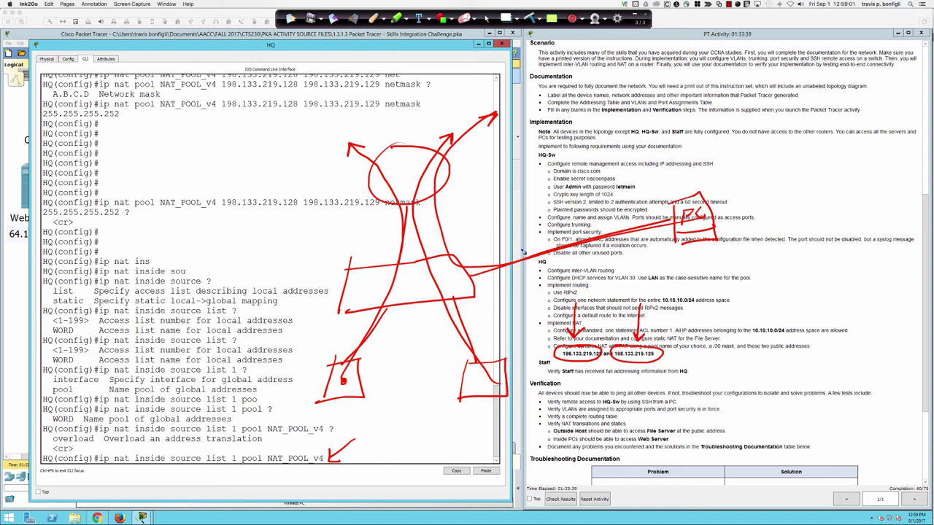
Underline the circled address, list 1 and the pool name, then start writing NAT OVERLOAD
{"action": "mouse_move", "coordinate": [575, 223]}
{"action": "left_mouse_down"}
{"action": "mouse_move", "coordinate": [629, 258]}
{"action": "mouse_move", "coordinate": [609, 211]}
{"action": "left_mouse_up"}
{"action": "mouse_move", "coordinate": [566, 363]}
{"action": "left_mouse_down"}
{"action": "mouse_move", "coordinate": [593, 365]}
{"action": "mouse_move", "coordinate": [587, 369]}
{"action": "left_mouse_up"}
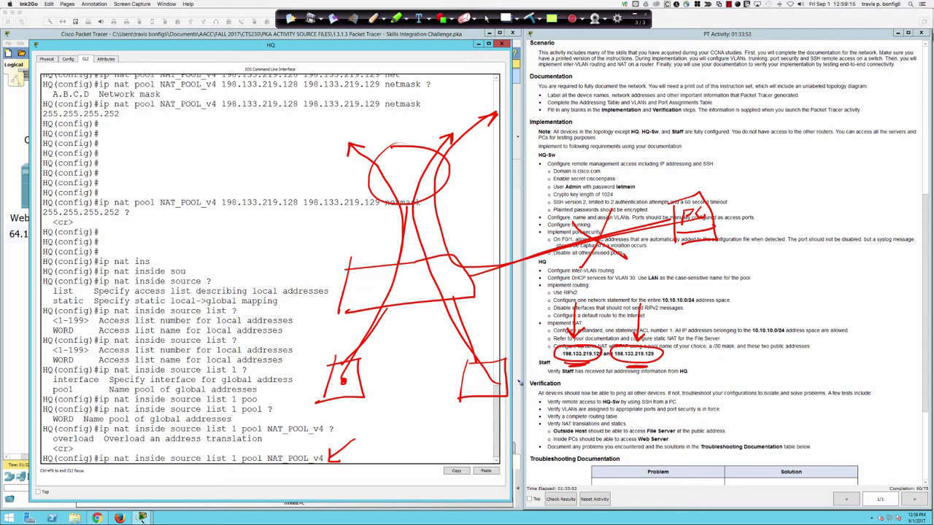
{"action": "mouse_move", "coordinate": [296, 419]}
{"action": "left_mouse_down"}
{"action": "mouse_move", "coordinate": [267, 421]}
{"action": "mouse_move", "coordinate": [270, 439]}
{"action": "mouse_move", "coordinate": [331, 430]}
{"action": "mouse_move", "coordinate": [290, 421]}
{"action": "left_mouse_up"}
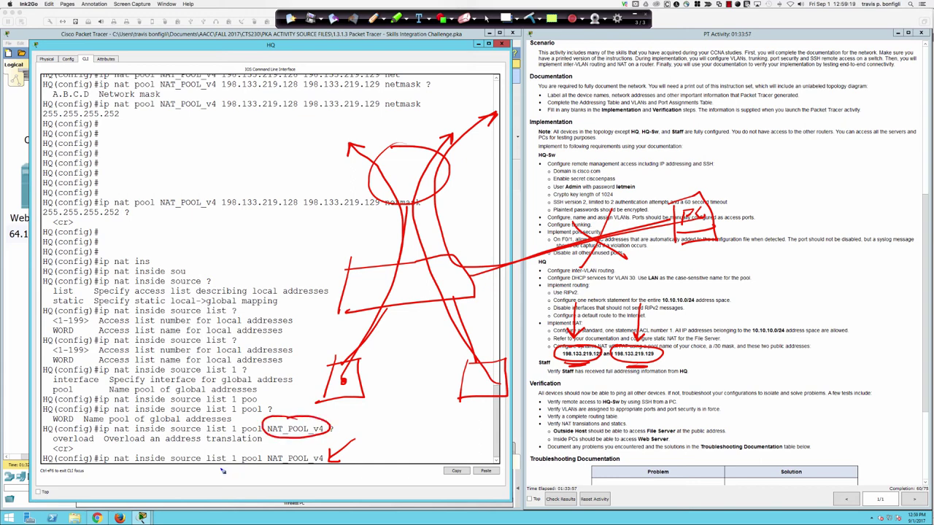
{"action": "mouse_move", "coordinate": [223, 470]}
{"action": "left_mouse_down"}
{"action": "mouse_move", "coordinate": [244, 468]}
{"action": "mouse_move", "coordinate": [232, 469]}
{"action": "left_mouse_up"}
{"action": "left_click_drag", "start_coordinate": [303, 387], "coordinate": [297, 415]}
{"action": "mouse_move", "coordinate": [584, 370]}
{"action": "left_mouse_down"}
{"action": "mouse_move", "coordinate": [595, 372]}
{"action": "mouse_move", "coordinate": [574, 375]}
{"action": "left_mouse_up"}
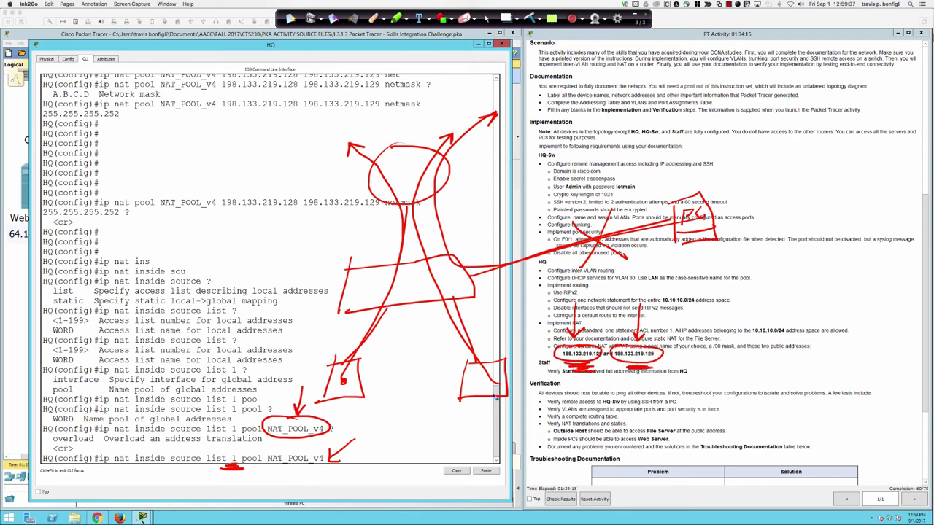
{"action": "mouse_move", "coordinate": [491, 382]}
{"action": "left_mouse_down"}
{"action": "mouse_move", "coordinate": [497, 378]}
{"action": "mouse_move", "coordinate": [485, 382]}
{"action": "left_mouse_up"}
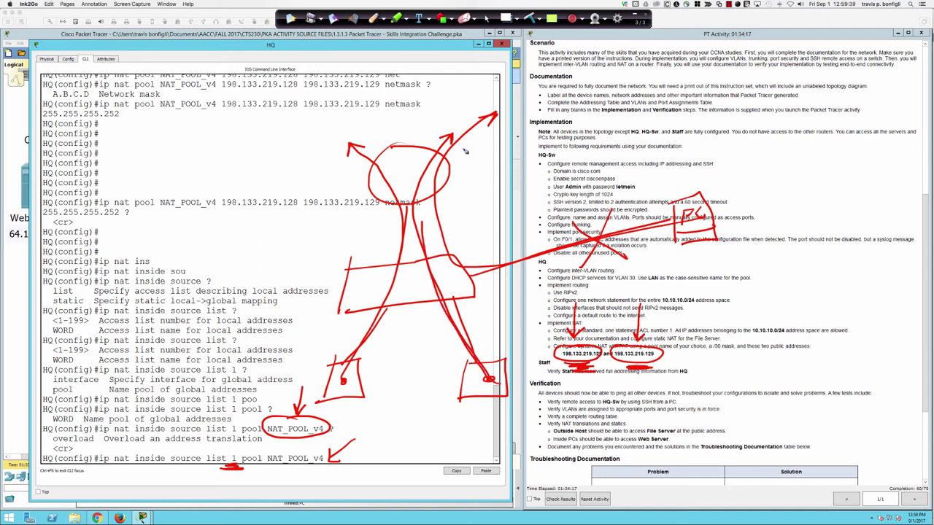
{"action": "left_click_drag", "start_coordinate": [464, 157], "coordinate": [468, 142]}
{"action": "mouse_move", "coordinate": [364, 351]}
{"action": "left_mouse_down"}
{"action": "mouse_move", "coordinate": [382, 234]}
{"action": "mouse_move", "coordinate": [366, 156]}
{"action": "left_mouse_up"}
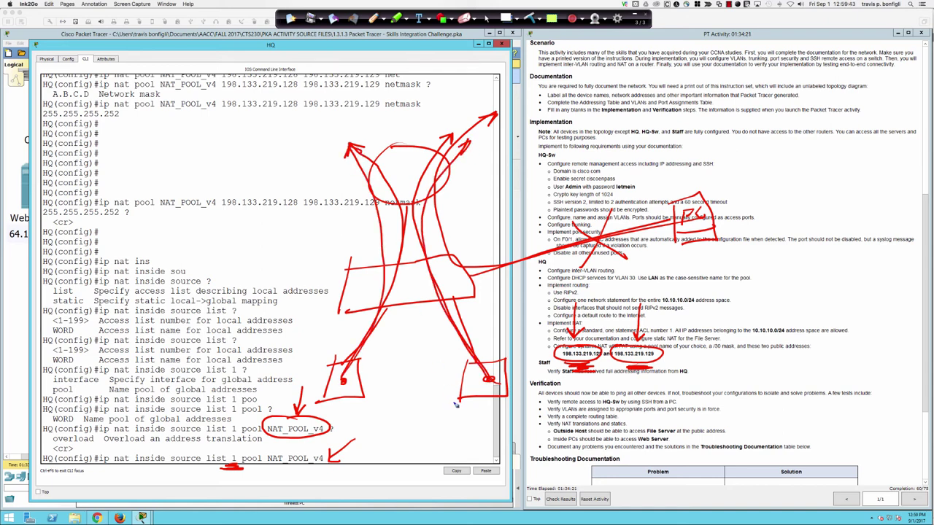
{"action": "mouse_move", "coordinate": [576, 298]}
{"action": "left_mouse_down"}
{"action": "mouse_move", "coordinate": [599, 283]}
{"action": "mouse_move", "coordinate": [664, 281]}
{"action": "left_mouse_up"}
{"action": "left_click_drag", "start_coordinate": [719, 259], "coordinate": [675, 253]}
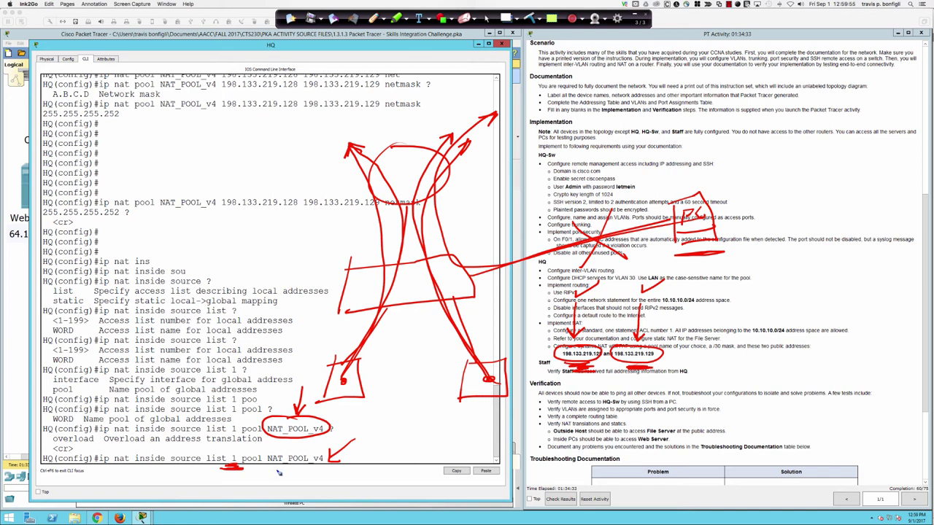
{"action": "mouse_move", "coordinate": [427, 455]}
{"action": "left_mouse_down"}
{"action": "mouse_move", "coordinate": [442, 451]}
{"action": "mouse_move", "coordinate": [442, 436]}
{"action": "mouse_move", "coordinate": [467, 449]}
{"action": "left_mouse_up"}
{"action": "mouse_move", "coordinate": [452, 442]}
{"action": "left_mouse_down"}
{"action": "mouse_move", "coordinate": [476, 444]}
{"action": "mouse_move", "coordinate": [484, 423]}
{"action": "mouse_move", "coordinate": [539, 413]}
{"action": "mouse_move", "coordinate": [547, 427]}
{"action": "mouse_move", "coordinate": [563, 410]}
{"action": "mouse_move", "coordinate": [561, 419]}
{"action": "mouse_move", "coordinate": [626, 401]}
{"action": "mouse_move", "coordinate": [586, 418]}
{"action": "left_mouse_up"}
Finish and underline 'NAT OVERLOAD', circle 'overload' in the help output, and write '= PAT'
{"action": "left_click_drag", "start_coordinate": [590, 403], "coordinate": [631, 411]}
{"action": "mouse_move", "coordinate": [438, 474]}
{"action": "left_mouse_down"}
{"action": "mouse_move", "coordinate": [618, 423]}
{"action": "mouse_move", "coordinate": [497, 466]}
{"action": "left_mouse_up"}
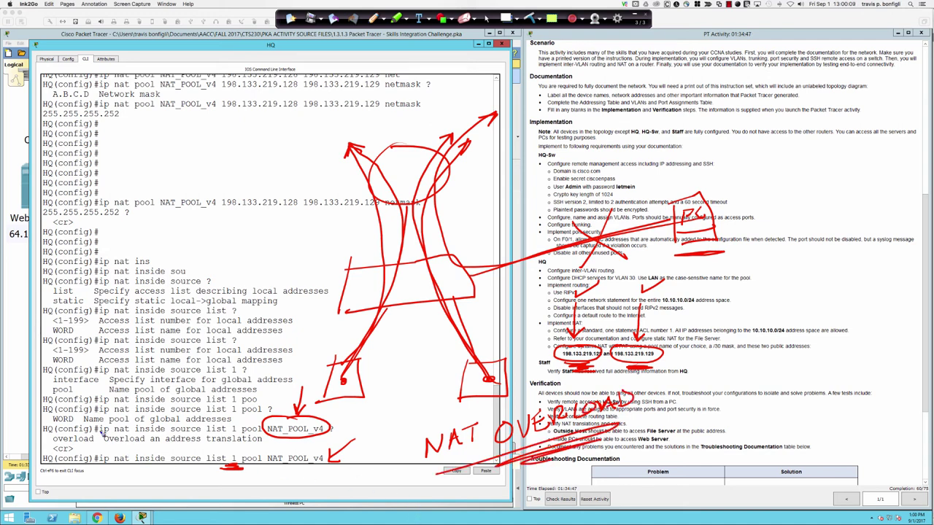
{"action": "mouse_move", "coordinate": [70, 435]}
{"action": "left_mouse_down"}
{"action": "mouse_move", "coordinate": [54, 436]}
{"action": "mouse_move", "coordinate": [58, 453]}
{"action": "mouse_move", "coordinate": [95, 450]}
{"action": "mouse_move", "coordinate": [88, 430]}
{"action": "left_mouse_up"}
{"action": "mouse_move", "coordinate": [356, 440]}
{"action": "left_mouse_down"}
{"action": "mouse_move", "coordinate": [332, 456]}
{"action": "mouse_move", "coordinate": [341, 462]}
{"action": "left_mouse_up"}
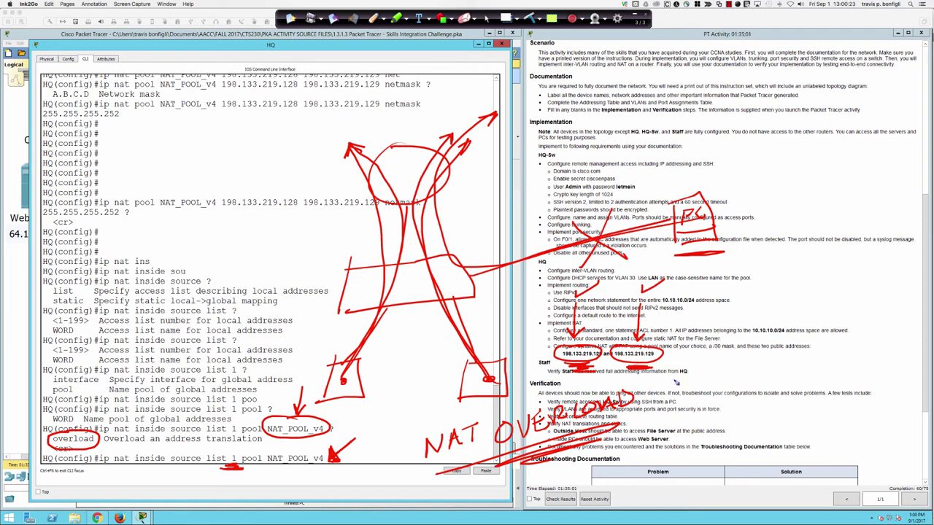
{"action": "left_click_drag", "start_coordinate": [678, 378], "coordinate": [648, 395]}
{"action": "mouse_move", "coordinate": [707, 395]}
{"action": "left_mouse_down"}
{"action": "mouse_move", "coordinate": [705, 364]}
{"action": "mouse_move", "coordinate": [709, 375]}
{"action": "mouse_move", "coordinate": [741, 379]}
{"action": "mouse_move", "coordinate": [739, 369]}
{"action": "left_mouse_up"}
{"action": "mouse_move", "coordinate": [752, 356]}
{"action": "left_mouse_down"}
{"action": "mouse_move", "coordinate": [751, 376]}
{"action": "mouse_move", "coordinate": [760, 350]}
{"action": "left_mouse_up"}
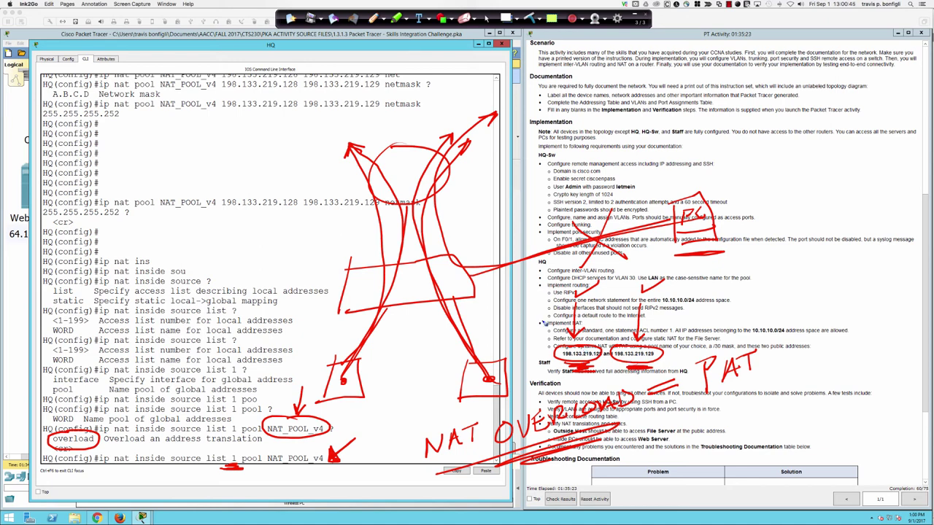
Note '~65,000' ports beside each public address and underline PAT
{"action": "mouse_move", "coordinate": [540, 310]}
{"action": "left_mouse_down"}
{"action": "mouse_move", "coordinate": [537, 325]}
{"action": "mouse_move", "coordinate": [557, 300]}
{"action": "mouse_move", "coordinate": [572, 315]}
{"action": "mouse_move", "coordinate": [592, 297]}
{"action": "mouse_move", "coordinate": [599, 304]}
{"action": "left_mouse_up"}
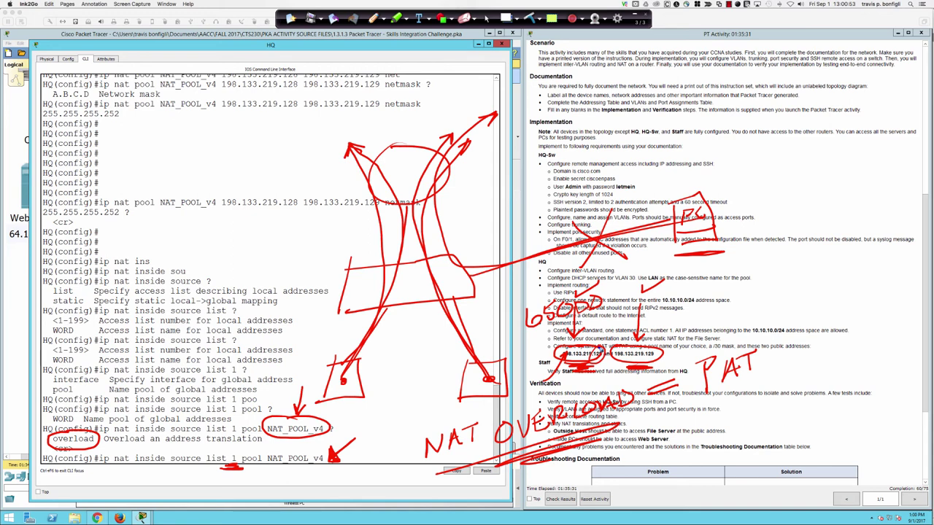
{"action": "mouse_move", "coordinate": [697, 317]}
{"action": "left_mouse_down"}
{"action": "mouse_move", "coordinate": [690, 326]}
{"action": "mouse_move", "coordinate": [720, 318]}
{"action": "mouse_move", "coordinate": [733, 299]}
{"action": "mouse_move", "coordinate": [759, 299]}
{"action": "left_mouse_up"}
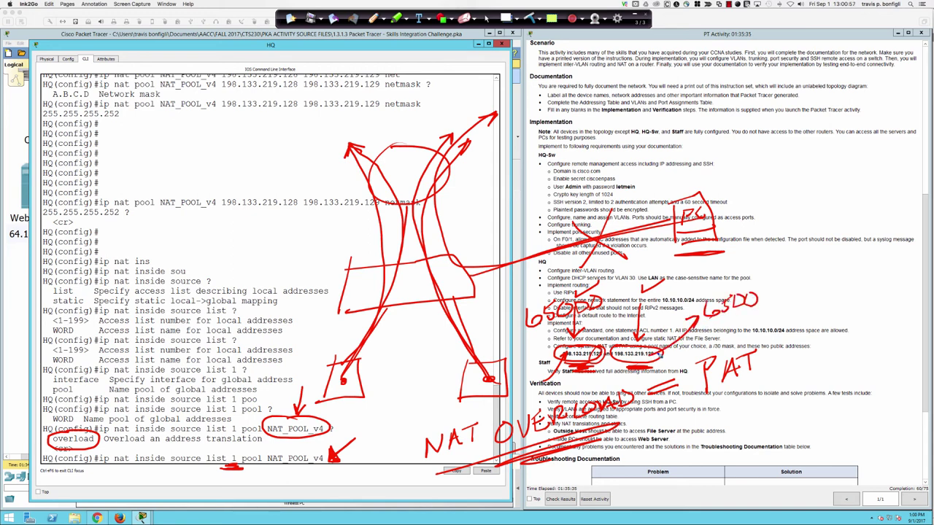
{"action": "left_click_drag", "start_coordinate": [719, 324], "coordinate": [763, 309]}
{"action": "mouse_move", "coordinate": [767, 286]}
{"action": "left_mouse_down"}
{"action": "mouse_move", "coordinate": [771, 294]}
{"action": "mouse_move", "coordinate": [765, 287]}
{"action": "left_mouse_up"}
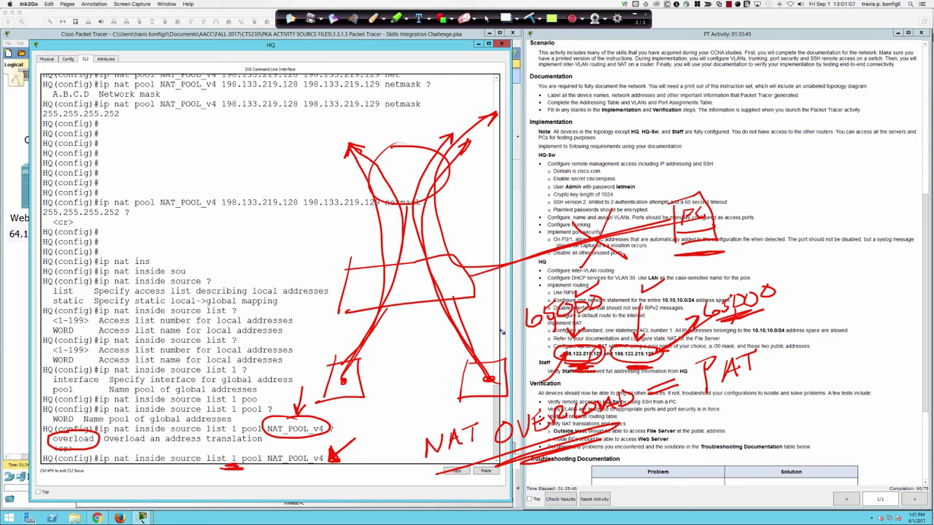
{"action": "left_click_drag", "start_coordinate": [502, 333], "coordinate": [528, 322]}
{"action": "left_click_drag", "start_coordinate": [687, 313], "coordinate": [713, 305]}
{"action": "mouse_move", "coordinate": [708, 398]}
{"action": "left_mouse_down"}
{"action": "mouse_move", "coordinate": [751, 381]}
{"action": "mouse_move", "coordinate": [729, 409]}
{"action": "left_mouse_up"}
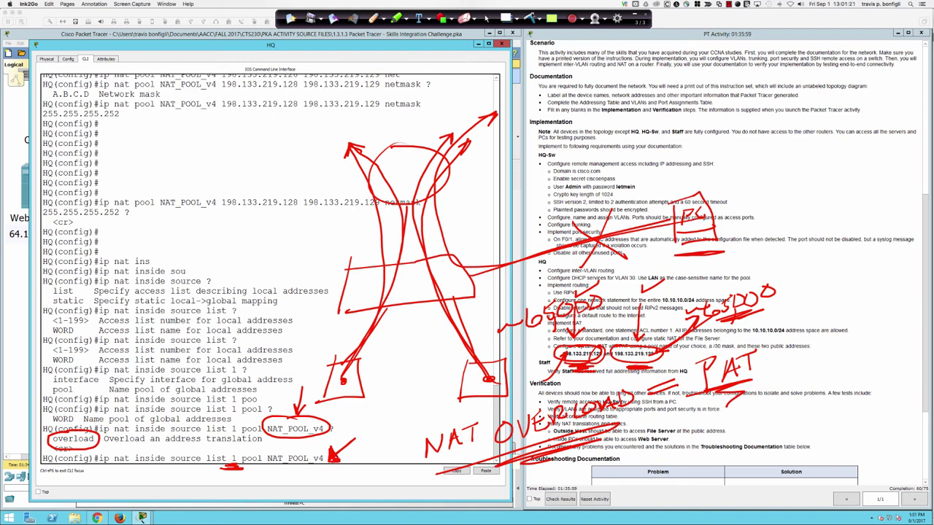
Clear the ink and enter the NAT rule completed with 'overload' on HQ
{"action": "left_click", "coordinate": [530, 17]}
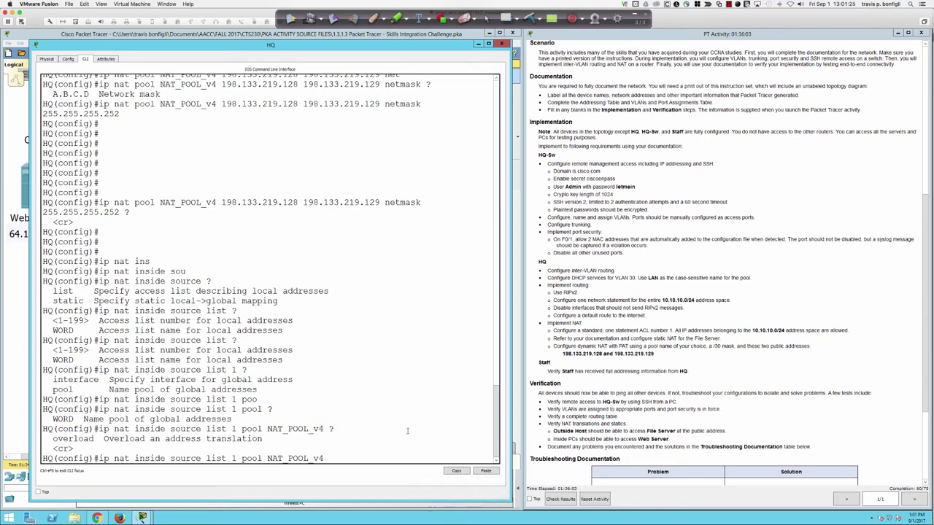
{"action": "type", "text": "overload"}
{"action": "key", "text": "Return"}
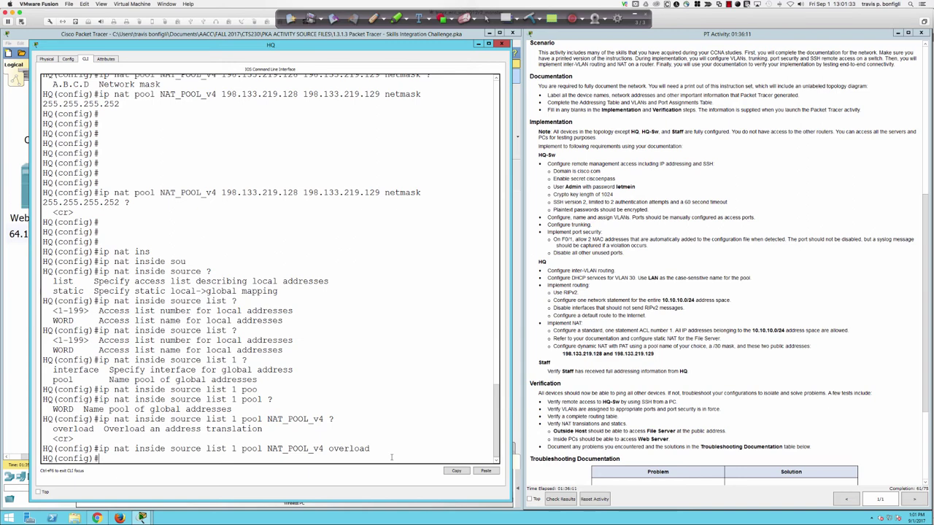
{"action": "key", "text": "Return"}
{"action": "key", "text": "Return"}
{"action": "key", "text": "Return"}
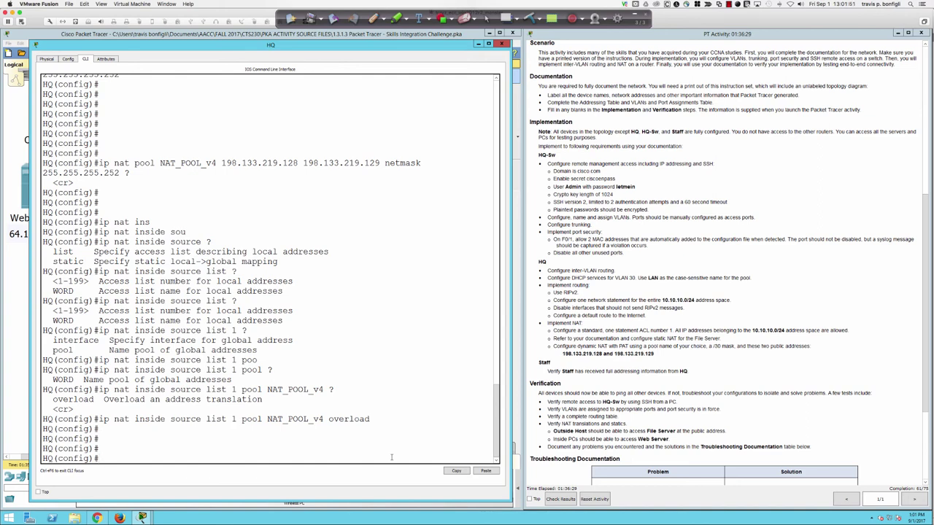
{"action": "left_click_drag", "start_coordinate": [327, 419], "coordinate": [370, 419]}
{"action": "left_click", "coordinate": [379, 422]}
Move the console right, run 'do sh ip int bri', and enter 'int s0/1/0' configuration
{"action": "left_click_drag", "start_coordinate": [371, 46], "coordinate": [737, 55]}
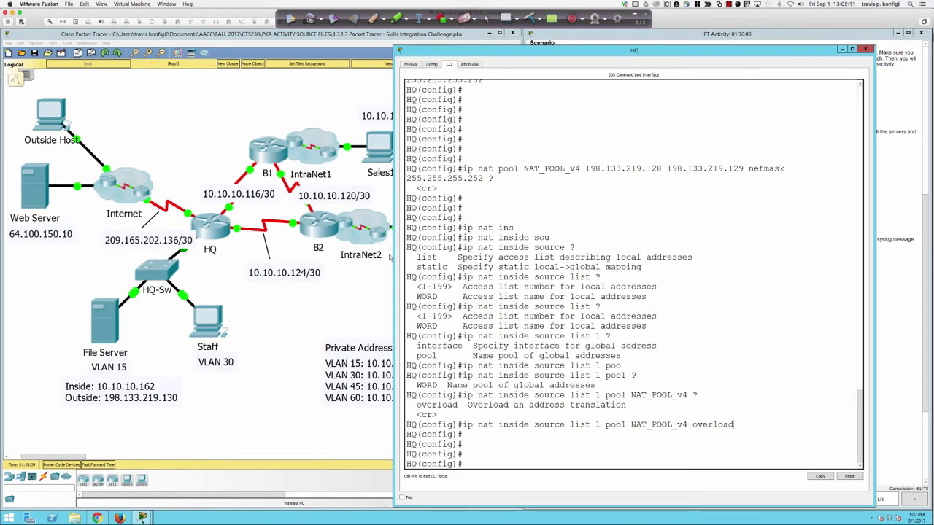
{"action": "key", "text": "Return"}
{"action": "key", "text": "Return"}
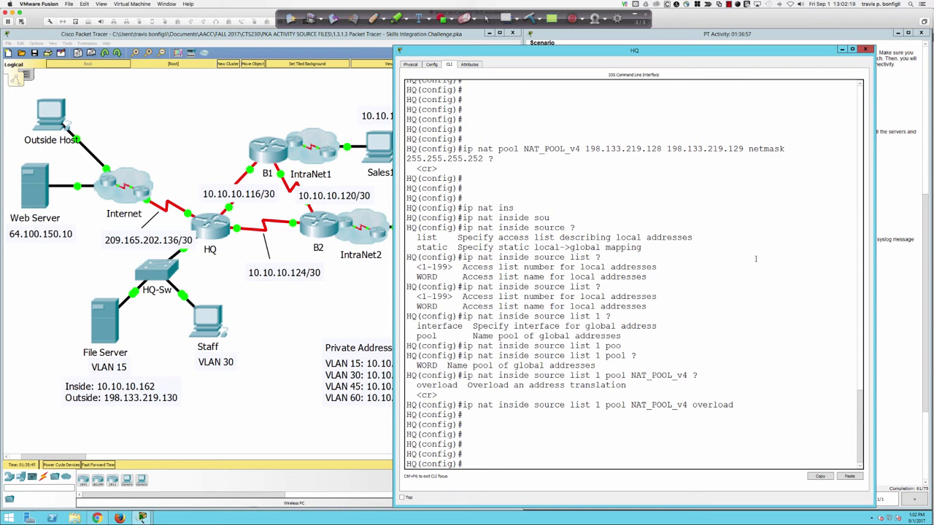
{"action": "type", "text": "do sh ip  int bri"}
{"action": "key", "text": "Return"}
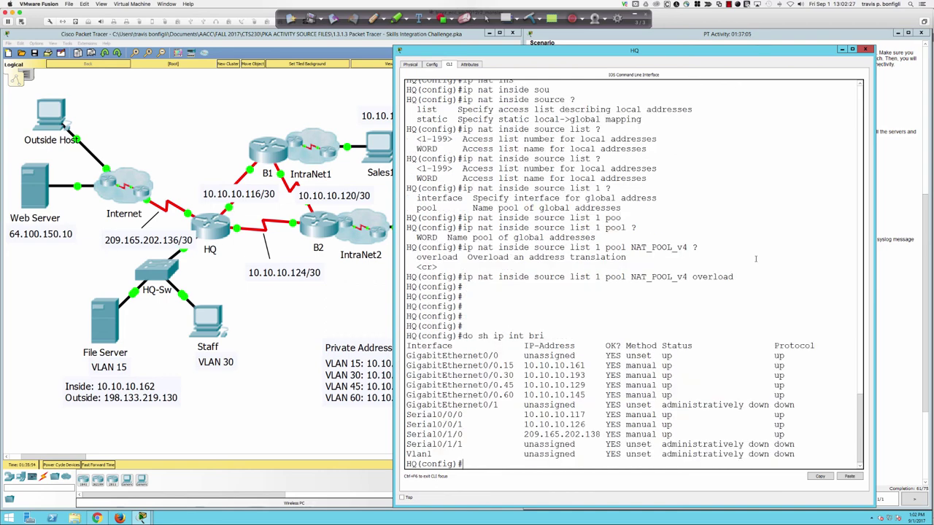
{"action": "type", "text": "int s0/1/0"}
{"action": "key", "text": "Return"}
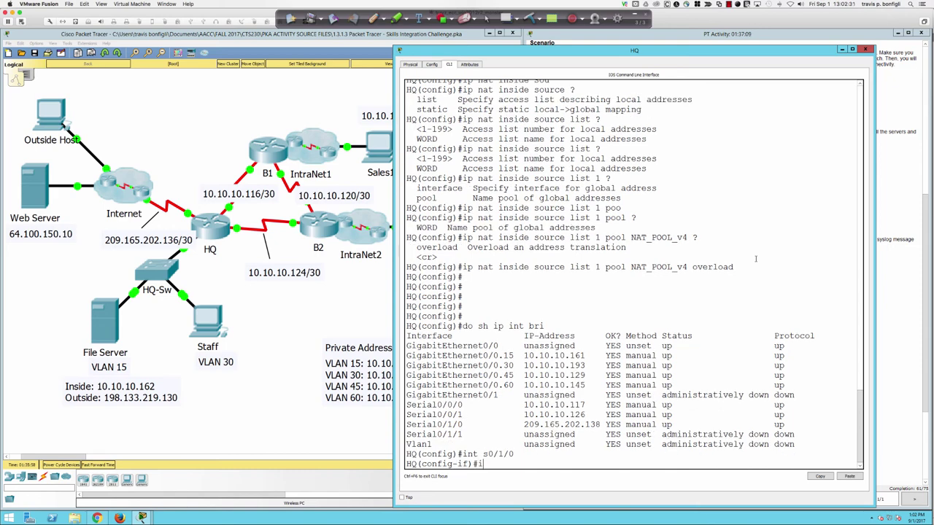
Make Serial0/1/0 the NAT outside interface on HQ
{"action": "type", "text": "ip nat out"}
{"action": "key", "text": "Tab"}
{"action": "key", "text": "Return"}
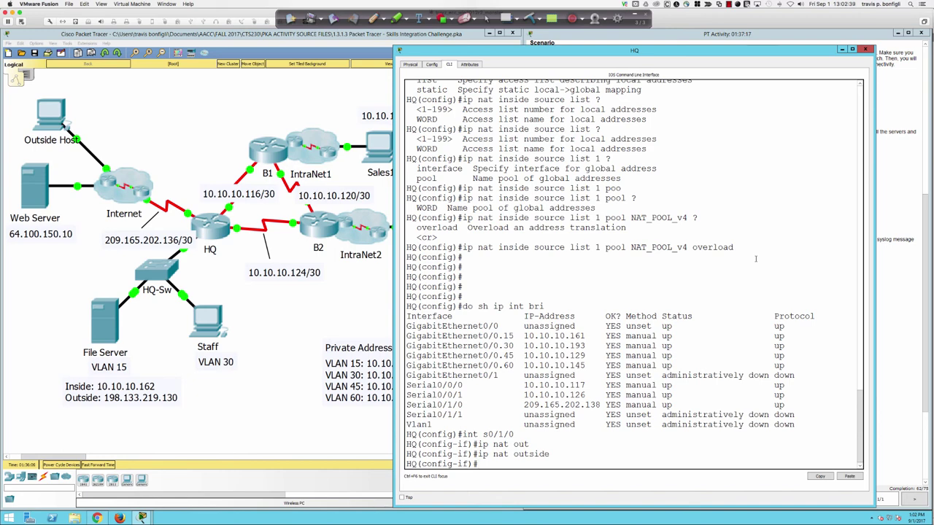
{"action": "key", "text": "Return"}
{"action": "key", "text": "Return"}
{"action": "key", "text": "Return"}
{"action": "key", "text": "Return"}
{"action": "key", "text": "Return"}
{"action": "key", "text": "Return"}
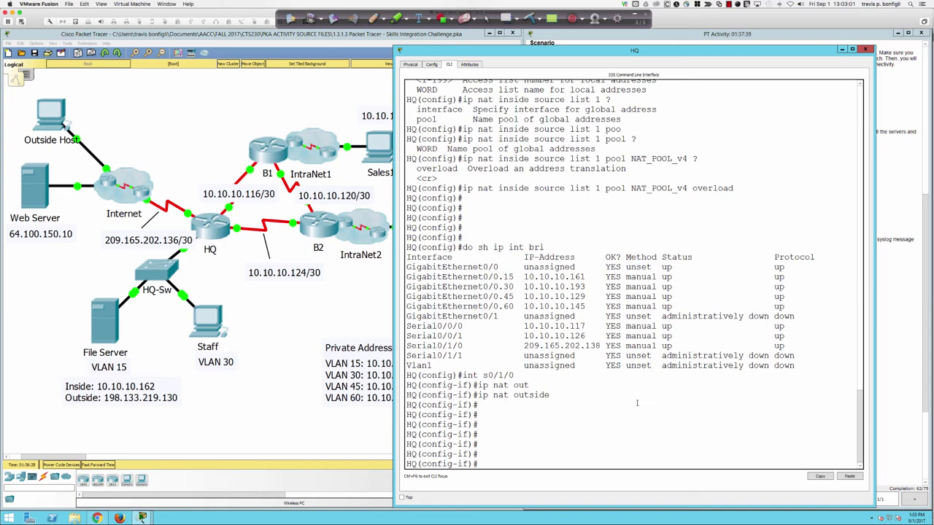
Mark serial links s0/0/0 and s0/0/1 as NAT inside interfaces
{"action": "type", "text": "int s0/0/0"}
{"action": "key", "text": "Return"}
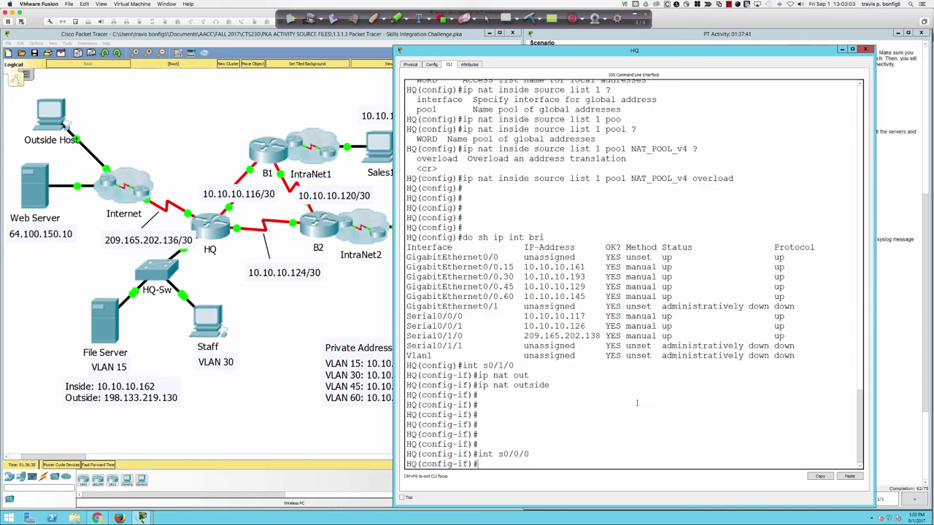
{"action": "type", "text": "ip nat insi"}
{"action": "key", "text": "Tab"}
{"action": "key", "text": "Return"}
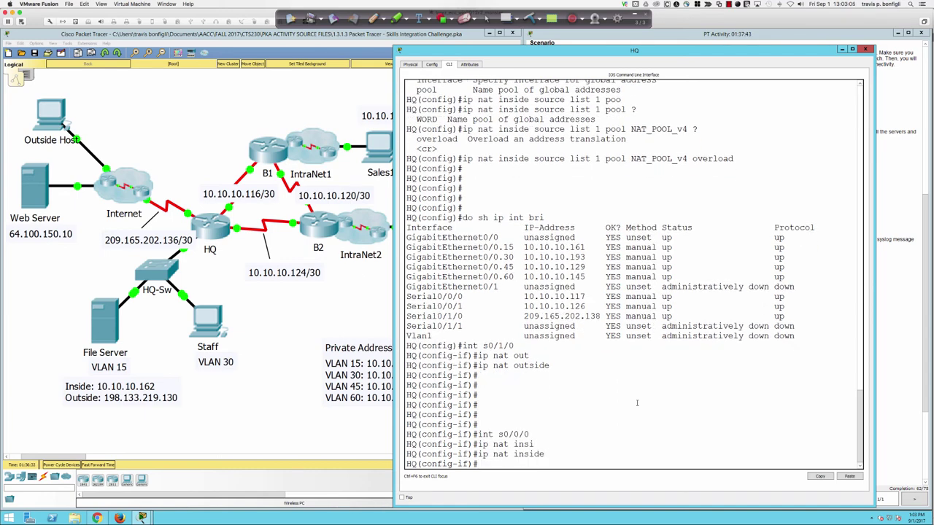
{"action": "type", "text": "int s0/0/01"}
{"action": "key", "text": "Return"}
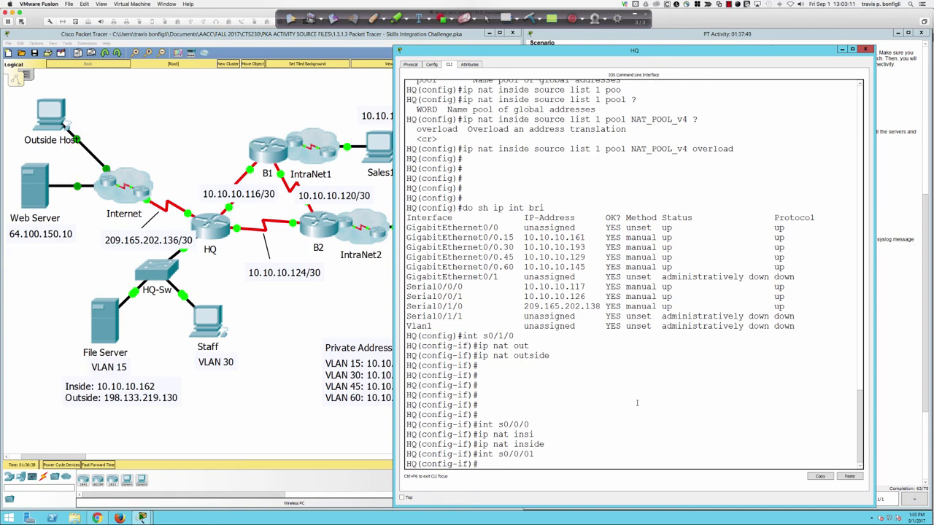
{"action": "key", "text": "Up"}
{"action": "key", "text": "BackSpace"}
{"action": "key", "text": "BackSpace"}
{"action": "type", "text": "1"}
{"action": "key", "text": "Return"}
{"action": "key", "text": "Up"}
Mark subinterfaces gi0/0.15 and gi0/0.30 as NAT inside
{"action": "key", "text": "Up"}
{"action": "key", "text": "Up"}
{"action": "key", "text": "Return"}
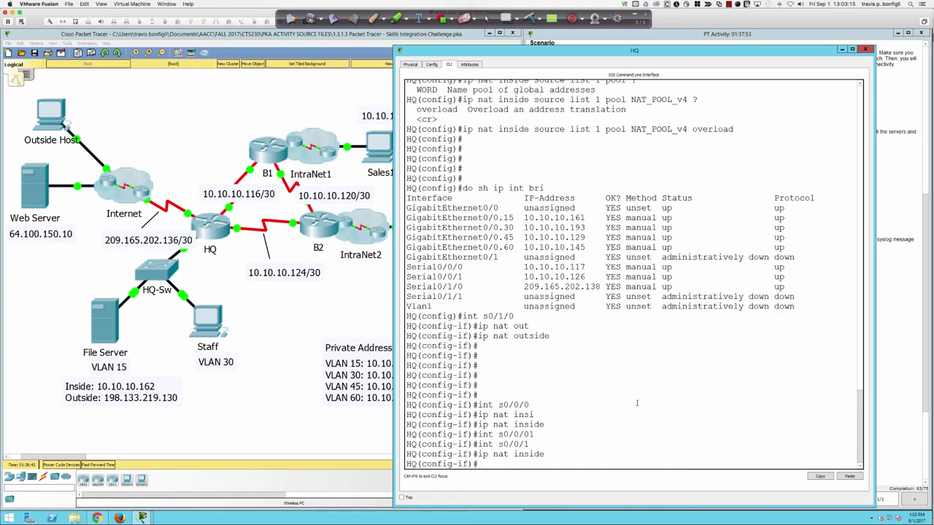
{"action": "type", "text": "int gi0/0.15"}
{"action": "key", "text": "Return"}
{"action": "key", "text": "Up"}
{"action": "key", "text": "Up"}
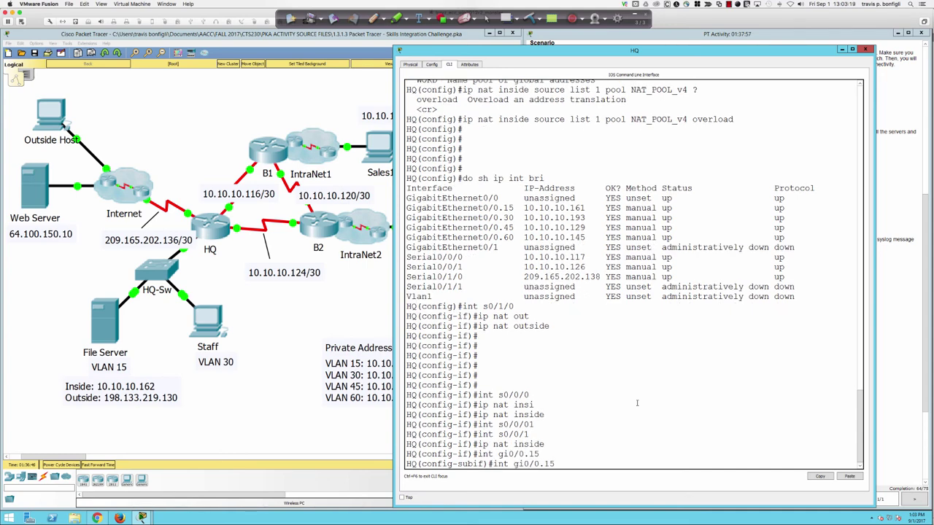
{"action": "key", "text": "Return"}
{"action": "type", "text": "int "}
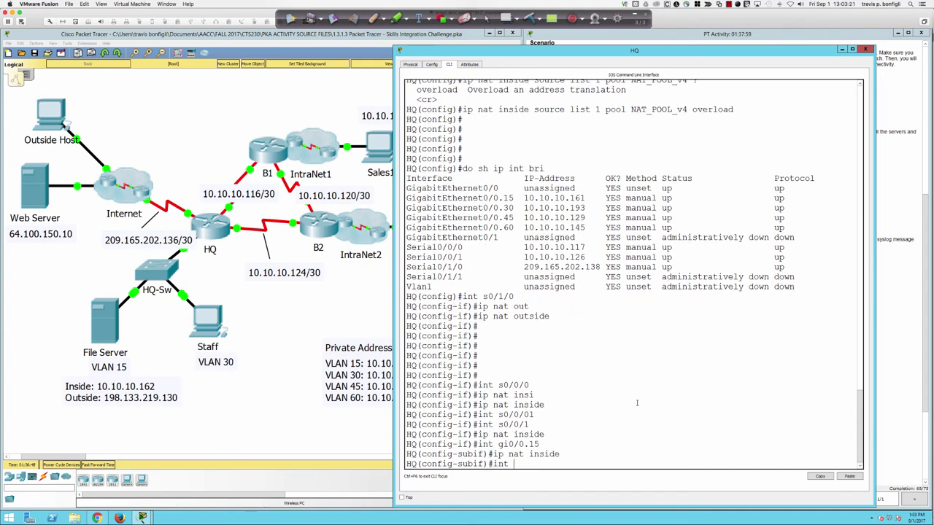
{"action": "type", "text": "gi0/0.30"}
{"action": "key", "text": "Return"}
{"action": "key", "text": "Up"}
{"action": "key", "text": "Up"}
{"action": "key", "text": "Return"}
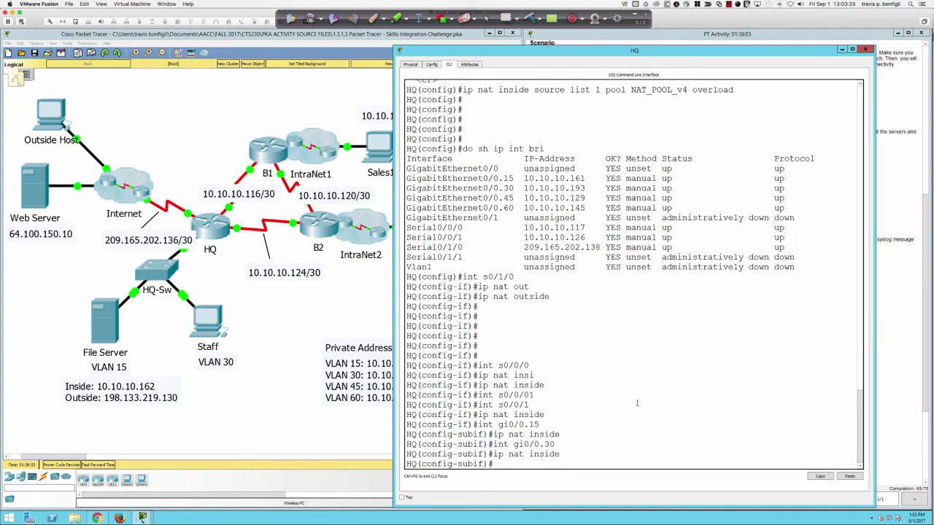
{"action": "type", "text": "int gi"}
Mark subinterfaces gi0/0.45 and gi0/0.60 as NAT inside
{"action": "key", "text": "Tab"}
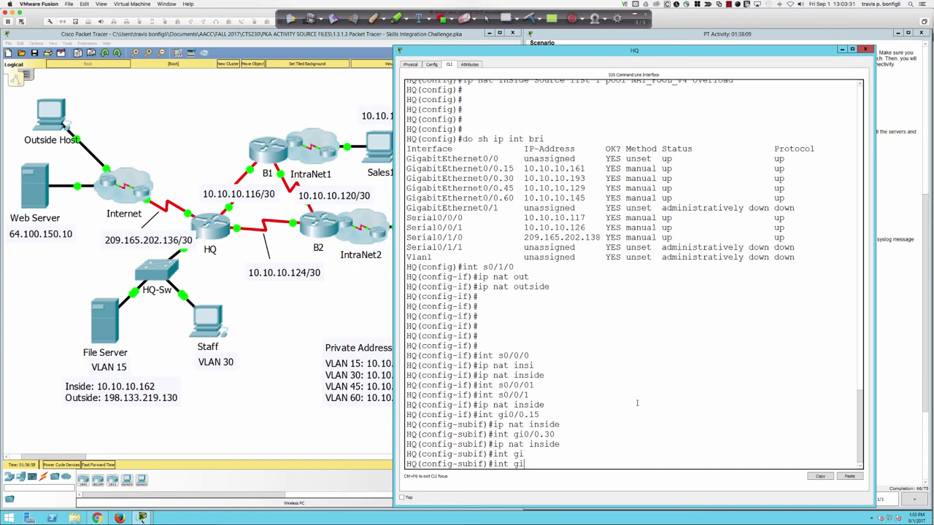
{"action": "type", "text": "00.4"}
{"action": "key", "text": "BackSpace"}
{"action": "key", "text": "BackSpace"}
{"action": "key", "text": "BackSpace"}
{"action": "type", "text": "/0.45"}
{"action": "key", "text": "Return"}
{"action": "type", "text": "ip nat inside"}
{"action": "key", "text": "Return"}
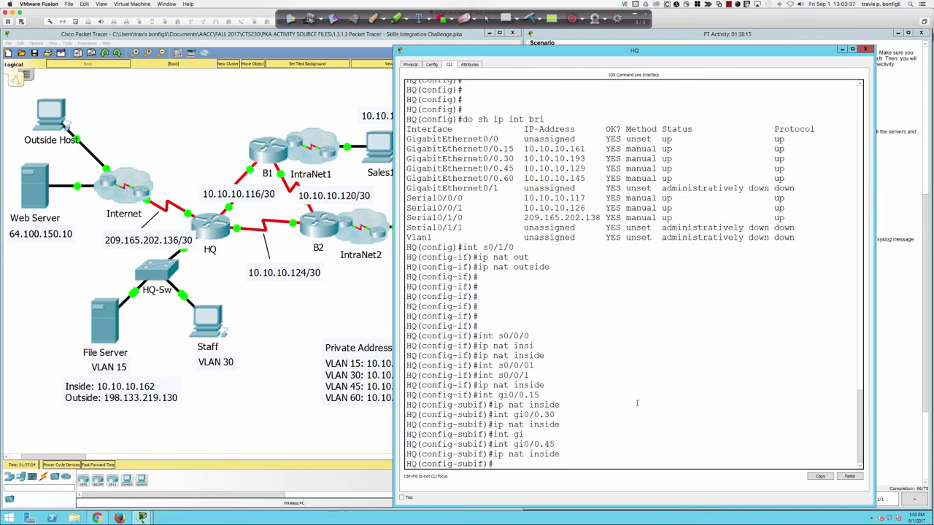
{"action": "type", "text": "int gi0/0.60"}
{"action": "key", "text": "Return"}
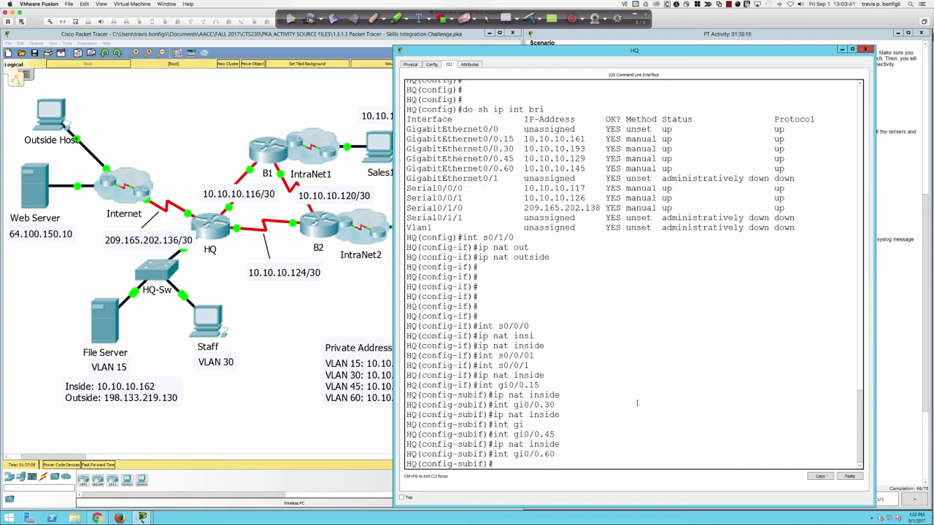
{"action": "type", "text": "ip nat inside"}
{"action": "key", "text": "Return"}
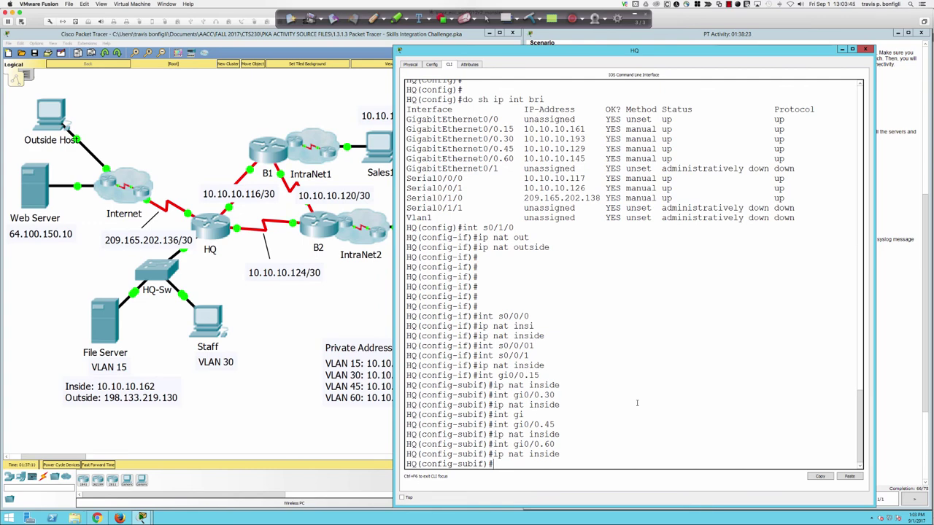
Place the activity instructions beside the HQ console, showing the Staff and Verification requirements
{"action": "key", "text": "Return"}
{"action": "key", "text": "Return"}
{"action": "key", "text": "Return"}
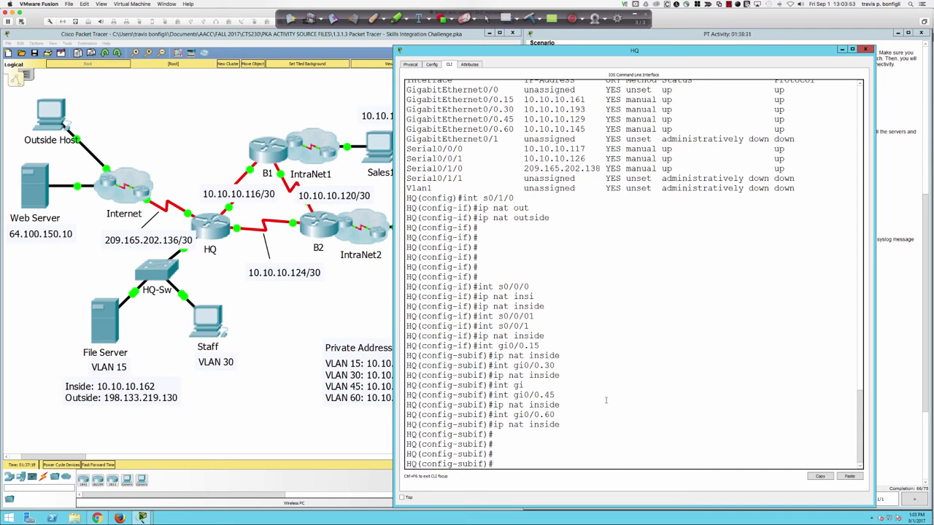
{"action": "left_click_drag", "start_coordinate": [528, 394], "coordinate": [566, 417]}
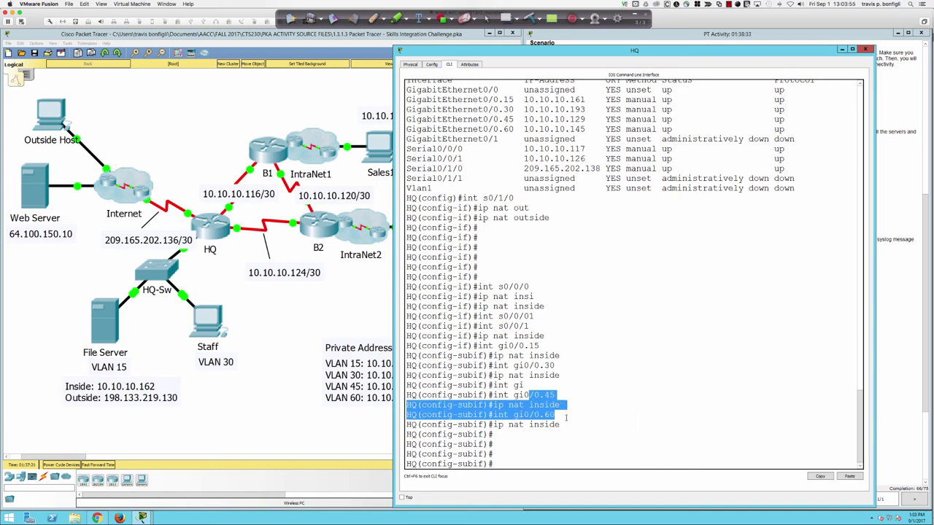
{"action": "left_click", "coordinate": [566, 417]}
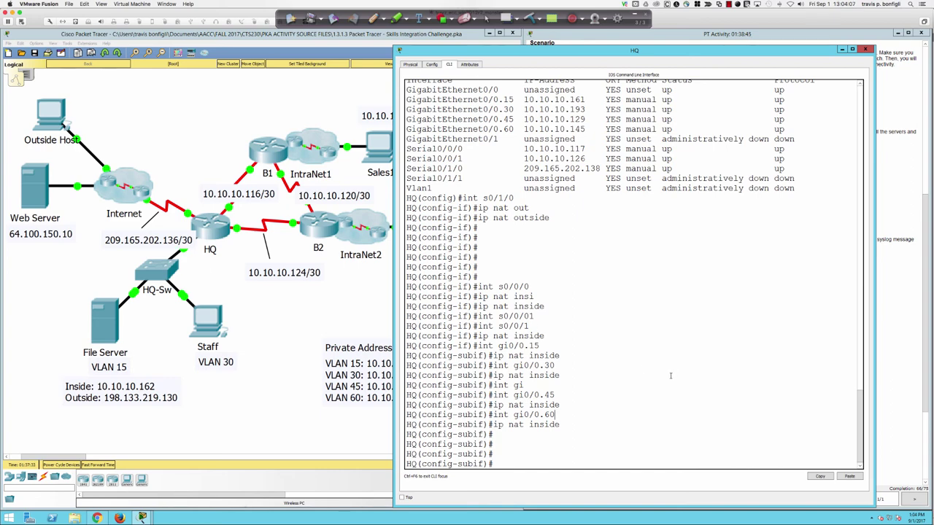
{"action": "left_click_drag", "start_coordinate": [697, 55], "coordinate": [385, 56]}
{"action": "left_click", "coordinate": [582, 360]}
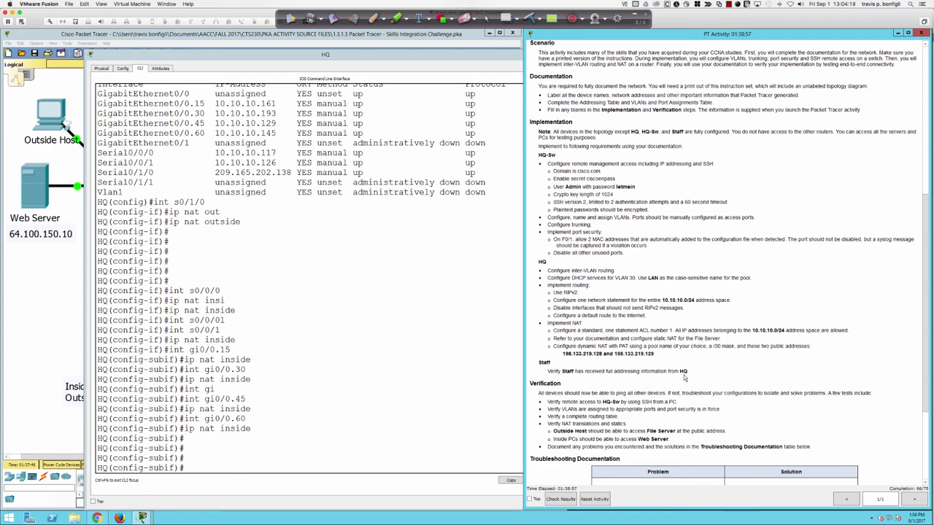
Set the Staff PC's IP Configuration to DHCP, leasing gateway 10.10.10.193 and DNS 8.8.8.8
{"action": "left_click", "coordinate": [293, 378]}
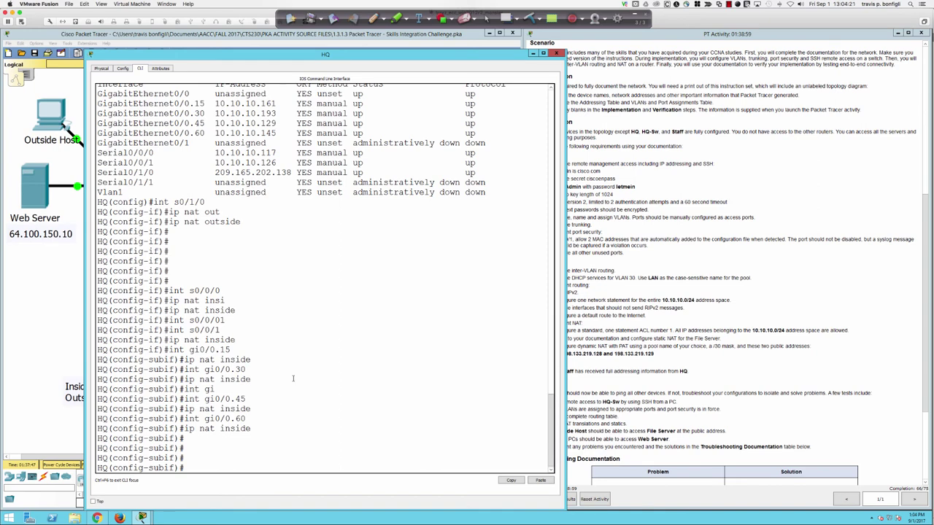
{"action": "left_click", "coordinate": [48, 284]}
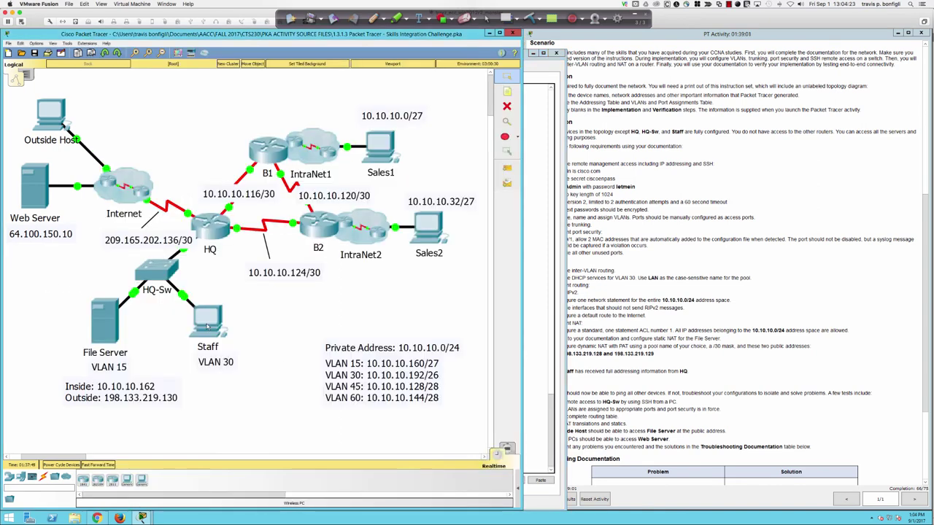
{"action": "left_click", "coordinate": [207, 327]}
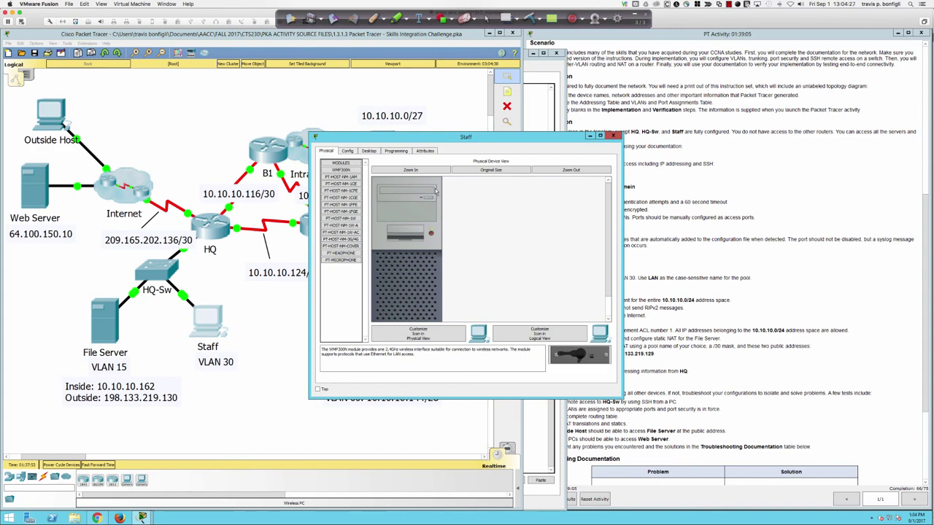
{"action": "left_click", "coordinate": [369, 151]}
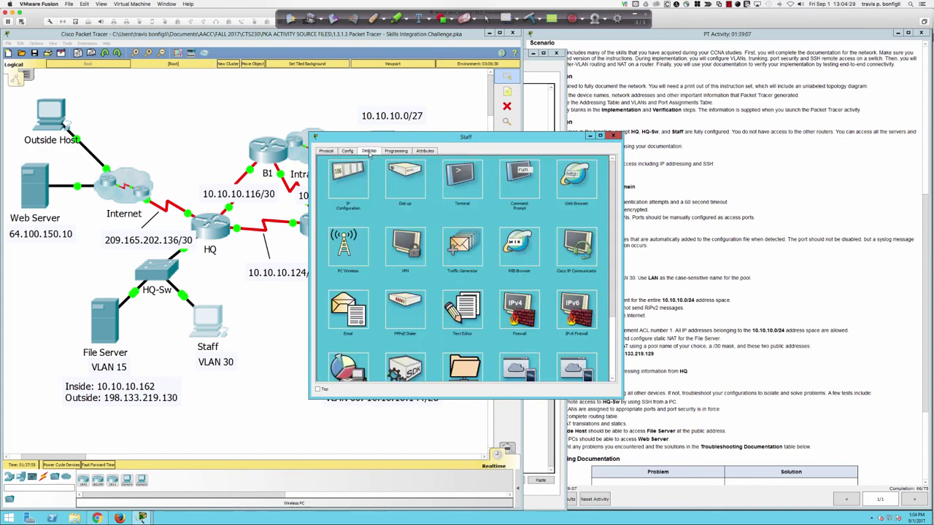
{"action": "left_click", "coordinate": [353, 173]}
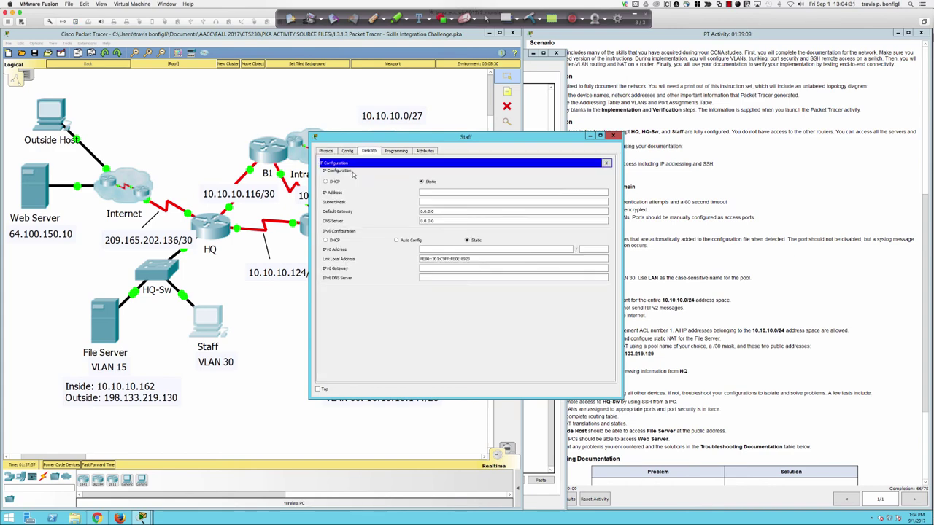
{"action": "left_click_drag", "start_coordinate": [382, 143], "coordinate": [633, 146]}
{"action": "left_click", "coordinate": [192, 215]}
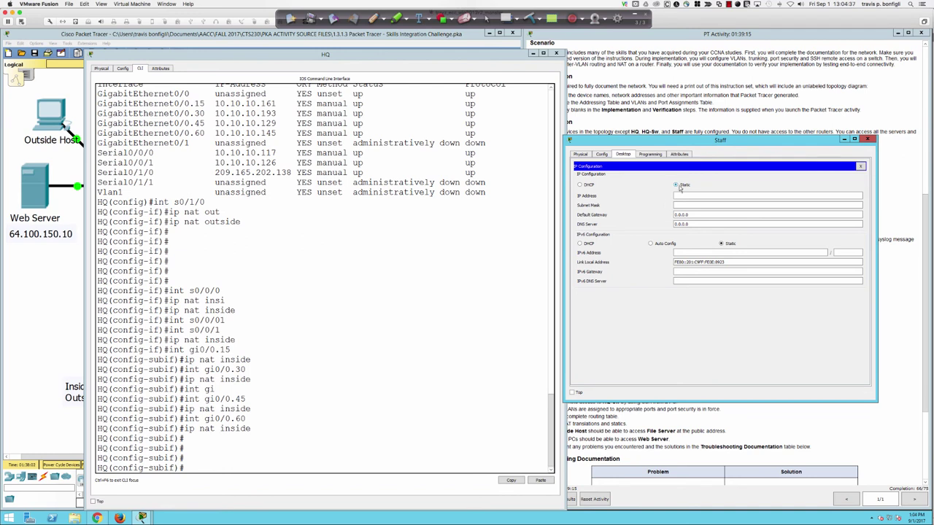
{"action": "left_click", "coordinate": [579, 186]}
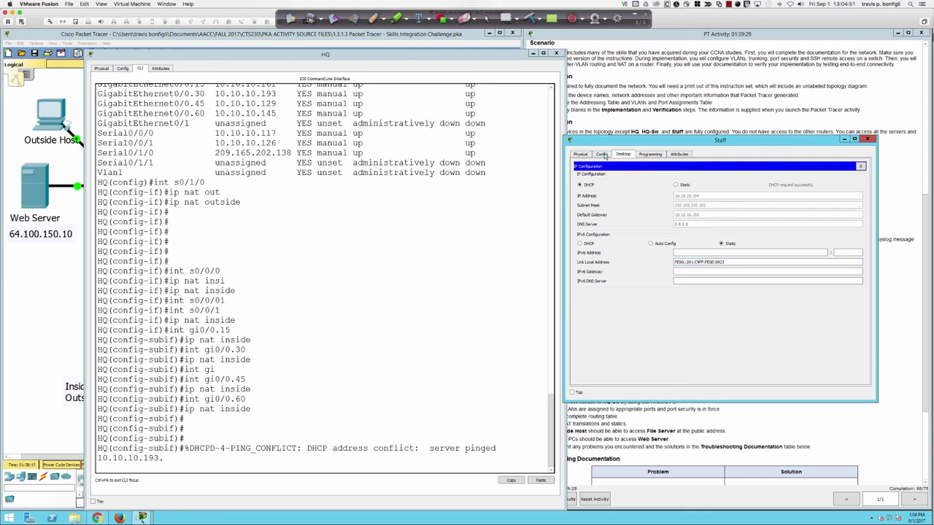
Ping the Web Server at 64.100.150.10 from the Staff PC, getting 3 of 4 replies
{"action": "left_click", "coordinate": [861, 166]}
{"action": "left_click", "coordinate": [772, 181]}
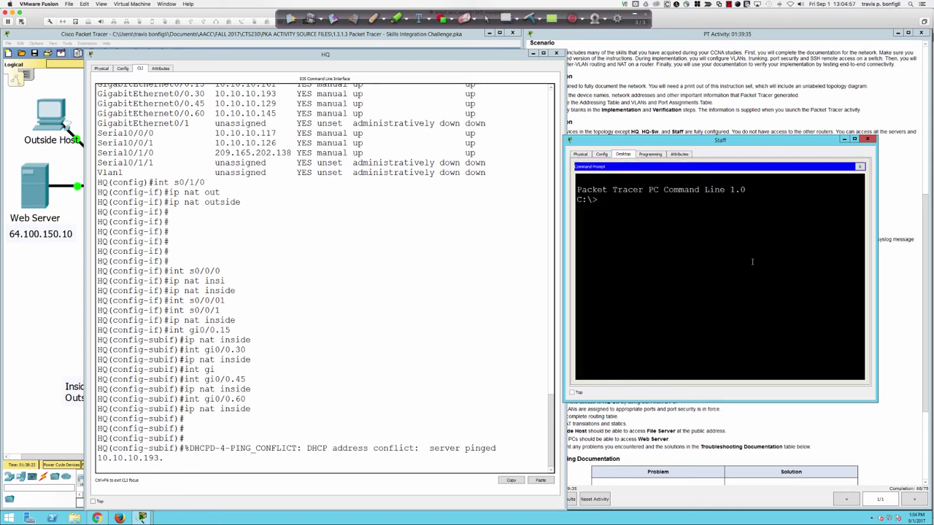
{"action": "type", "text": "ping 64.100"}
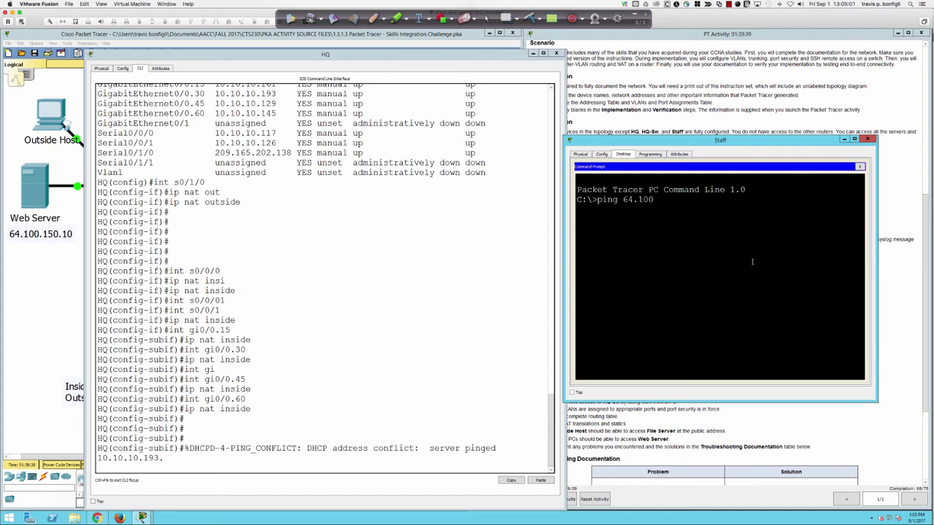
{"action": "type", "text": ".150.10"}
{"action": "key", "text": "Return"}
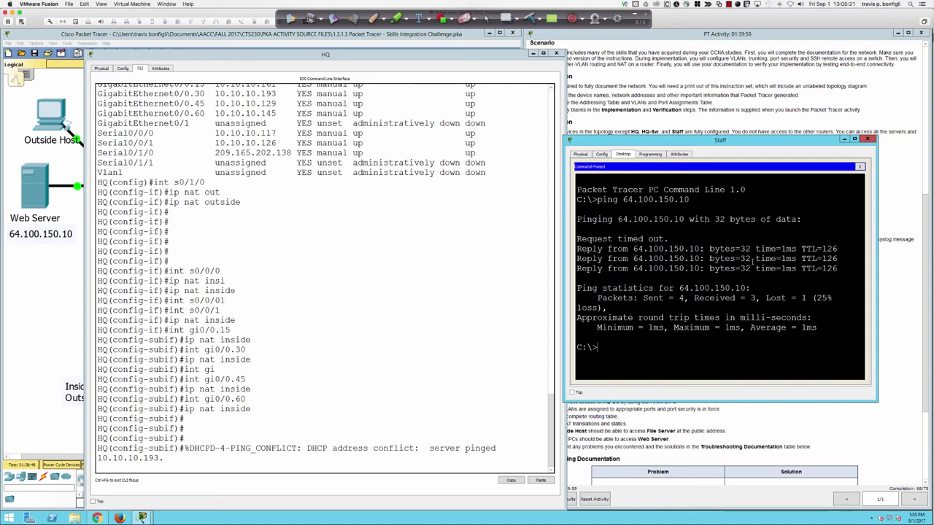
{"action": "left_click", "coordinate": [860, 166]}
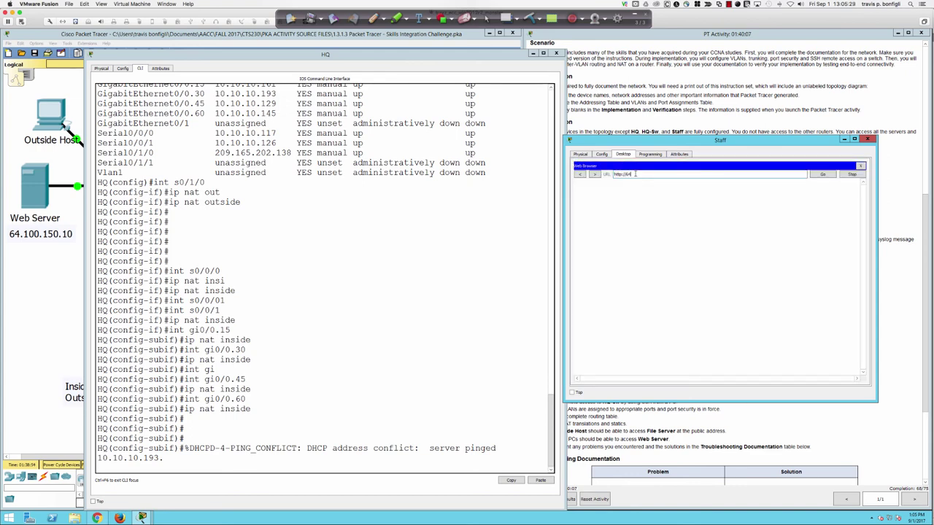
{"action": "type", "text": "100.150.10"}
{"action": "key", "text": "Return"}
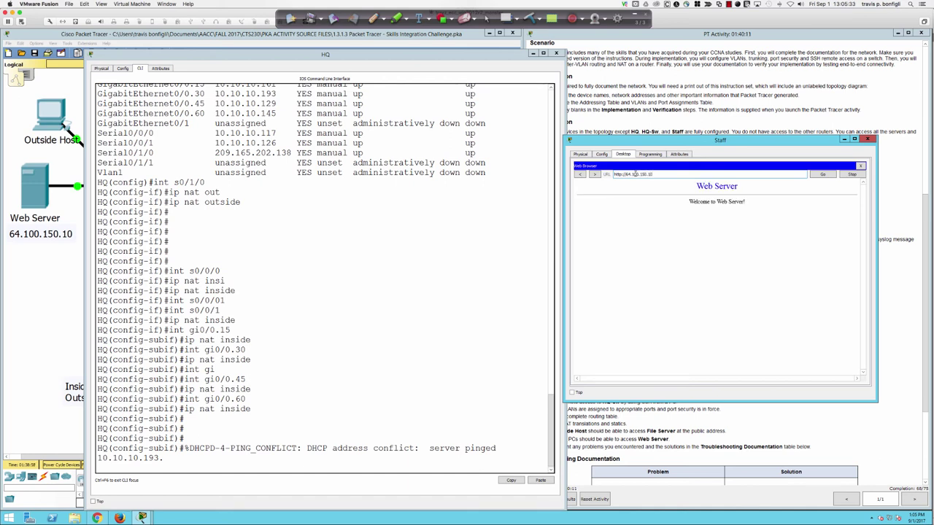
{"action": "left_click", "coordinate": [860, 166]}
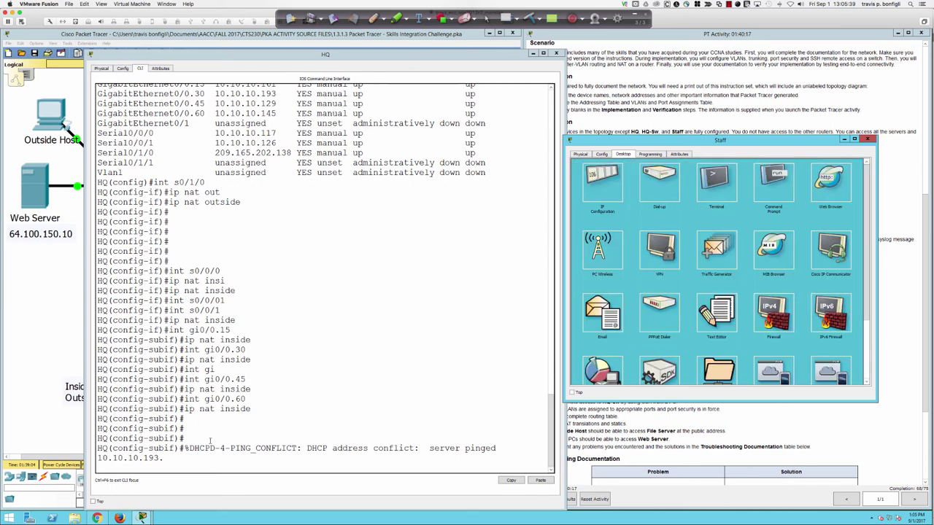
Highlight HQ's DHCPD-4-PING_CONFLICT warning for 10.10.10.193 and add fresh prompts
{"action": "left_click", "coordinate": [158, 459]}
{"action": "left_click_drag", "start_coordinate": [164, 459], "coordinate": [97, 448]}
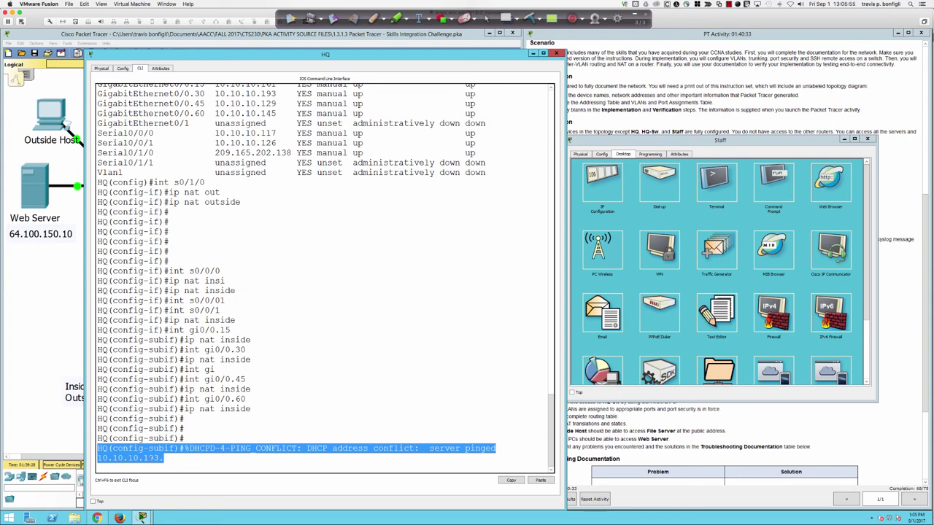
{"action": "left_click", "coordinate": [531, 417]}
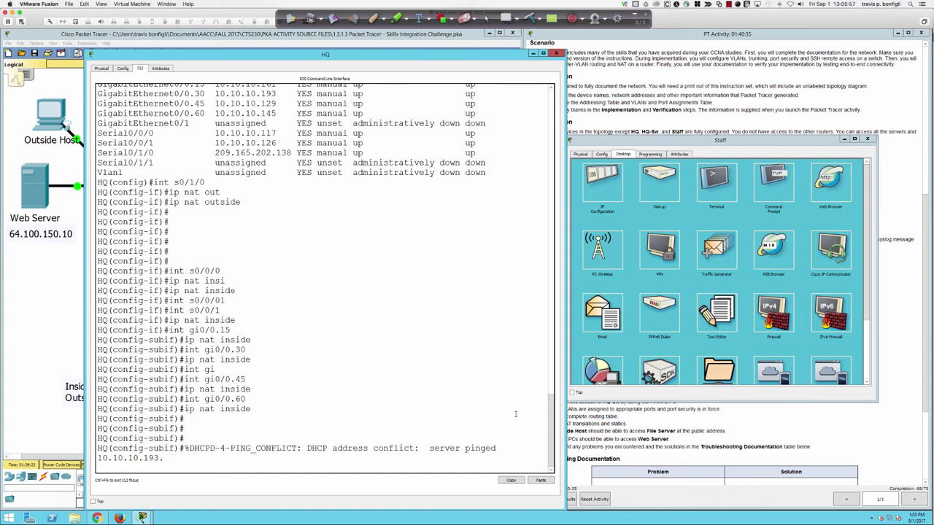
{"action": "key", "text": "Return"}
{"action": "key", "text": "Return"}
{"action": "key", "text": "Return"}
{"action": "key", "text": "Return"}
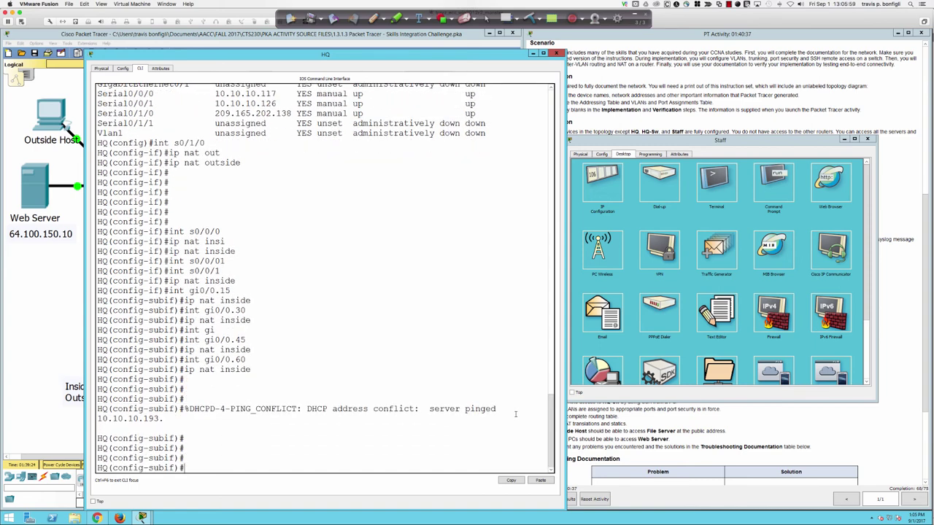
List HQ's running config with 'do sh run', marking the LAN pool and 10.10.10.193
{"action": "type", "text": "do sh run"}
{"action": "key", "text": "Return"}
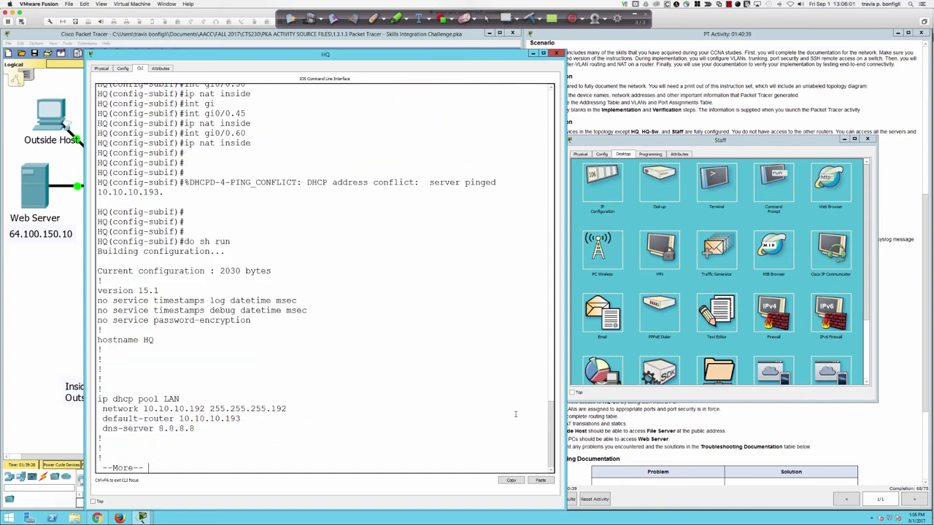
{"action": "key", "text": "Return"}
{"action": "key", "text": "Return"}
{"action": "key", "text": "Return"}
{"action": "key", "text": "Return"}
{"action": "key", "text": "Return"}
{"action": "key", "text": "Return"}
{"action": "key", "text": "Return"}
{"action": "key", "text": "Return"}
{"action": "key", "text": "Return"}
{"action": "key", "text": "Return"}
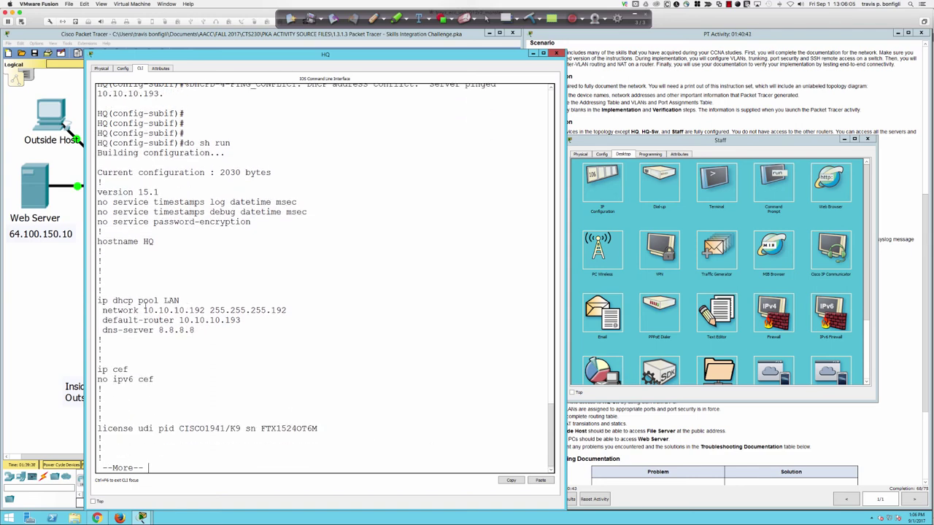
{"action": "left_click_drag", "start_coordinate": [98, 301], "coordinate": [196, 330]}
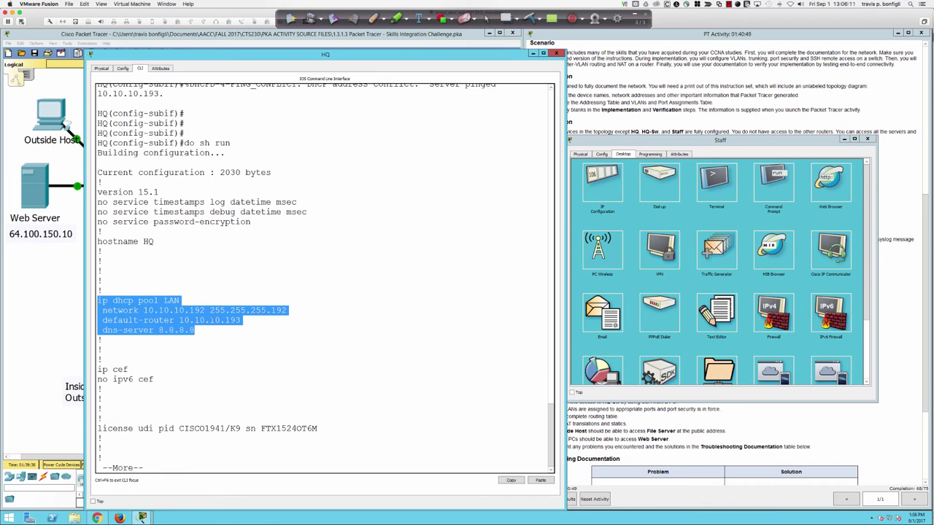
{"action": "scroll", "coordinate": [215, 303], "scroll_direction": "up", "scroll_amount": 1}
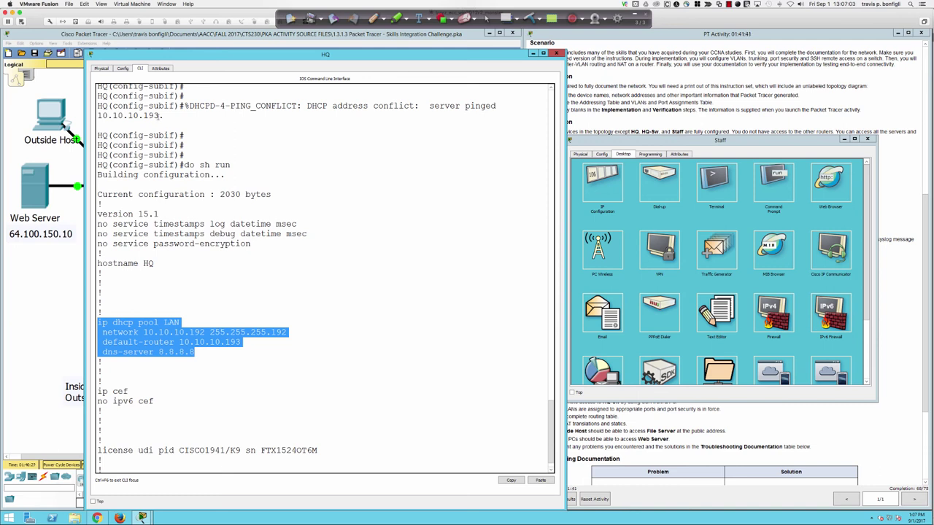
{"action": "left_click_drag", "start_coordinate": [159, 115], "coordinate": [97, 115]}
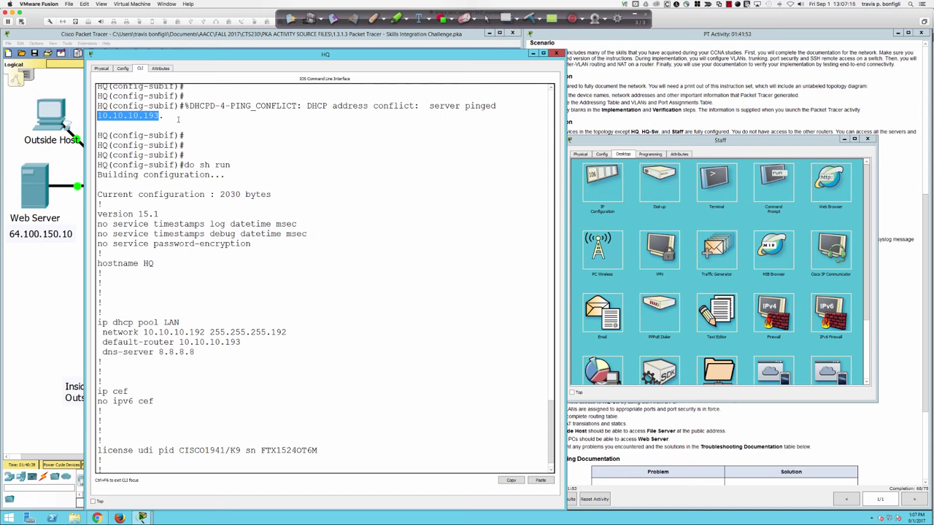
{"action": "left_click_drag", "start_coordinate": [164, 115], "coordinate": [142, 116]}
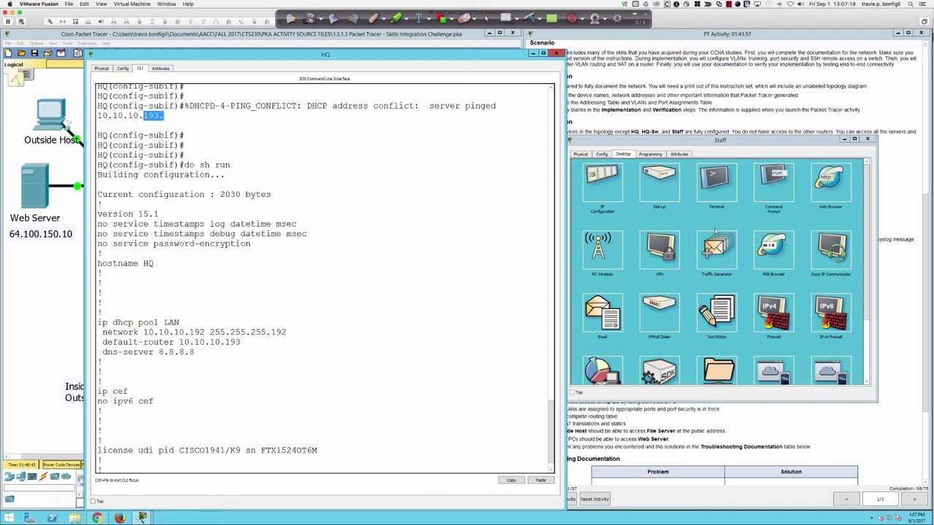
Compare the Staff PC's IP settings, close the Staff window, and finish the config listing
{"action": "left_click", "coordinate": [618, 194]}
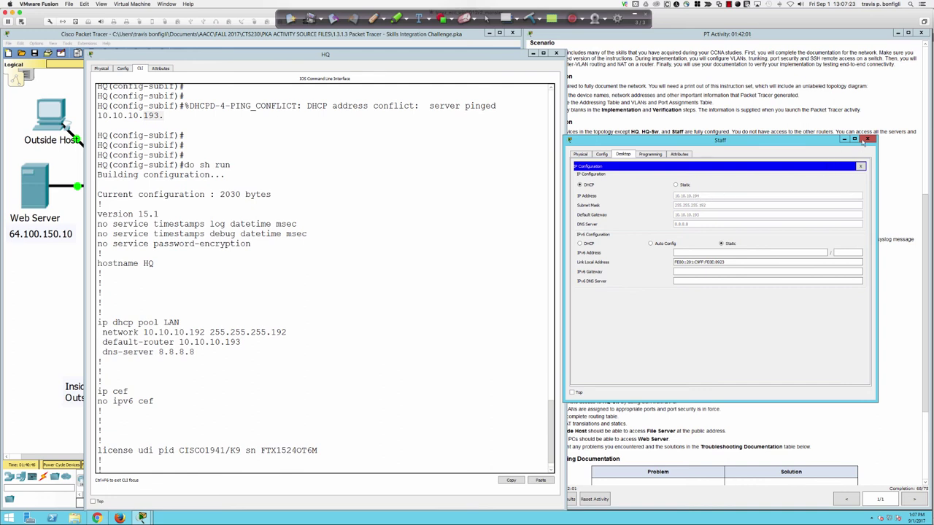
{"action": "left_click", "coordinate": [866, 138]}
{"action": "left_click", "coordinate": [394, 345]}
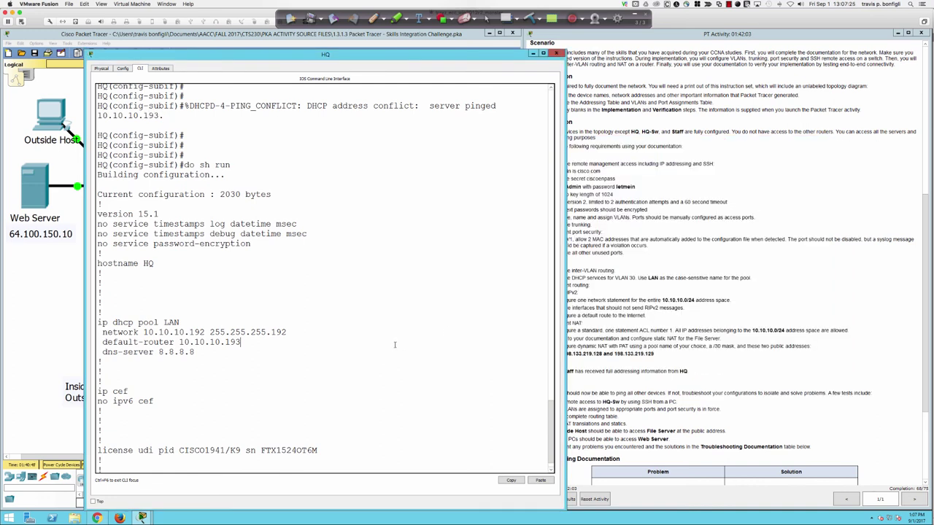
{"action": "key", "text": "space"}
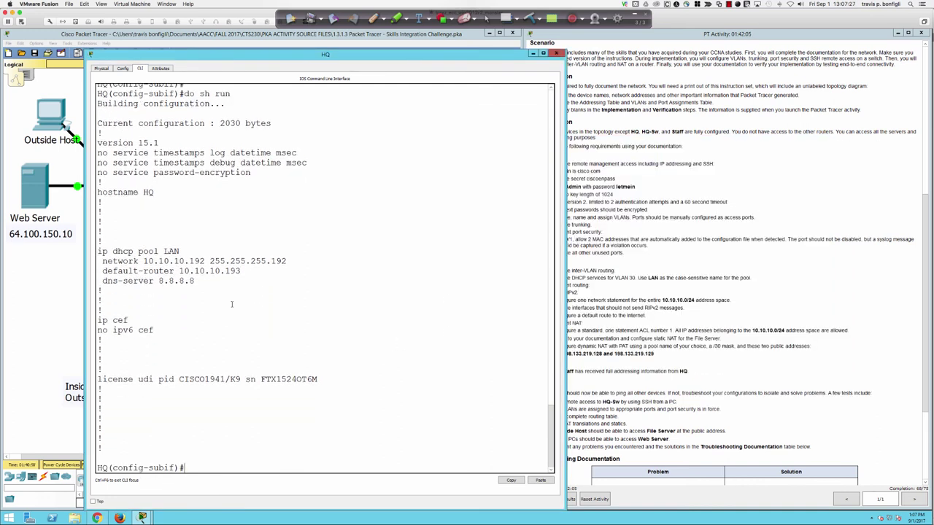
{"action": "left_click_drag", "start_coordinate": [105, 242], "coordinate": [192, 281]}
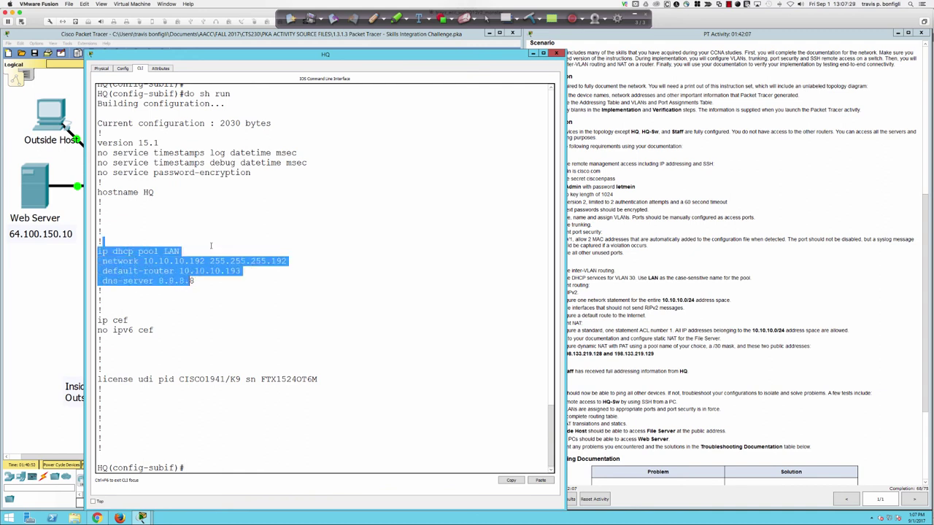
{"action": "left_click", "coordinate": [395, 288]}
Exclude 10.10.10.193 from HQ's DHCP leasing with 'ip dhcp excluded-address'
{"action": "type", "text": "exti"}
{"action": "key", "text": "Return"}
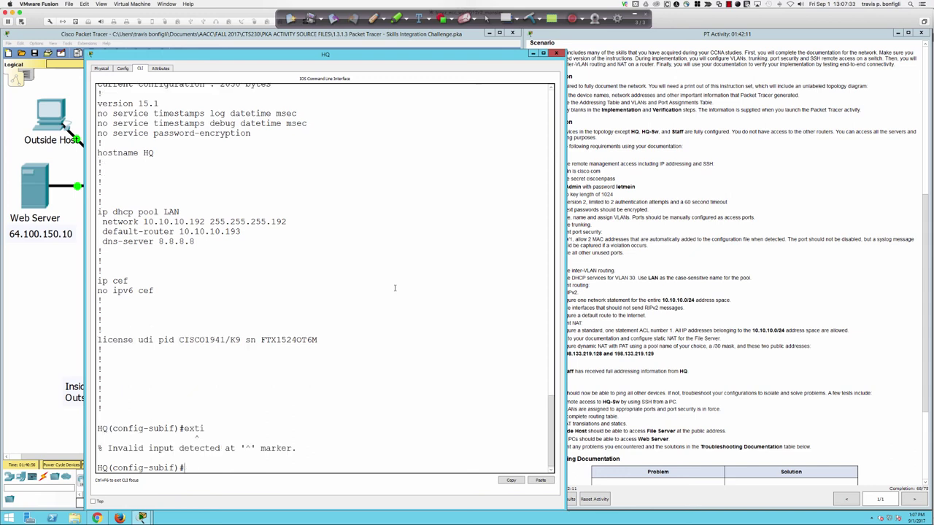
{"action": "type", "text": "exit"}
{"action": "key", "text": "Return"}
{"action": "key", "text": "Return"}
{"action": "key", "text": "Return"}
{"action": "key", "text": "Return"}
{"action": "key", "text": "Return"}
{"action": "key", "text": "Return"}
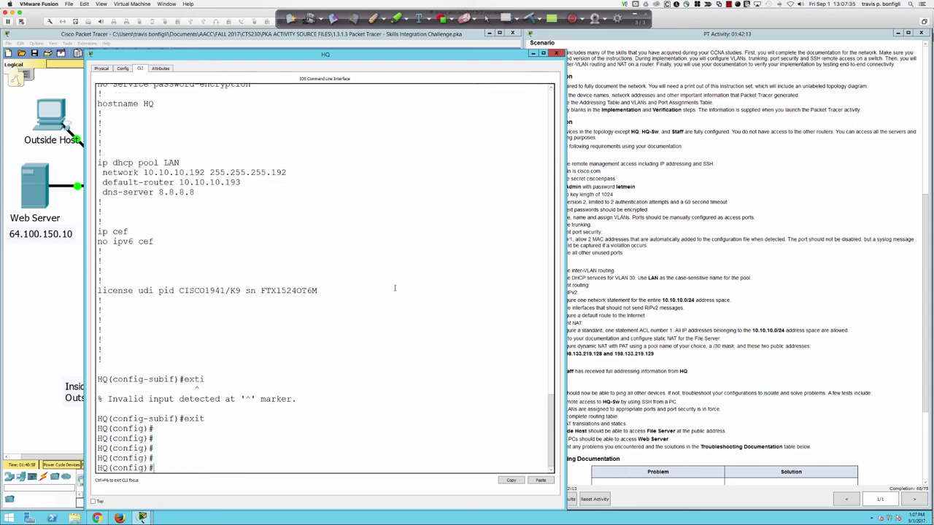
{"action": "type", "text": "ip"}
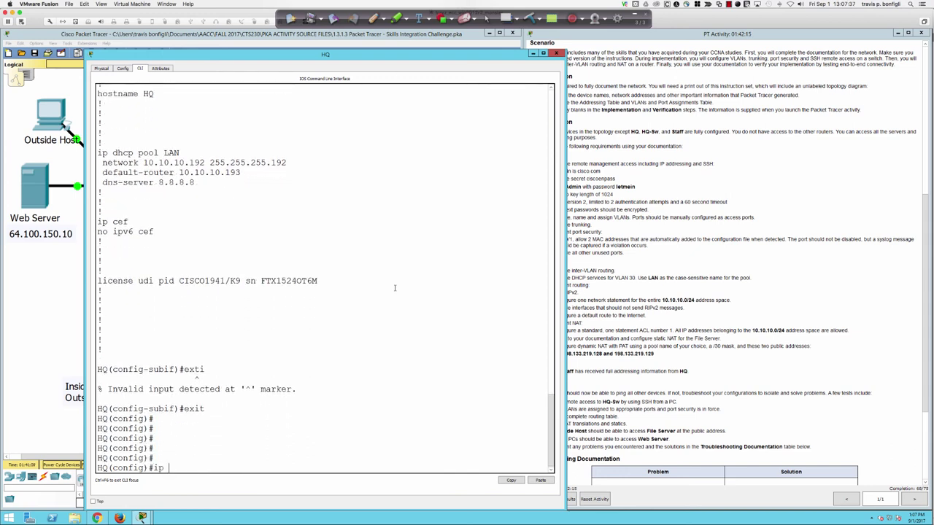
{"action": "type", "text": " dhcp ex"}
{"action": "key", "text": "Tab"}
{"action": "type", "text": "10.10."}
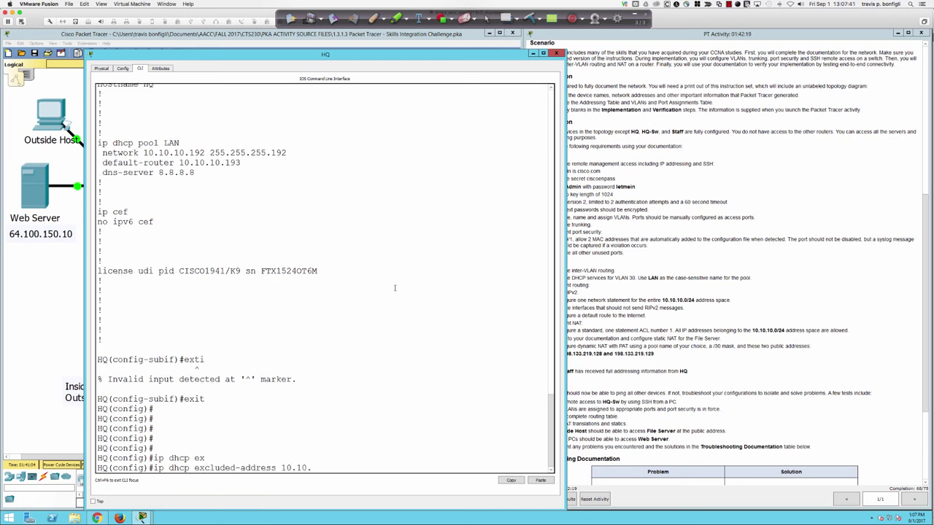
{"action": "type", "text": "10.193"}
{"action": "key", "text": "Return"}
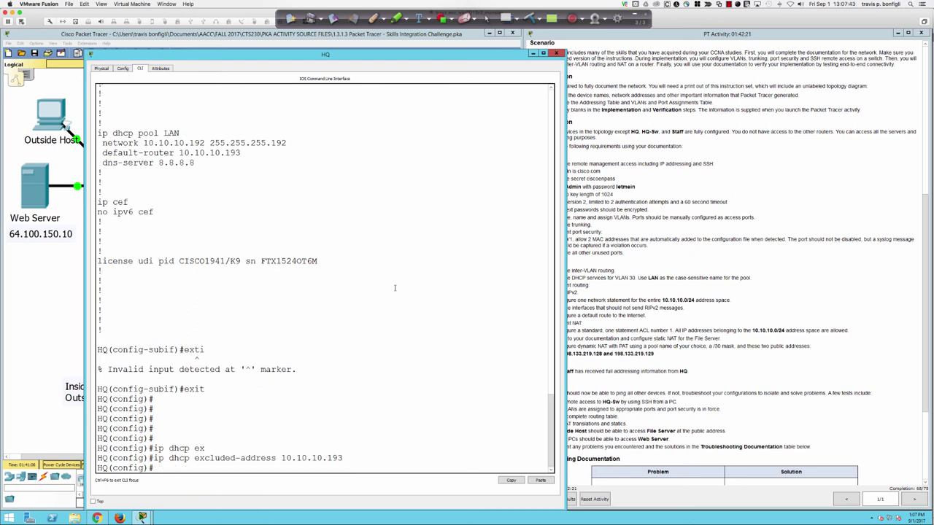
{"action": "key", "text": "Return"}
{"action": "key", "text": "Return"}
{"action": "key", "text": "Return"}
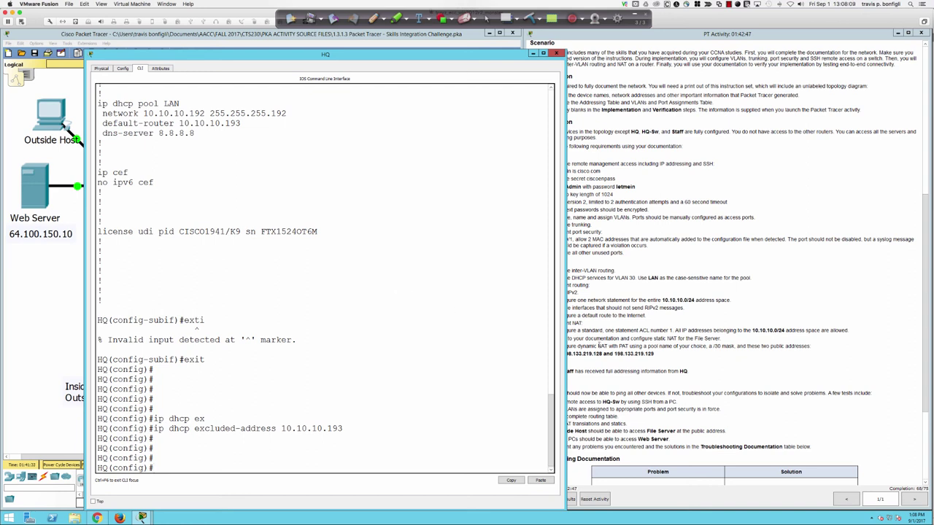
{"action": "left_click", "coordinate": [598, 347]}
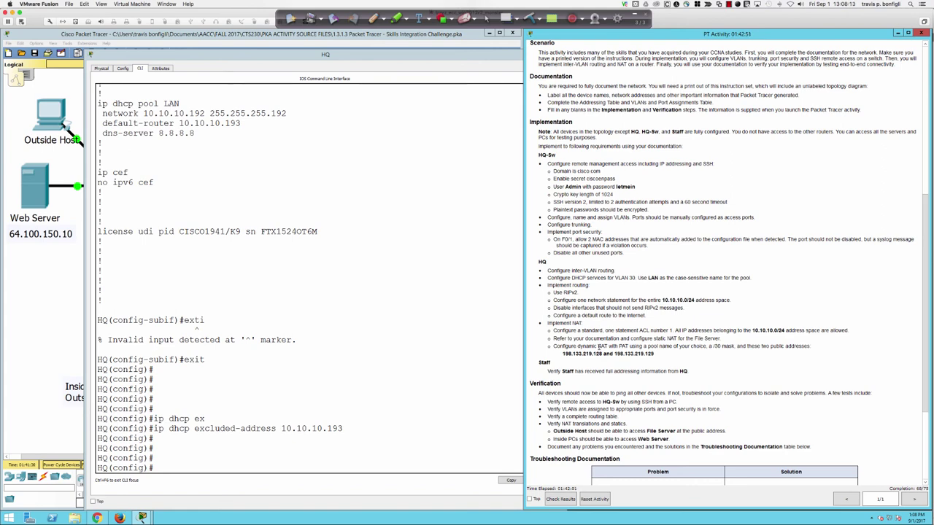
Review the HQ-Sw remote access verification requirement, then return to the topology view
{"action": "scroll", "coordinate": [599, 347], "scroll_direction": "down", "scroll_amount": 3}
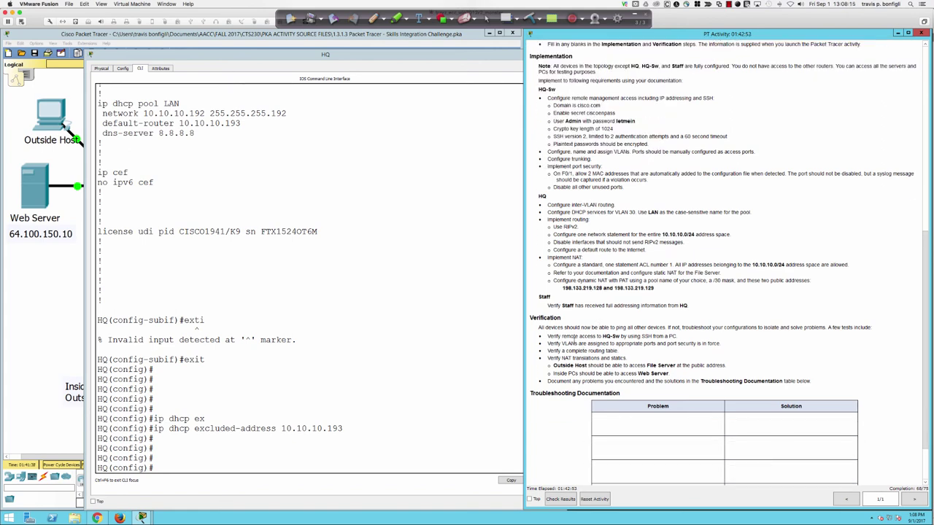
{"action": "left_click_drag", "start_coordinate": [564, 336], "coordinate": [641, 336]}
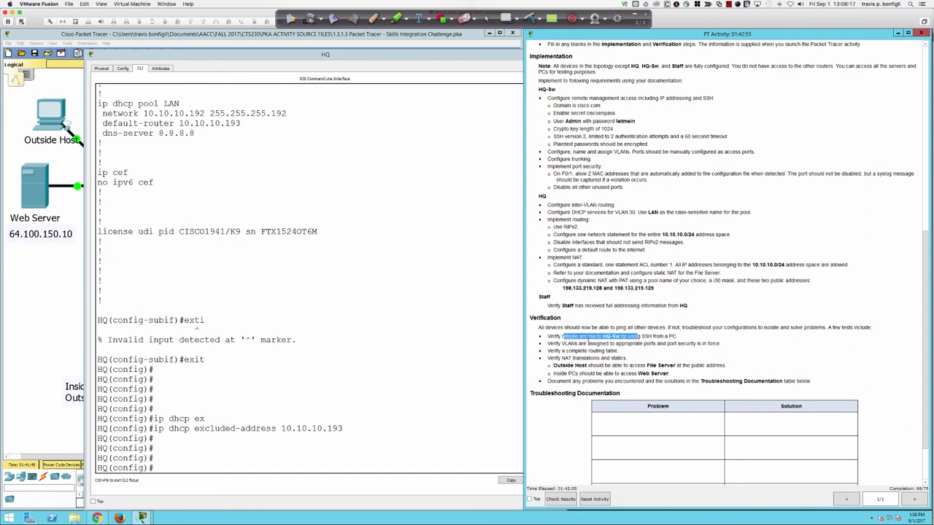
{"action": "left_click_drag", "start_coordinate": [554, 336], "coordinate": [677, 336]}
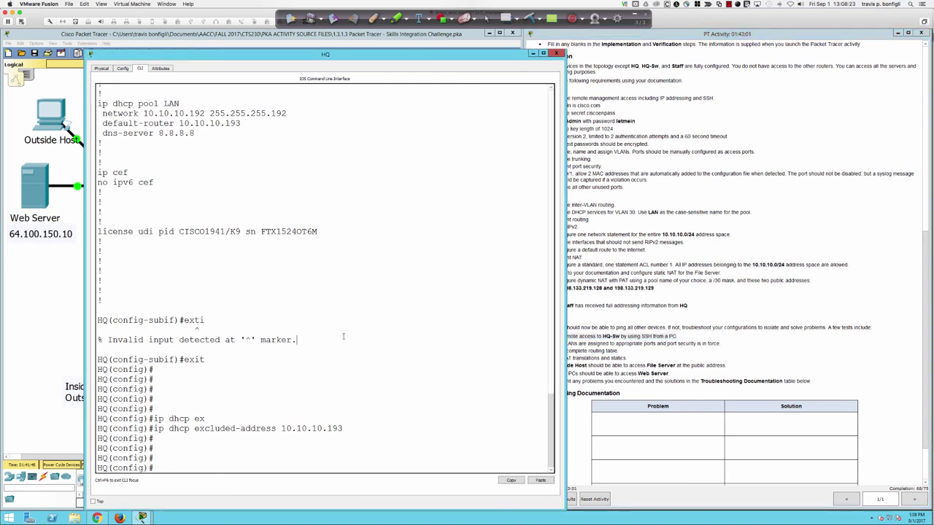
{"action": "left_click", "coordinate": [39, 256]}
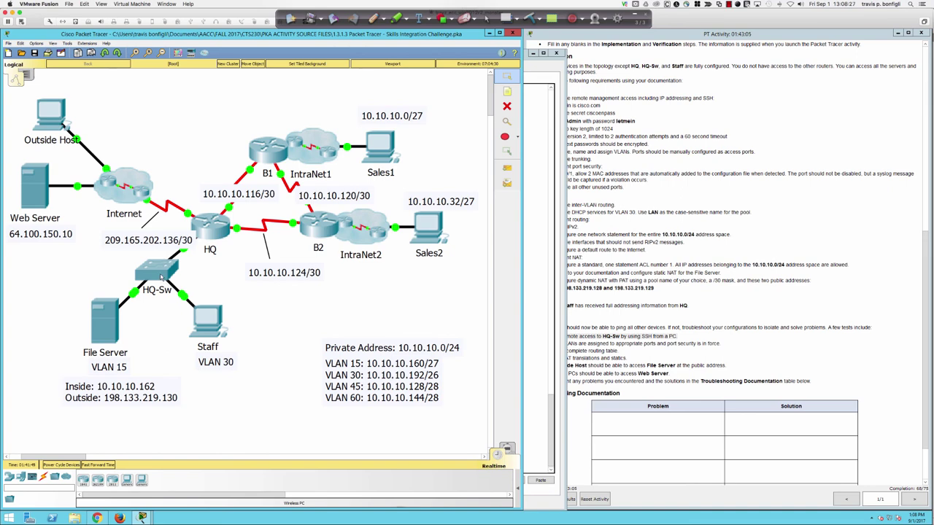
Open the HQ-Sw CLI and look up its VLAN 60 address 10.10.10.146
{"action": "left_click", "coordinate": [161, 275]}
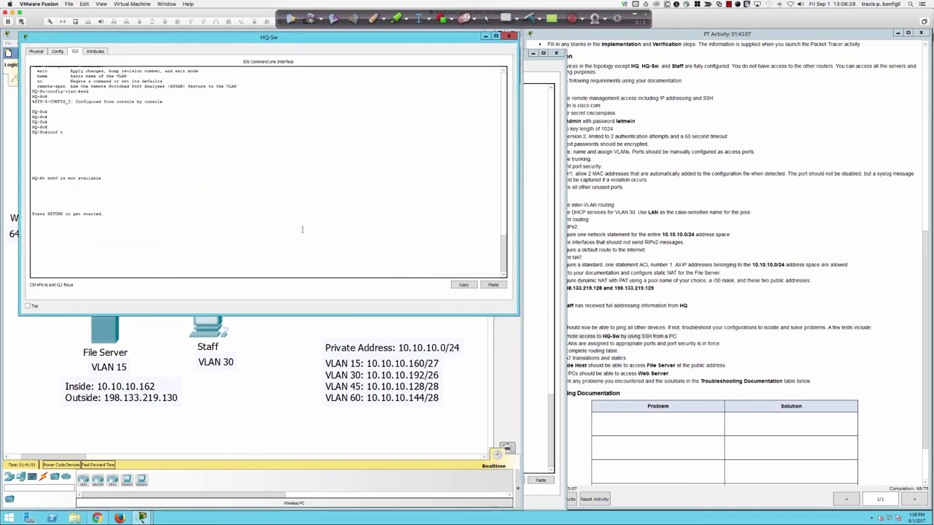
{"action": "key", "text": "Return"}
{"action": "key", "text": "Return"}
{"action": "key", "text": "Return"}
{"action": "key", "text": "Return"}
{"action": "key", "text": "Return"}
{"action": "key", "text": "Return"}
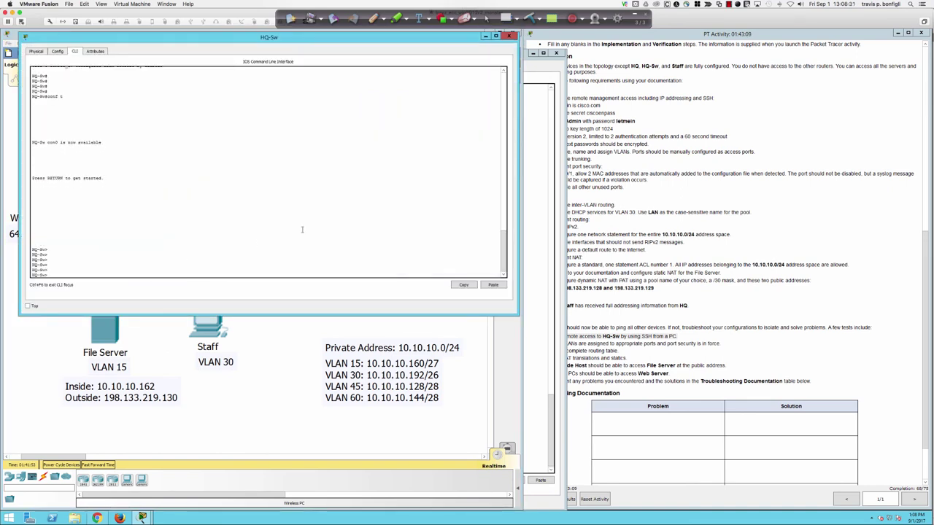
{"action": "left_click", "coordinate": [631, 230]}
{"action": "scroll", "coordinate": [631, 230], "scroll_direction": "up", "scroll_amount": 10}
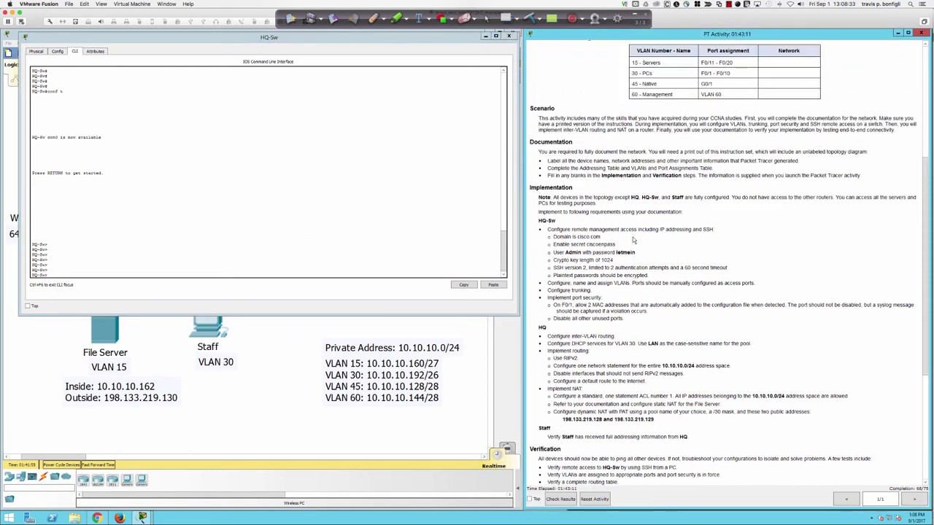
{"action": "scroll", "coordinate": [634, 237], "scroll_direction": "up", "scroll_amount": 1}
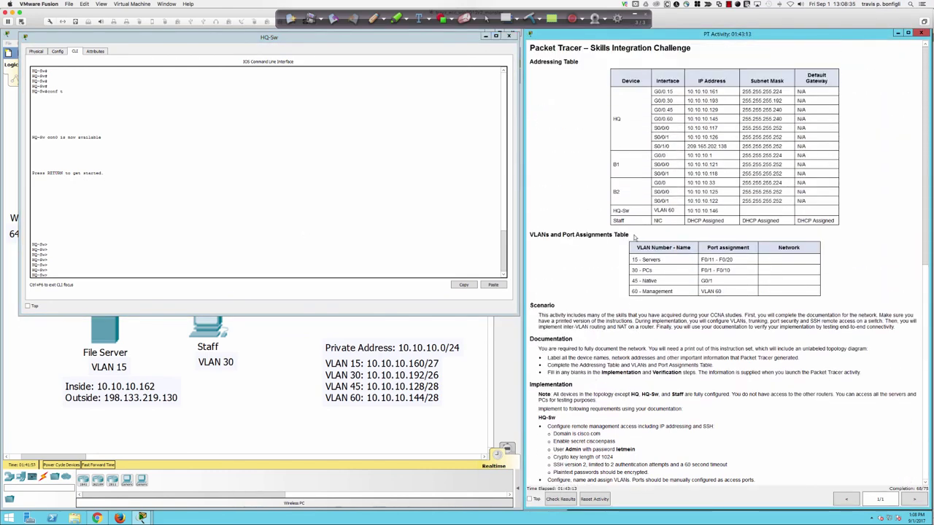
{"action": "left_click_drag", "start_coordinate": [655, 210], "coordinate": [729, 211]}
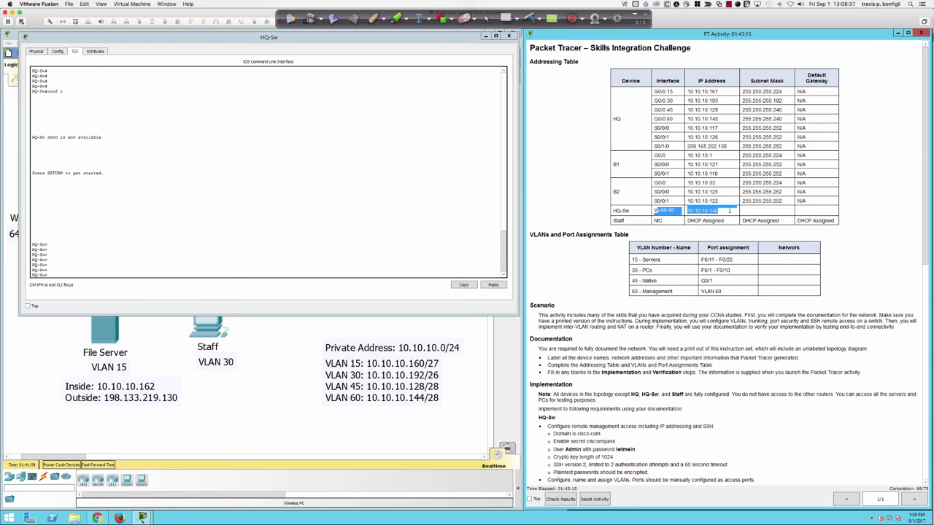
{"action": "left_click", "coordinate": [298, 236]}
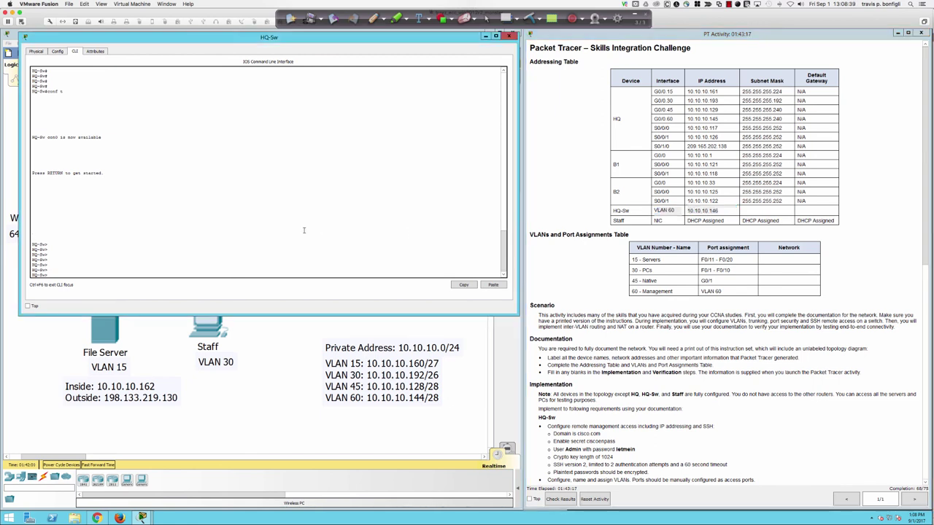
Enter privileged mode on HQ-Sw, then global configuration and interface vlan 60
{"action": "key", "text": "Return"}
{"action": "key", "text": "Return"}
{"action": "key", "text": "Return"}
{"action": "type", "text": "en"}
{"action": "key", "text": "Return"}
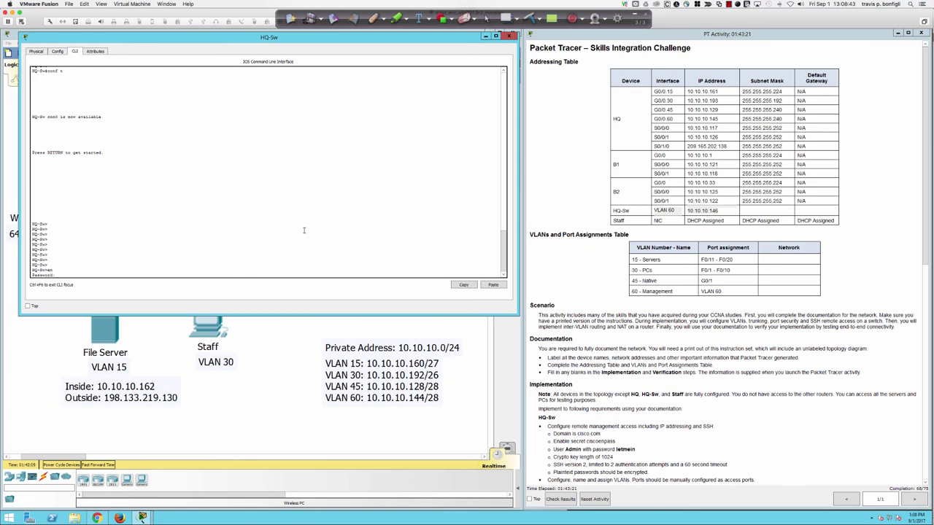
{"action": "key", "text": "Return"}
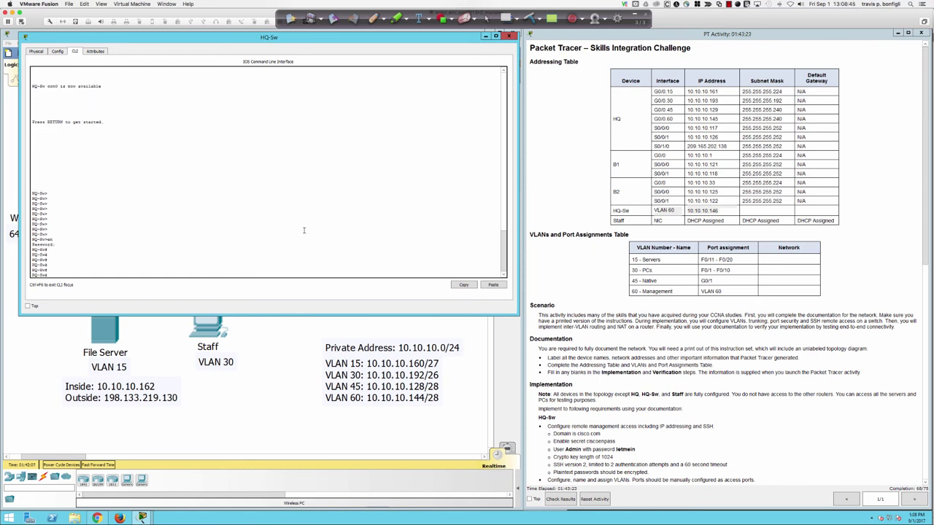
{"action": "type", "text": "conf t"}
{"action": "key", "text": "Return"}
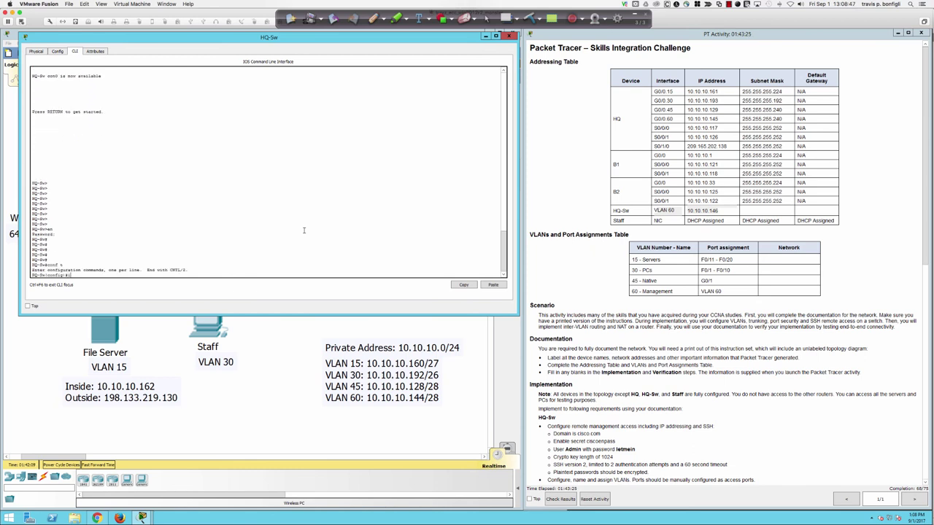
{"action": "type", "text": "int vlan 60"}
{"action": "key", "text": "Return"}
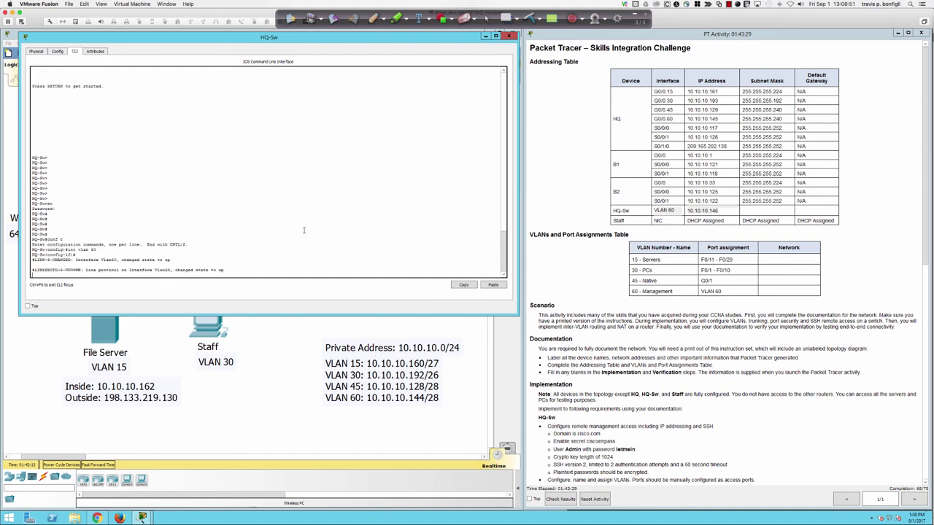
{"action": "key", "text": "Return"}
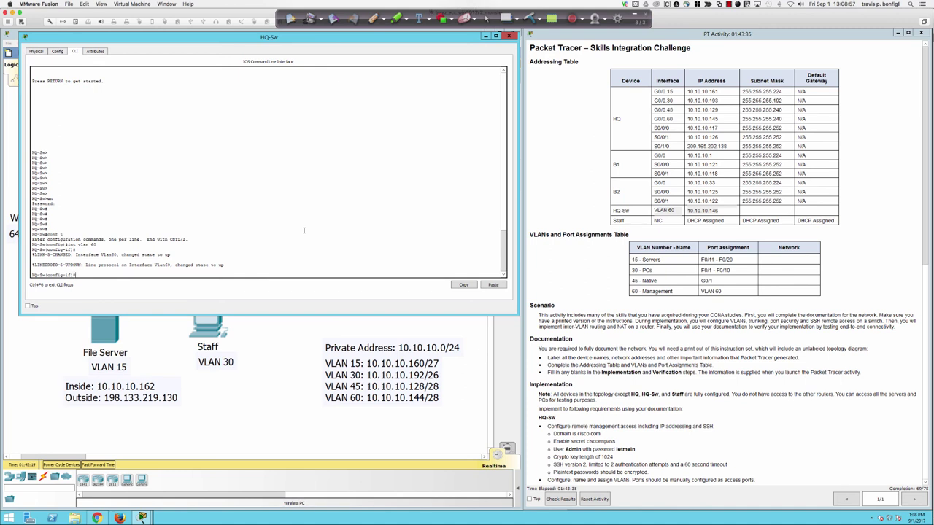
{"action": "key", "text": "Return"}
{"action": "key", "text": "Return"}
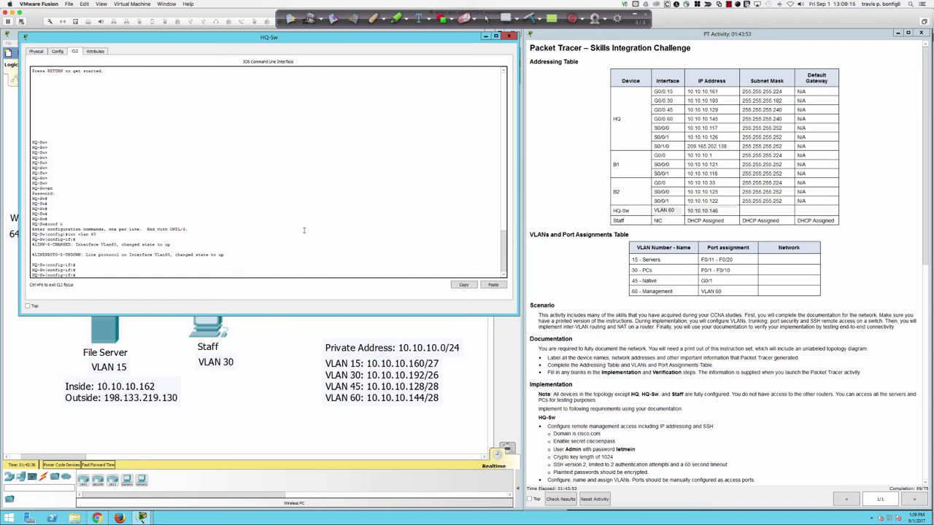
Assign HQ-Sw's Vlan60 interface the address 10.10.10.146 255.255.255.240
{"action": "key", "text": "BackSpace"}
{"action": "type", "text": "10.10.10.146"}
{"action": "type", "text": "255.255.255.0"}
{"action": "type", "text": "40"}
{"action": "key", "text": "Return"}
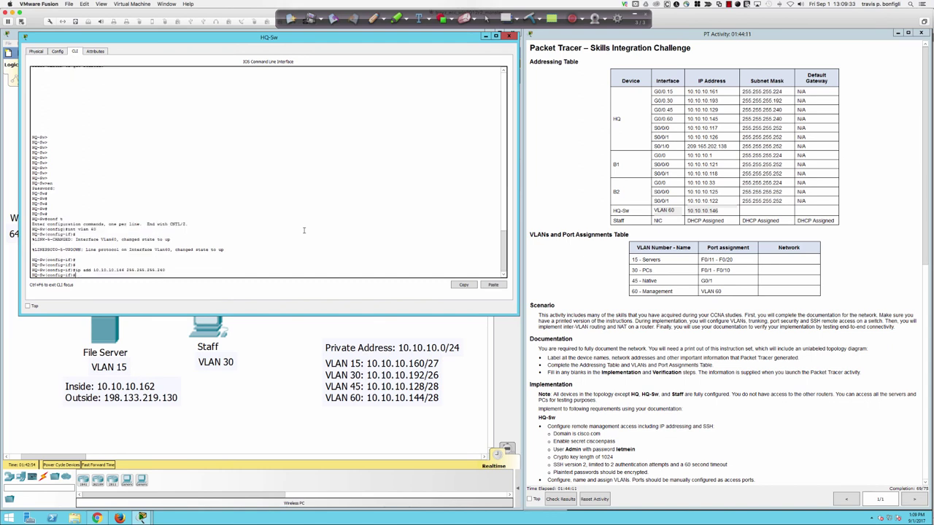
{"action": "key", "text": "Return"}
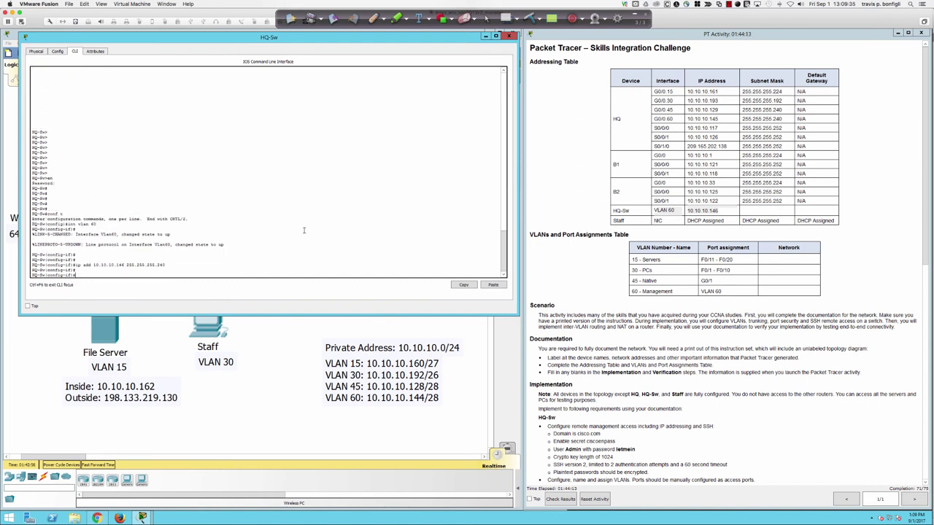
{"action": "key", "text": "Return"}
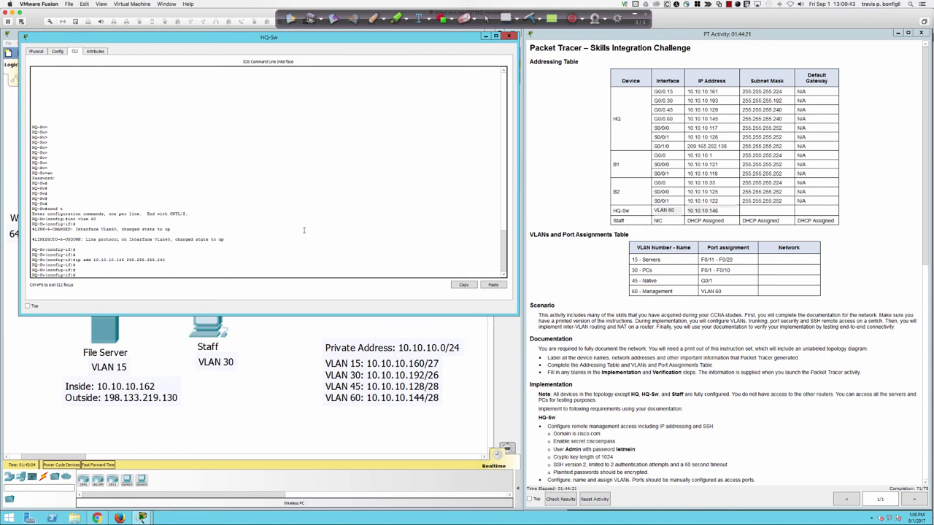
{"action": "key", "text": "Return"}
{"action": "key", "text": "Return"}
{"action": "key", "text": "Return"}
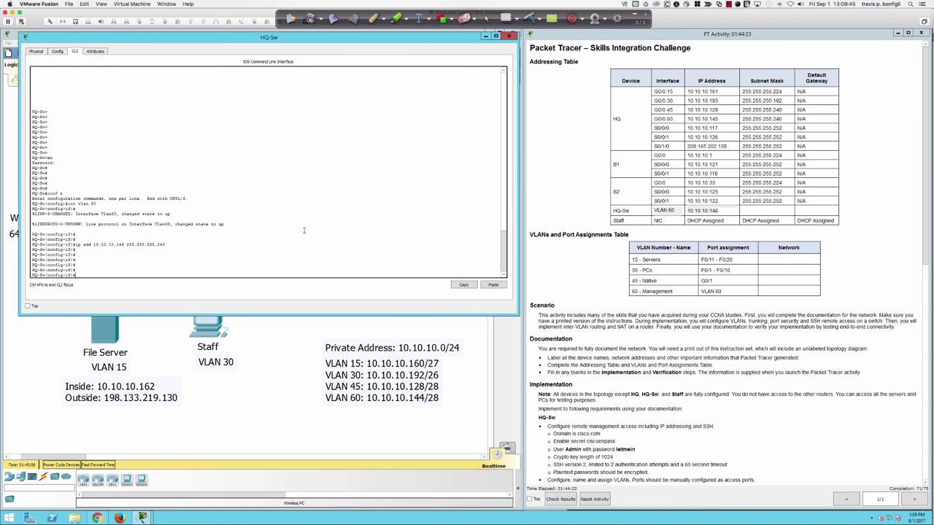
Exit configuration mode with end and begin typing a ping command
{"action": "type", "text": "end"}
{"action": "key", "text": "Return"}
{"action": "key", "text": "Return"}
{"action": "key", "text": "Return"}
{"action": "key", "text": "Return"}
{"action": "key", "text": "Return"}
{"action": "key", "text": "Return"}
{"action": "key", "text": "Return"}
{"action": "key", "text": "Return"}
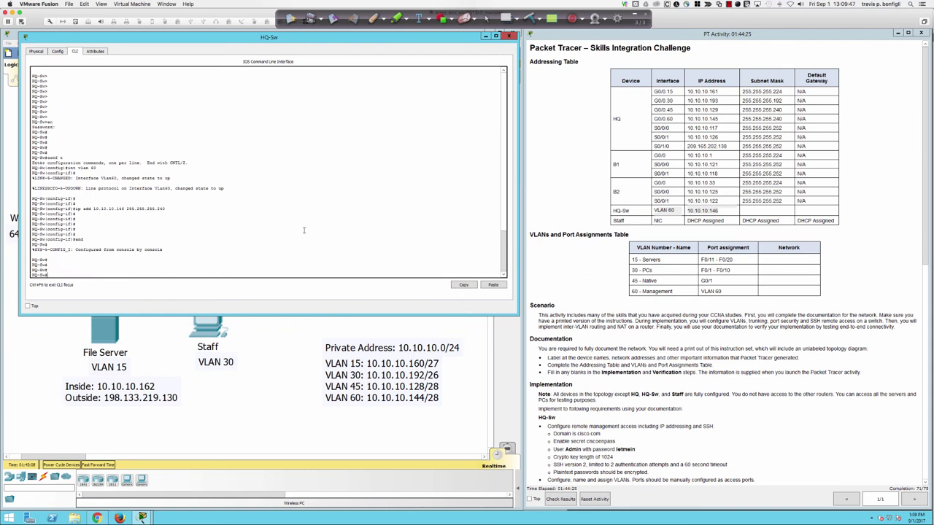
{"action": "type", "text": "ping"}
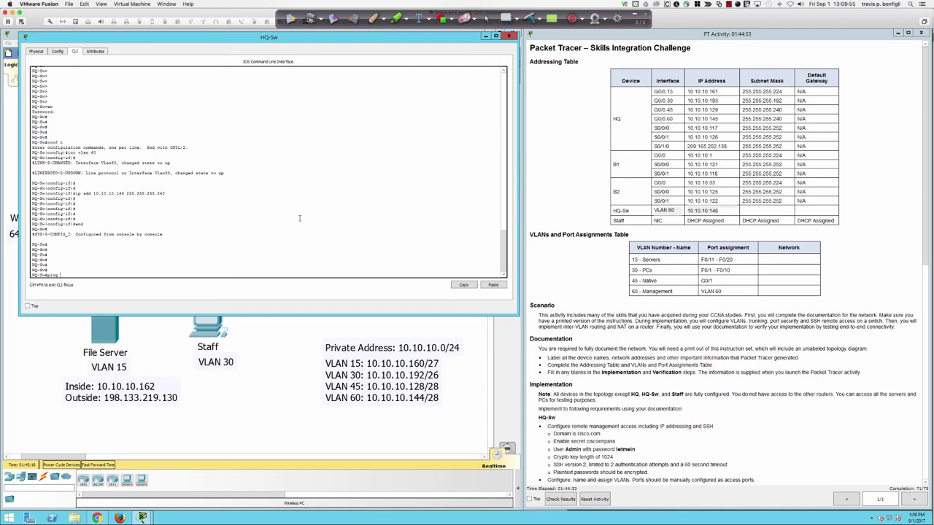
Ping 64.100.150.10, 10.10.10.145 and 10.10.10.162 from HQ-Sw; only 10.10.10.145 replies
{"action": "left_click_drag", "start_coordinate": [171, 38], "coordinate": [178, 41]}
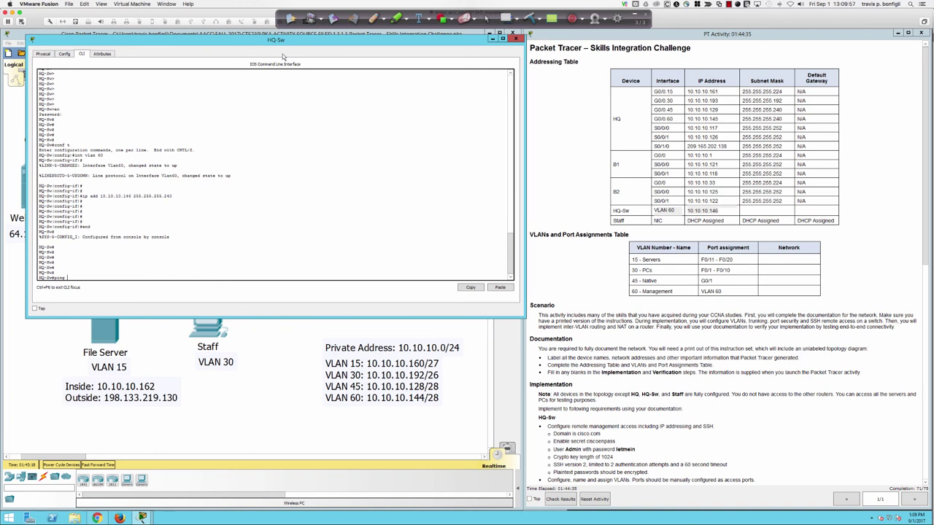
{"action": "left_click_drag", "start_coordinate": [248, 45], "coordinate": [351, 61]}
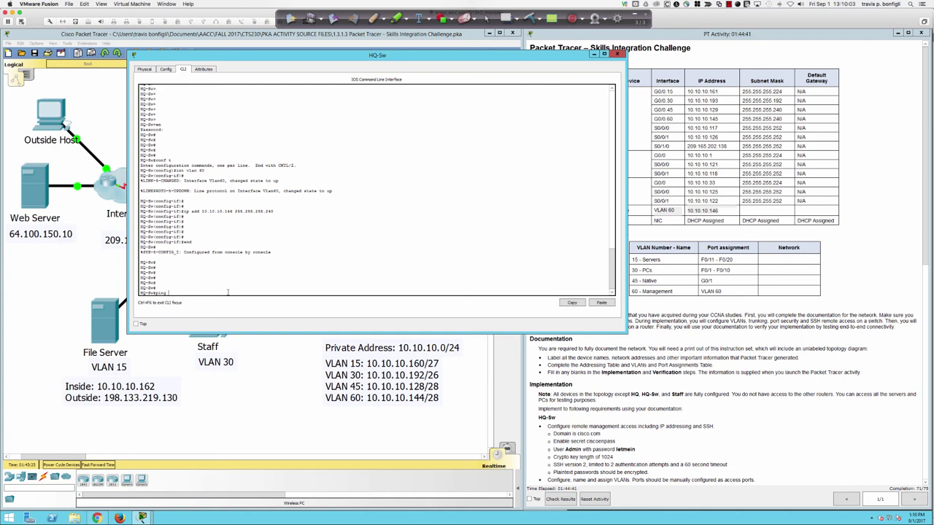
{"action": "type", "text": "64.100.150.10"}
{"action": "key", "text": "Return"}
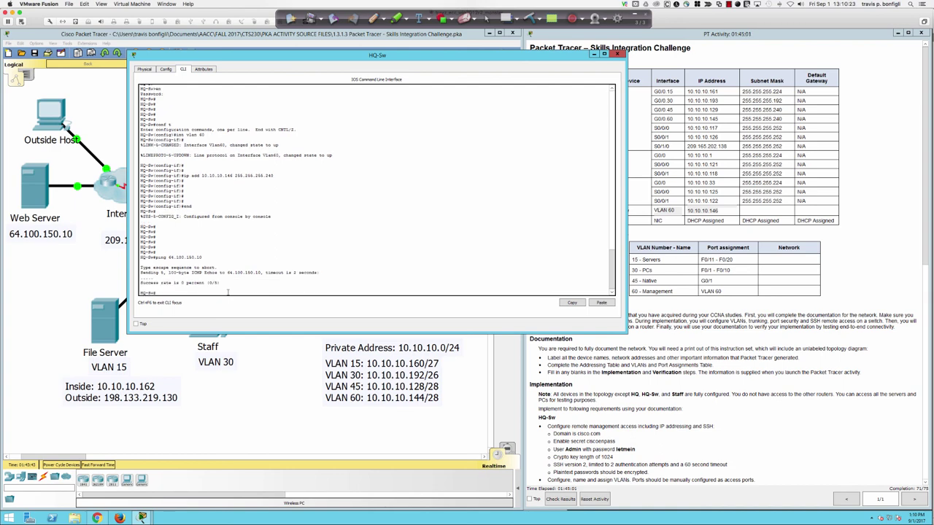
{"action": "type", "text": "ping 10.10.10.145"}
{"action": "key", "text": "Return"}
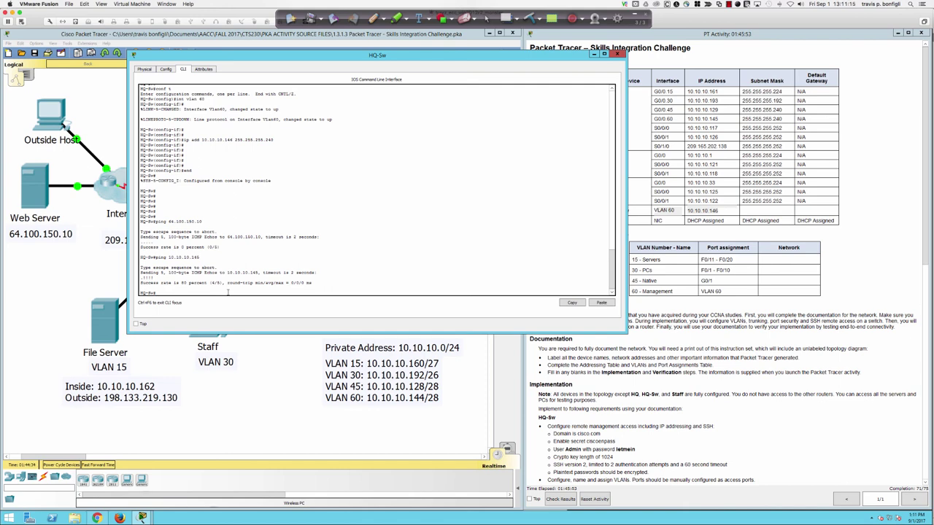
{"action": "type", "text": "ping 10.10.10.162"}
{"action": "key", "text": "Return"}
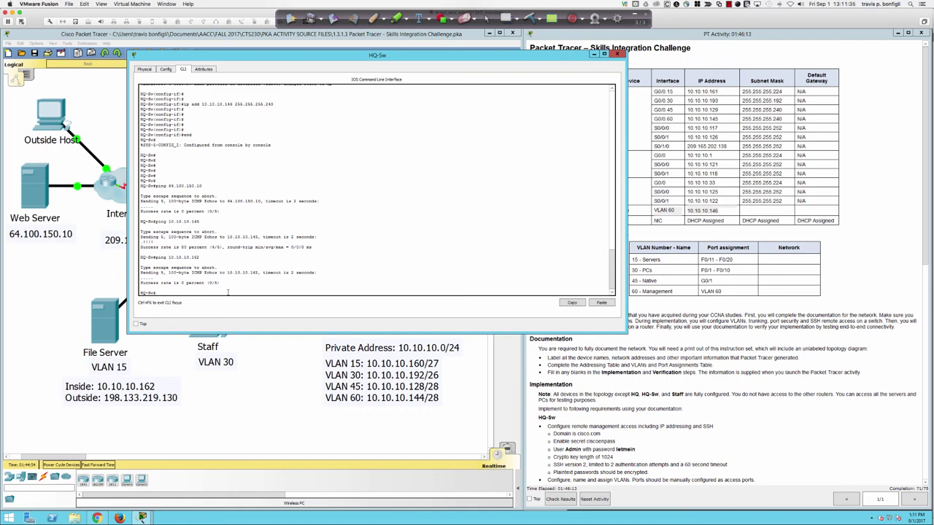
{"action": "left_click", "coordinate": [127, 376]}
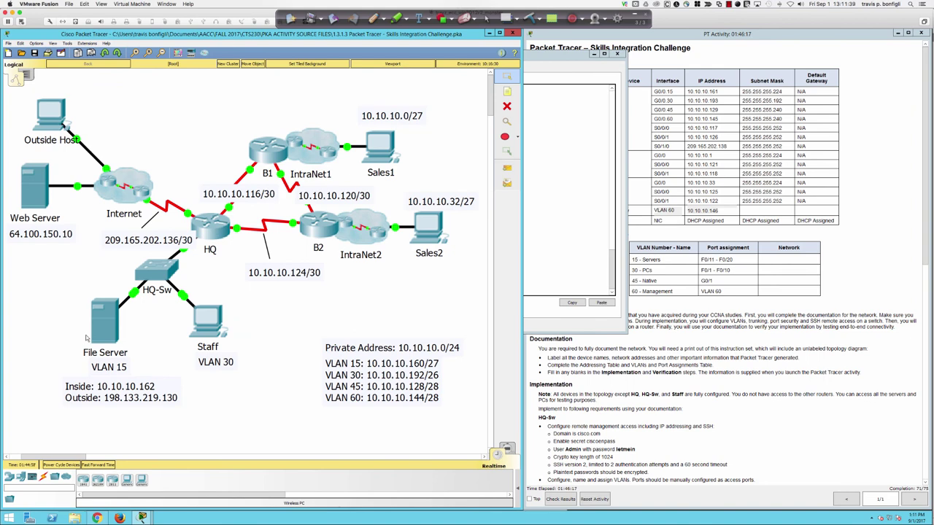
{"action": "left_click", "coordinate": [375, 18]}
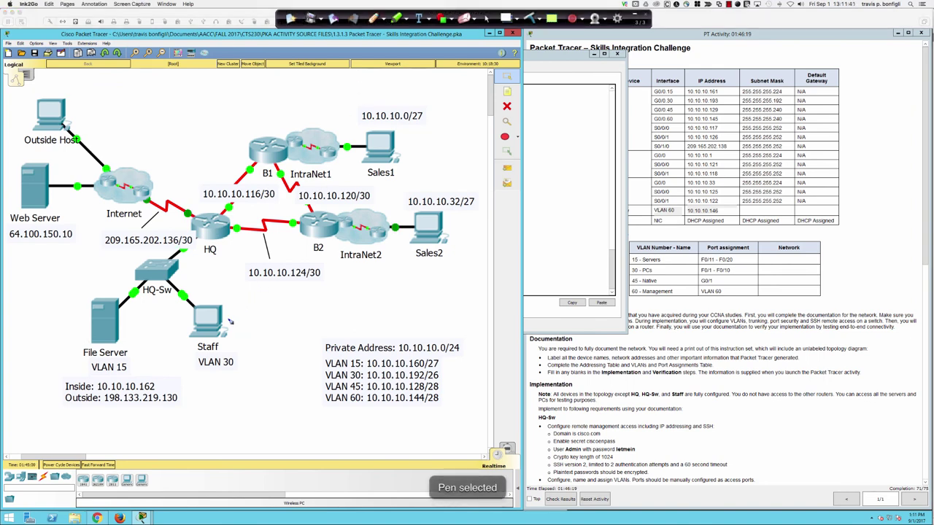
{"action": "left_click_drag", "start_coordinate": [209, 329], "coordinate": [209, 323]}
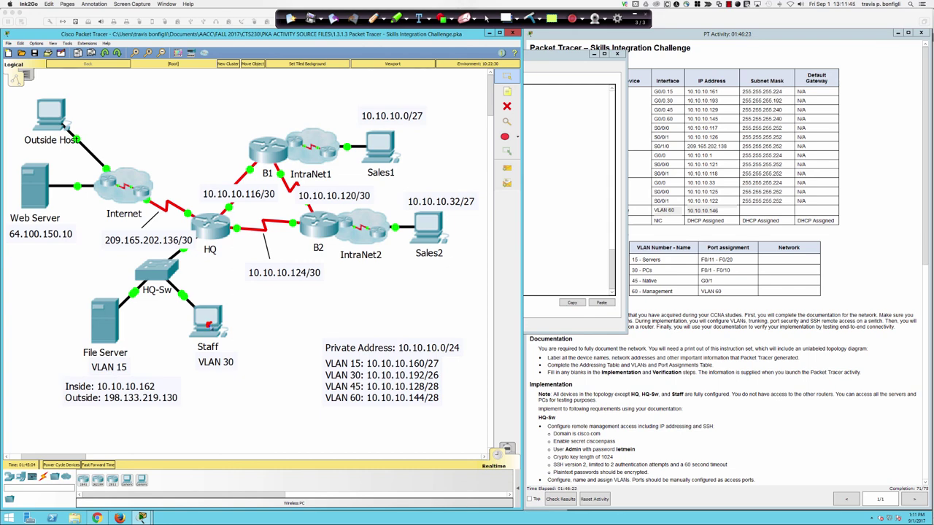
{"action": "mouse_move", "coordinate": [197, 316]}
{"action": "left_mouse_down"}
{"action": "mouse_move", "coordinate": [147, 272]}
{"action": "mouse_move", "coordinate": [188, 242]}
{"action": "mouse_move", "coordinate": [192, 223]}
{"action": "mouse_move", "coordinate": [174, 200]}
{"action": "mouse_move", "coordinate": [146, 188]}
{"action": "mouse_move", "coordinate": [70, 186]}
{"action": "mouse_move", "coordinate": [50, 216]}
{"action": "left_mouse_up"}
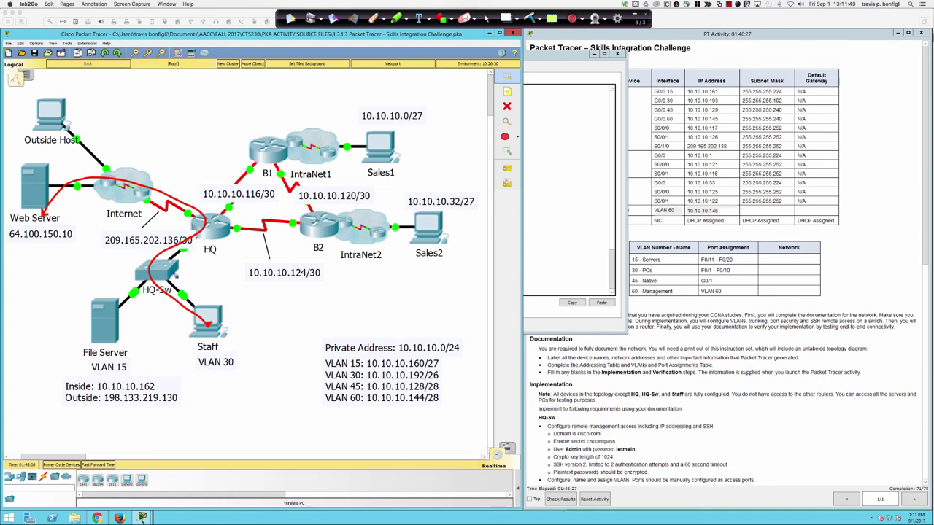
{"action": "mouse_move", "coordinate": [194, 275]}
{"action": "left_mouse_down"}
{"action": "mouse_move", "coordinate": [196, 288]}
{"action": "mouse_move", "coordinate": [198, 274]}
{"action": "mouse_move", "coordinate": [205, 286]}
{"action": "mouse_move", "coordinate": [222, 283]}
{"action": "mouse_move", "coordinate": [235, 255]}
{"action": "mouse_move", "coordinate": [256, 245]}
{"action": "mouse_move", "coordinate": [271, 252]}
{"action": "mouse_move", "coordinate": [273, 238]}
{"action": "mouse_move", "coordinate": [289, 255]}
{"action": "left_mouse_up"}
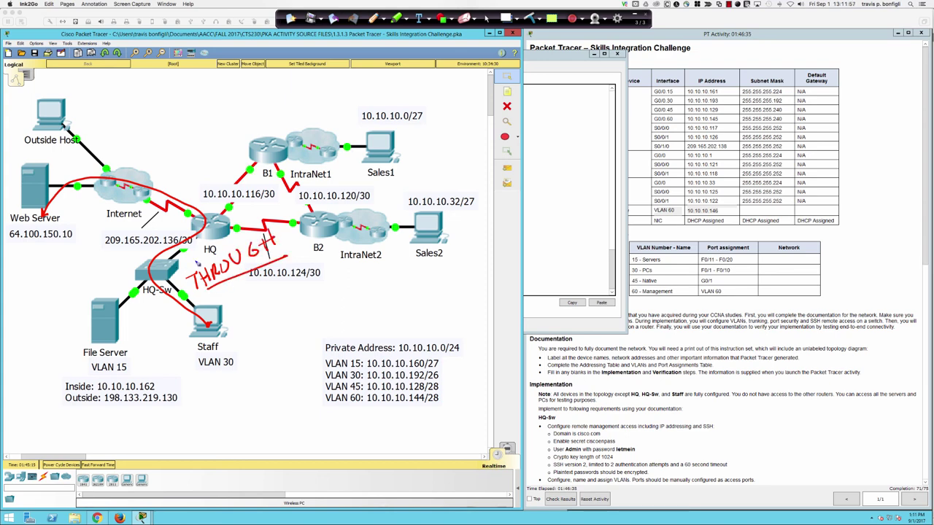
{"action": "left_click_drag", "start_coordinate": [227, 252], "coordinate": [185, 270]}
{"action": "mouse_move", "coordinate": [673, 114]}
{"action": "left_mouse_down"}
{"action": "mouse_move", "coordinate": [649, 124]}
{"action": "mouse_move", "coordinate": [677, 114]}
{"action": "left_mouse_up"}
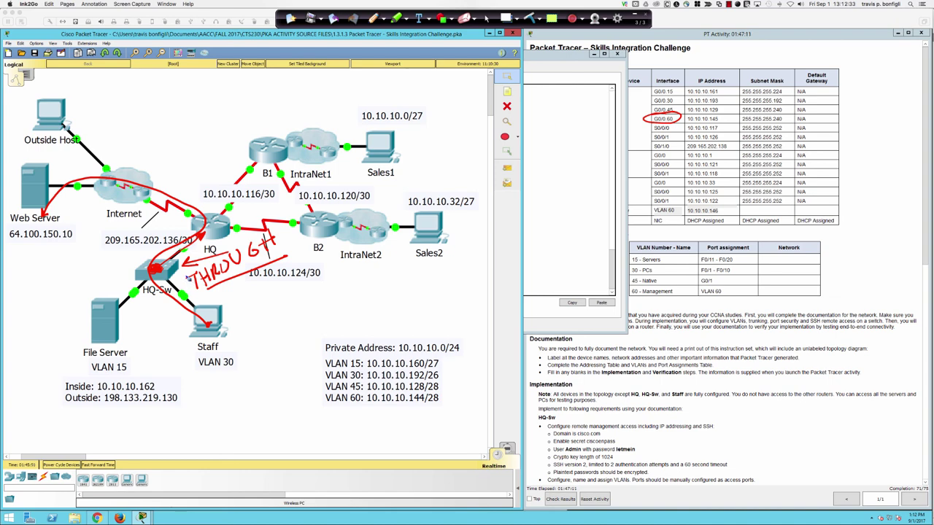
{"action": "mouse_move", "coordinate": [157, 268]}
{"action": "left_mouse_down"}
{"action": "mouse_move", "coordinate": [183, 219]}
{"action": "mouse_move", "coordinate": [155, 218]}
{"action": "mouse_move", "coordinate": [170, 210]}
{"action": "left_mouse_up"}
{"action": "left_click", "coordinate": [486, 21]}
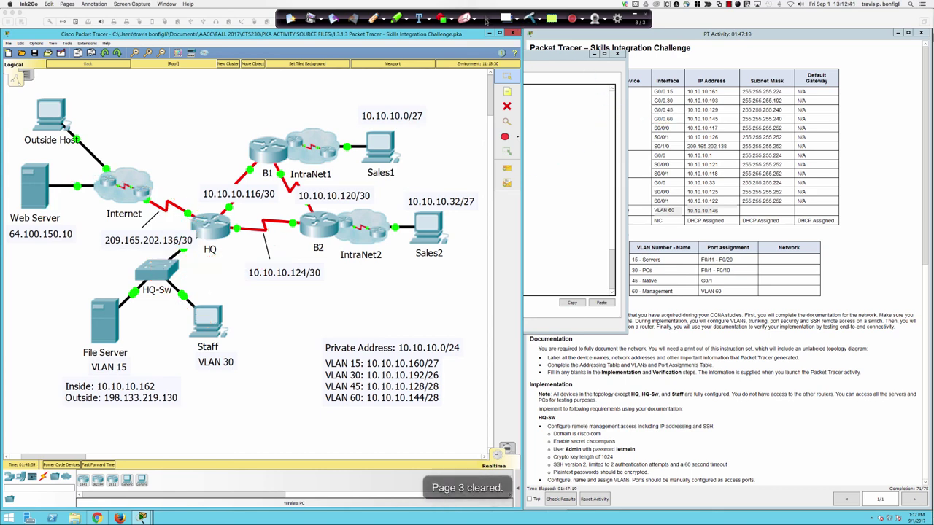
{"action": "key", "text": "Escape"}
{"action": "key", "text": "ctrl+1"}
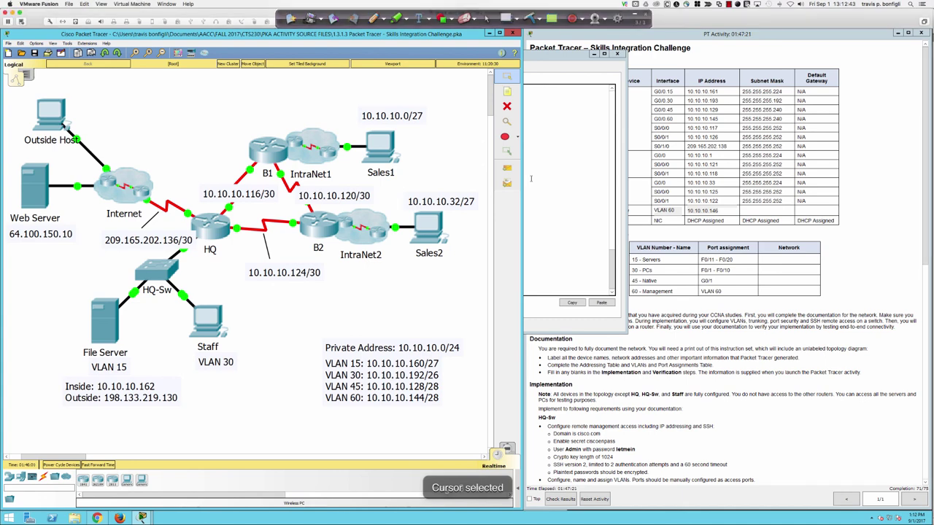
Set HQ-Sw's default gateway to 10.10.10.145 in global configuration mode
{"action": "left_click", "coordinate": [600, 179]}
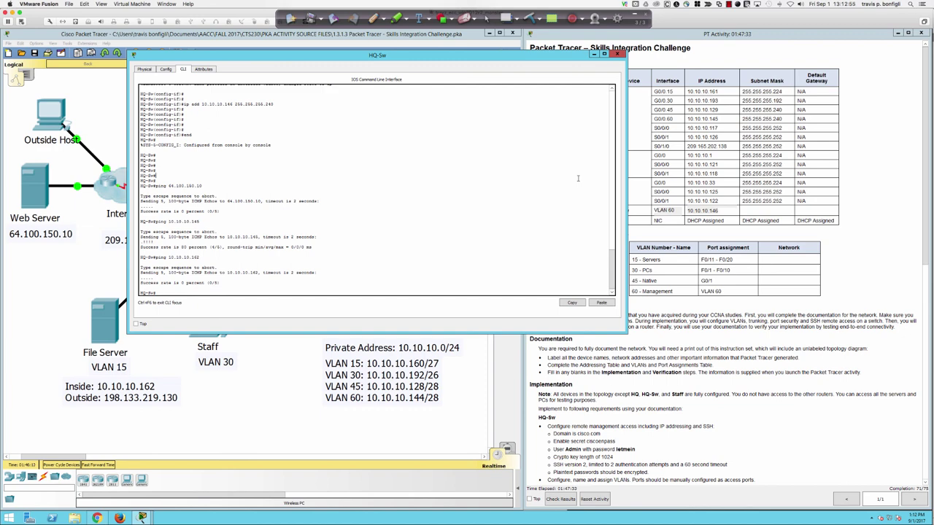
{"action": "key", "text": "Return"}
{"action": "key", "text": "Return"}
{"action": "key", "text": "Return"}
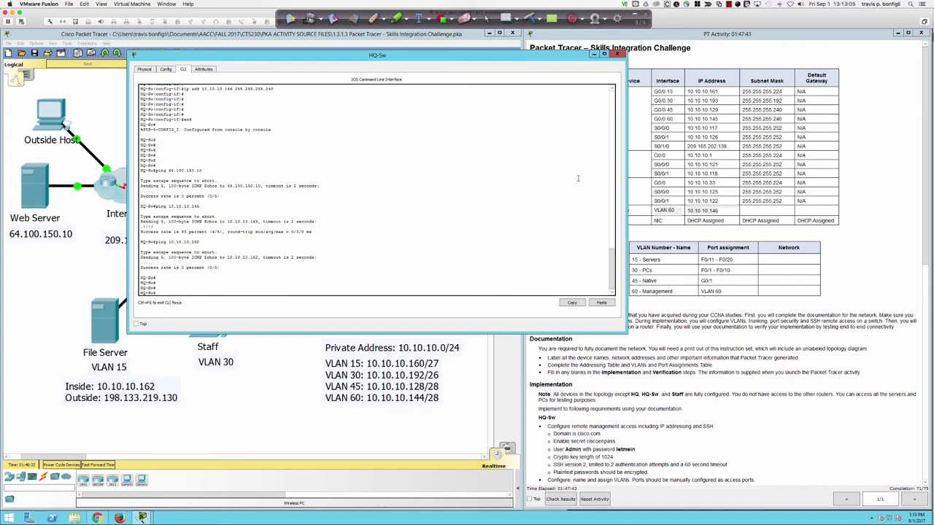
{"action": "type", "text": "conf t"}
{"action": "key", "text": "Return"}
{"action": "type", "text": "ip def"}
{"action": "key", "text": "Tab"}
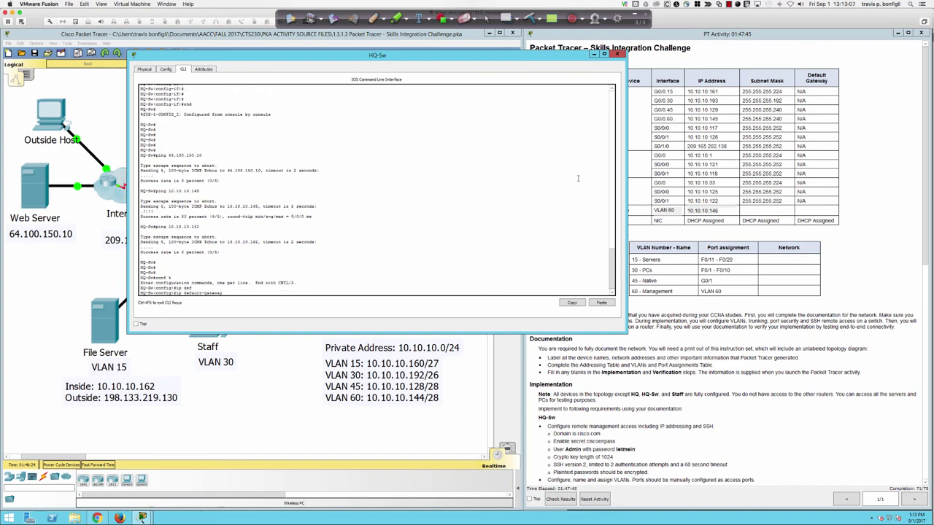
{"action": "type", "text": "10.10.10.145"}
{"action": "key", "text": "Return"}
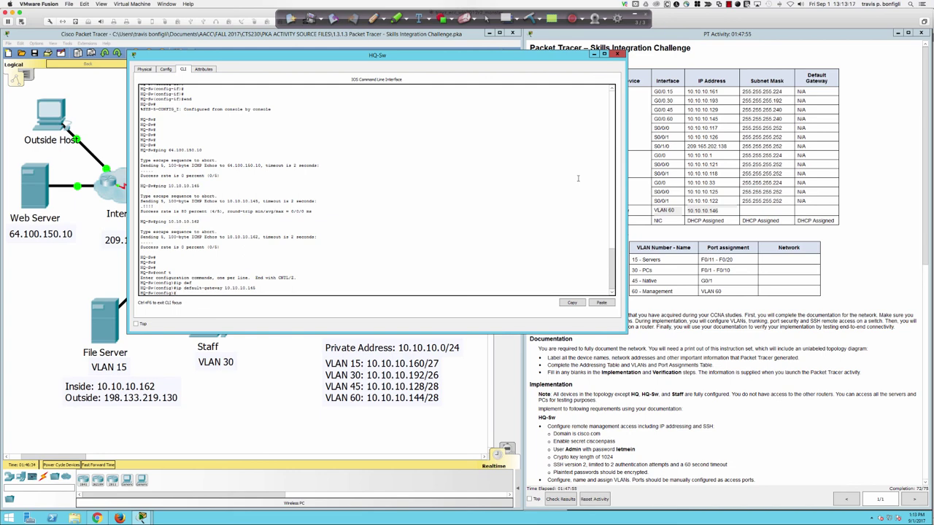
Ping the Web Server at 64.100.150.10 successfully, then save with wri mem
{"action": "type", "text": "end ping 10"}
{"action": "type", "text": " 64."}
{"action": "type", "text": "100.150.10"}
{"action": "key", "text": "Return"}
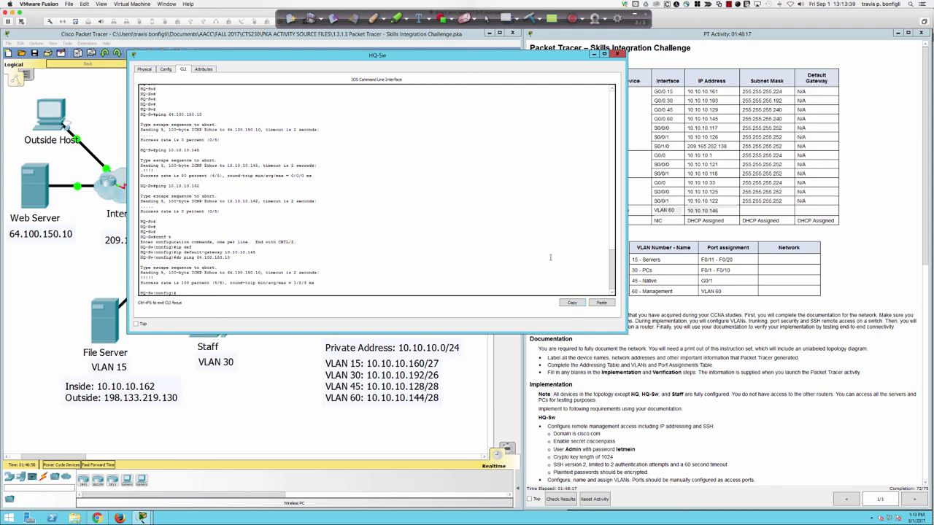
{"action": "key", "text": "Return"}
{"action": "type", "text": "wri mem"}
{"action": "key", "text": "Return"}
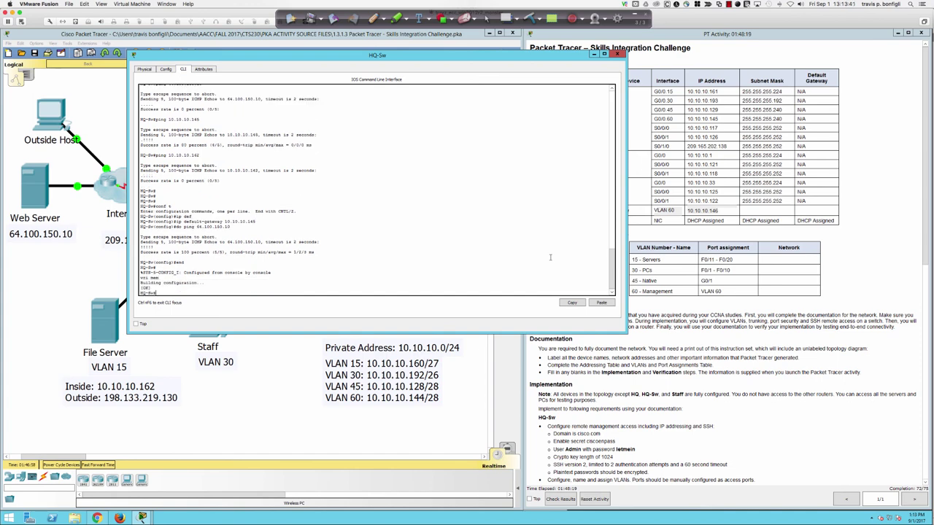
{"action": "key", "text": "Return"}
{"action": "key", "text": "Return"}
{"action": "key", "text": "Return"}
Page through sh run to verify the VLAN 60 and default gateway settings
{"action": "type", "text": "sh run"}
{"action": "key", "text": "Return"}
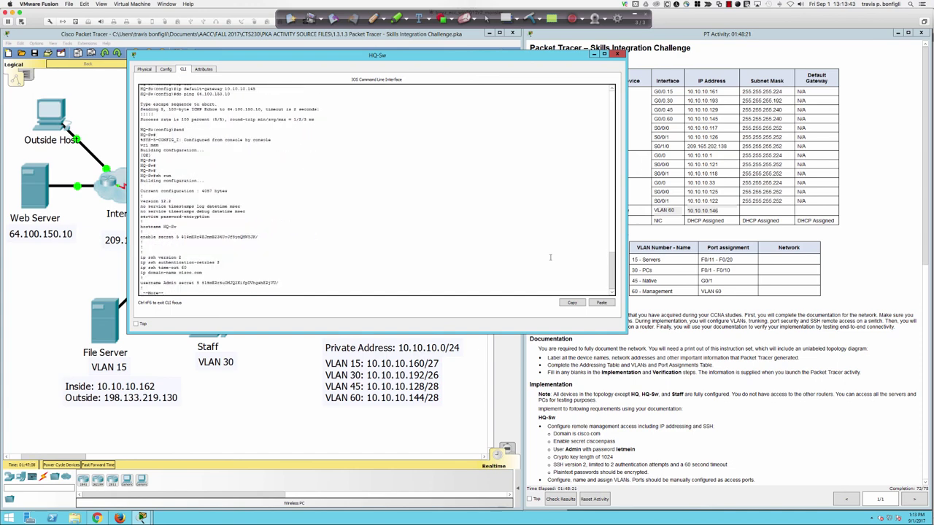
{"action": "key", "text": "space"}
{"action": "key", "text": "space"}
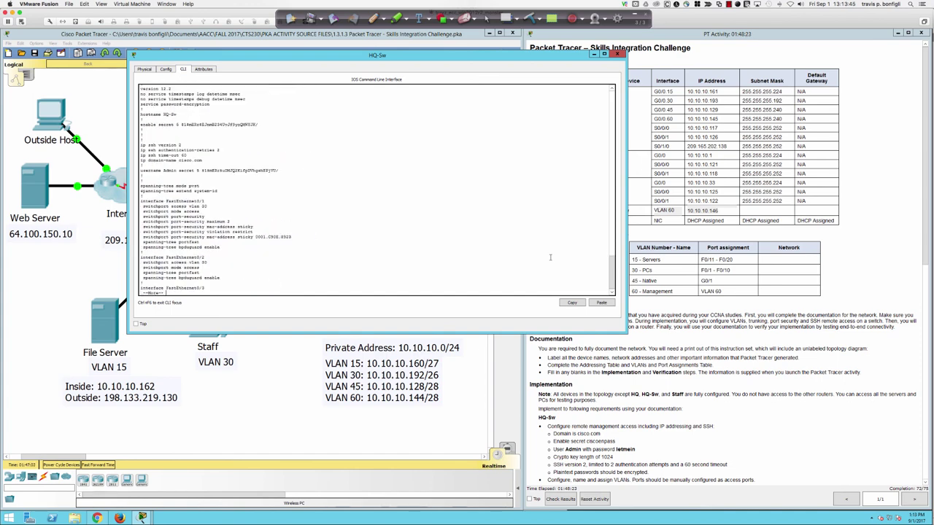
{"action": "key", "text": "space"}
{"action": "key", "text": "space"}
{"action": "key", "text": "space"}
{"action": "key", "text": "space"}
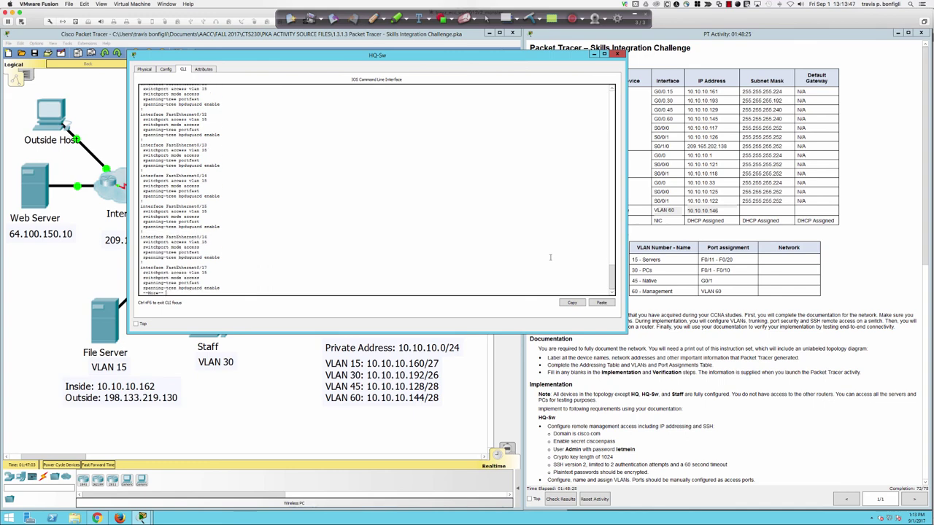
{"action": "key", "text": "space"}
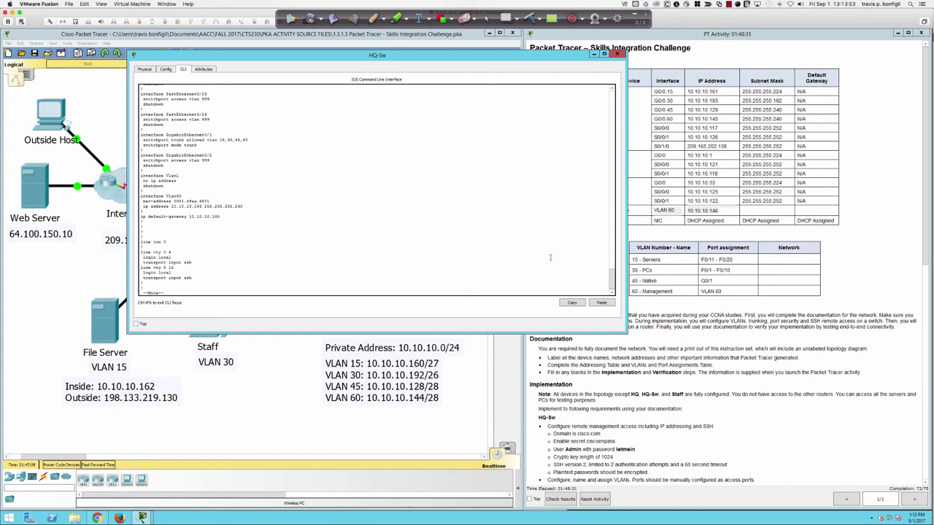
{"action": "key", "text": "space"}
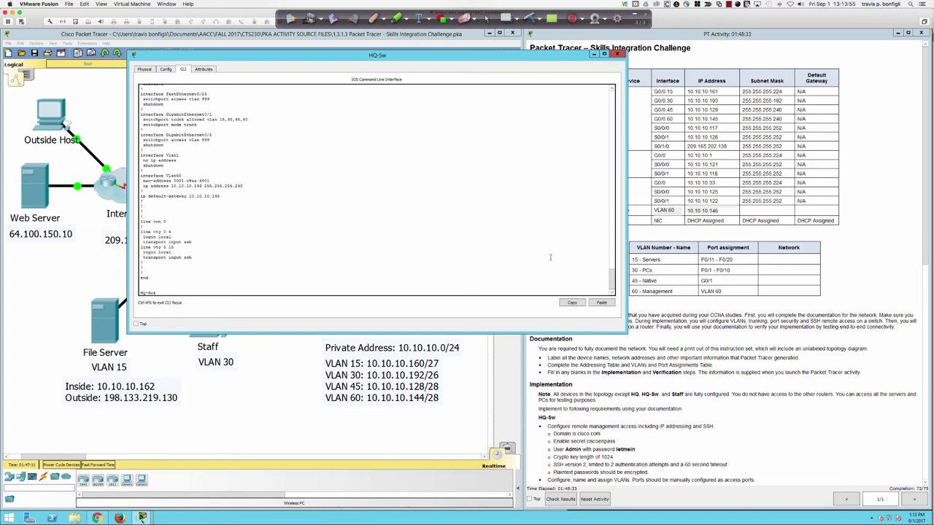
{"action": "left_click", "coordinate": [764, 404]}
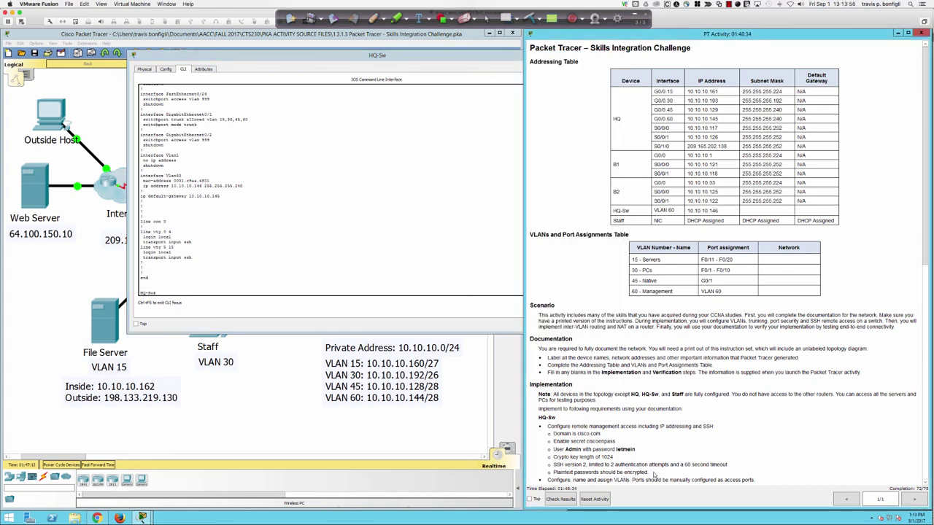
Inspect the incorrect Native VLAN assessment items for HQ and HQ-Sw in the 72/75 results
{"action": "left_click", "coordinate": [568, 499]}
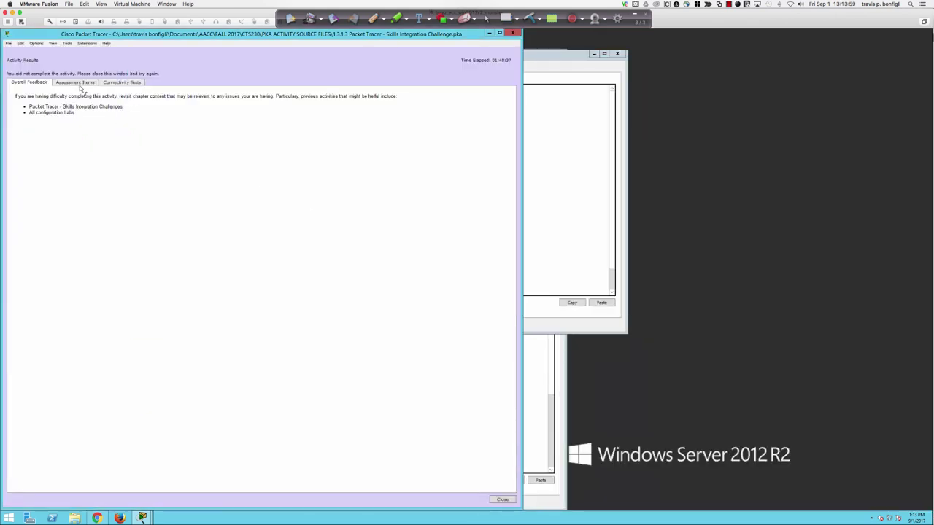
{"action": "left_click", "coordinate": [79, 83]}
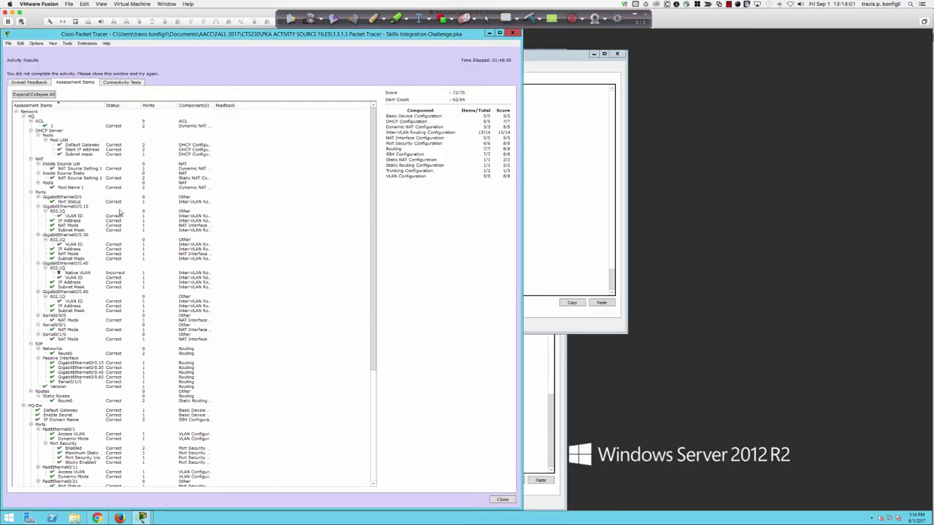
{"action": "left_click", "coordinate": [59, 274]}
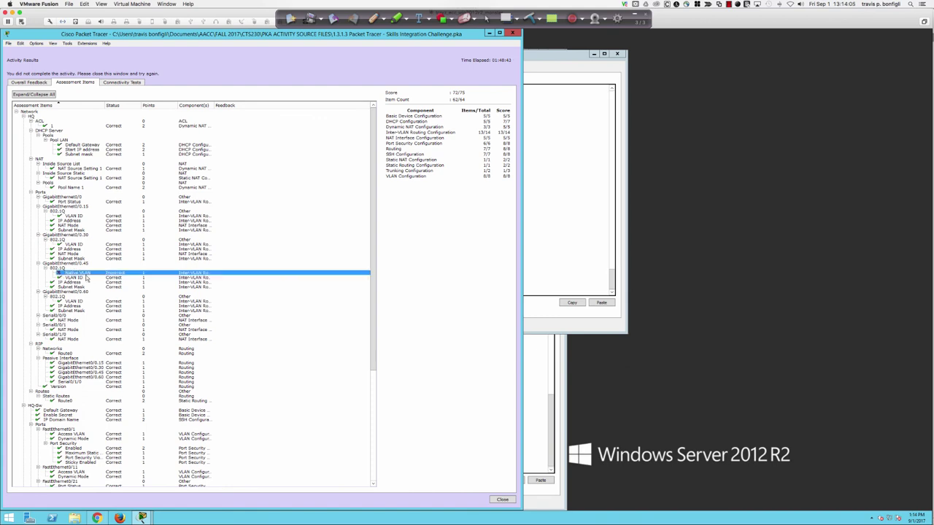
{"action": "scroll", "coordinate": [87, 278], "scroll_direction": "down", "scroll_amount": 1}
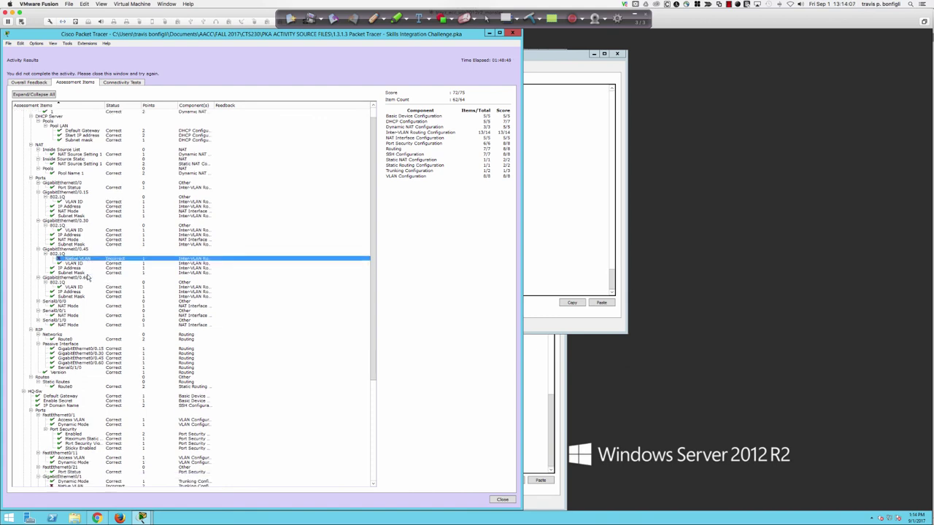
{"action": "scroll", "coordinate": [87, 278], "scroll_direction": "down", "scroll_amount": 10}
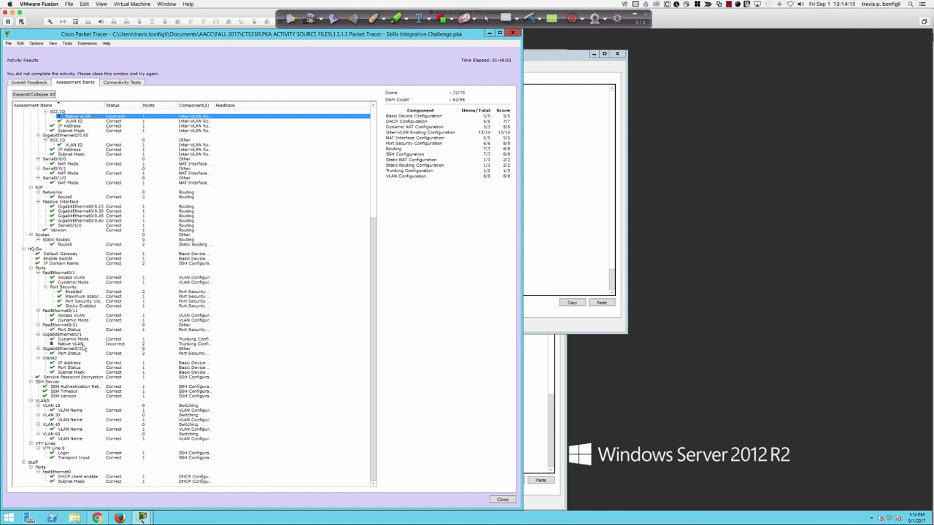
{"action": "left_click", "coordinate": [81, 345]}
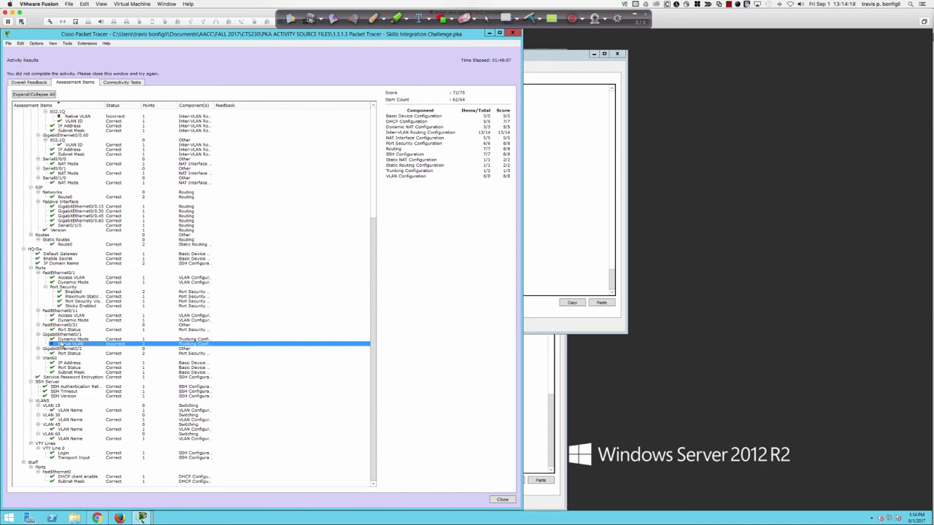
{"action": "scroll", "coordinate": [114, 348], "scroll_direction": "up", "scroll_amount": 10}
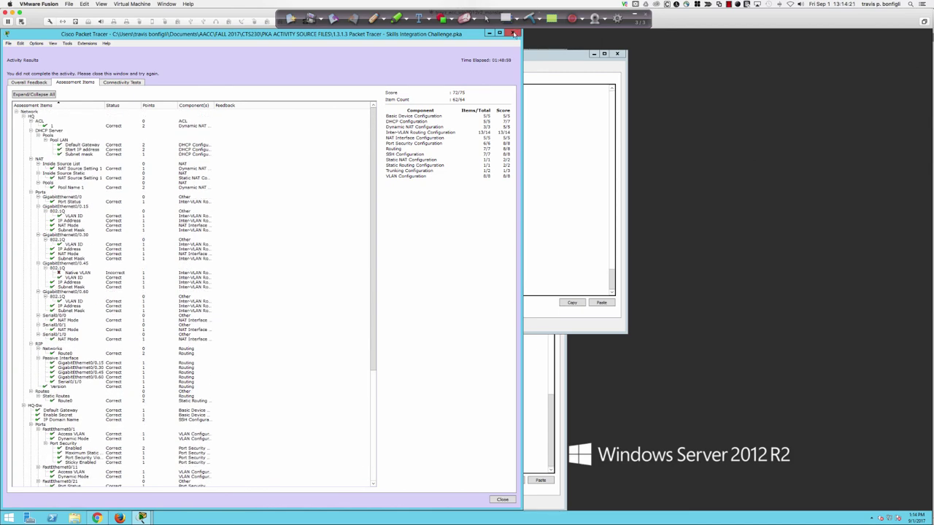
{"action": "left_click", "coordinate": [513, 33]}
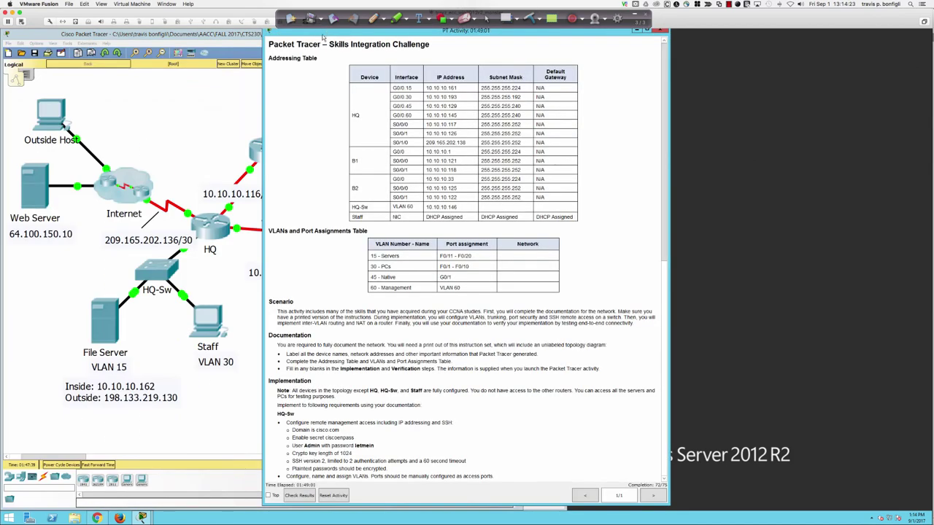
Open HQ-Sw's command line and enter global configuration mode with conf t
{"action": "left_click_drag", "start_coordinate": [324, 36], "coordinate": [586, 41]}
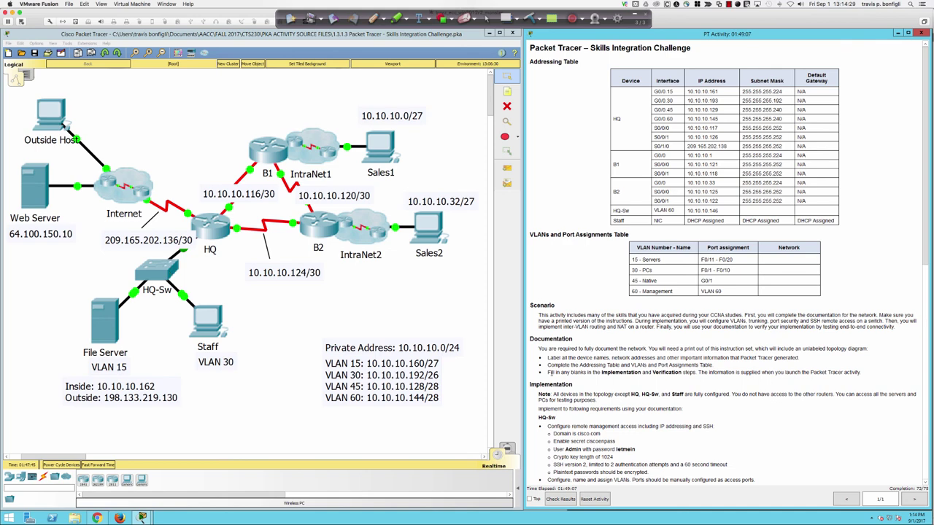
{"action": "scroll", "coordinate": [649, 215], "scroll_direction": "down", "scroll_amount": 3}
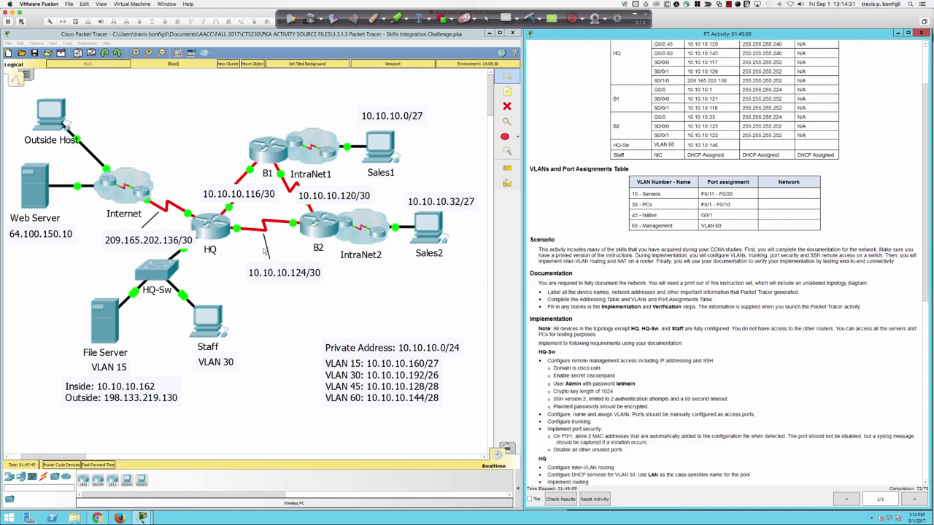
{"action": "left_click", "coordinate": [156, 271]}
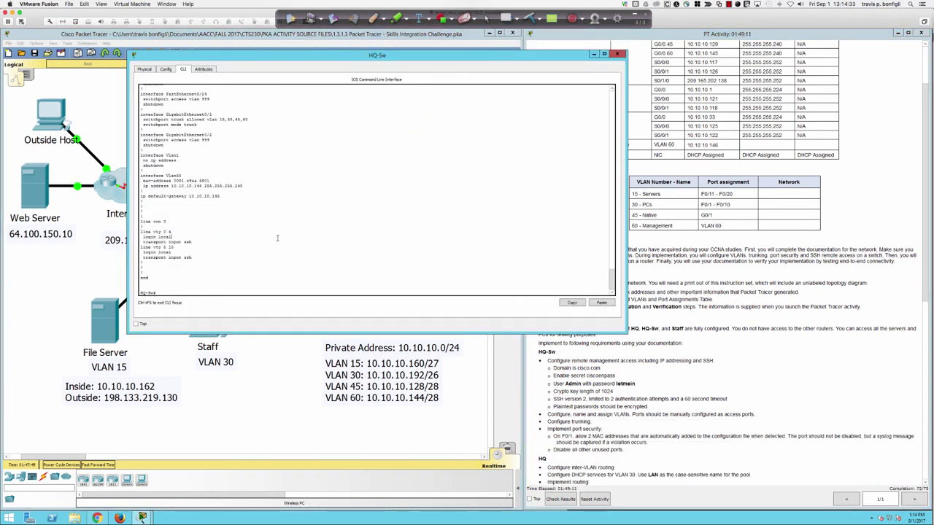
{"action": "type", "text": "confn t"}
{"action": "key", "text": "Return"}
{"action": "type", "text": "confn t"}
{"action": "key", "text": "Return"}
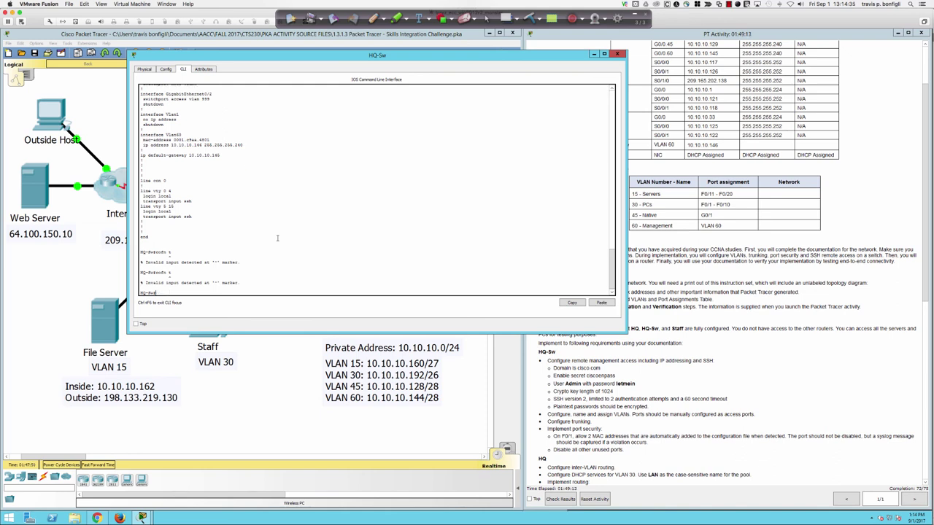
{"action": "type", "text": "conf t"}
{"action": "key", "text": "Return"}
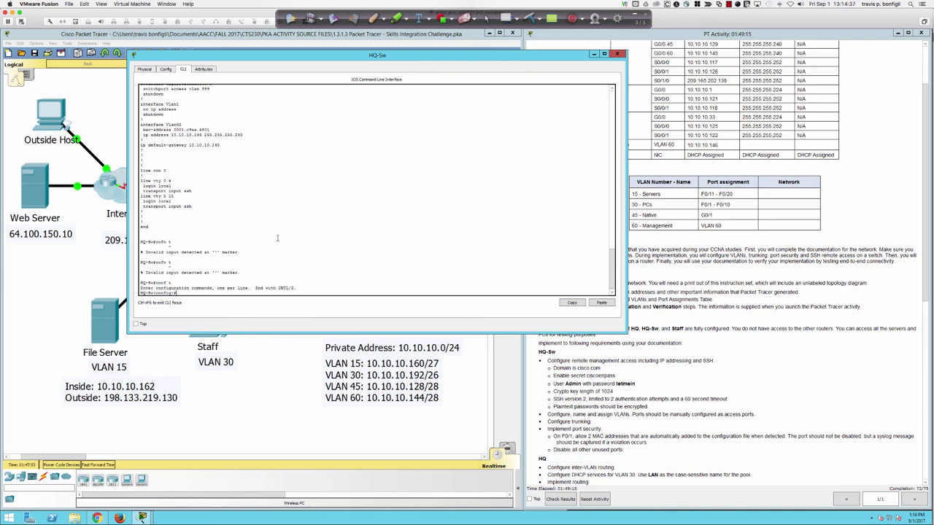
Set native VLAN 45 on the GigabitEthernet0/1 trunk
{"action": "type", "text": "int gi0/1"}
{"action": "key", "text": "Return"}
{"action": "type", "text": "swi"}
{"action": "key", "text": "Tab"}
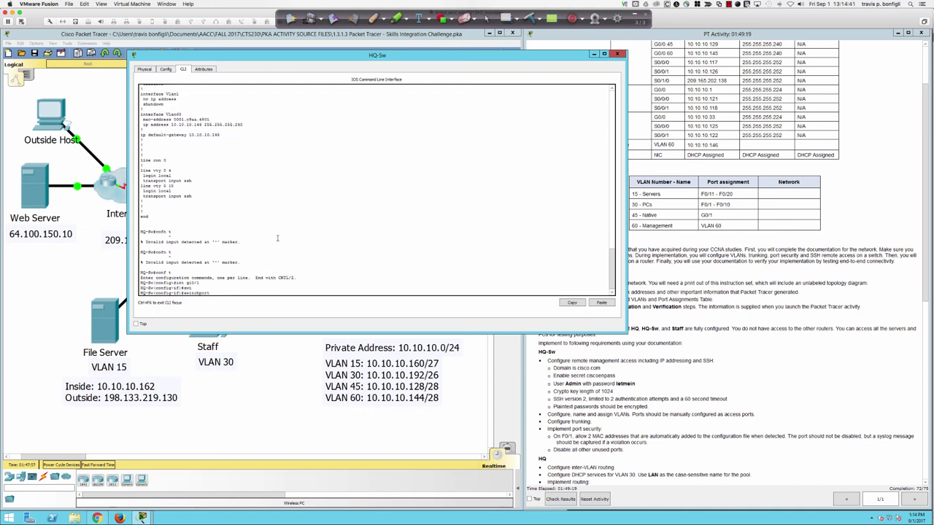
{"action": "type", "text": "tru"}
{"action": "key", "text": "Tab"}
{"action": "type", "text": "nati"}
{"action": "key", "text": "Tab"}
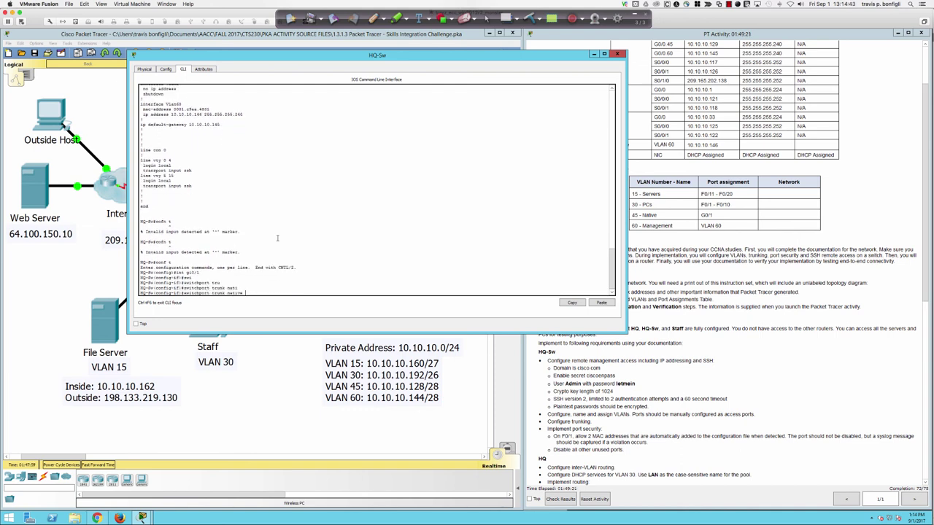
{"action": "type", "text": "v"}
{"action": "key", "text": "Tab"}
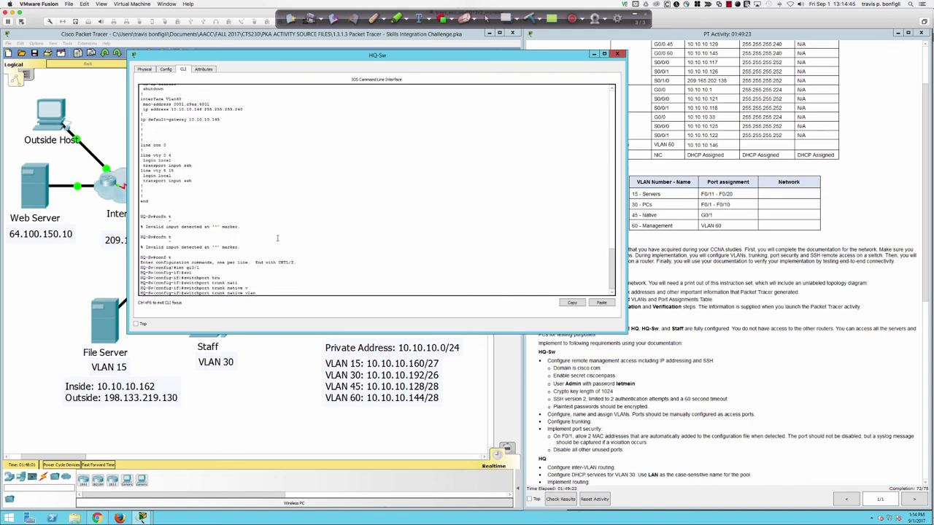
{"action": "type", "text": "45"}
{"action": "key", "text": "Return"}
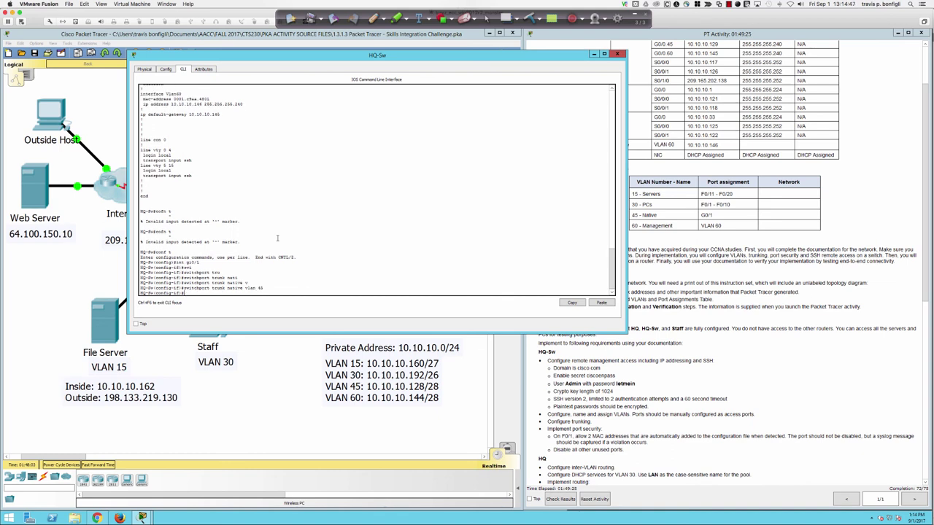
{"action": "key", "text": "Return"}
{"action": "key", "text": "Return"}
{"action": "key", "text": "Return"}
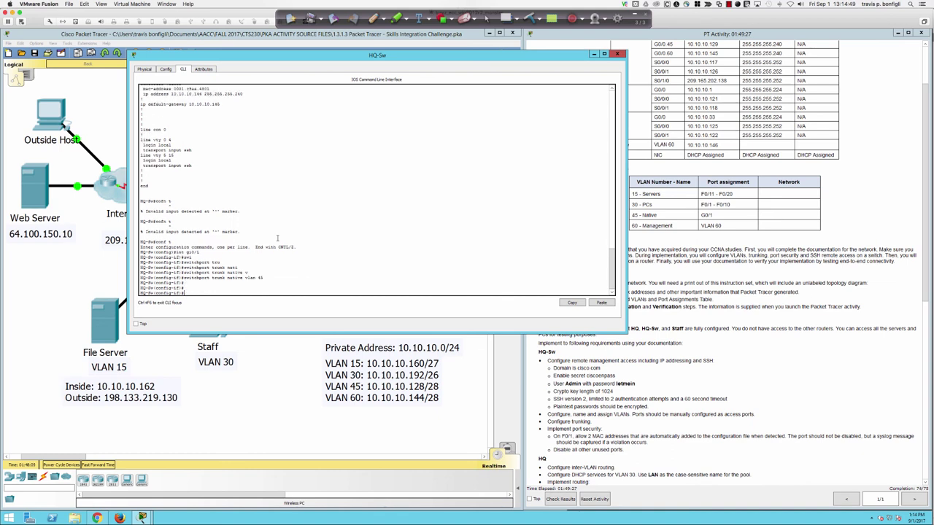
End configuration and save HQ-Sw's running configuration with wri mem
{"action": "type", "text": "end"}
{"action": "key", "text": "Return"}
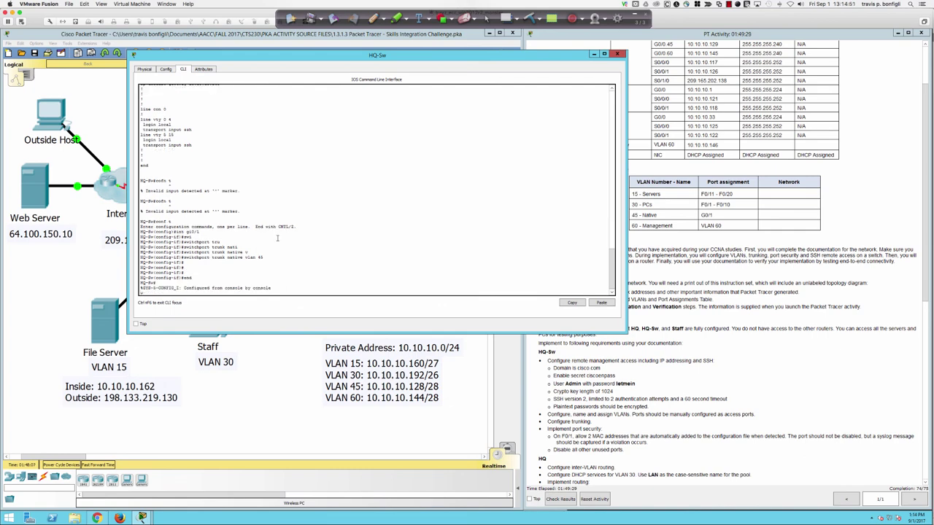
{"action": "type", "text": "wri mem"}
{"action": "key", "text": "Return"}
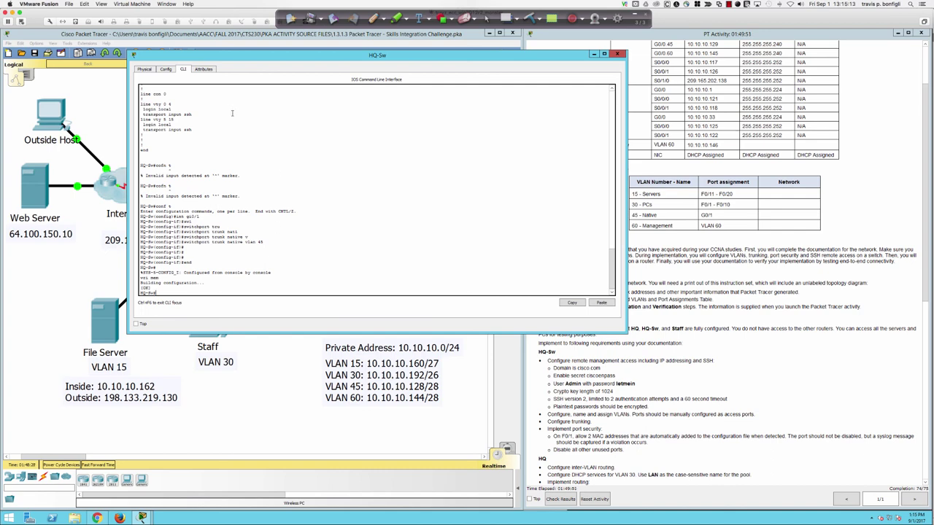
Switch to HQ's command line and enter subinterface GigabitEthernet0/0.45
{"action": "left_click", "coordinate": [617, 54]}
{"action": "left_click", "coordinate": [232, 217]}
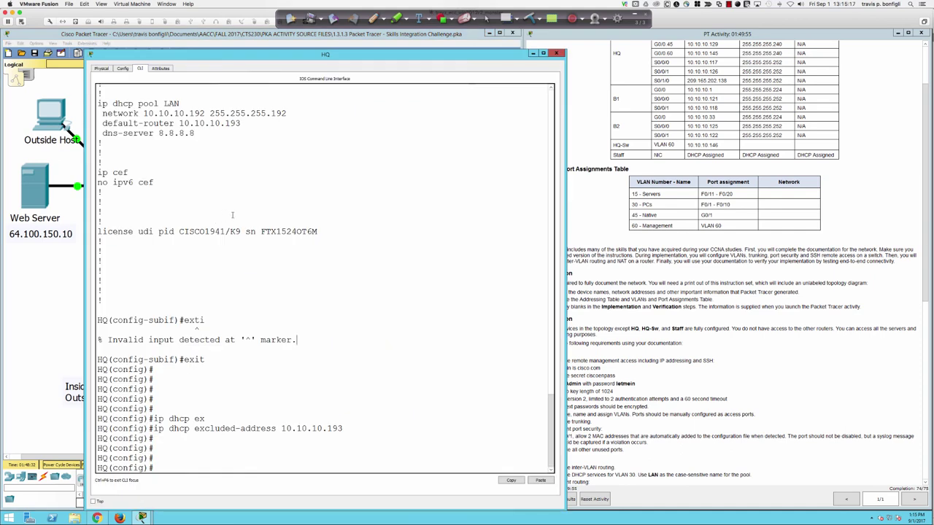
{"action": "key", "text": "Return"}
{"action": "key", "text": "Return"}
{"action": "key", "text": "Return"}
{"action": "key", "text": "Return"}
{"action": "key", "text": "Return"}
{"action": "type", "text": "in"}
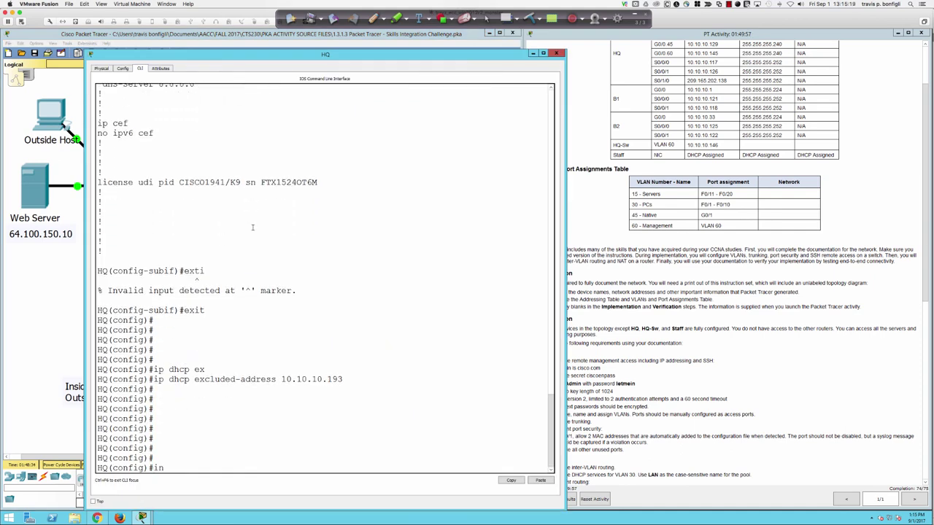
{"action": "type", "text": "t gi0/0.45"}
{"action": "key", "text": "Return"}
{"action": "key", "text": "Return"}
{"action": "key", "text": "Return"}
{"action": "key", "text": "Return"}
{"action": "key", "text": "Return"}
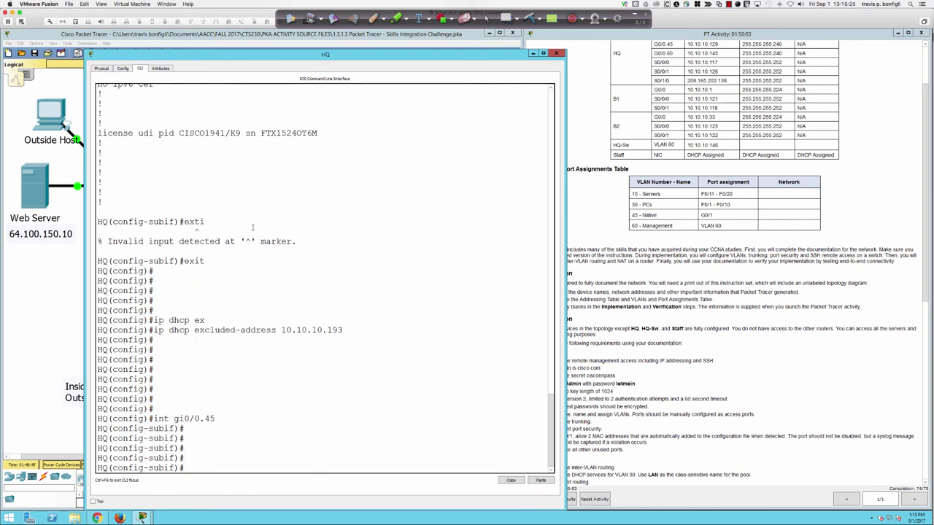
Apply encapsulation dot1Q 45 native on the subinterface and close the HQ window
{"action": "type", "text": "en"}
{"action": "key", "text": "Tab"}
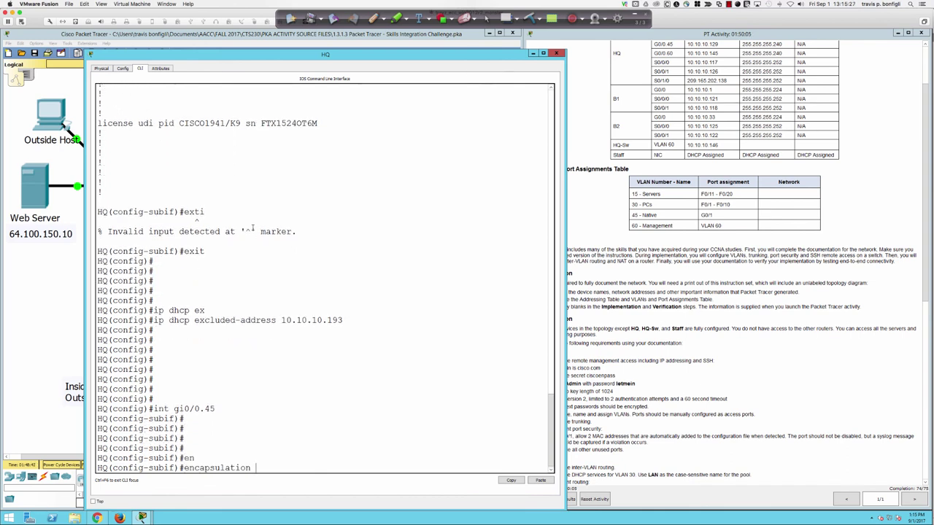
{"action": "type", "text": "do"}
{"action": "key", "text": "Tab"}
{"action": "type", "text": "45 ?"}
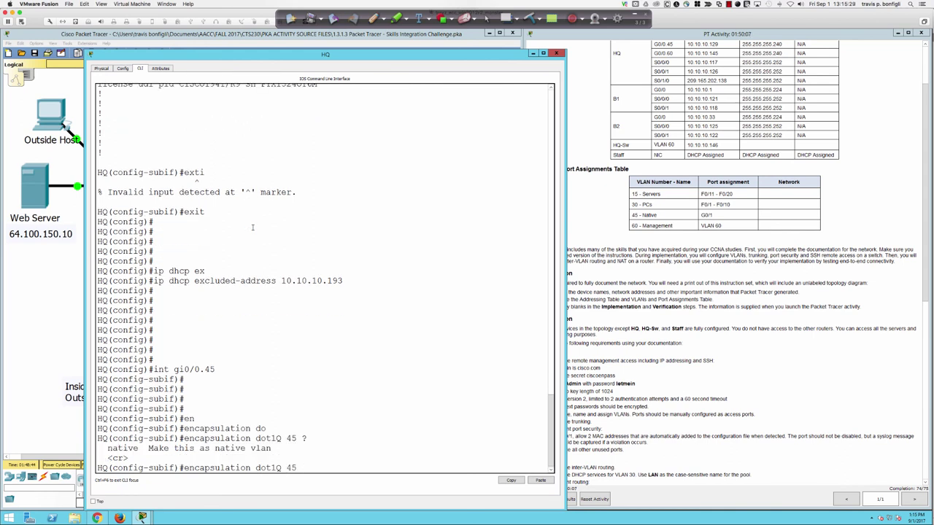
{"action": "type", "text": "nati"}
{"action": "key", "text": "Tab"}
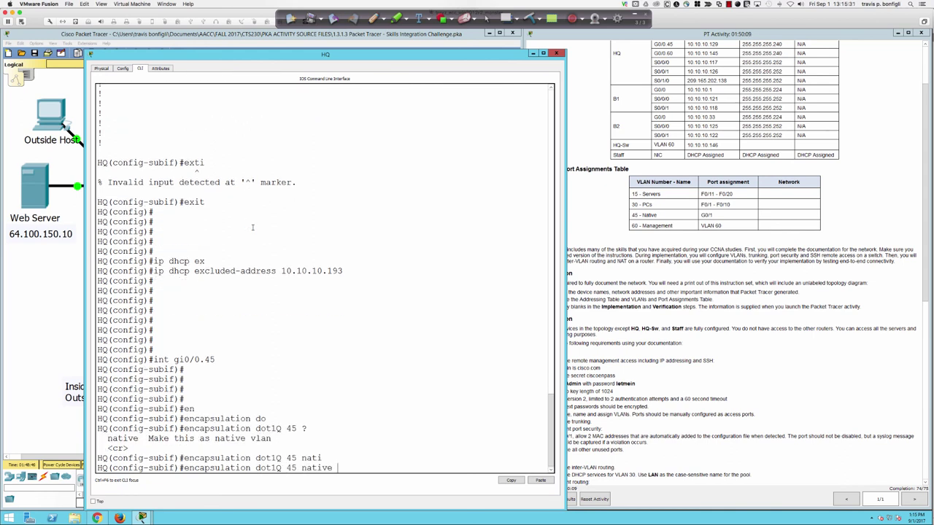
{"action": "key", "text": "Return"}
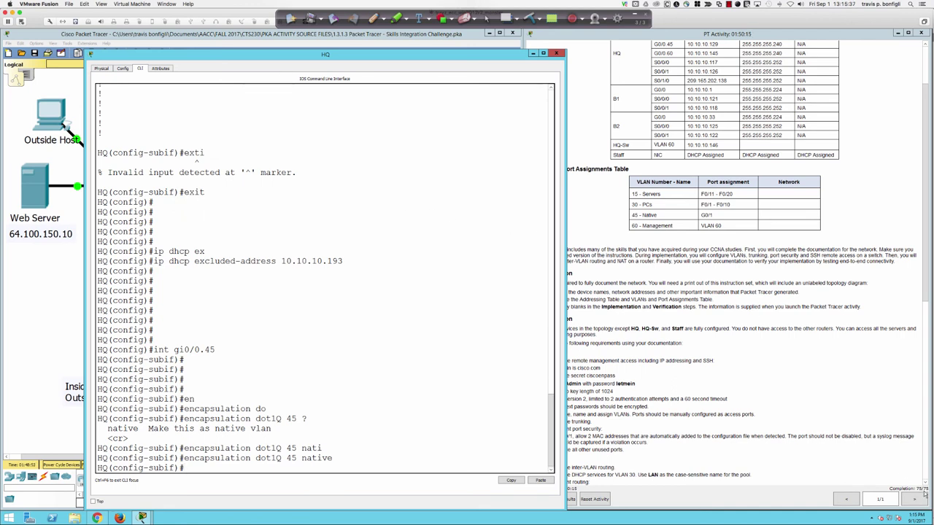
{"action": "left_click", "coordinate": [556, 54]}
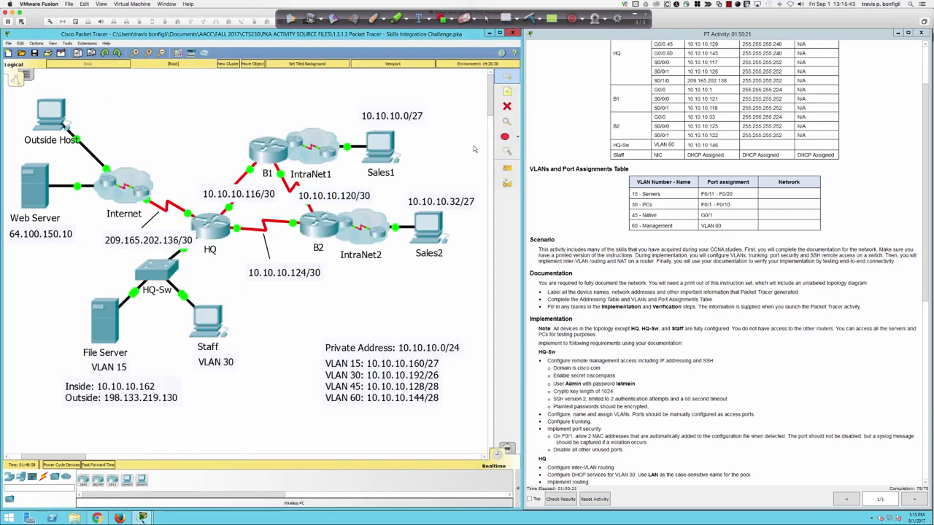
{"action": "key", "text": "super+Tab"}
{"action": "key", "text": "super+Tab"}
{"action": "key", "text": "super+Tab"}
{"action": "key", "text": "super+Tab"}
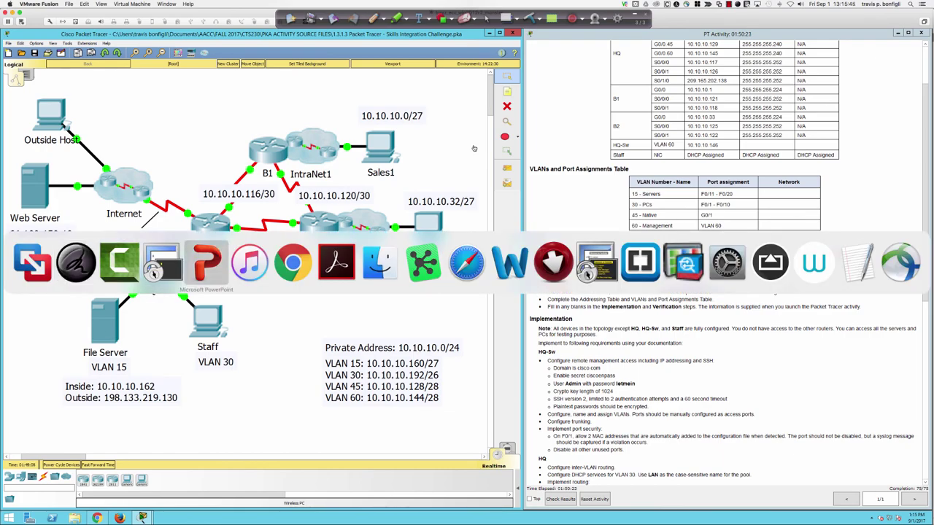